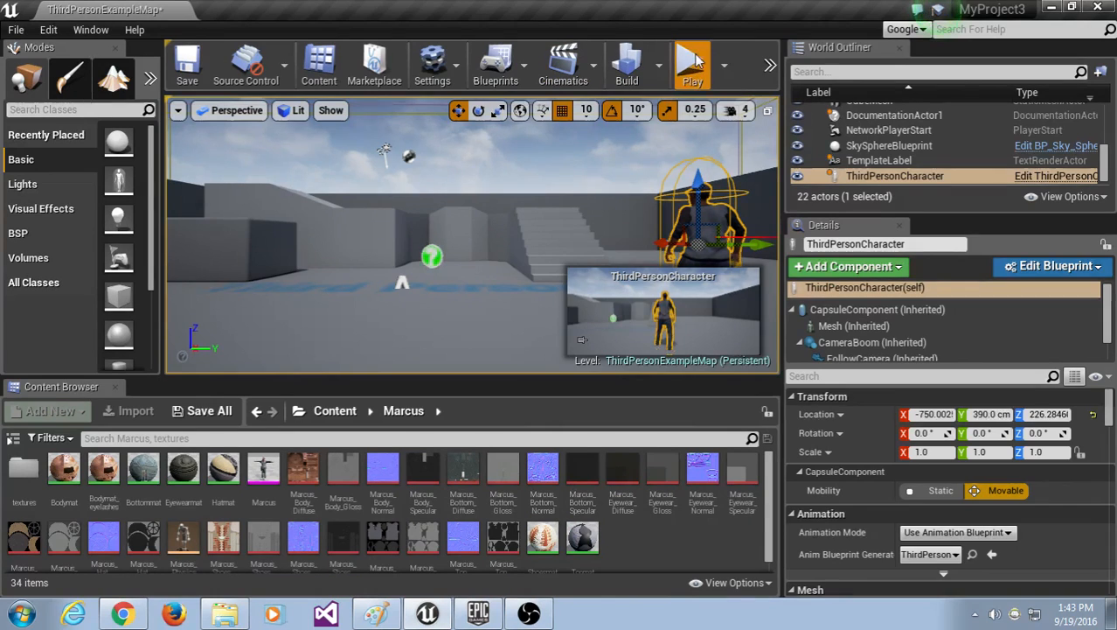
Step: Play-test the third-person character, steering it with A and D, then stop and show the Mixamo Flying Kick page
click(690, 68)
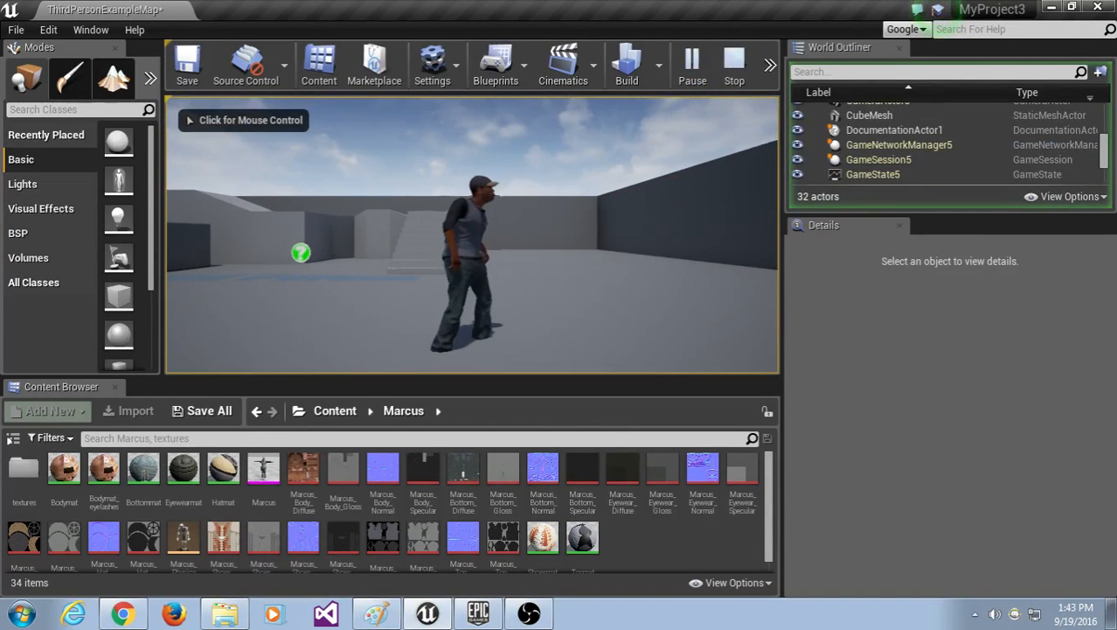
key(a)
key(d)
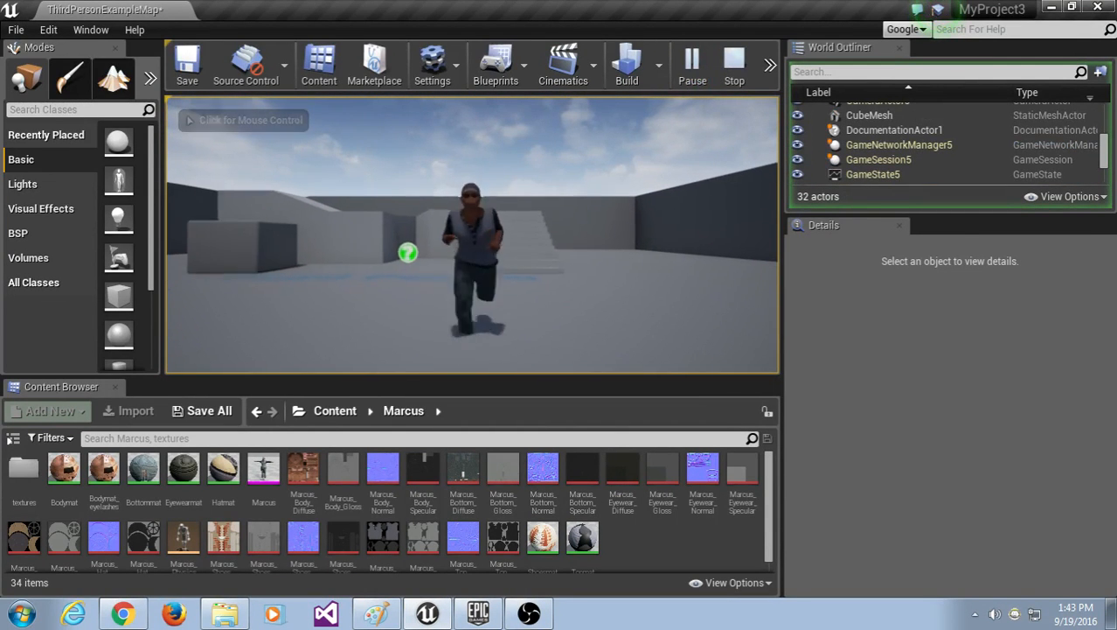
key(Escape)
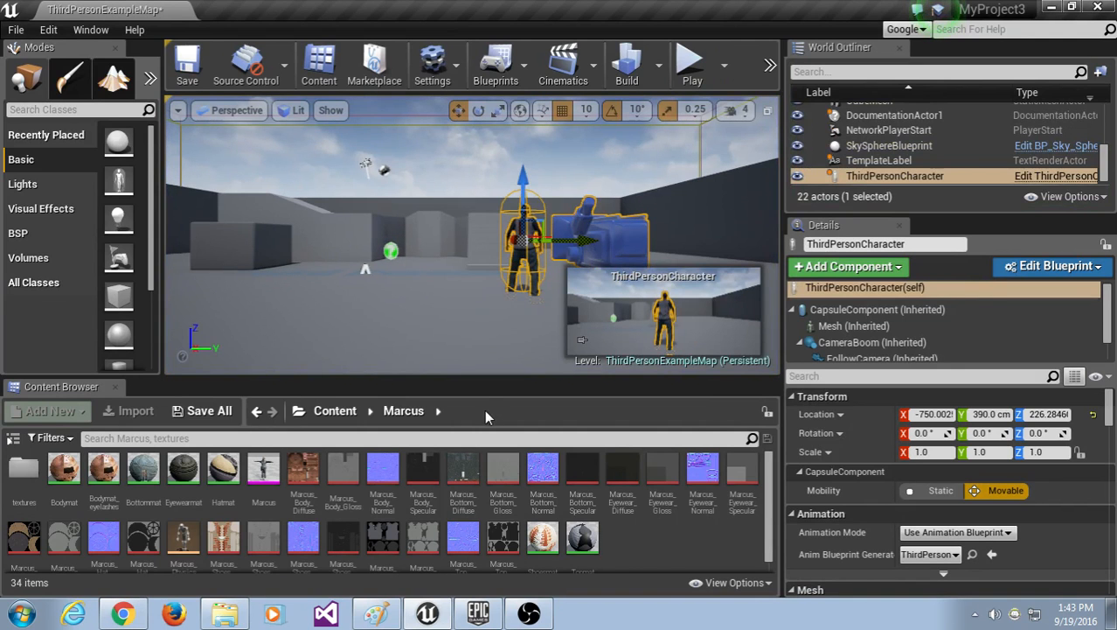
click(137, 615)
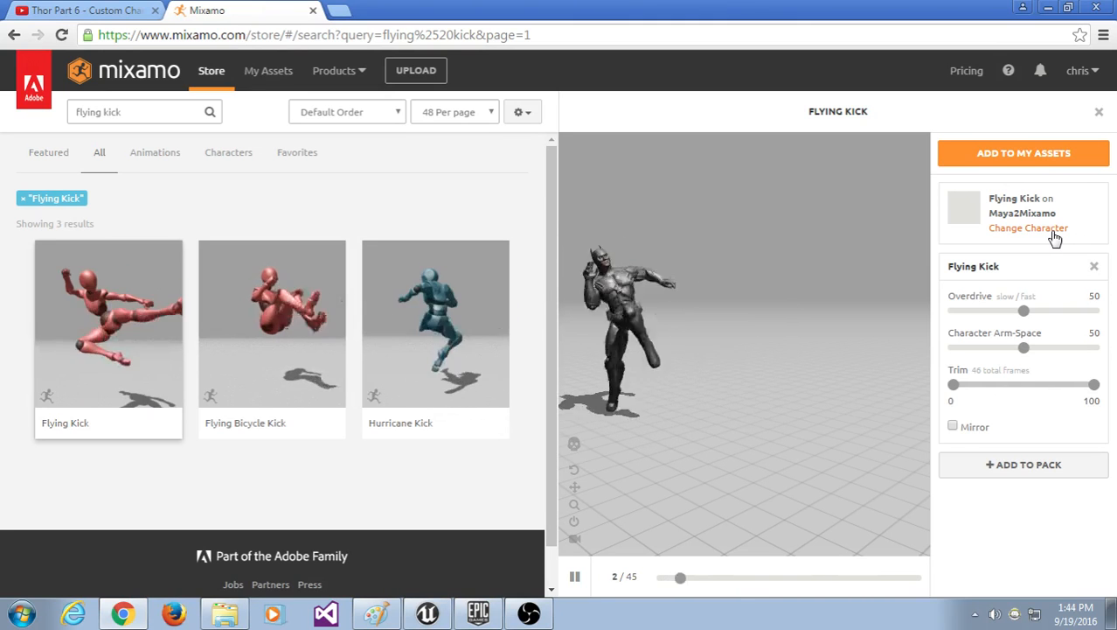
Step: Minimize Chrome and Unreal, then copy flying_kick.fbx from MyProject3 onto the desktop
click(1046, 9)
click(1055, 7)
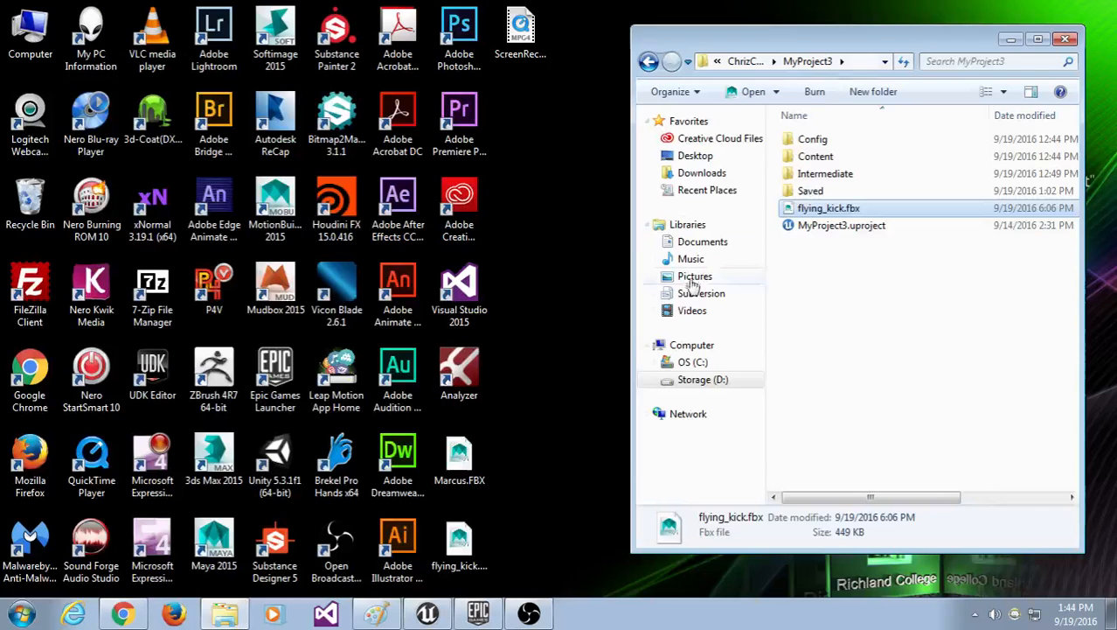
drag(829, 208, 462, 559)
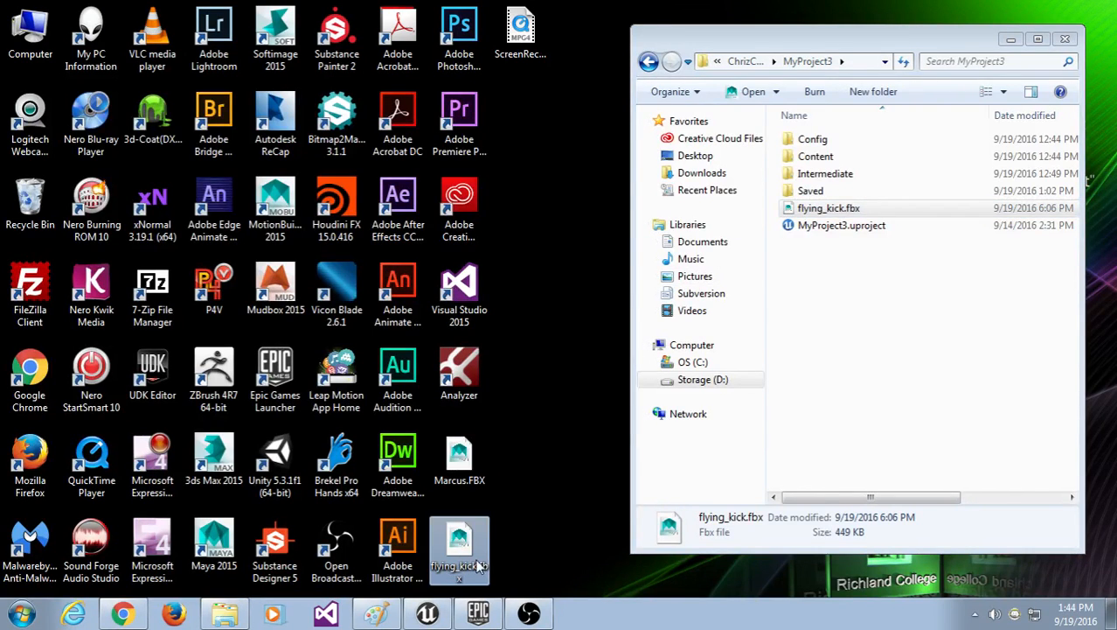
Step: Move the Explorer window aside and restore the Unreal editor
drag(830, 45, 847, 35)
click(620, 89)
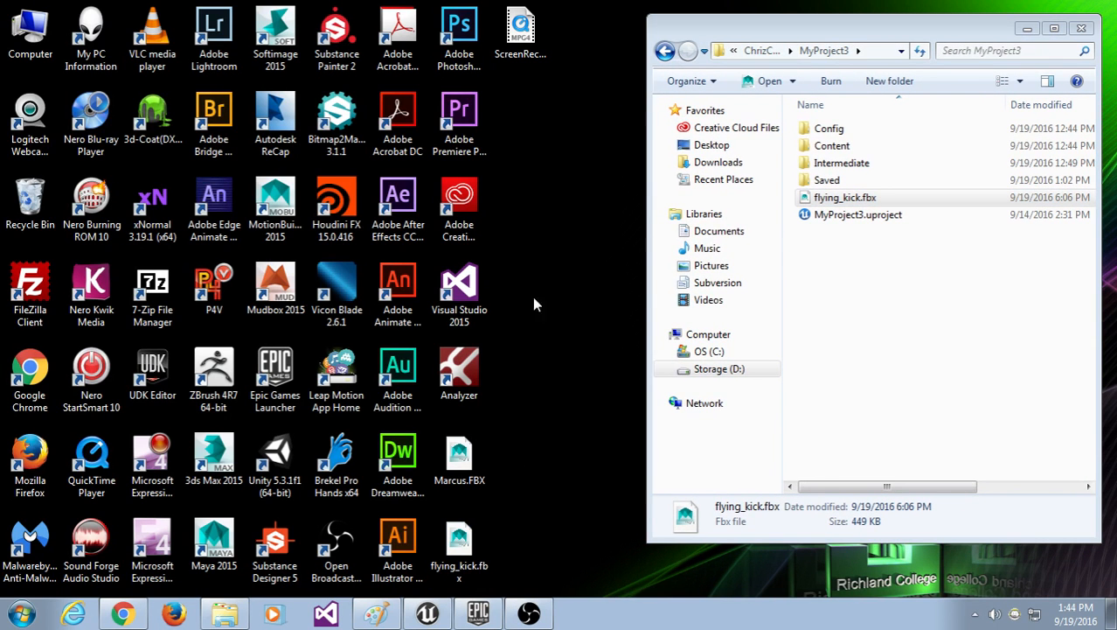
click(433, 615)
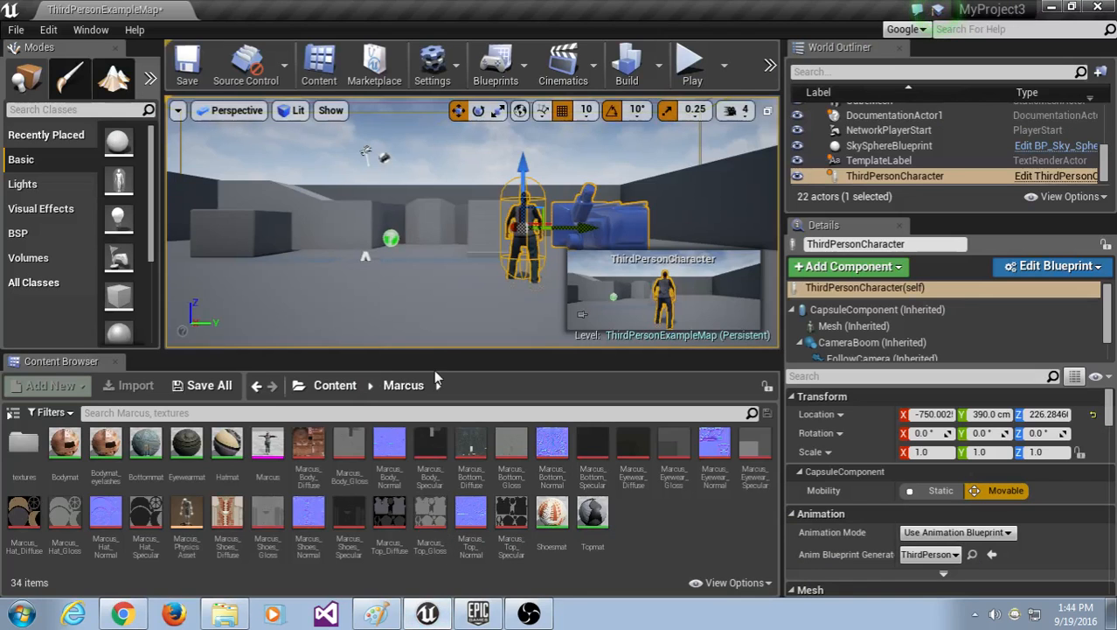
Step: Enlarge the Content Browser and open the Marcus mesh in a docked Persona tab
drag(436, 352, 424, 304)
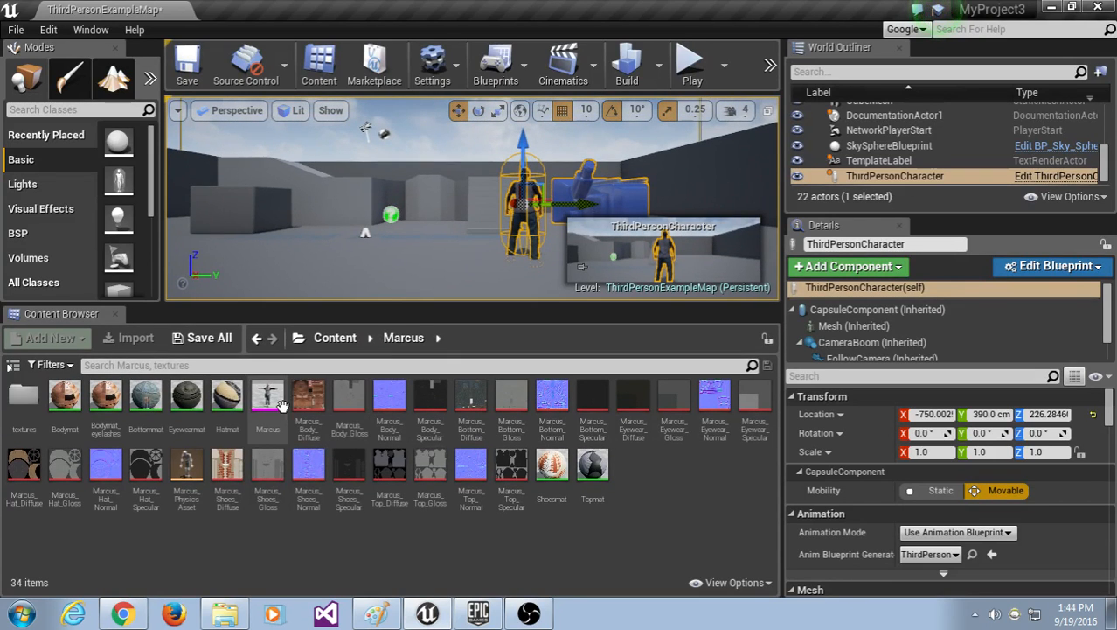
click(335, 338)
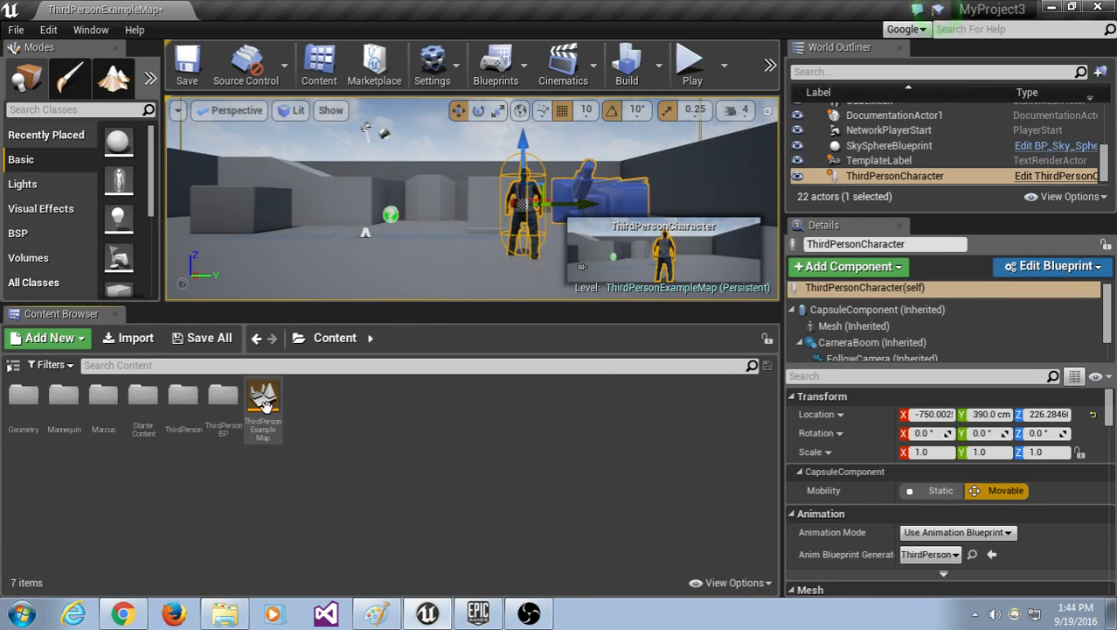
double_click(103, 398)
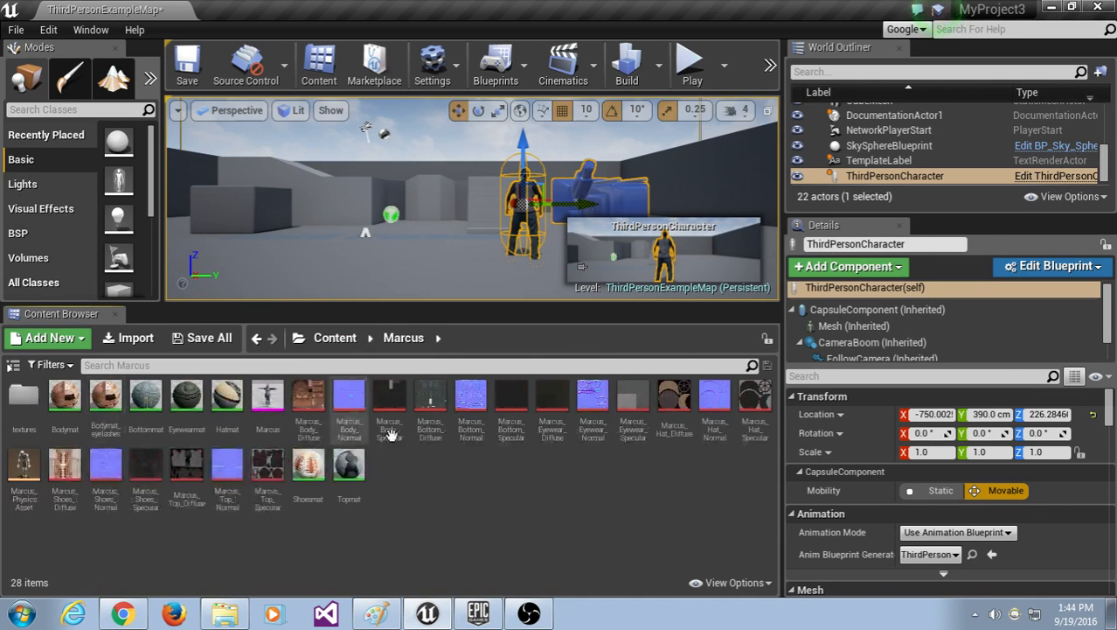
double_click(269, 394)
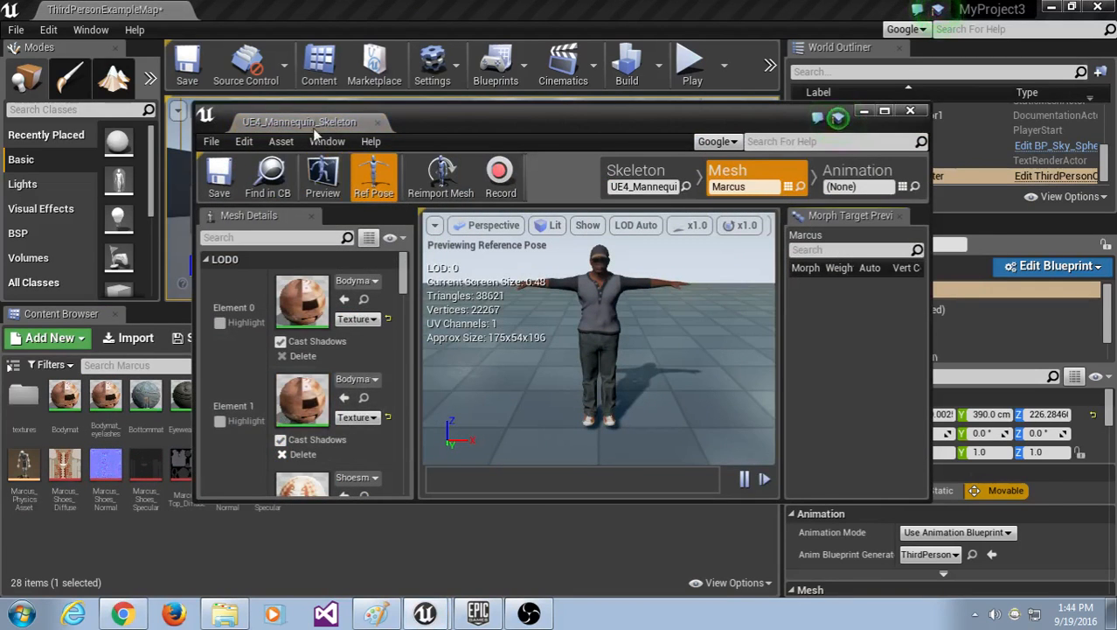
drag(262, 52, 278, 7)
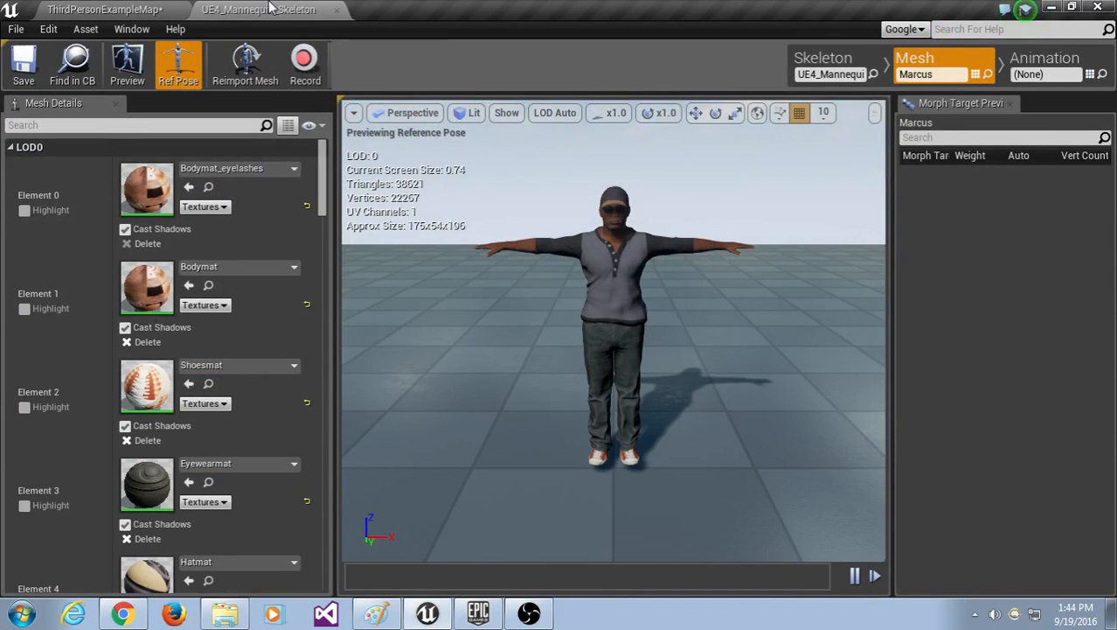
Step: Orbit the Marcus preview, switch to Animation mode and widen the asset Name column
mouse_move(656, 352)
mouse_down()
mouse_move(840, 341)
mouse_move(665, 352)
mouse_up()
click(1048, 63)
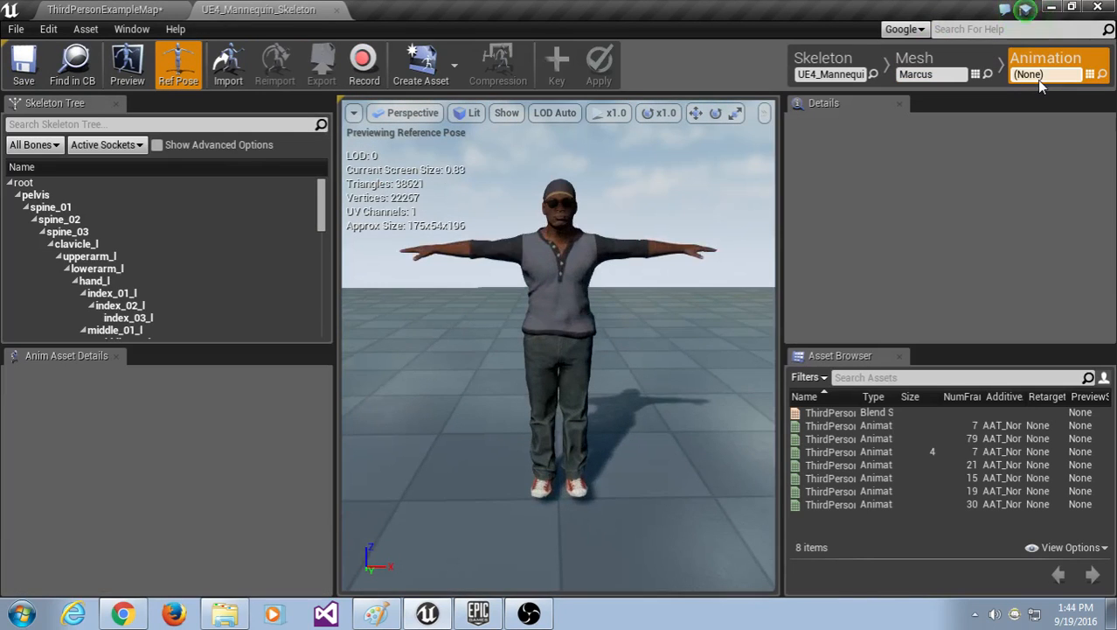
drag(780, 192, 741, 190)
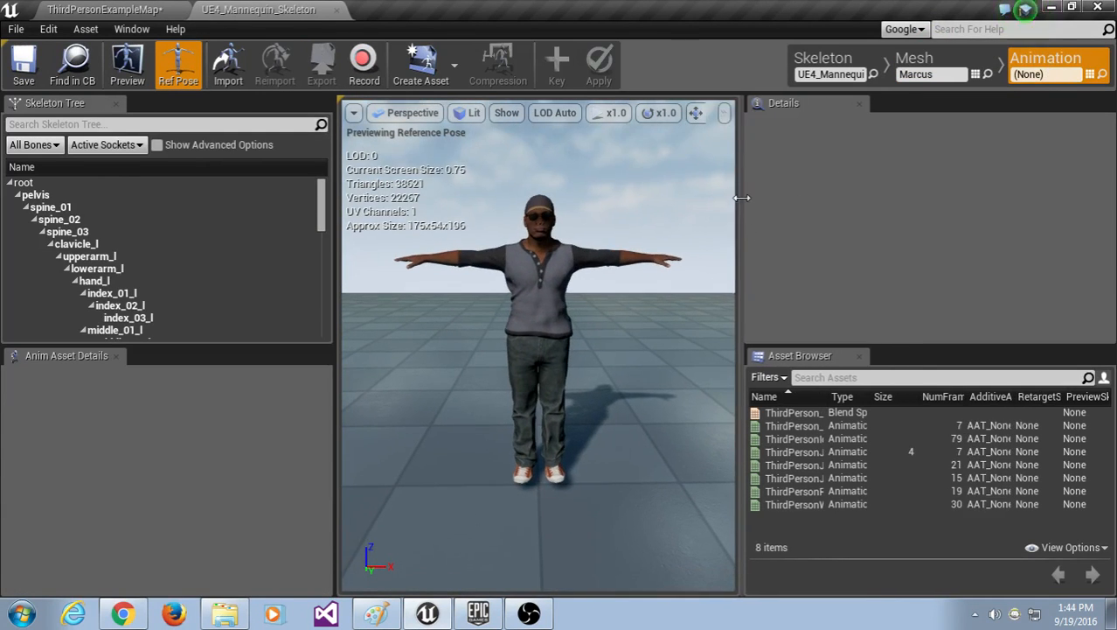
drag(825, 396, 912, 396)
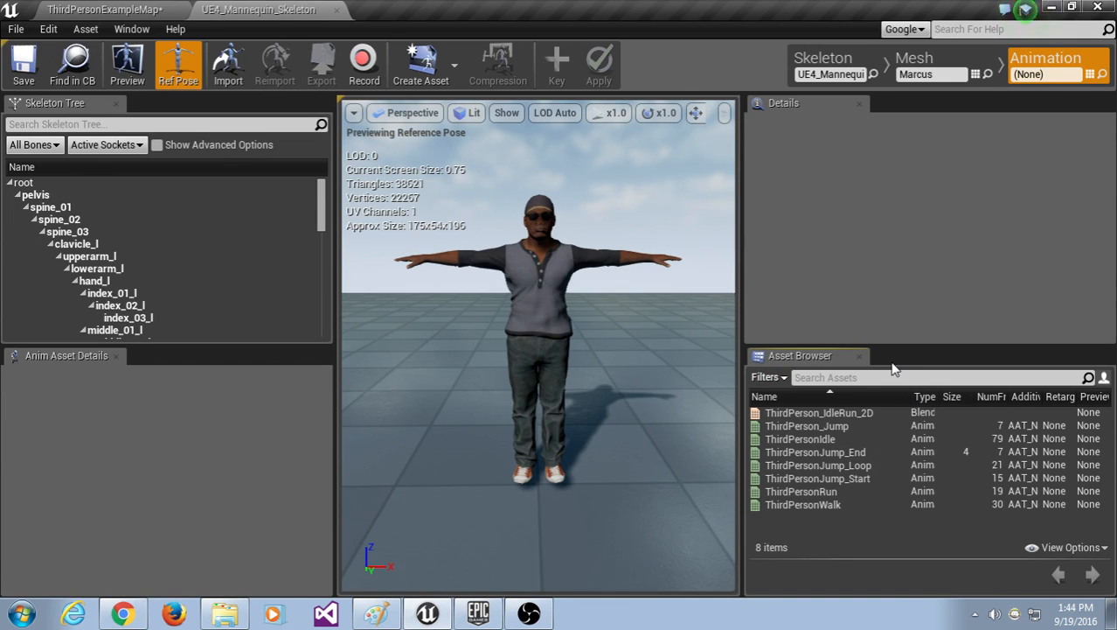
Step: Return to ThirdPersonExampleMap and reopen the Marcus skeletal mesh from the Marcus folder
click(105, 9)
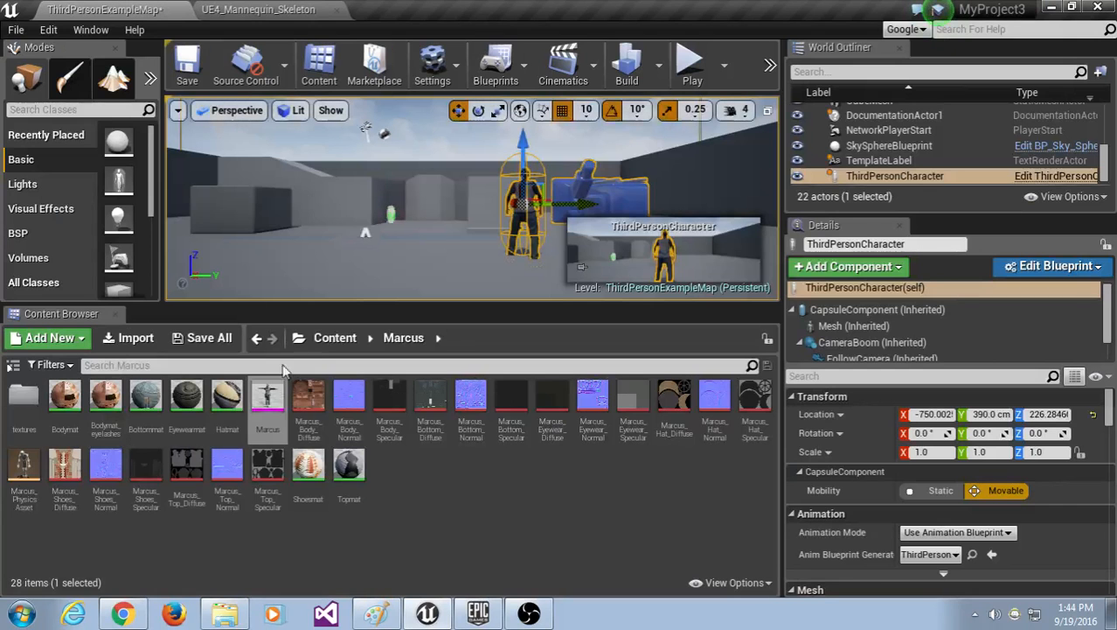
click(325, 341)
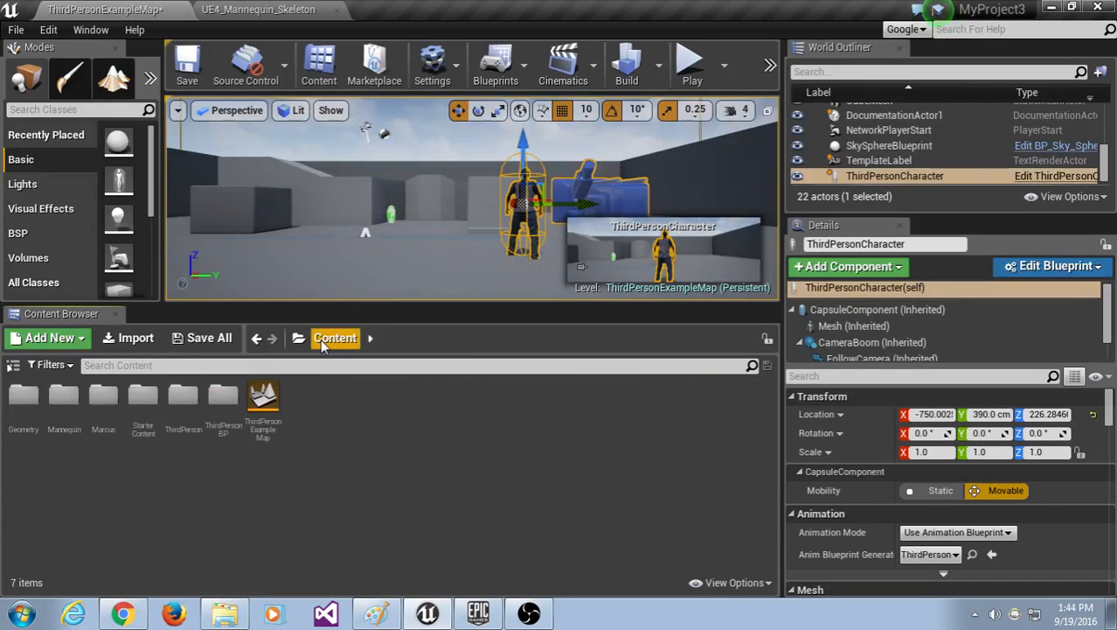
double_click(106, 399)
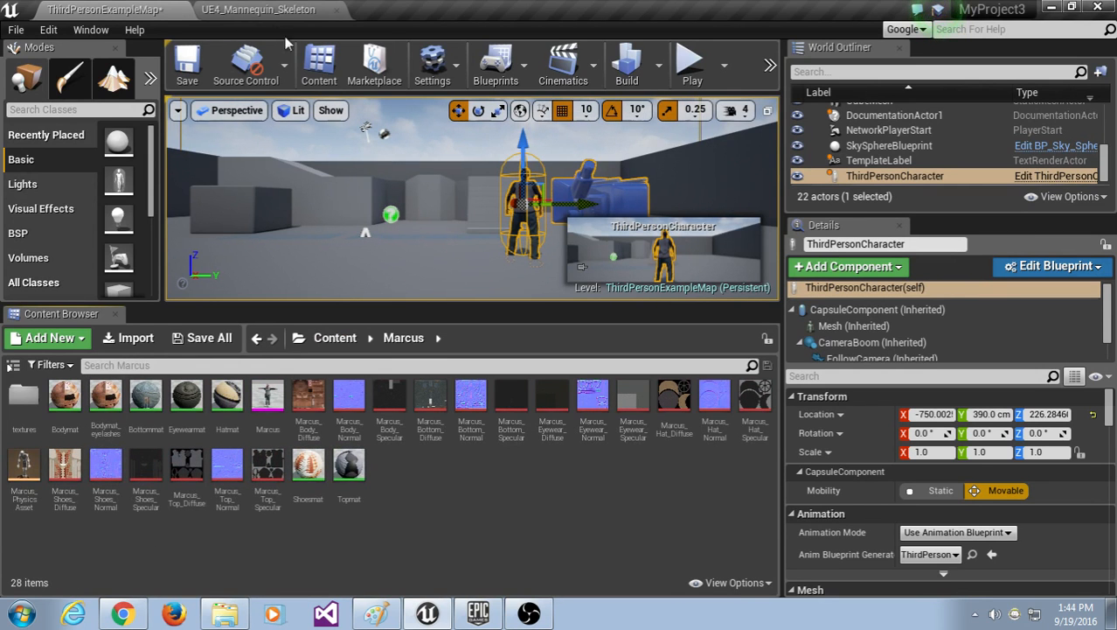
click(269, 404)
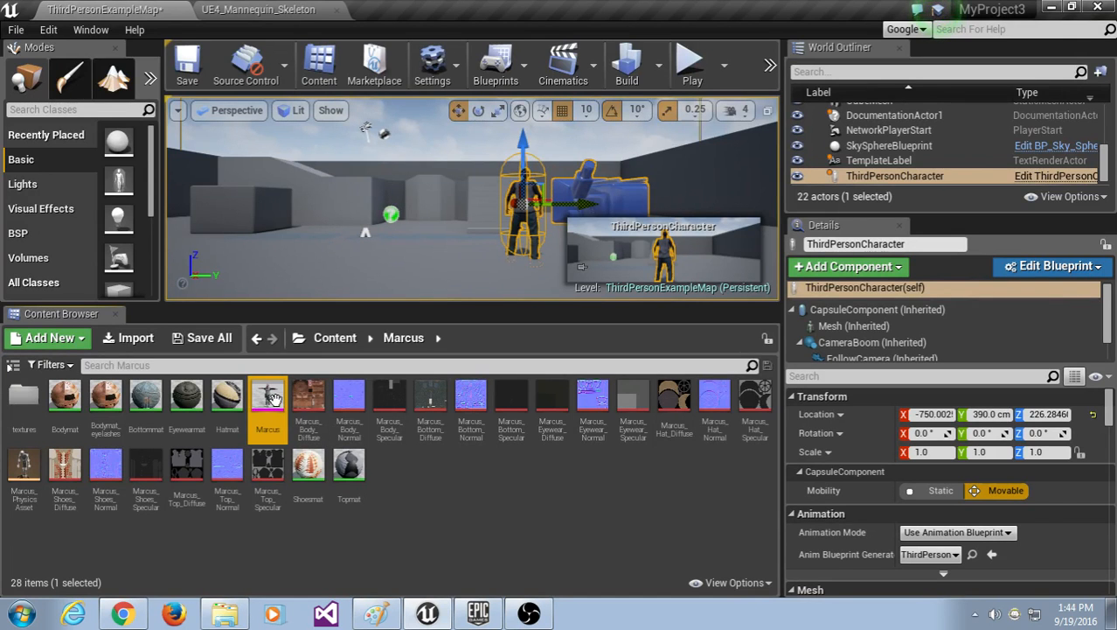
double_click(272, 399)
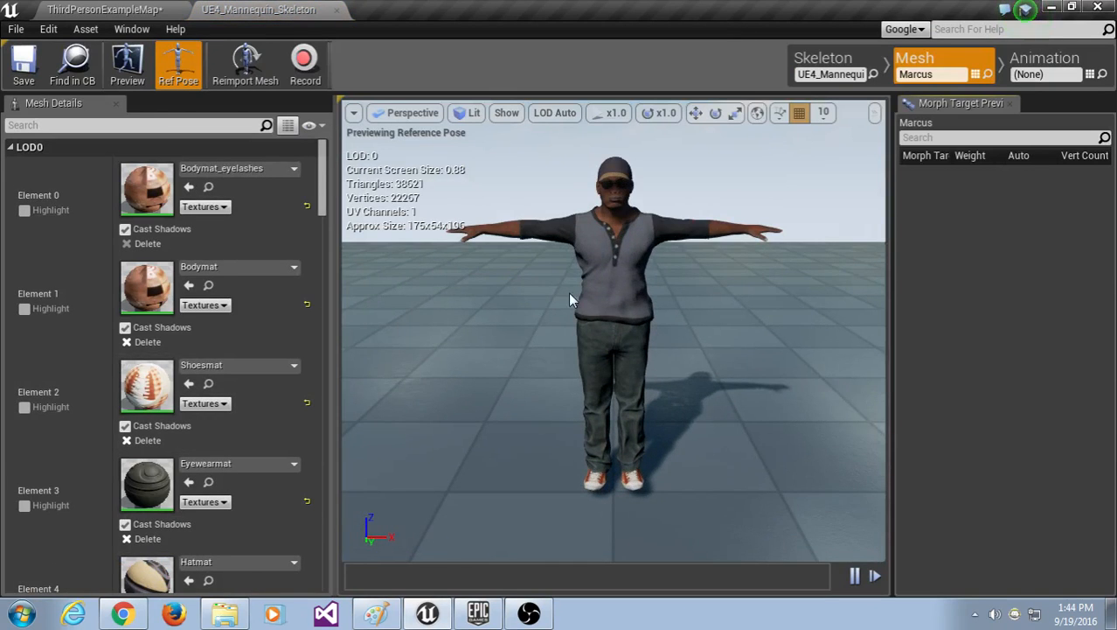
Step: Orbit and zoom around the Marcus character to inspect its back, body and head
drag(570, 299, 839, 305)
scroll(584, 284, up, 5)
middle_drag(644, 239, 644, 148)
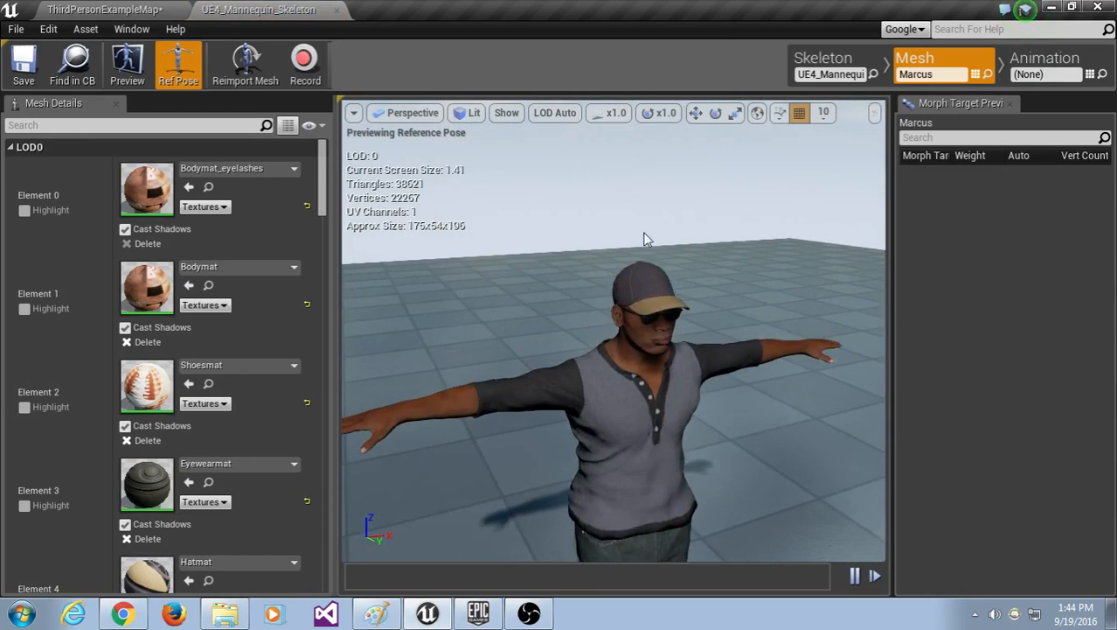
scroll(643, 280, down, 3)
scroll(643, 282, up, 3)
scroll(643, 284, down, 3)
scroll(646, 288, up, 6)
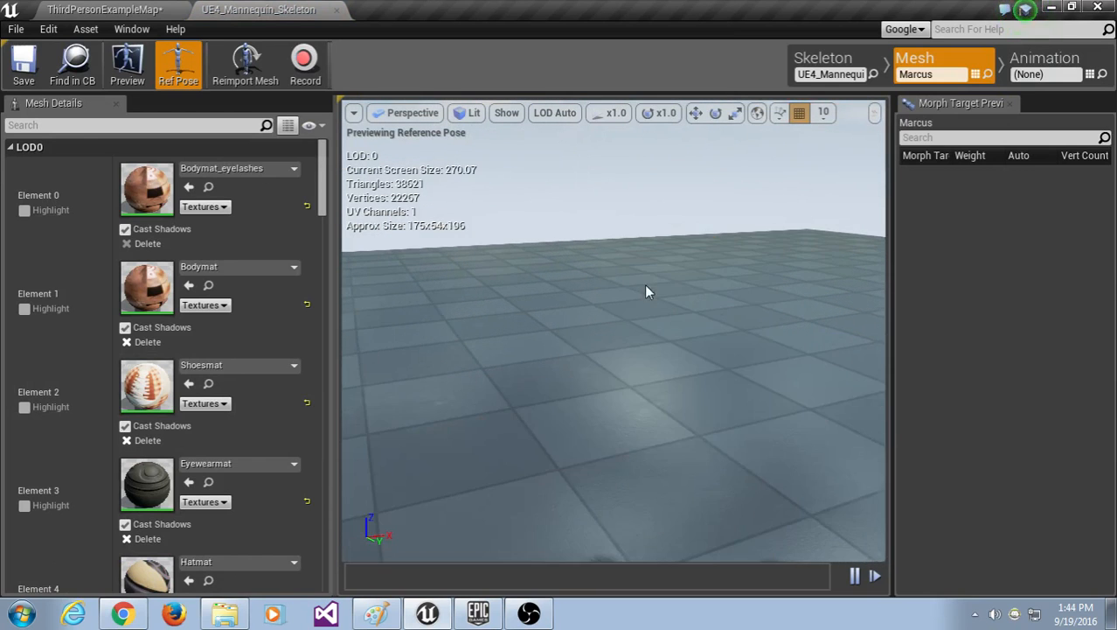
scroll(662, 325, down, 6)
drag(662, 326, 752, 327)
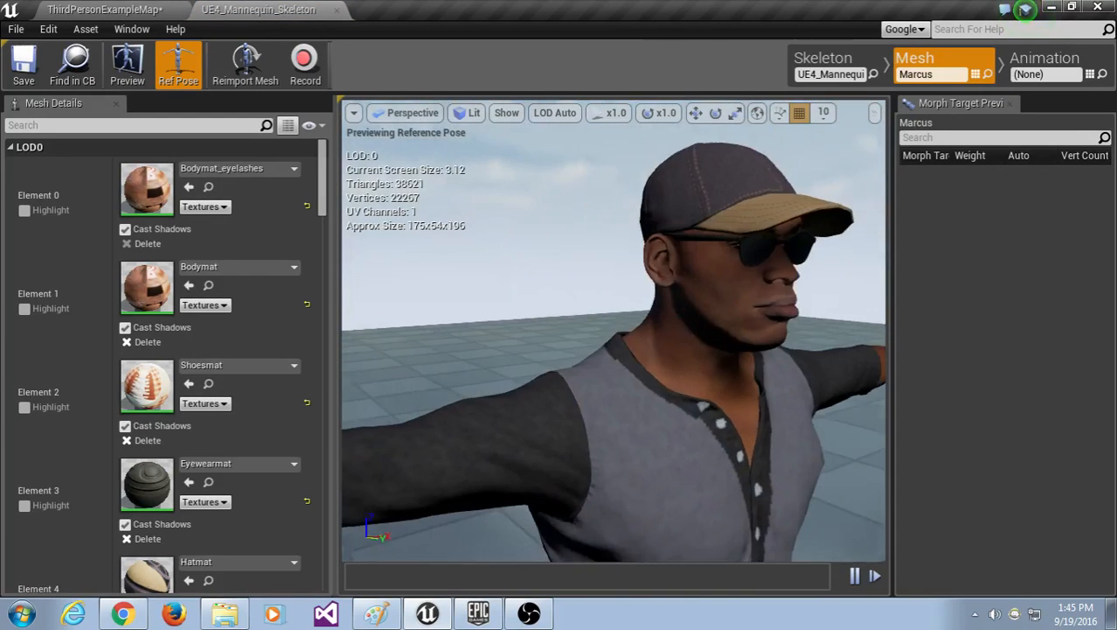
scroll(693, 337, down, 6)
Step: Re-centre Marcus, switch Persona to Animation mode and widen the Name column for full ThirdPerson names
drag(672, 344, 682, 377)
middle_drag(681, 376, 653, 328)
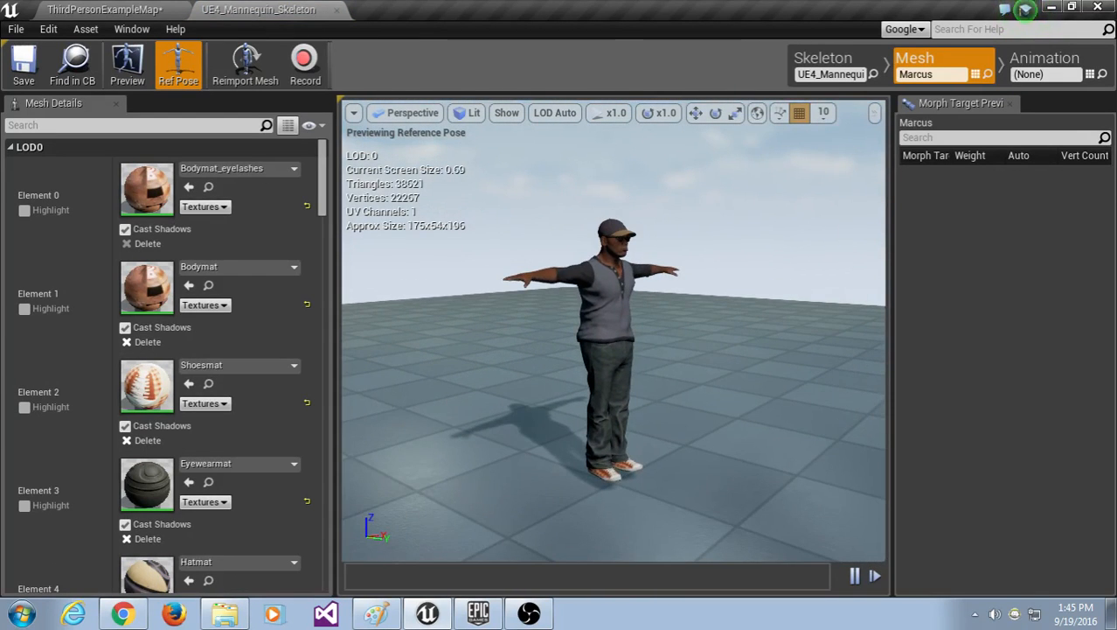
click(1068, 65)
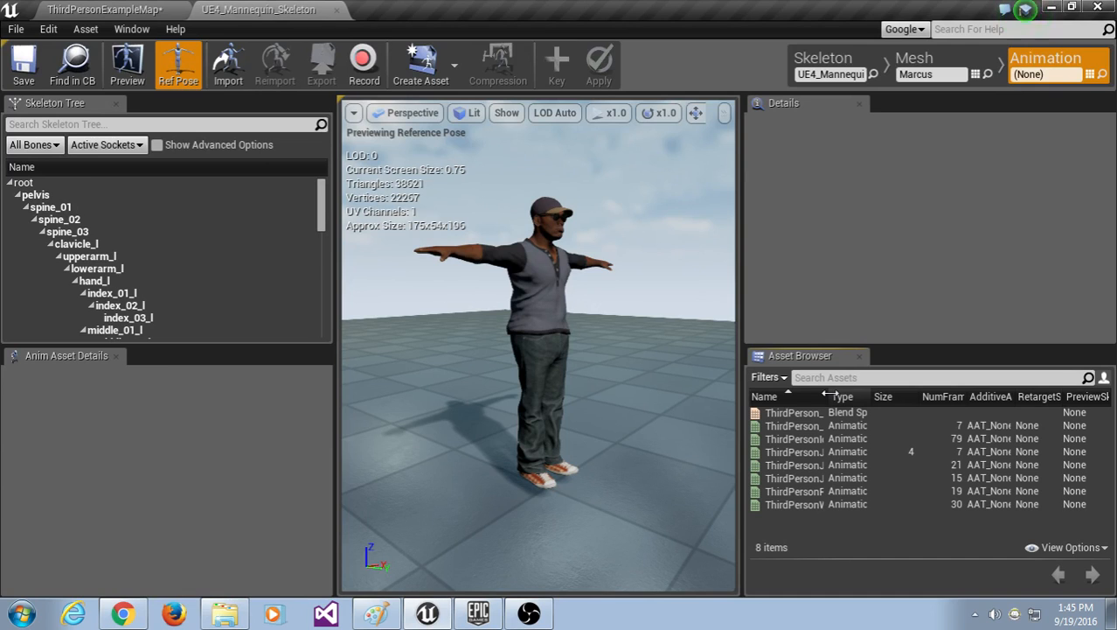
drag(829, 395, 914, 396)
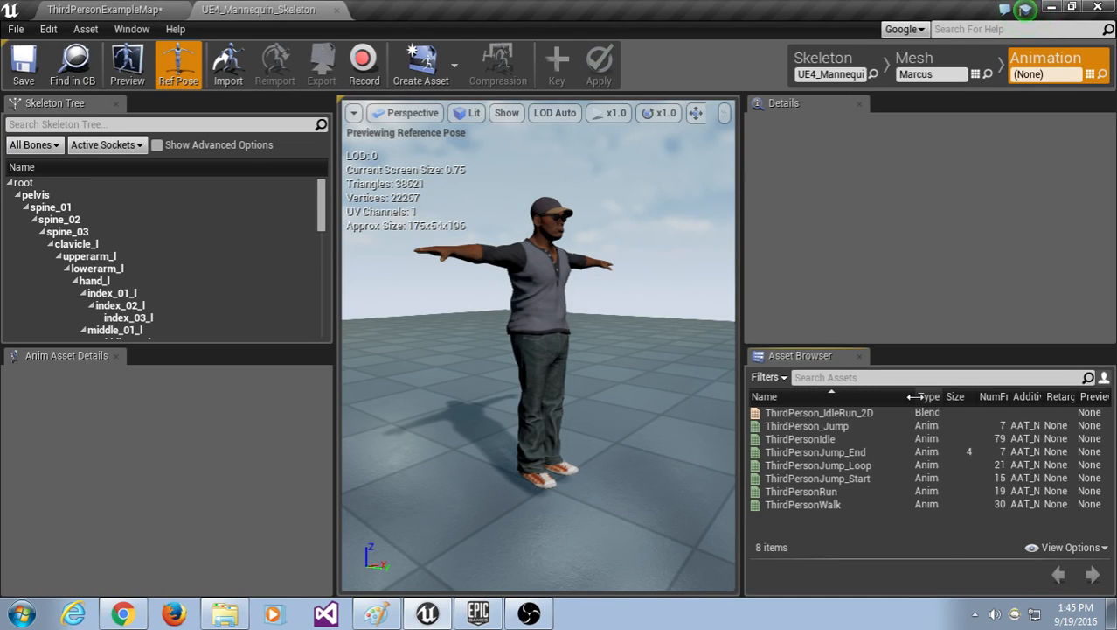
Step: Preview the Idle, Jump_End, Run, Walk, Jump_Start and ThirdPerson_Jump animations in turn
click(818, 440)
click(832, 452)
click(821, 491)
click(816, 505)
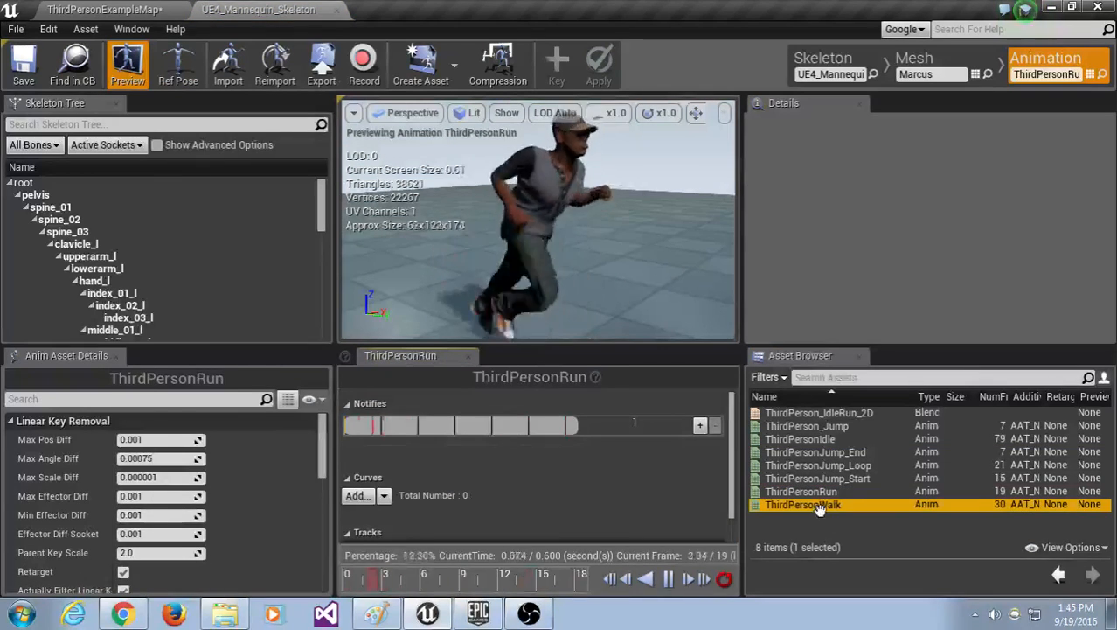
click(819, 478)
click(807, 426)
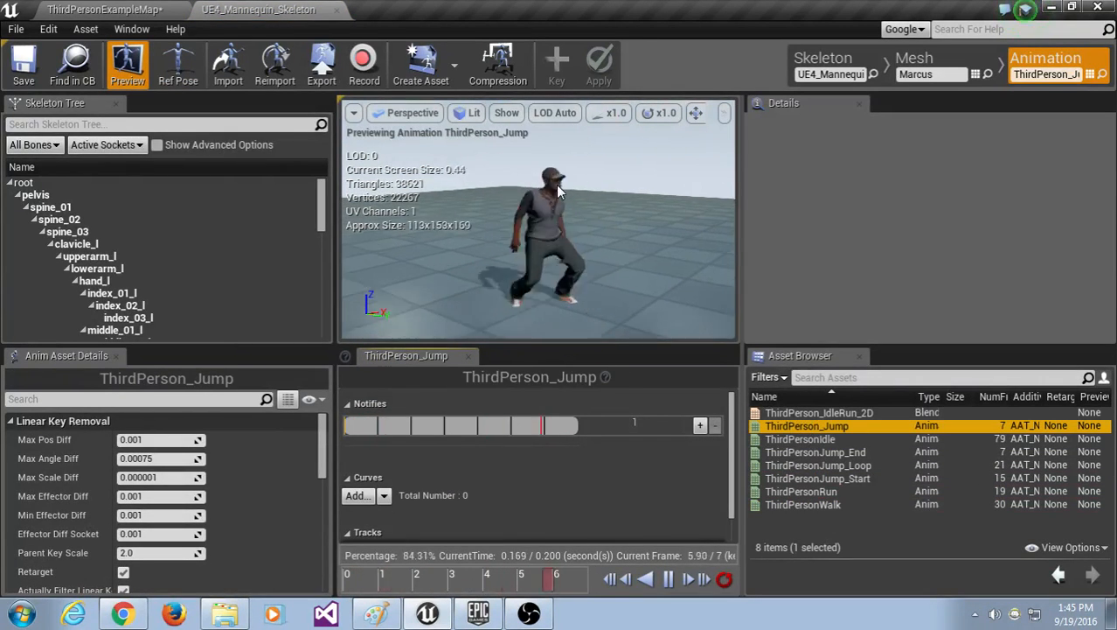
Step: Zoom in and compare Idle, Jump_End and ThirdPerson_Jump, then minimize Unreal to reveal MyProject3
scroll(578, 218, up, 2)
click(580, 237)
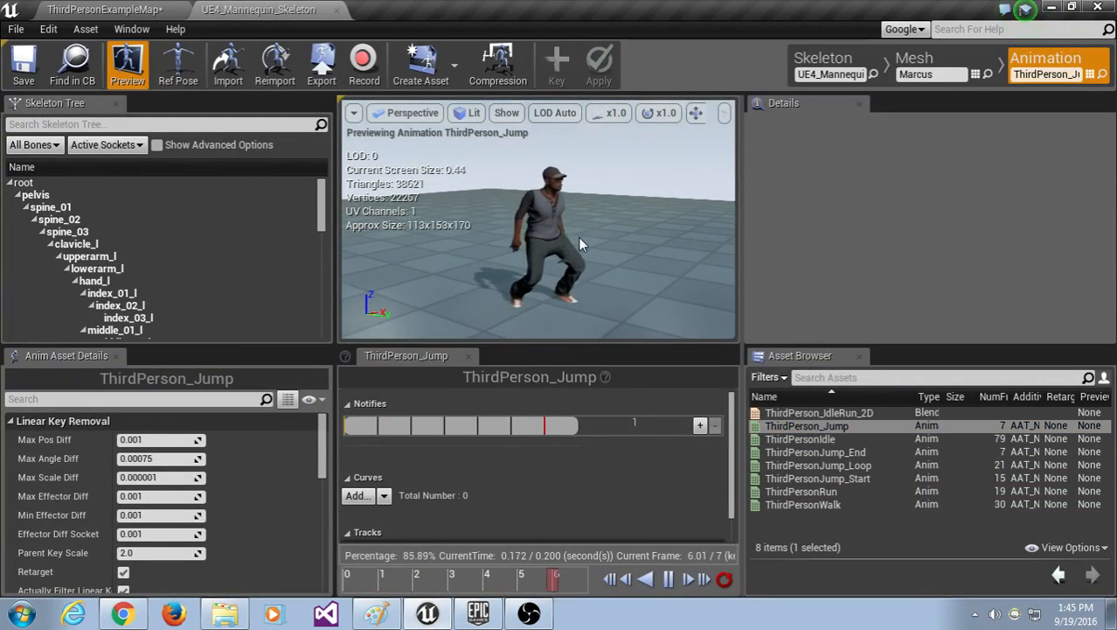
click(801, 438)
click(808, 449)
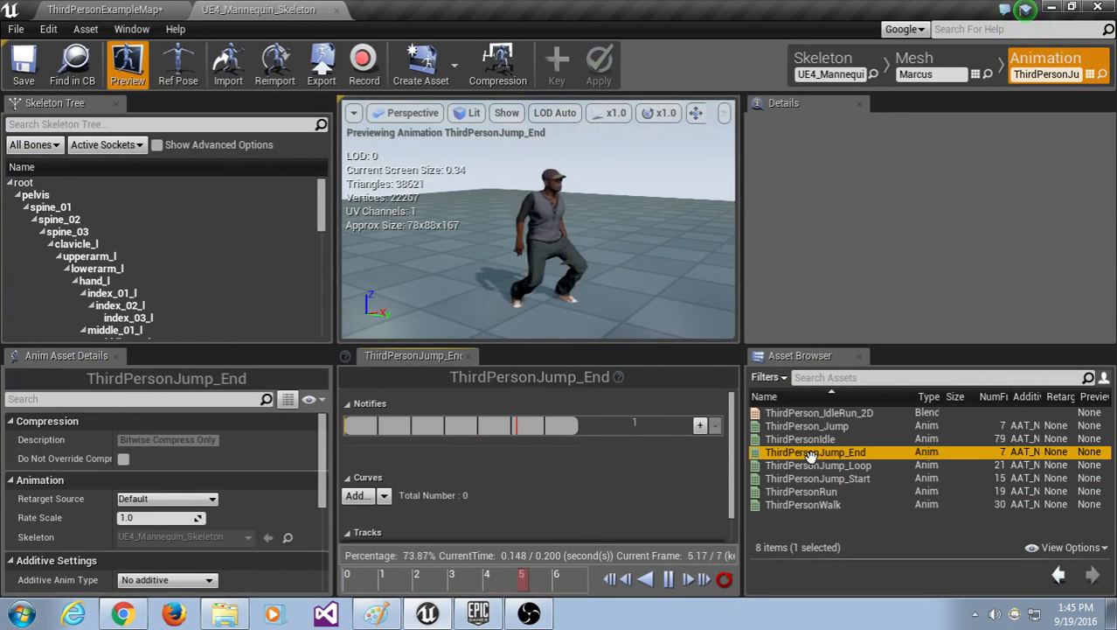
click(807, 439)
click(803, 425)
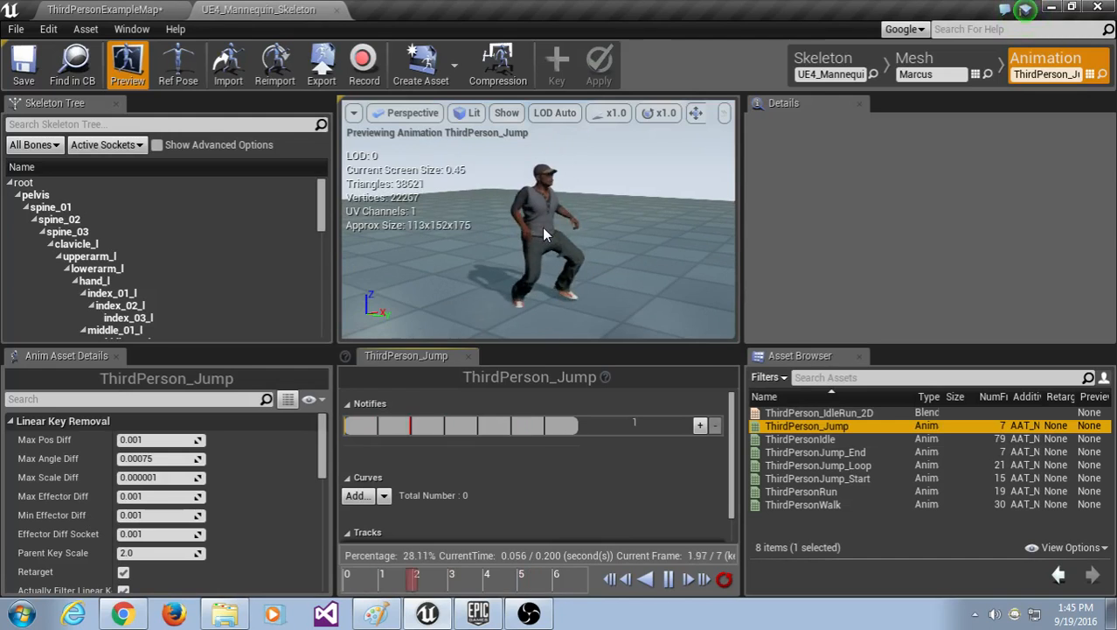
click(556, 251)
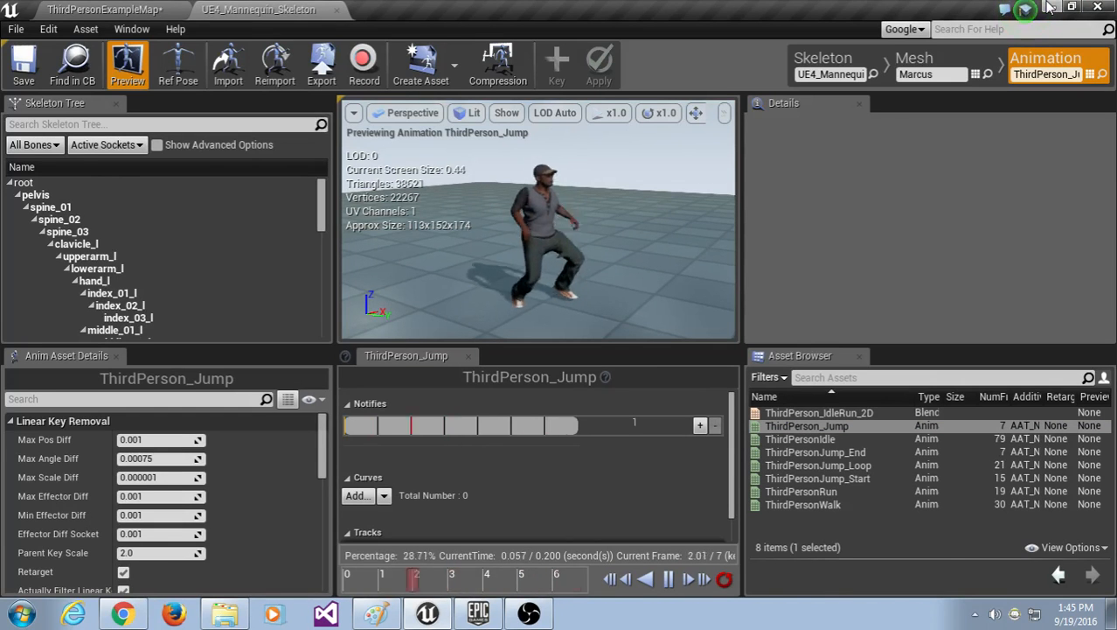
click(1049, 7)
click(823, 43)
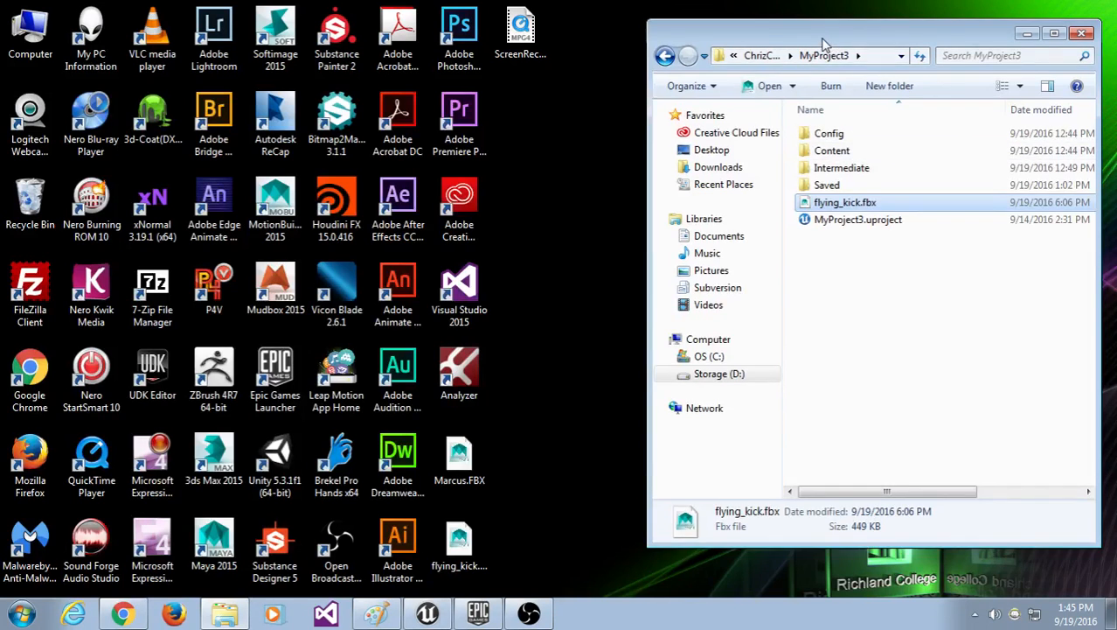
Step: Launch Maya 2015 from its desktop shortcut
double_click(214, 544)
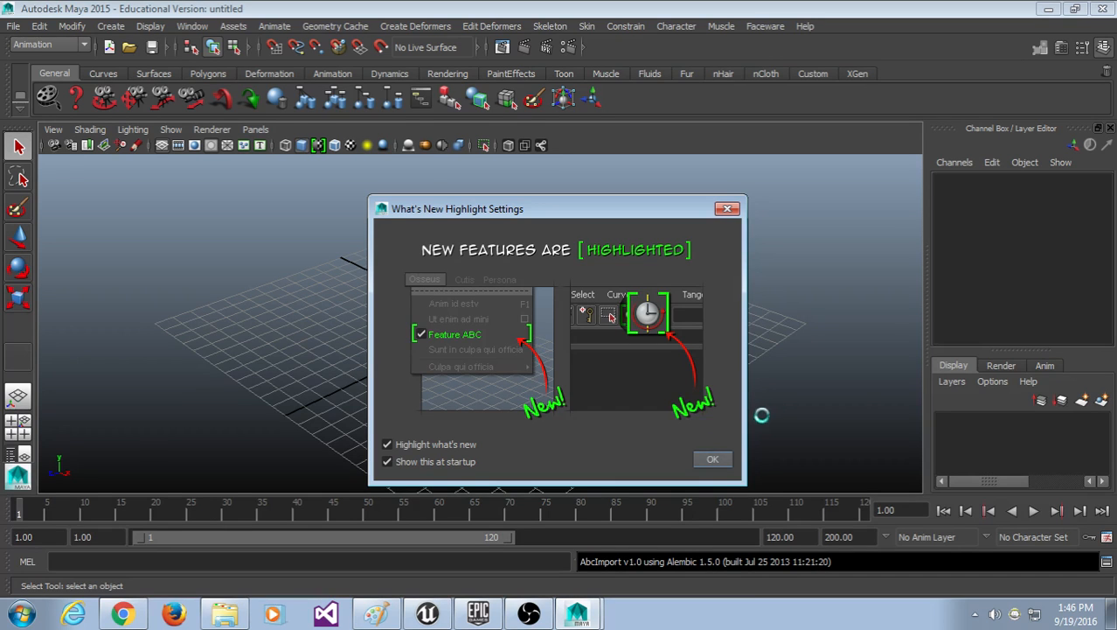
Step: Dismiss the What's New notice and import flying_kick.fbx from the Desktop with File > Import
click(712, 464)
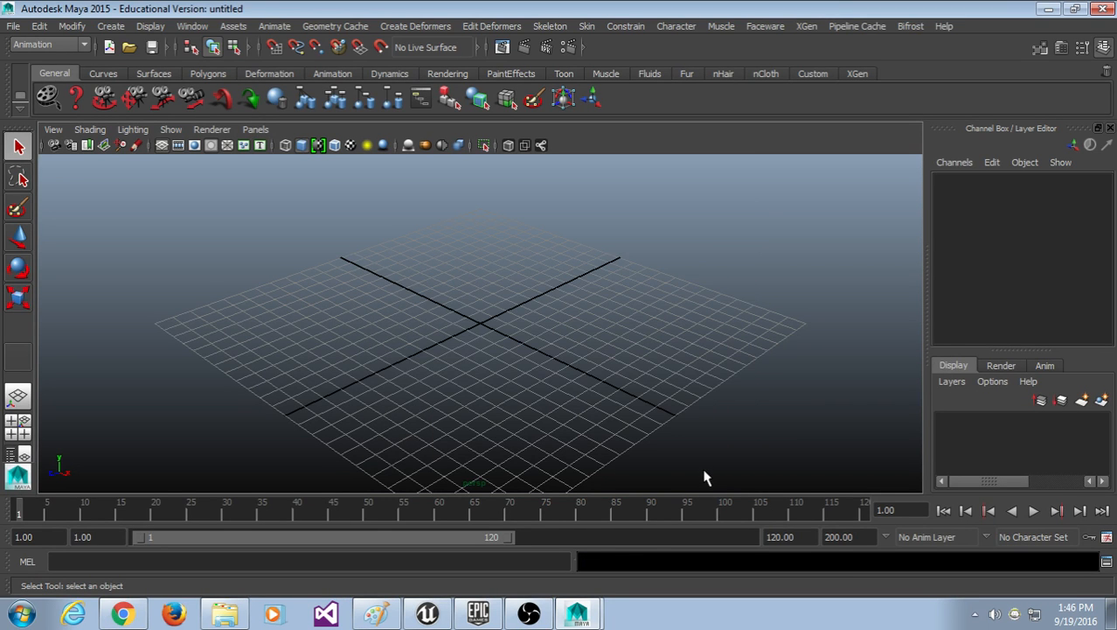
scroll(636, 363, down, 2)
click(13, 25)
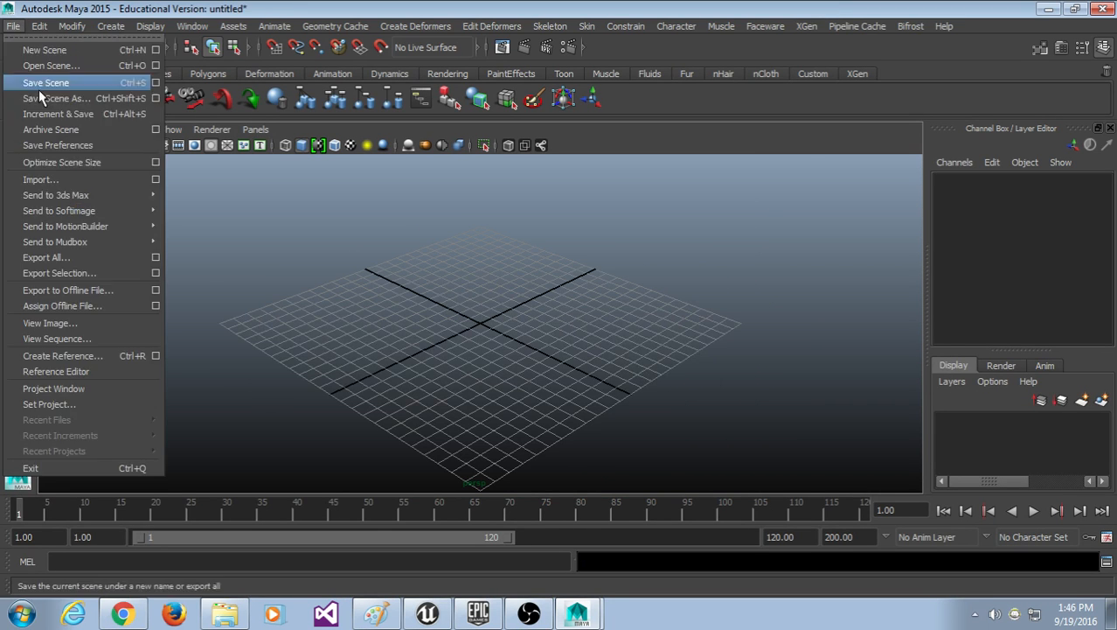
click(63, 177)
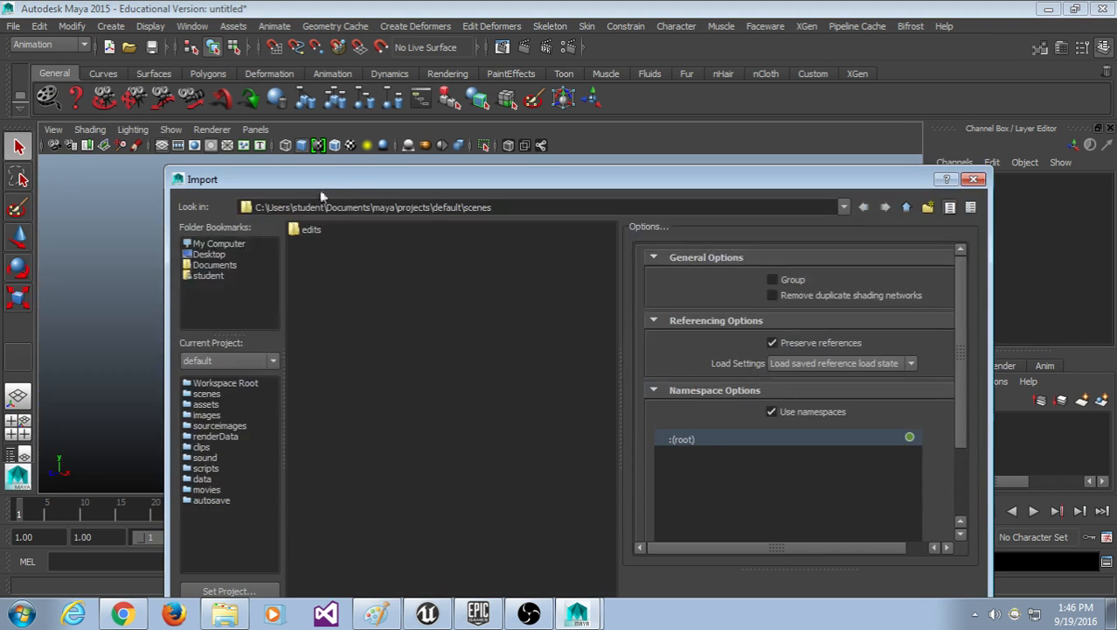
drag(321, 196, 312, 55)
click(177, 118)
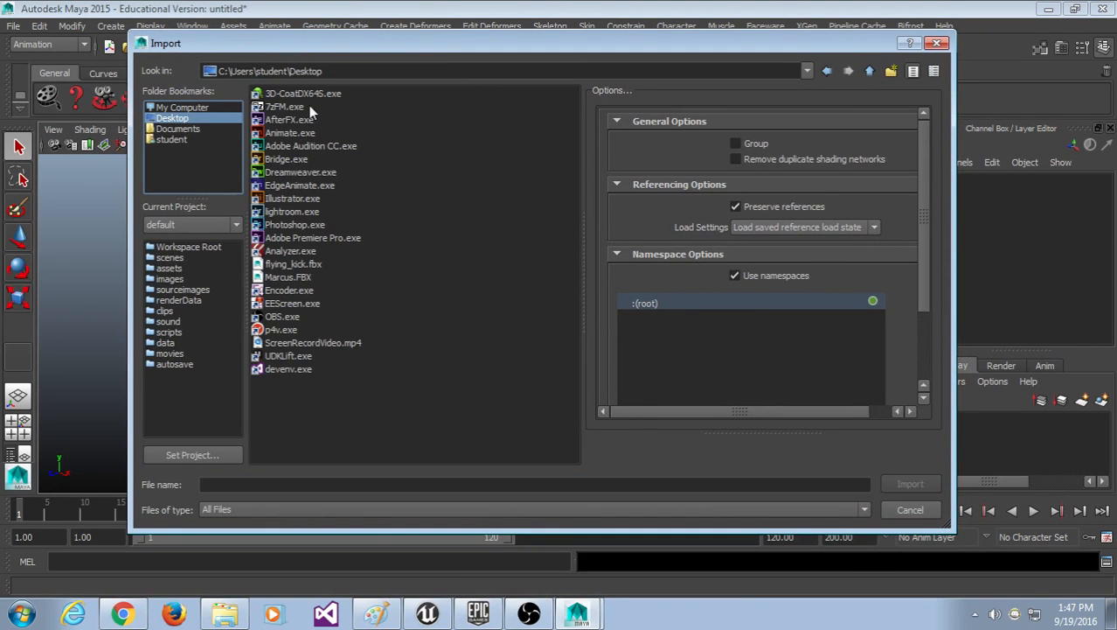
double_click(294, 264)
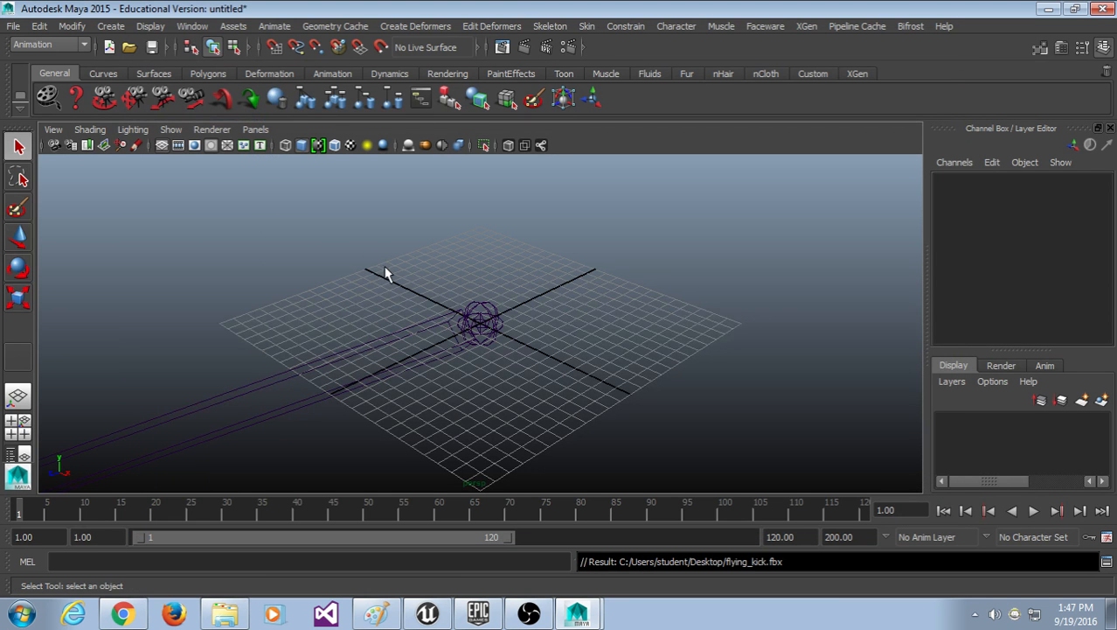
Step: Play the flying kick with Alt+V while orbiting around the skeleton
alt+drag(429, 289, 411, 353)
key(alt+v)
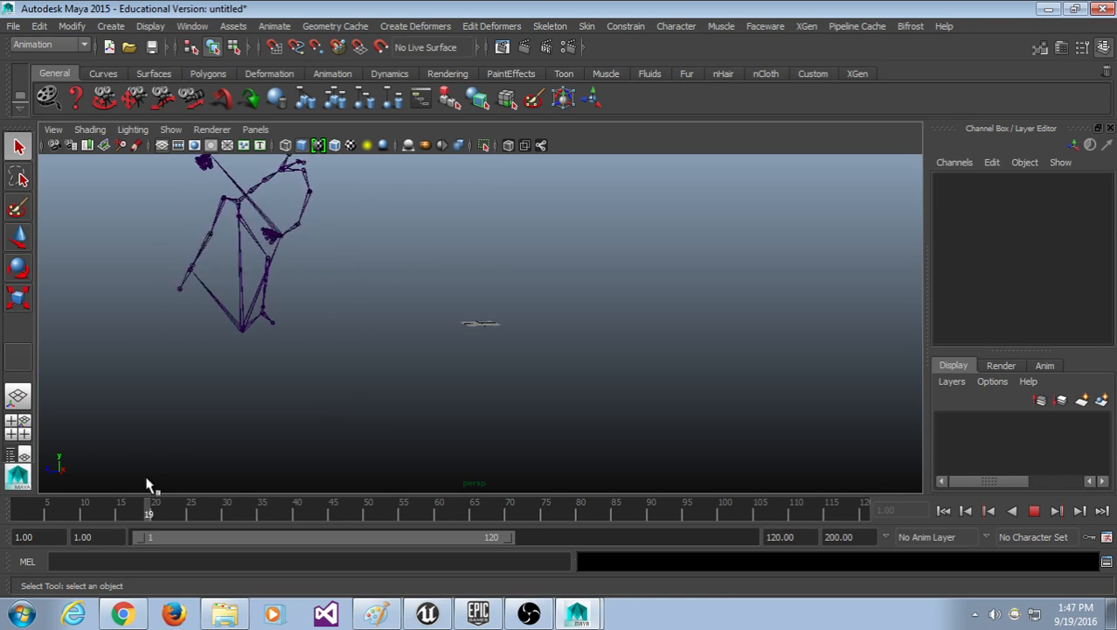
alt+drag(523, 272, 783, 265)
Step: Select the skeleton's root joint and move the view in close around it
click(494, 254)
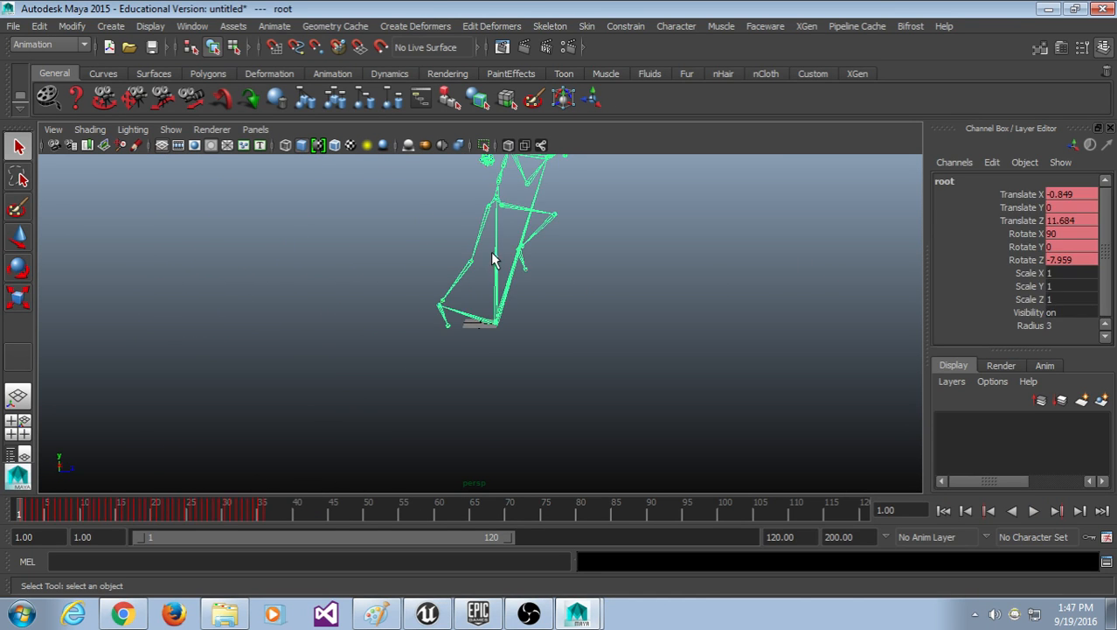
alt+right_drag(491, 260, 536, 350)
scroll(483, 383, down, 5)
alt+middle_drag(531, 272, 515, 336)
mouse_move(514, 337)
alt+mouse_down()
mouse_move(464, 334)
mouse_move(446, 308)
mouse_move(412, 367)
mouse_move(542, 359)
mouse_move(517, 374)
mouse_move(521, 346)
alt+mouse_up()
scroll(449, 305, down, 4)
scroll(519, 341, up, 4)
scroll(516, 345, down, 4)
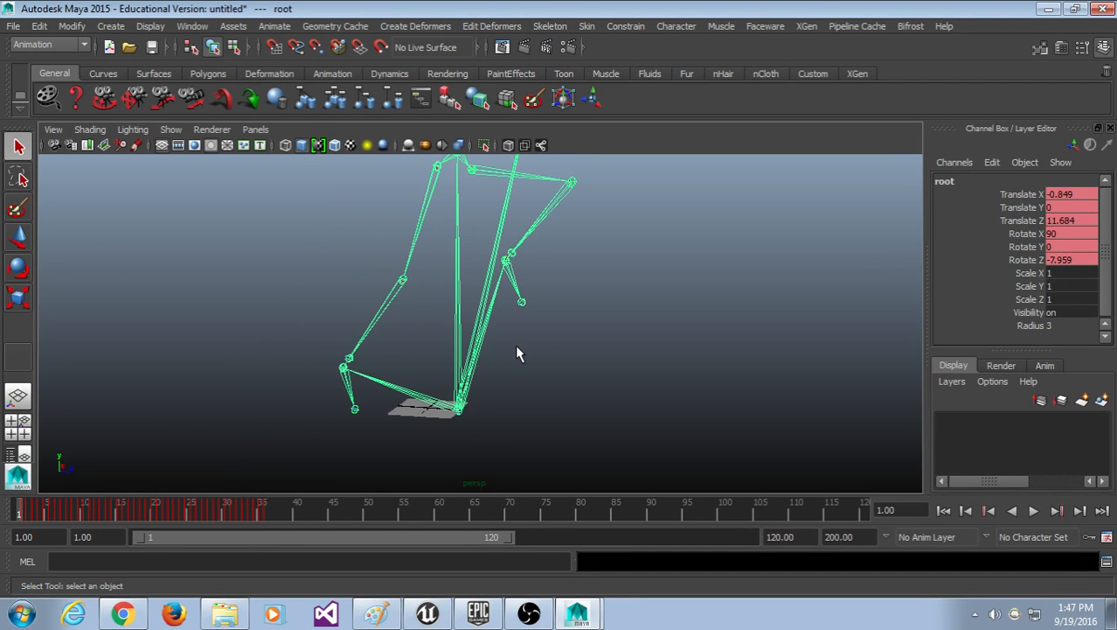
Step: Scrub the kick to frame 28 and back to frame 1, then recentre on the skeleton
drag(211, 510, 99, 511)
scroll(524, 319, down, 4)
alt+middle_drag(663, 308, 638, 318)
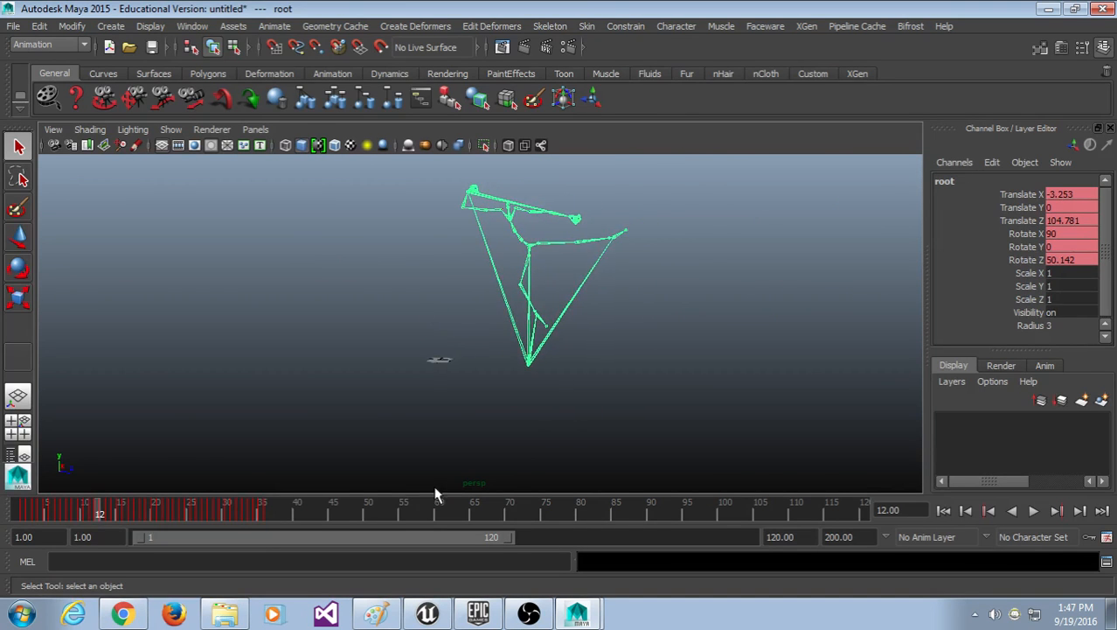
drag(206, 508, 10, 537)
scroll(567, 343, up, 5)
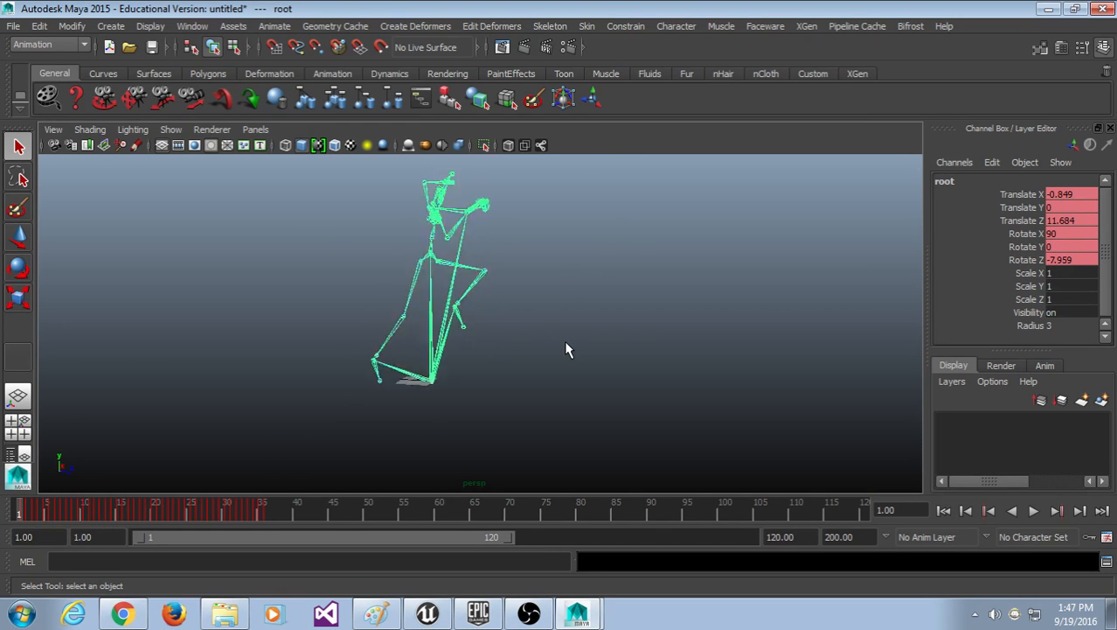
alt+middle_drag(542, 293, 568, 346)
mouse_move(568, 348)
alt+mouse_down()
mouse_move(506, 334)
mouse_move(636, 289)
mouse_move(544, 354)
mouse_move(550, 346)
alt+mouse_up()
Step: Play the kick with Alt+V, then scrub it end to end while reframing the skeleton close up
key(alt+v)
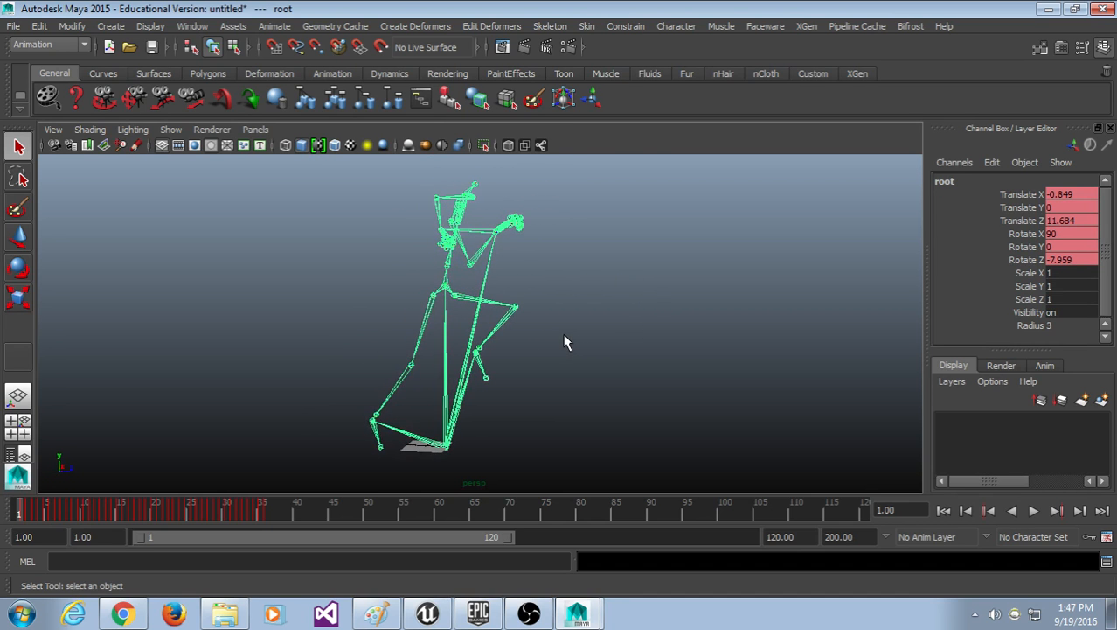
mouse_move(88, 470)
mouse_down()
mouse_move(203, 482)
mouse_move(77, 487)
mouse_move(43, 493)
mouse_move(163, 498)
mouse_move(54, 502)
mouse_move(5, 517)
mouse_up()
mouse_move(757, 343)
alt+mouse_down()
mouse_move(665, 336)
mouse_move(718, 357)
alt+mouse_up()
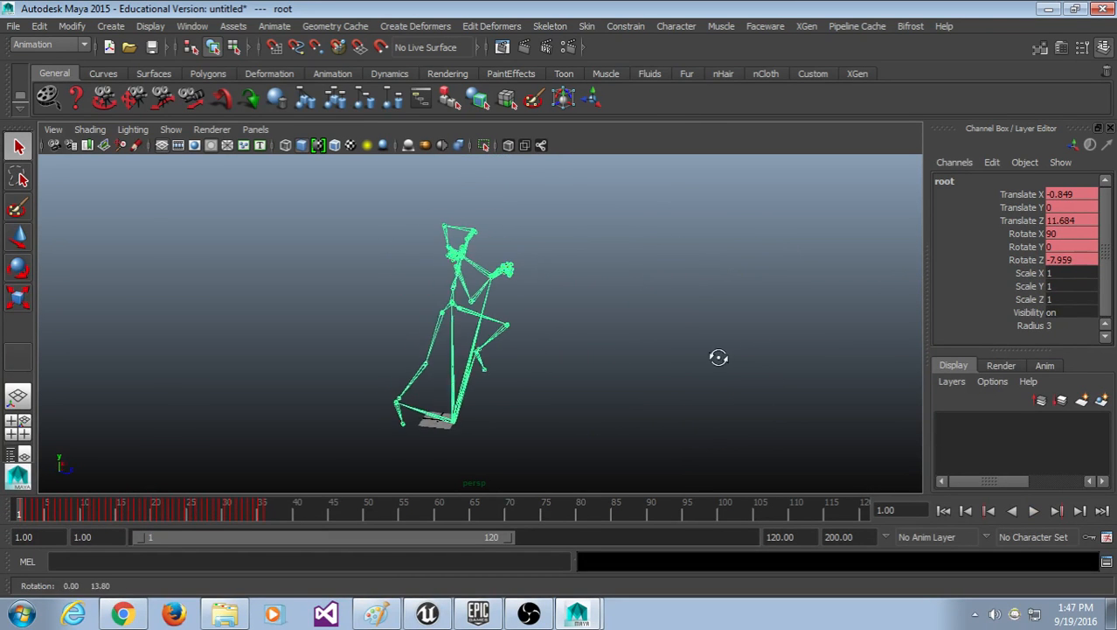
alt+right_drag(719, 357, 603, 308)
alt+middle_drag(603, 307, 603, 266)
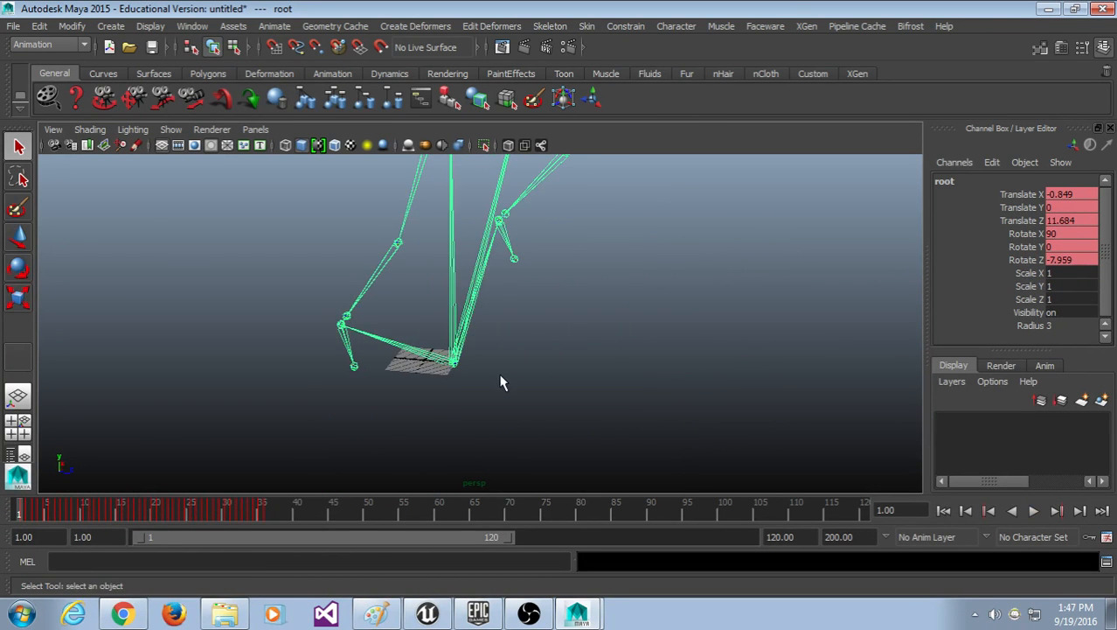
alt+middle_drag(505, 252, 492, 275)
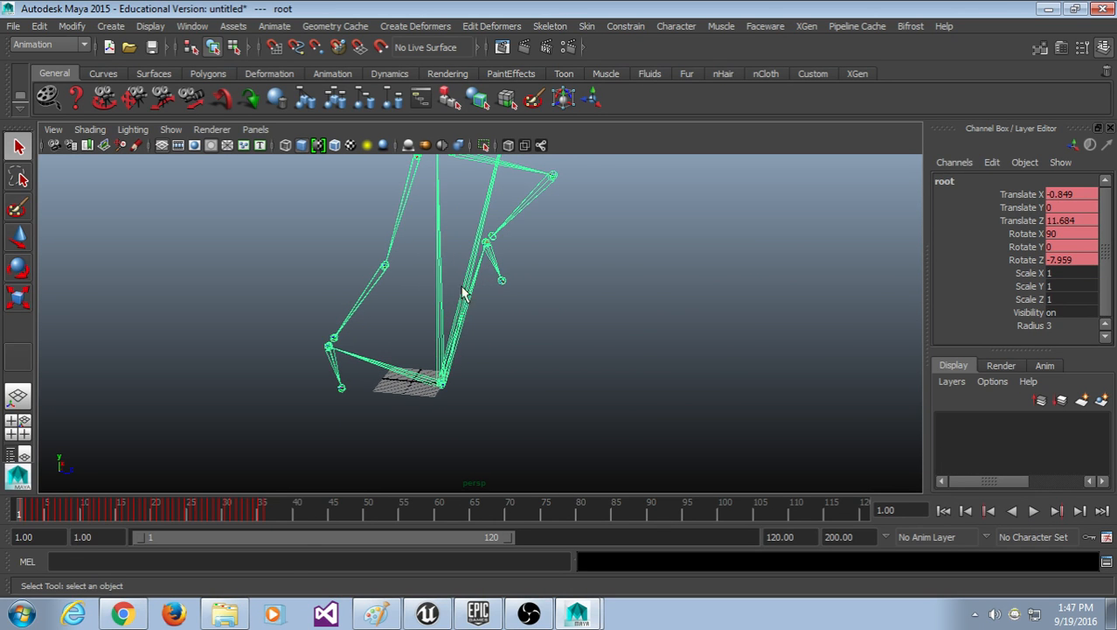
drag(242, 512, 19, 507)
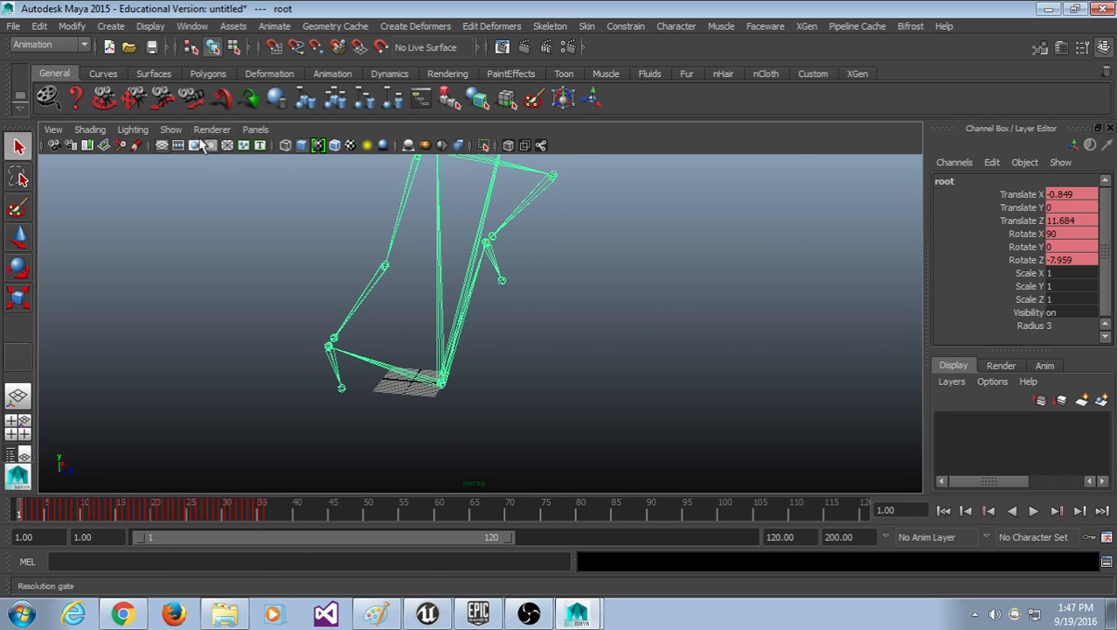
click(192, 26)
Step: Open the Hypergraph Hierarchy, select root there and move the window aside from the skeleton
click(251, 192)
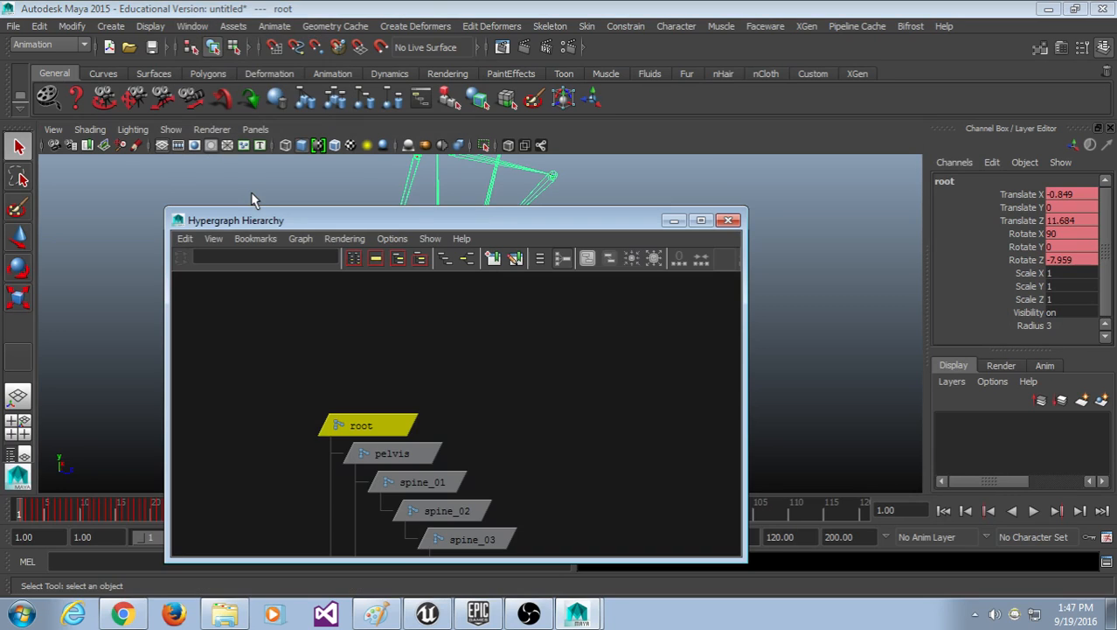
drag(282, 225, 273, 108)
scroll(447, 280, down, 5)
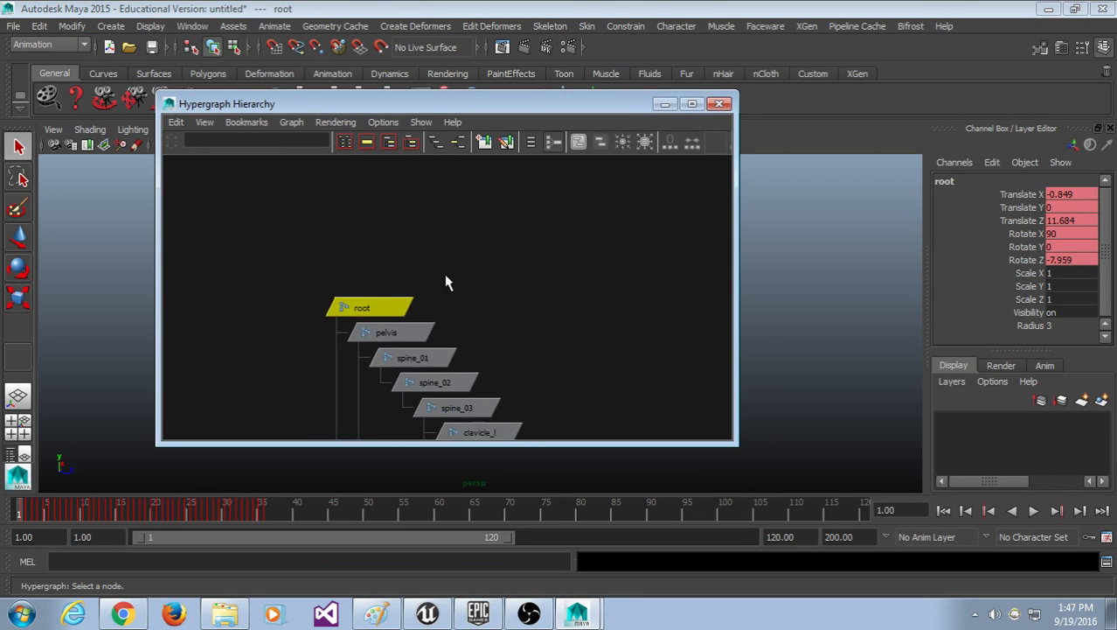
scroll(546, 375, down, 6)
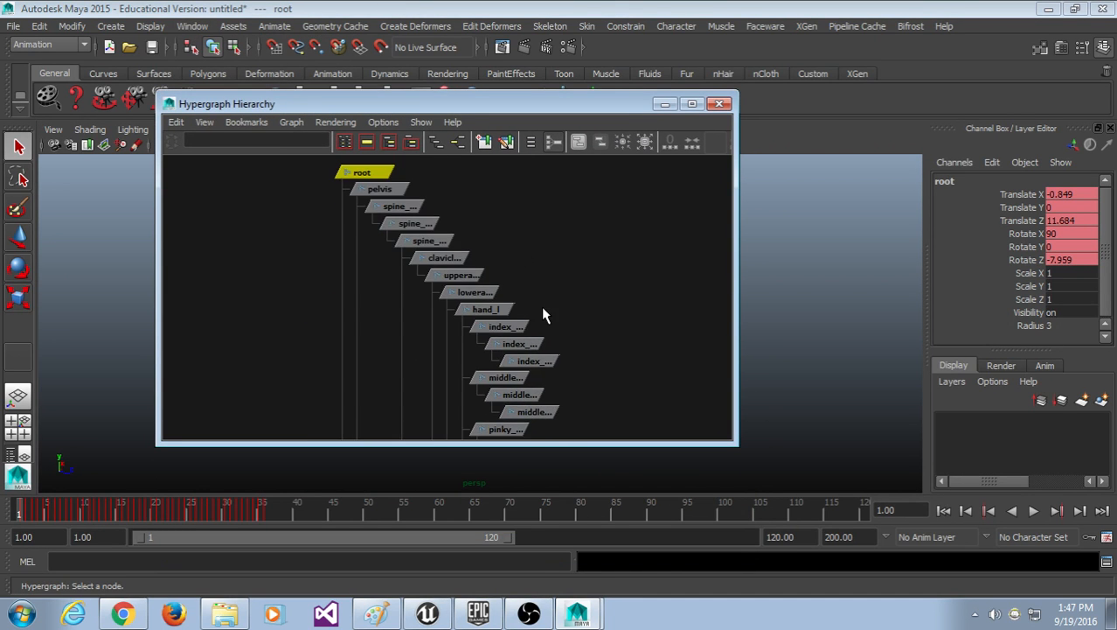
click(496, 260)
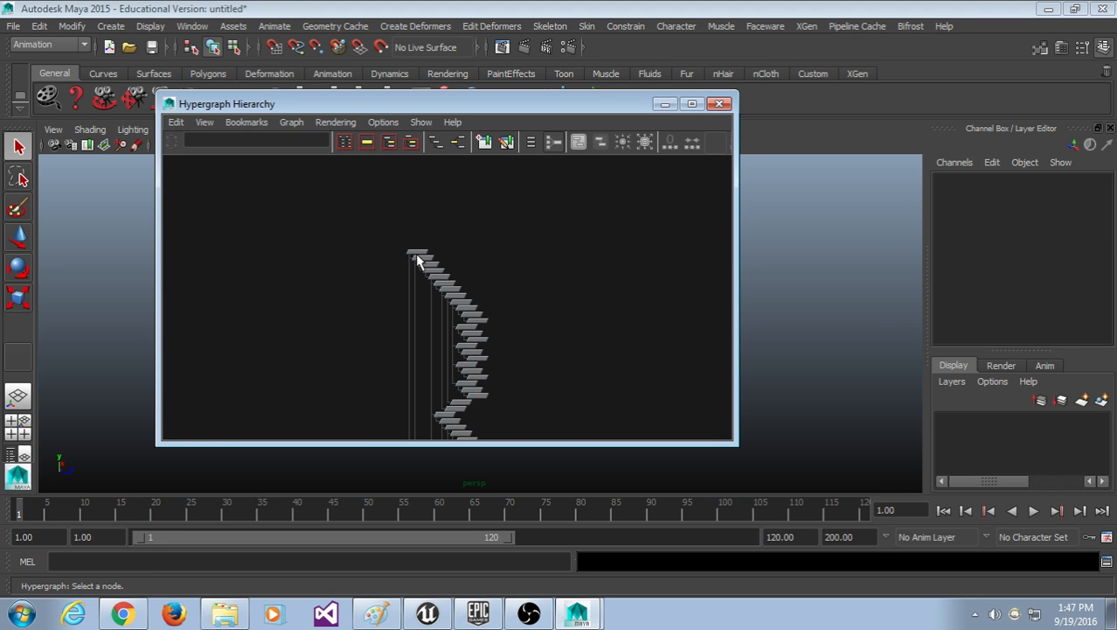
click(417, 255)
drag(401, 109, 942, 197)
alt+drag(682, 280, 472, 221)
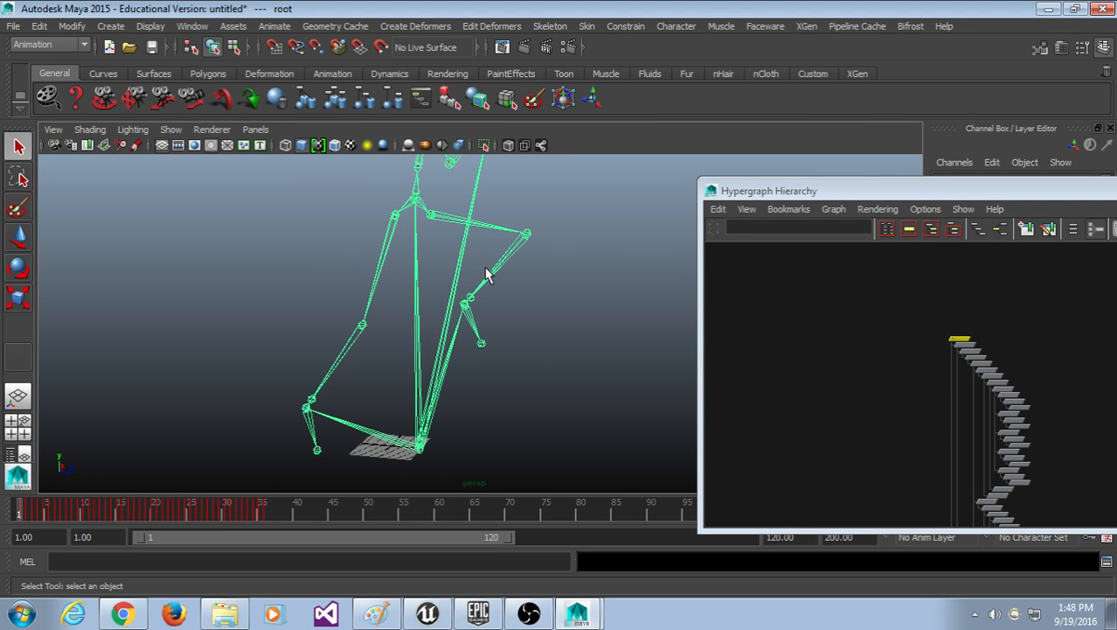
Step: Scrub the kick through and back to frame 1 while adjusting the view
drag(925, 188, 808, 135)
alt+drag(450, 307, 419, 296)
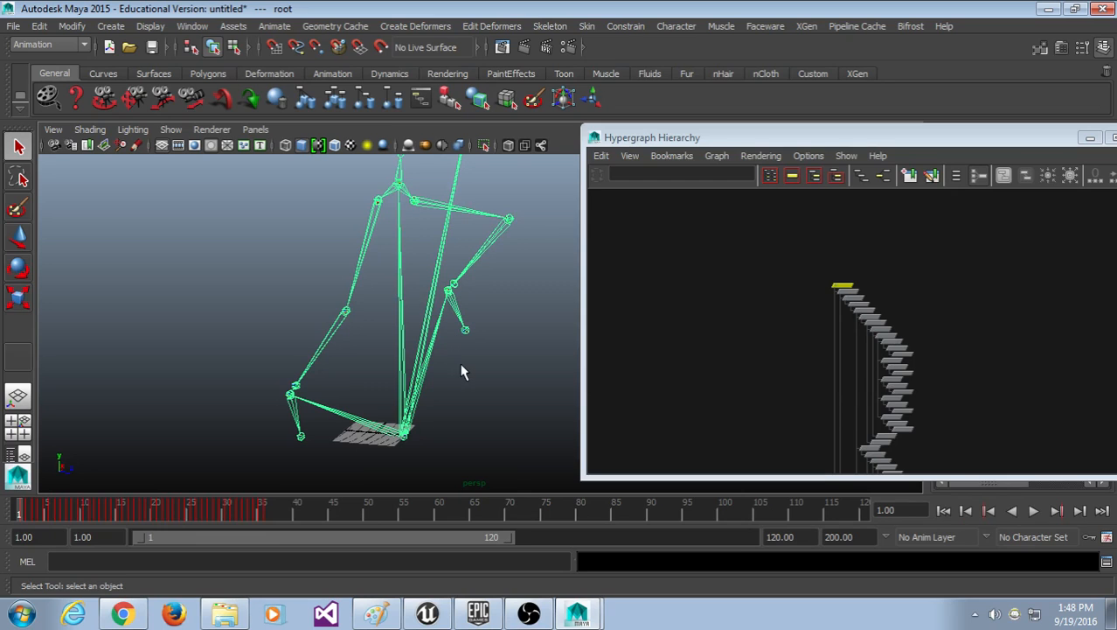
drag(238, 508, 18, 485)
scroll(495, 265, down, 5)
alt+middle_drag(500, 257, 374, 271)
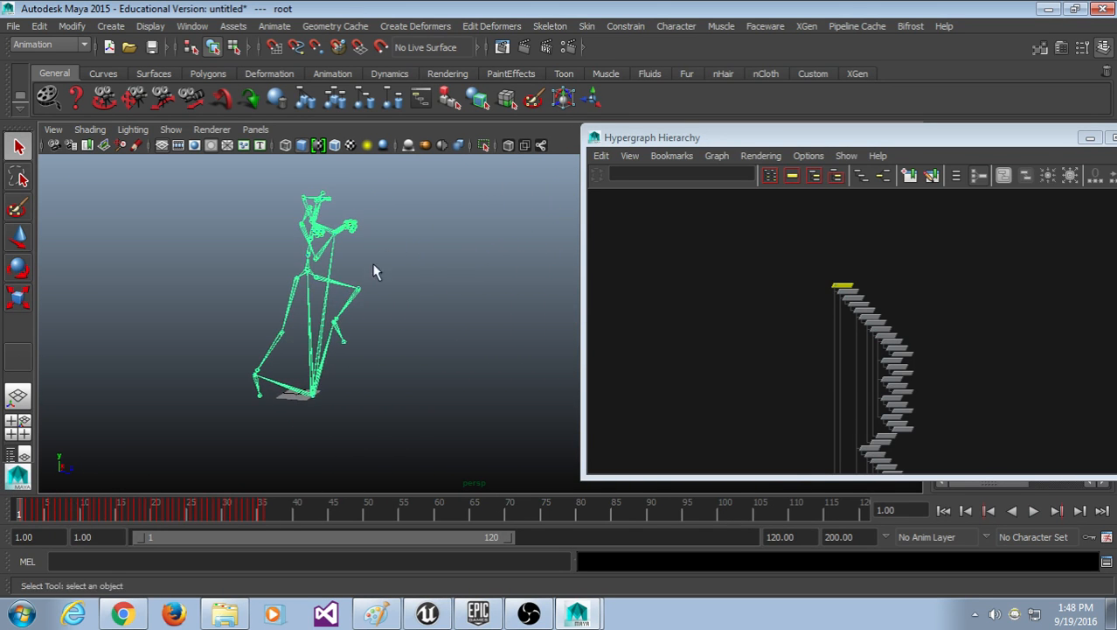
Step: Pan the Hypergraph joint graph down to the leg joints
drag(774, 133, 689, 43)
alt+middle_drag(923, 325, 868, 133)
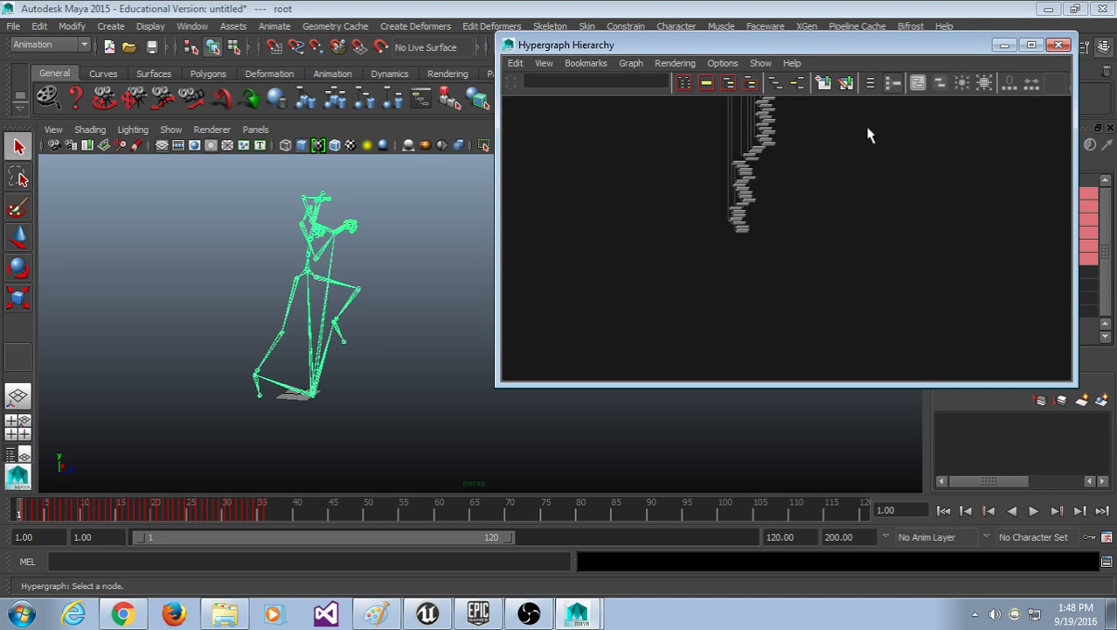
scroll(767, 261, up, 6)
alt+middle_drag(723, 221, 866, 268)
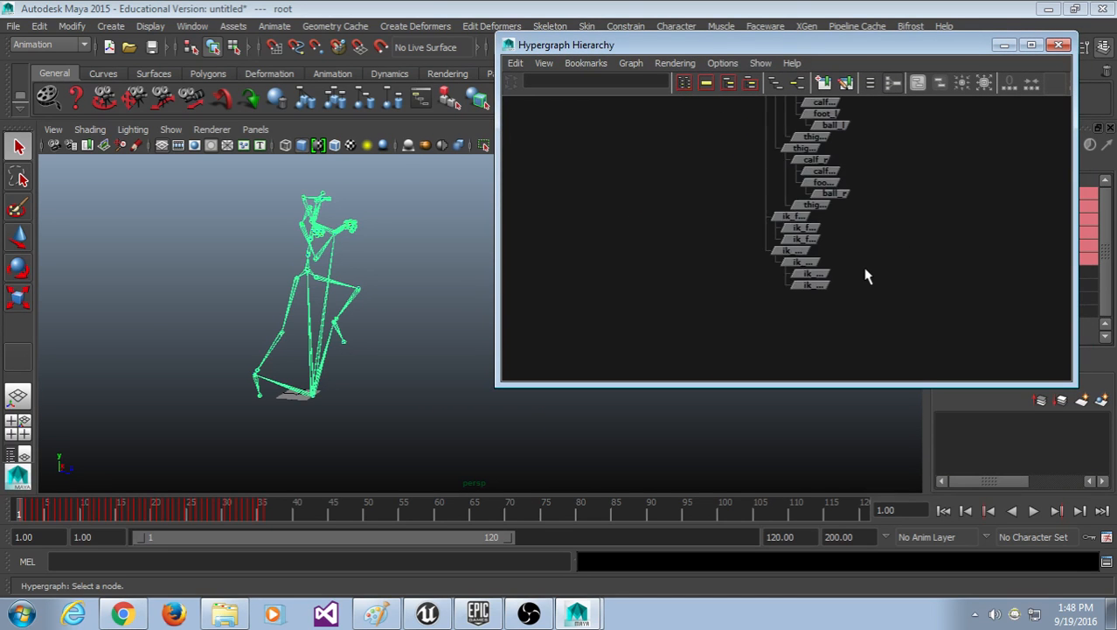
scroll(868, 269, up, 4)
scroll(870, 271, up, 2)
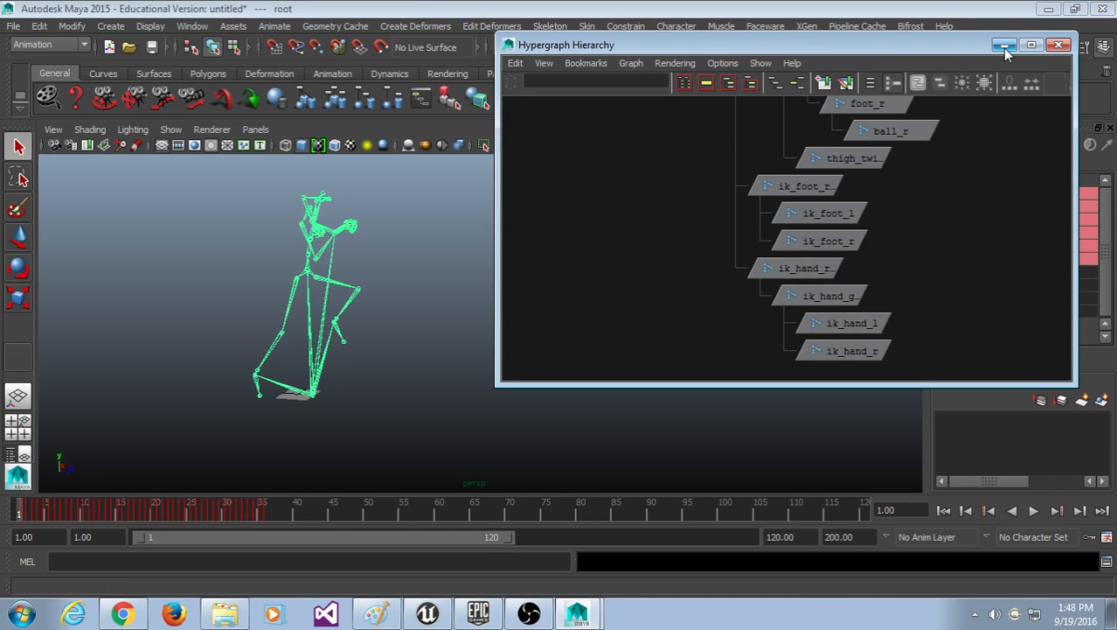
Step: Minimize the Hypergraph Hierarchy and pan and zoom to frame the skeleton larger
click(1005, 52)
alt+middle_drag(609, 318, 629, 322)
scroll(523, 351, up, 5)
alt+middle_drag(464, 349, 522, 331)
scroll(522, 330, down, 1)
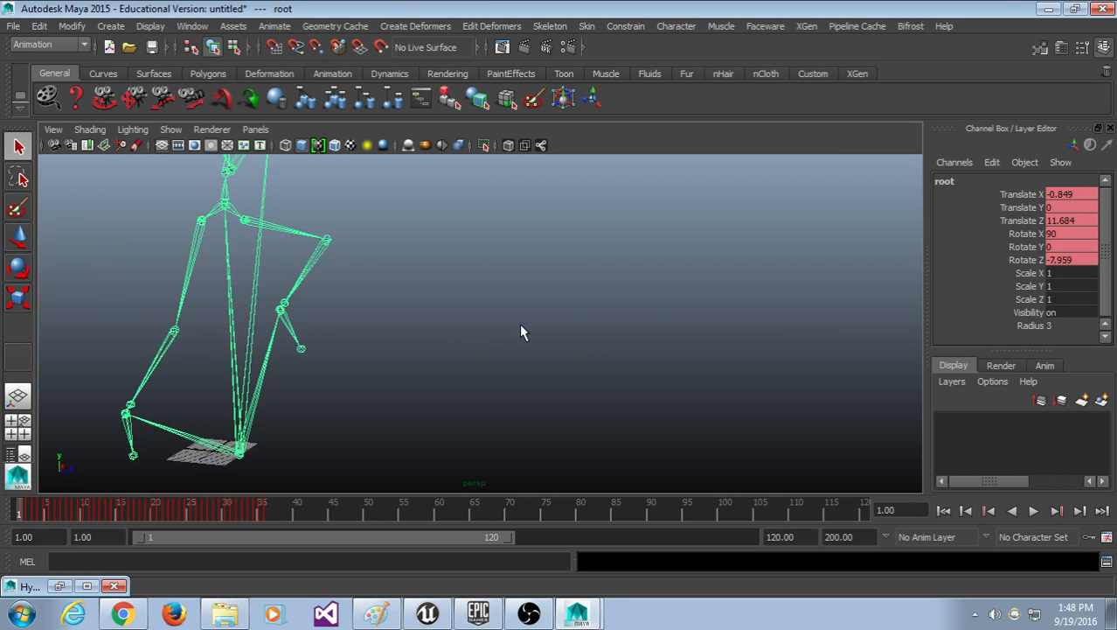
scroll(517, 332, down, 1)
drag(14, 507, 98, 517)
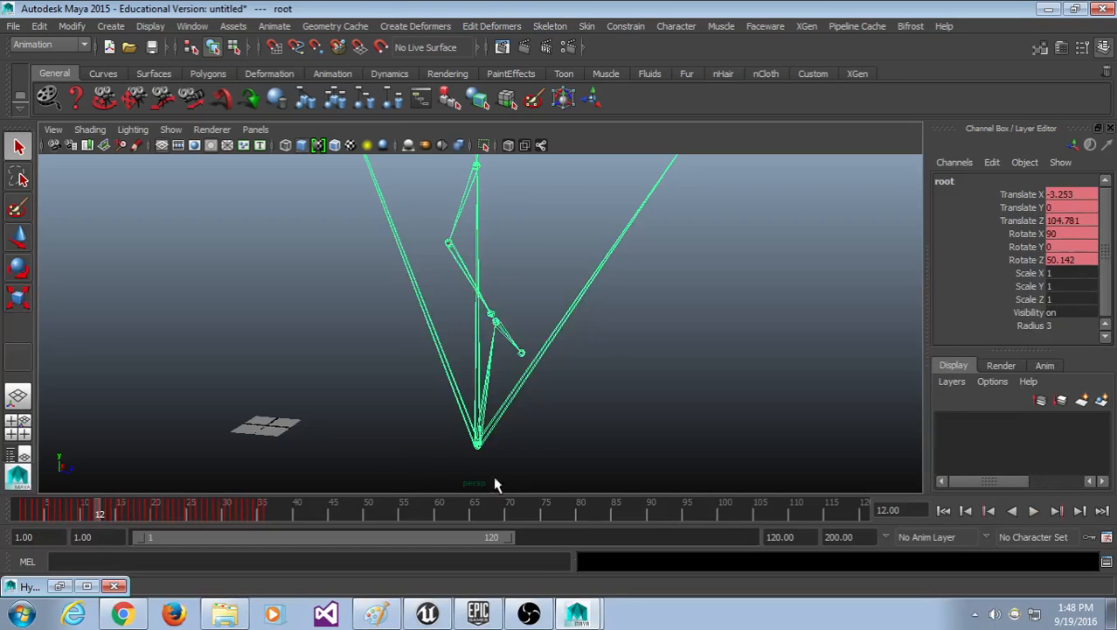
click(479, 458)
click(478, 446)
key(alt+v)
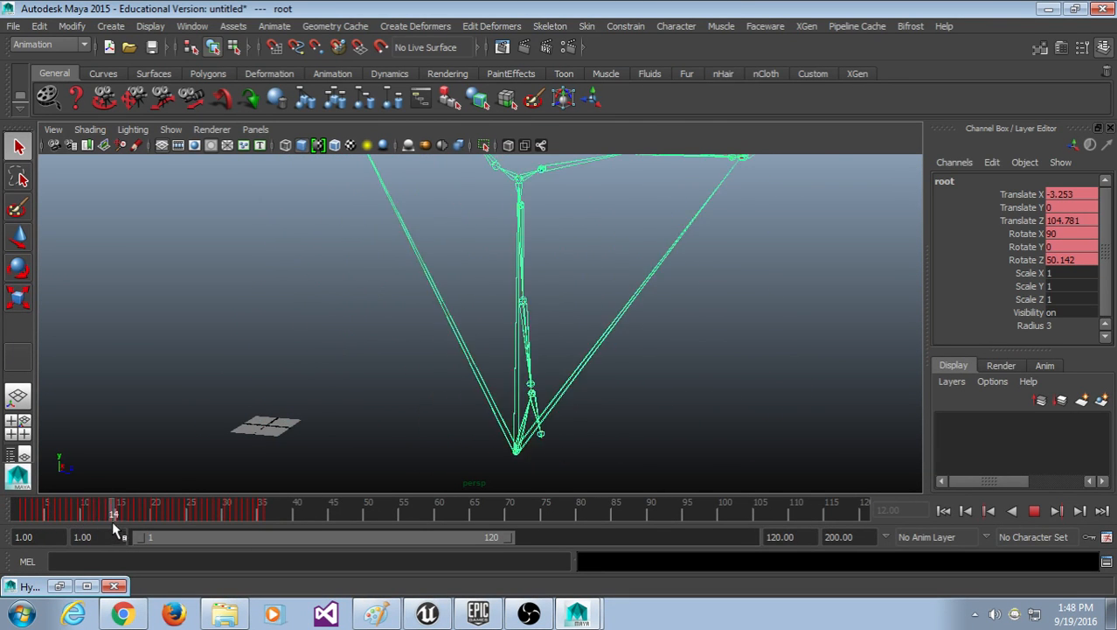
drag(113, 522, 4, 528)
scroll(389, 346, down, 3)
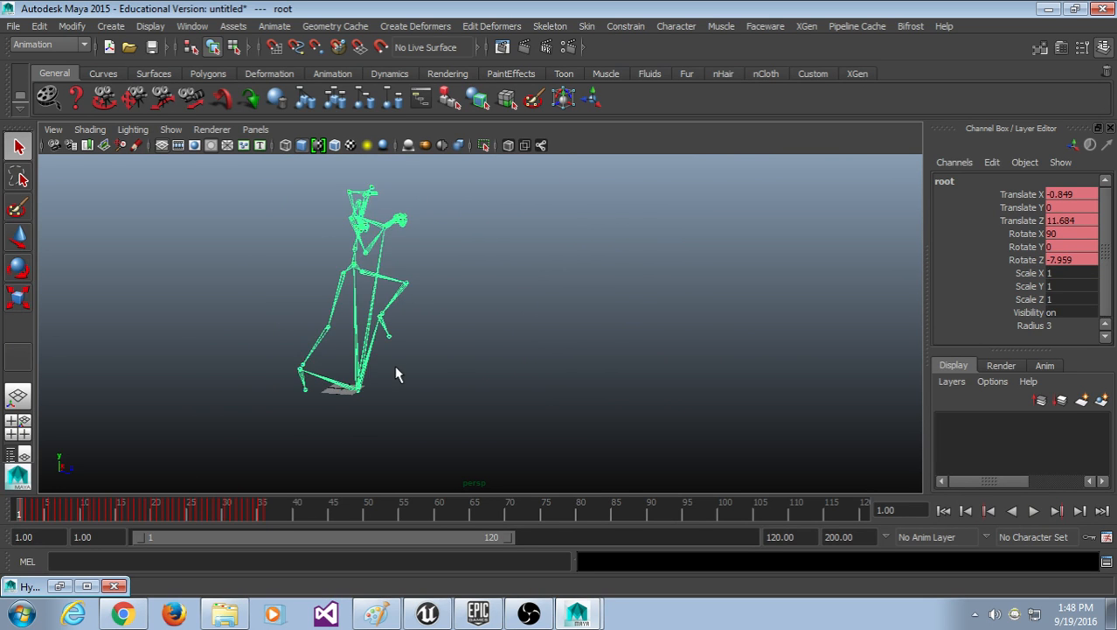
scroll(396, 374, up, 5)
click(313, 243)
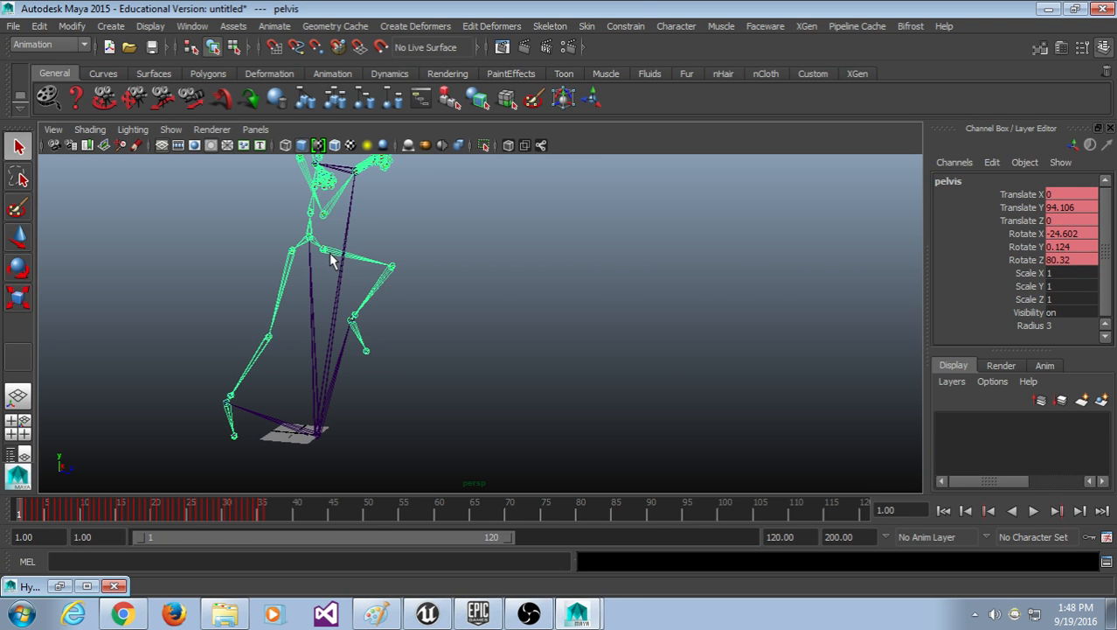
key(alt+v)
alt+middle_drag(452, 439, 493, 368)
scroll(437, 406, up, 5)
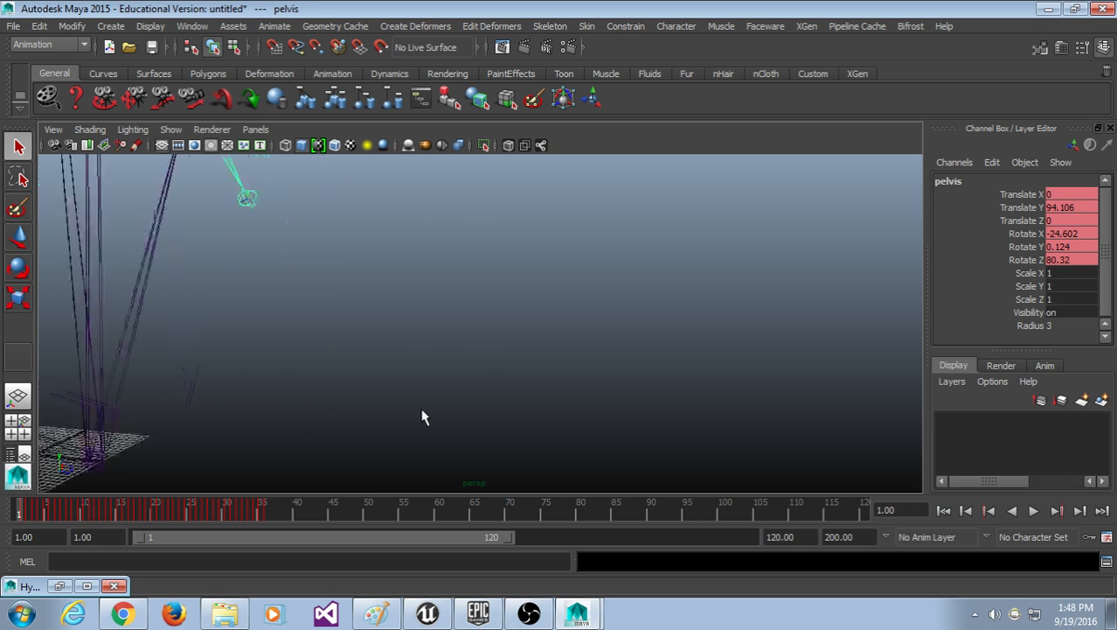
alt+middle_drag(402, 420, 634, 371)
scroll(463, 348, down, 6)
alt+middle_drag(473, 290, 473, 368)
drag(264, 516, 3, 500)
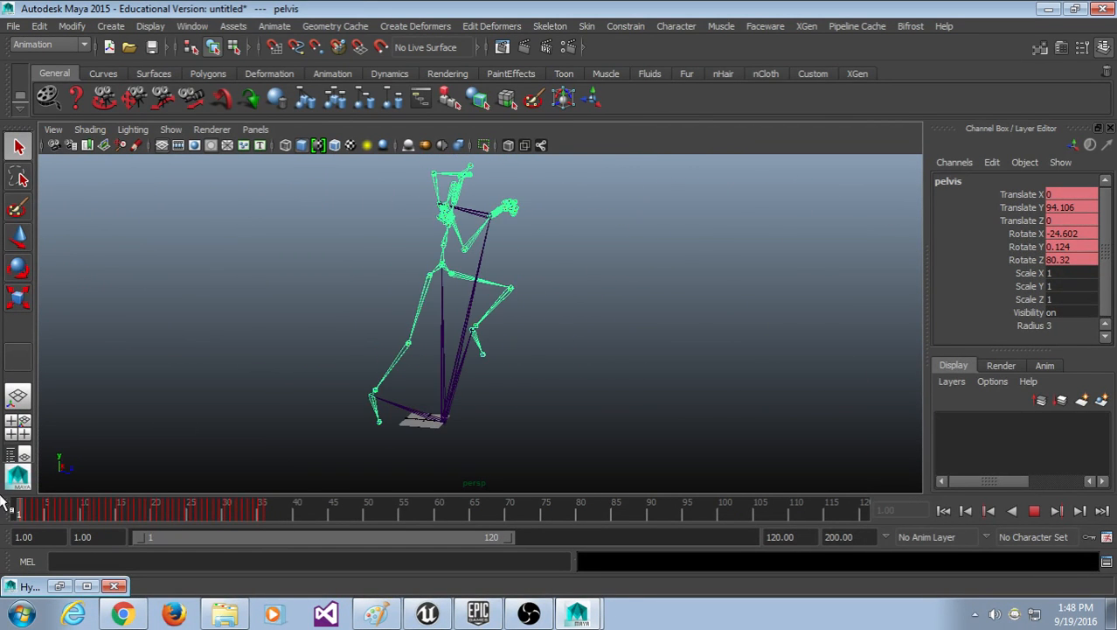
scroll(554, 459, up, 4)
alt+middle_drag(553, 459, 584, 416)
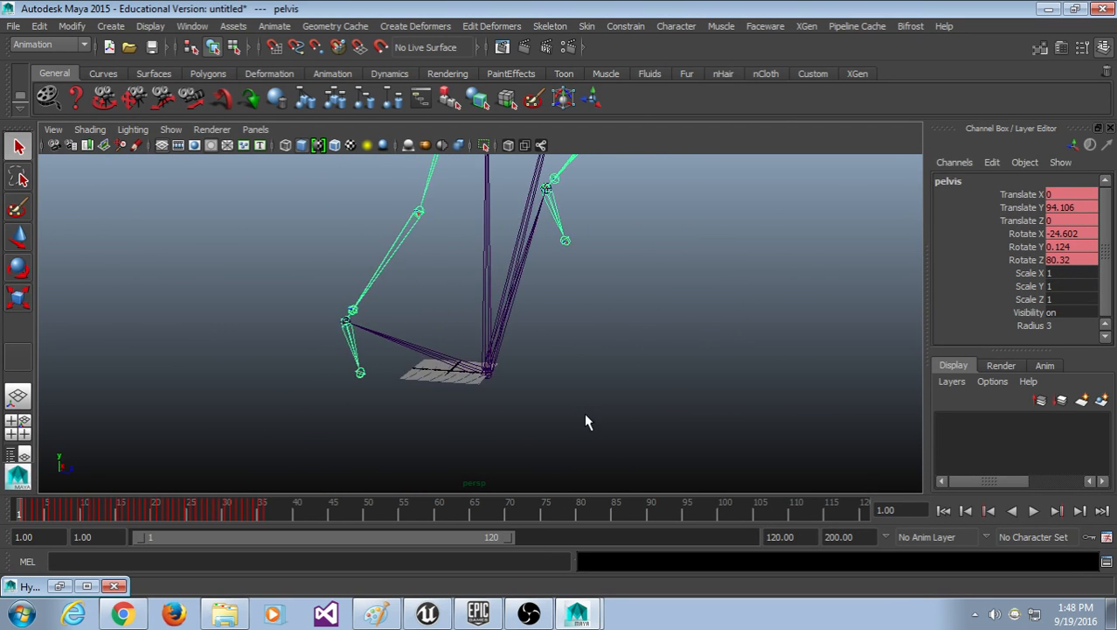
alt+drag(585, 422, 526, 393)
click(516, 383)
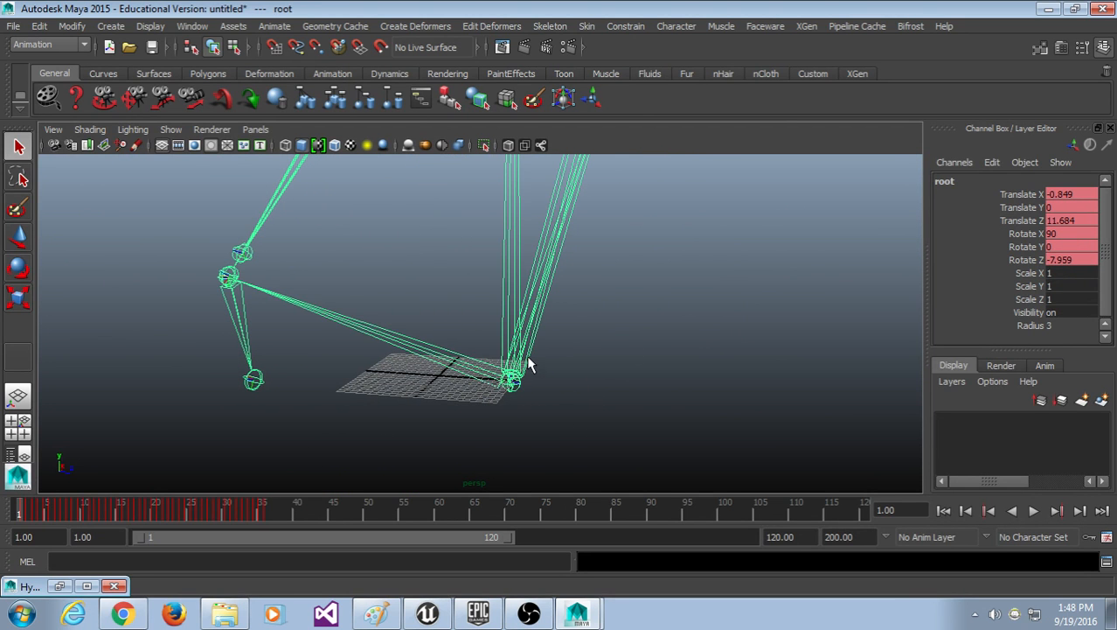
click(550, 26)
mouse_move(584, 27)
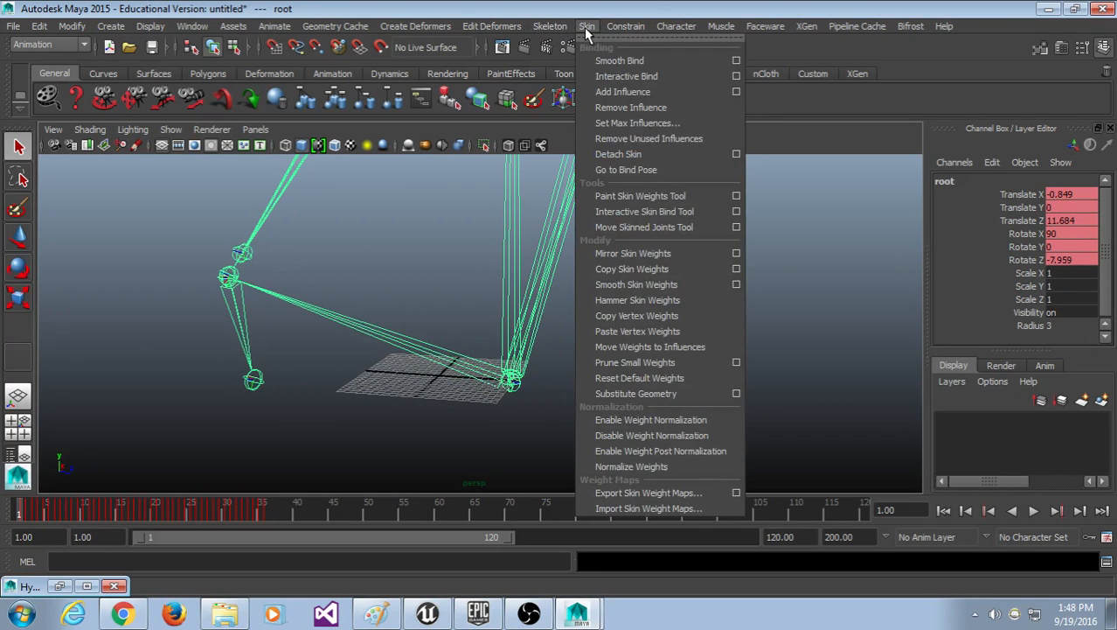
click(588, 7)
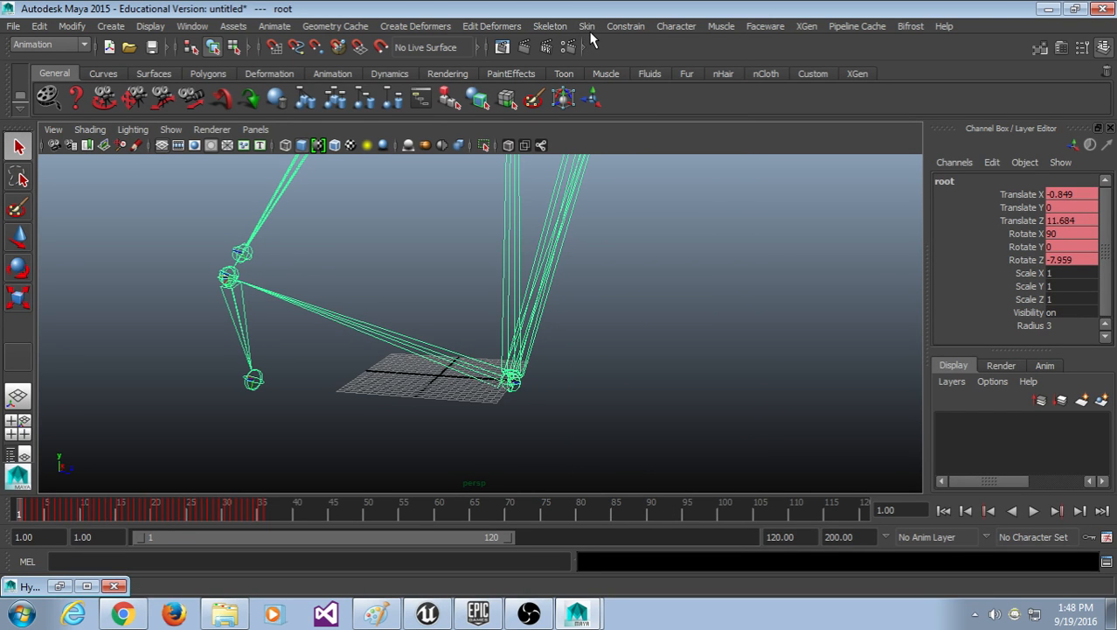
click(584, 27)
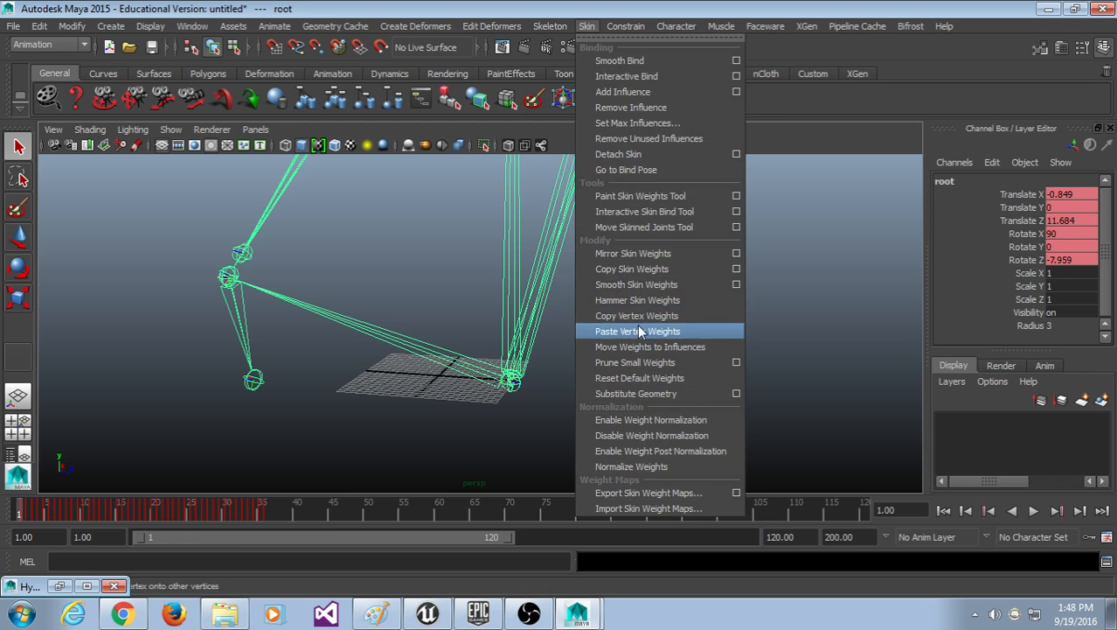
click(644, 226)
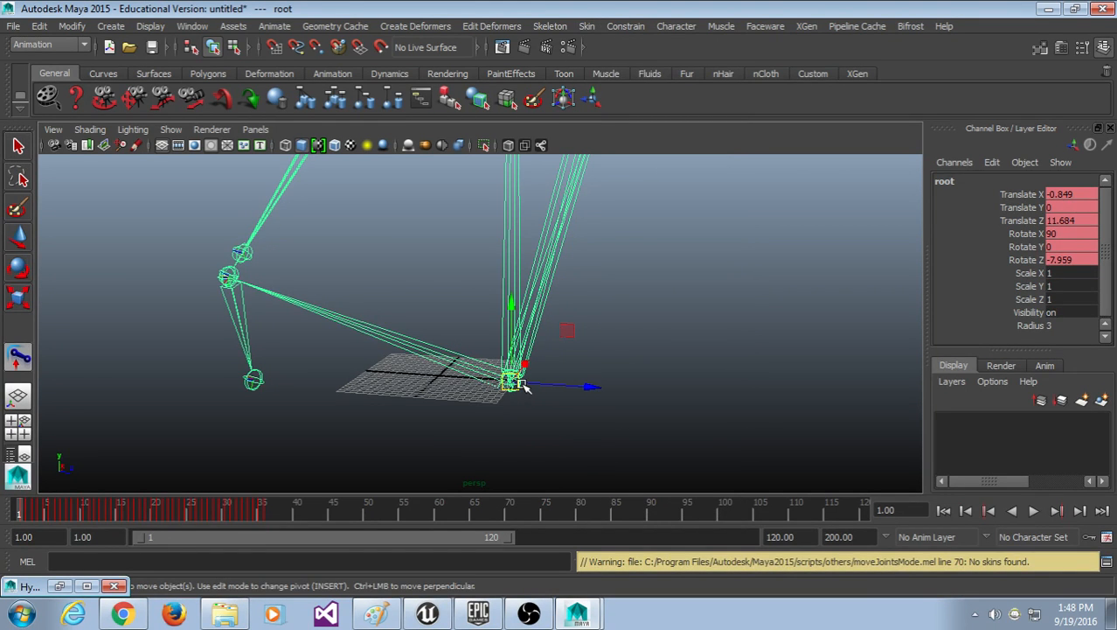
key(x)
drag(512, 381, 418, 284)
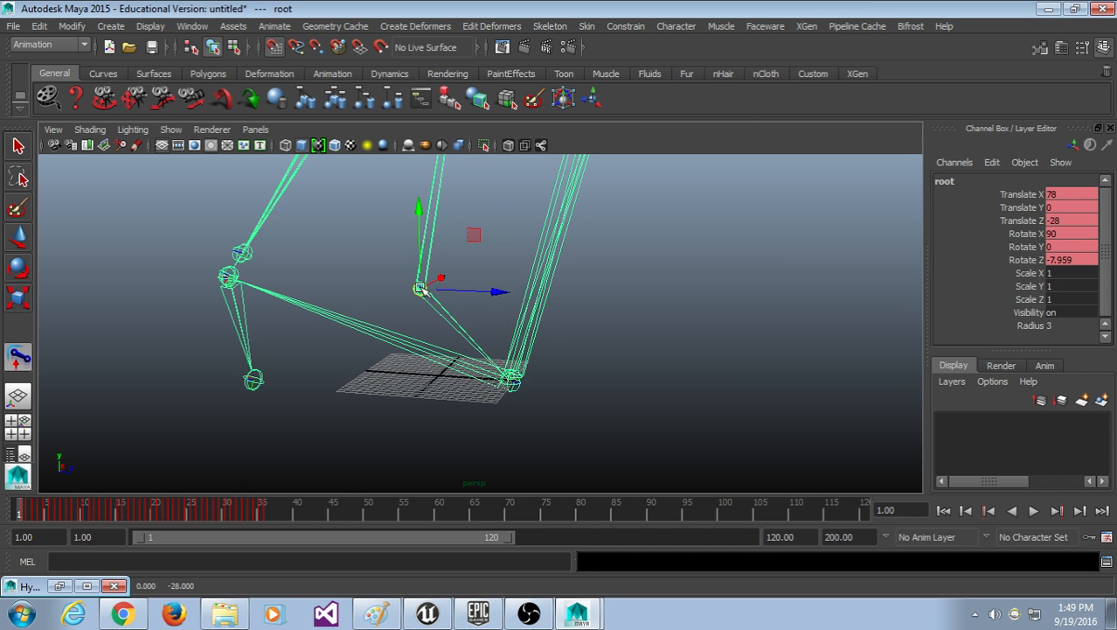
scroll(488, 329, down, 5)
alt+drag(550, 380, 436, 412)
key(super)
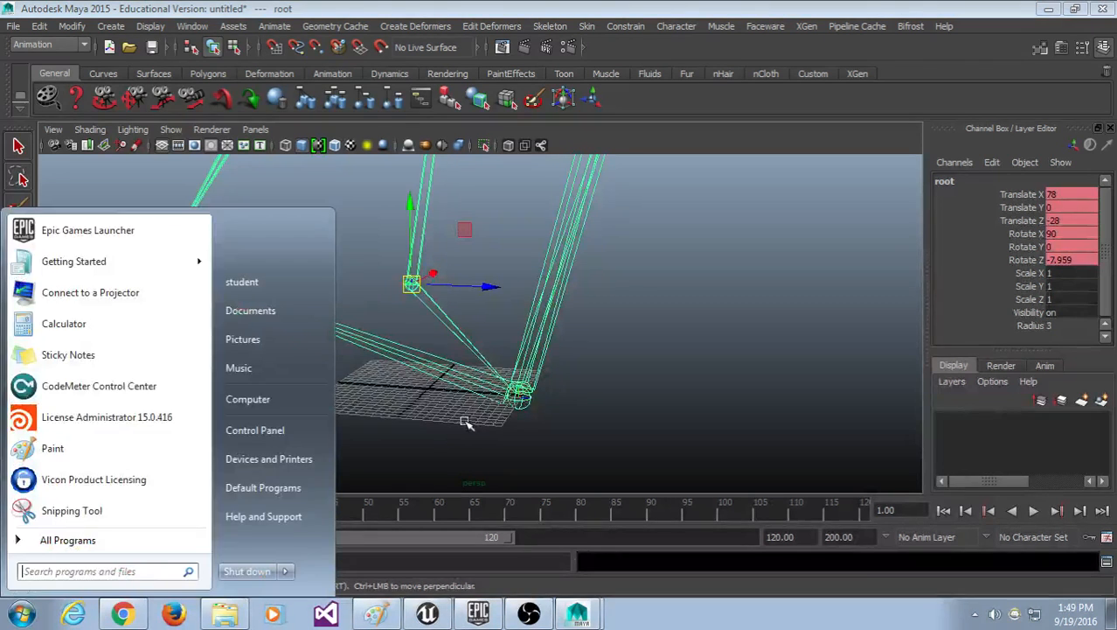
alt+drag(558, 400, 493, 340)
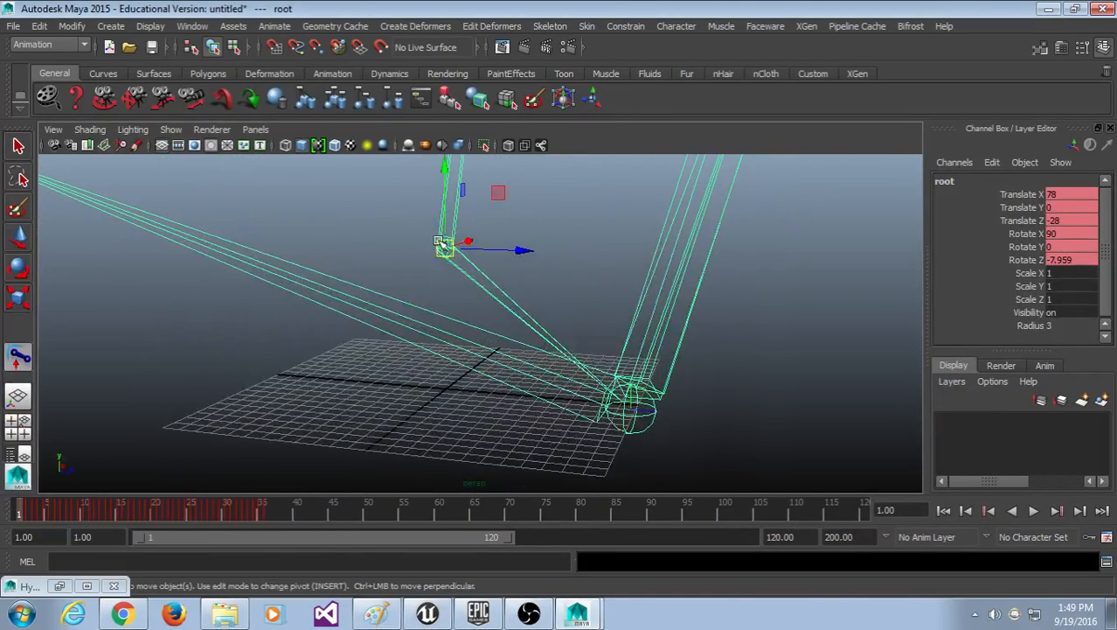
drag(445, 246, 449, 382)
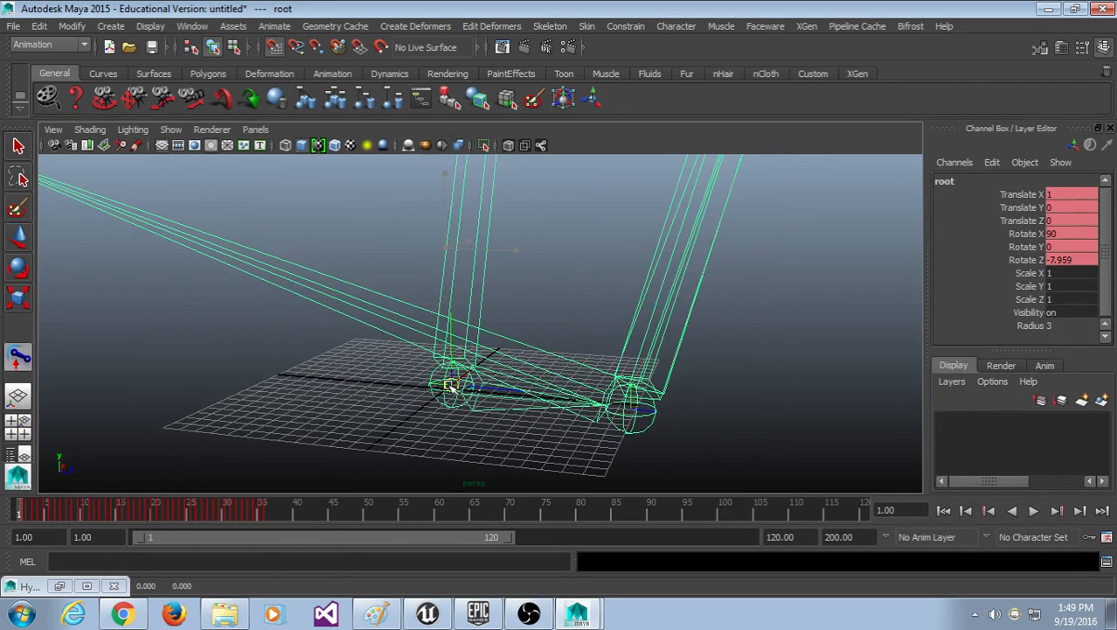
key(f)
scroll(521, 411, up, 8)
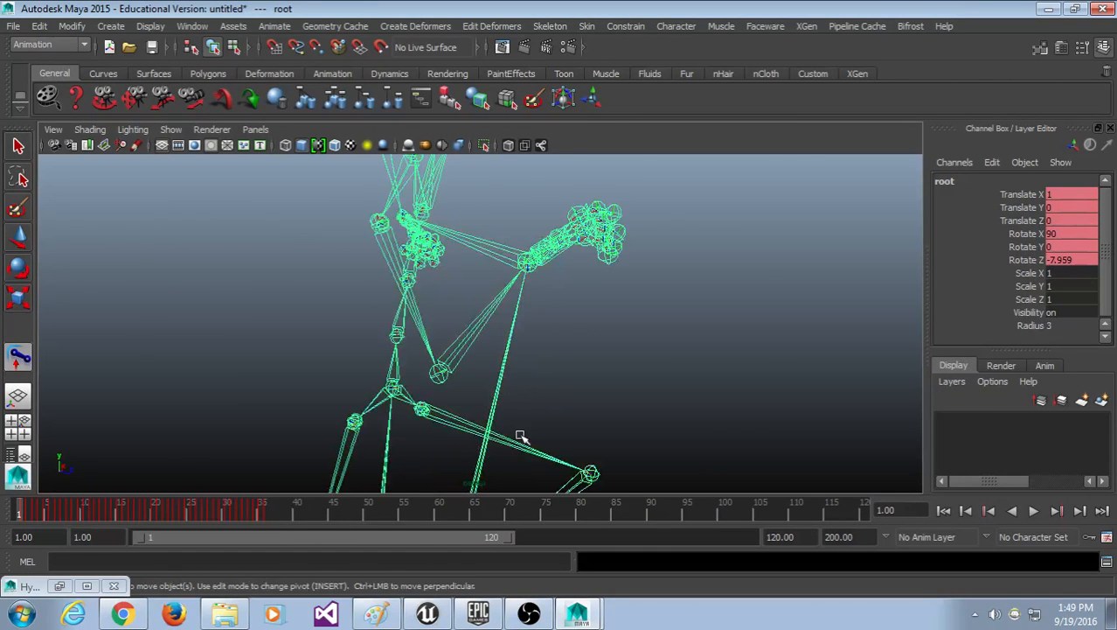
alt+middle_drag(521, 437, 525, 166)
scroll(482, 371, up, 4)
alt+middle_drag(486, 366, 521, 207)
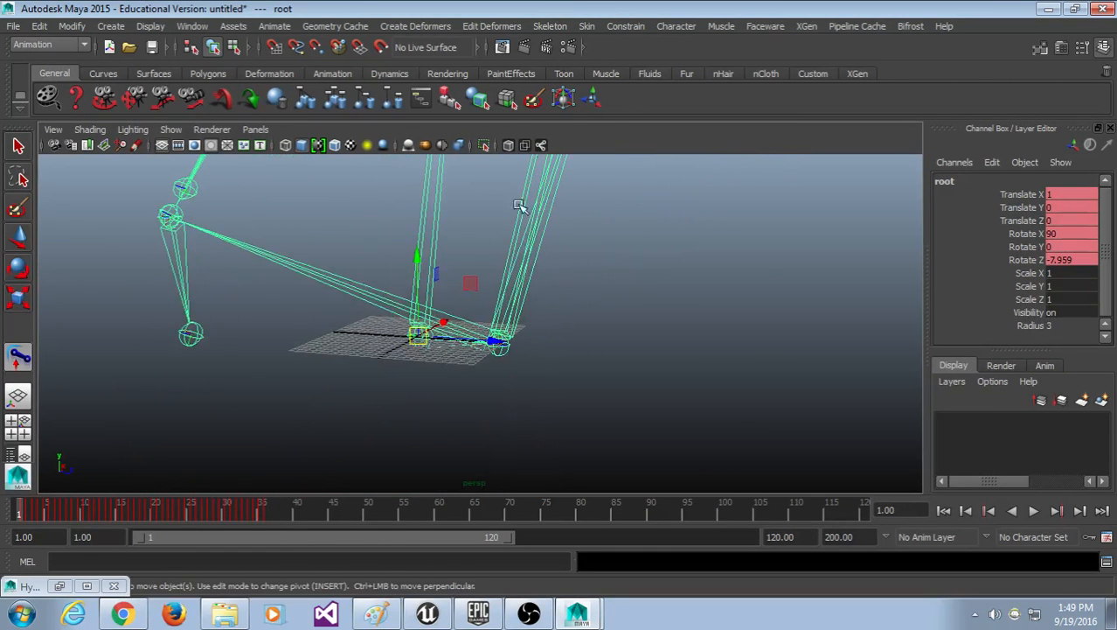
alt+drag(520, 215, 470, 310)
alt+middle_drag(471, 262, 504, 370)
scroll(508, 374, up, 8)
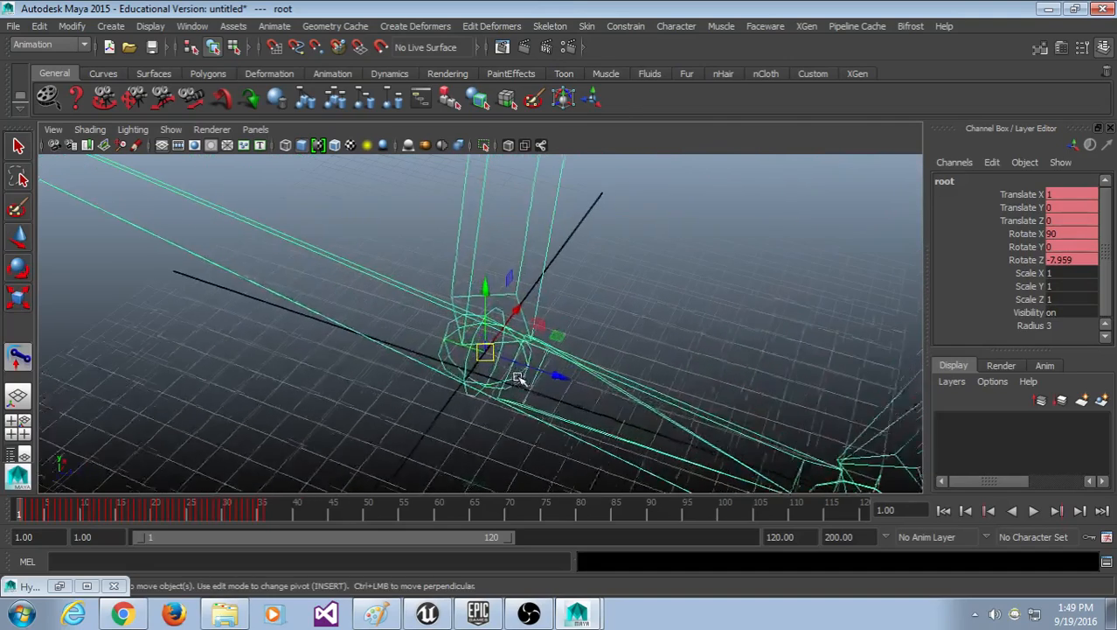
drag(485, 353, 508, 345)
scroll(498, 372, down, 10)
scroll(549, 344, up, 10)
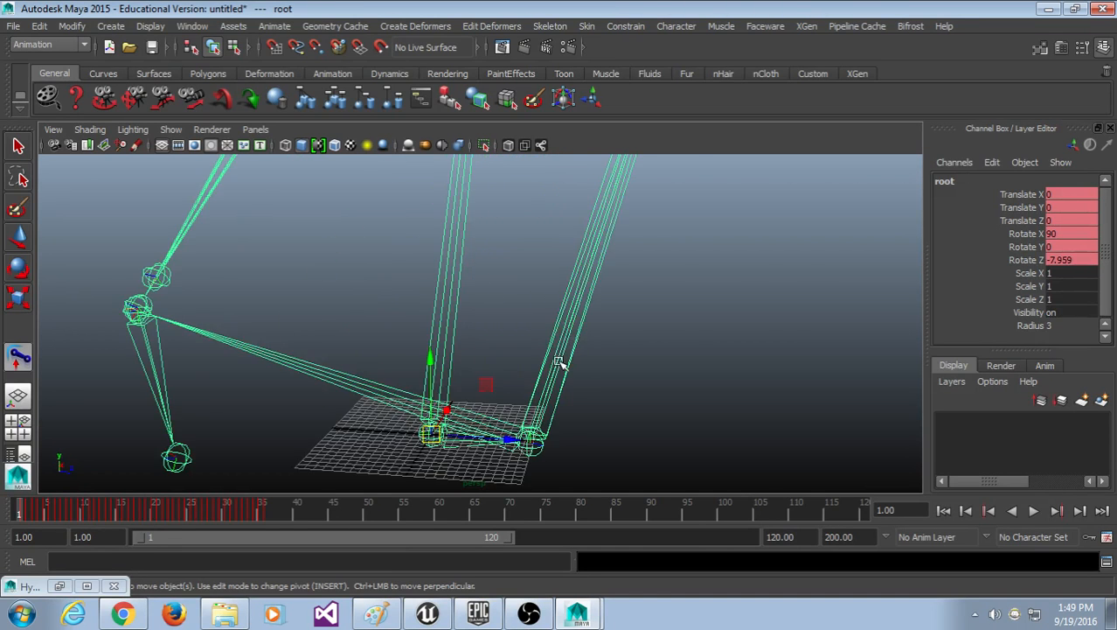
alt+middle_drag(561, 363, 542, 304)
key(alt+v)
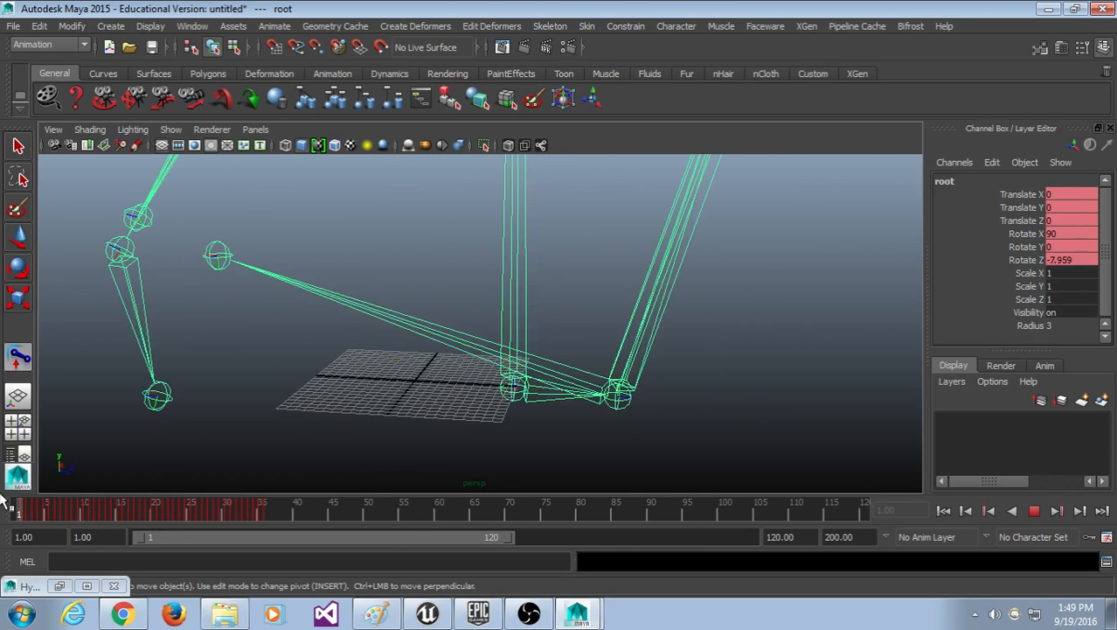
scroll(371, 360, down, 5)
scroll(640, 386, up, 6)
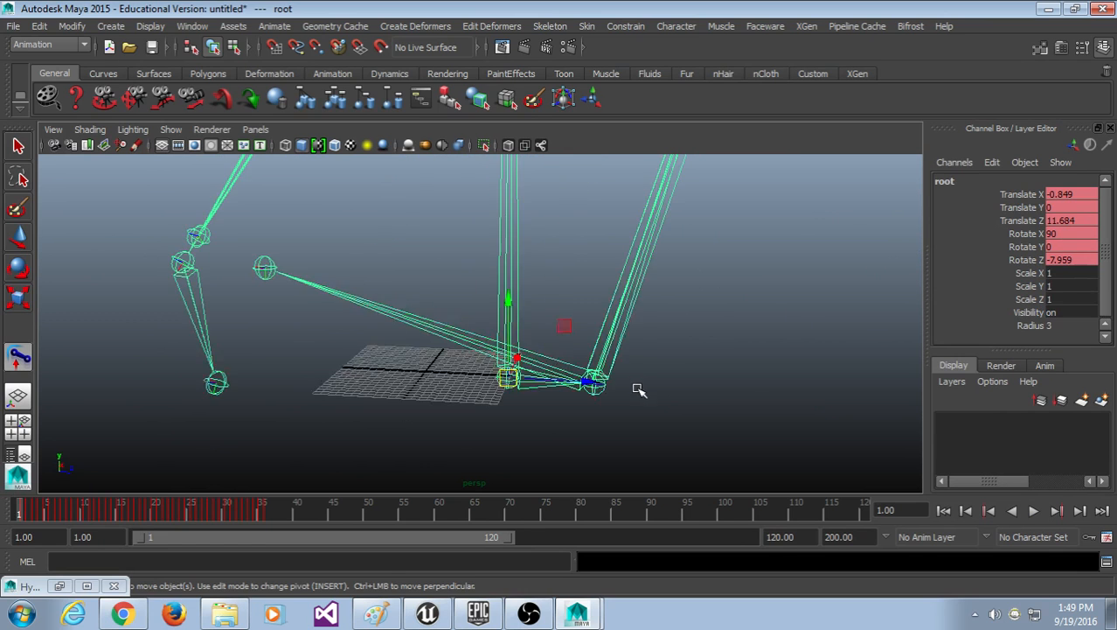
click(707, 324)
alt+middle_drag(588, 329, 543, 349)
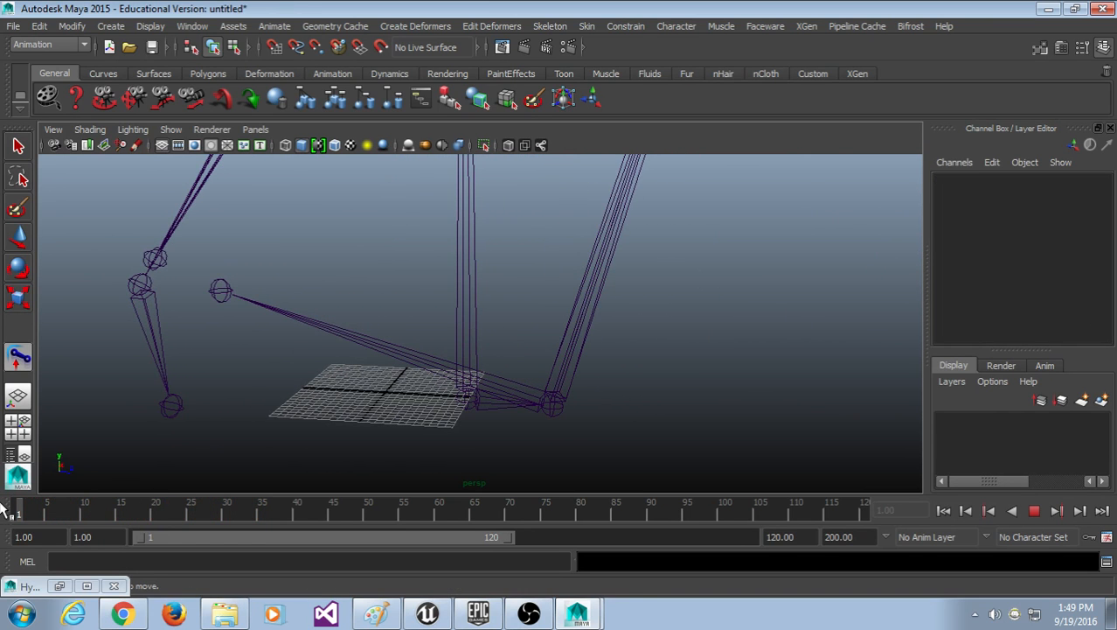
scroll(426, 427, down, 6)
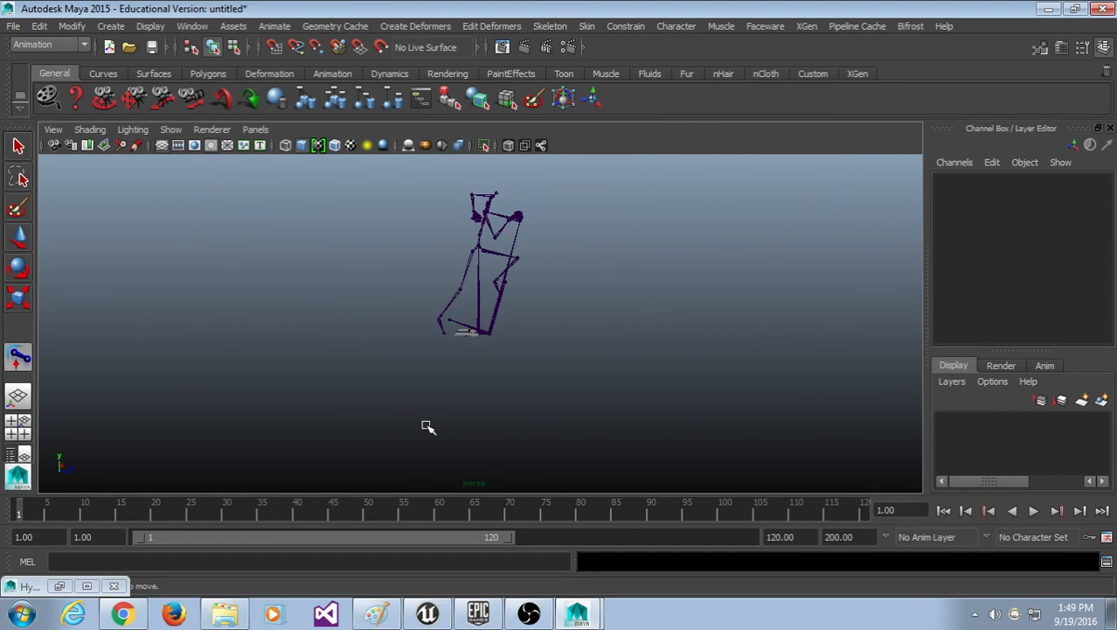
scroll(426, 427, up, 8)
click(472, 344)
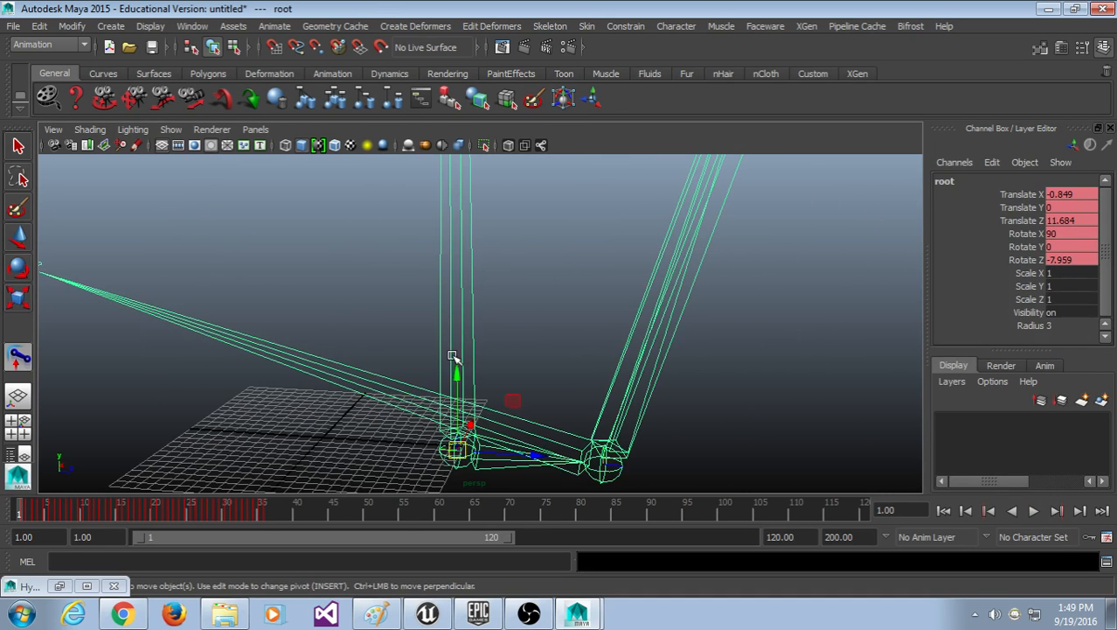
drag(454, 448, 514, 300)
key(ctrl+z)
scroll(575, 342, down, 6)
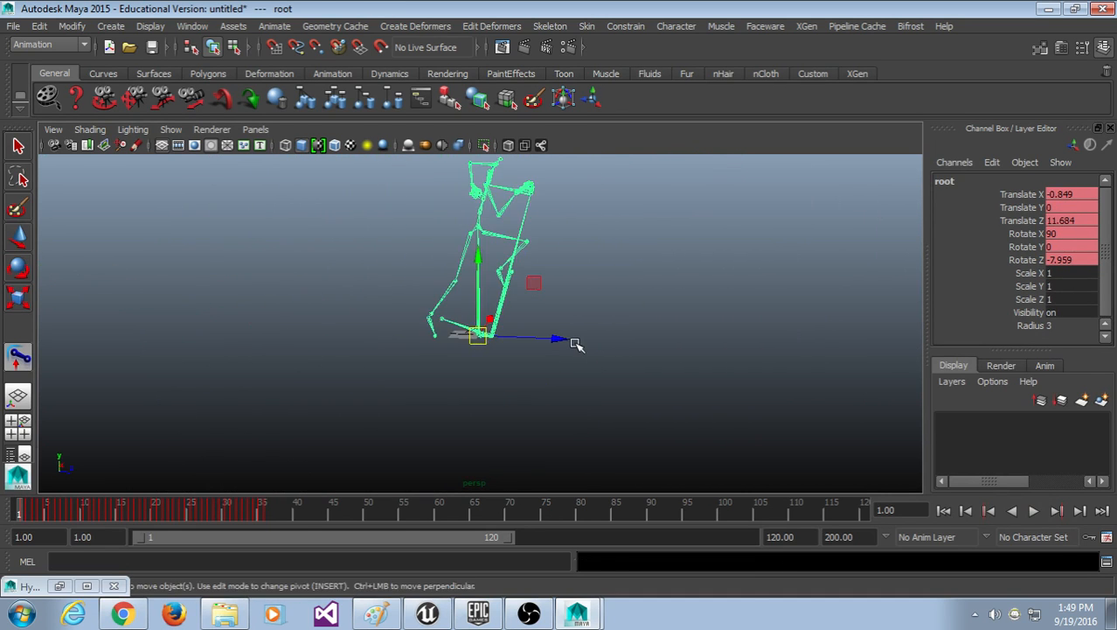
scroll(570, 350, up, 4)
alt+drag(586, 258, 532, 371)
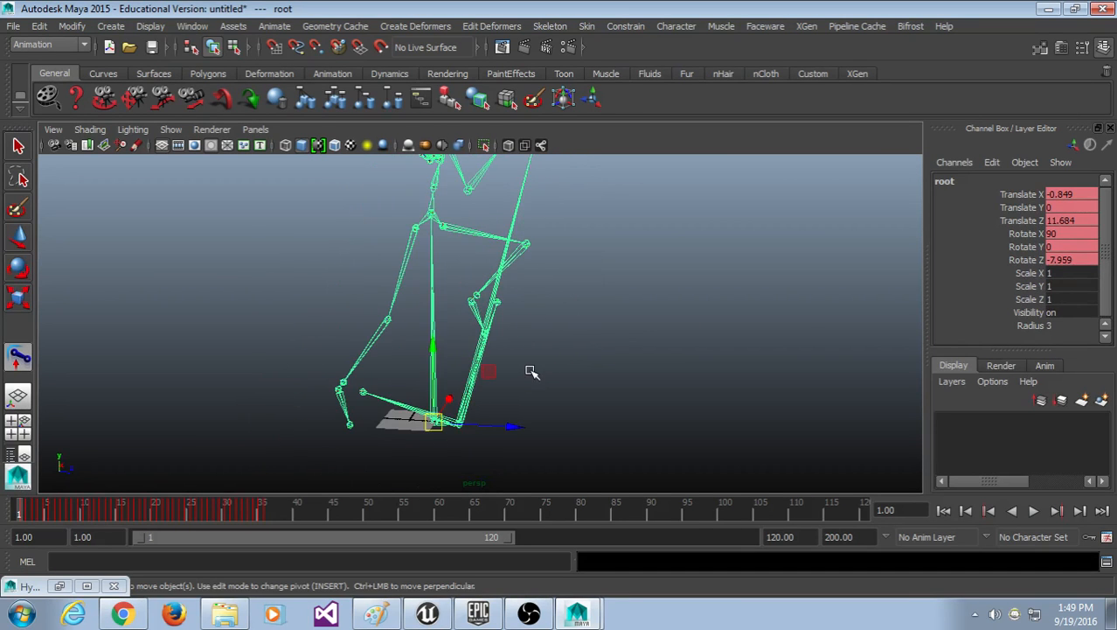
key(alt+v)
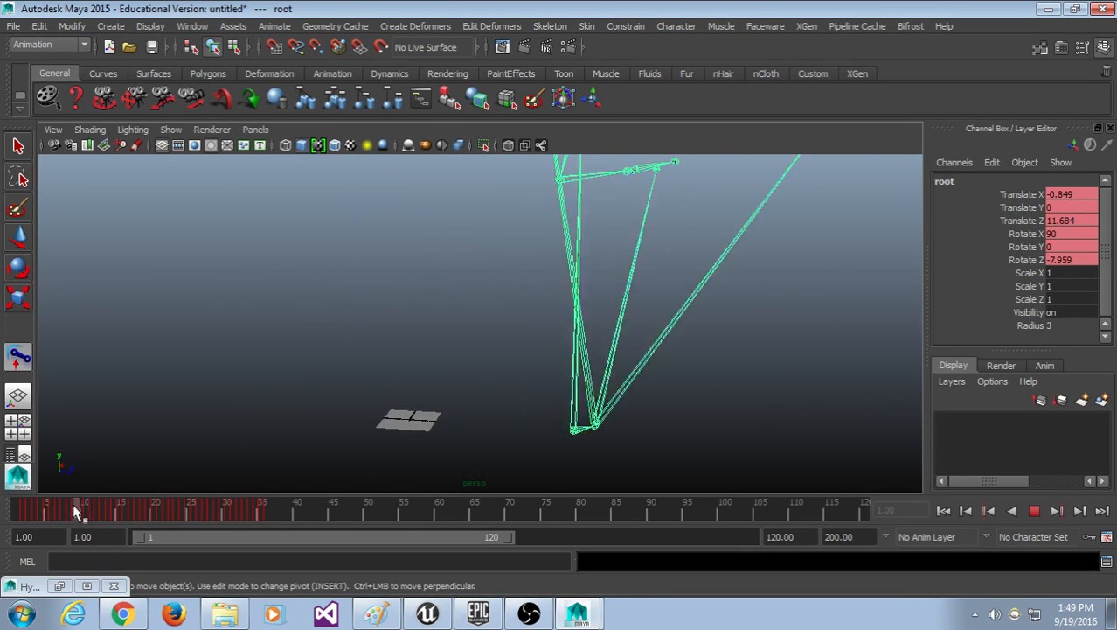
mouse_move(125, 507)
mouse_down()
mouse_move(232, 513)
mouse_move(0, 518)
mouse_up()
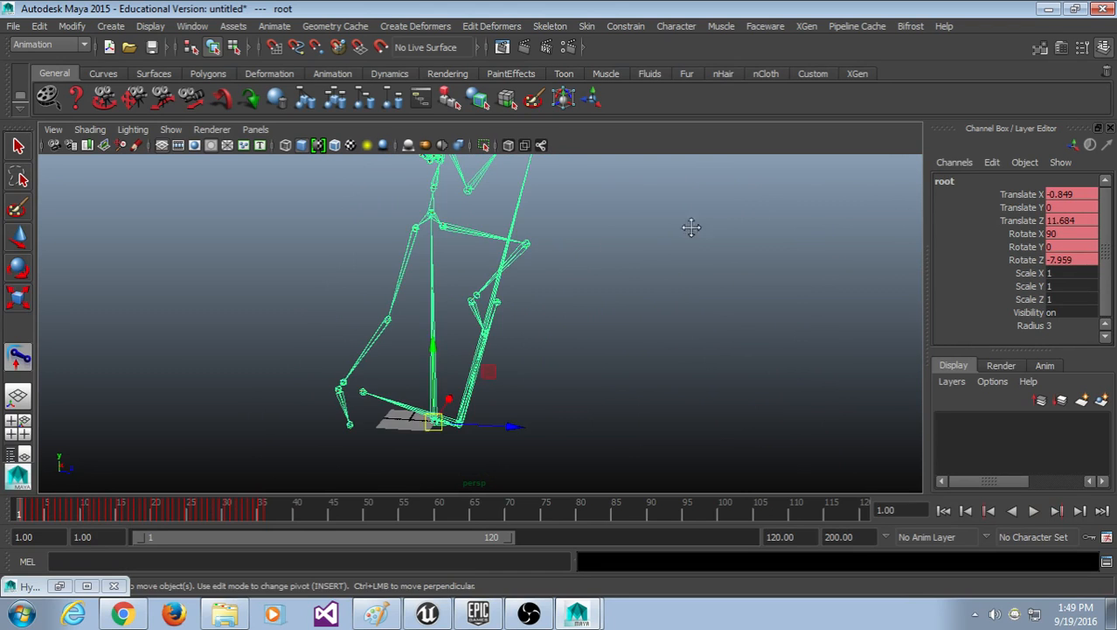
alt+middle_drag(691, 228, 505, 239)
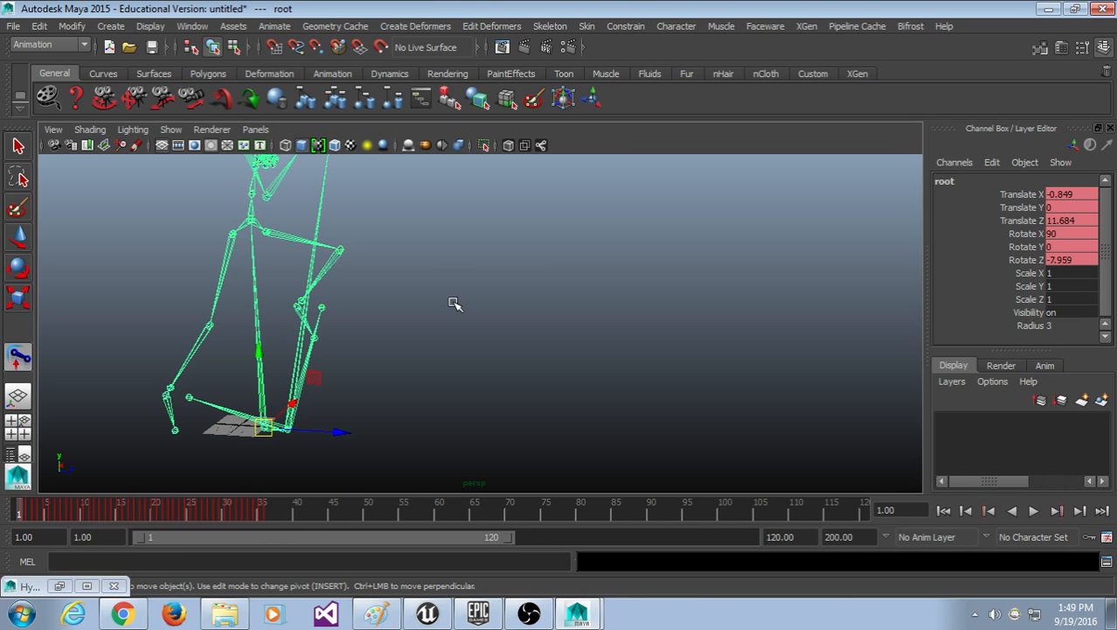
click(13, 25)
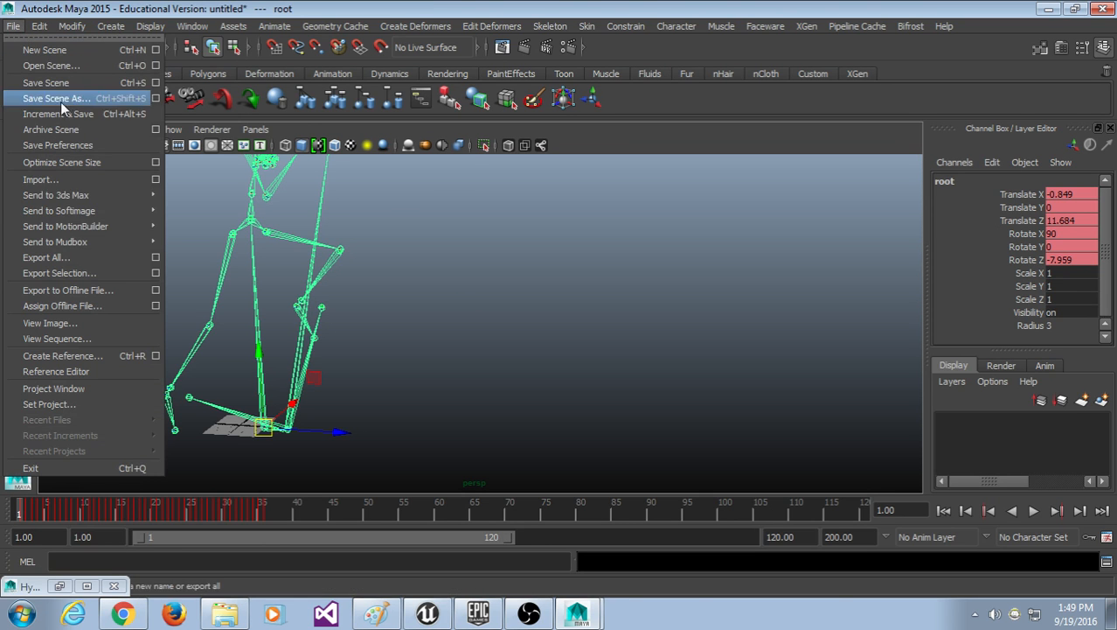
click(822, 266)
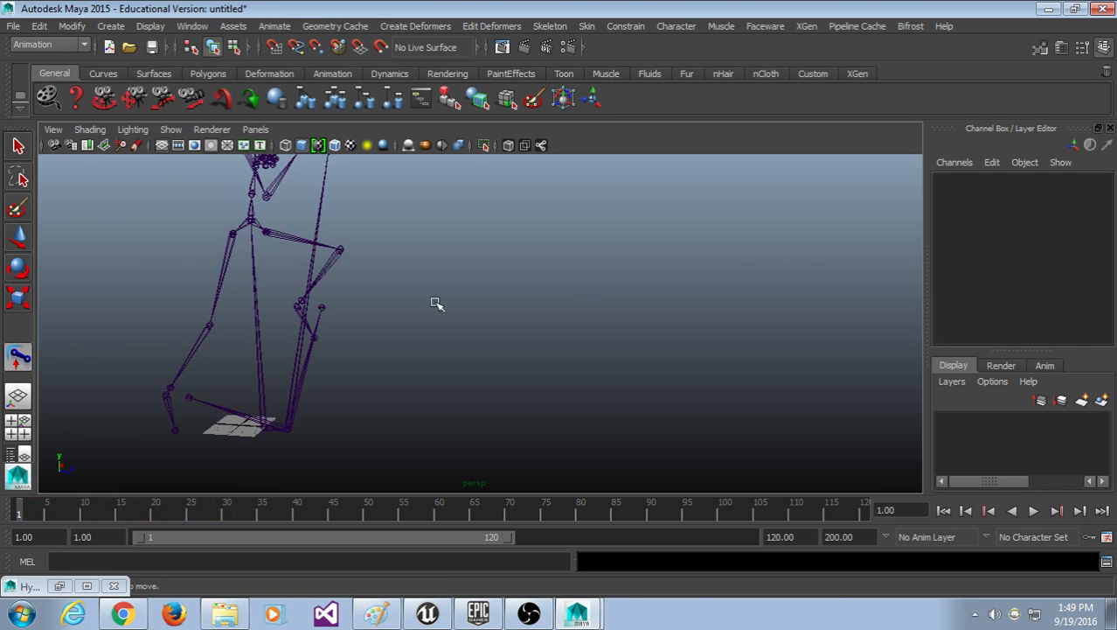
scroll(438, 303, down, 4)
scroll(392, 305, up, 6)
scroll(392, 306, down, 3)
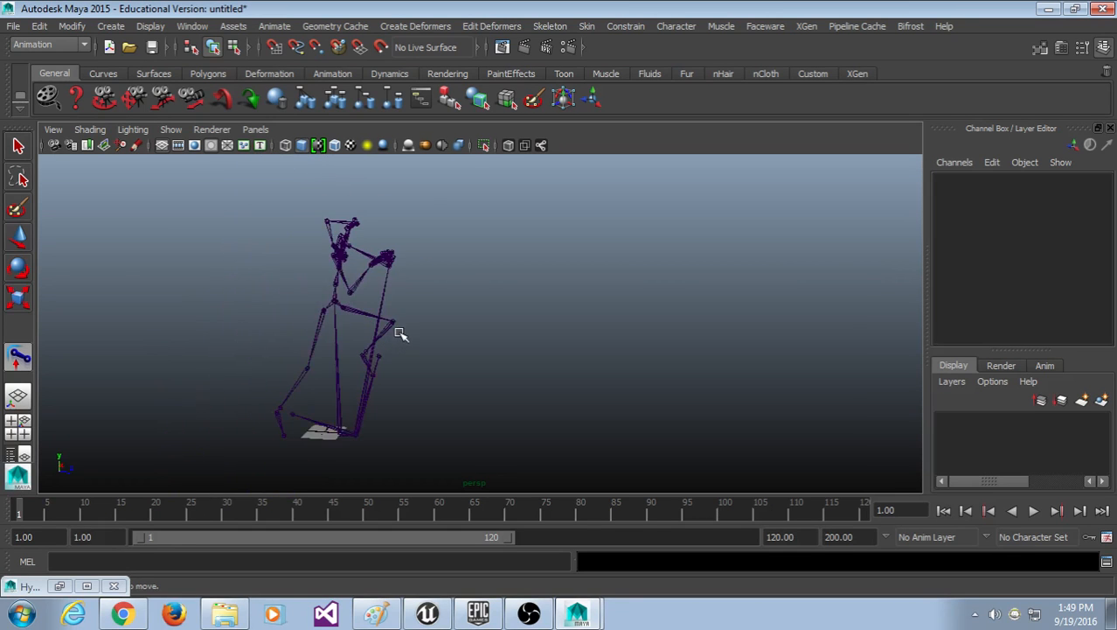
alt+drag(400, 333, 346, 289)
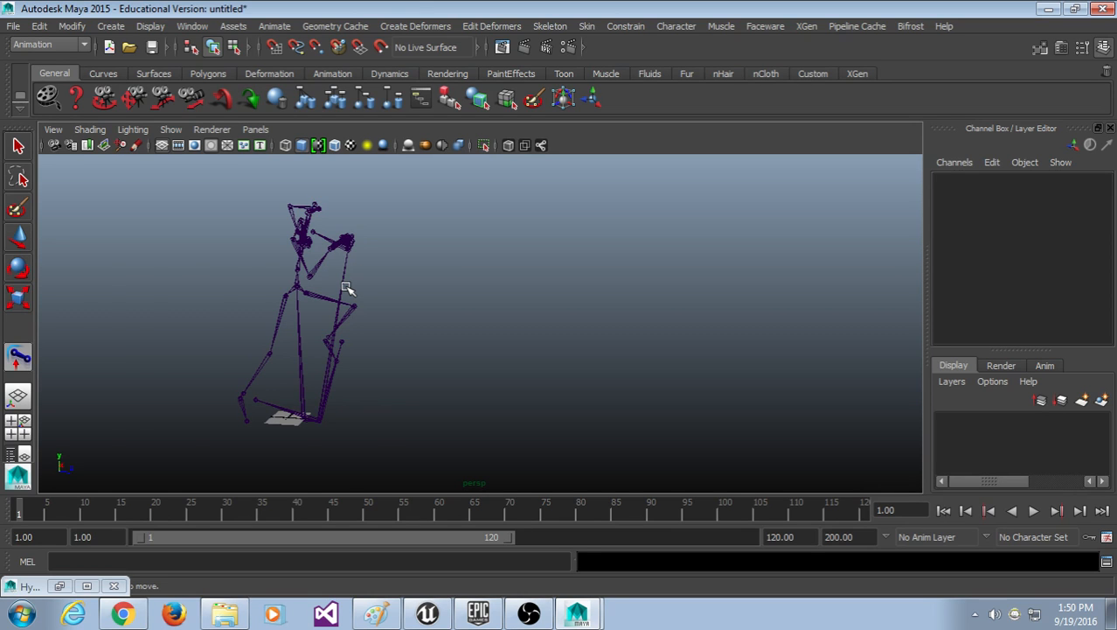
alt+drag(385, 454, 456, 368)
alt+middle_drag(456, 368, 426, 332)
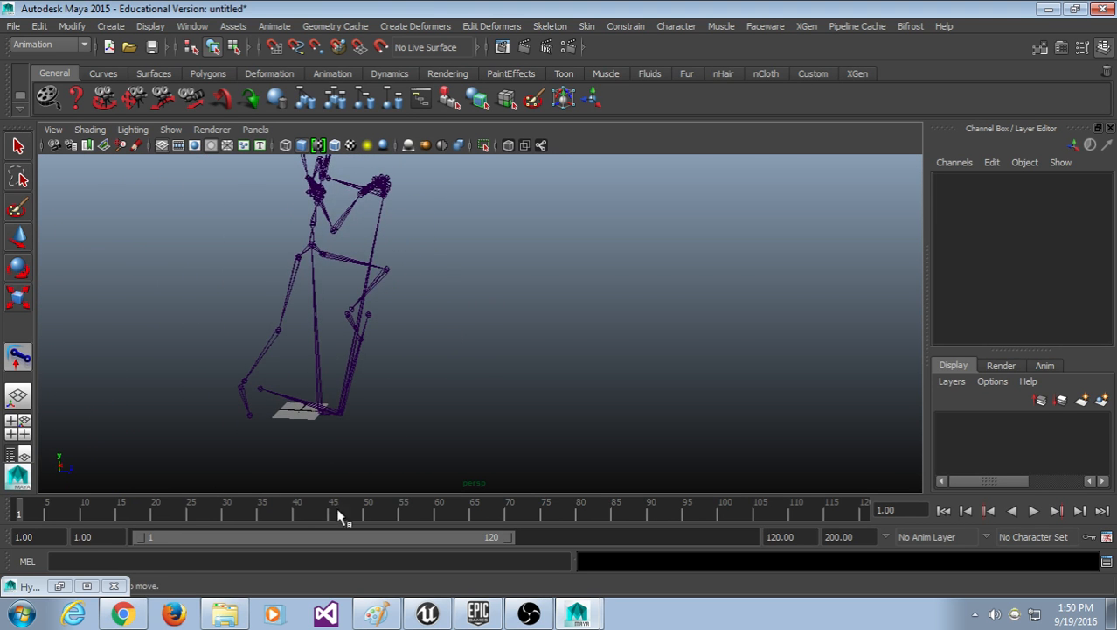
drag(113, 504, 3, 514)
key(ctrl+z)
key(ctrl+z)
key(ctrl+z)
key(ctrl+z)
key(ctrl+z)
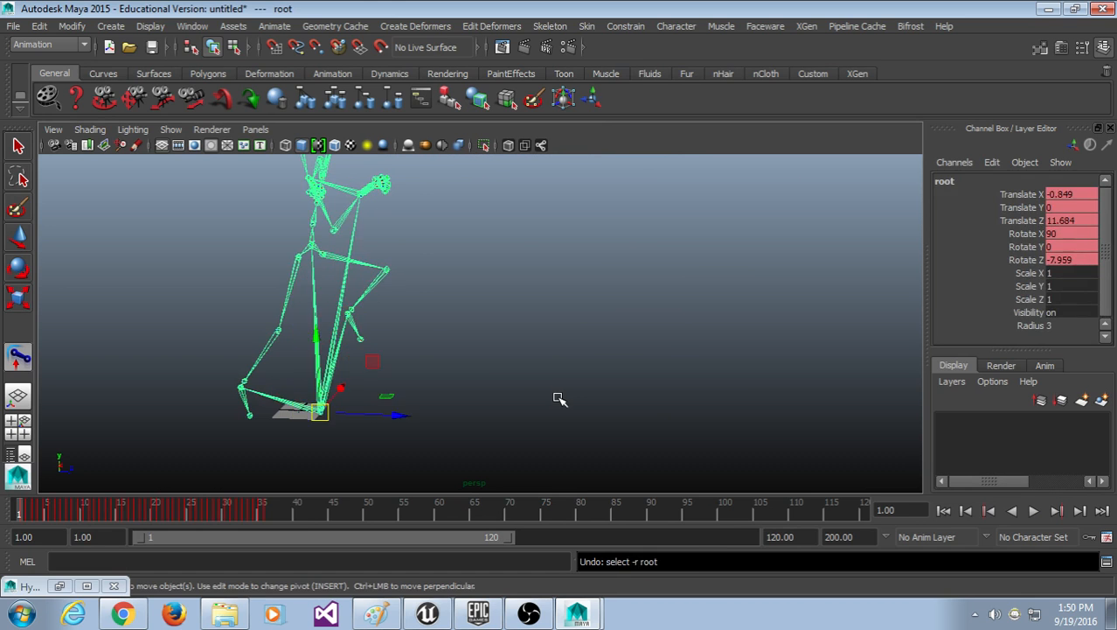
key(ctrl+z)
key(ctrl+z)
key(ctrl+z)
key(ctrl+z)
key(ctrl+z)
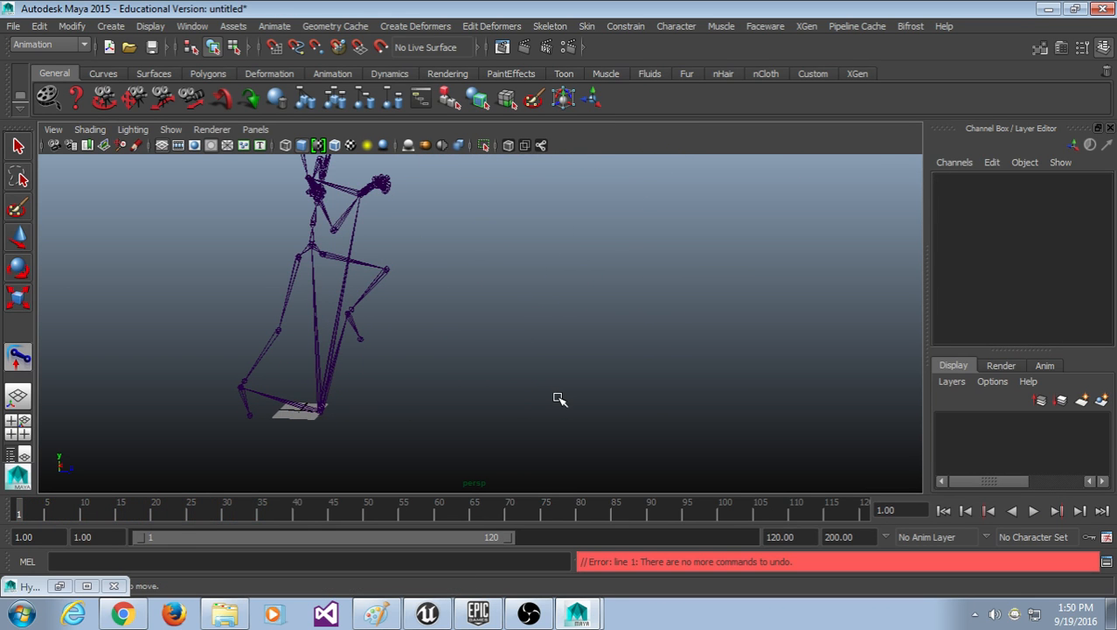
click(321, 344)
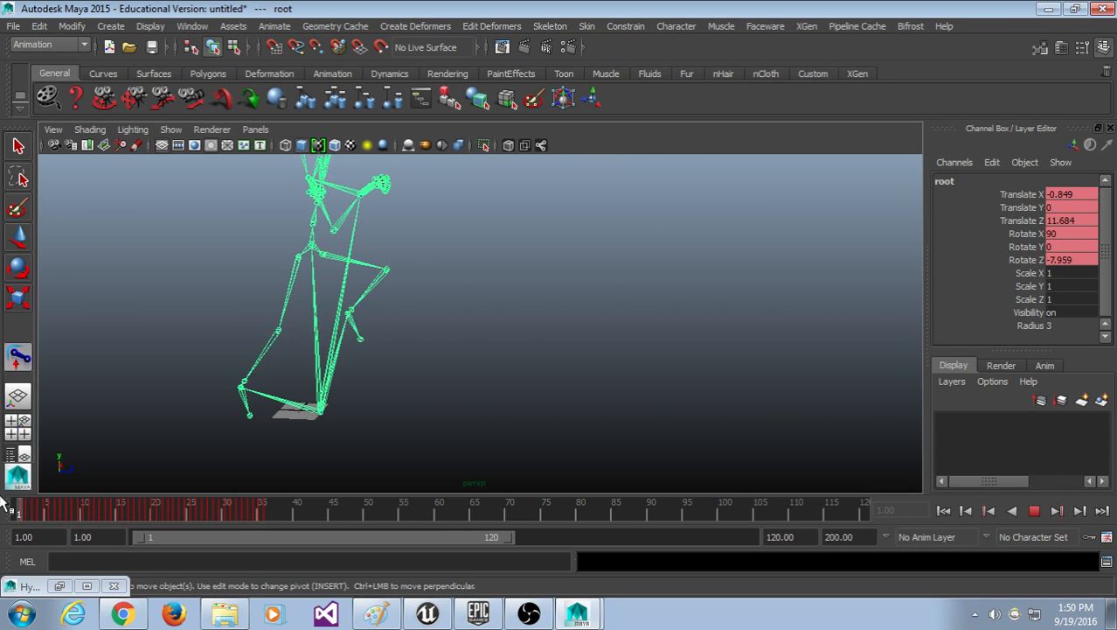
drag(1, 499, 183, 502)
scroll(357, 347, down, 5)
alt+middle_drag(371, 342, 310, 341)
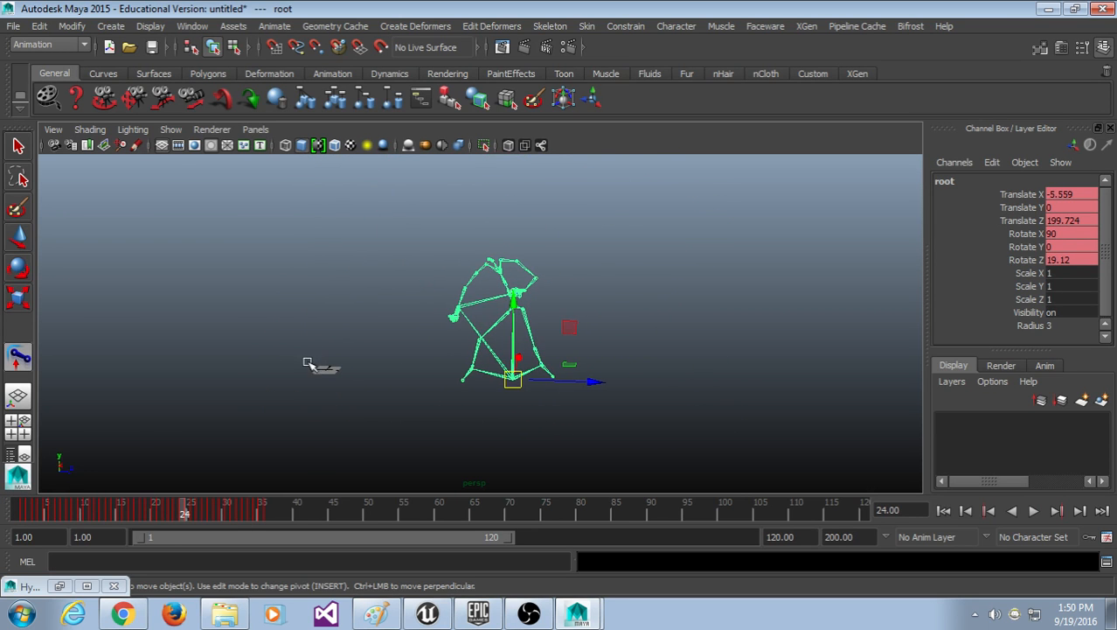
key(alt+v)
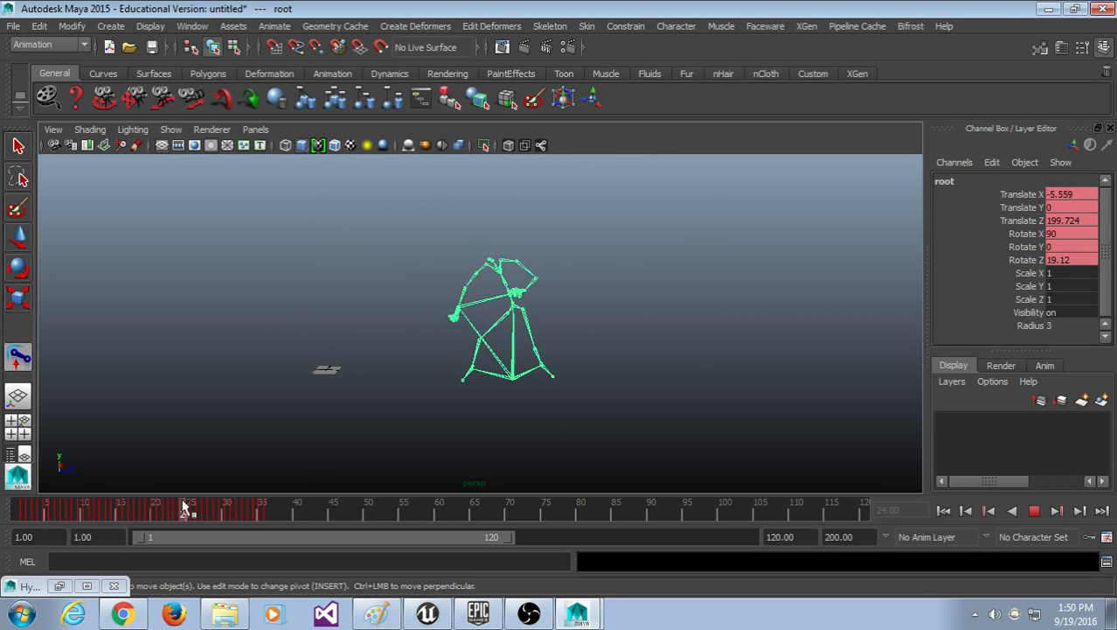
drag(269, 516, 150, 522)
drag(48, 516, 266, 524)
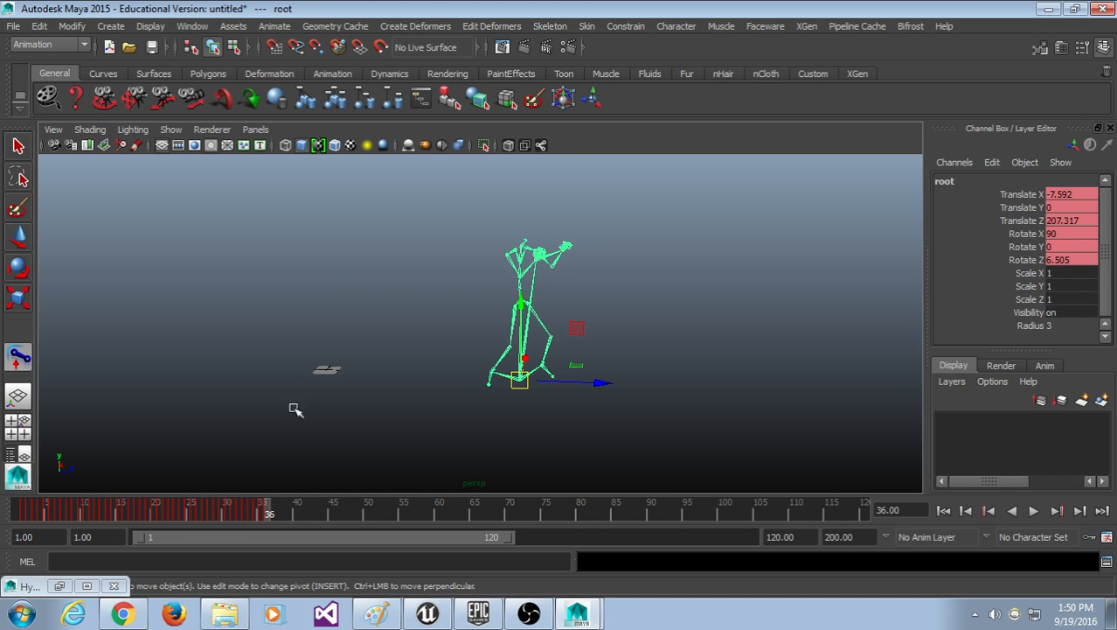
drag(286, 510, 5, 516)
scroll(279, 448, up, 4)
alt+middle_drag(390, 433, 508, 447)
scroll(507, 448, down, 2)
drag(179, 509, 154, 514)
click(714, 429)
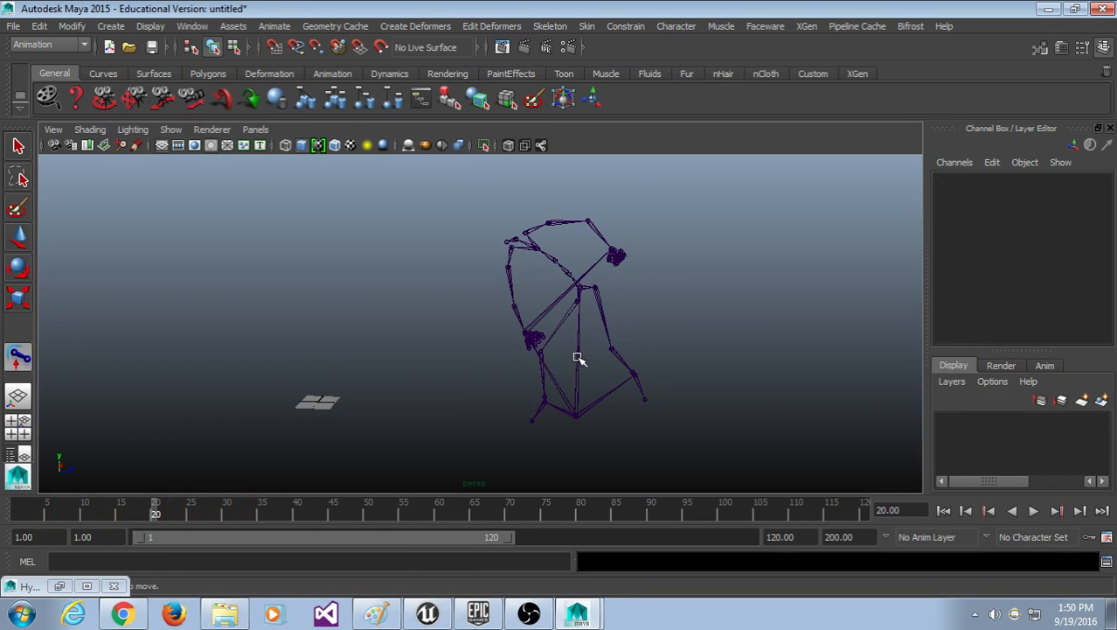
click(579, 359)
scroll(760, 447, up, 4)
alt+middle_drag(775, 444, 572, 289)
scroll(553, 383, up, 7)
scroll(469, 468, down, 8)
alt+middle_drag(464, 392, 400, 404)
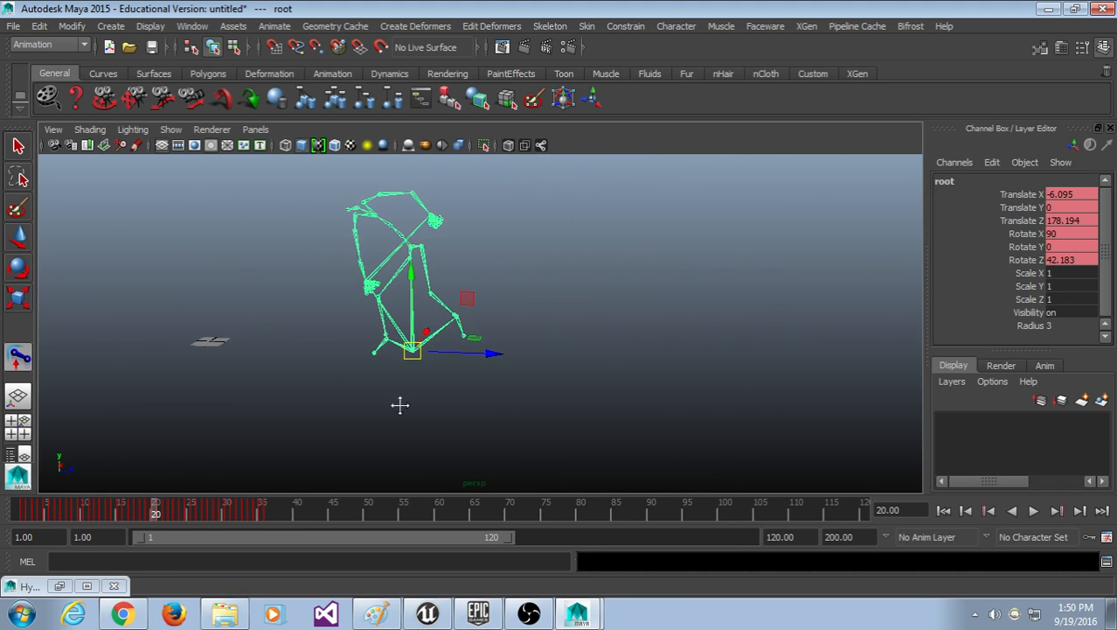
drag(244, 512, 270, 502)
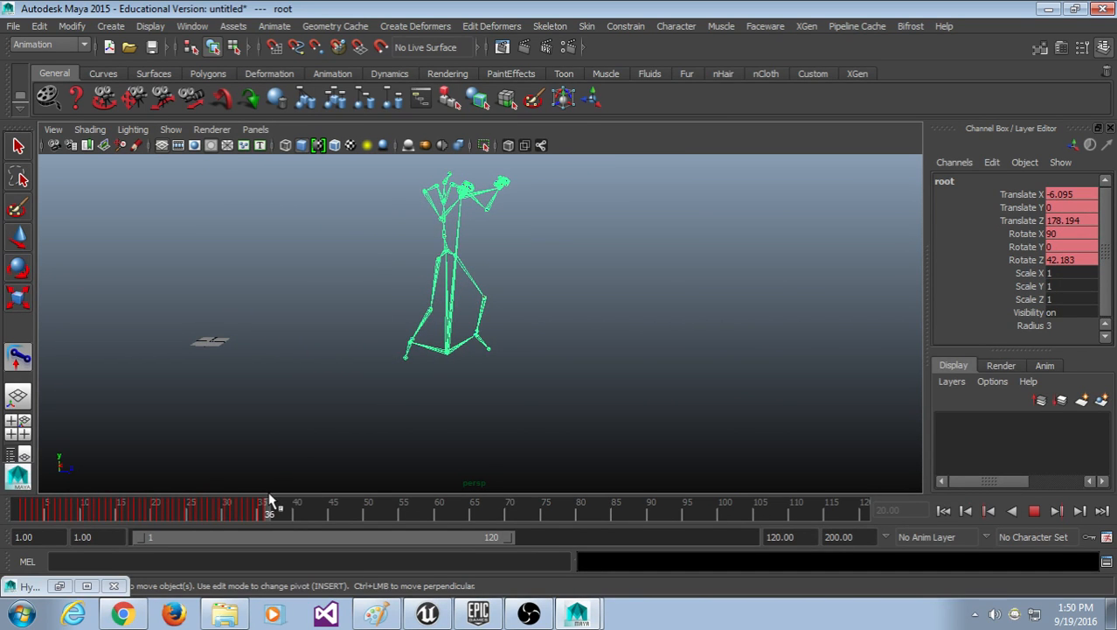
drag(271, 501, 2, 500)
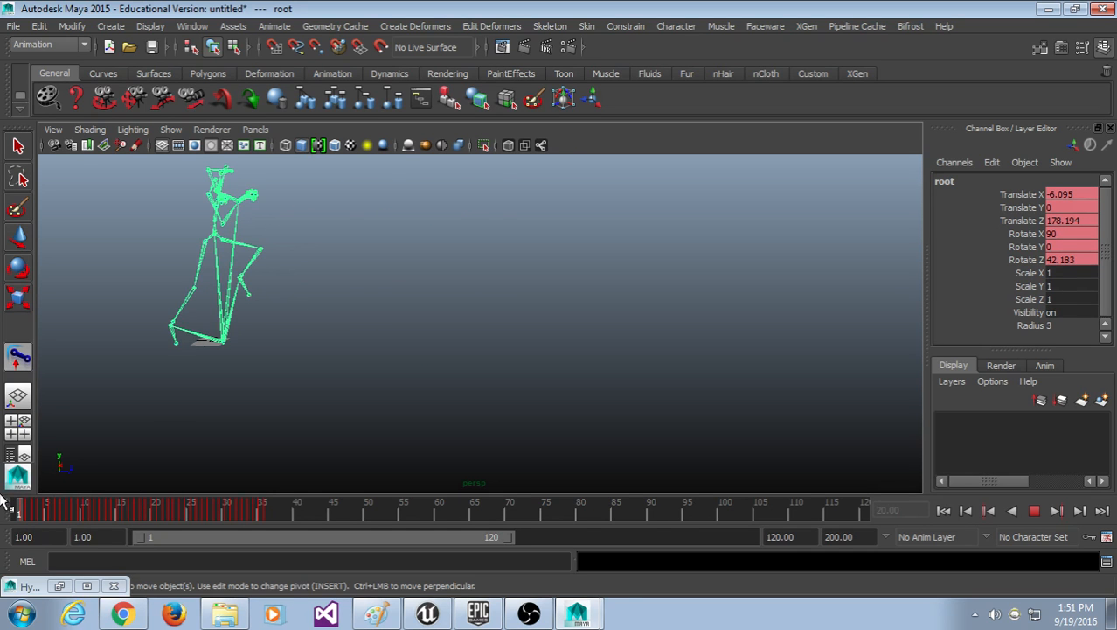
key(f)
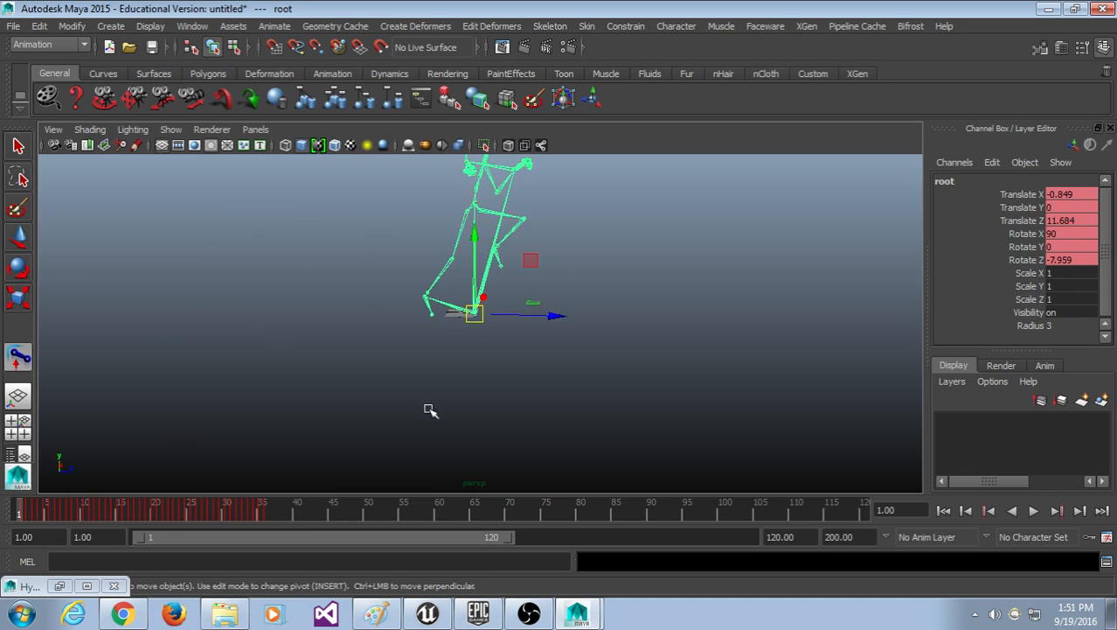
mouse_move(397, 384)
alt+mouse_down()
mouse_move(334, 439)
mouse_move(362, 439)
mouse_move(410, 399)
alt+mouse_up()
scroll(428, 401, up, 5)
scroll(481, 279, down, 5)
alt+middle_drag(542, 237, 496, 286)
click(398, 261)
key(alt+v)
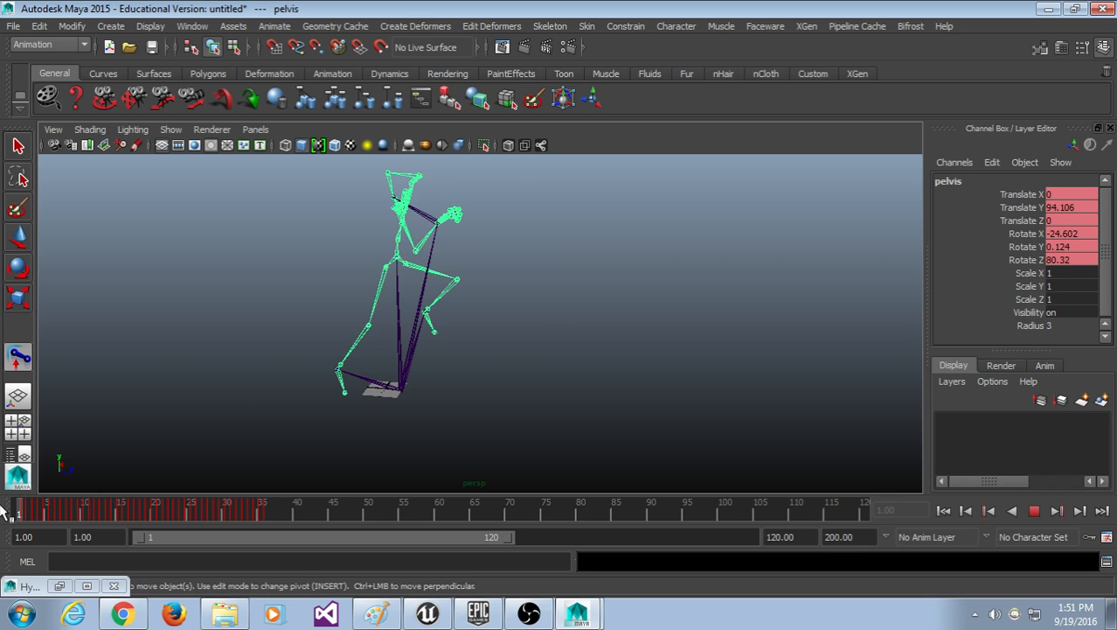
mouse_move(69, 504)
mouse_down()
mouse_move(238, 507)
mouse_move(4, 522)
mouse_move(151, 516)
mouse_move(192, 530)
mouse_move(9, 561)
mouse_up()
scroll(478, 434, up, 3)
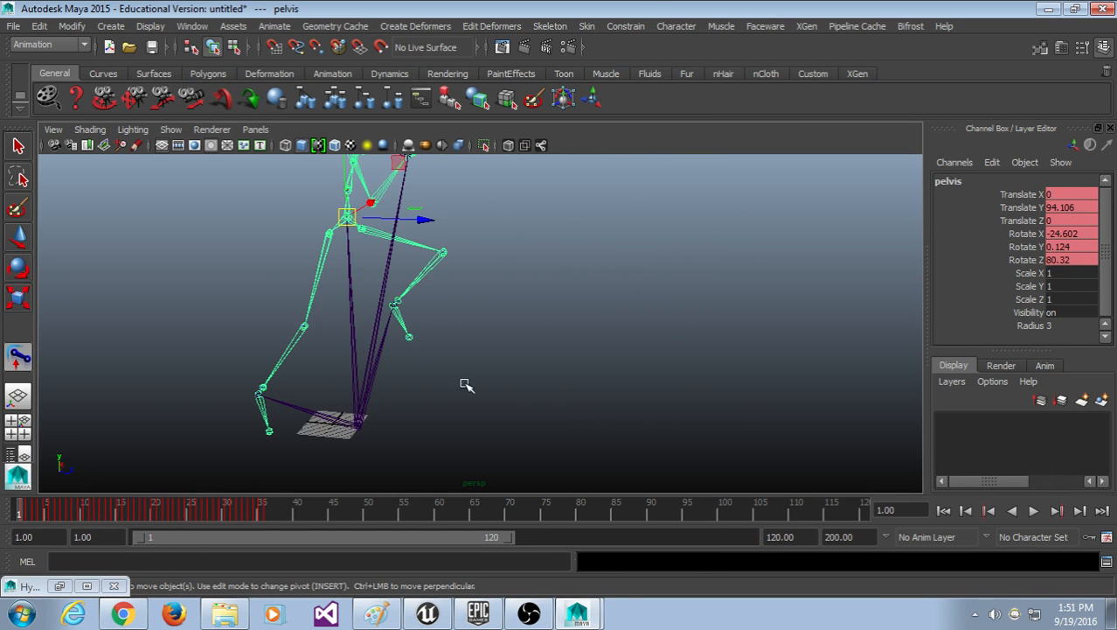
alt+middle_drag(466, 386, 329, 391)
scroll(321, 385, up, 3)
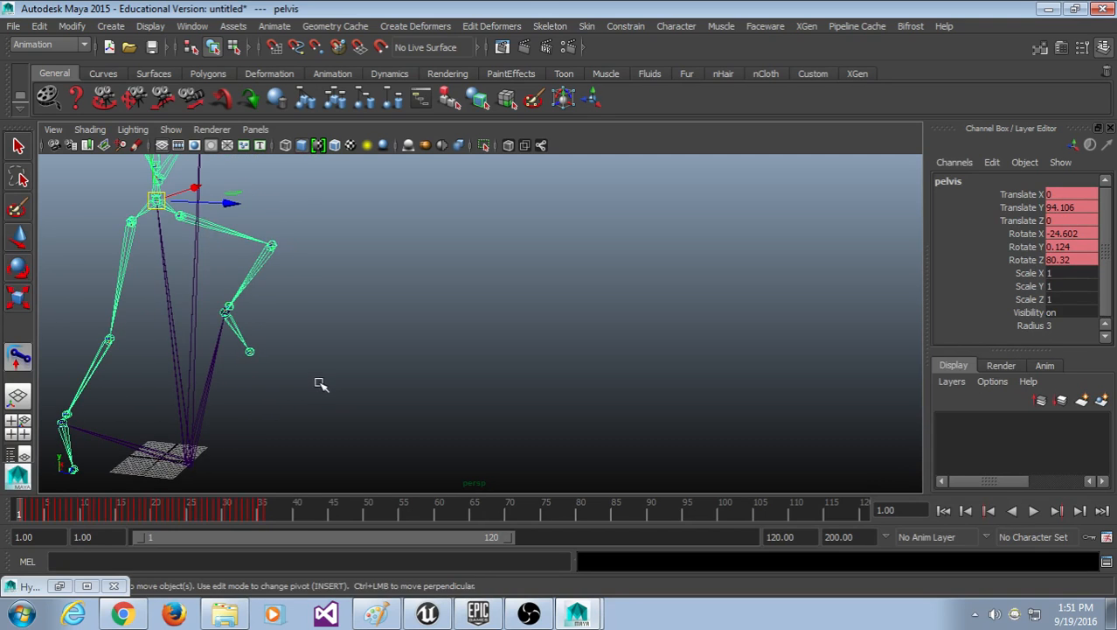
scroll(320, 394, down, 2)
drag(37, 509, 128, 502)
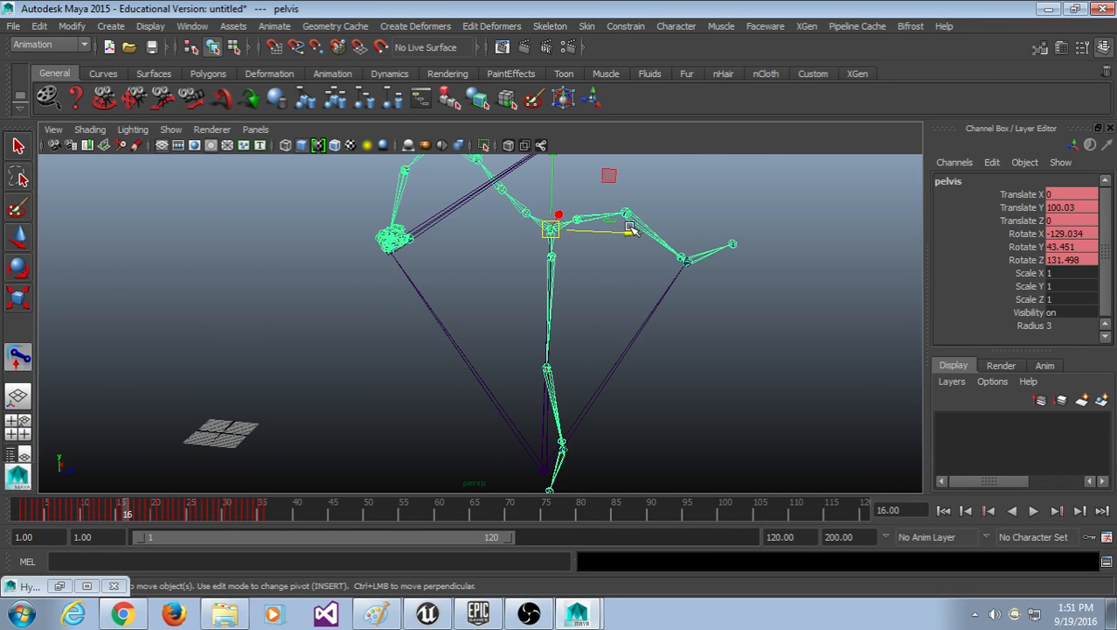
click(734, 244)
key(ctrl+z)
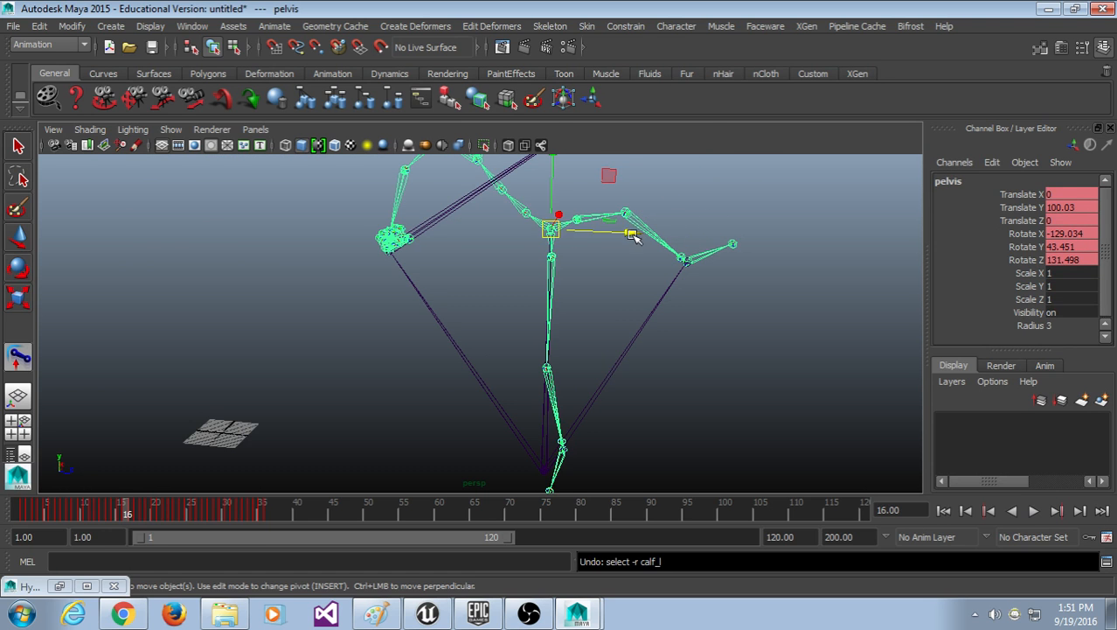
drag(633, 237, 696, 237)
key(ctrl+z)
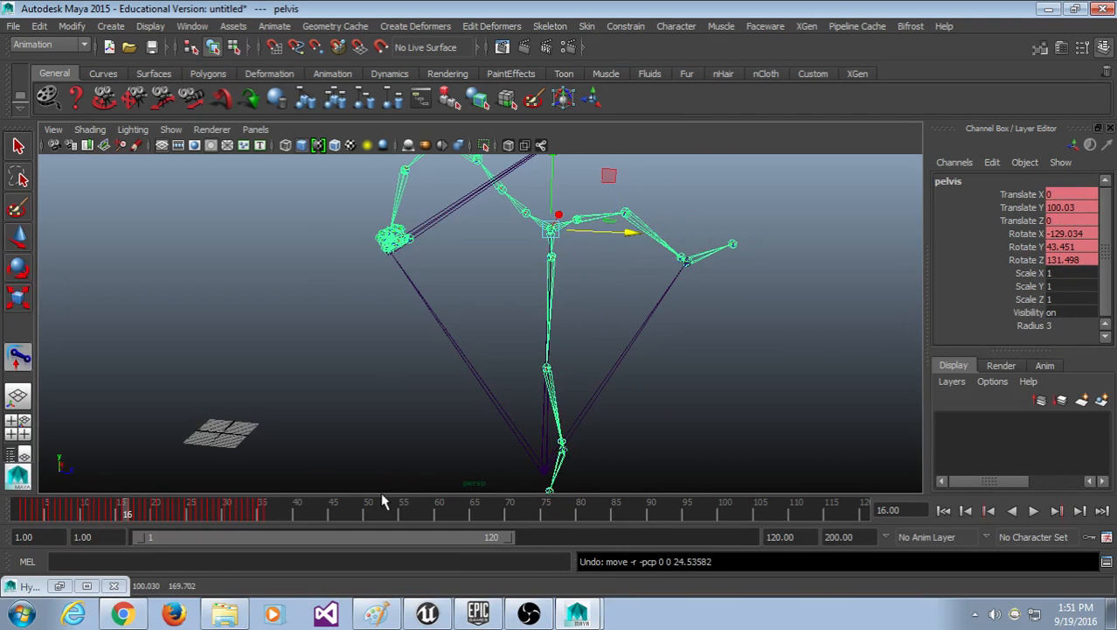
drag(316, 501, 11, 498)
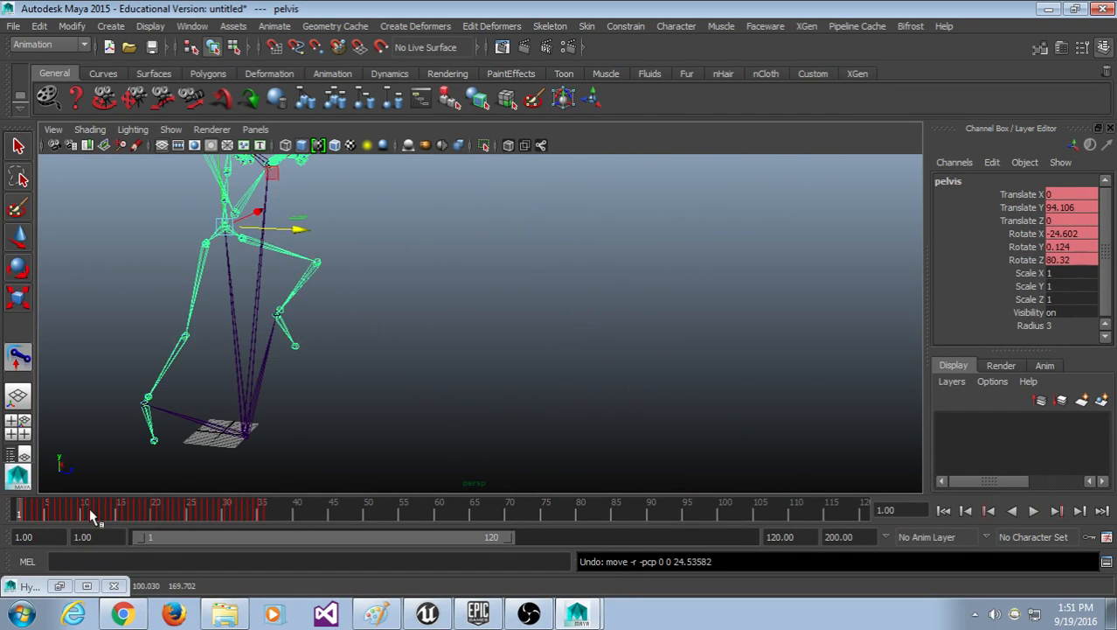
click(355, 362)
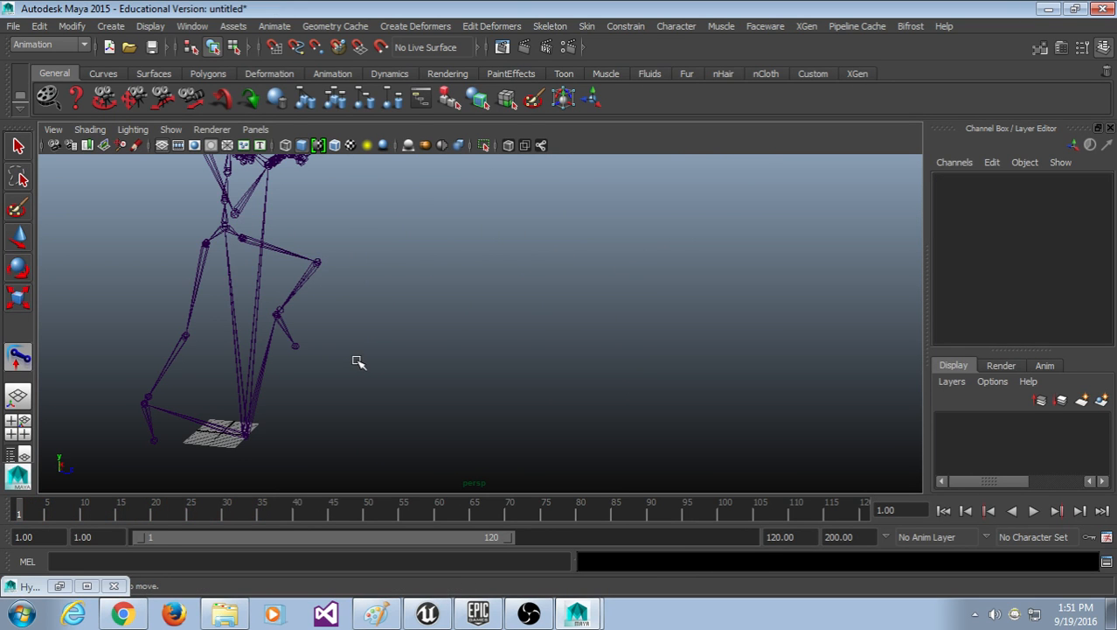
alt+drag(358, 362, 252, 300)
click(270, 285)
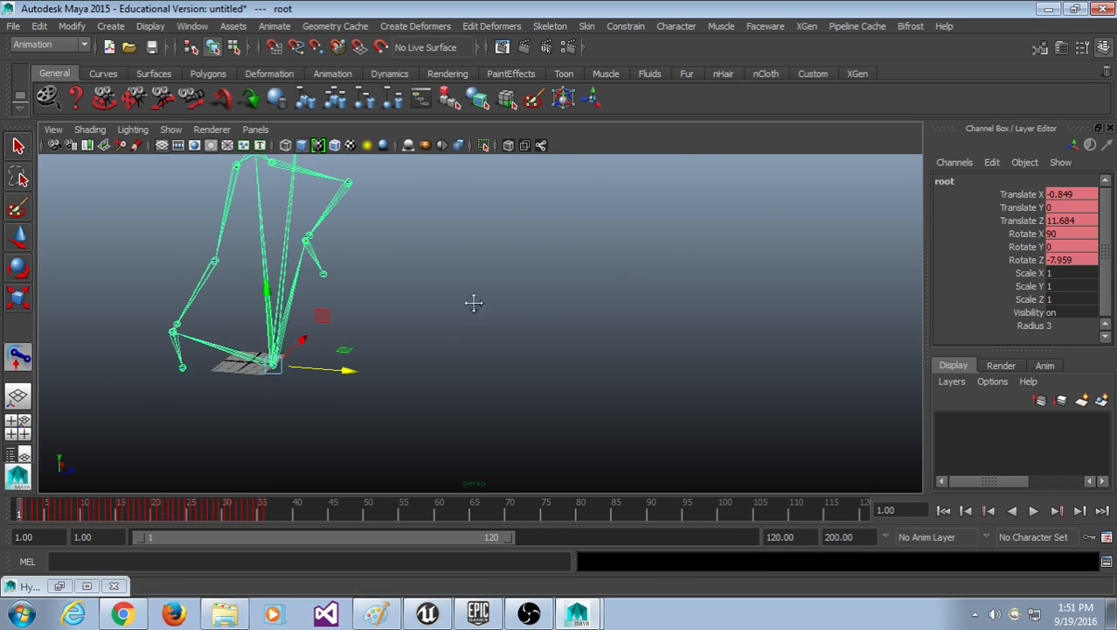
Step: Open the Graph Editor and move it up and right beside the skeleton
alt+drag(473, 303, 386, 357)
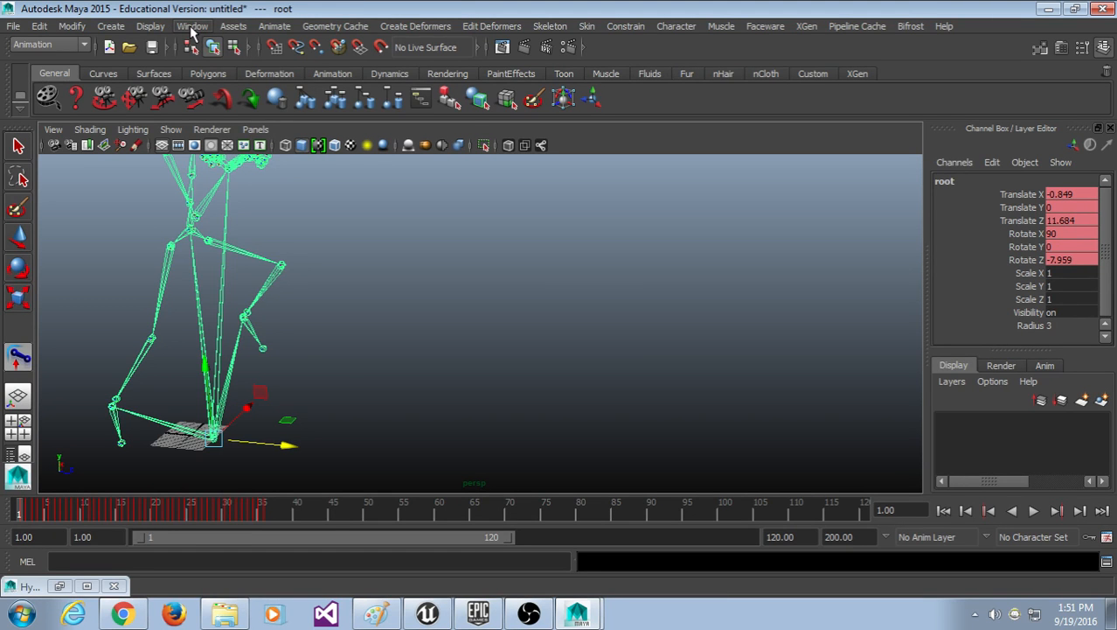
click(190, 26)
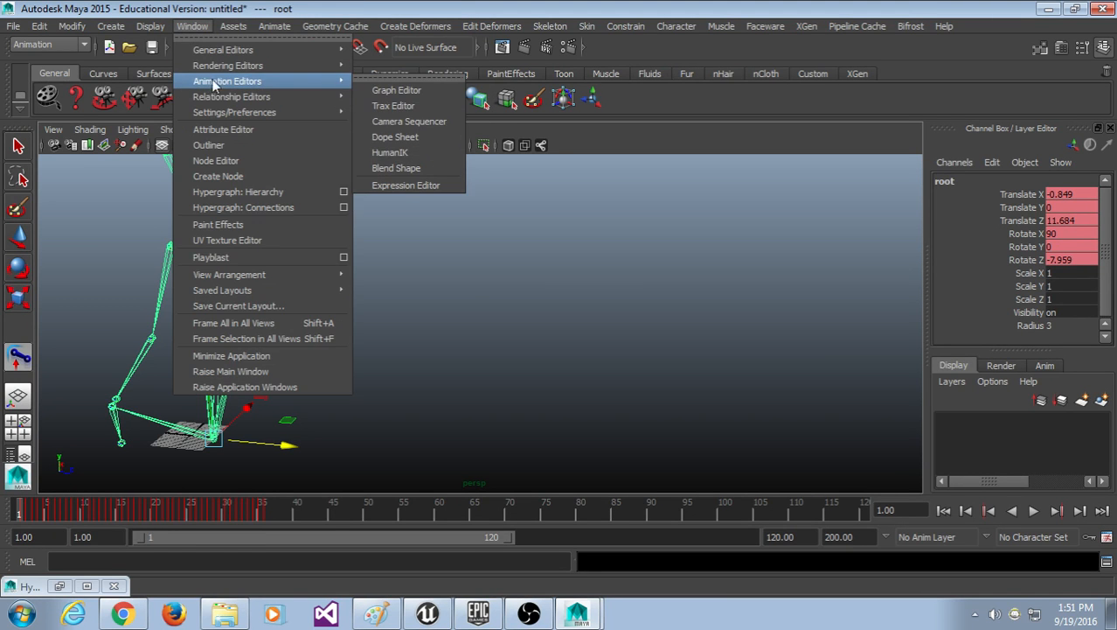
mouse_move(339, 95)
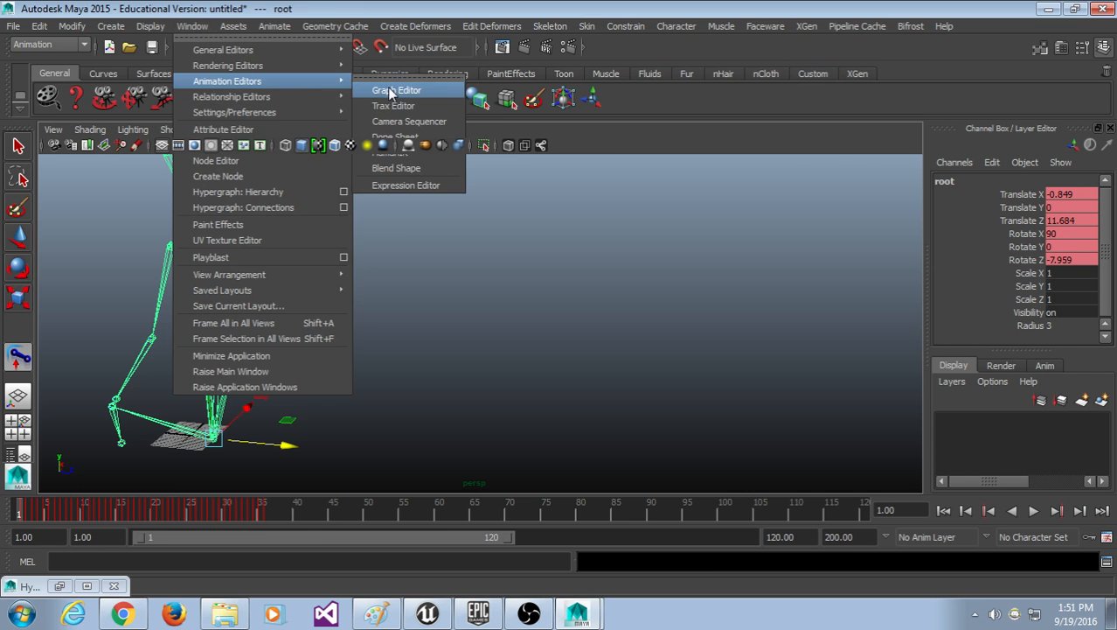
click(385, 87)
drag(433, 220, 609, 114)
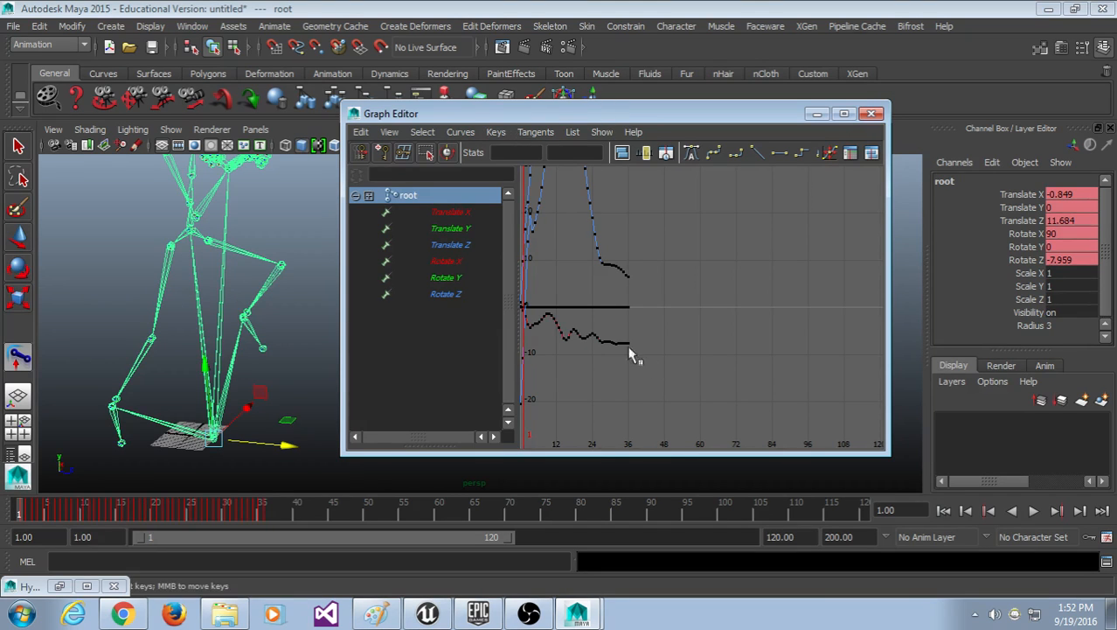
Step: Frame all six root curves and enlarge the Graph Editor so they fill the graph
key(a)
scroll(664, 331, down, 3)
scroll(666, 333, up, 3)
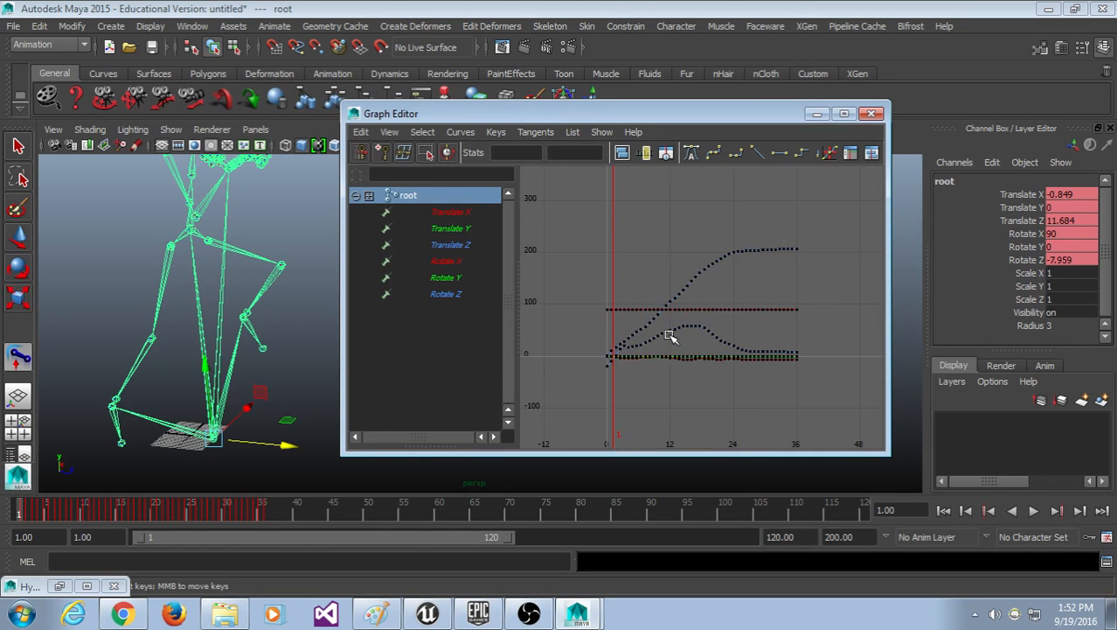
drag(410, 117, 383, 54)
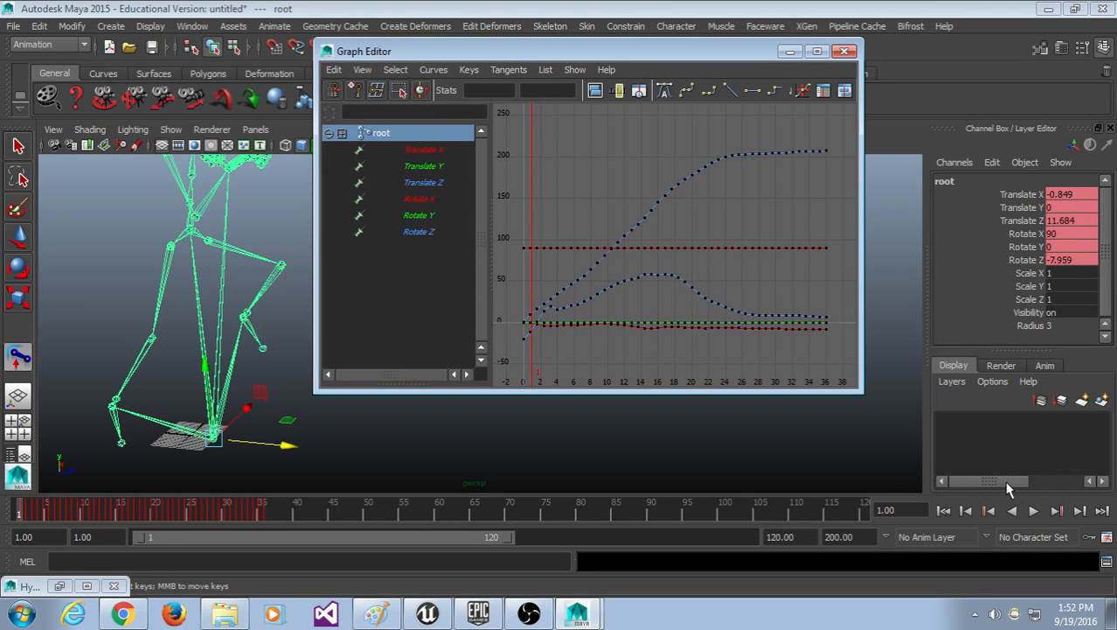
drag(860, 391, 1116, 488)
scroll(791, 226, down, 6)
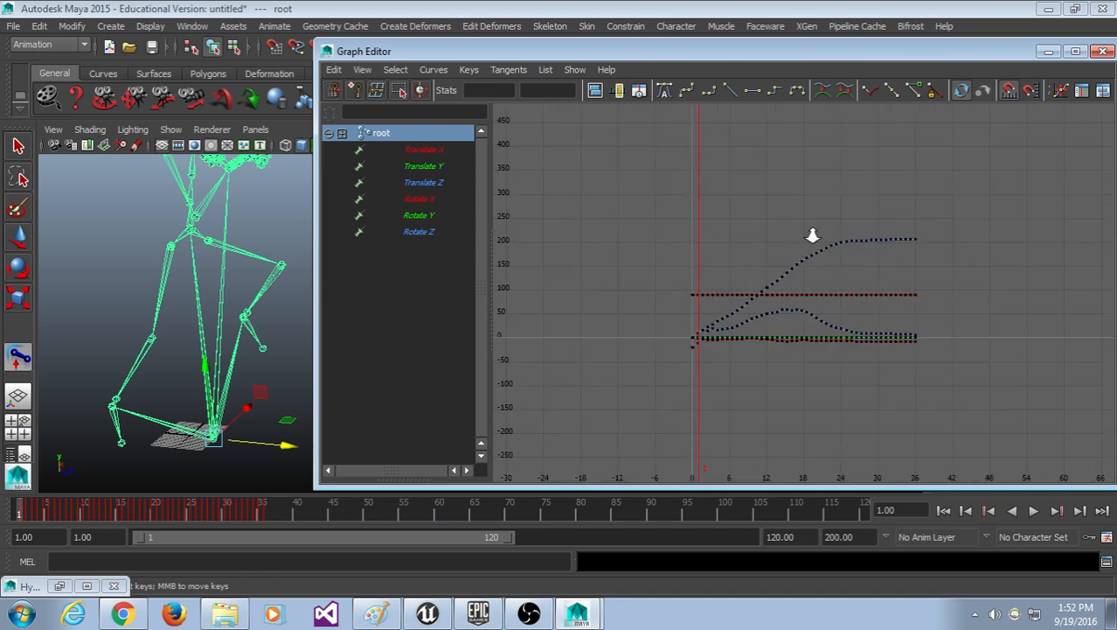
scroll(788, 307, up, 4)
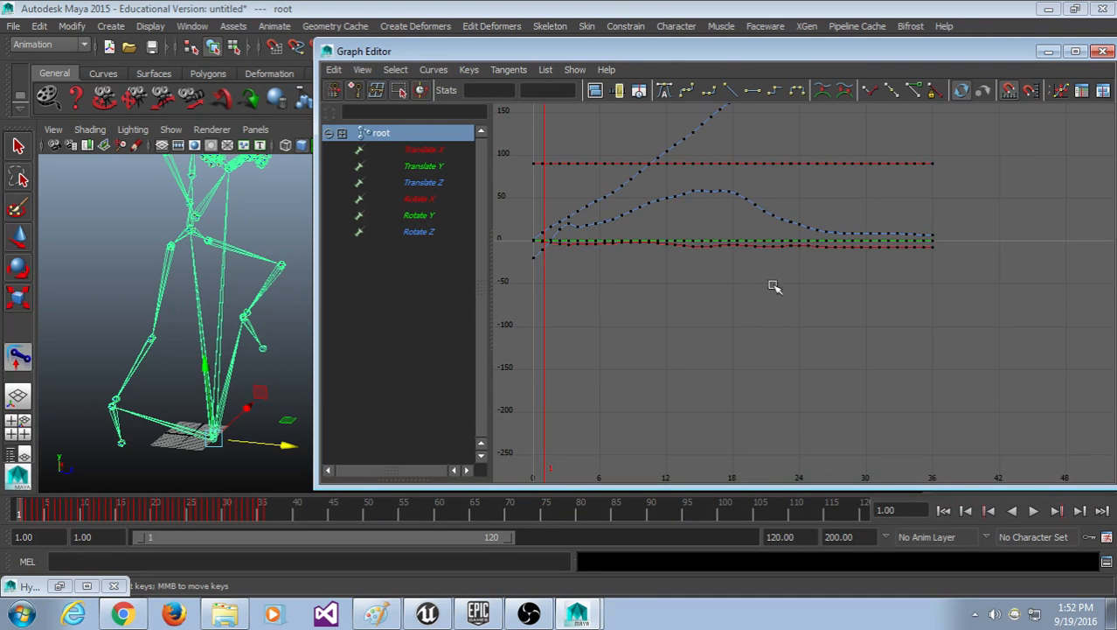
alt+middle_drag(766, 234, 801, 379)
scroll(799, 350, up, 2)
alt+middle_drag(796, 252, 694, 227)
scroll(855, 219, down, 5)
scroll(853, 219, up, 5)
scroll(855, 224, down, 4)
scroll(860, 237, up, 4)
scroll(859, 253, down, 4)
scroll(856, 279, up, 2)
scroll(857, 278, up, 2)
scroll(822, 253, down, 2)
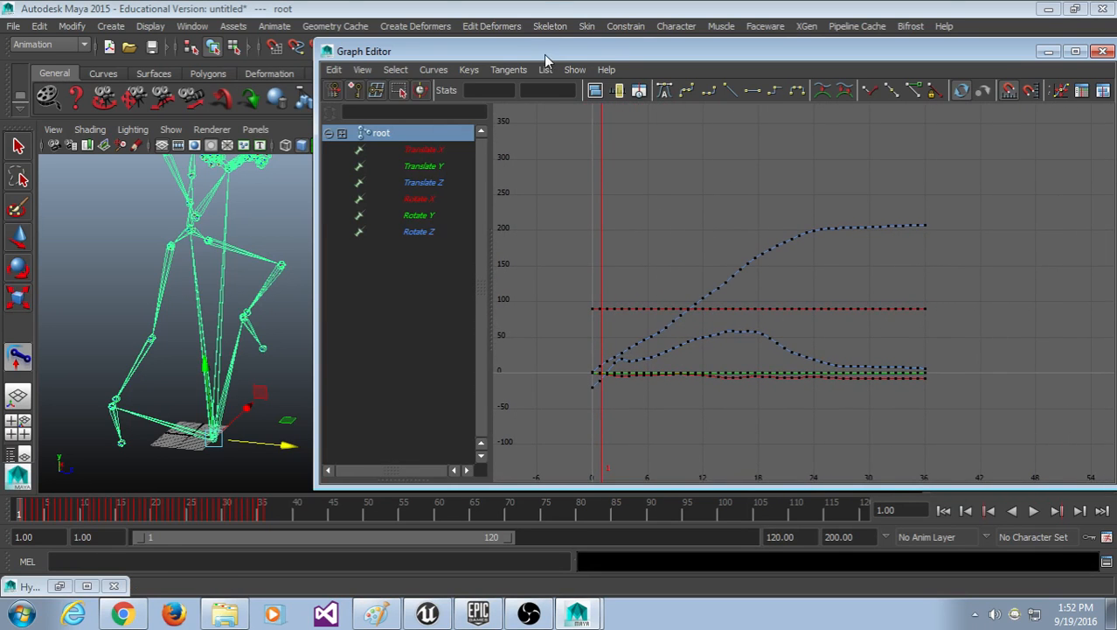
drag(544, 55, 532, 56)
alt+middle_drag(711, 174, 713, 182)
Step: Test-move the root joint to the right twice, undoing each move to keep the original pose
click(208, 361)
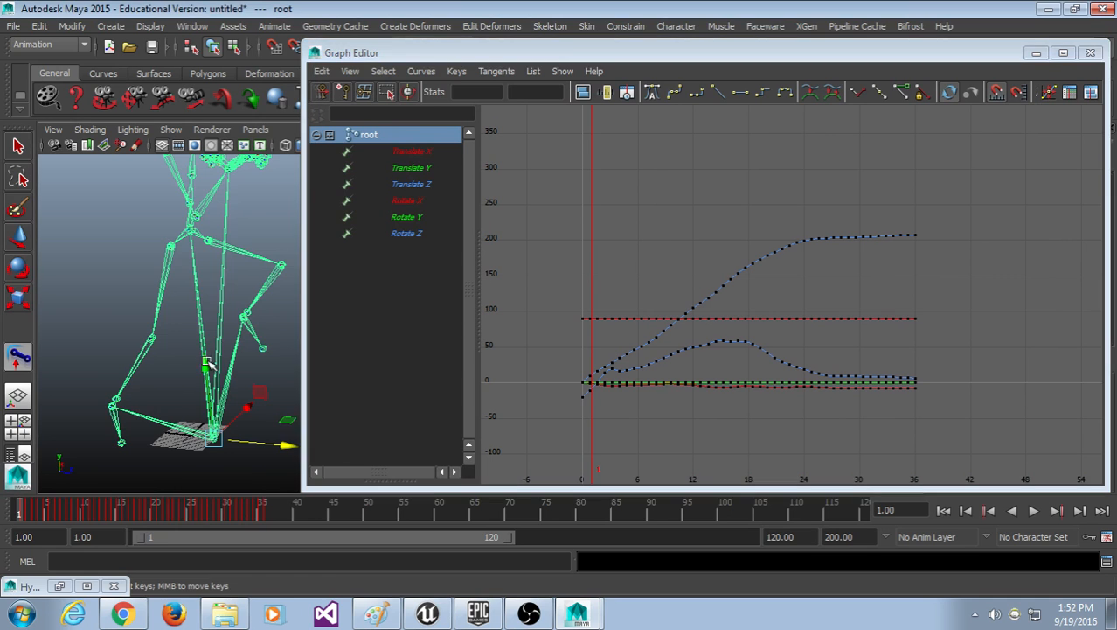
alt+middle_drag(208, 361, 167, 317)
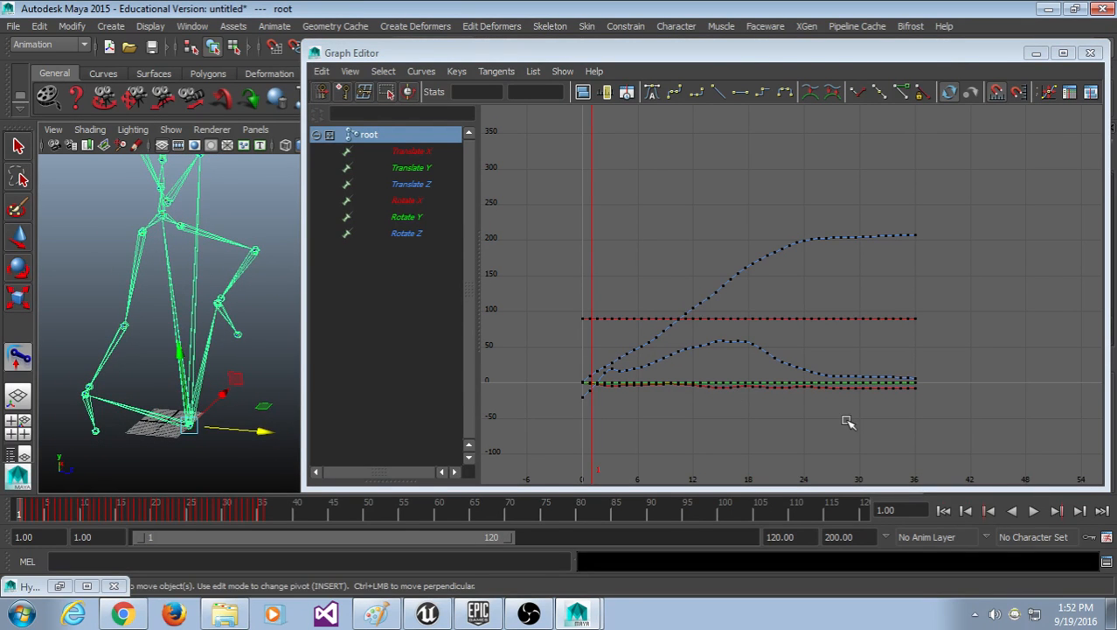
click(260, 324)
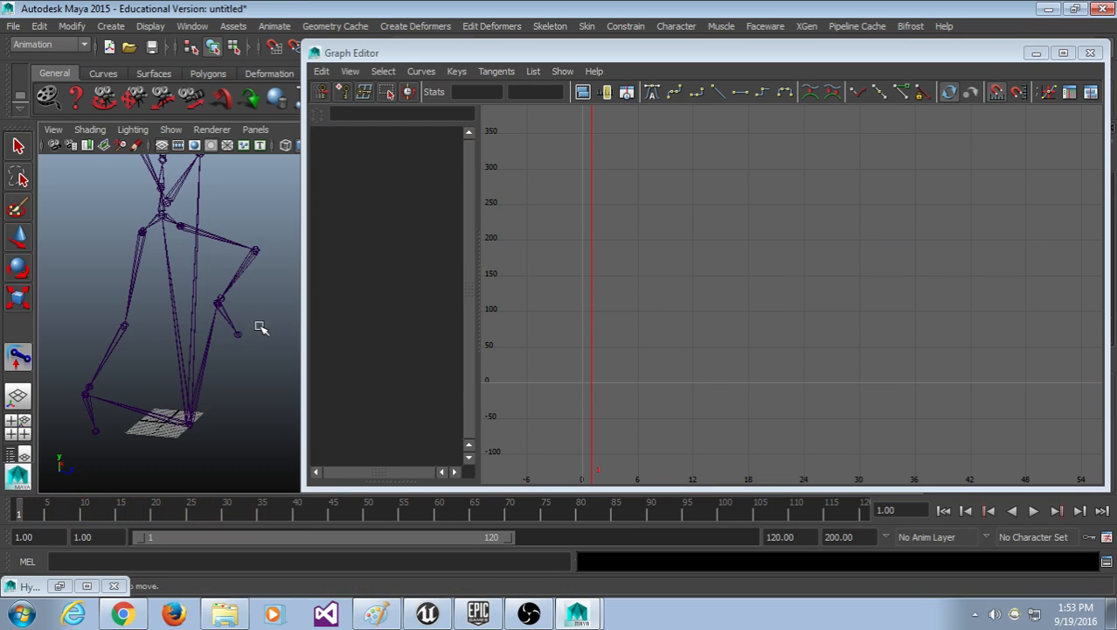
click(174, 321)
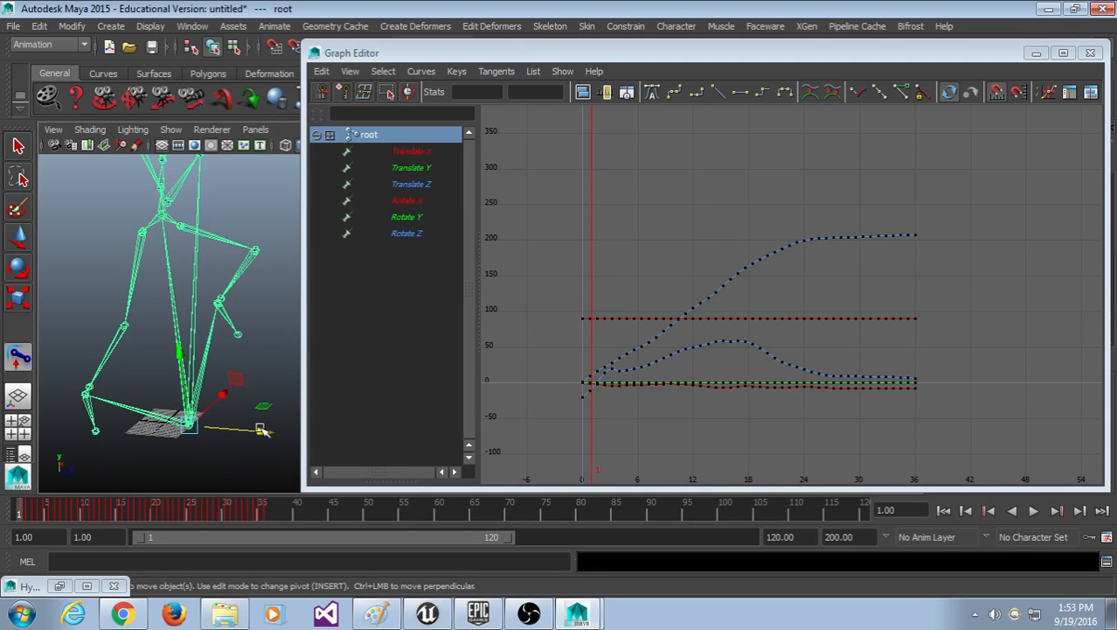
drag(264, 429, 333, 444)
key(ctrl+z)
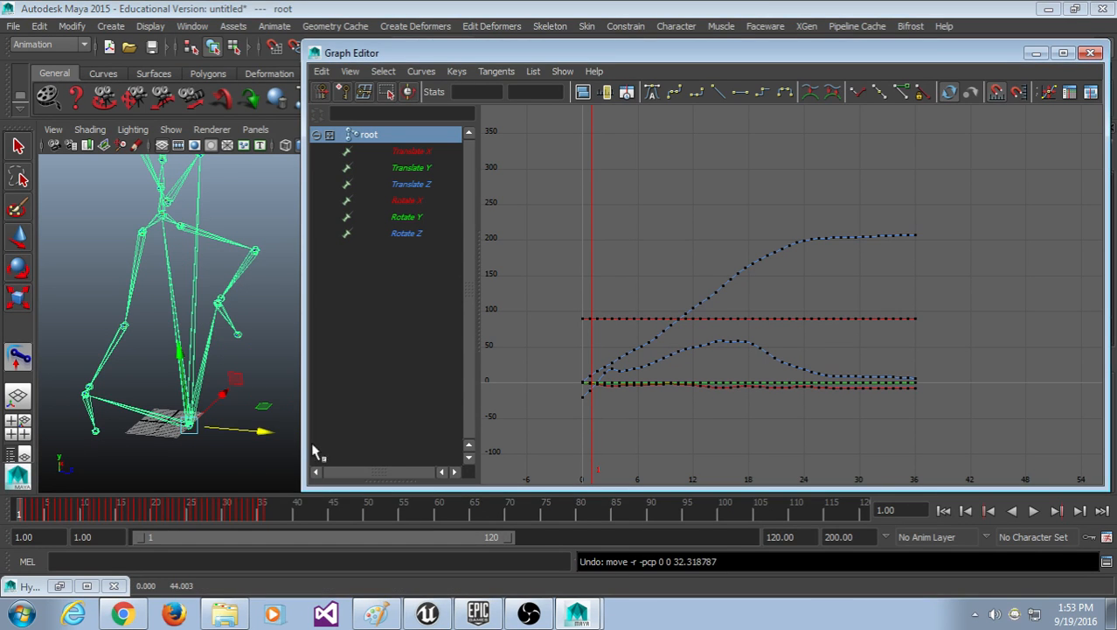
drag(264, 430, 737, 474)
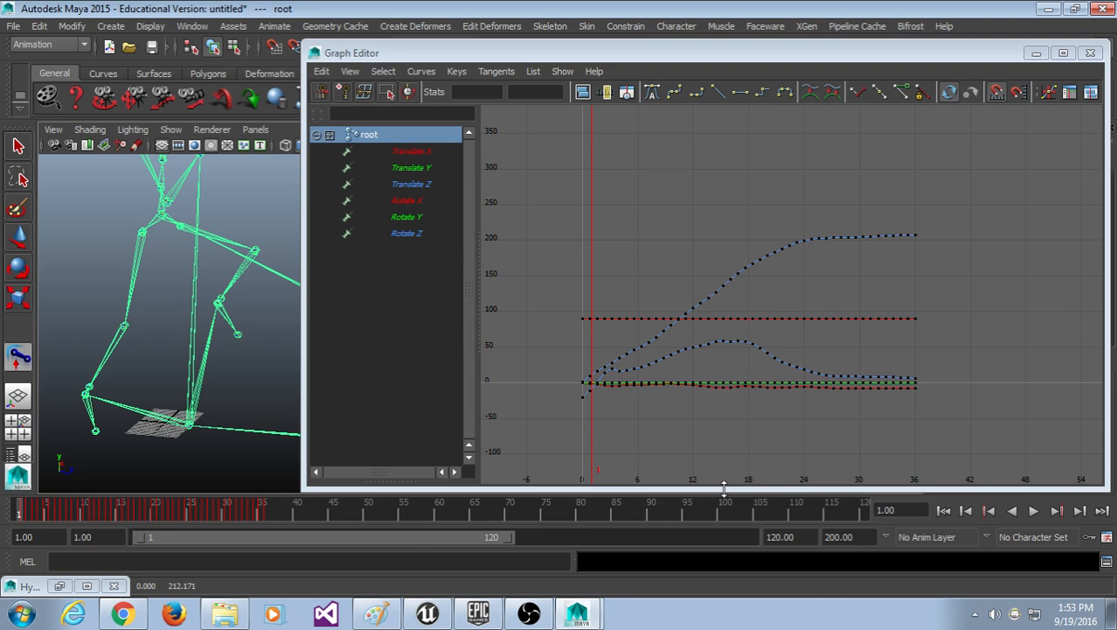
key(ctrl+z)
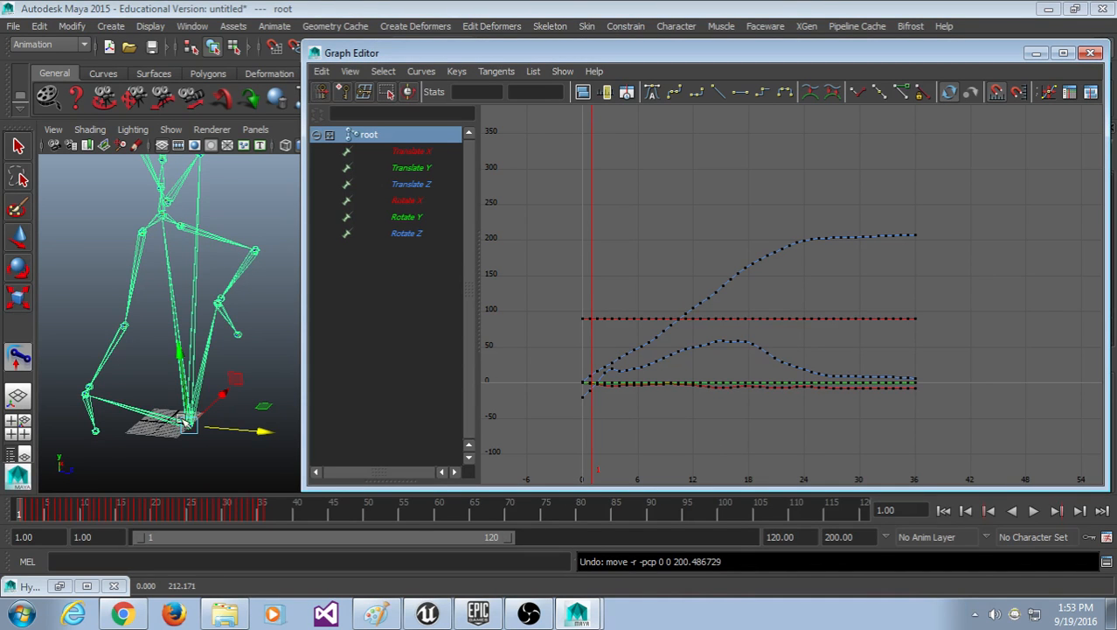
Step: Scrub through the kick's opening frames to review the motion
drag(16, 506, 68, 506)
alt+drag(189, 400, 222, 447)
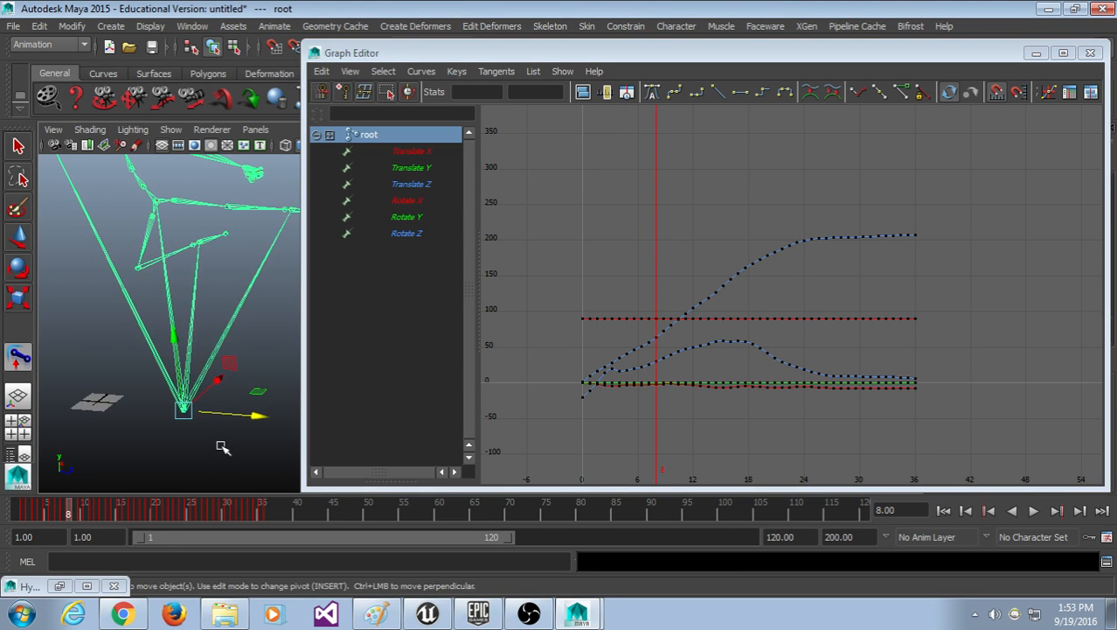
drag(209, 509, 5, 514)
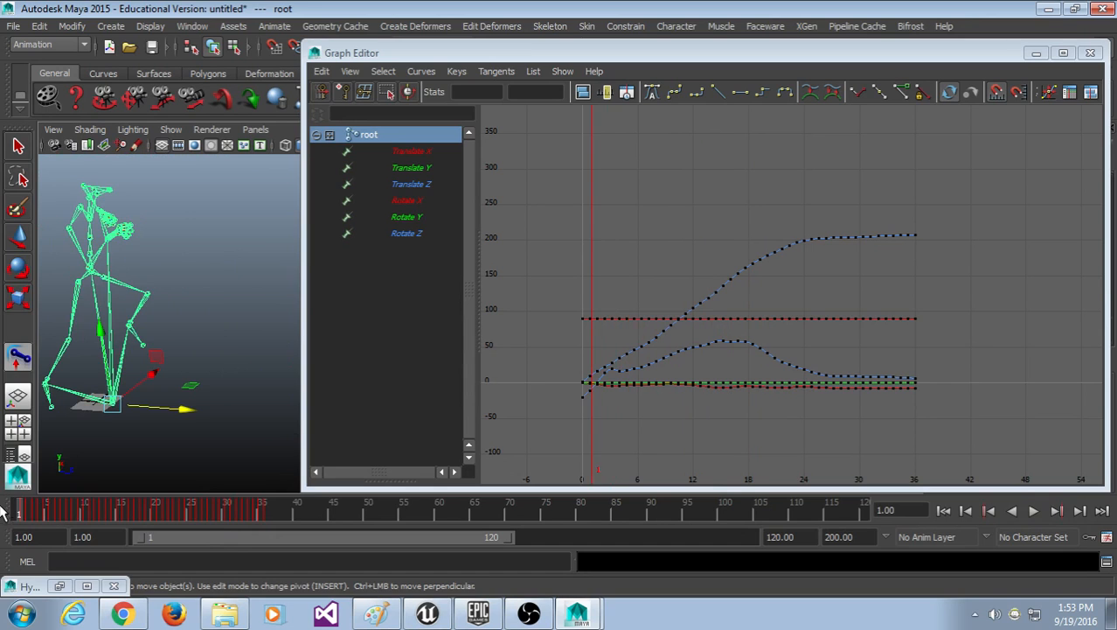
click(1036, 53)
click(236, 426)
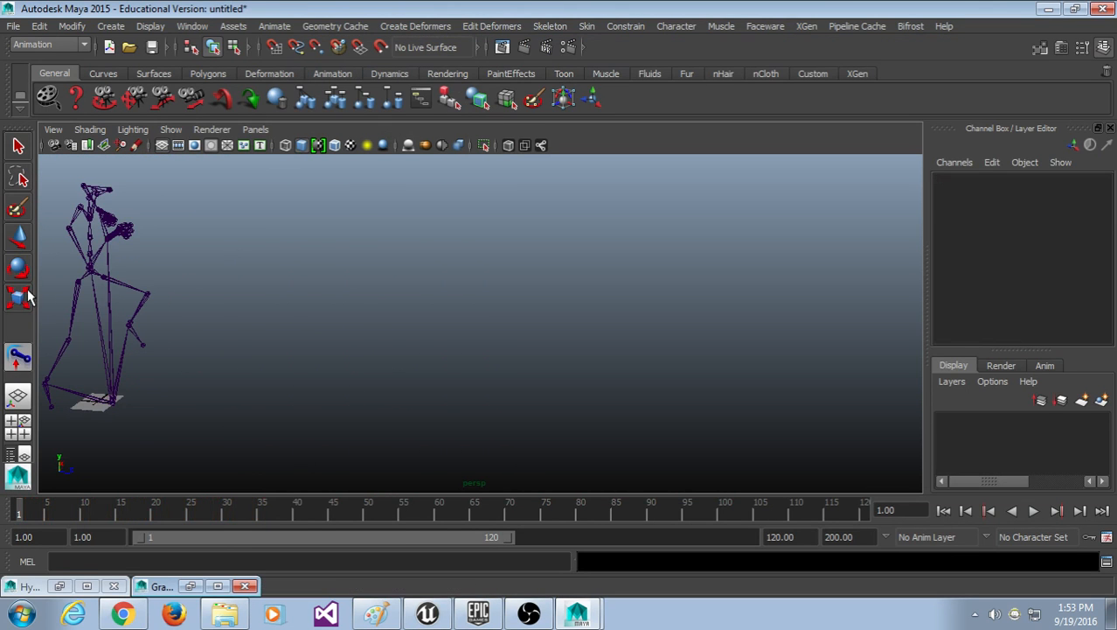
click(96, 304)
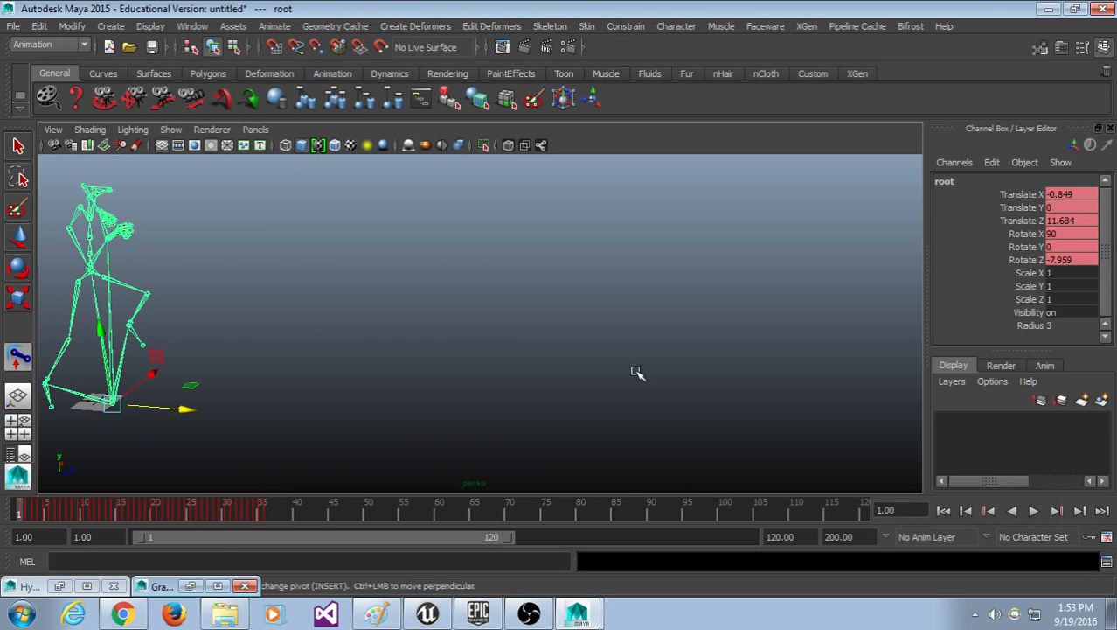
click(1025, 208)
middle_drag(470, 283, 455, 310)
key(ctrl+z)
click(1033, 235)
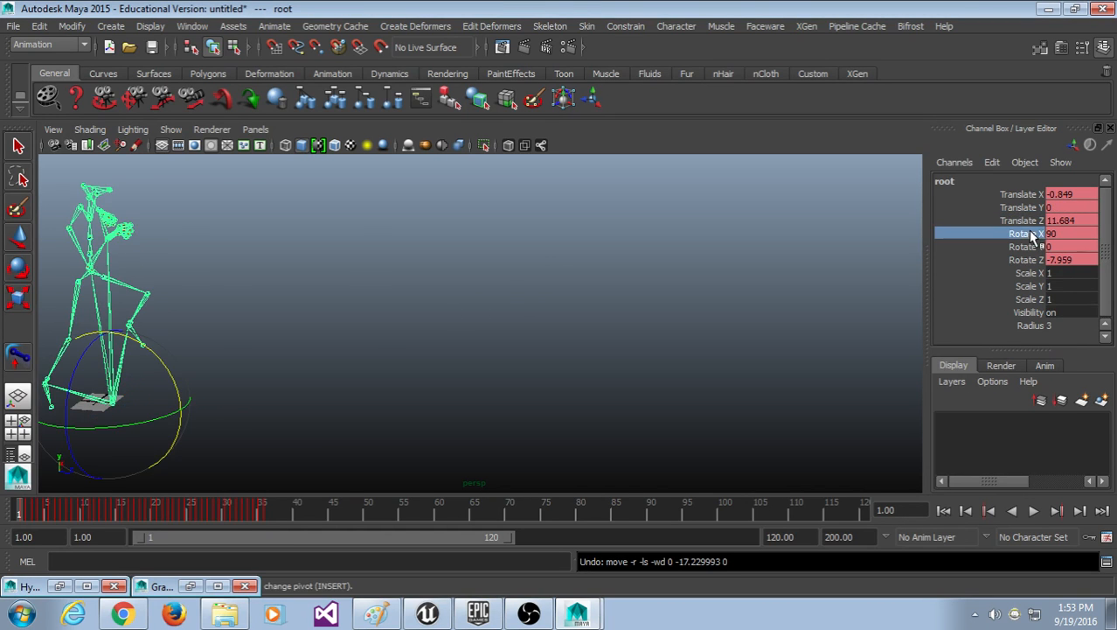
click(1030, 222)
middle_drag(787, 262, 719, 274)
key(ctrl+z)
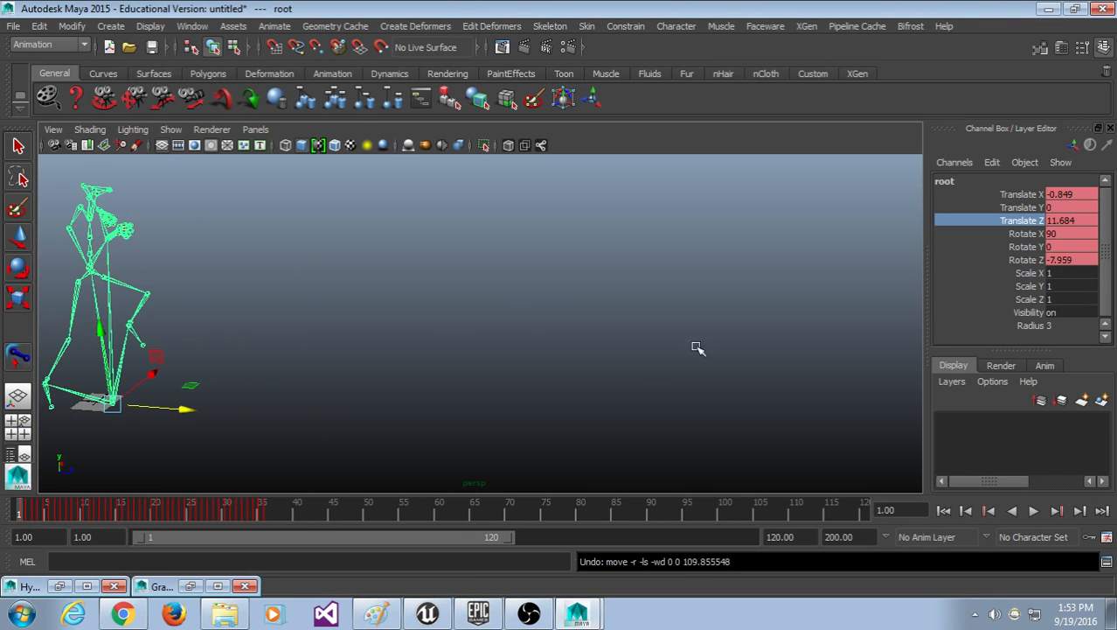
key(alt+v)
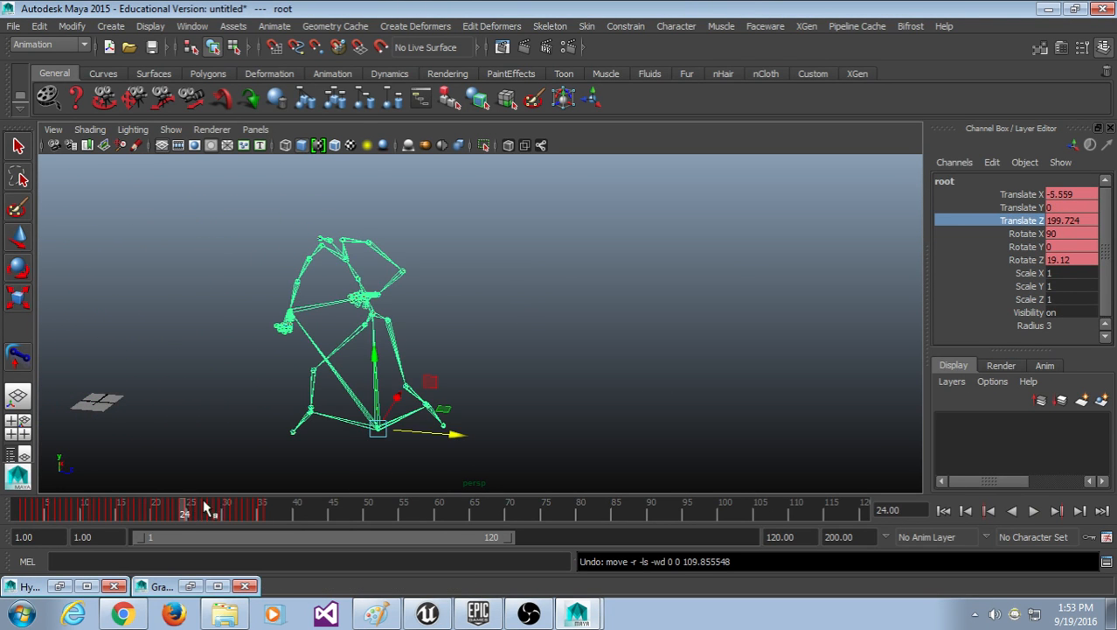
drag(3, 517, 2, 518)
click(496, 355)
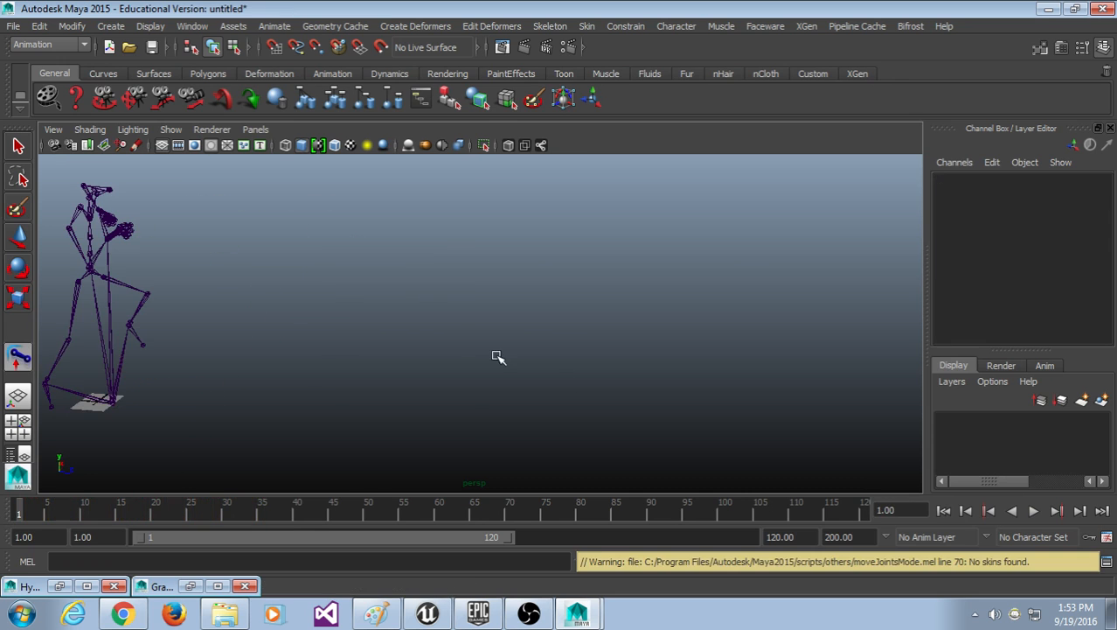
click(97, 308)
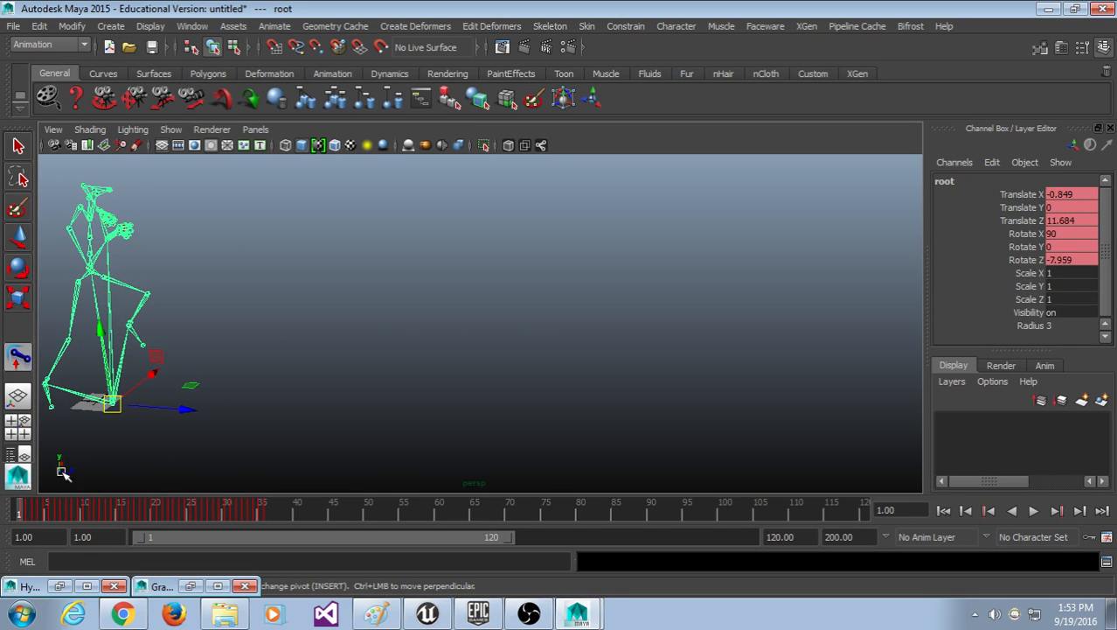
click(186, 586)
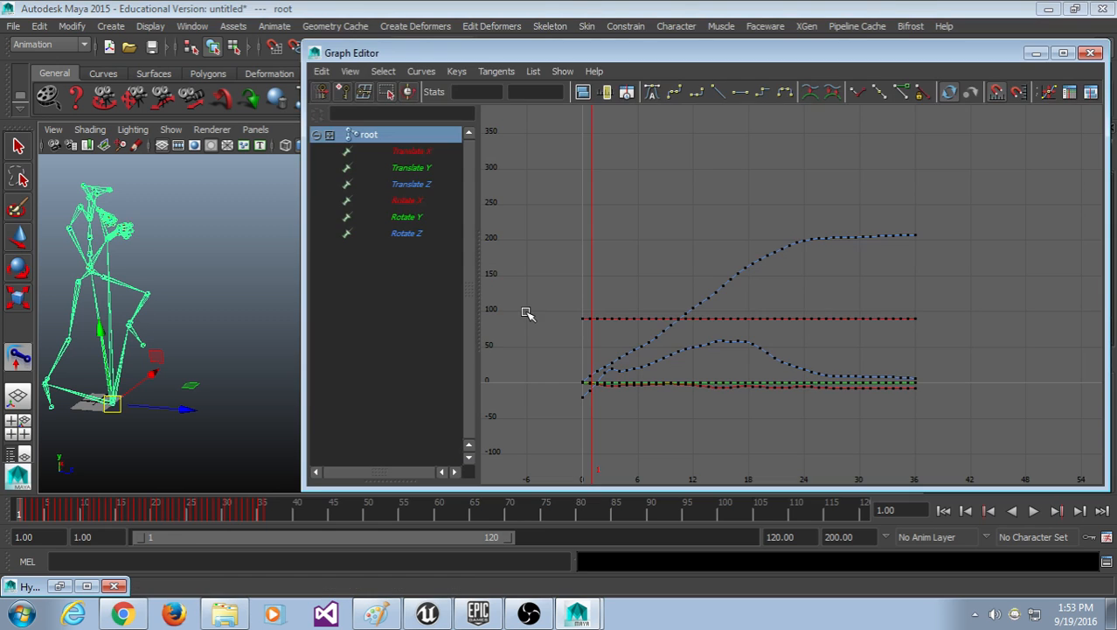
Step: Isolate the root's Translate Z curve, box-select all its keys and copy them with Edit > Copy
click(426, 187)
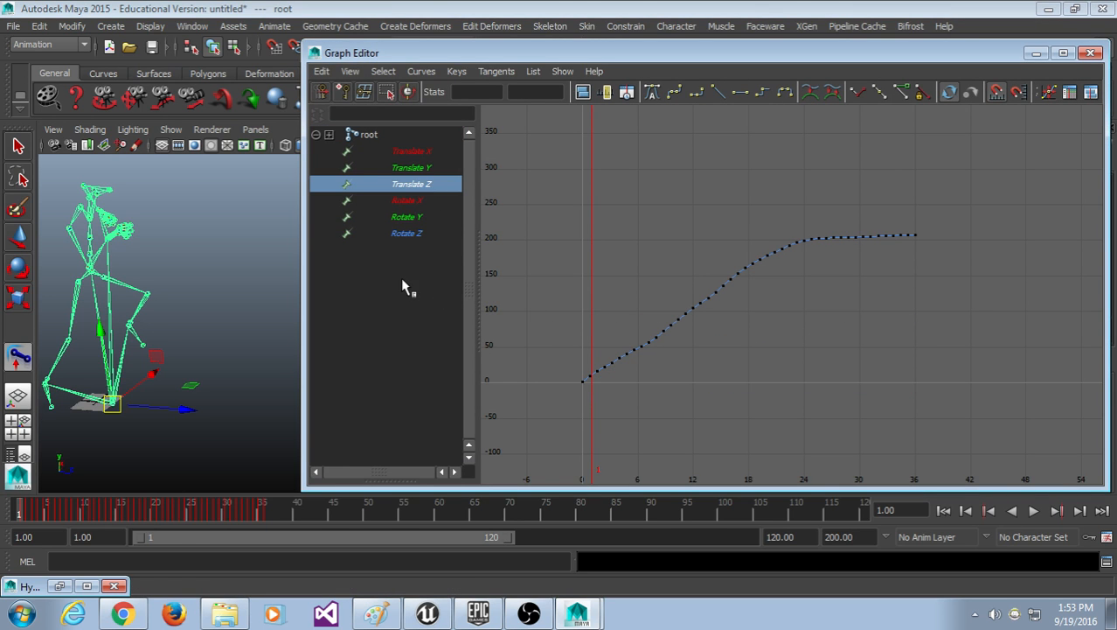
alt+middle_drag(165, 304, 199, 303)
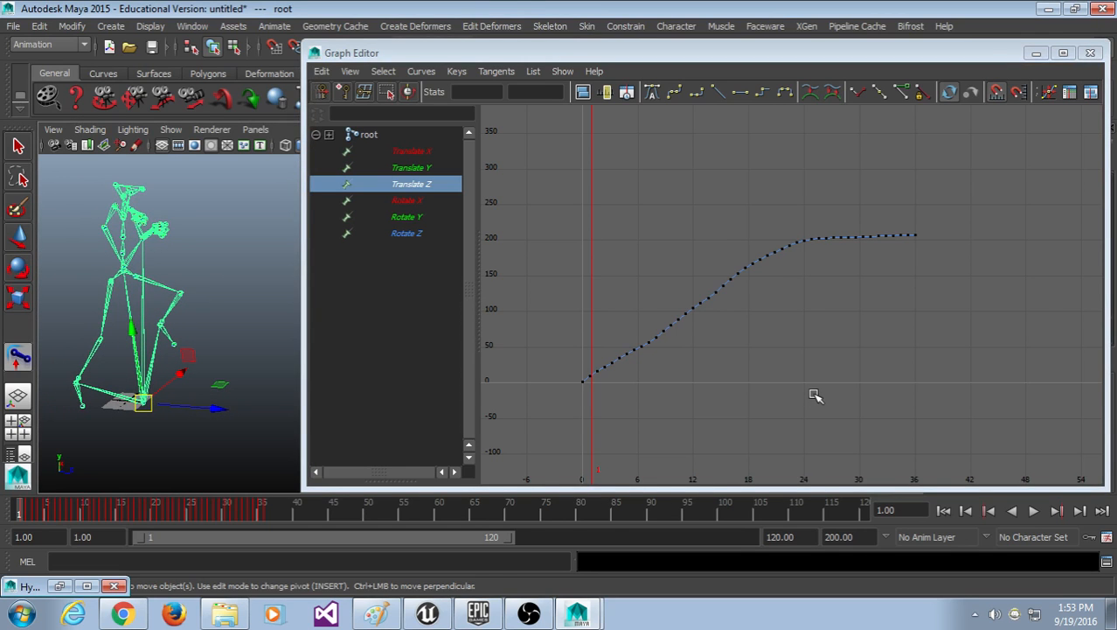
scroll(815, 396, up, 2)
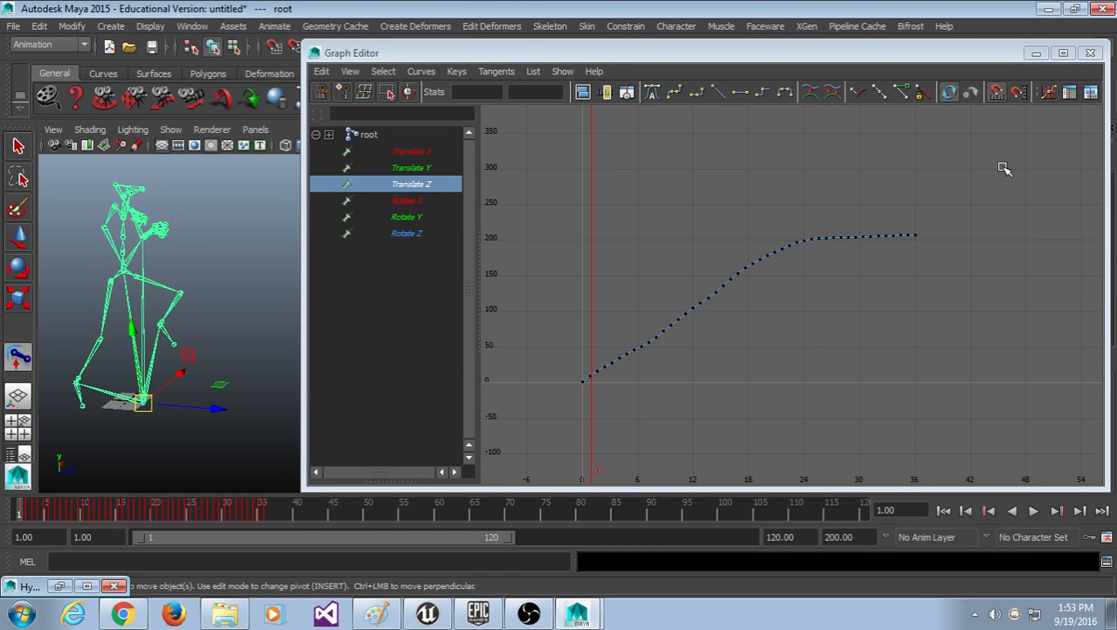
drag(1006, 169, 546, 402)
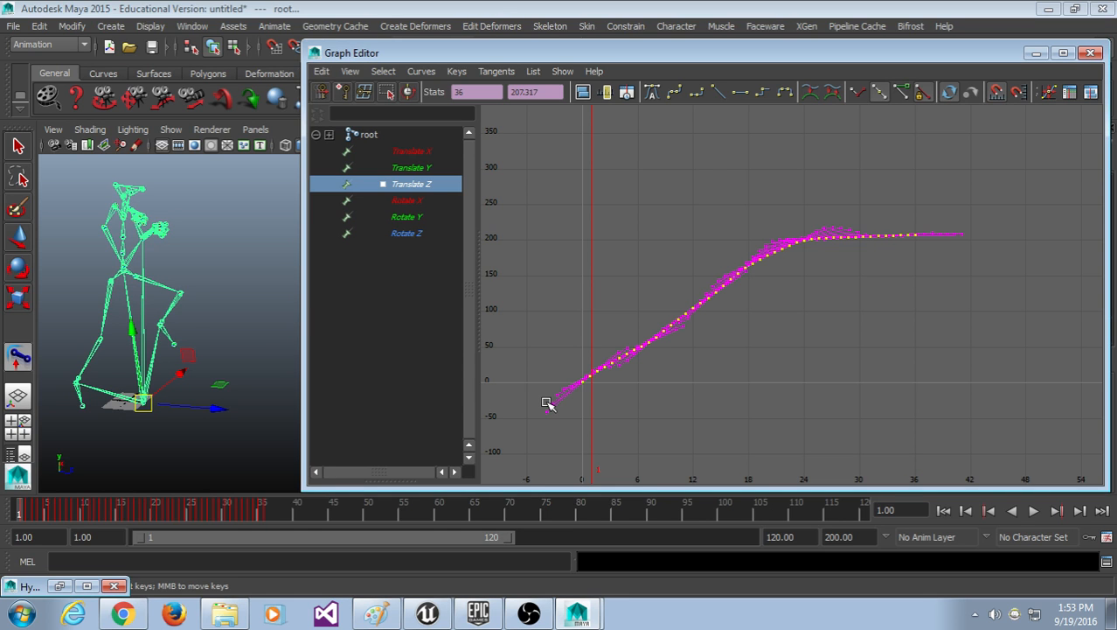
click(692, 354)
drag(1013, 181, 477, 509)
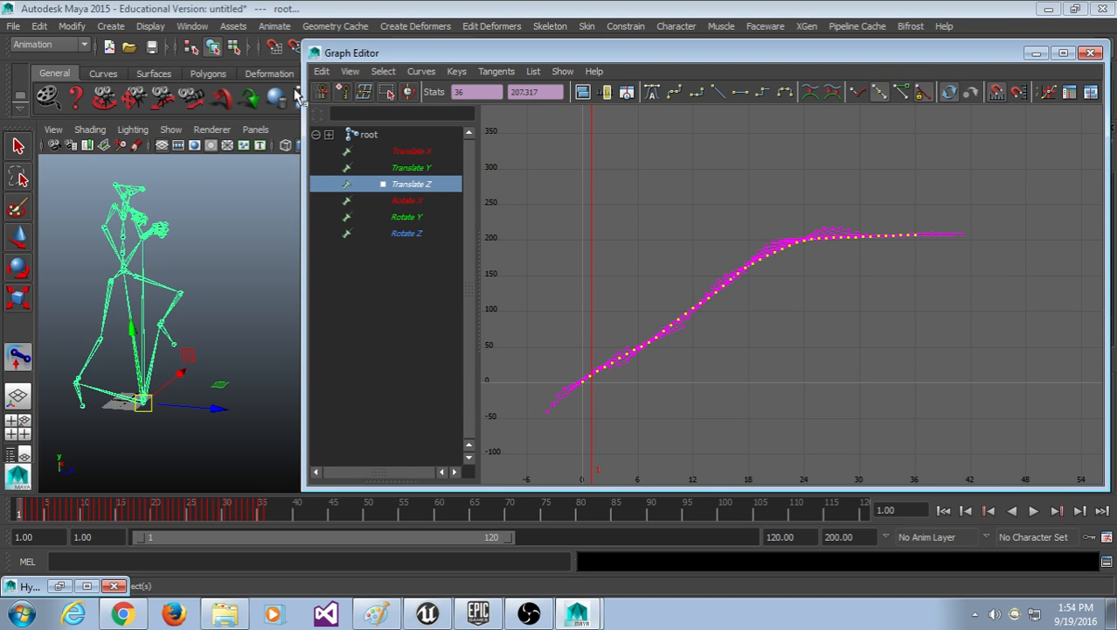
click(322, 72)
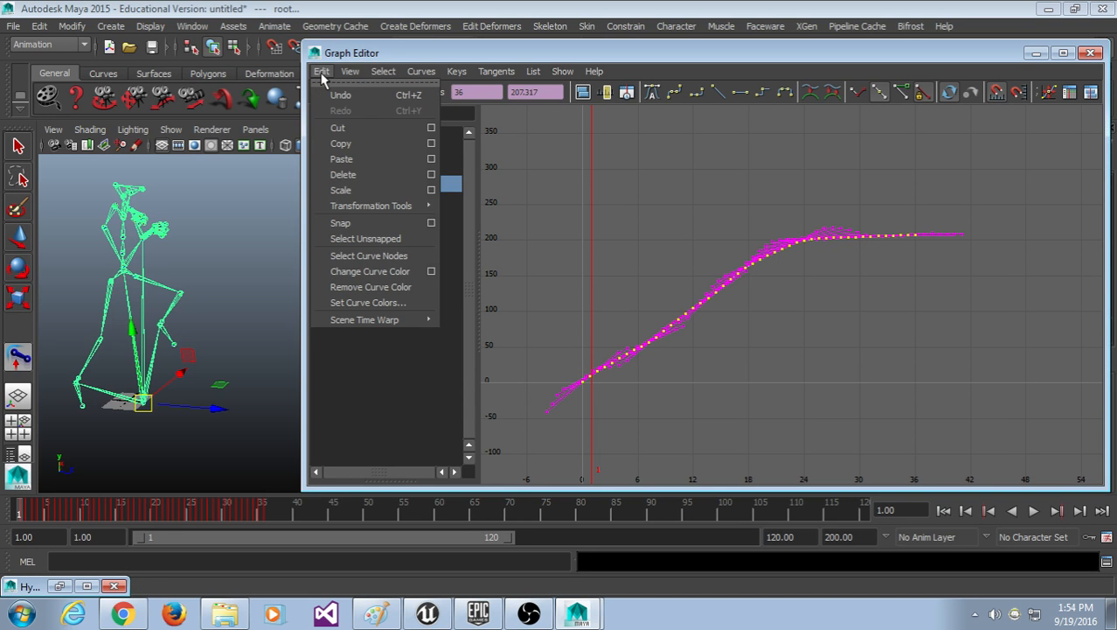
click(352, 149)
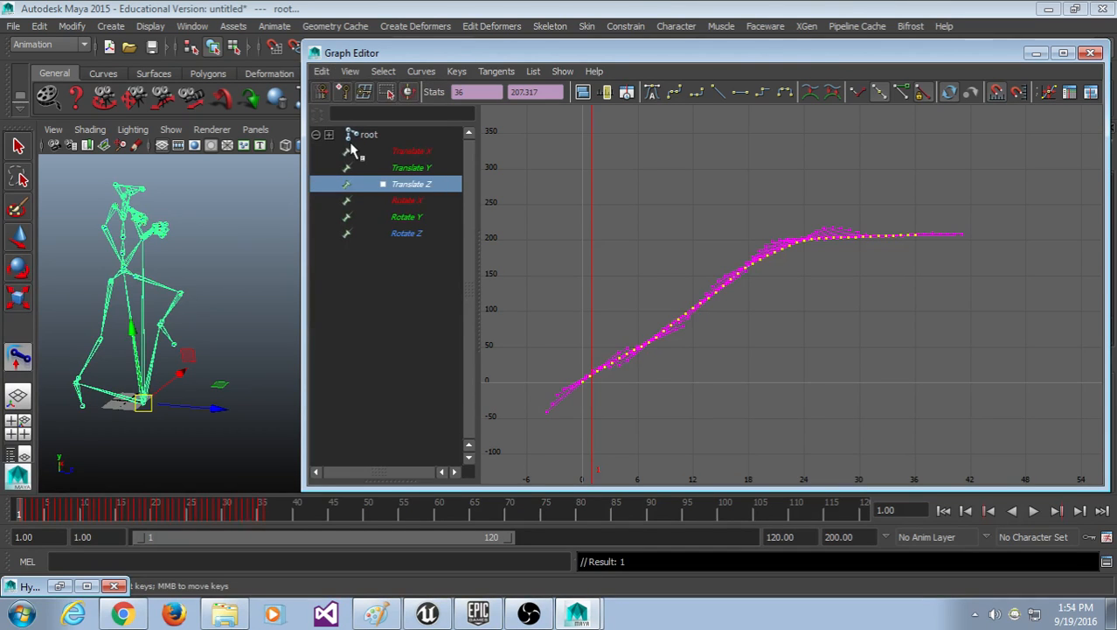
click(232, 280)
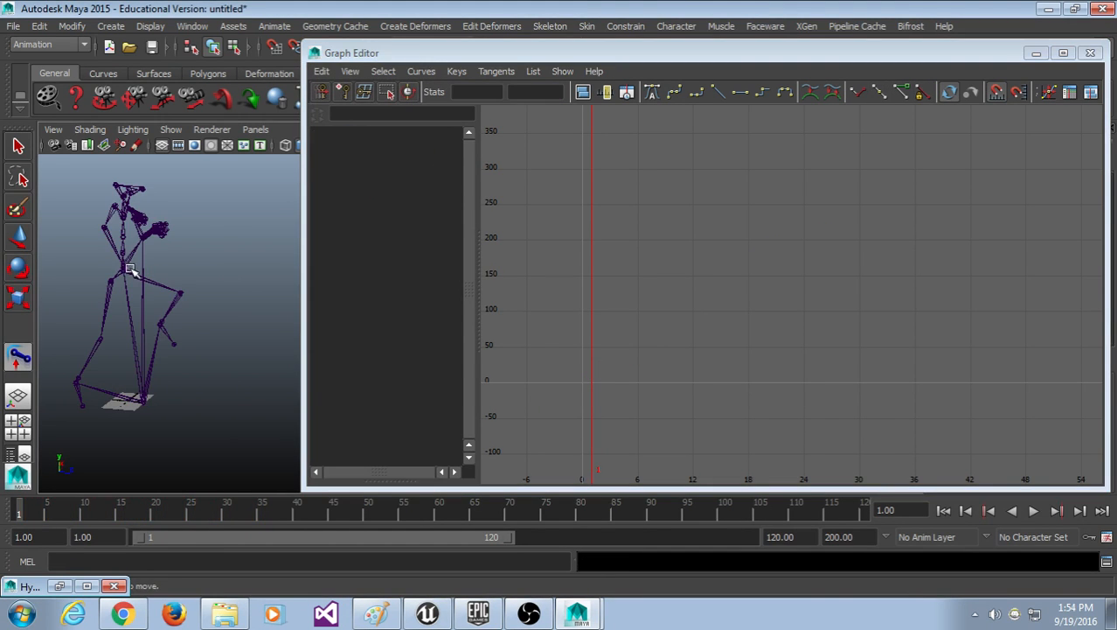
Step: Select the pelvis joint by walking up the hierarchy from lowerarm_r
click(125, 270)
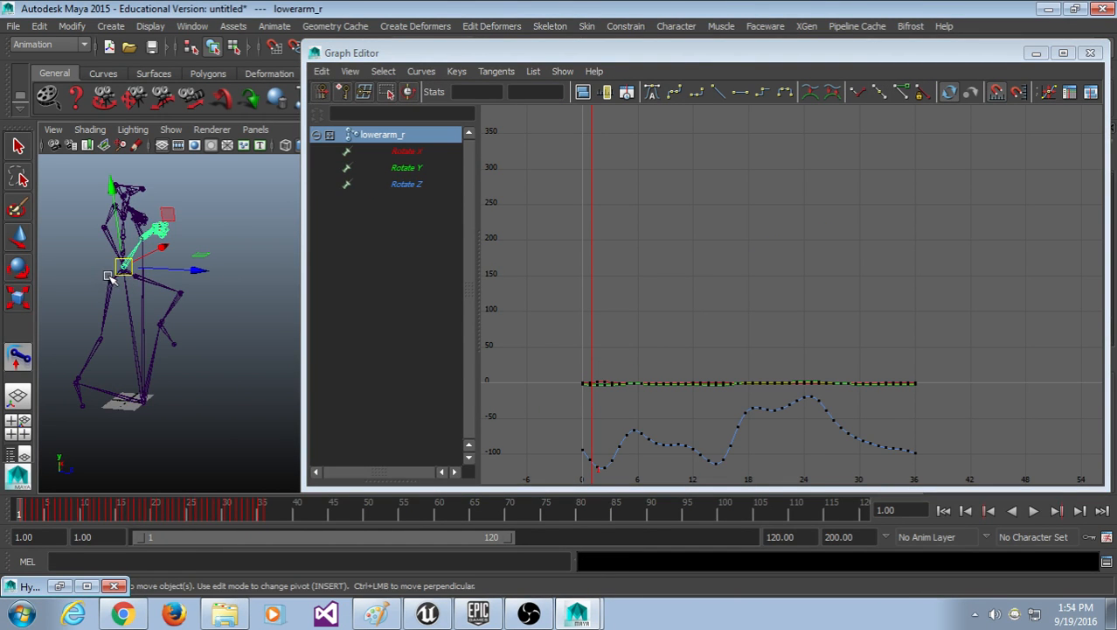
click(112, 278)
drag(306, 332, 299, 332)
click(226, 333)
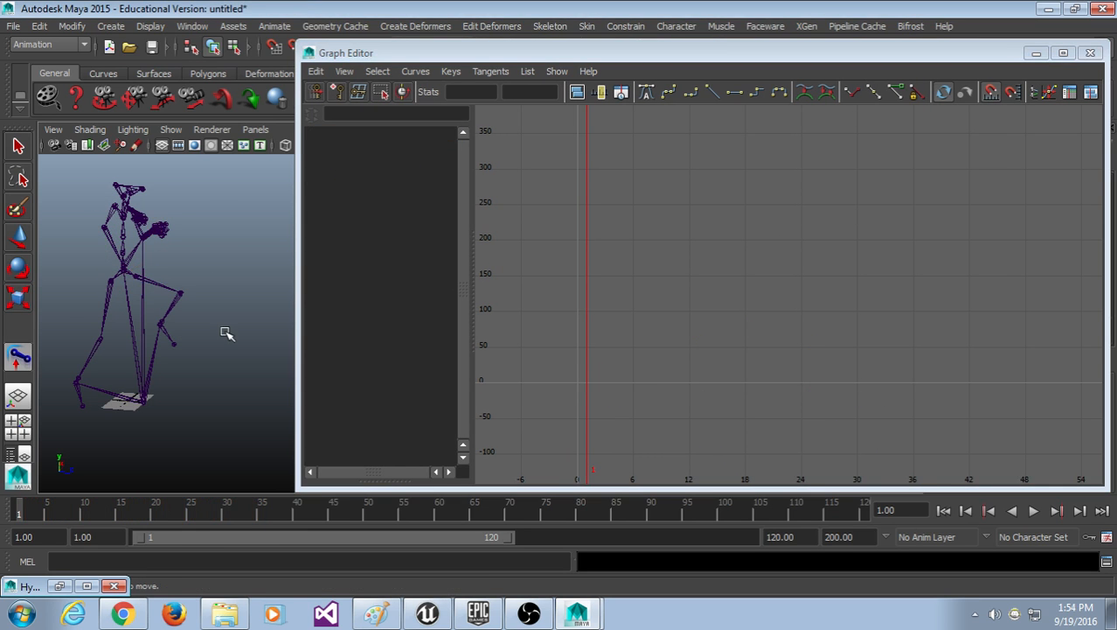
click(128, 271)
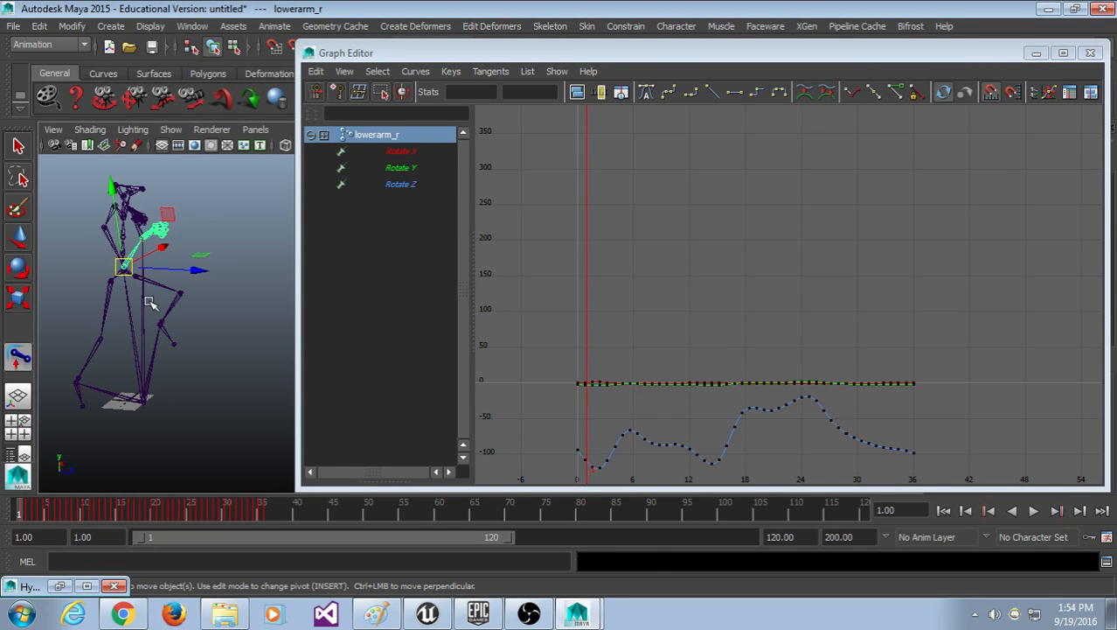
key(Up)
key(Up)
key(Up)
key(Up)
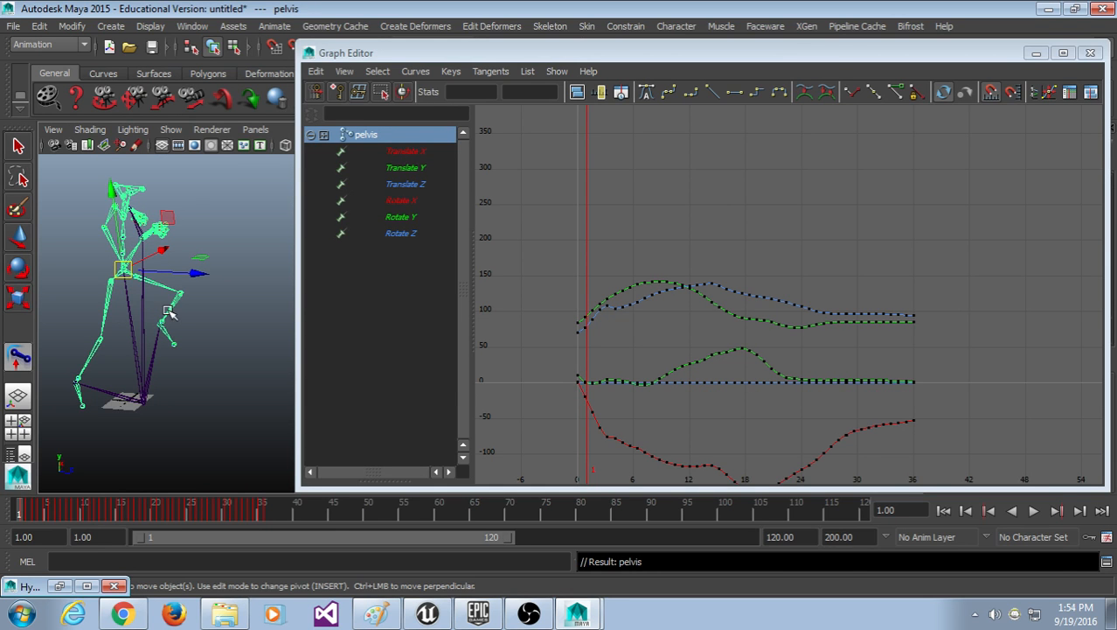
alt+middle_drag(765, 367, 765, 273)
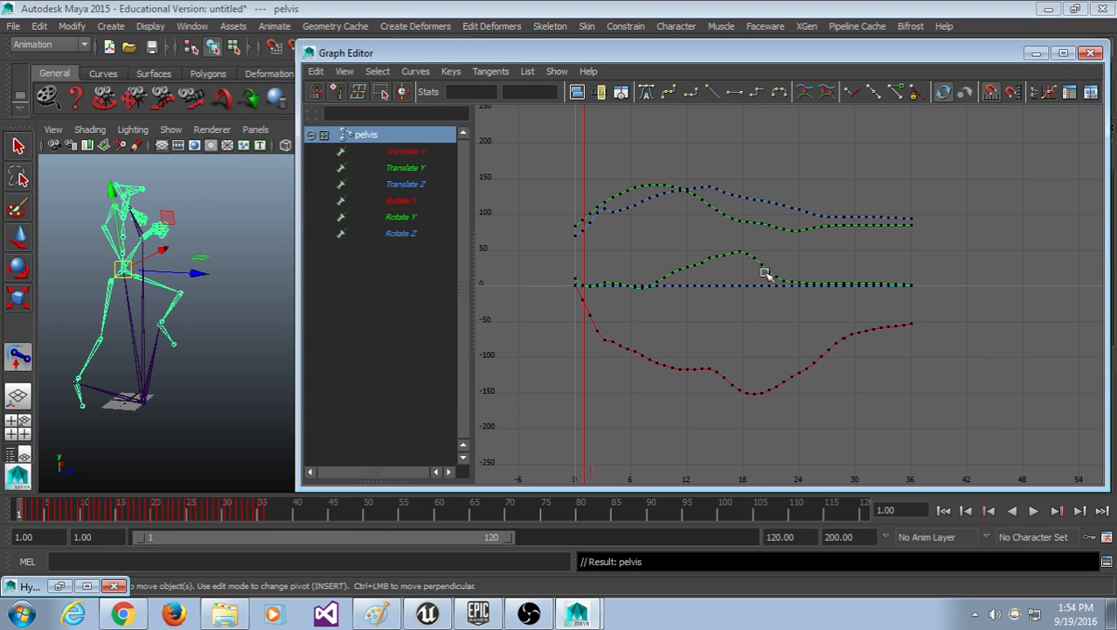
Step: Isolate the pelvis Translate Z curve and delete all its keys
click(408, 185)
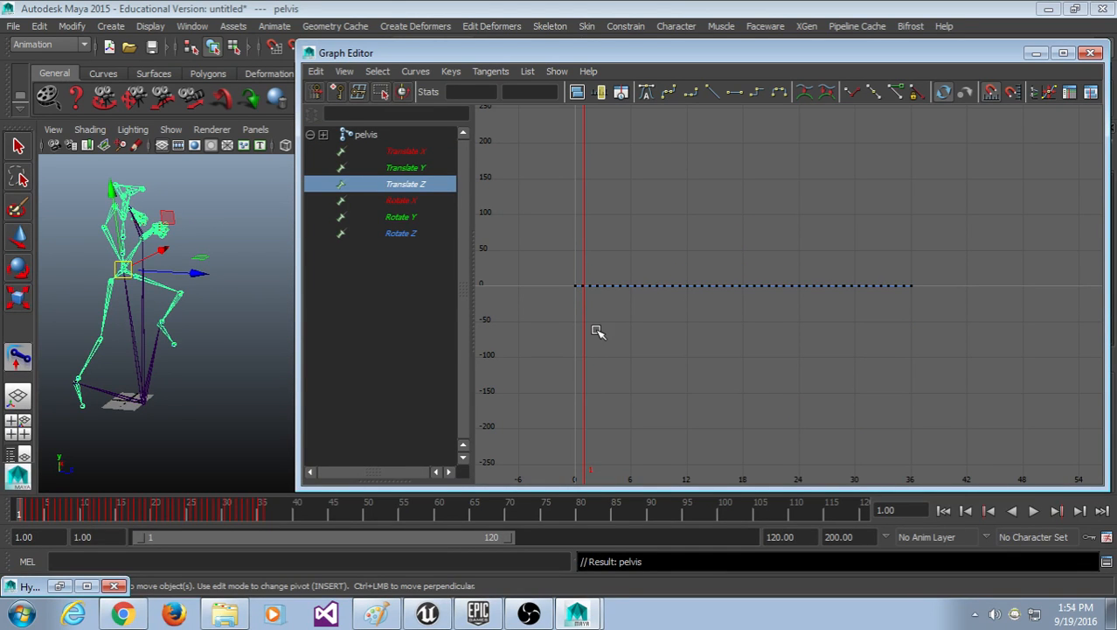
drag(577, 199, 1032, 365)
key(f)
alt+middle_drag(702, 387, 747, 377)
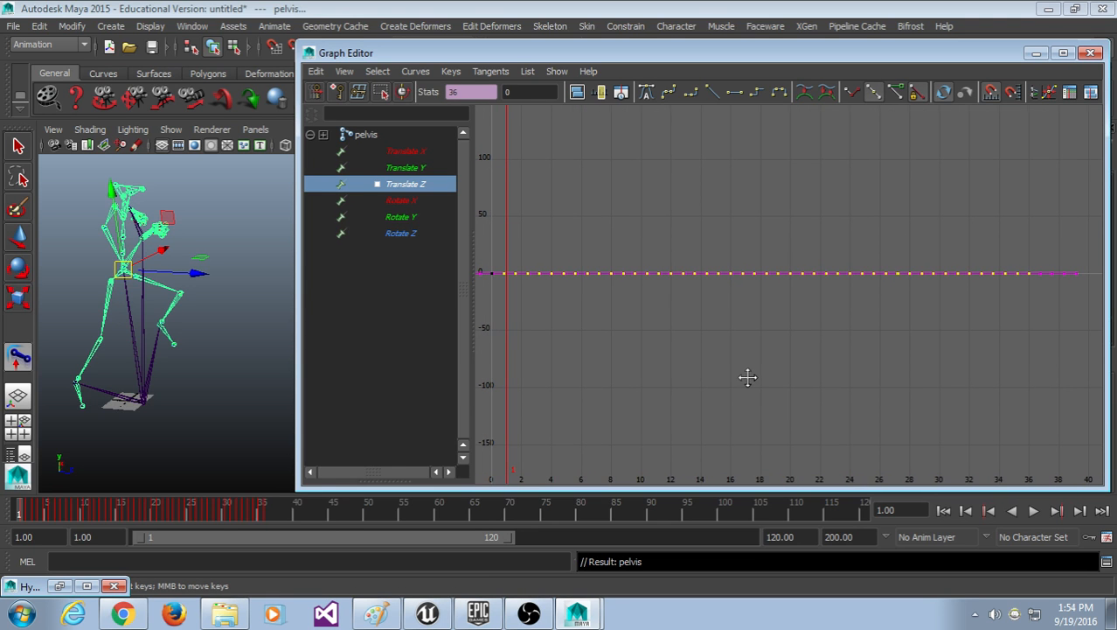
key(Delete)
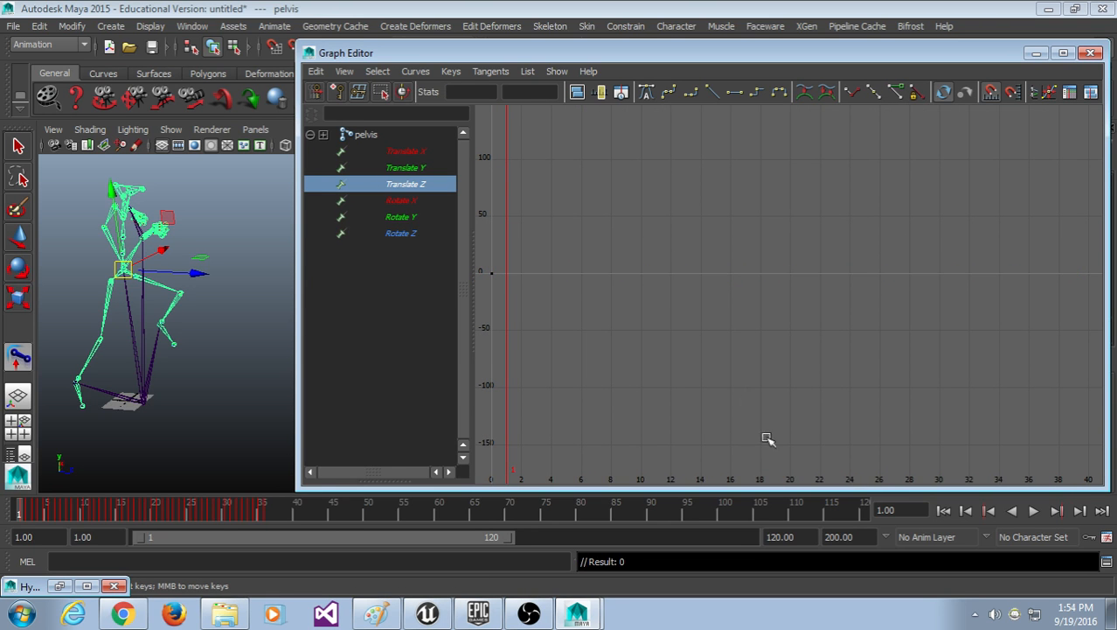
scroll(748, 434, down, 3)
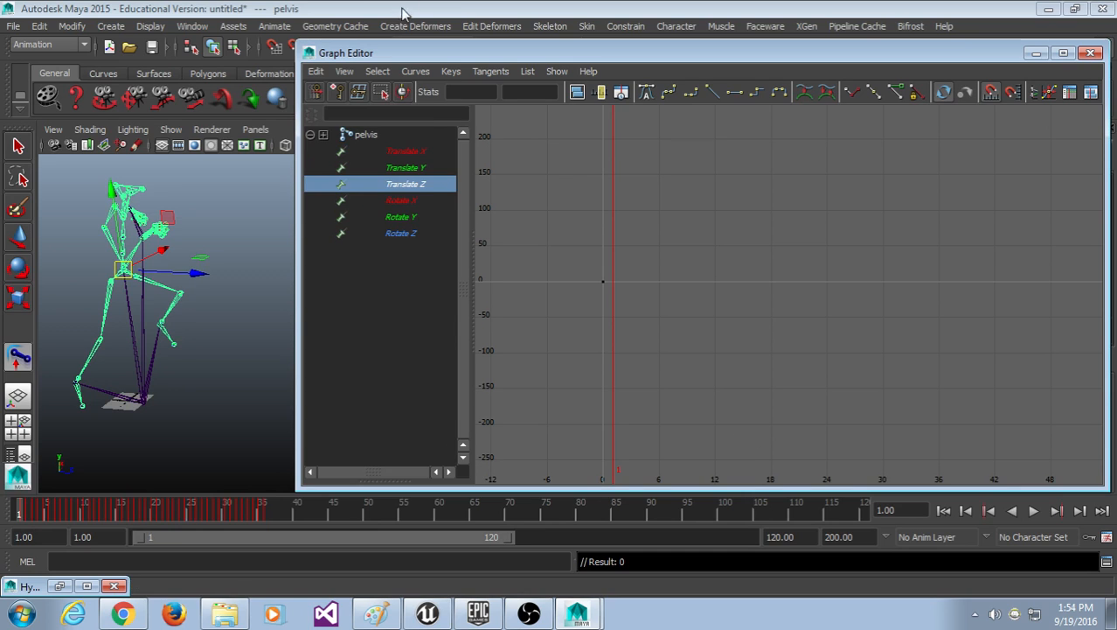
Step: Paste the copied root keys, then undo both the paste and the key deletion
click(317, 71)
click(350, 158)
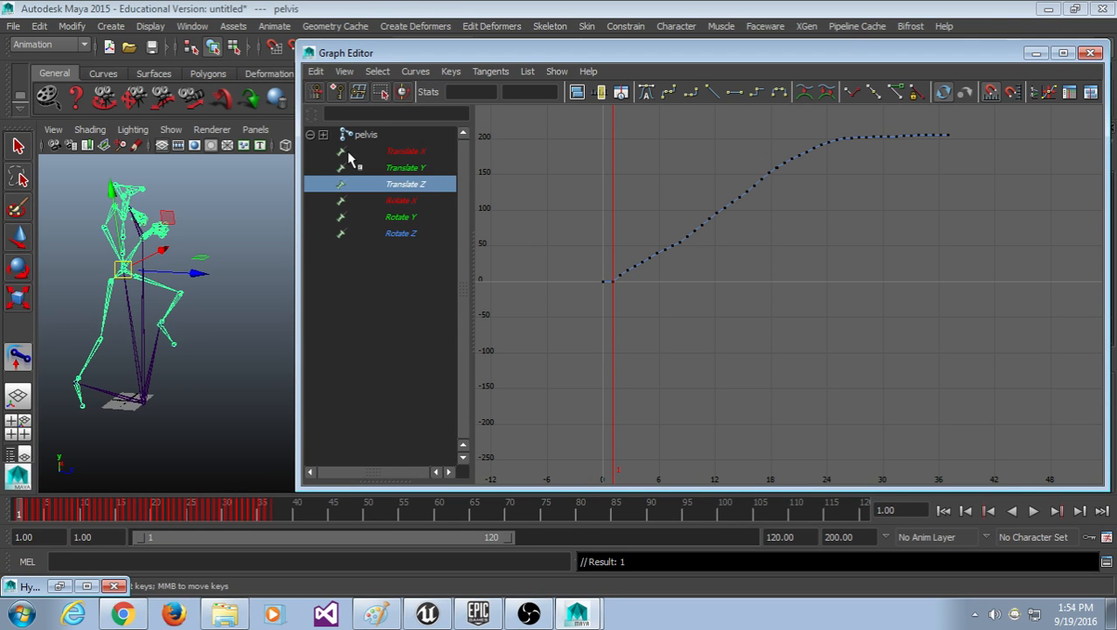
drag(584, 224, 605, 304)
key(ctrl+z)
key(ctrl+z)
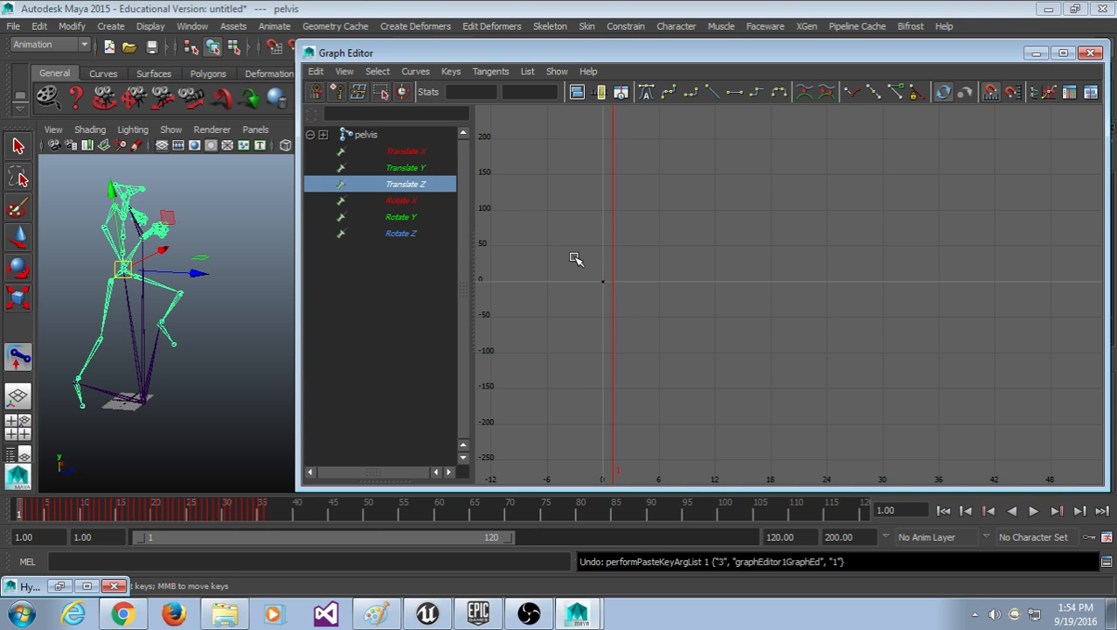
drag(584, 248, 608, 296)
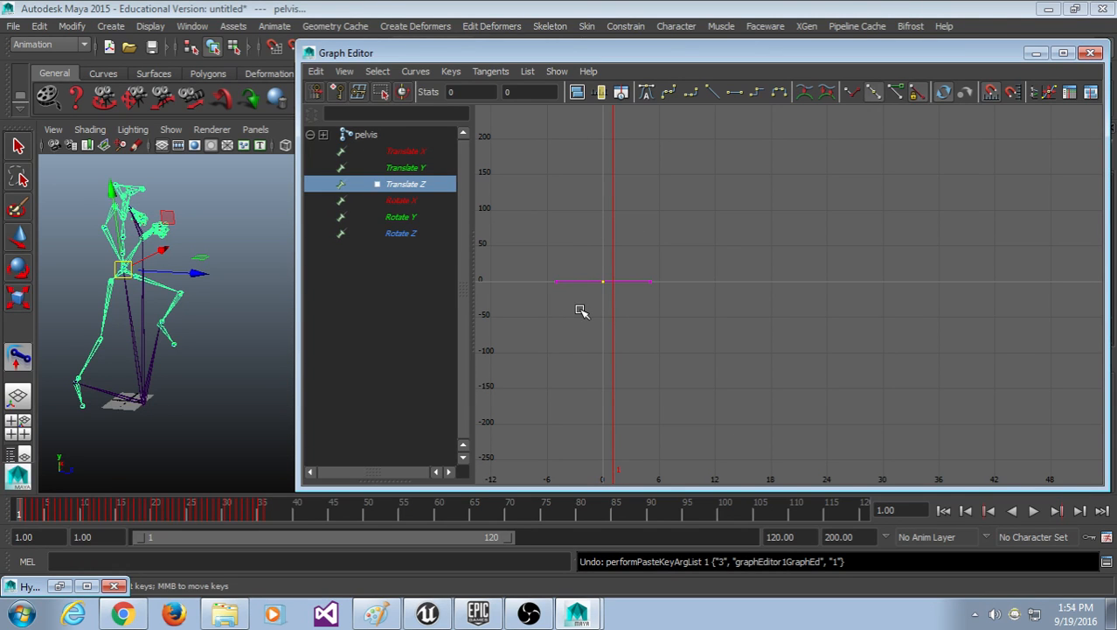
key(ctrl+z)
key(ctrl+z)
Step: Paste the copied root keys onto the pelvis Translate Z and frame the curve rising to about 205
click(429, 187)
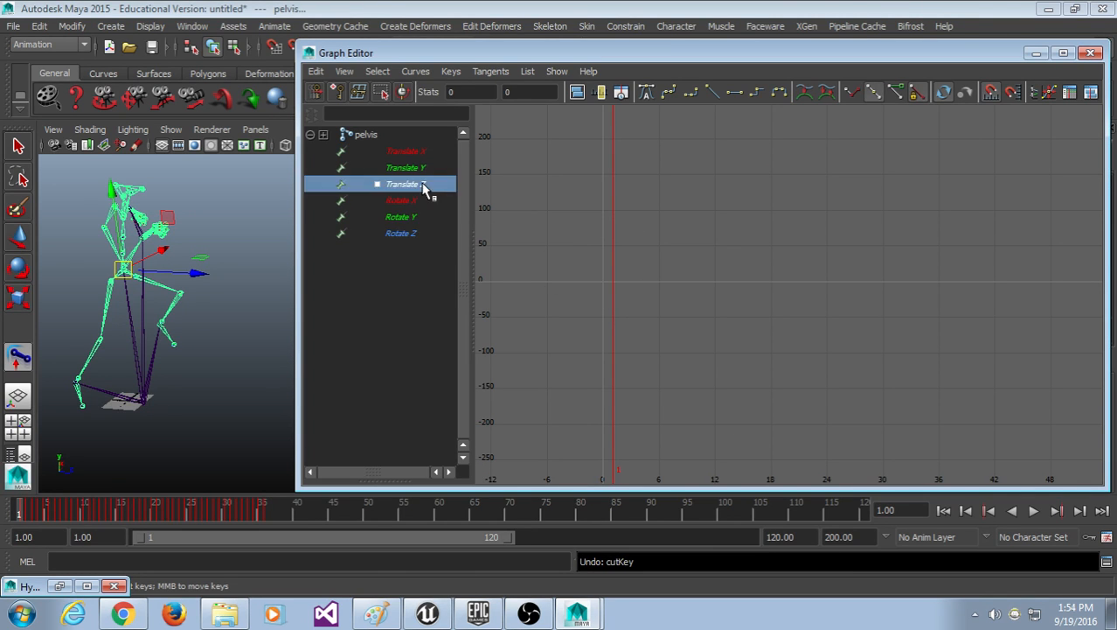
click(763, 292)
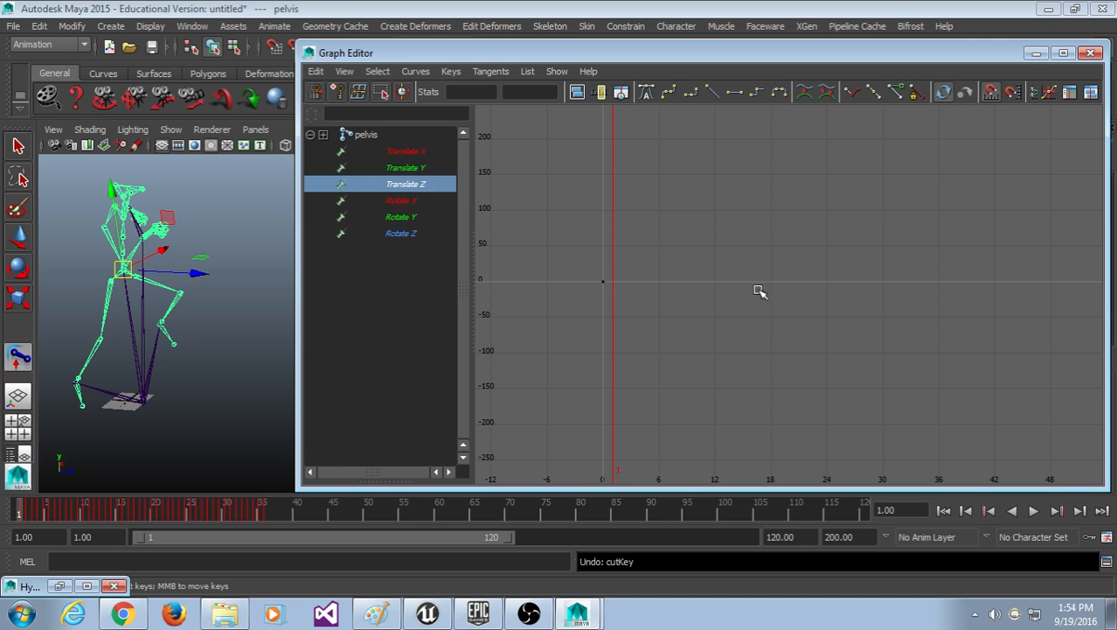
drag(731, 254, 556, 302)
click(335, 74)
mouse_move(320, 72)
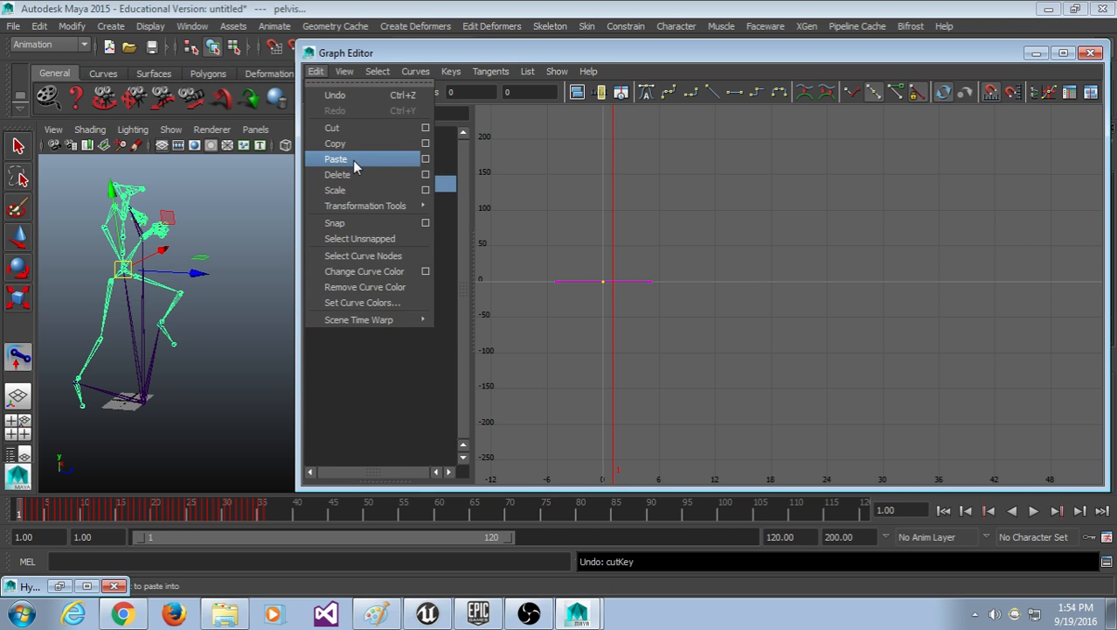
click(354, 165)
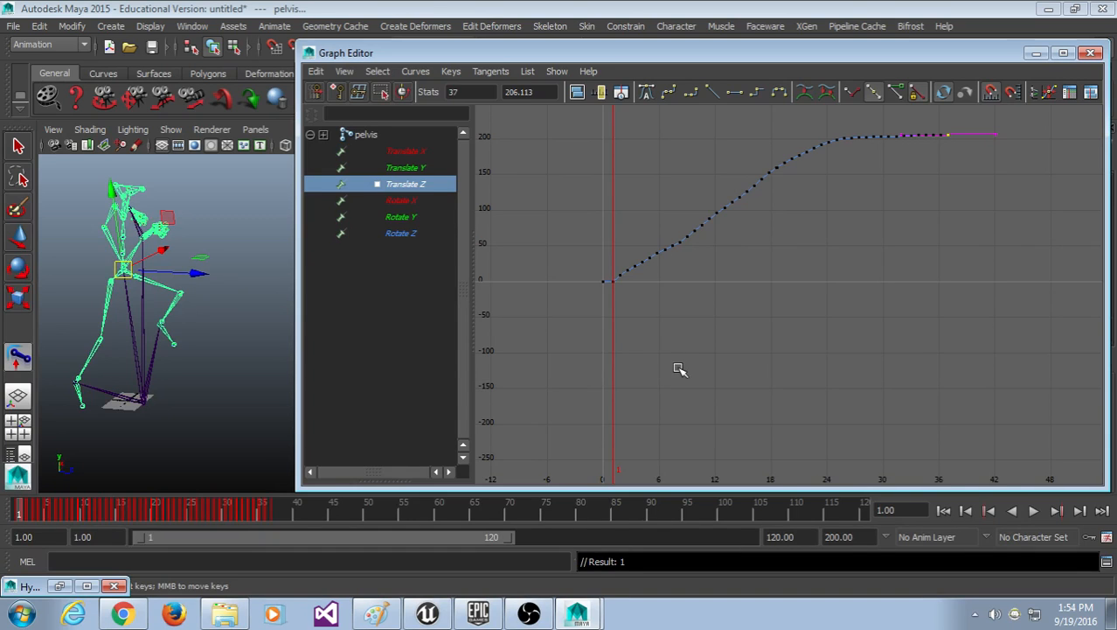
alt+middle_drag(714, 328, 709, 349)
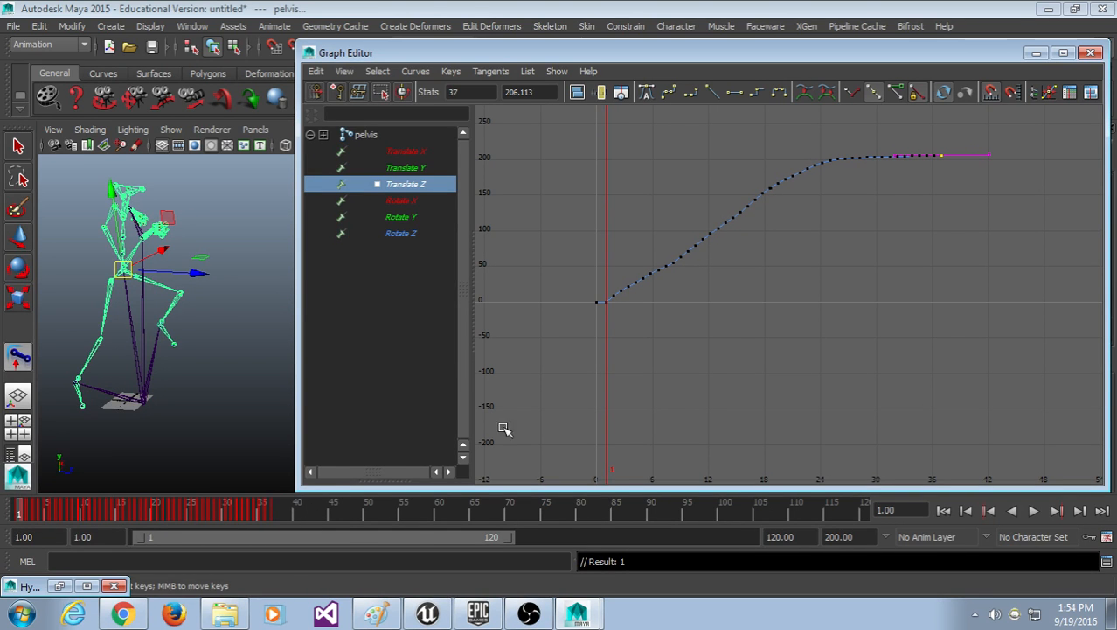
click(681, 345)
mouse_move(681, 337)
alt+middle_down()
mouse_move(719, 327)
mouse_move(702, 332)
alt+middle_up()
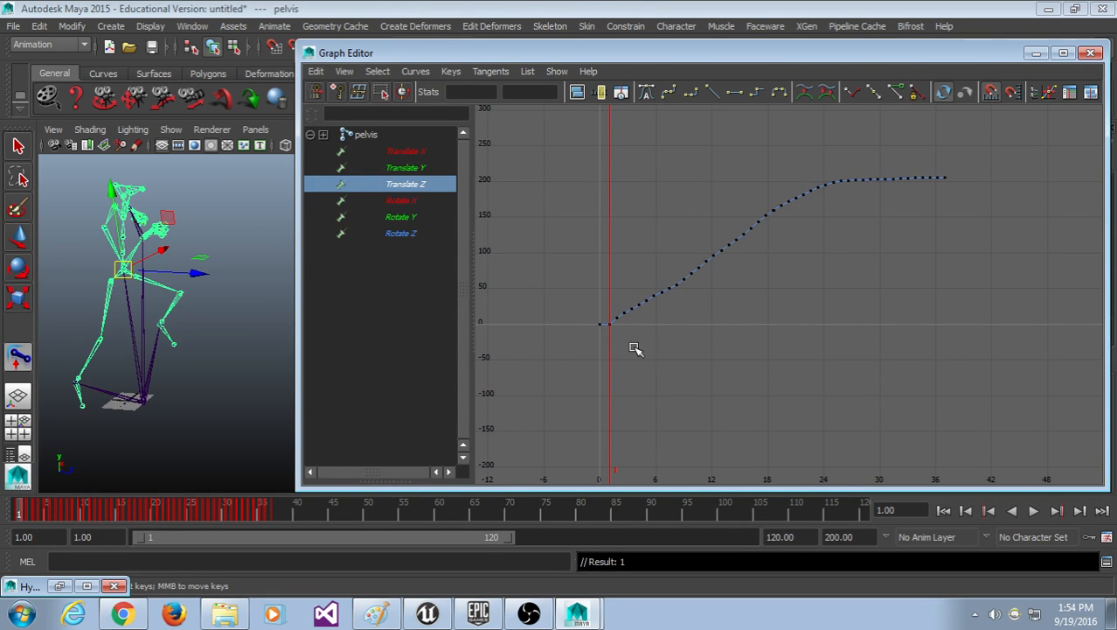
key(f)
alt+middle_drag(620, 340, 647, 392)
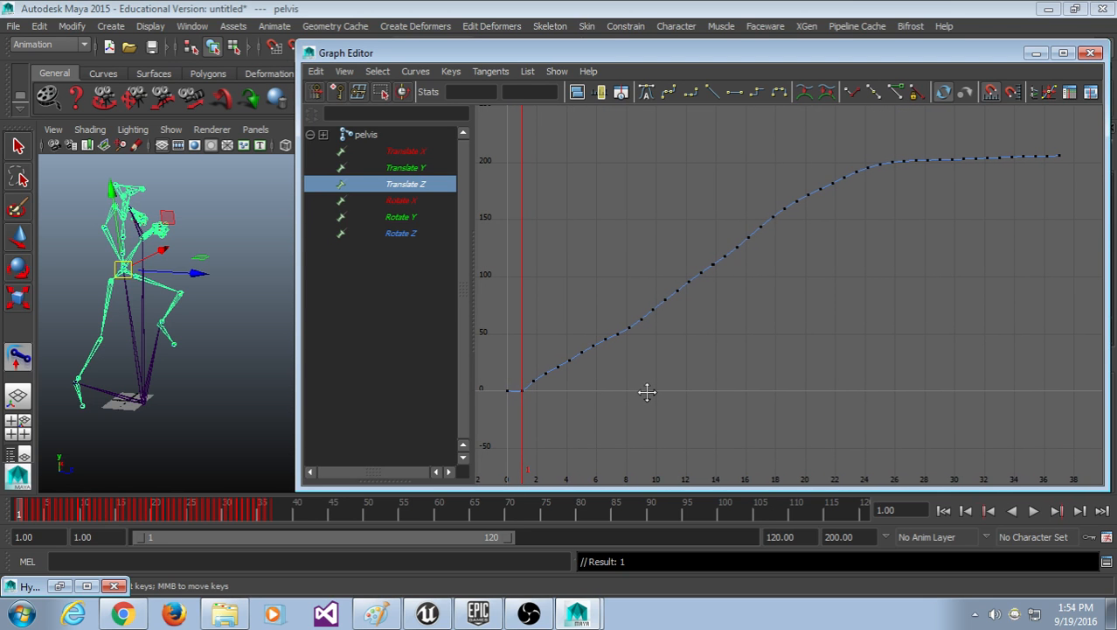
scroll(647, 393, down, 2)
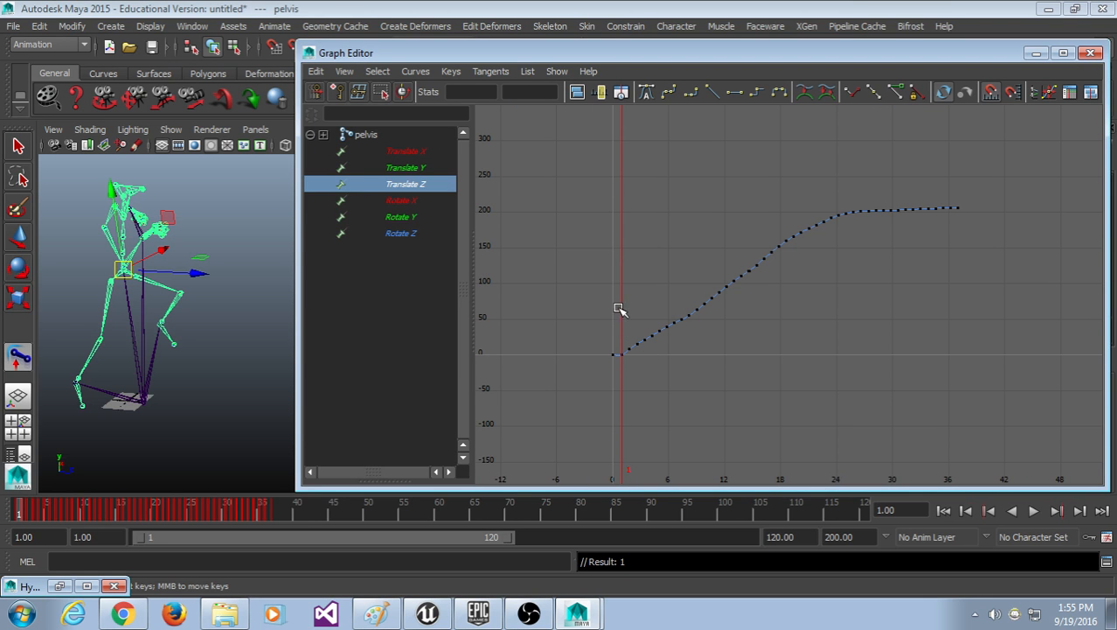
drag(615, 152, 1098, 376)
Step: Preview frames 1 to 6 of the pelvis motion and clear the selection
drag(66, 502, 20, 521)
click(691, 399)
mouse_move(21, 518)
mouse_down()
mouse_move(52, 511)
mouse_move(22, 508)
mouse_move(60, 521)
mouse_move(14, 517)
mouse_up()
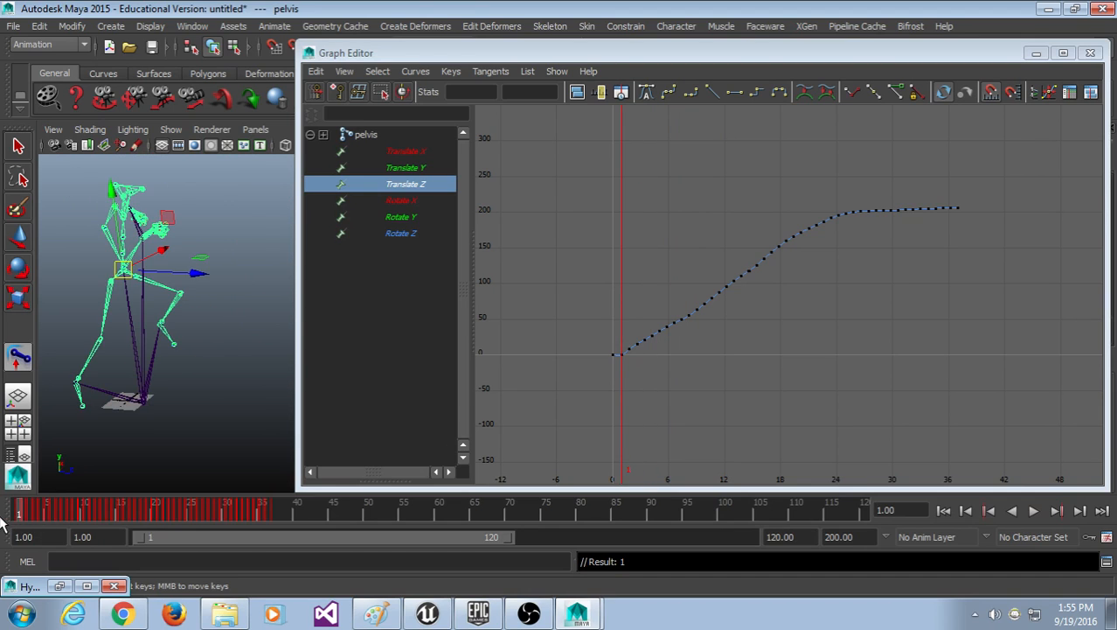
click(200, 388)
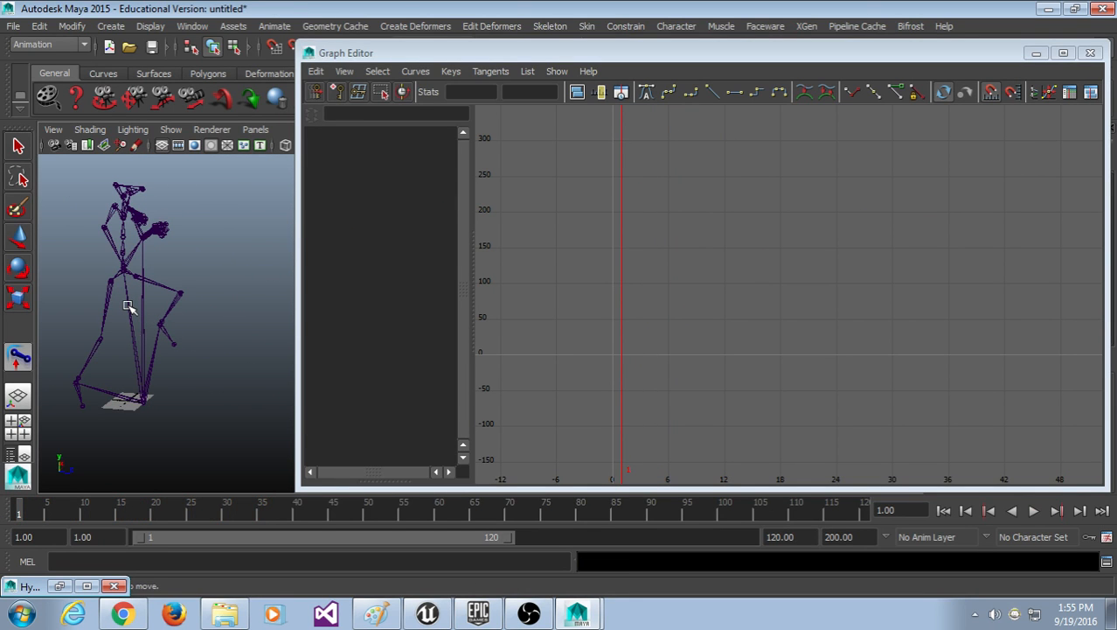
Step: Enlarge the Graph Editor, then box-select all 36 root Translate Z keys and delete them
drag(458, 53, 435, 38)
drag(51, 518, 17, 515)
drag(498, 367, 494, 512)
click(131, 311)
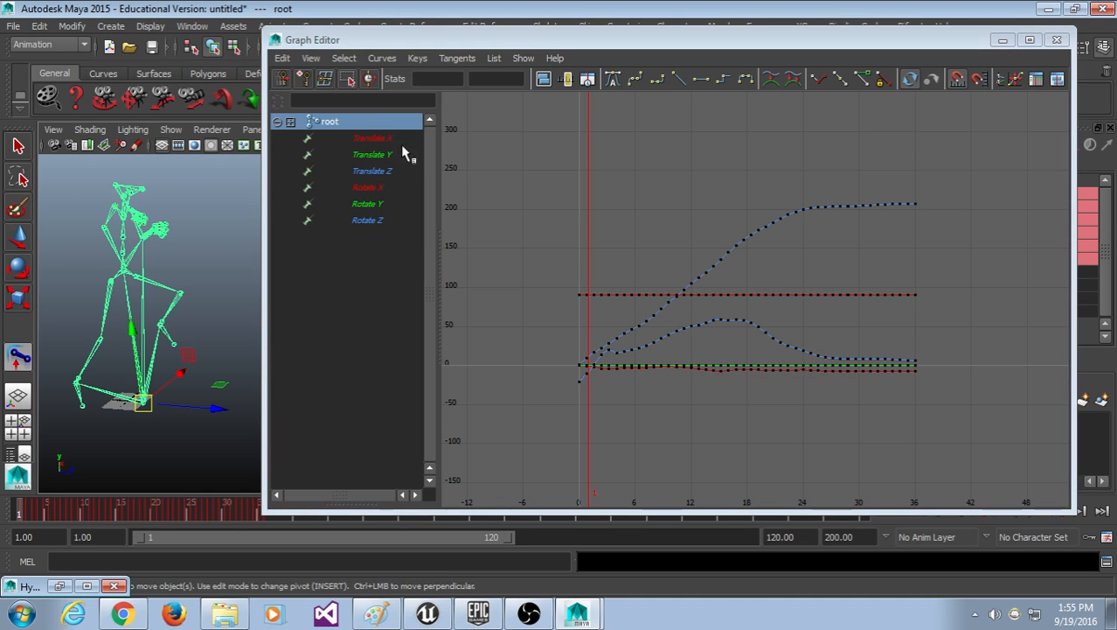
click(391, 171)
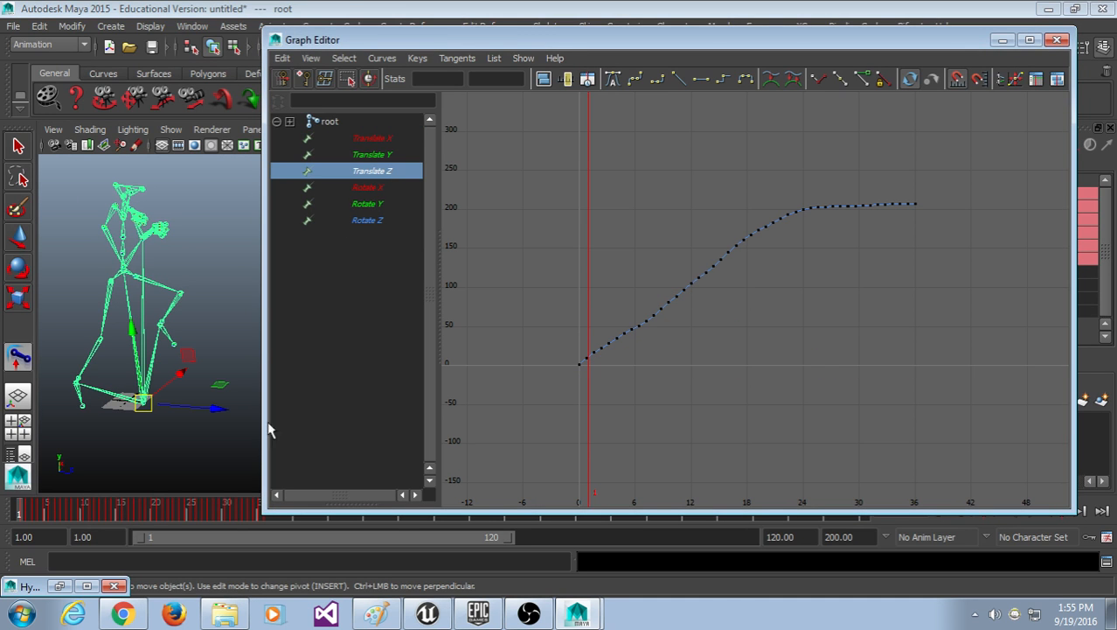
drag(203, 513, 4, 508)
drag(998, 160, 529, 486)
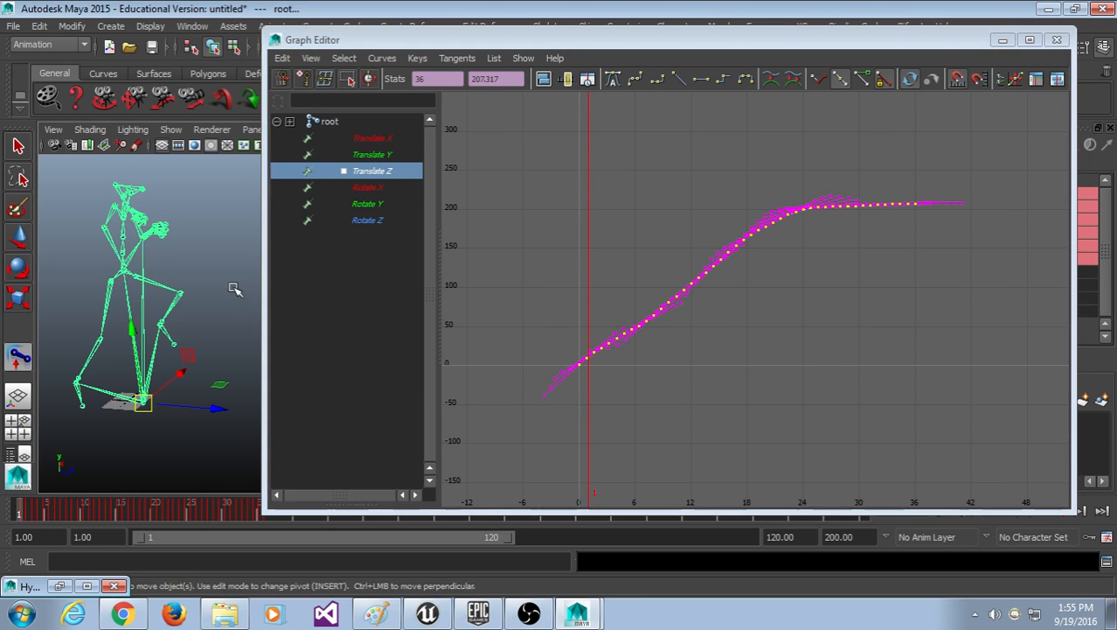
click(237, 287)
click(122, 286)
click(400, 180)
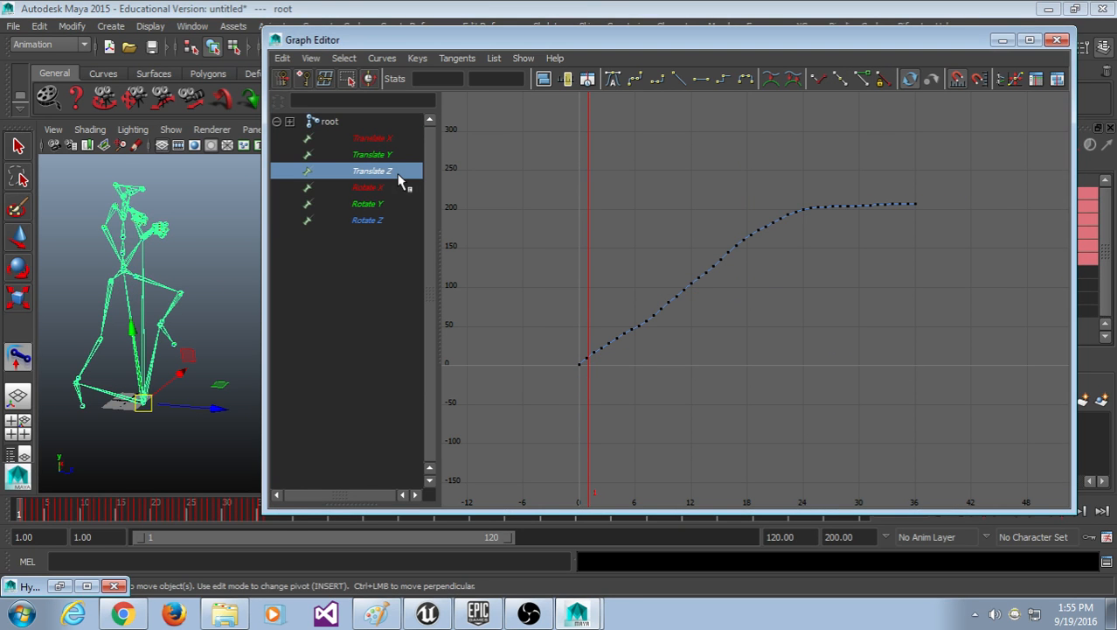
drag(1019, 148, 491, 463)
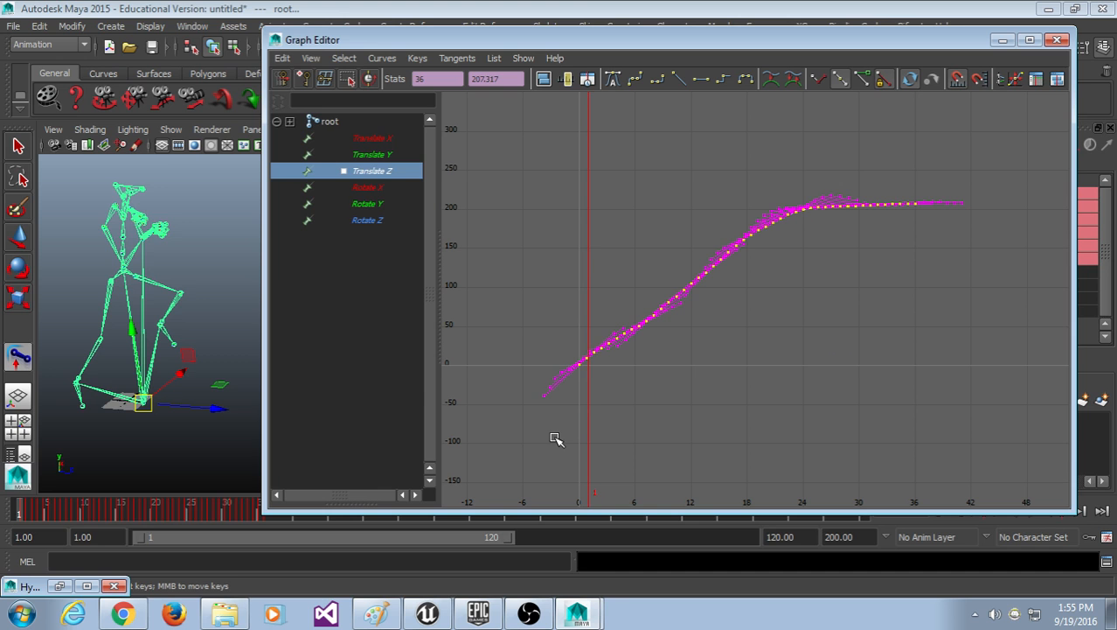
key(Delete)
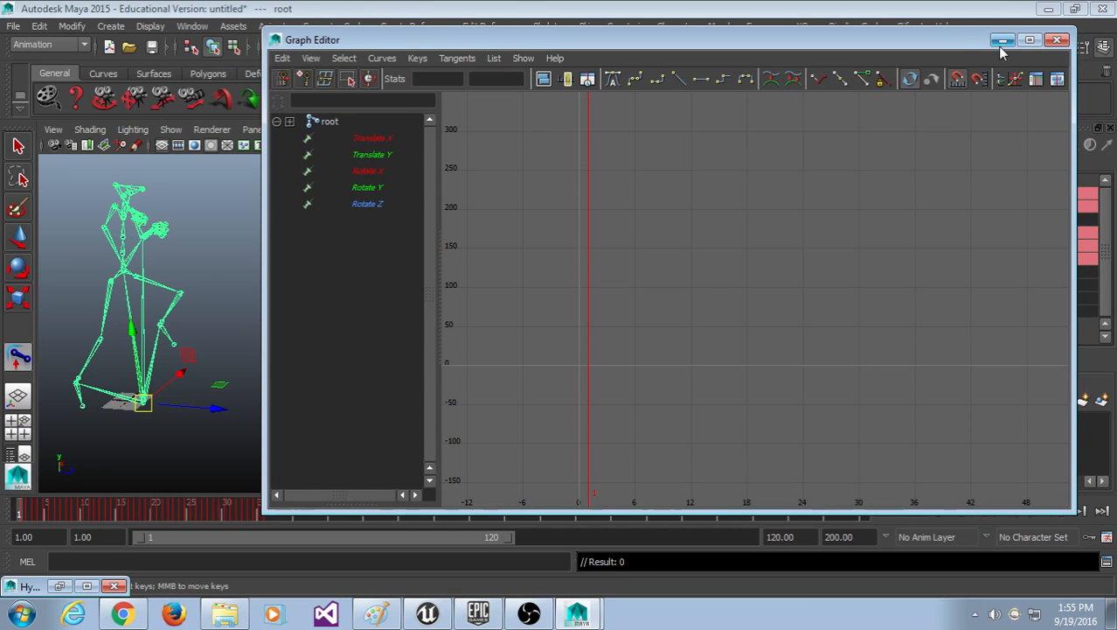
Step: Minimize the Graph Editor, then scrub and play the kick from frame 1
click(1000, 42)
drag(40, 517, 198, 619)
scroll(465, 445, down, 2)
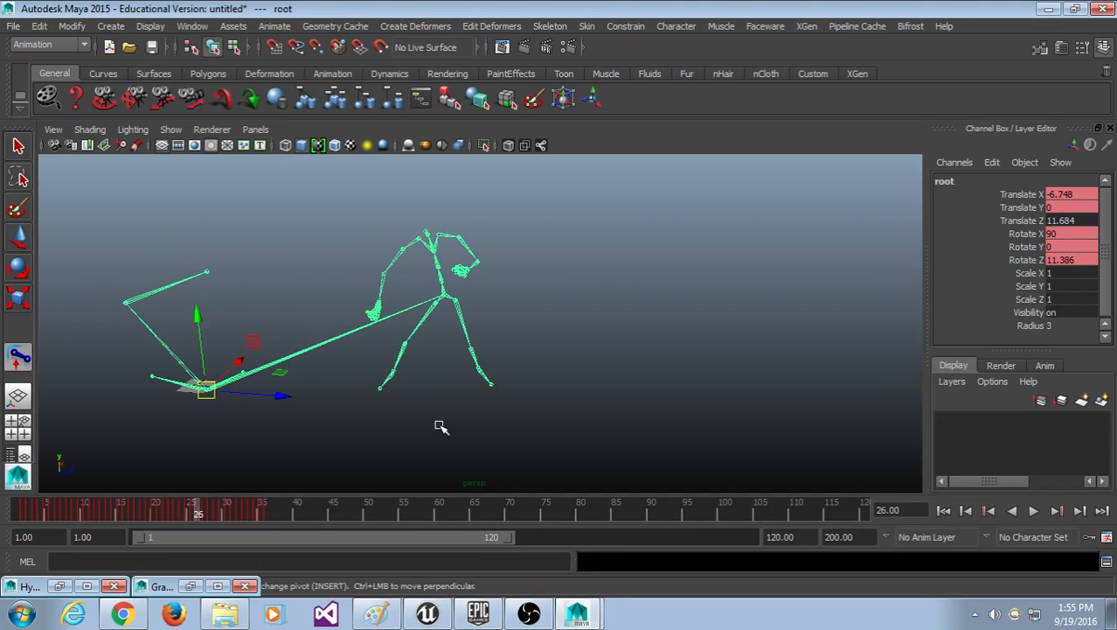
alt+middle_drag(442, 426, 509, 419)
drag(297, 510, 9, 512)
click(1034, 511)
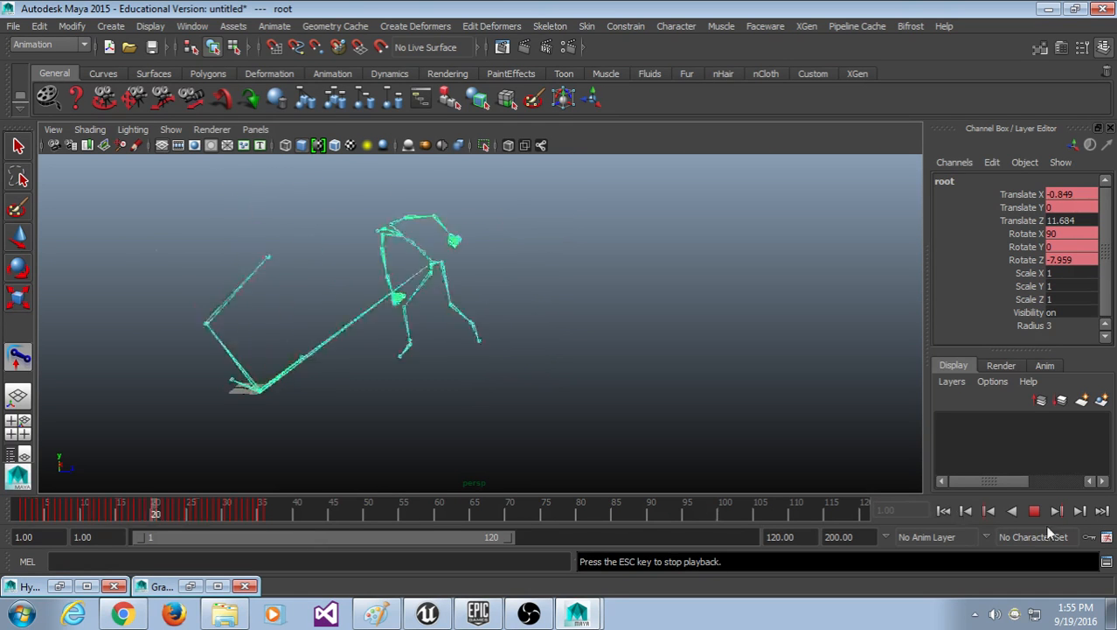
click(1034, 511)
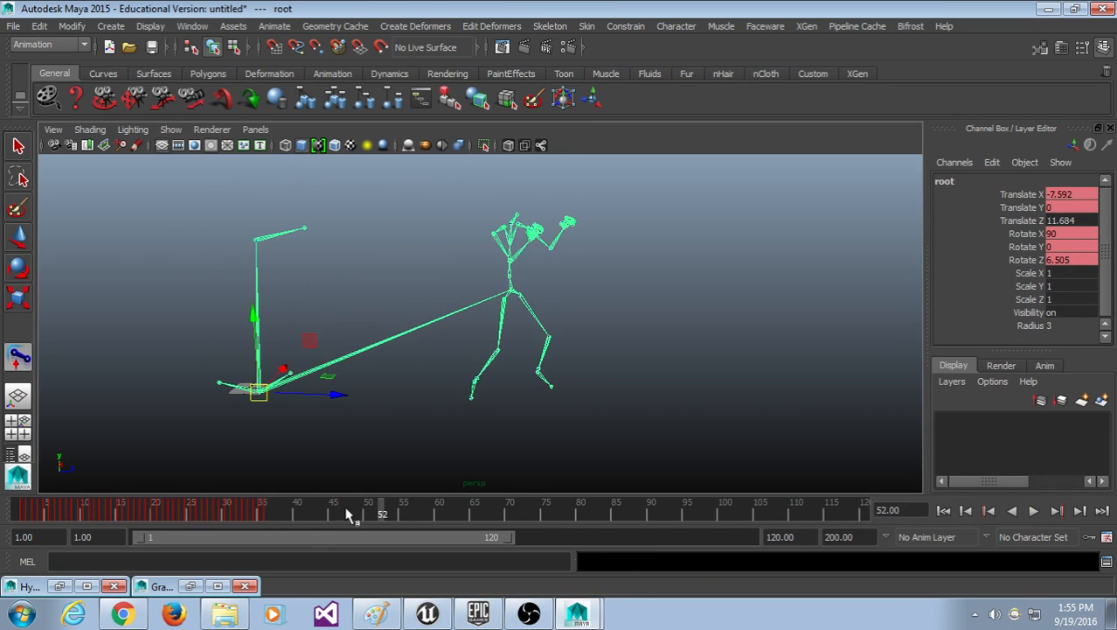
mouse_move(19, 505)
mouse_down()
mouse_move(102, 506)
mouse_move(202, 535)
mouse_move(240, 514)
mouse_move(127, 560)
mouse_up()
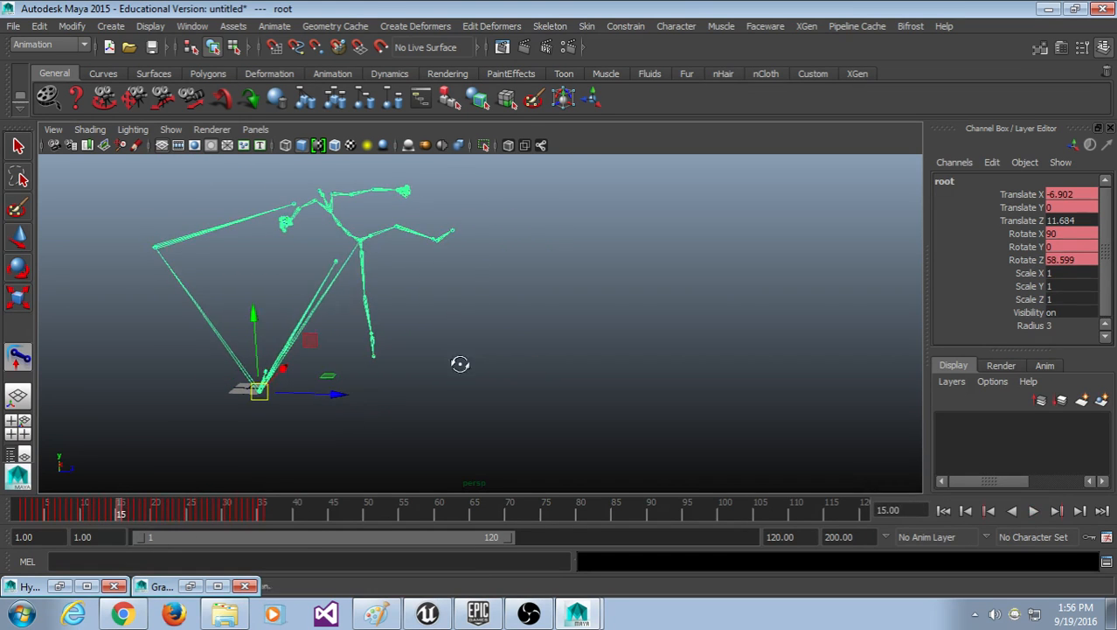
Step: Orbit around the skeleton, scrub frames 13 to 25, play the kick and select the root joint
alt+drag(459, 365, 312, 398)
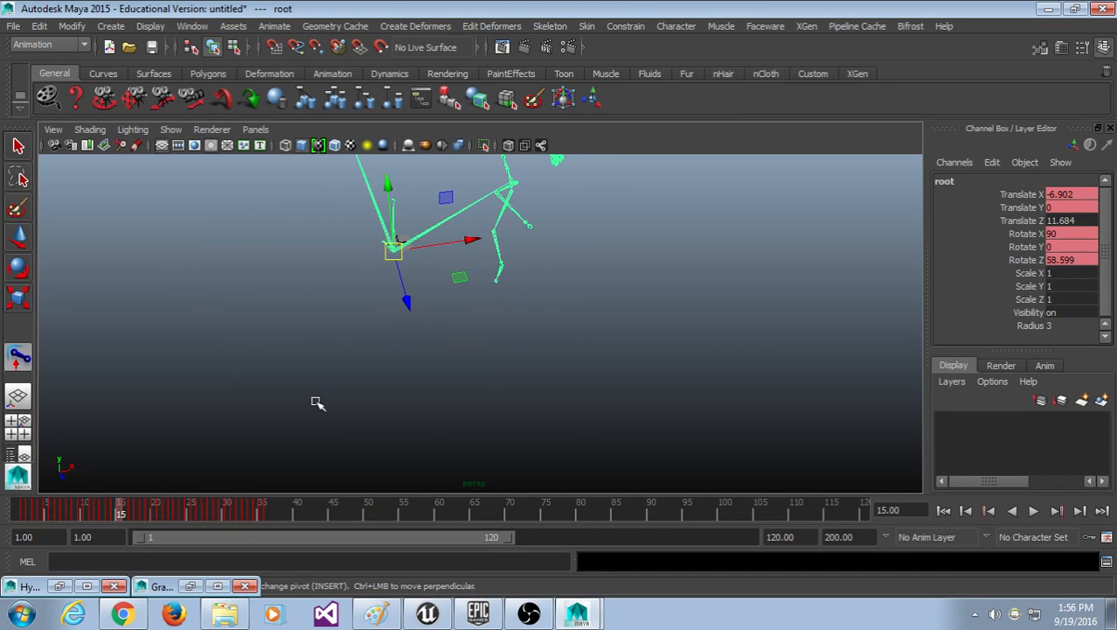
mouse_move(263, 506)
mouse_down()
mouse_move(24, 489)
mouse_move(184, 538)
mouse_move(99, 541)
mouse_move(188, 552)
mouse_move(7, 568)
mouse_up()
alt+drag(367, 279, 565, 229)
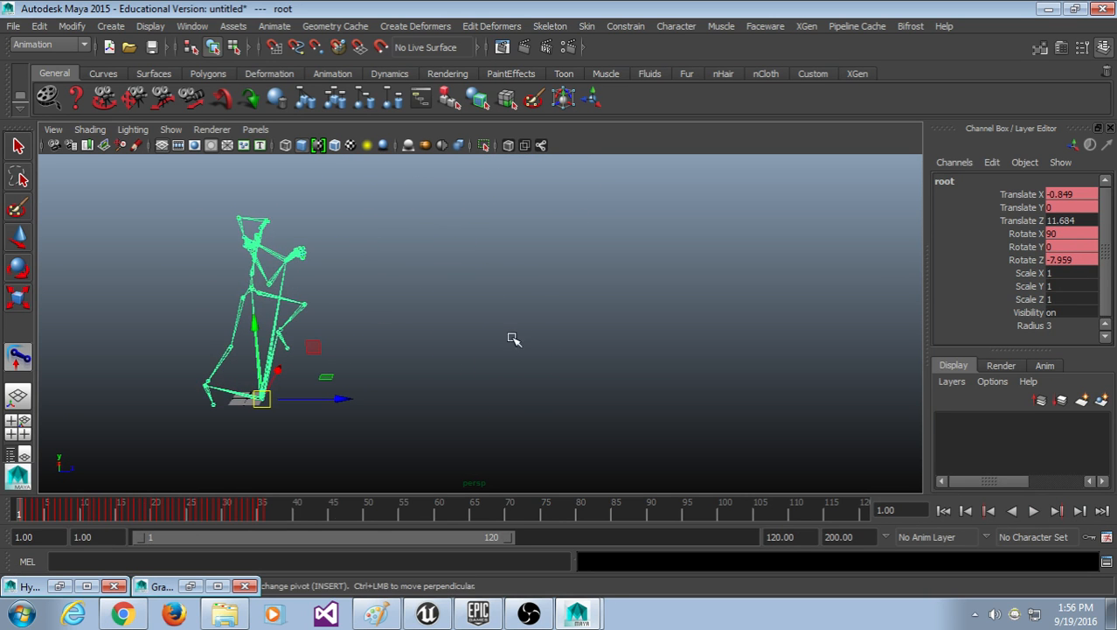
key(alt+v)
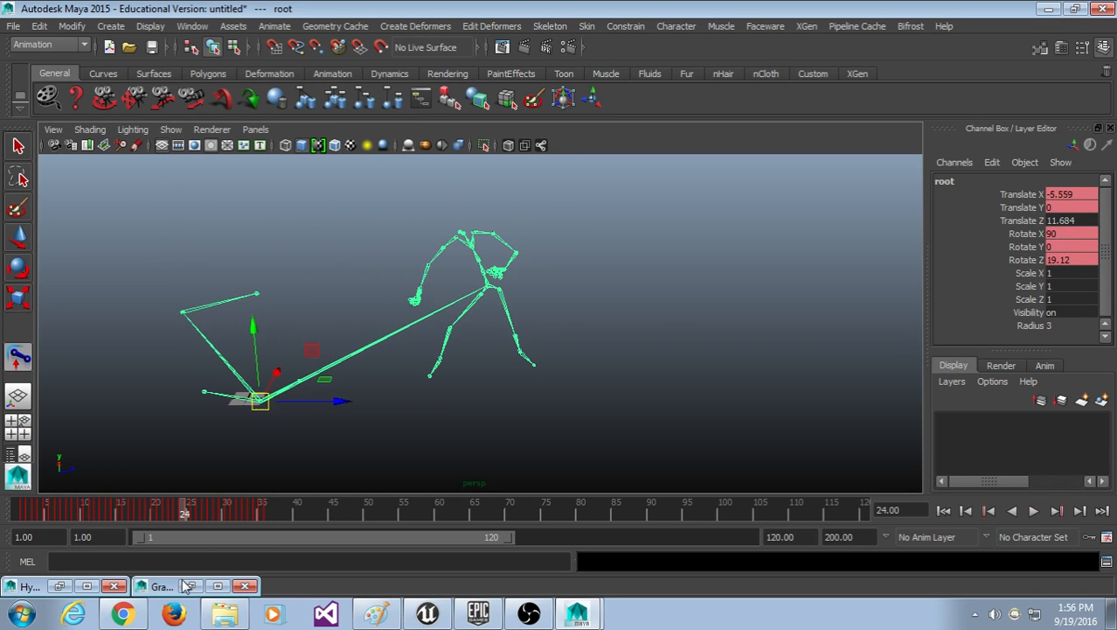
key(alt+v)
click(350, 394)
click(338, 365)
Step: Play the kick up to frame 20, jump back to frame 1 and restore the Graph Editor
key(alt+v)
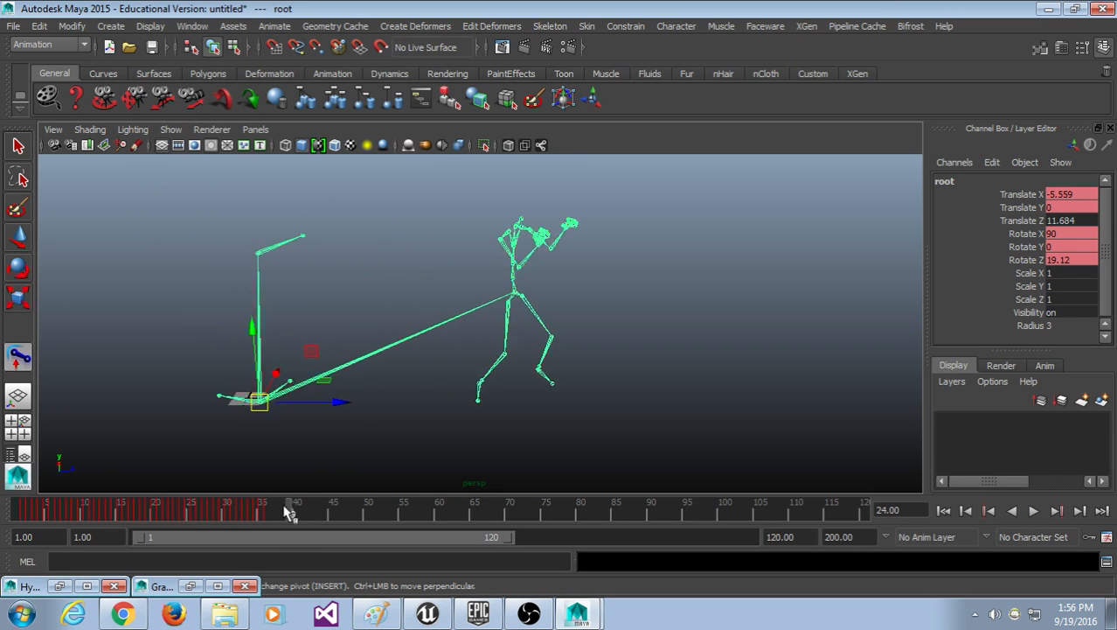
key(alt+v)
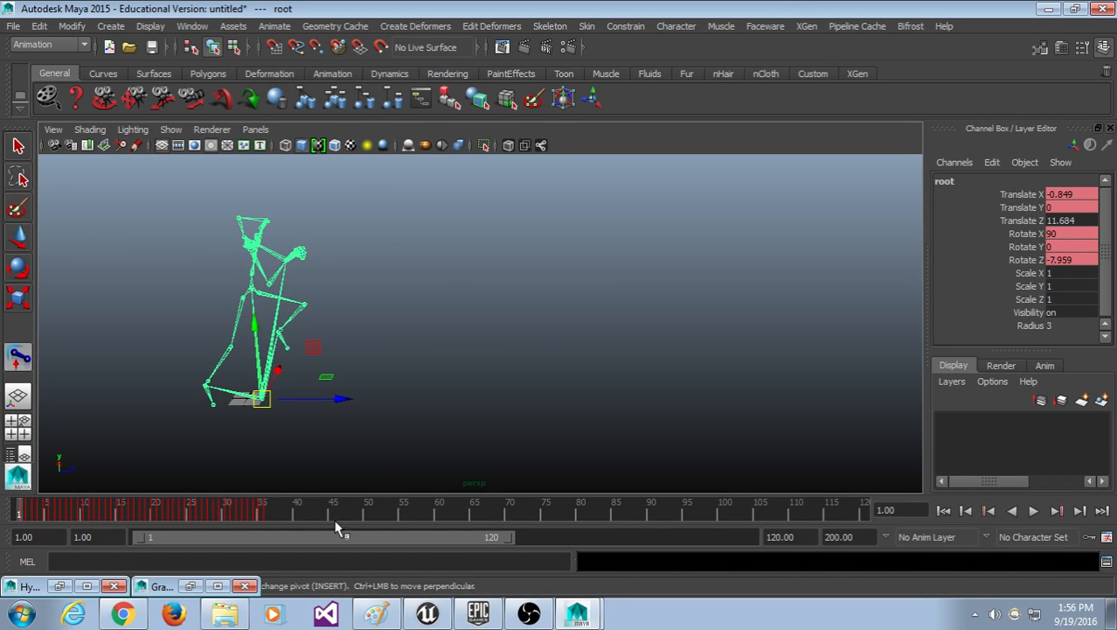
key(alt+v)
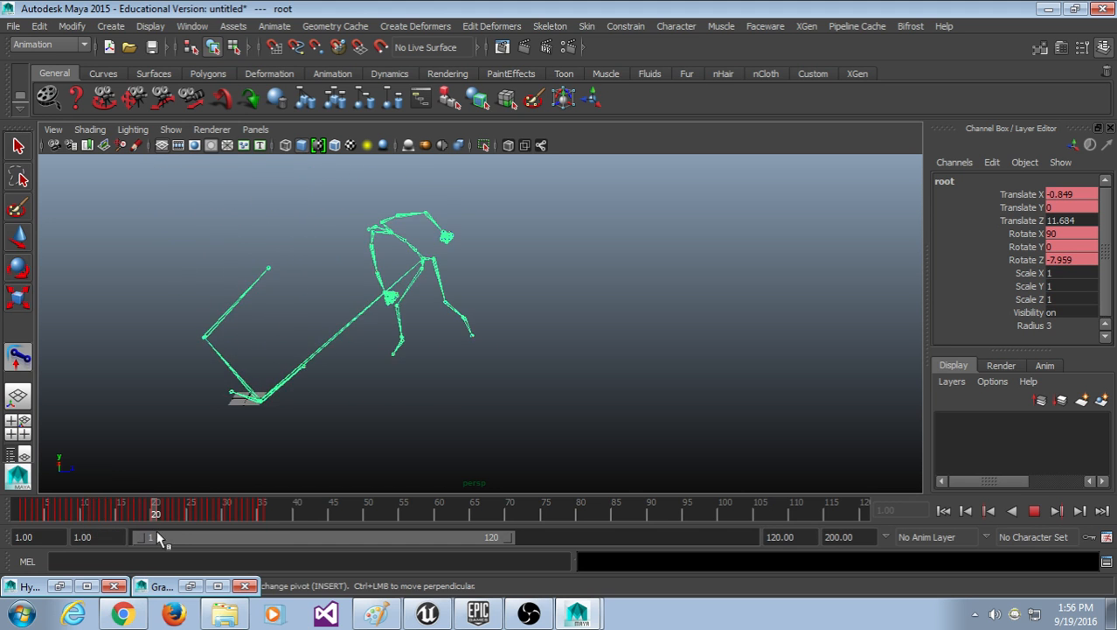
key(alt+v)
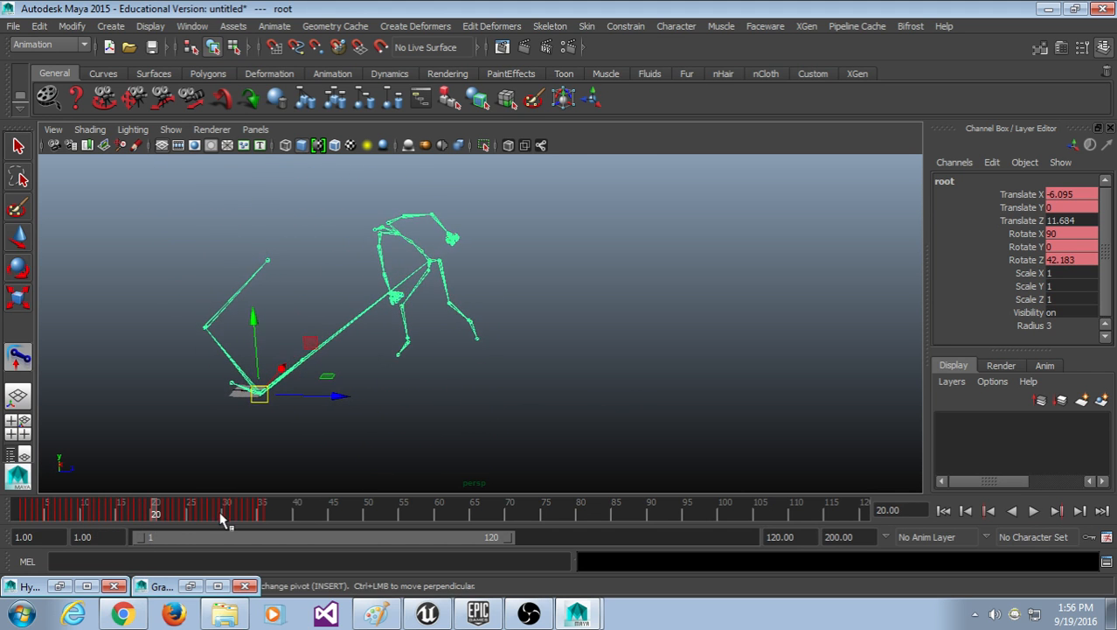
key(alt+shift+v)
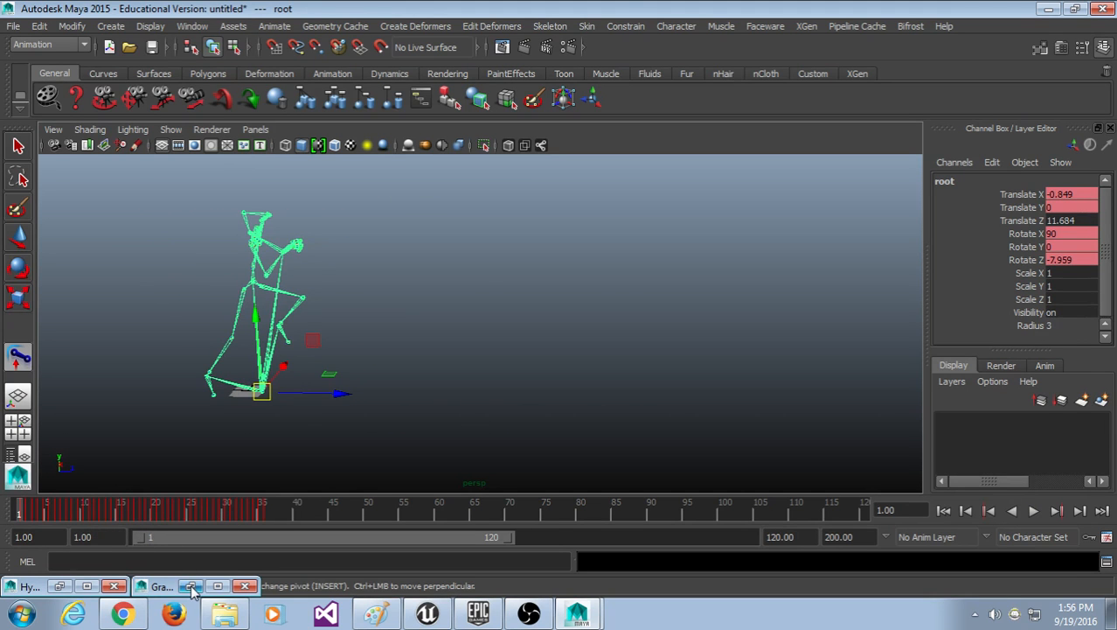
click(192, 586)
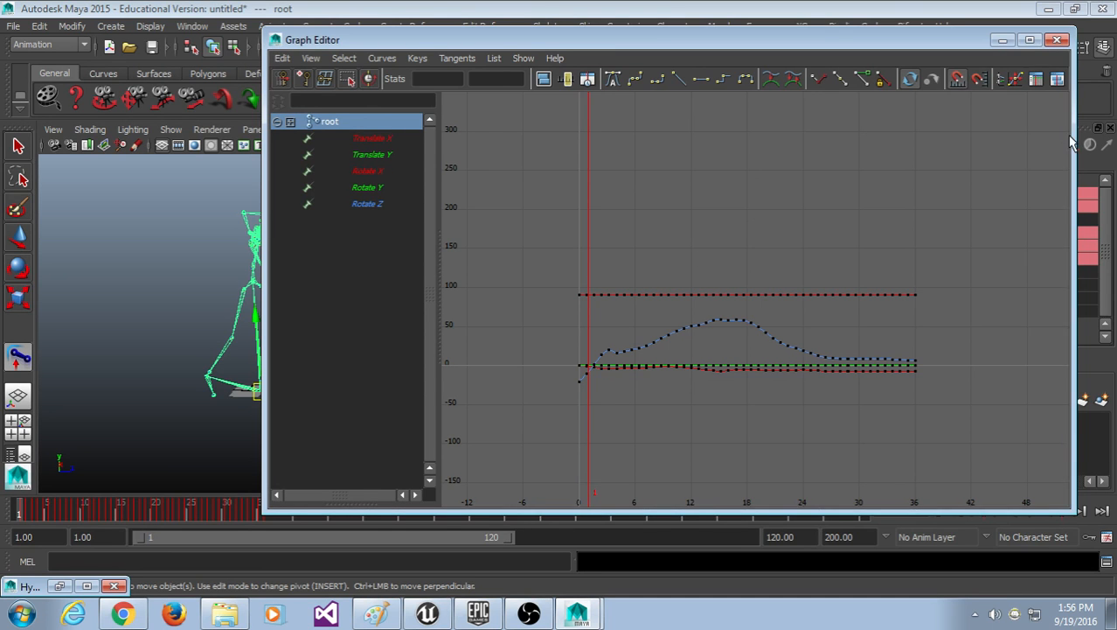
drag(1072, 143, 1025, 358)
drag(934, 173, 400, 582)
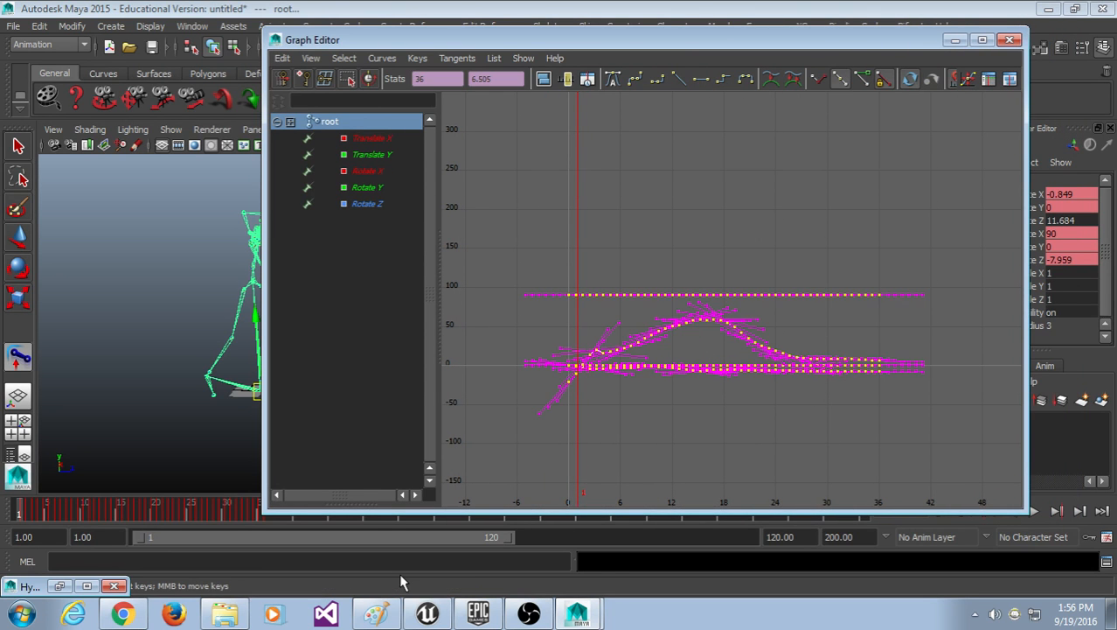
key(Delete)
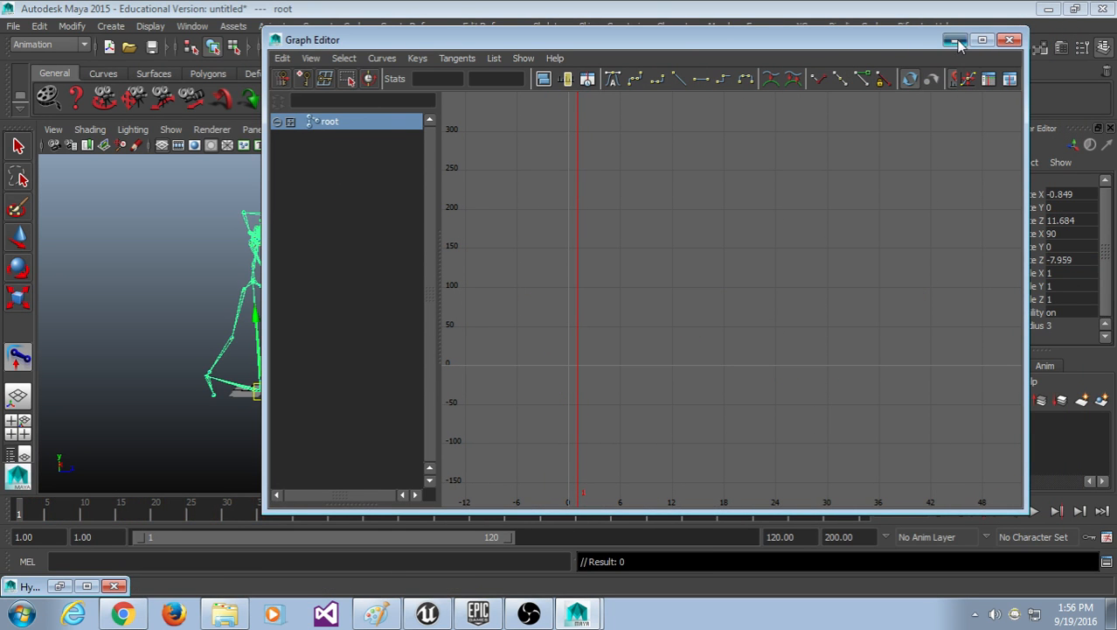
click(955, 40)
key(alt+v)
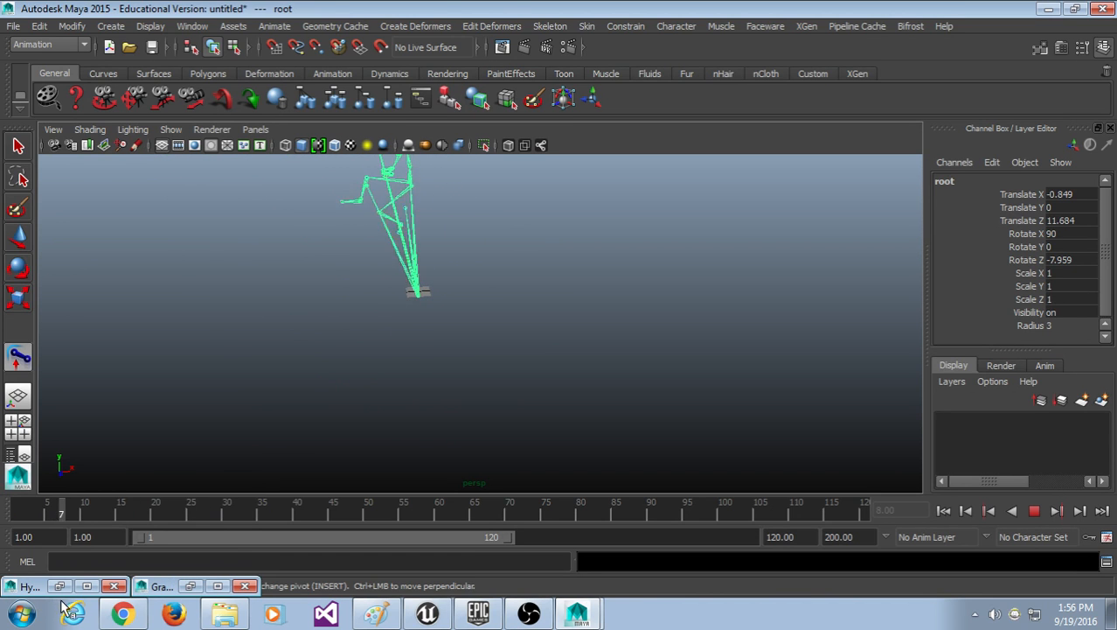
key(ctrl+z)
key(ctrl+z)
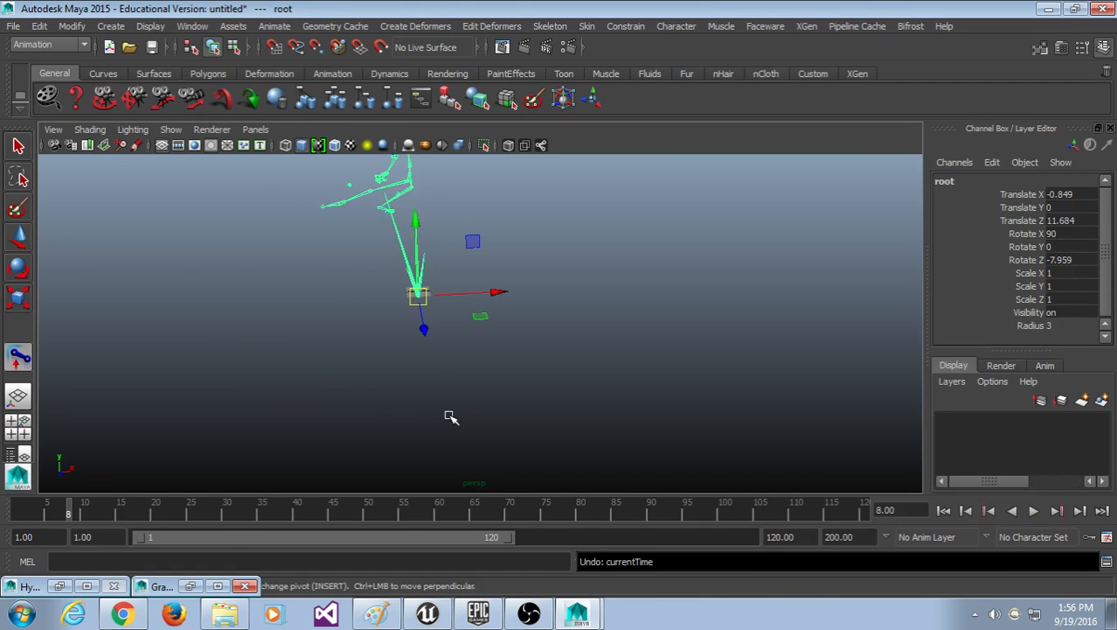
key(ctrl+z)
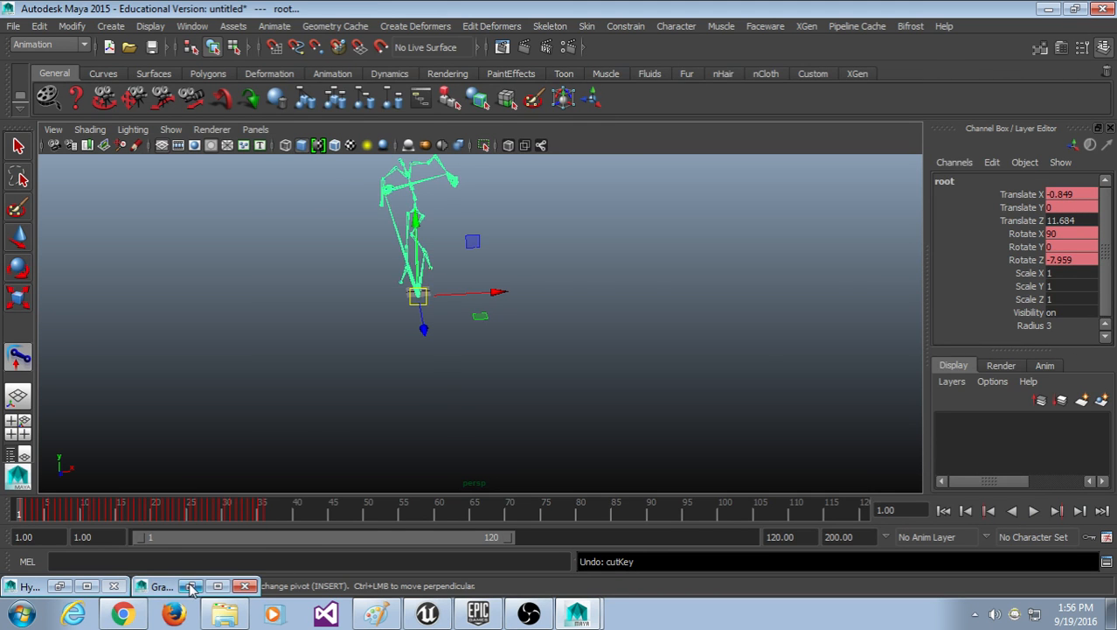
click(191, 585)
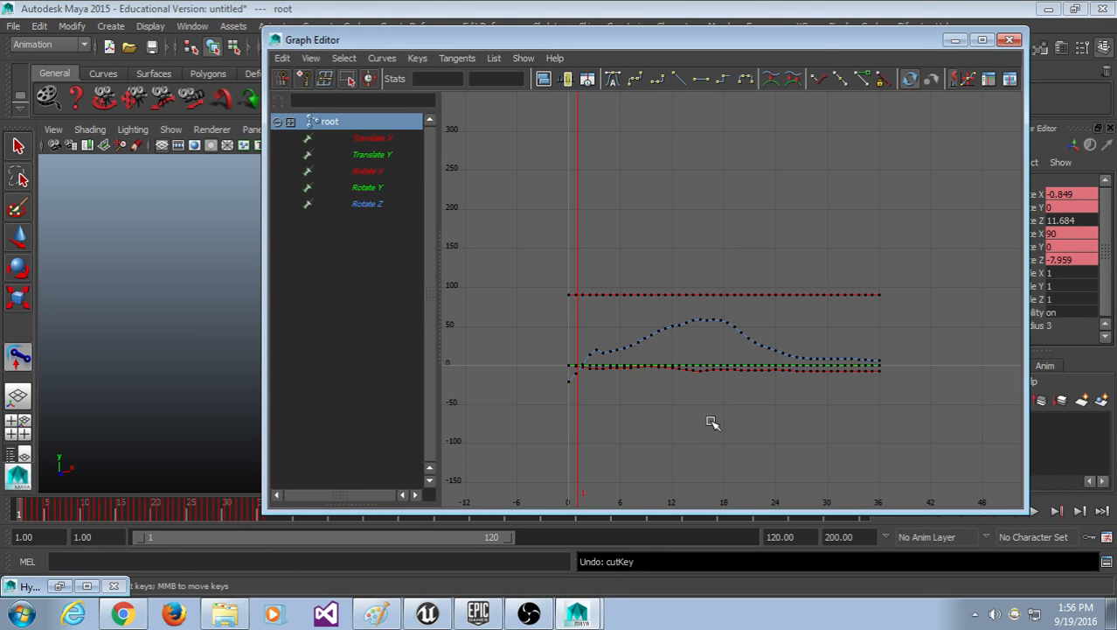
Step: Frame the graph and view the root's Rotate Y, Rotate Z, then all curves
scroll(711, 422, up, 4)
scroll(712, 421, down, 2)
alt+middle_drag(712, 420, 737, 329)
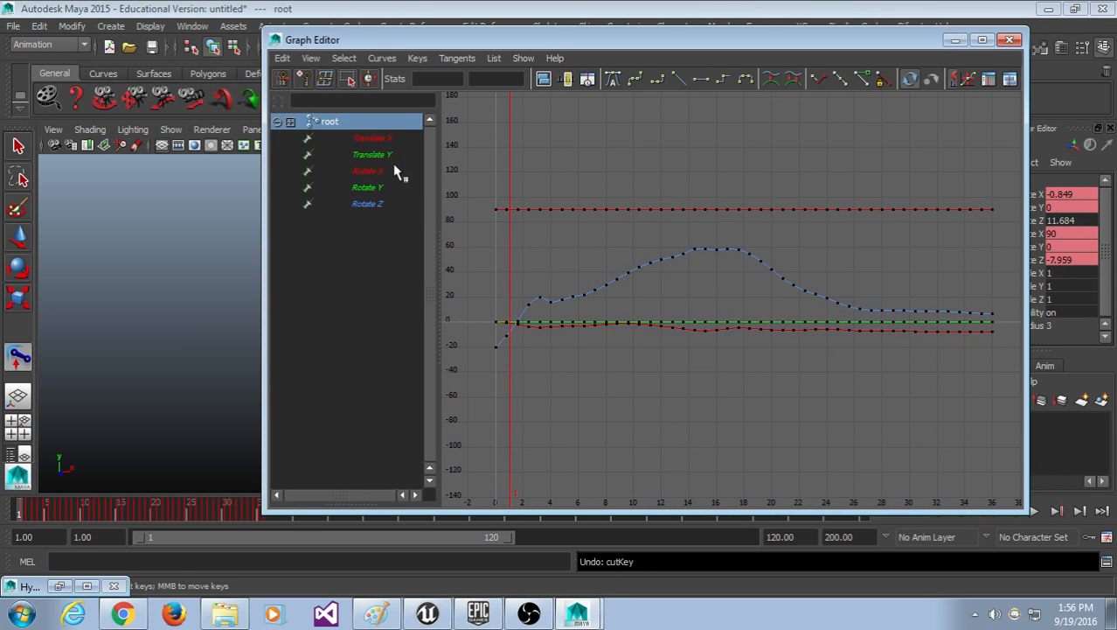
click(390, 187)
click(388, 203)
scroll(648, 369, down, 3)
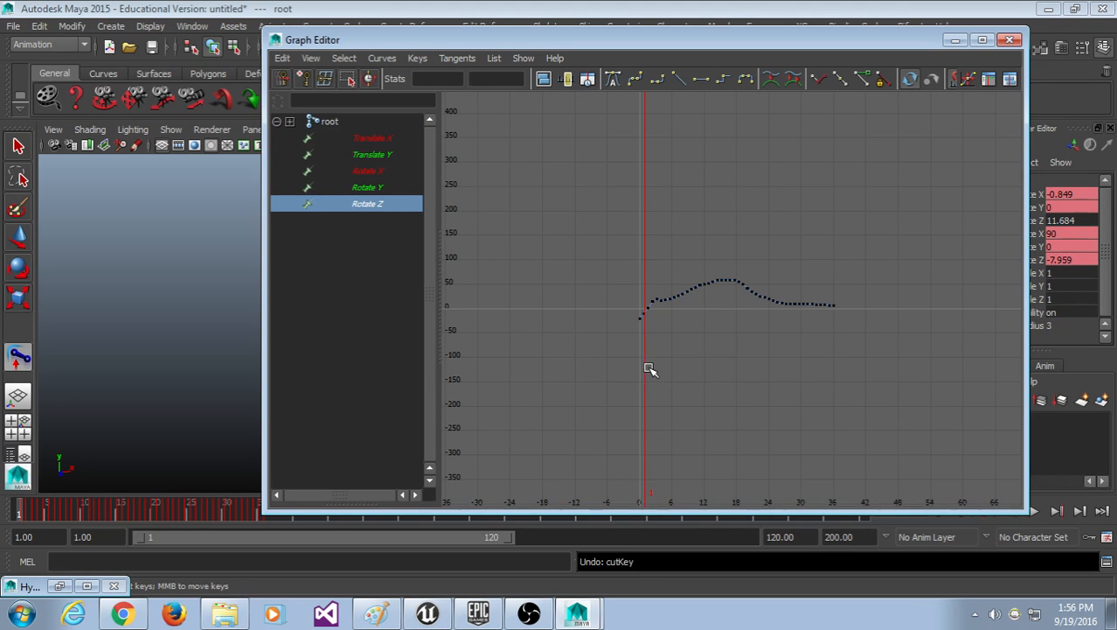
scroll(736, 351, up, 2)
alt+middle_drag(736, 352, 708, 354)
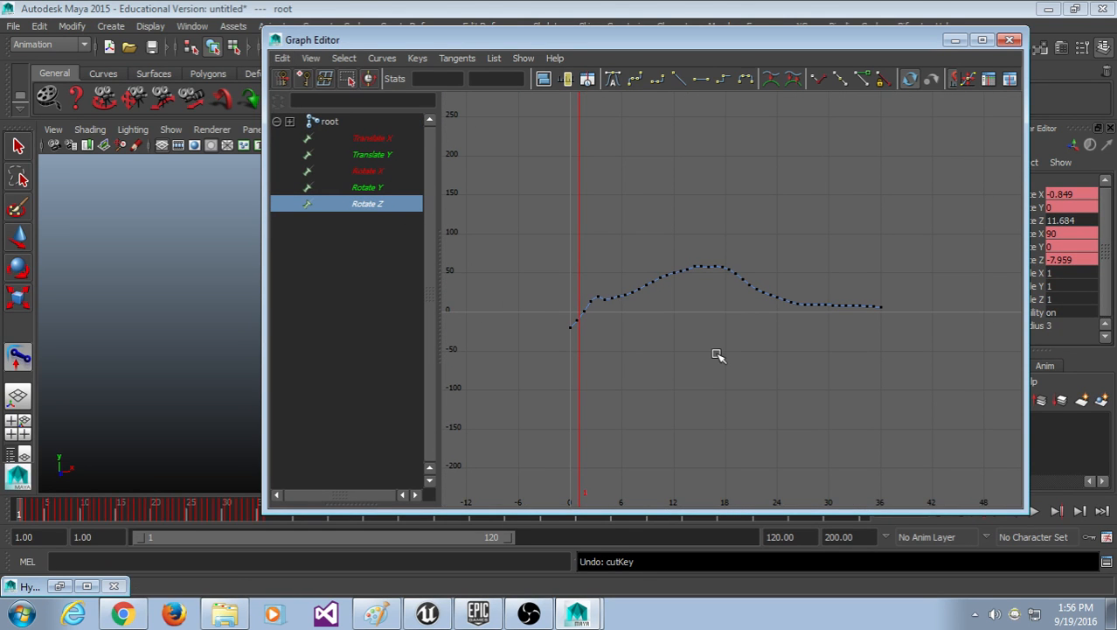
click(382, 127)
scroll(643, 376, up, 4)
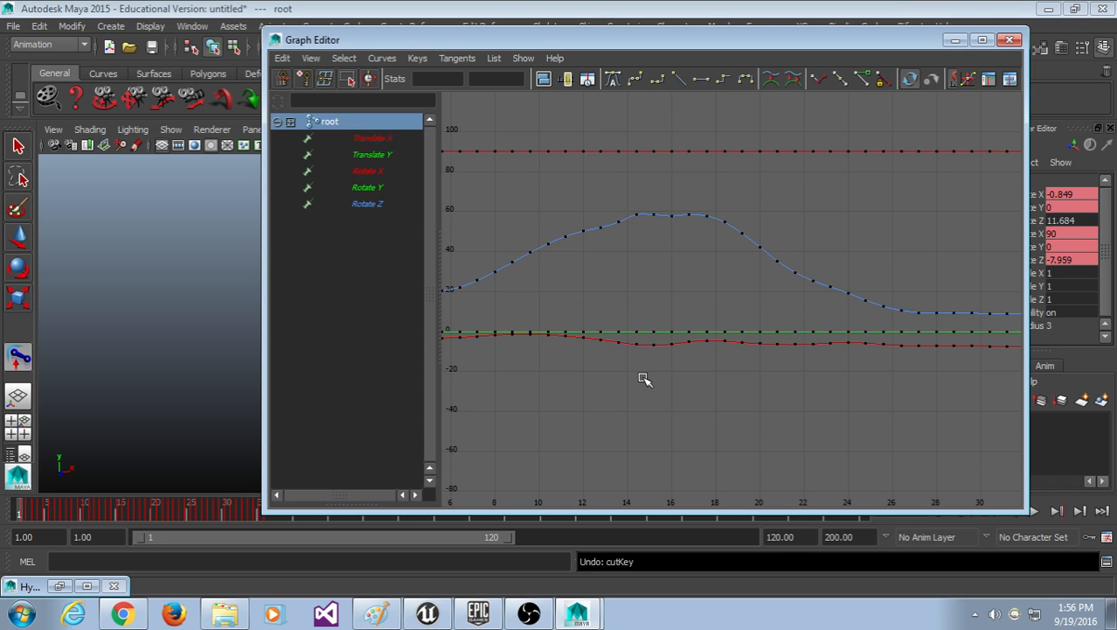
scroll(644, 376, down, 4)
Step: Isolate the root's Translate Y, Rotate X, Rotate Y and Rotate Z curves in turn
click(389, 171)
click(384, 125)
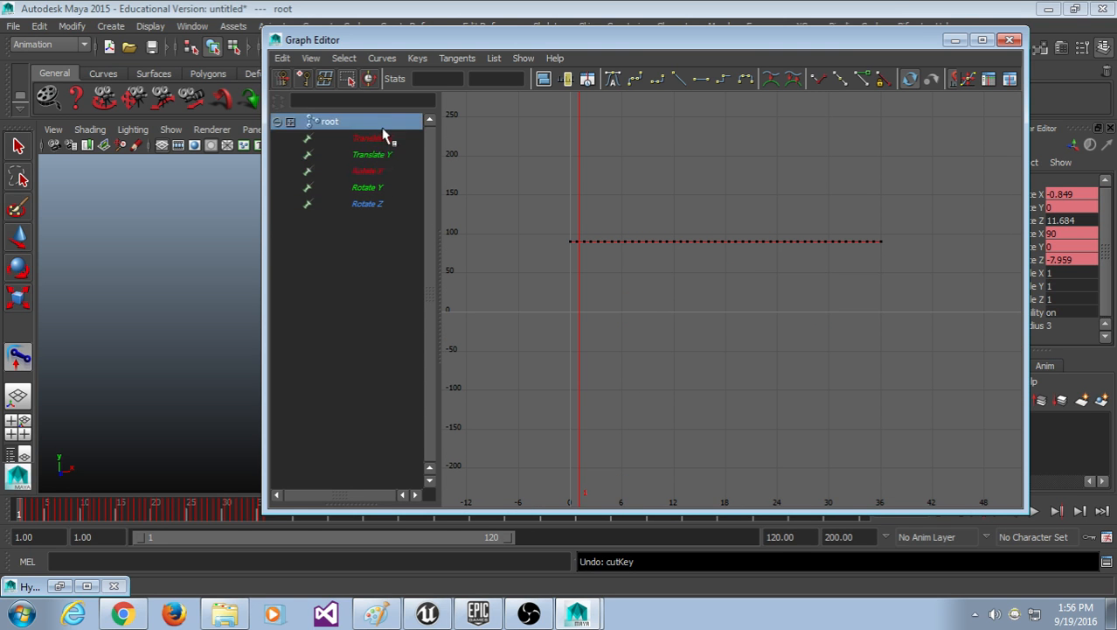
scroll(620, 416, up, 3)
scroll(624, 422, down, 5)
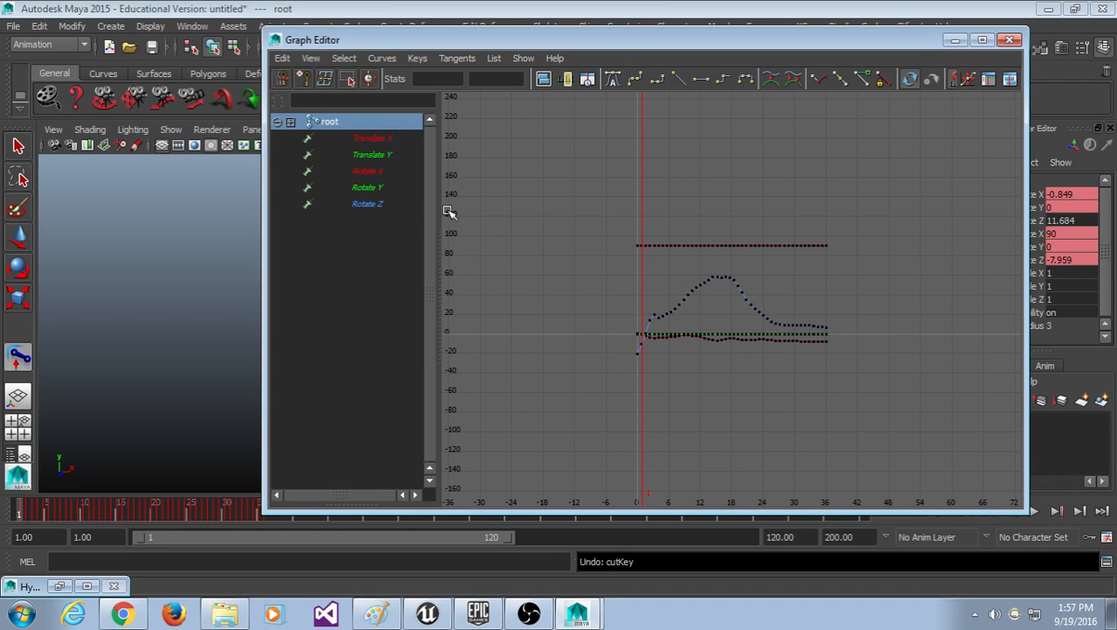
click(376, 155)
click(387, 170)
click(389, 185)
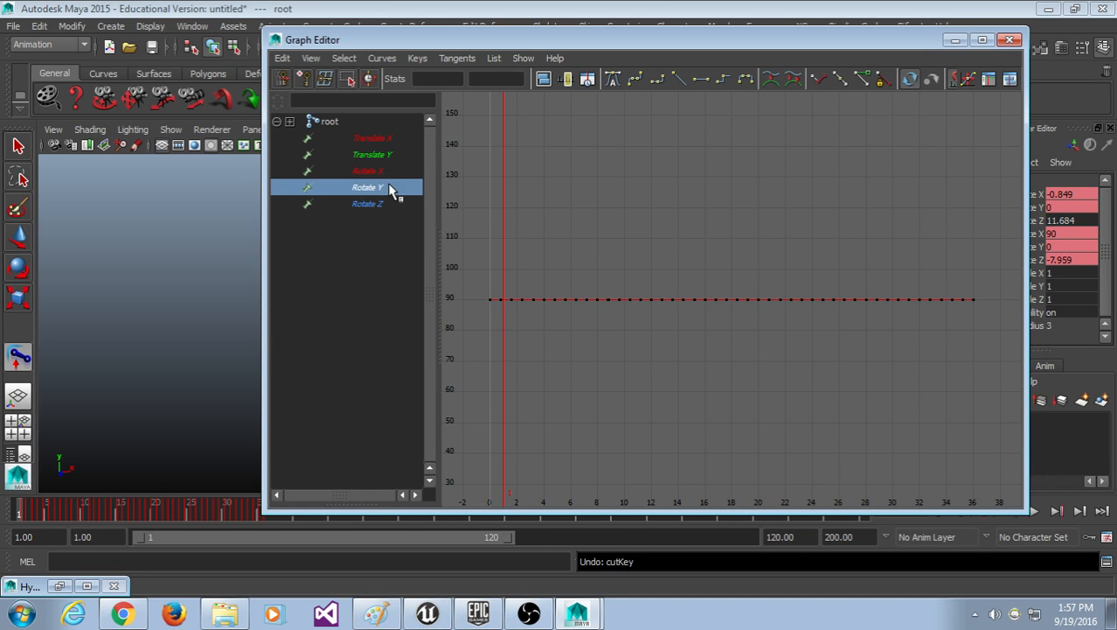
click(390, 204)
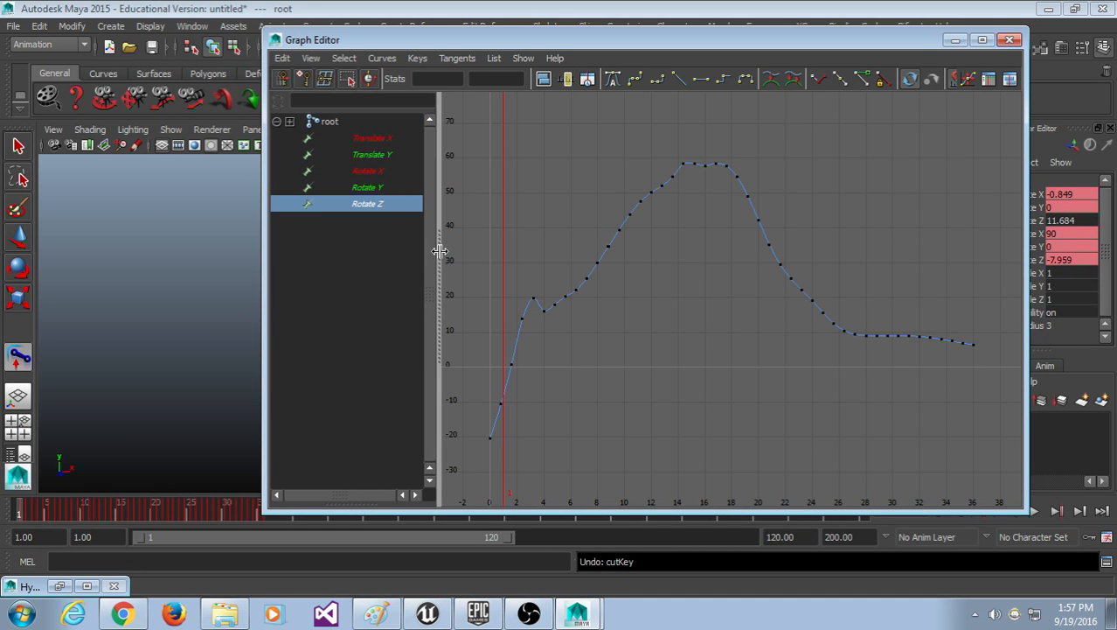
scroll(466, 240, down, 5)
Step: Select all 36 root Rotate Z keys and copy them
drag(529, 132, 933, 464)
click(826, 425)
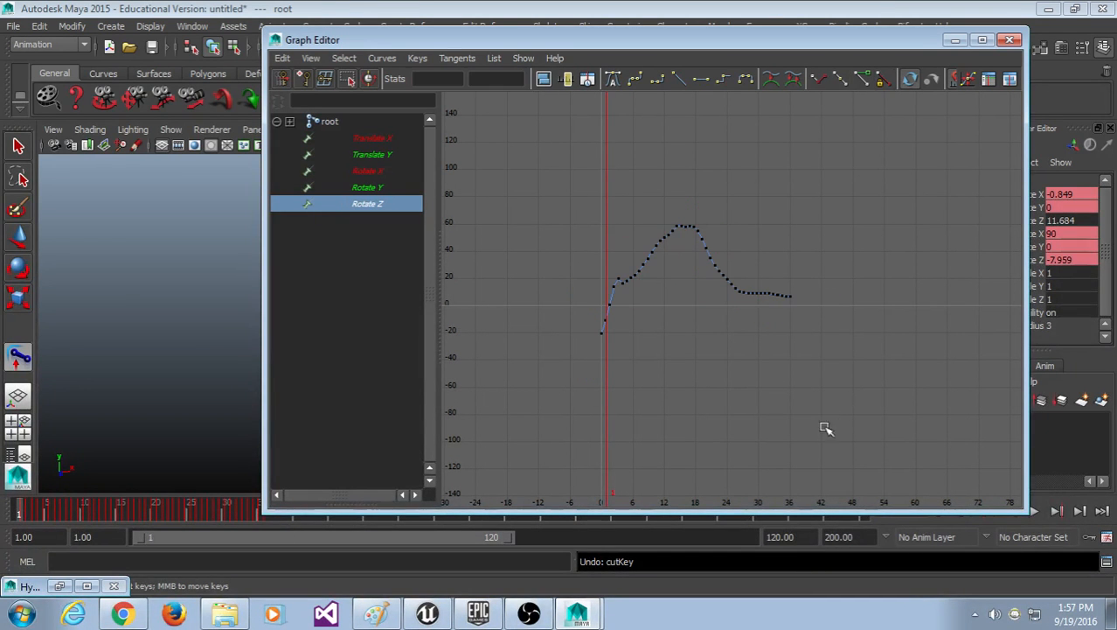
drag(542, 98, 826, 364)
click(281, 58)
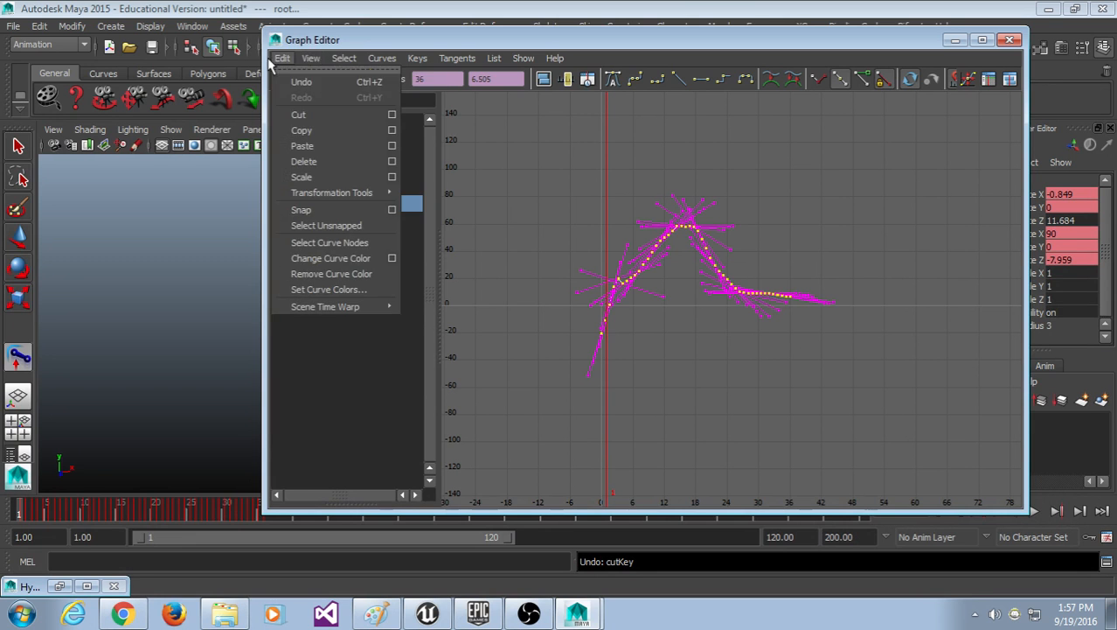
click(309, 130)
Step: Move the Graph Editor aside and select the pelvis joint in the viewport
drag(310, 41, 456, 39)
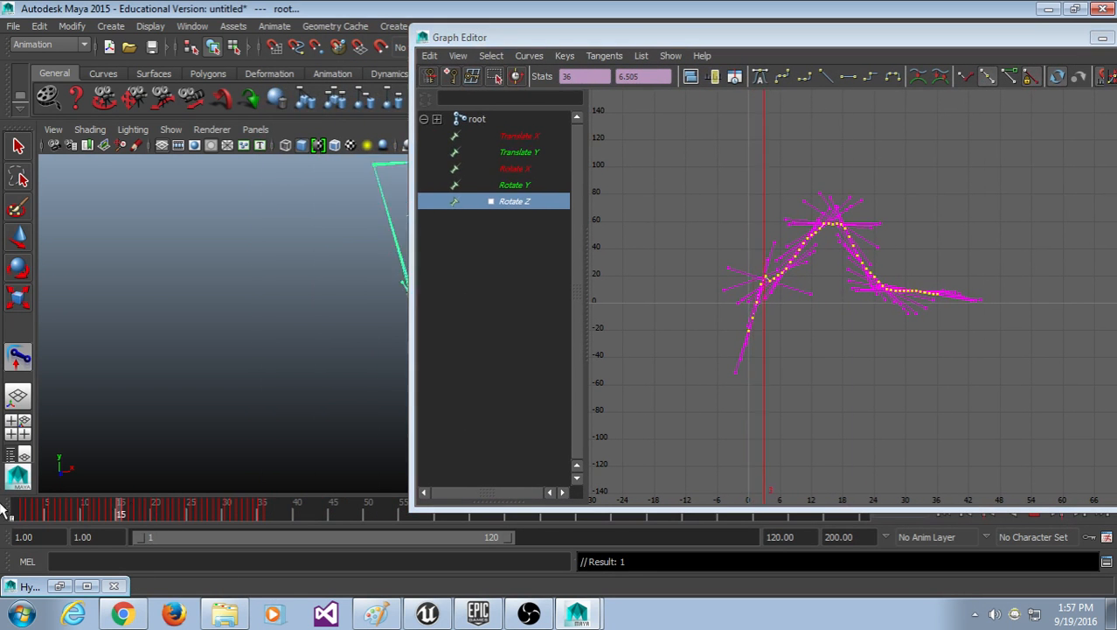
alt+drag(386, 292, 340, 351)
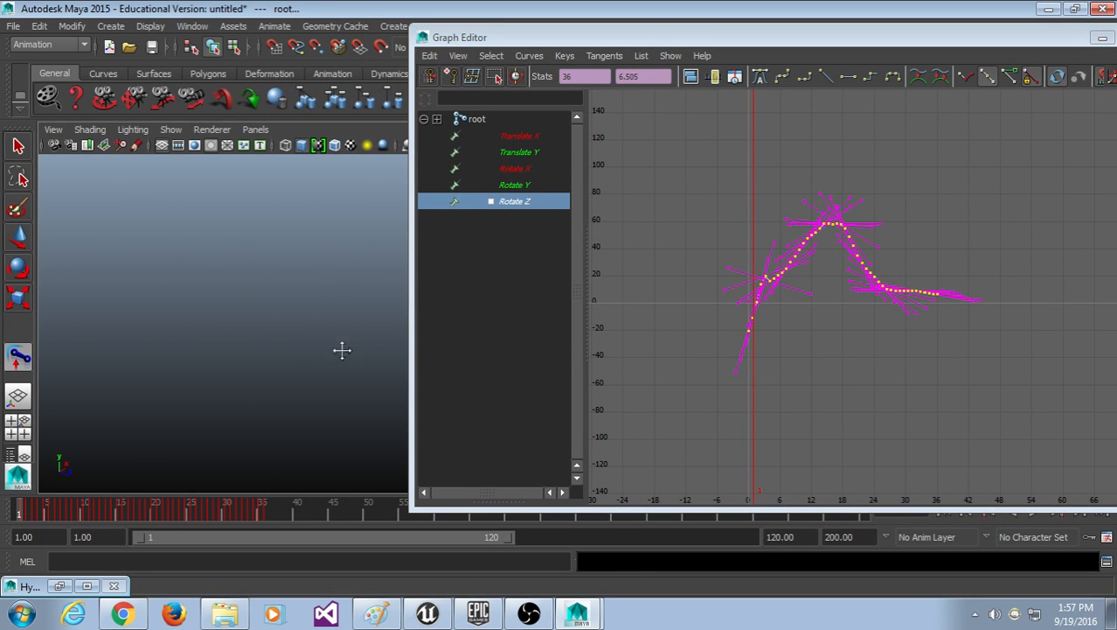
alt+middle_drag(341, 349, 467, 284)
click(277, 225)
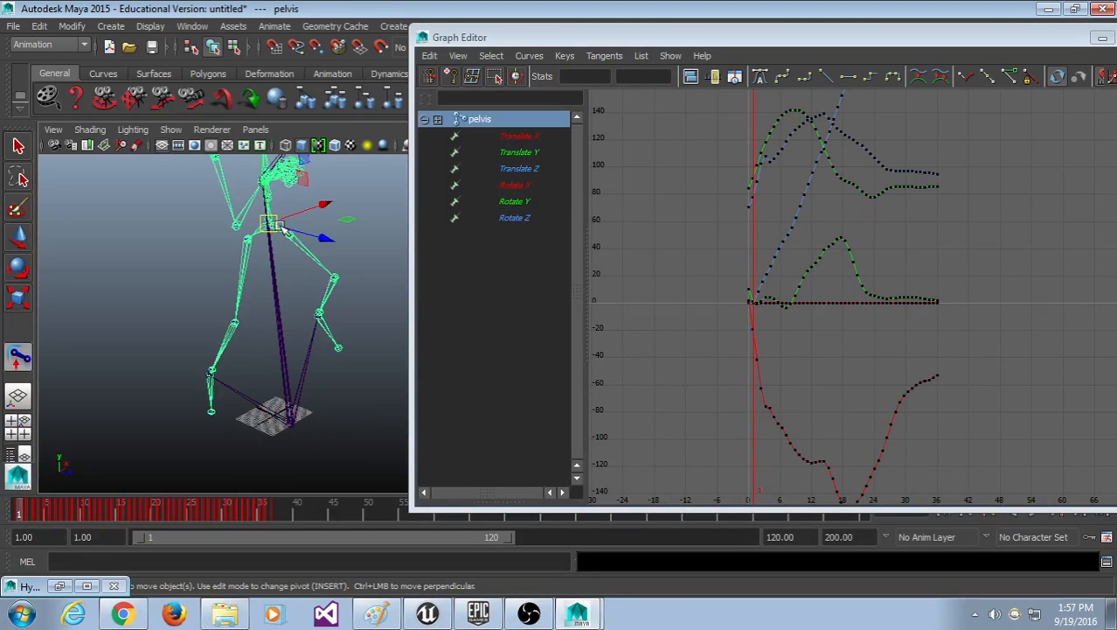
Step: Show only the pelvis Rotate Z curve, frame it, and delete all its keys
click(516, 218)
key(f)
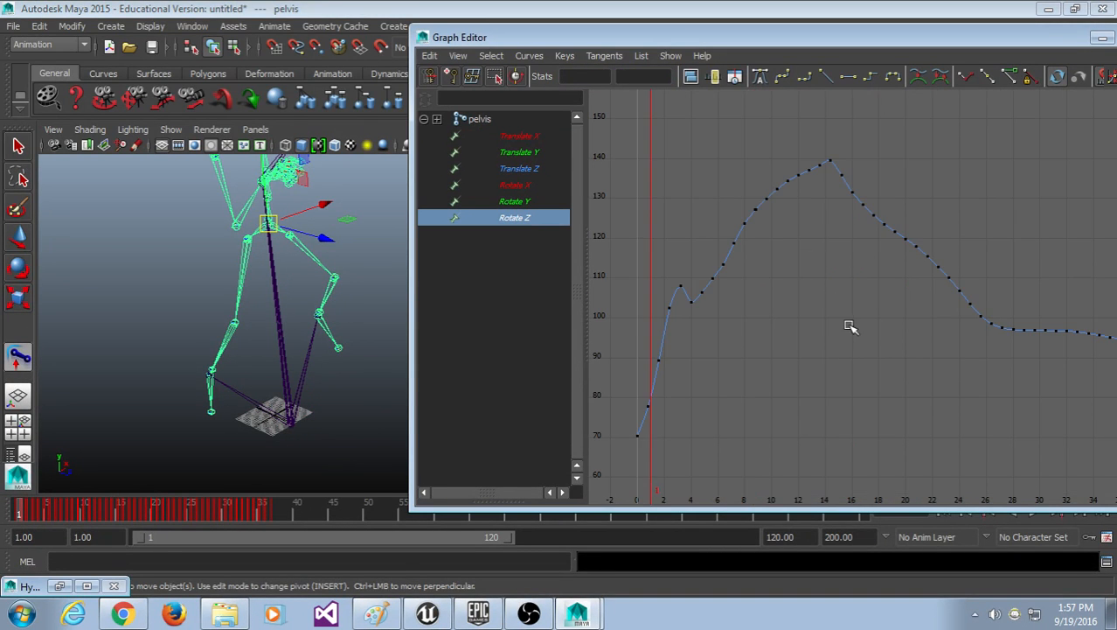
scroll(850, 327, down, 2)
alt+middle_drag(870, 349, 790, 345)
scroll(861, 354, down, 4)
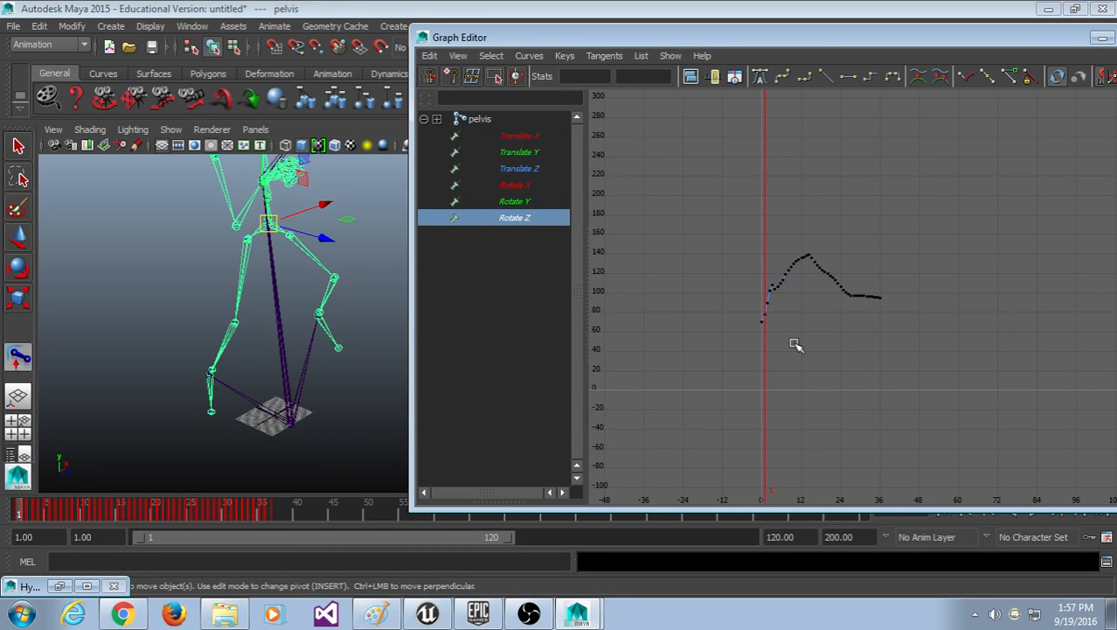
scroll(794, 343, up, 2)
drag(663, 184, 992, 451)
key(Delete)
Step: Try pasting keys onto the channel, then undo the change
click(452, 55)
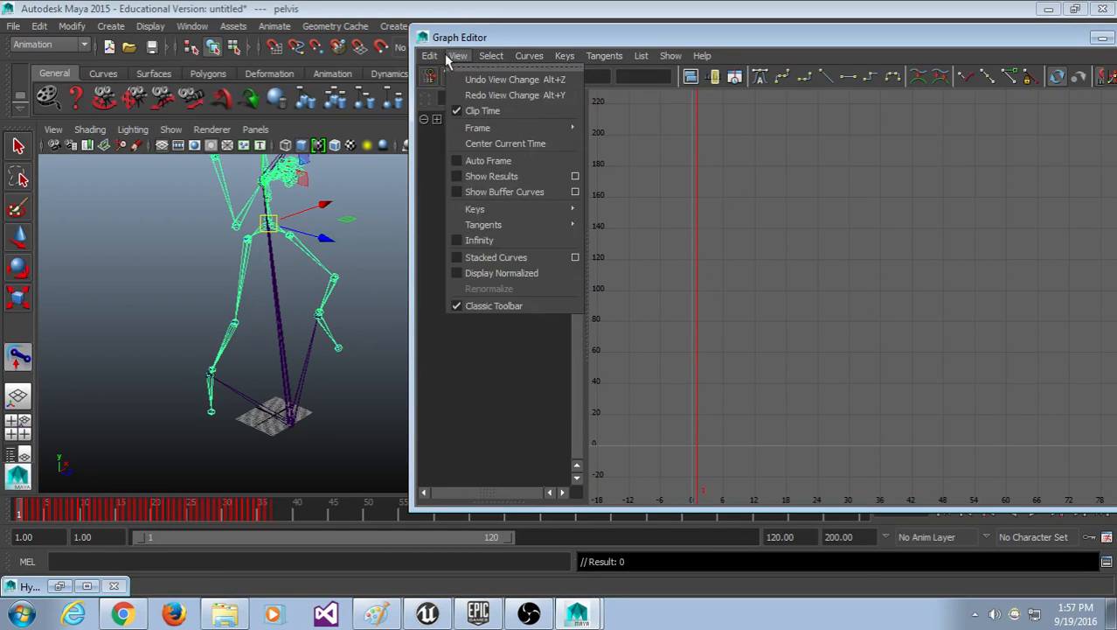
mouse_move(429, 55)
click(481, 145)
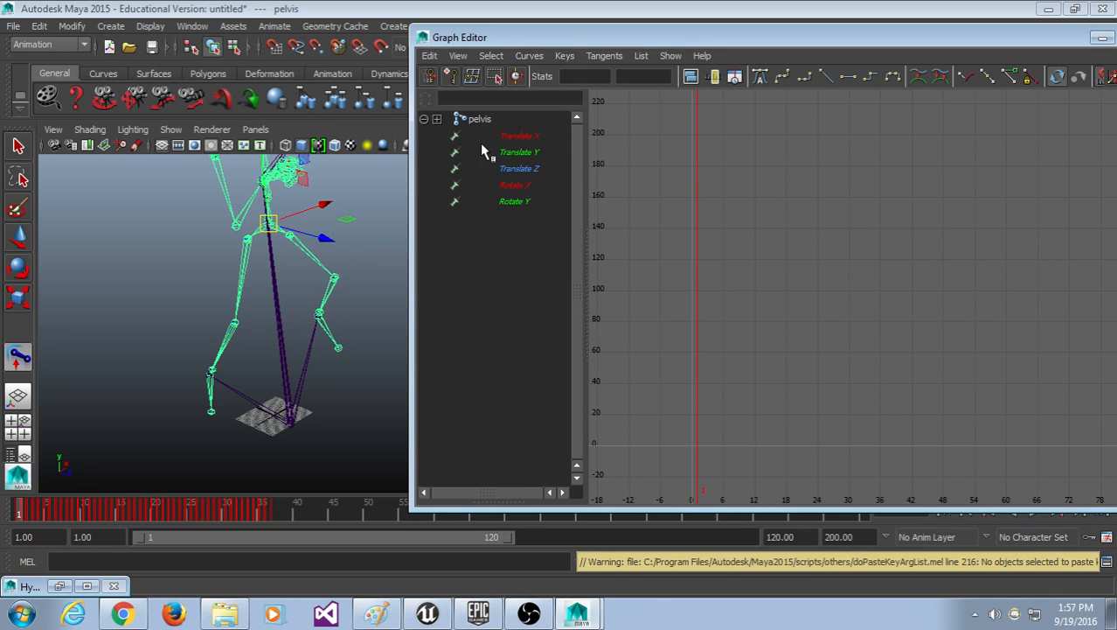
key(ctrl+z)
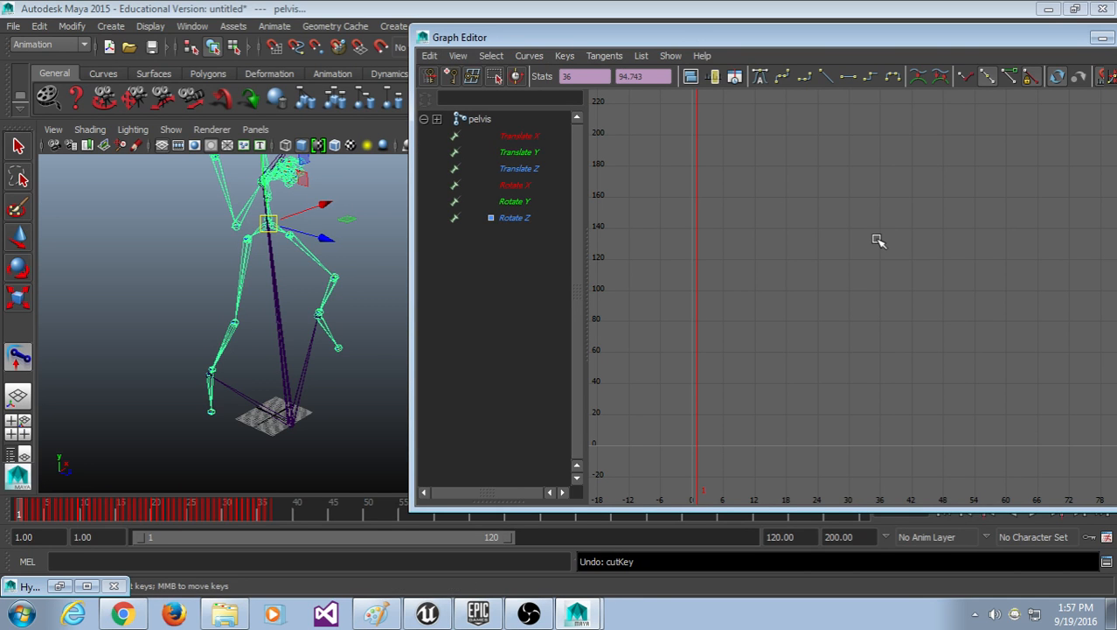
Step: Cut the 36 pelvis Rotate Z keys and delete the leftover frame-0 key
click(527, 219)
drag(1023, 125, 698, 392)
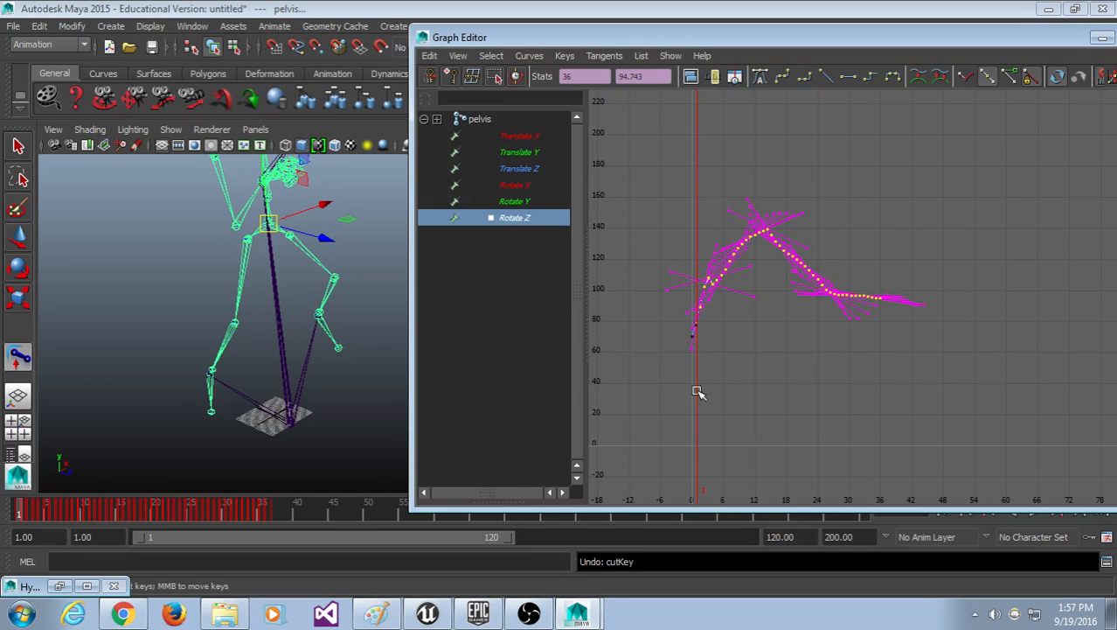
key(Delete)
drag(684, 282, 722, 325)
key(Delete)
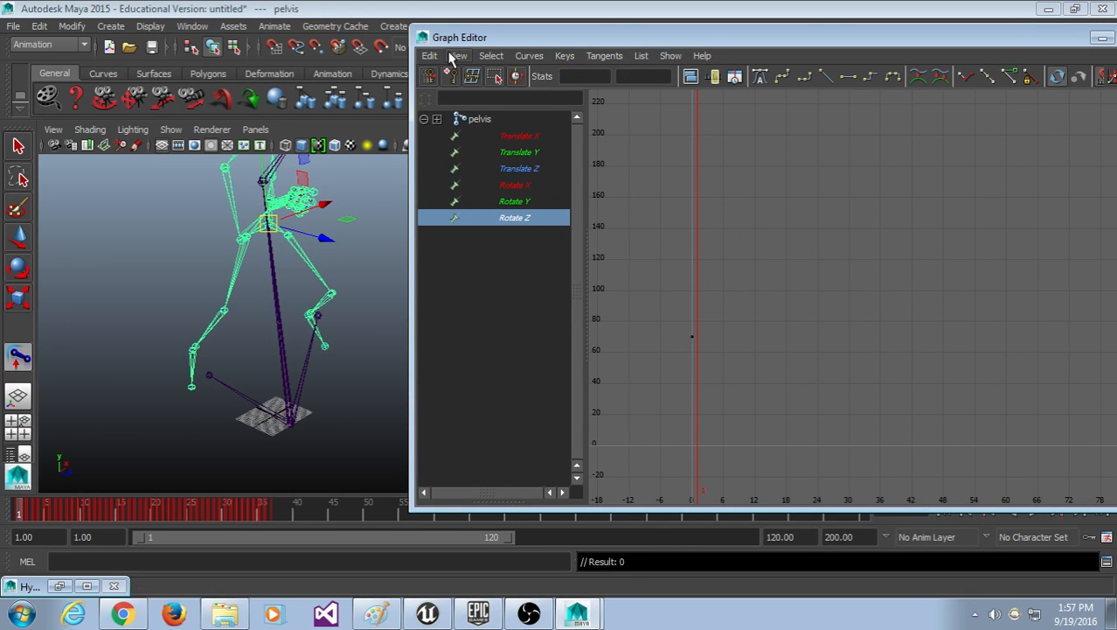
Step: Paste the cut keys back onto pelvis Rotate Z, check the pose, and minimize the Graph Editor
click(431, 56)
click(477, 142)
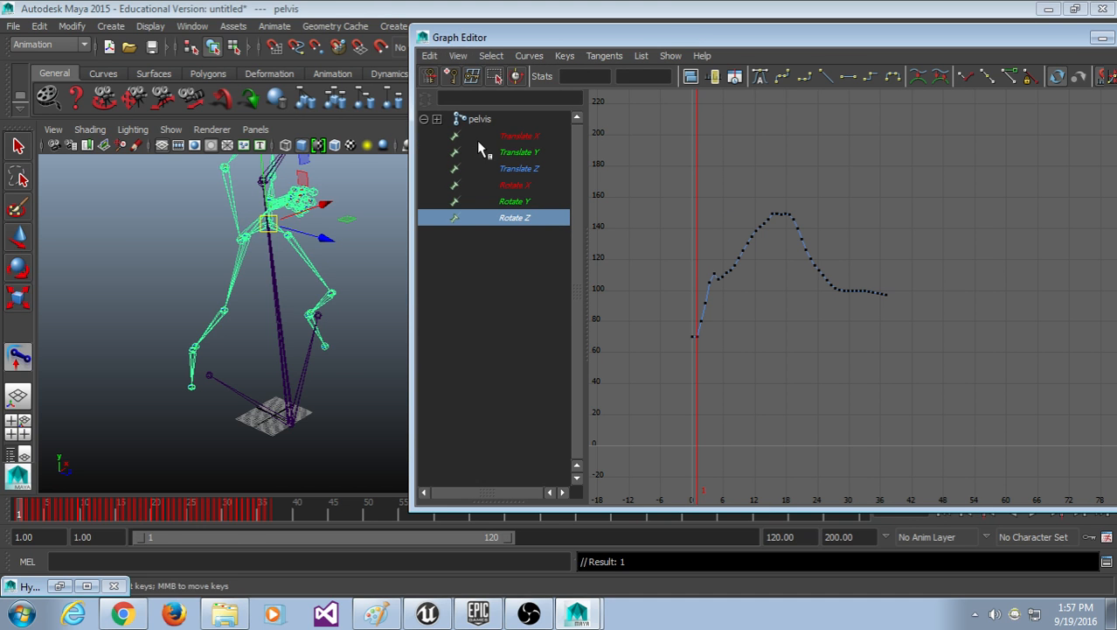
drag(123, 507, 76, 507)
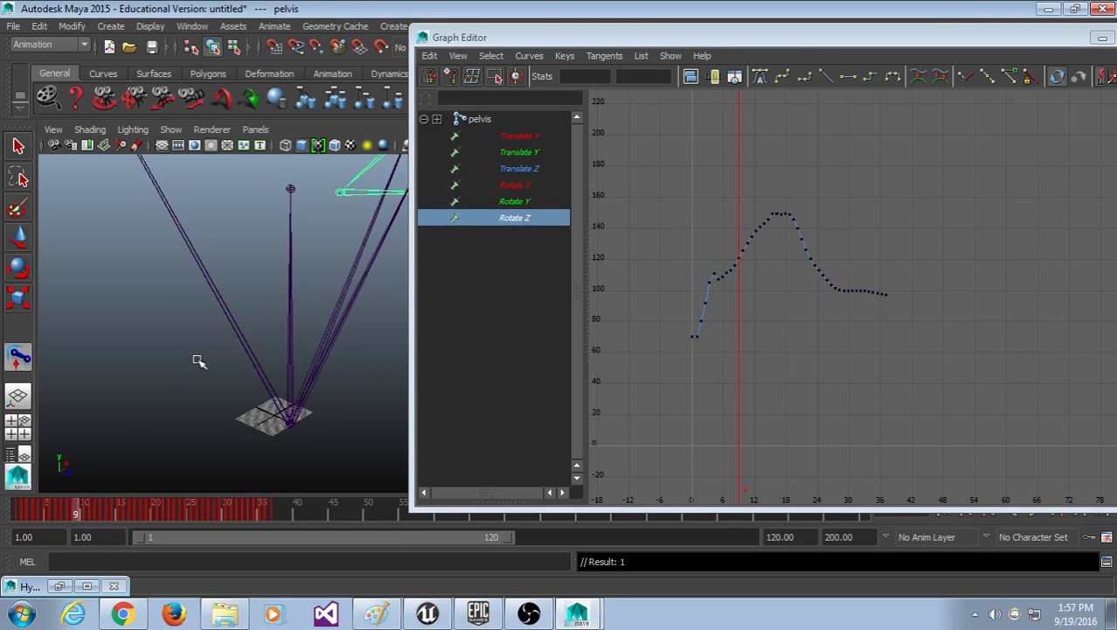
click(1103, 38)
alt+drag(418, 380, 256, 477)
Step: Play back and scrub through the pelvis animation to review it
key(alt+v)
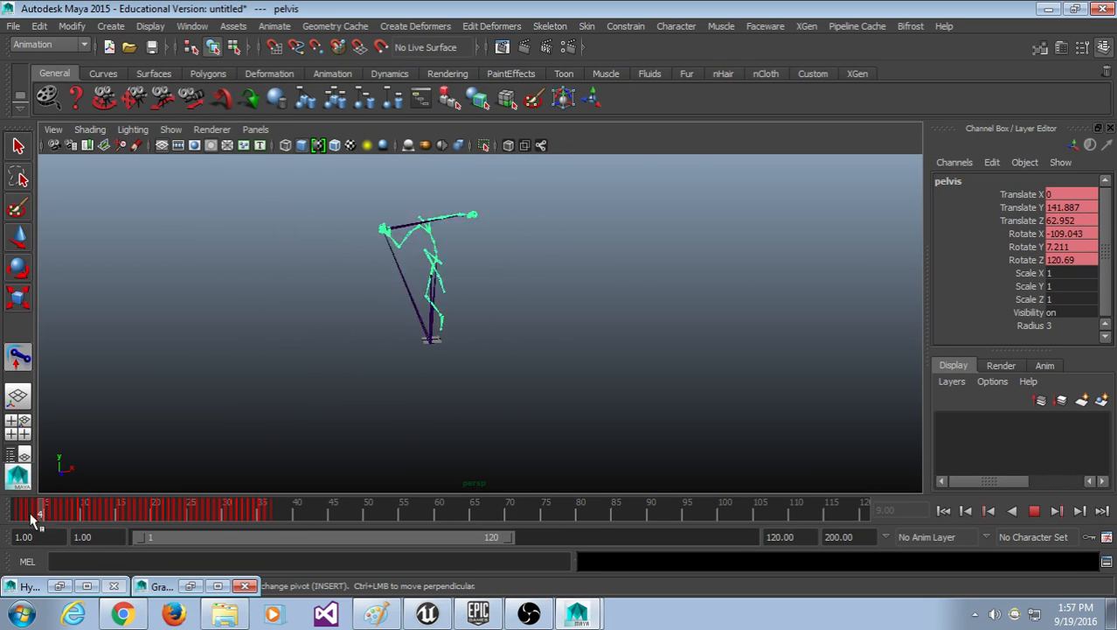
key(alt+v)
alt+drag(455, 446, 490, 455)
scroll(514, 456, up, 3)
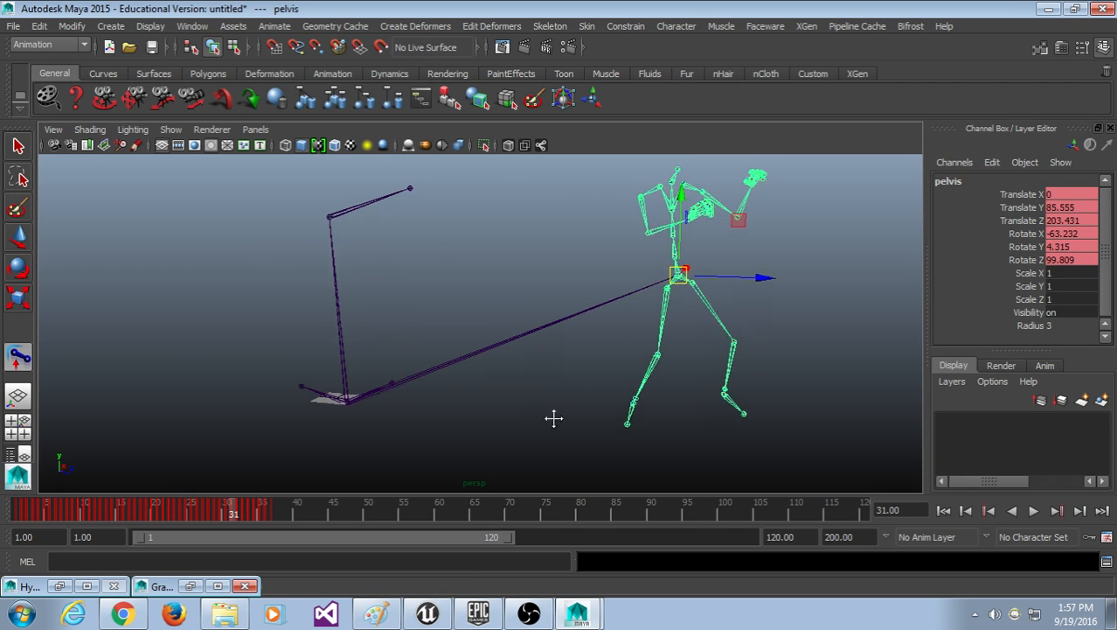
drag(349, 517, 17, 512)
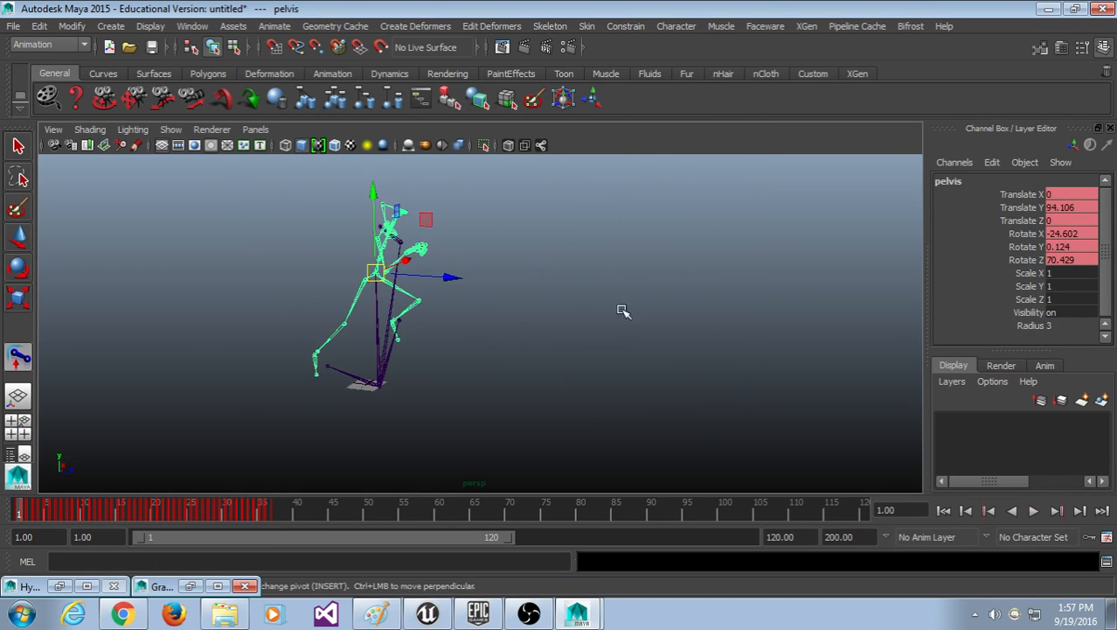
Step: Choose File > New Scene, bringing up the save-changes prompt
click(42, 26)
mouse_move(13, 25)
click(26, 54)
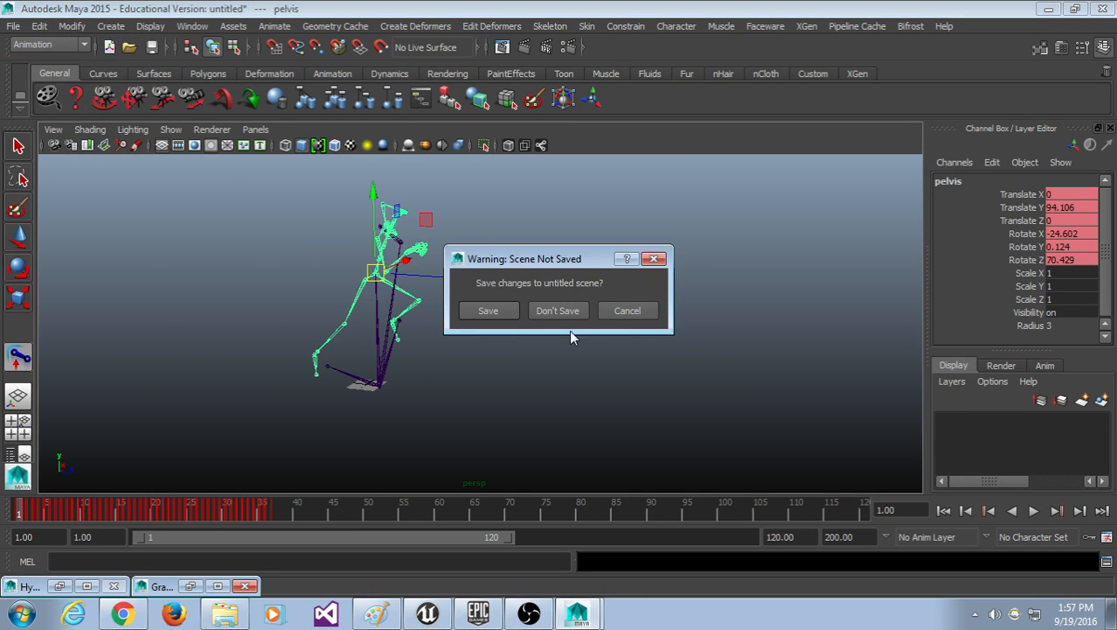
Step: Discard the unsaved changes and import flying_kick.fbx
click(568, 315)
click(14, 27)
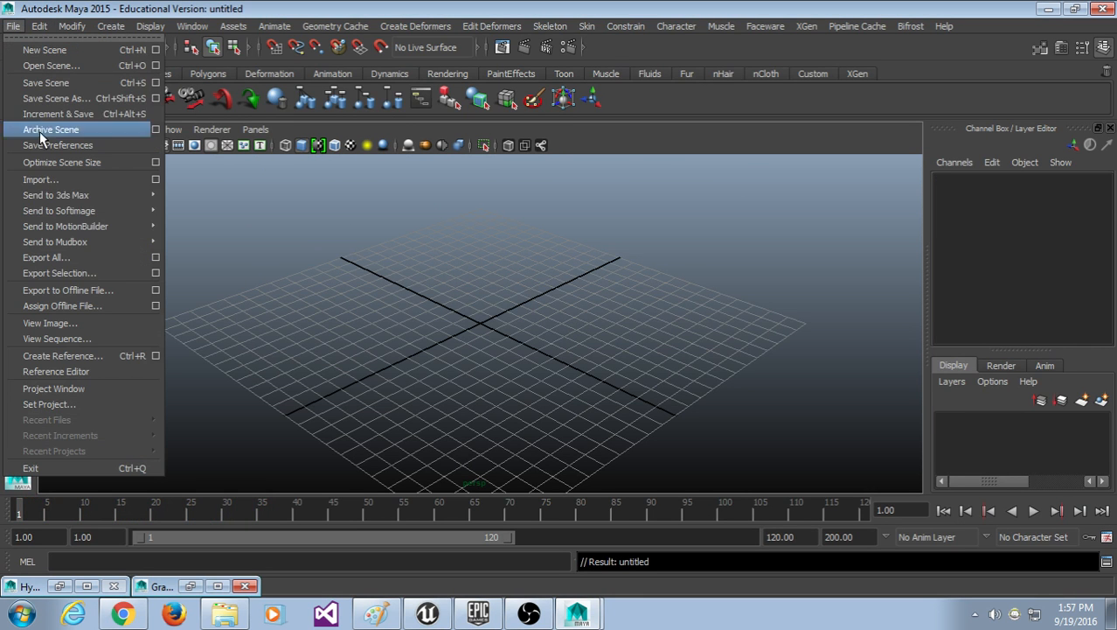
click(52, 180)
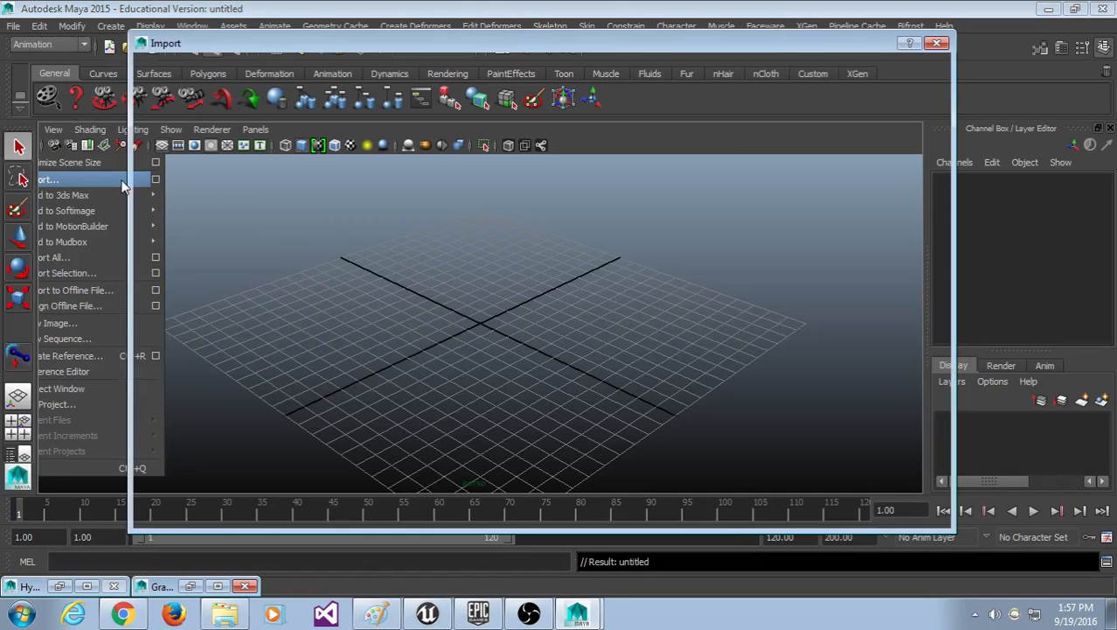
double_click(293, 263)
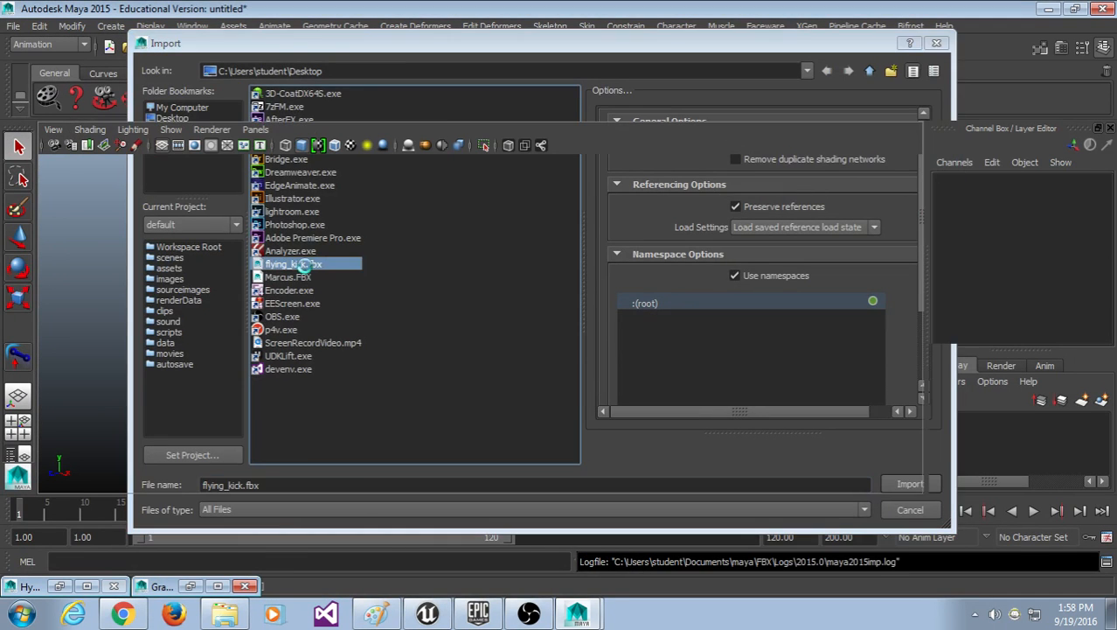
Step: Play and scrub the imported flying-kick animation, returning to frame 1
key(alt+v)
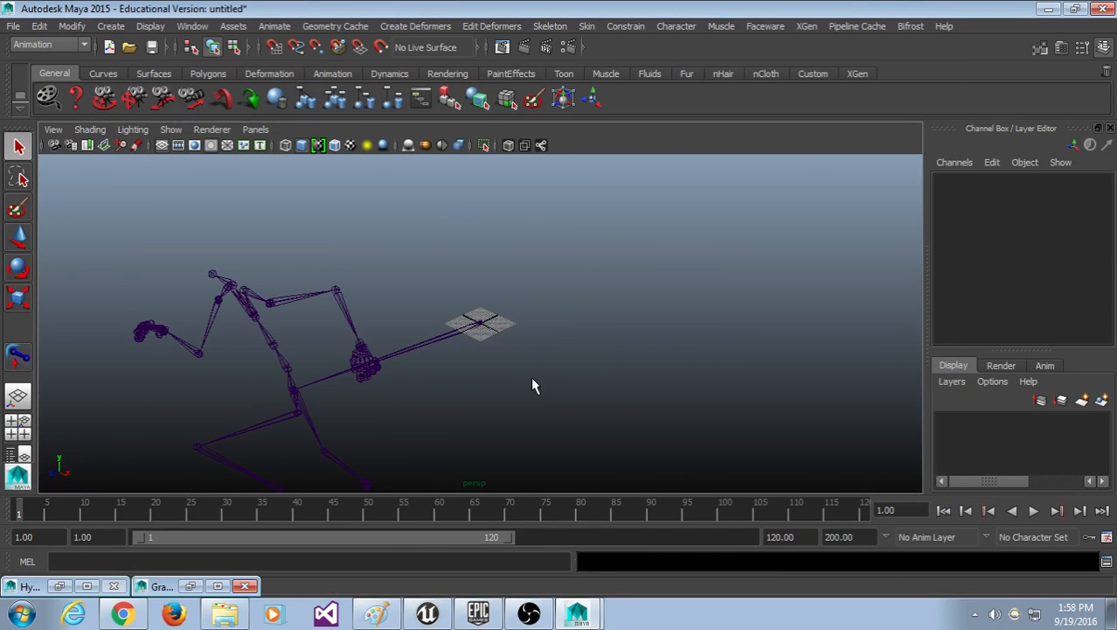
drag(260, 501, 86, 507)
alt+drag(352, 333, 525, 420)
key(alt+v)
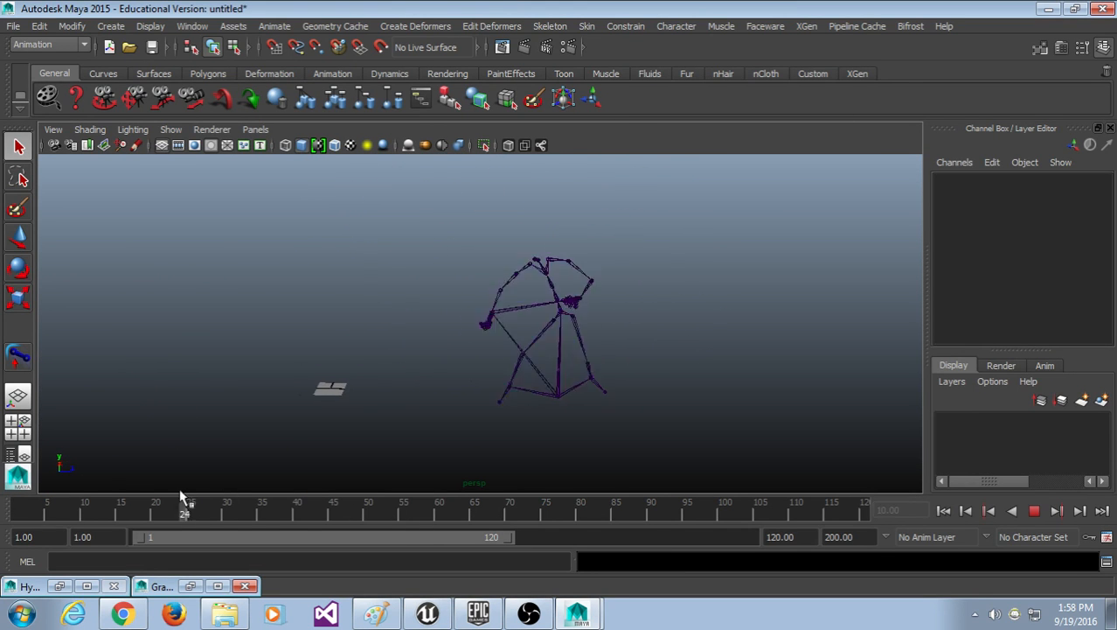
key(alt+shift+v)
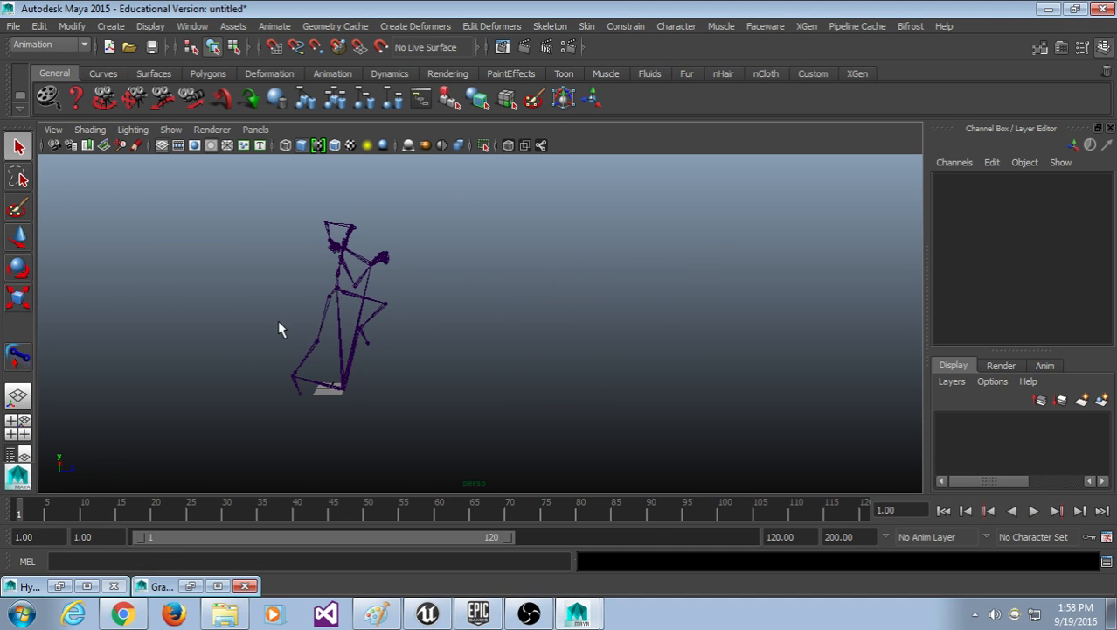
scroll(281, 325, up, 5)
alt+middle_drag(288, 320, 535, 313)
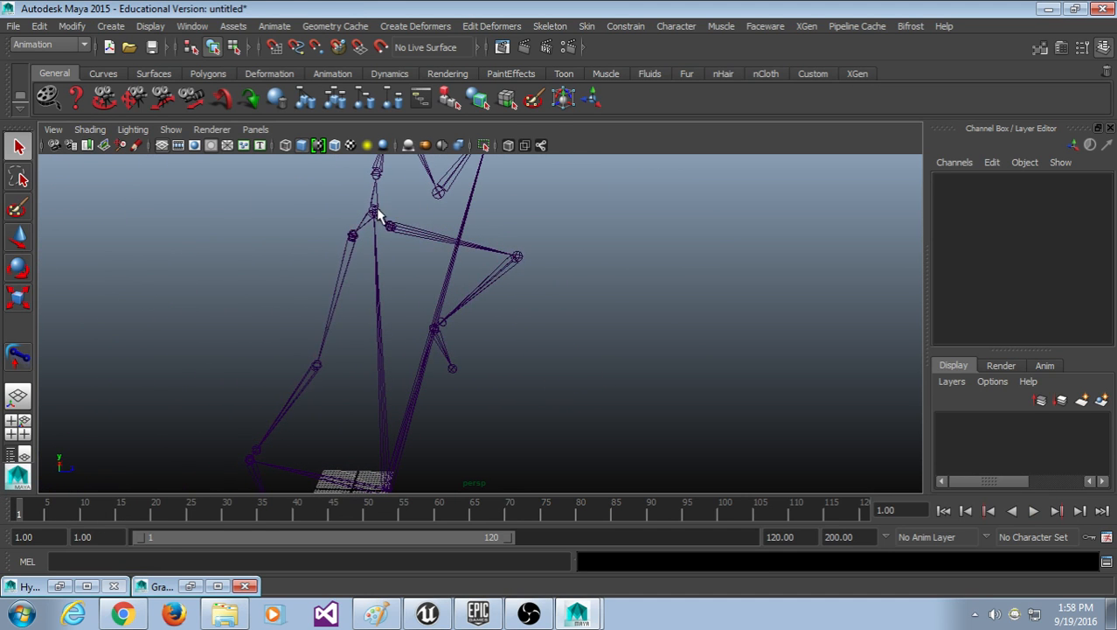
Step: Select the pelvis joint, replay the animation, and switch to the Animation shelf
click(375, 211)
scroll(429, 357, down, 3)
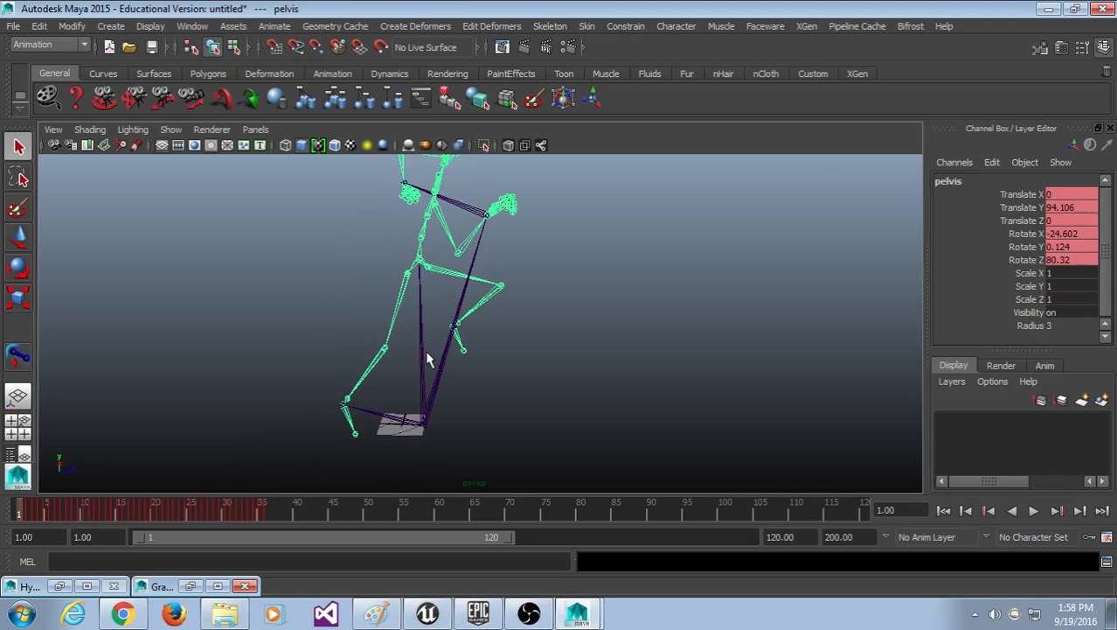
alt+middle_drag(430, 357, 453, 367)
key(alt+v)
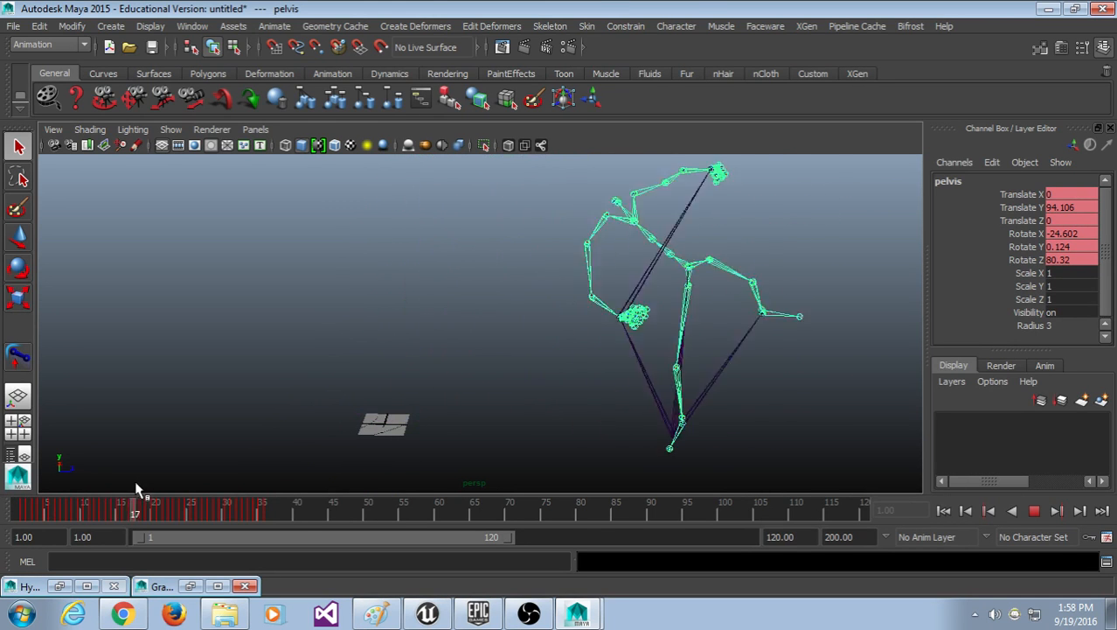
drag(217, 485, 5, 505)
scroll(546, 319, up, 10)
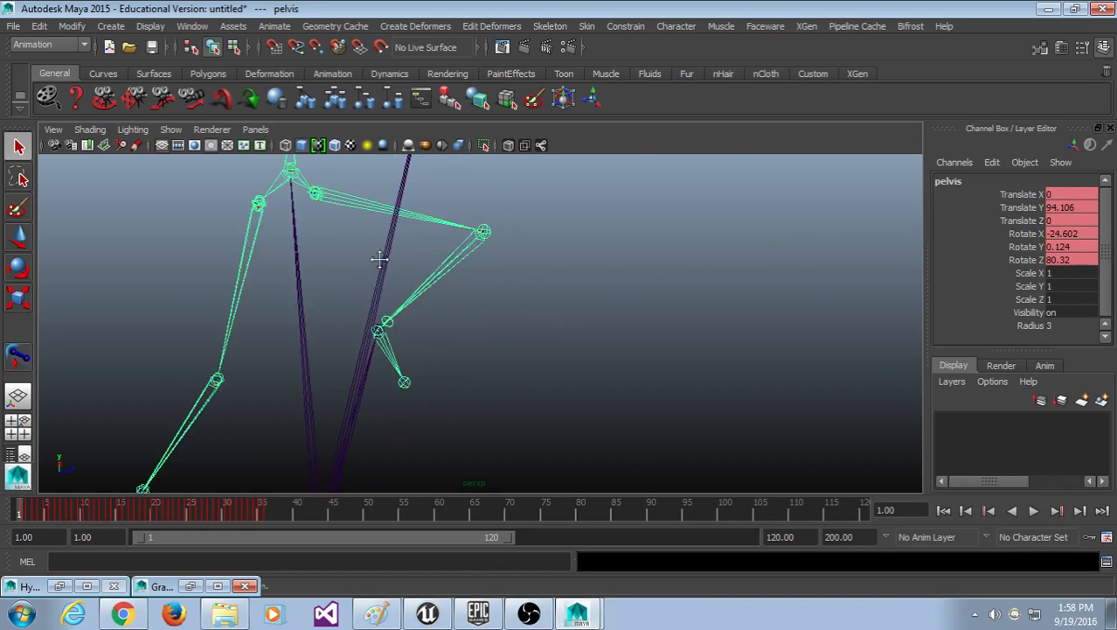
click(332, 73)
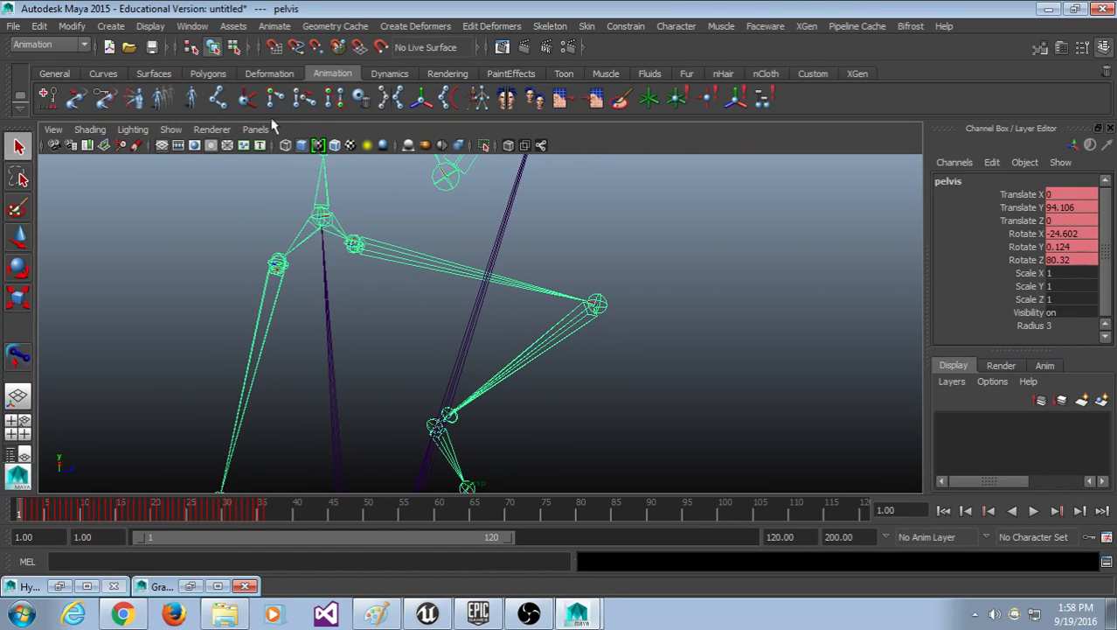
Step: Create a locator in the scene, then deselect it
click(648, 98)
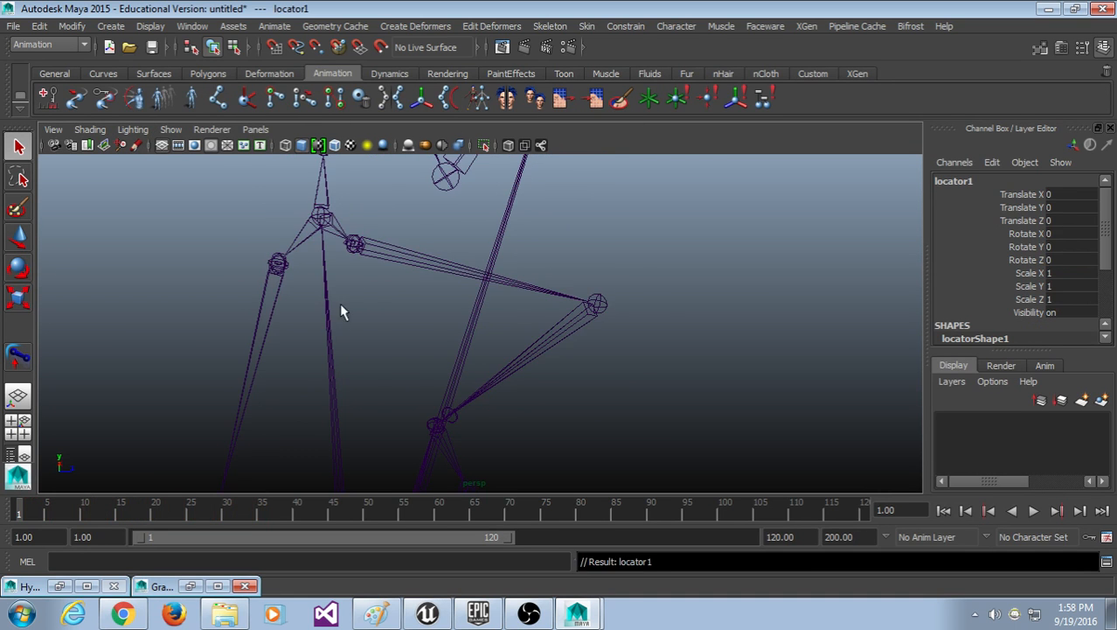
alt+drag(339, 309, 372, 310)
scroll(372, 306, down, 8)
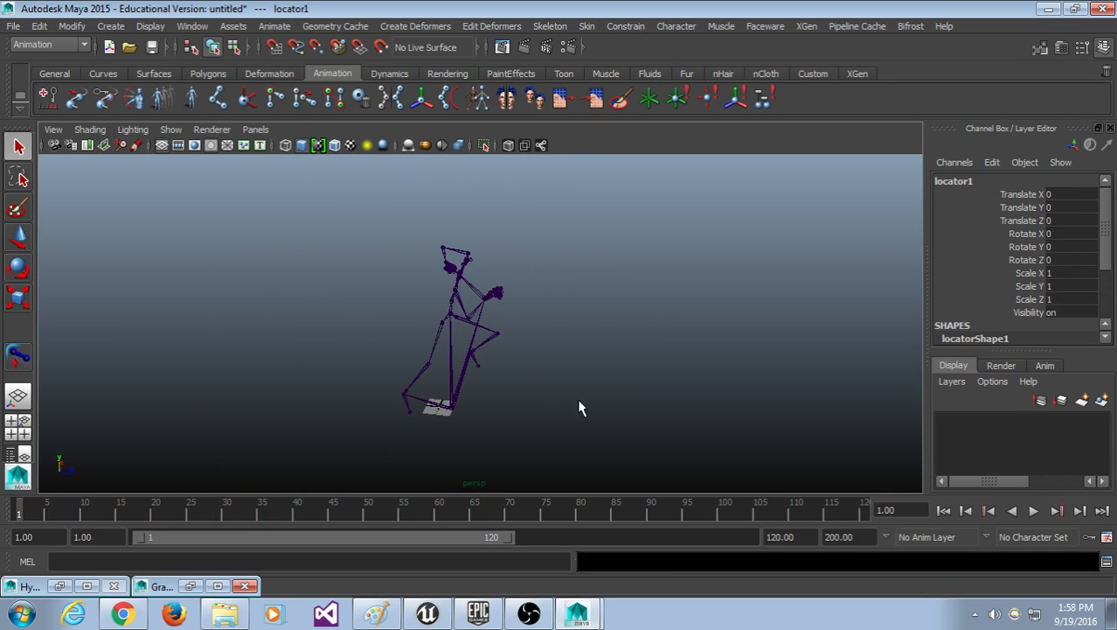
alt+drag(578, 400, 547, 373)
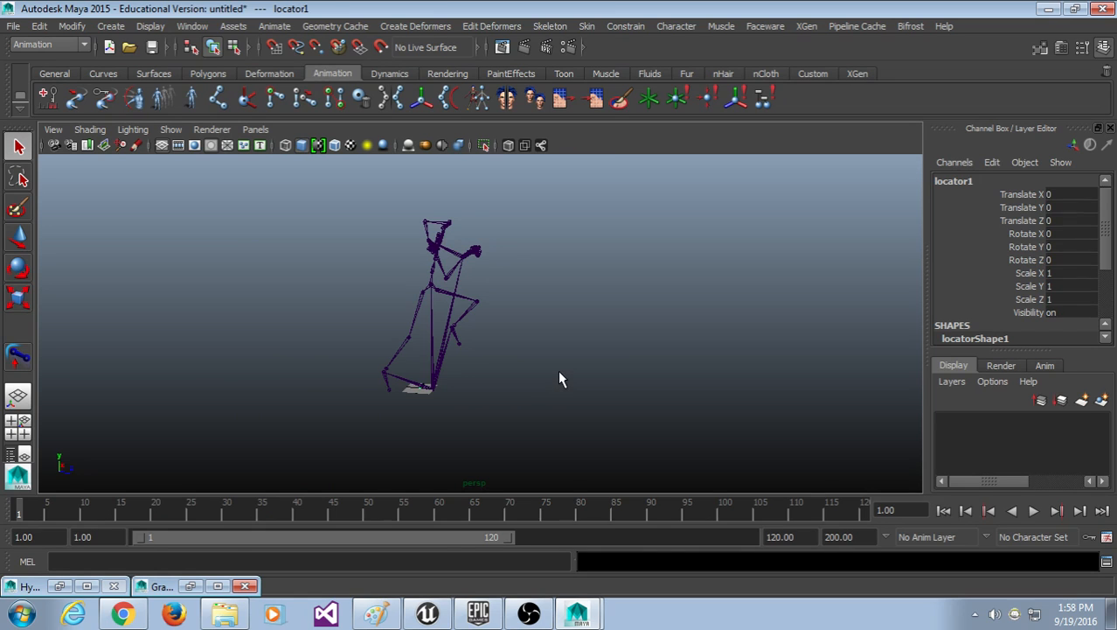
click(543, 368)
Step: Start a new scene without saving and import flying_kick.fbx from the Desktop
click(15, 26)
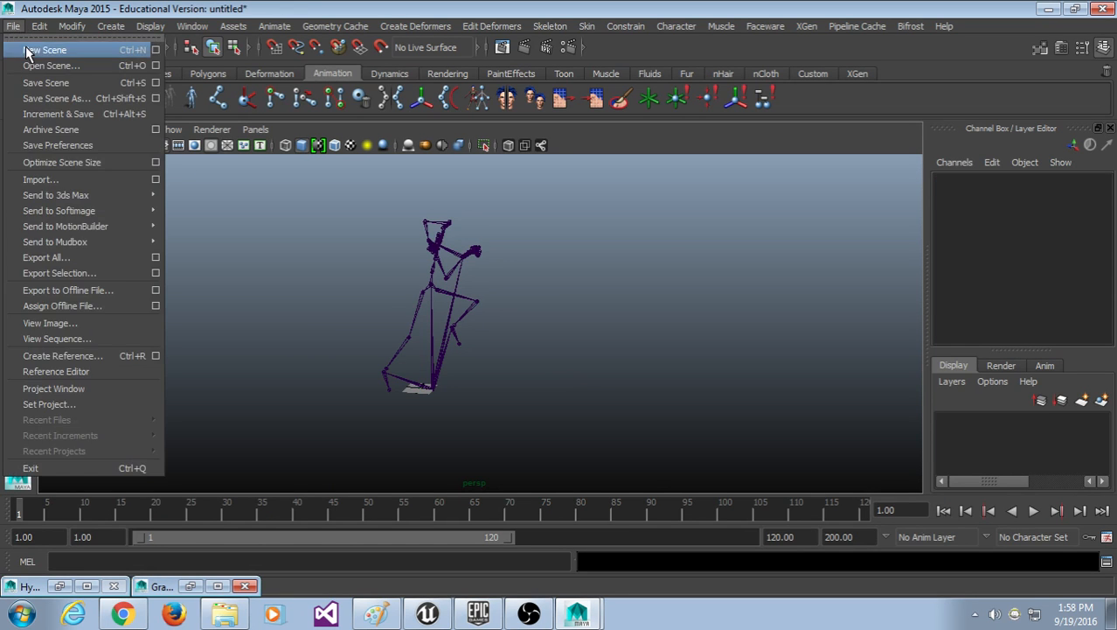
click(33, 46)
click(573, 313)
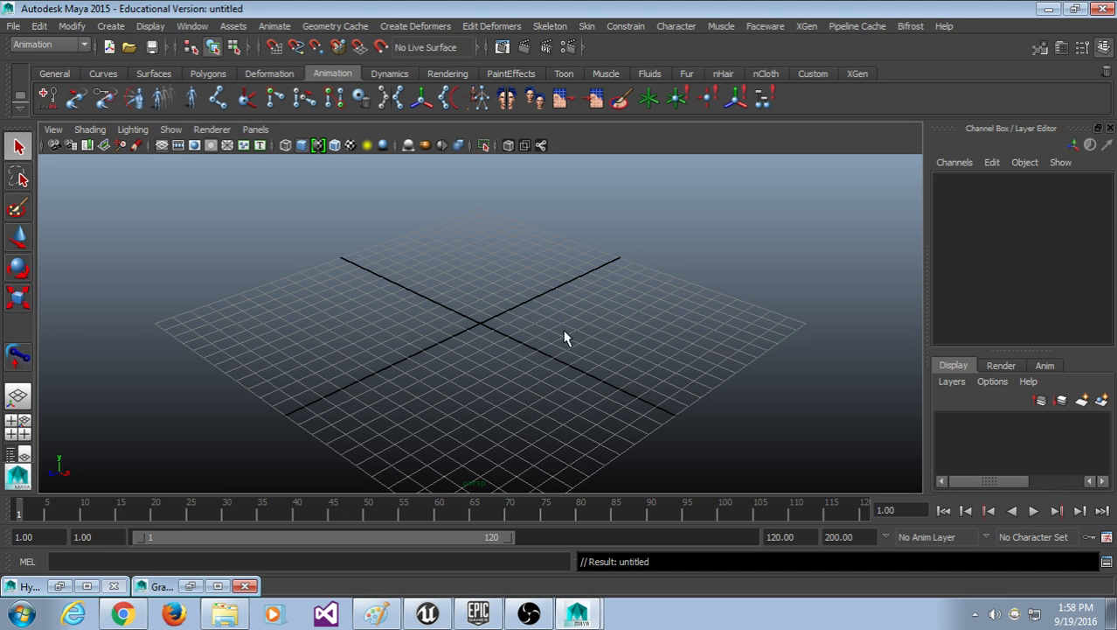
click(14, 26)
click(77, 178)
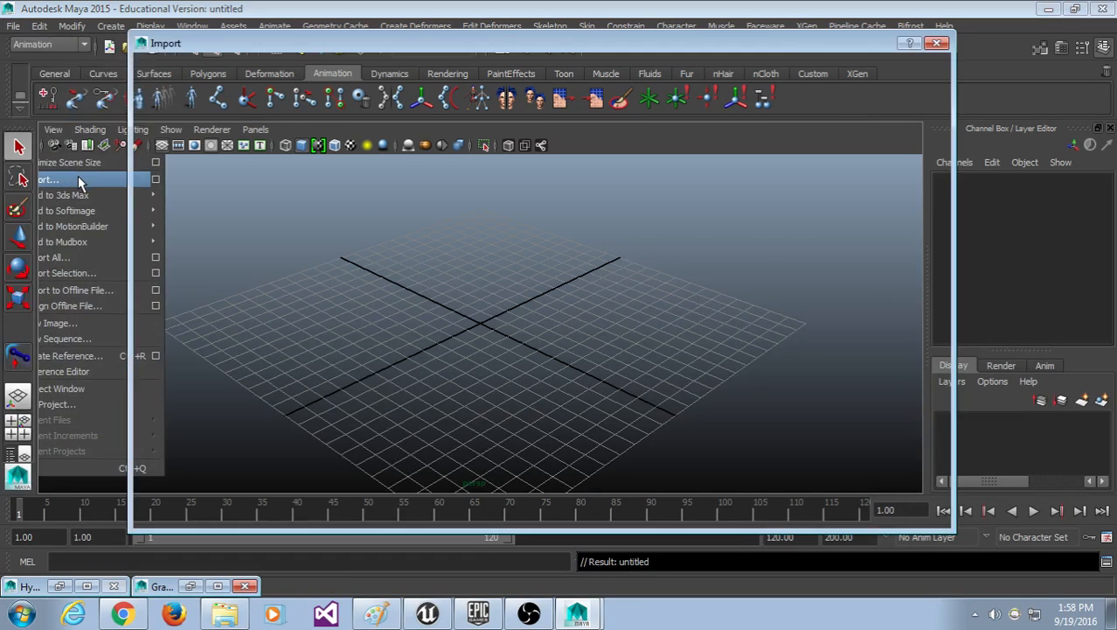
double_click(297, 265)
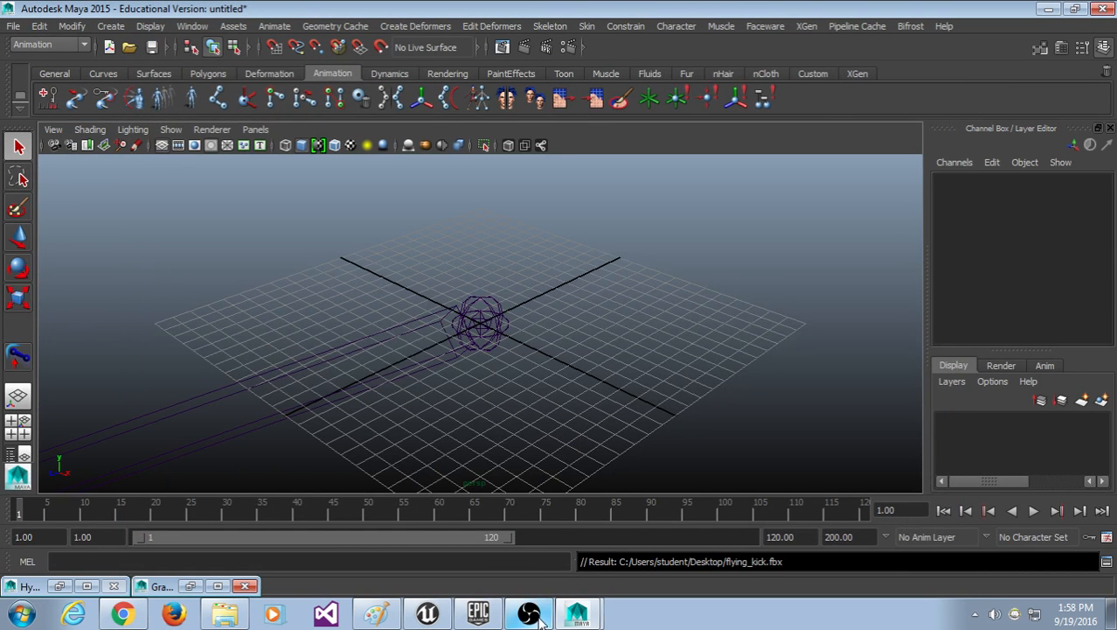
Step: Return to frame 1, zoom in on the hips, and select the keyed pelvis joint
scroll(542, 410, down, 5)
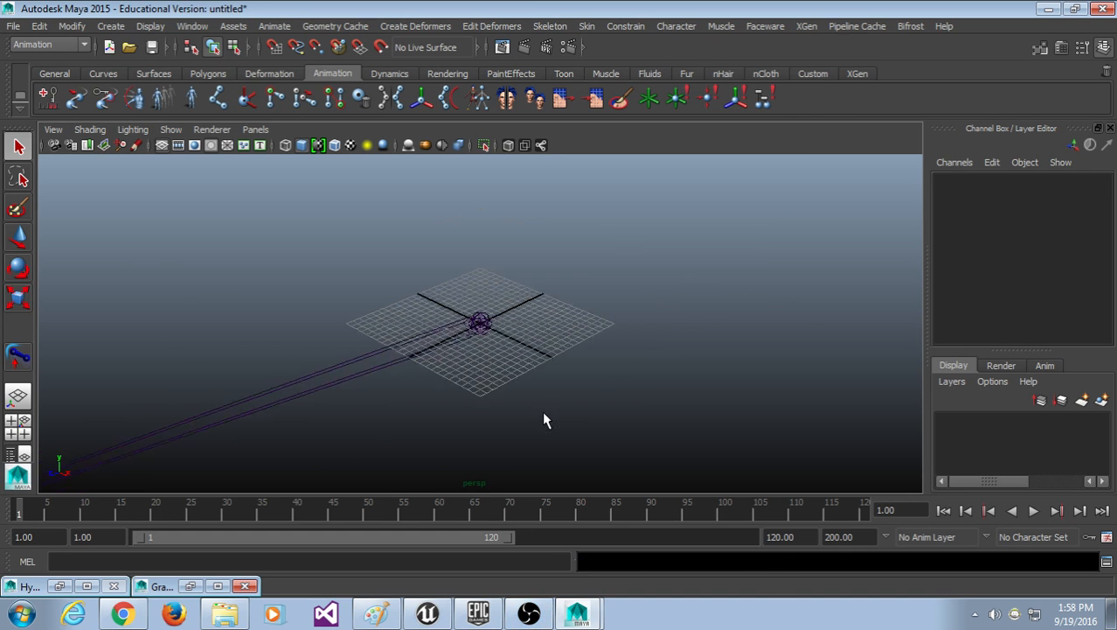
drag(393, 514, 3, 499)
alt+drag(359, 276, 573, 271)
alt+middle_drag(572, 271, 492, 467)
alt+middle_drag(455, 260, 507, 354)
scroll(465, 292, up, 5)
alt+drag(507, 354, 489, 348)
click(378, 273)
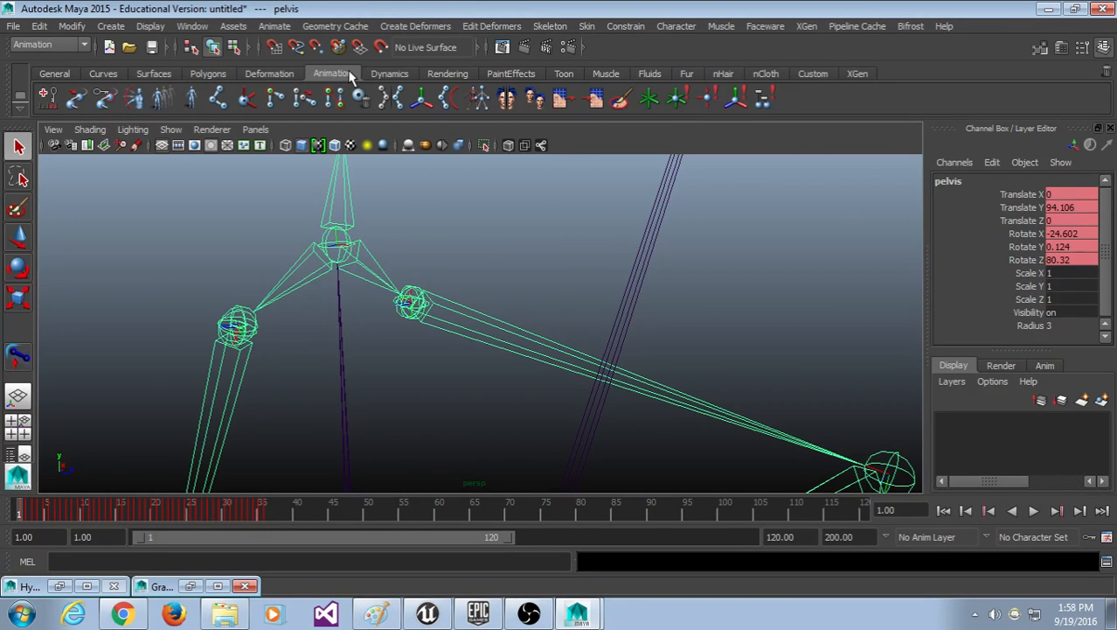
Step: Create locator1 and move it onto the pelvis joint at frame 1
click(649, 101)
alt+drag(654, 227, 511, 331)
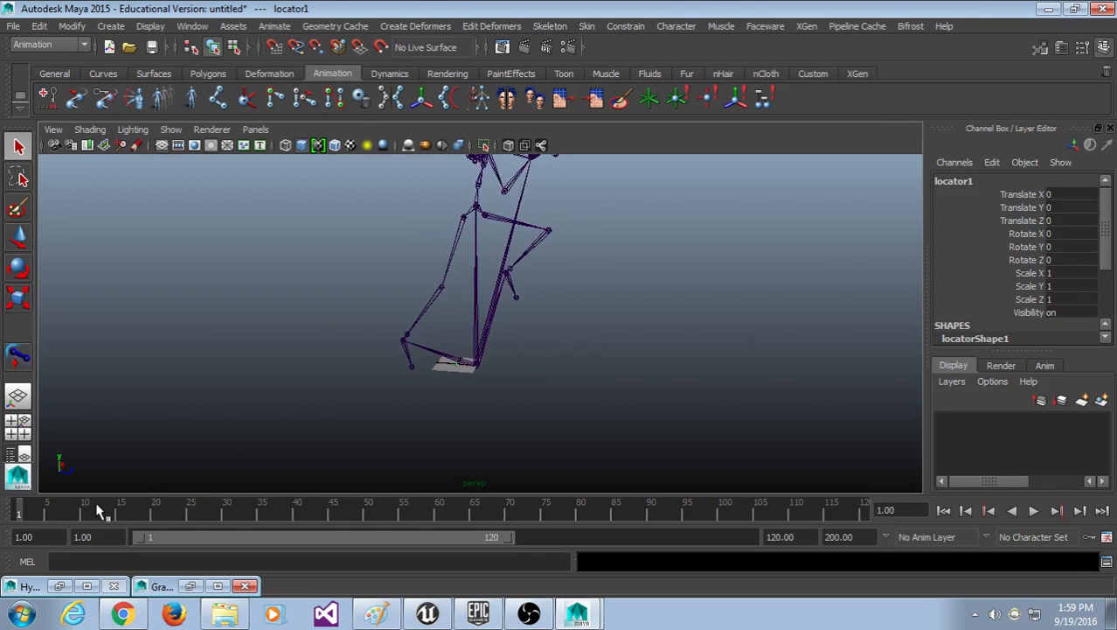
drag(98, 512, 8, 510)
alt+middle_drag(627, 231, 613, 309)
key(w)
alt+middle_drag(562, 389, 568, 340)
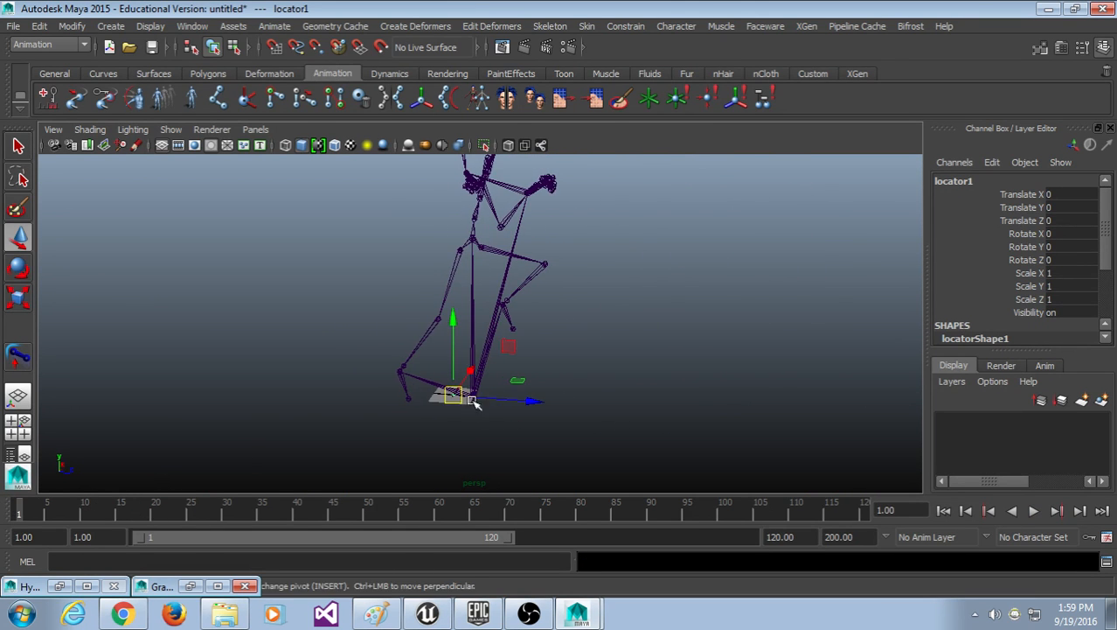
drag(451, 397, 478, 245)
scroll(480, 282, up, 5)
alt+middle_drag(480, 229, 471, 490)
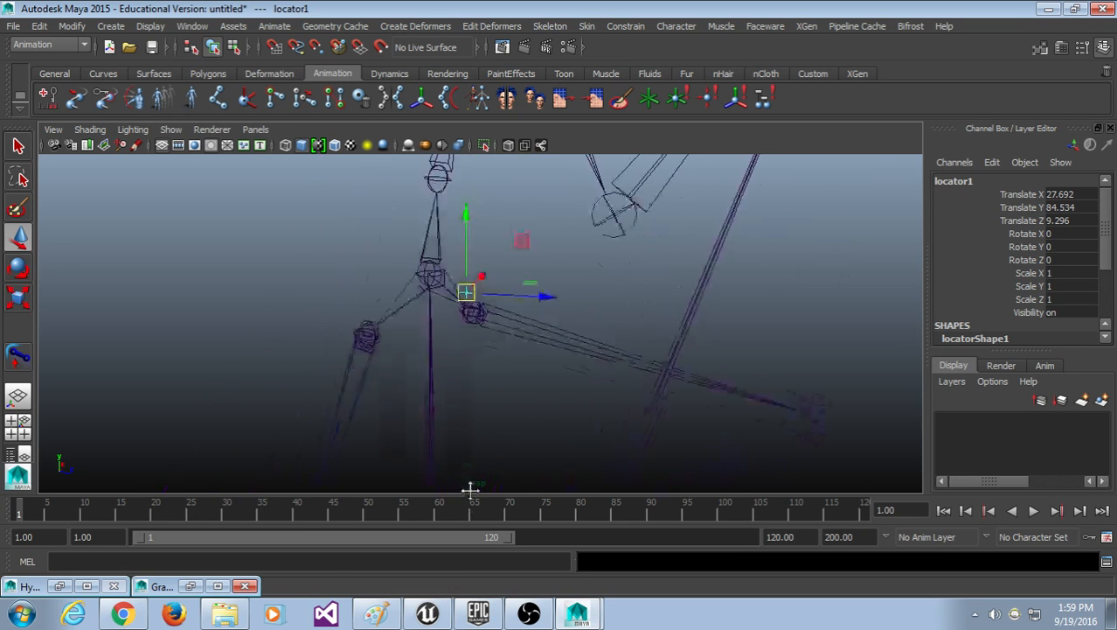
mouse_move(502, 380)
alt+mouse_down()
mouse_move(479, 377)
mouse_move(493, 390)
alt+mouse_up()
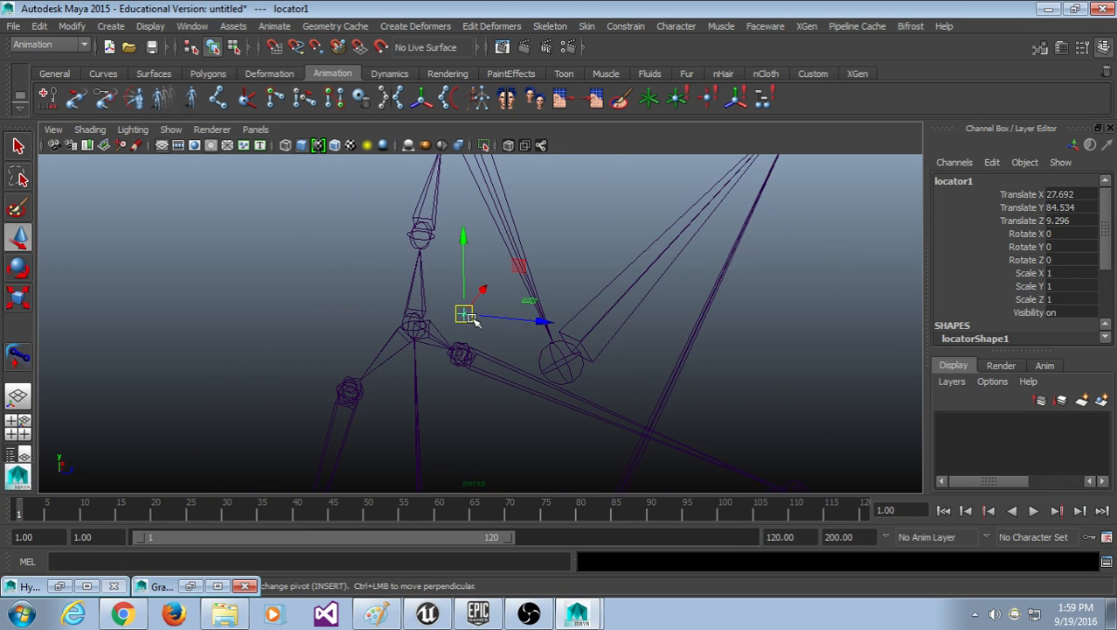
drag(471, 321, 442, 391)
Step: Scale the locator uniformly to 9.184
key(e)
key(r)
drag(348, 329, 582, 262)
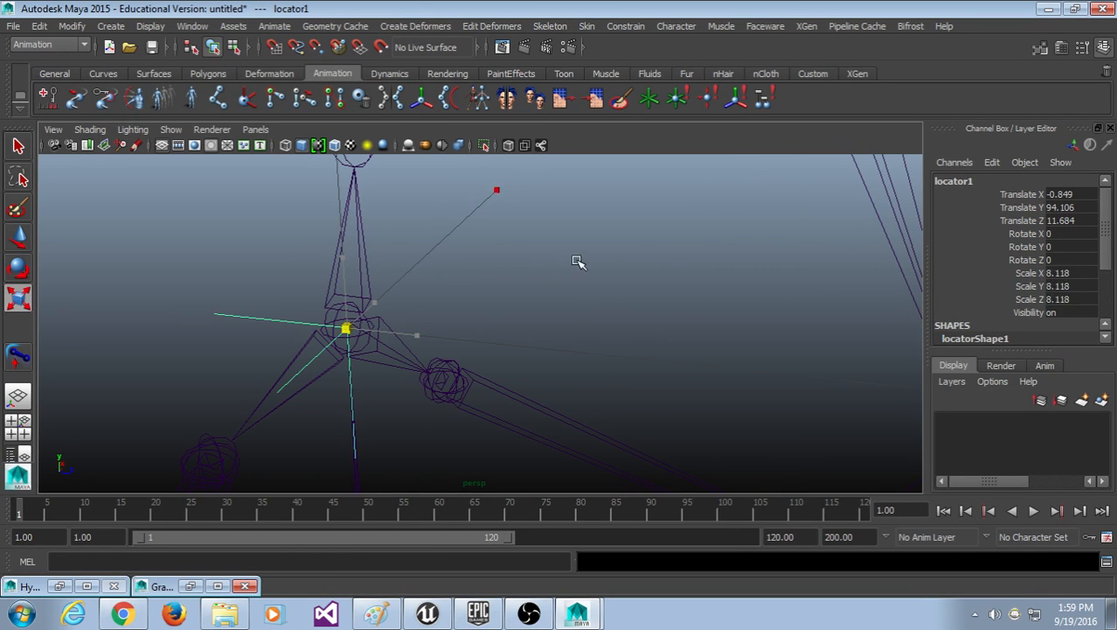
click(648, 398)
Step: Reselect the locator and fine-tune its position at the pelvis
alt+drag(581, 425, 455, 378)
alt+middle_drag(455, 378, 493, 353)
click(489, 292)
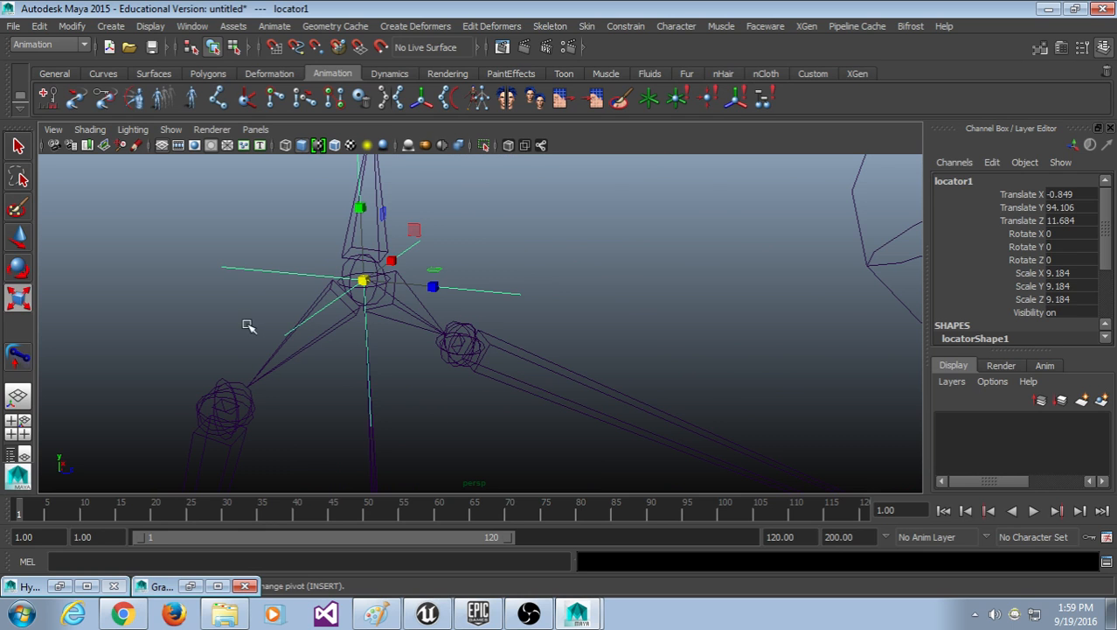
alt+drag(260, 326, 242, 322)
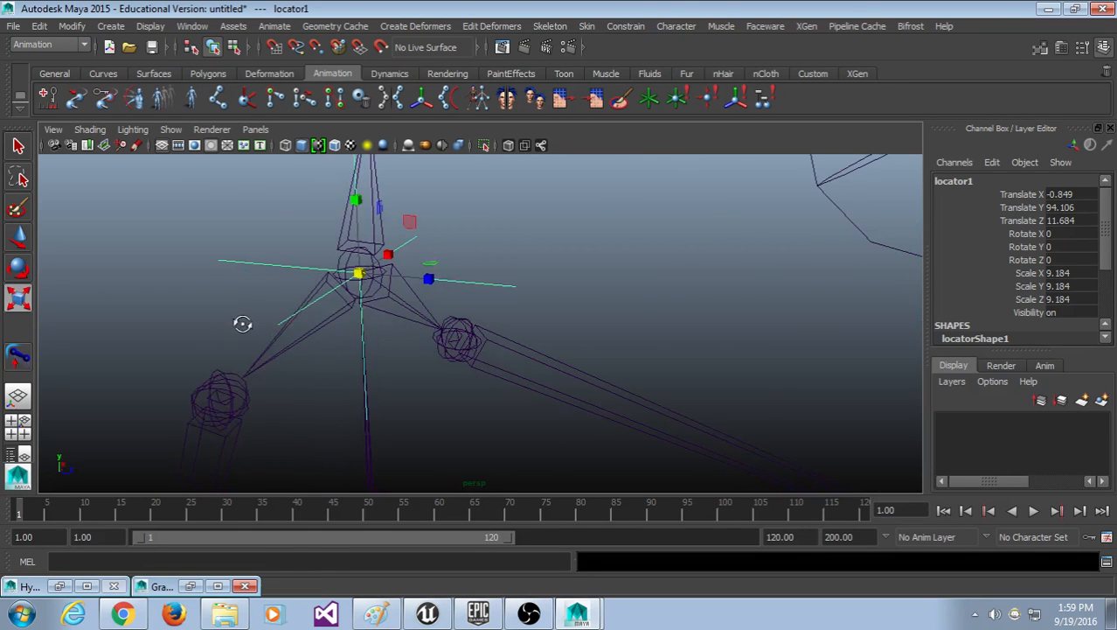
click(225, 276)
drag(239, 239, 238, 276)
key(w)
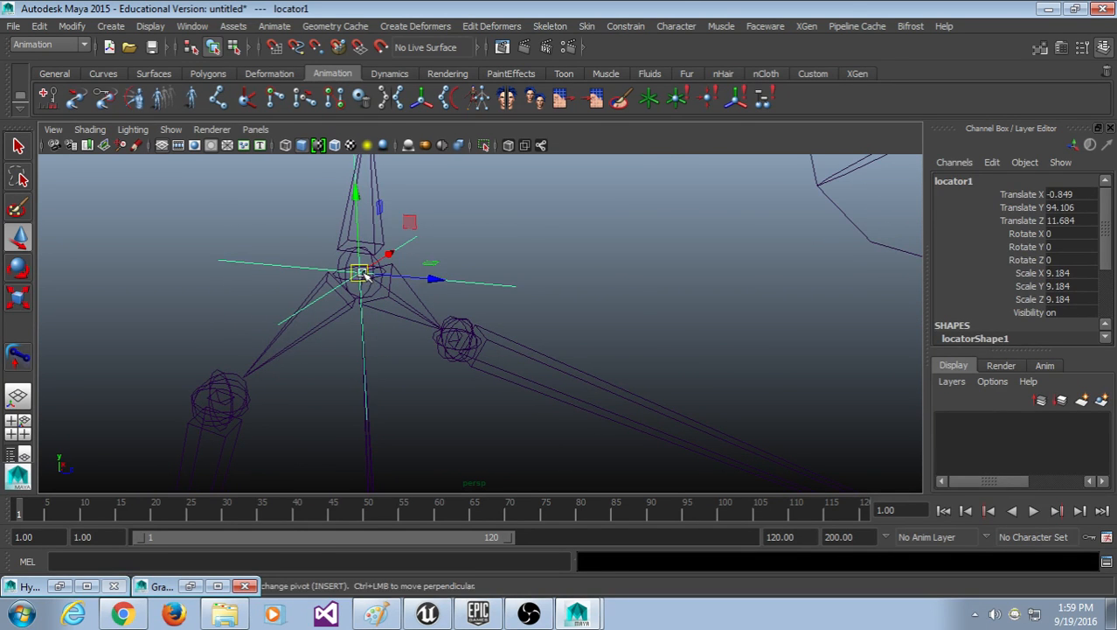
mouse_move(360, 275)
mouse_down()
mouse_move(468, 320)
mouse_move(520, 292)
mouse_move(456, 332)
mouse_move(357, 273)
mouse_up()
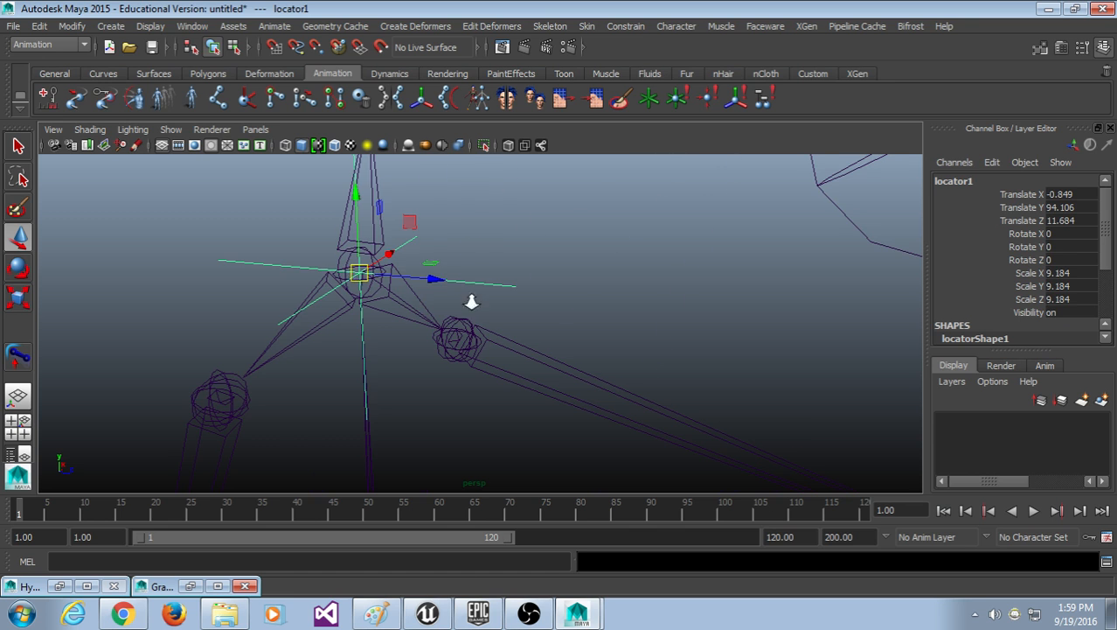
Step: Check the pose around frame 16, then return to frame 1 near the hips
scroll(472, 302, down, 12)
alt+middle_drag(560, 371, 551, 319)
drag(133, 511, 3, 507)
scroll(387, 349, up, 8)
alt+middle_drag(474, 195, 501, 357)
alt+drag(501, 357, 509, 347)
scroll(509, 347, up, 8)
alt+middle_drag(460, 288, 474, 323)
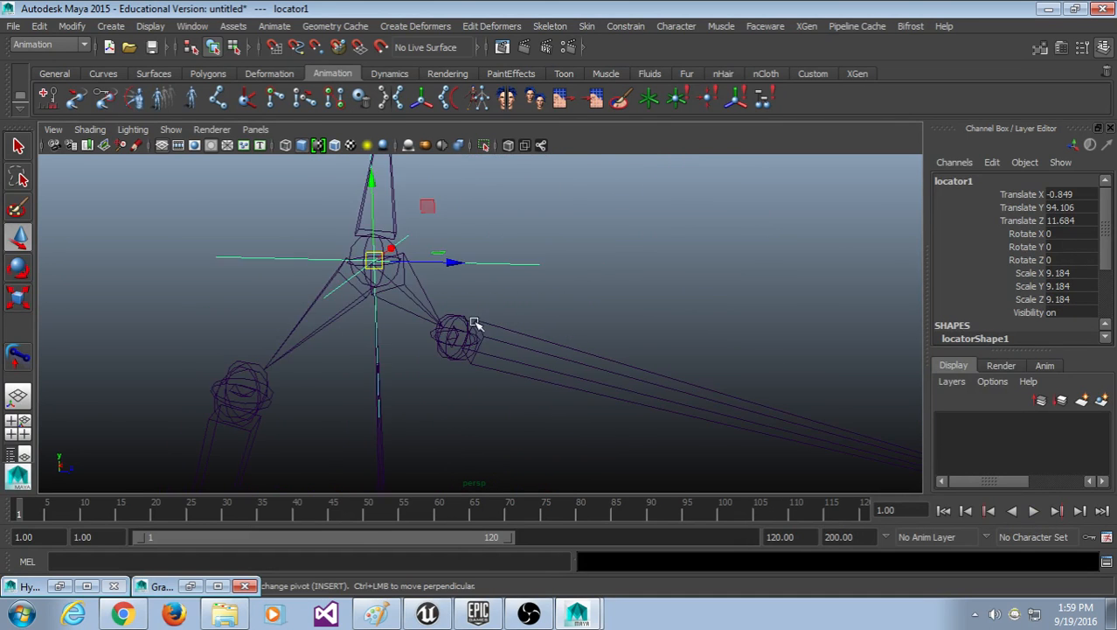
alt+drag(475, 323, 506, 299)
Step: Select the pelvis joint together with the locator, then clear the selection
click(503, 300)
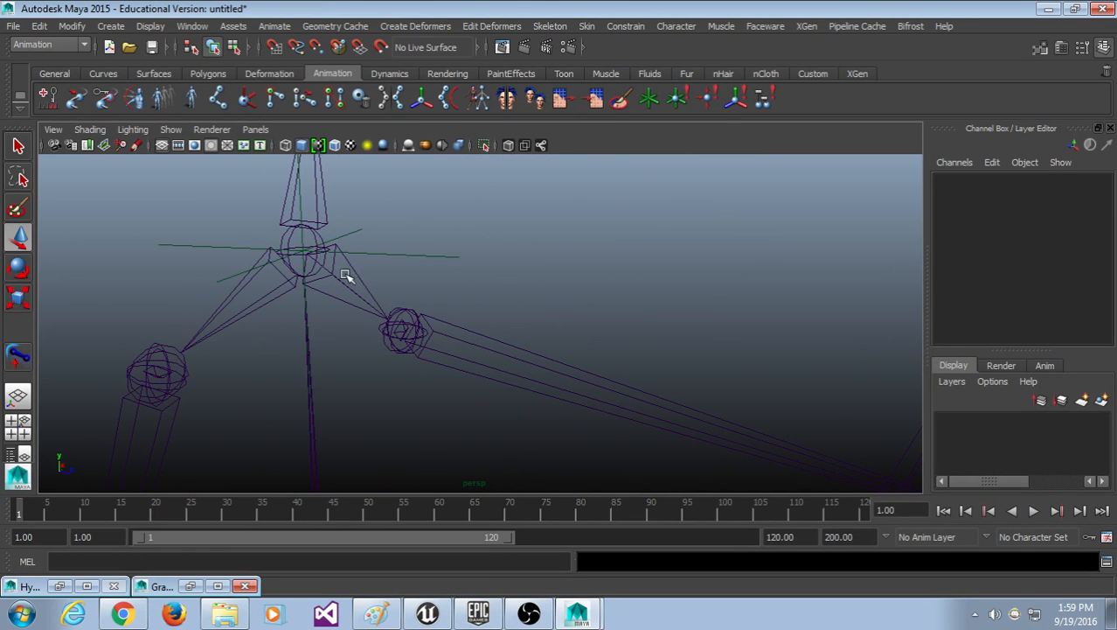
click(411, 254)
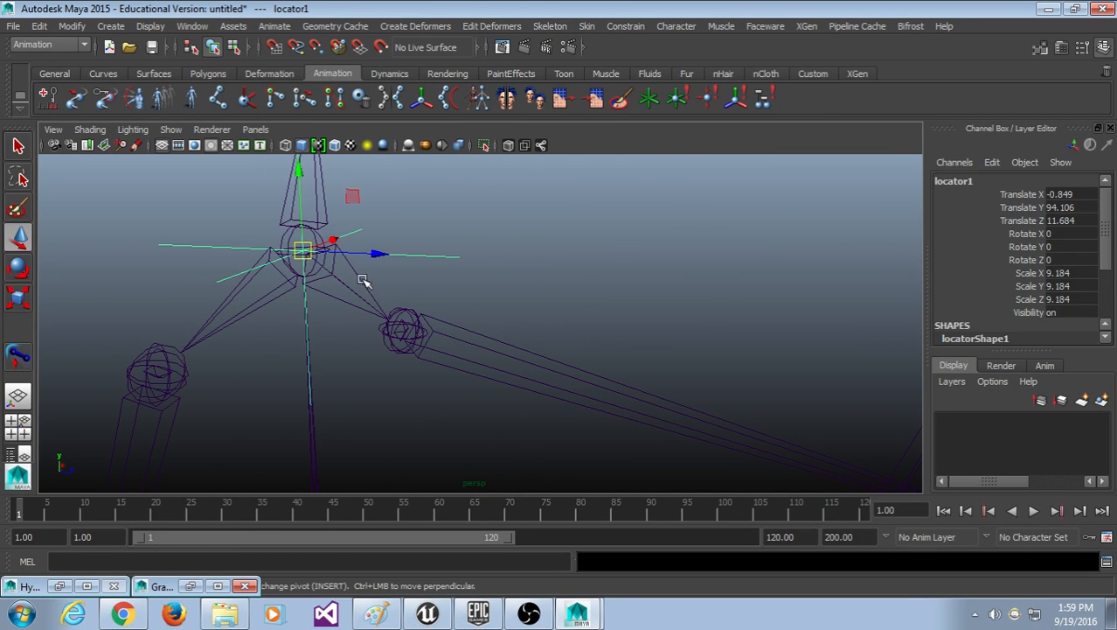
click(362, 279)
shift+drag(394, 236, 404, 283)
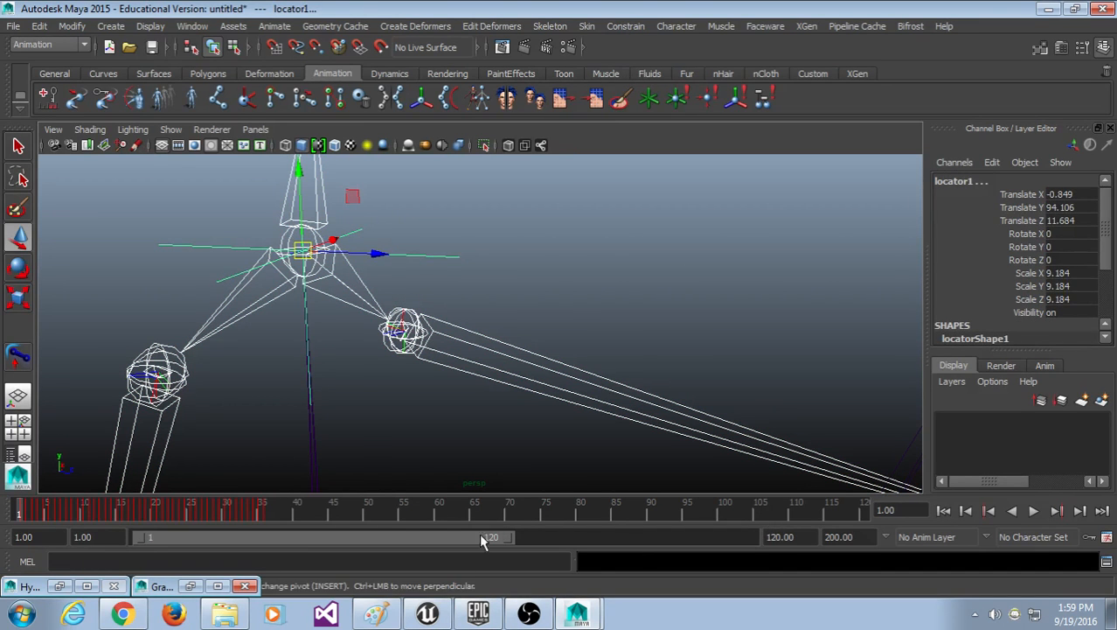
click(372, 464)
Step: Move to frame 22, select the locator and root, then set the end time at frame 36
drag(298, 522, 171, 522)
click(306, 372)
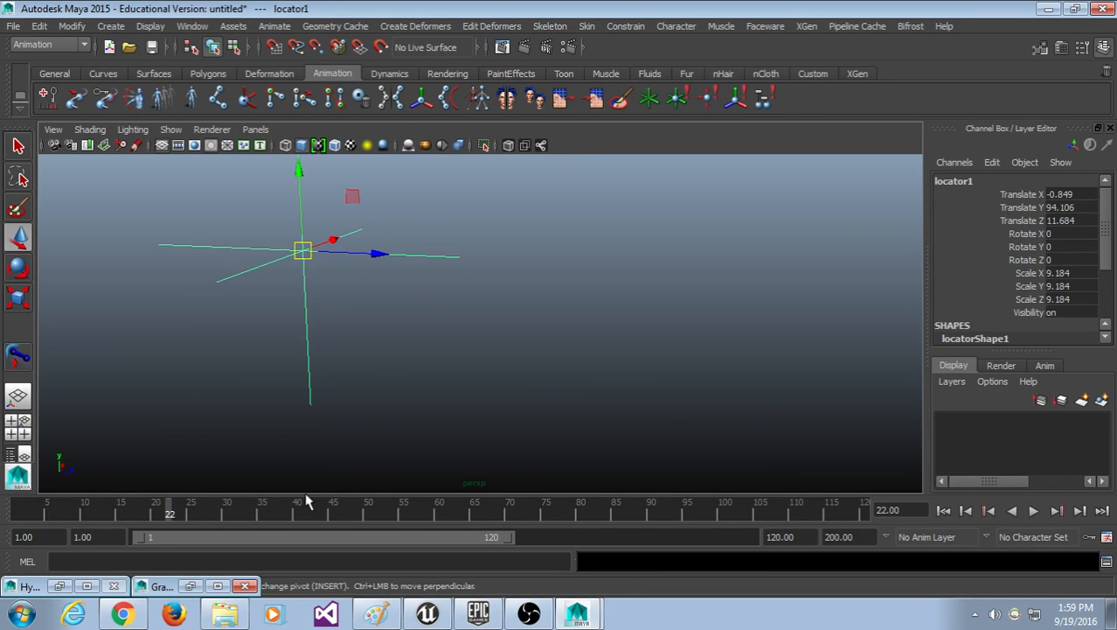
scroll(512, 298, down, 8)
click(655, 417)
scroll(527, 395, up, 5)
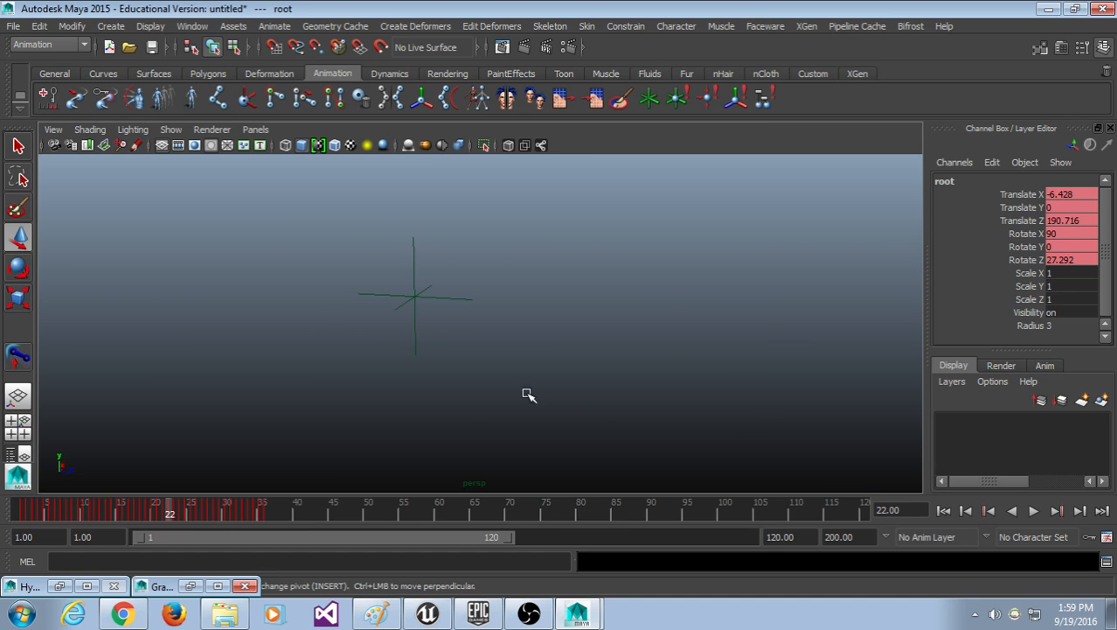
drag(296, 512, 269, 537)
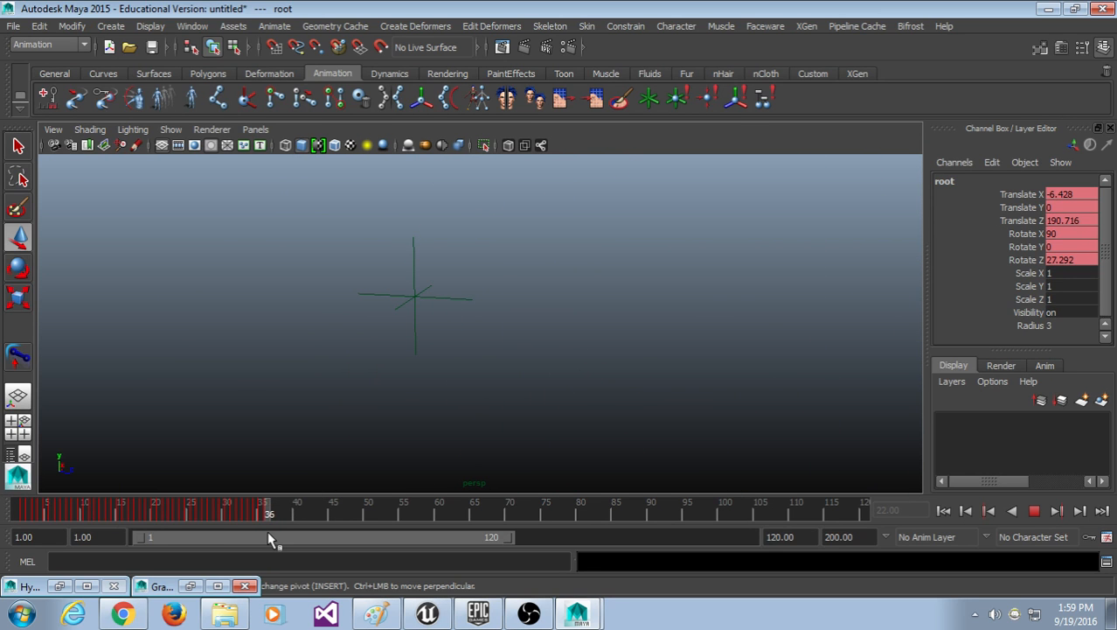
click(839, 536)
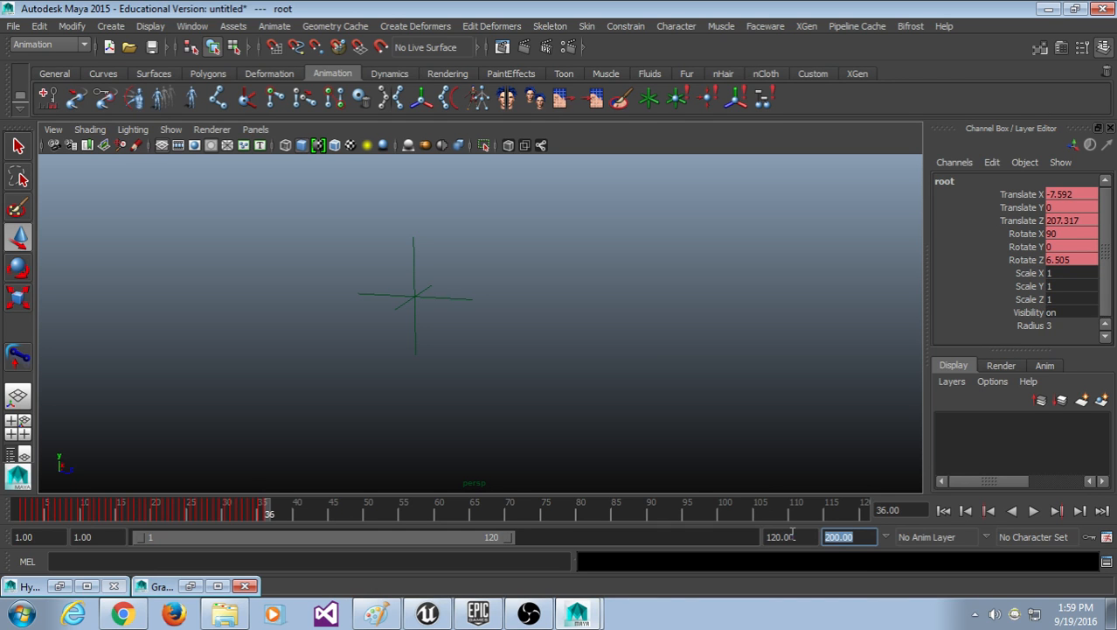
Step: Set the playback end frame to 36 and play the animation back to frame 1
text(36)
key(Return)
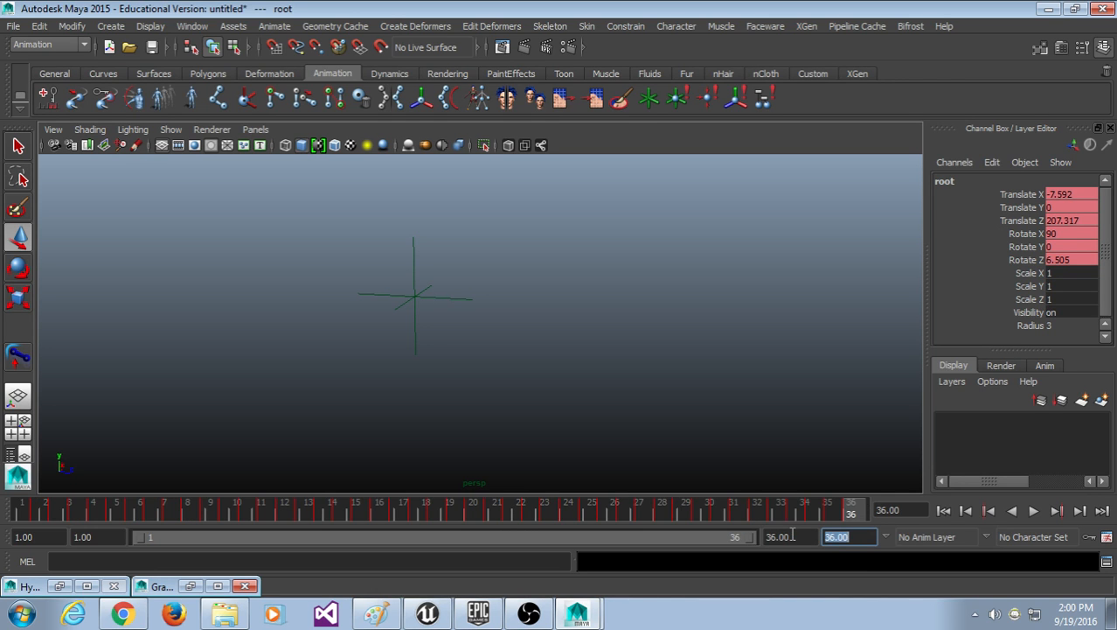
key(alt+v)
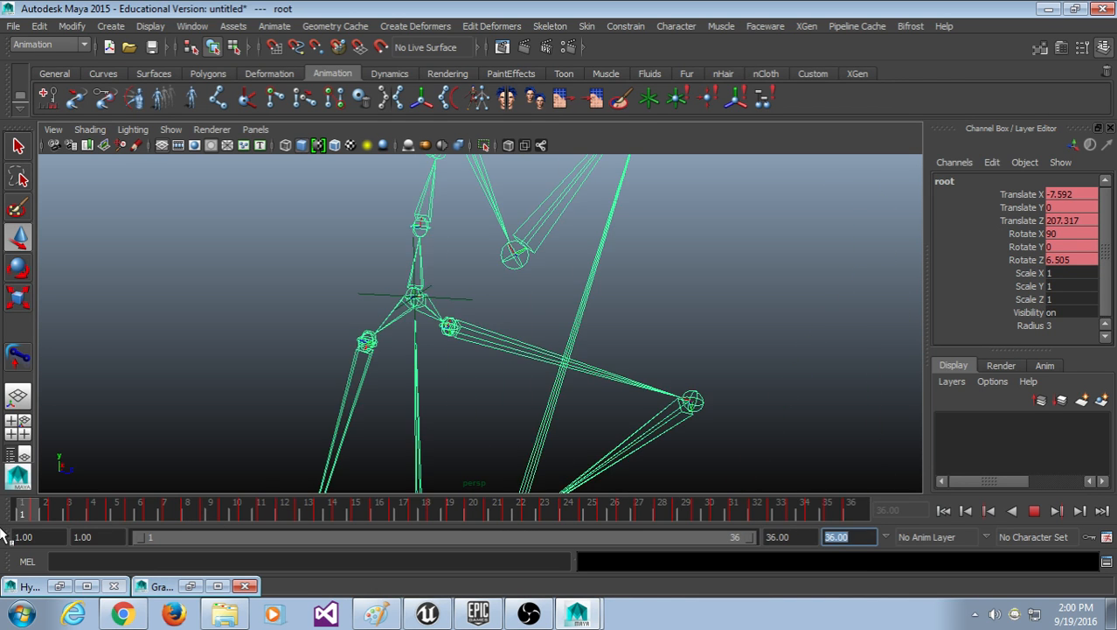
drag(408, 516, 3, 558)
Step: Select the pelvis joint and locator1, then apply a parent constraint
scroll(442, 339, up, 3)
scroll(446, 346, up, 5)
click(438, 289)
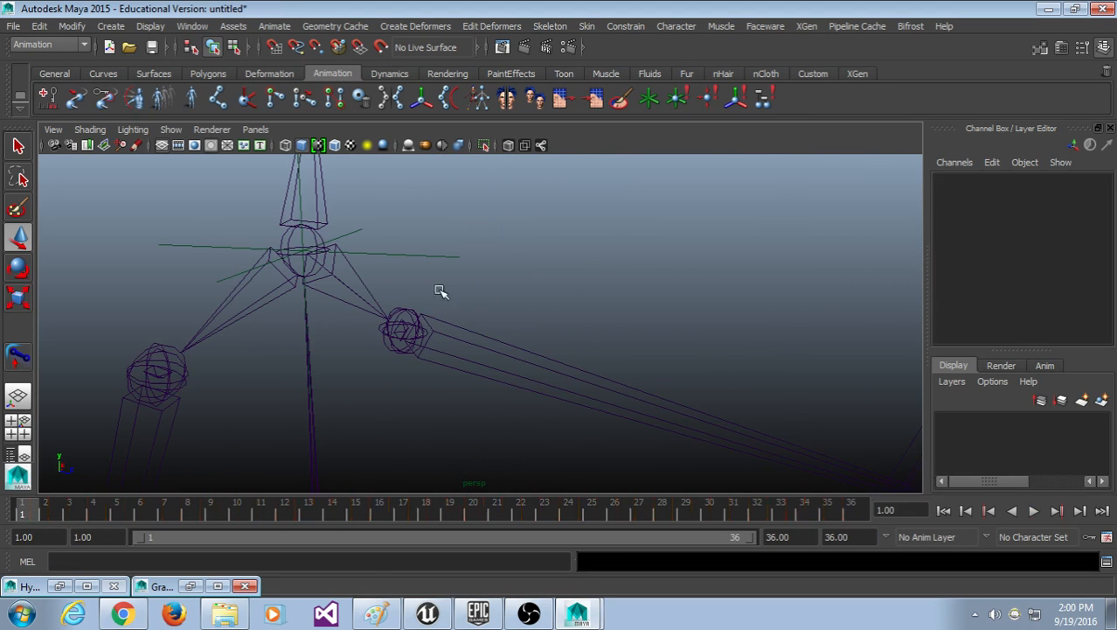
click(367, 282)
shift+click(396, 254)
click(634, 27)
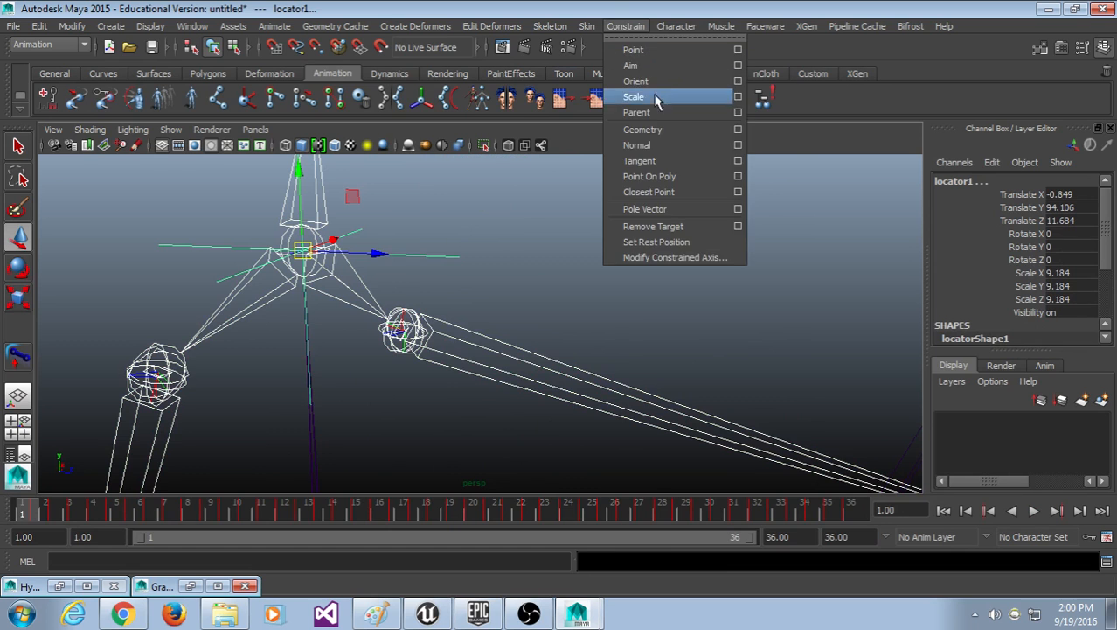
click(663, 112)
Step: Check the early frames, undo the parent constraint, and replay the animation
drag(420, 504, 20, 516)
scroll(190, 351, down, 5)
key(ctrl+z)
key(ctrl+z)
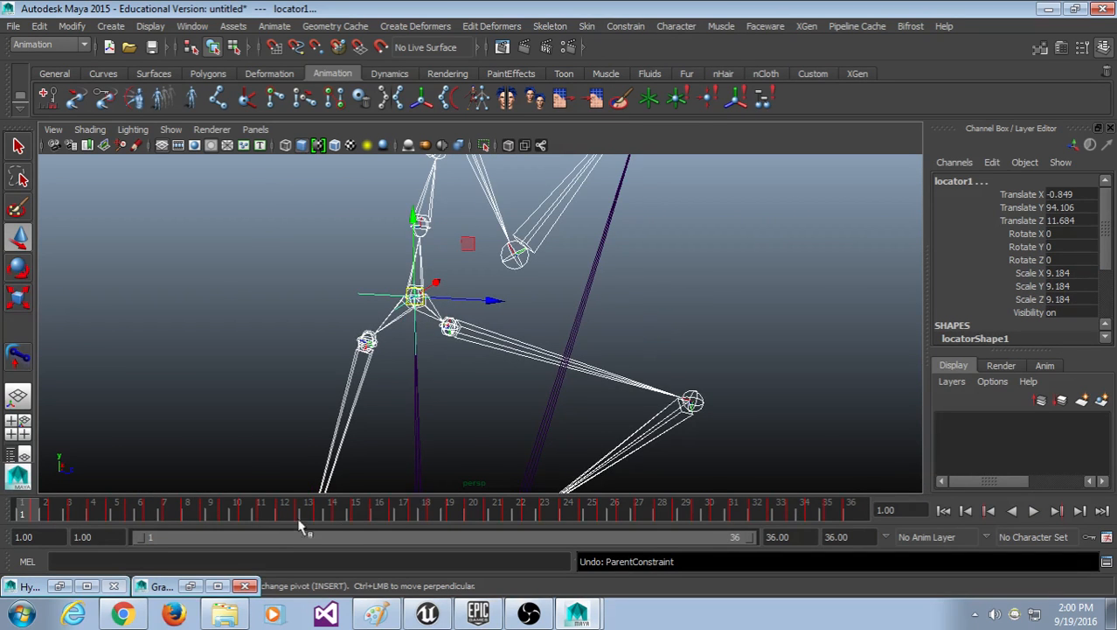
key(alt+v)
key(alt+v)
Step: Frame the hips and reselect the pelvis joint together with locator1
click(655, 299)
scroll(515, 307, up, 5)
alt+middle_drag(478, 286, 558, 308)
scroll(557, 308, up, 4)
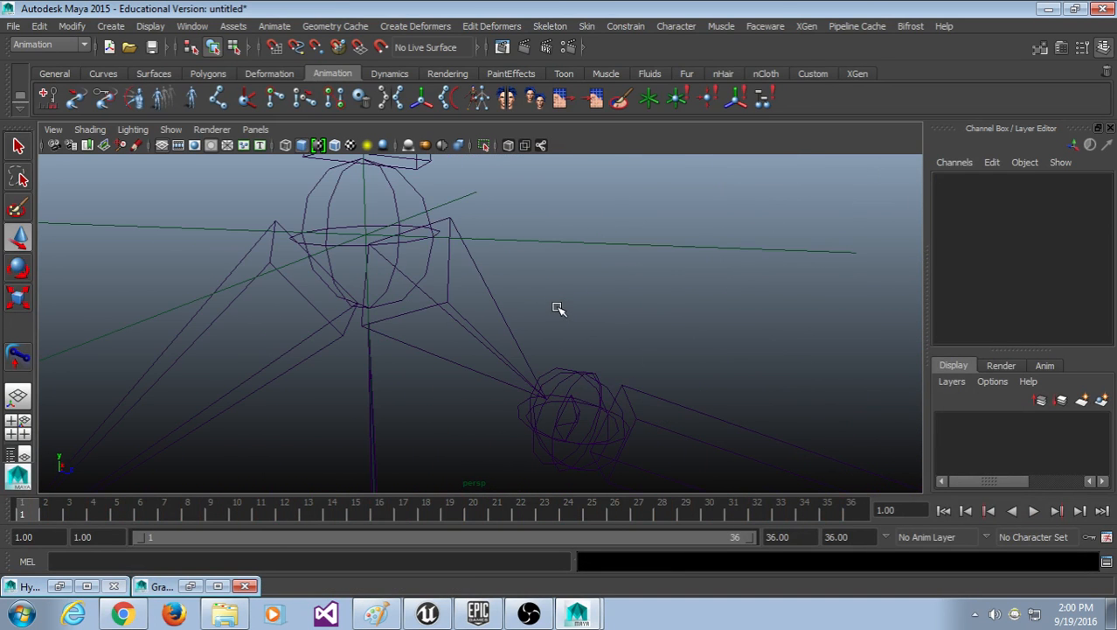
scroll(558, 308, down, 2)
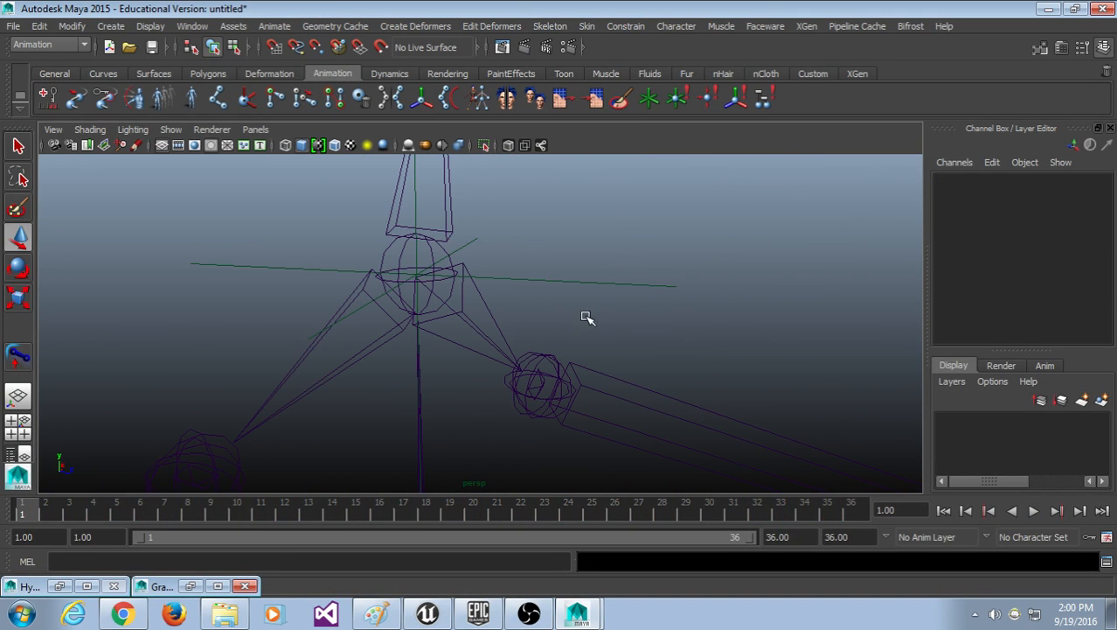
click(487, 307)
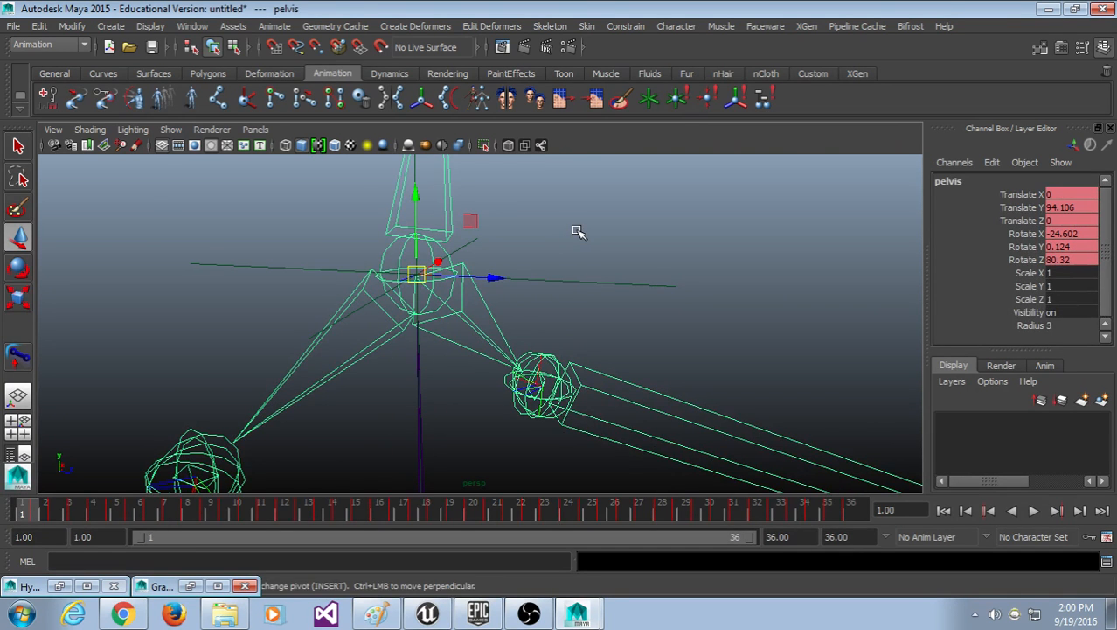
drag(577, 231, 592, 306)
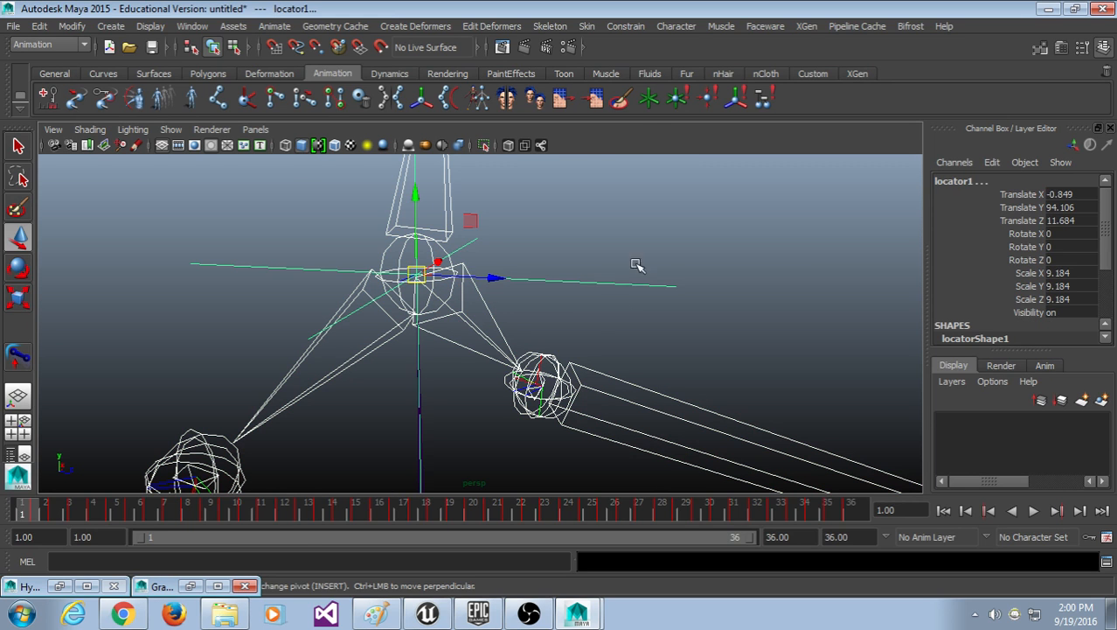
Step: Parent-constrain locator1 to the pelvis and play through the kick to verify it follows
click(629, 26)
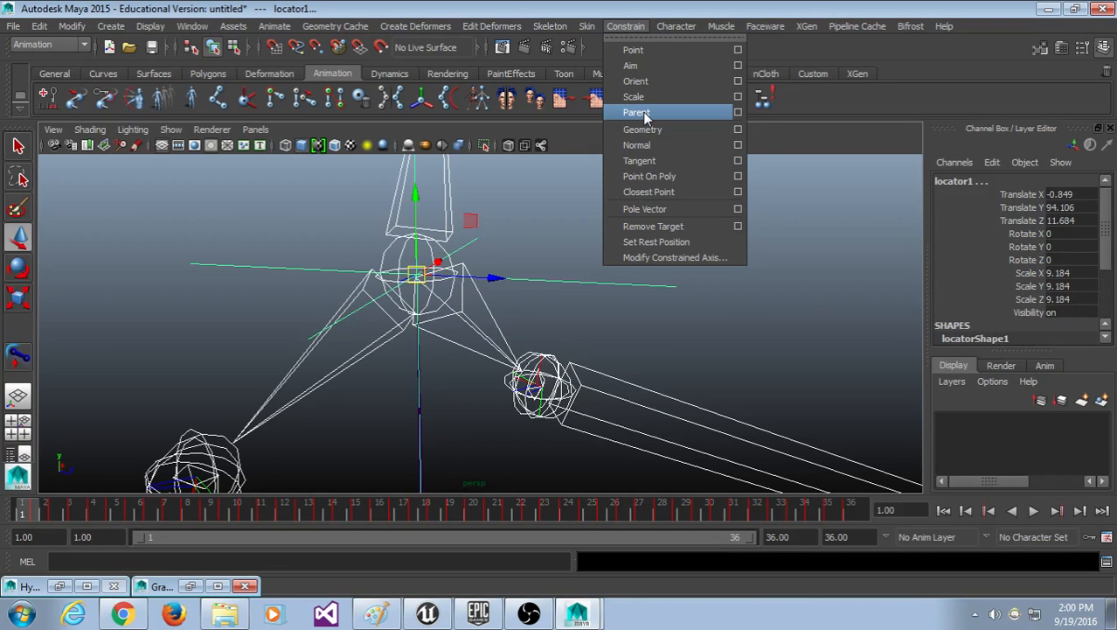
click(631, 115)
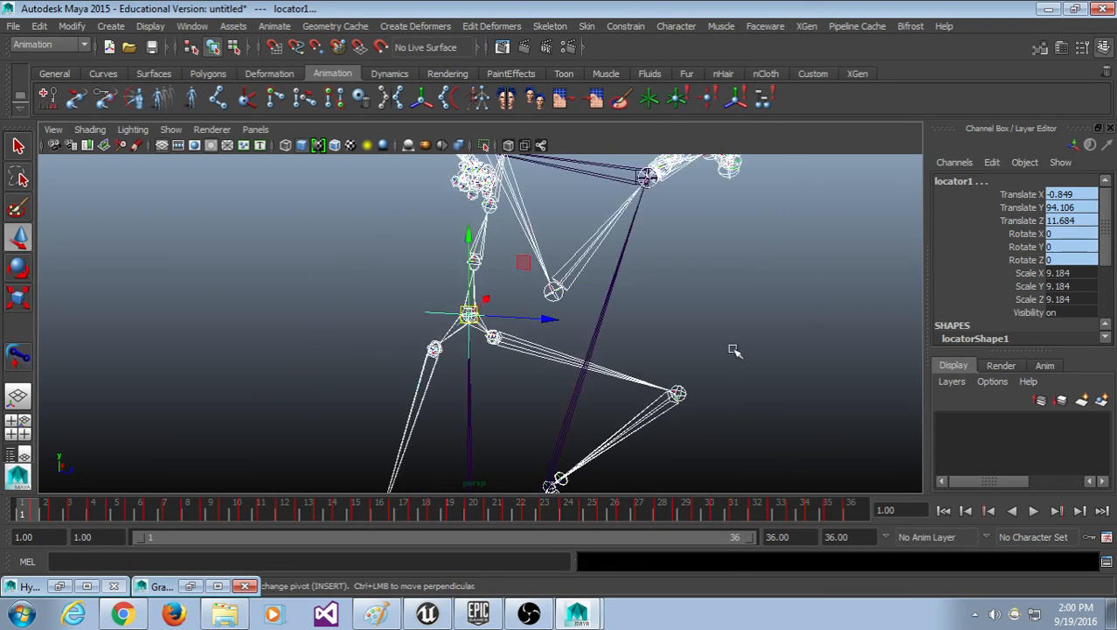
key(alt+v)
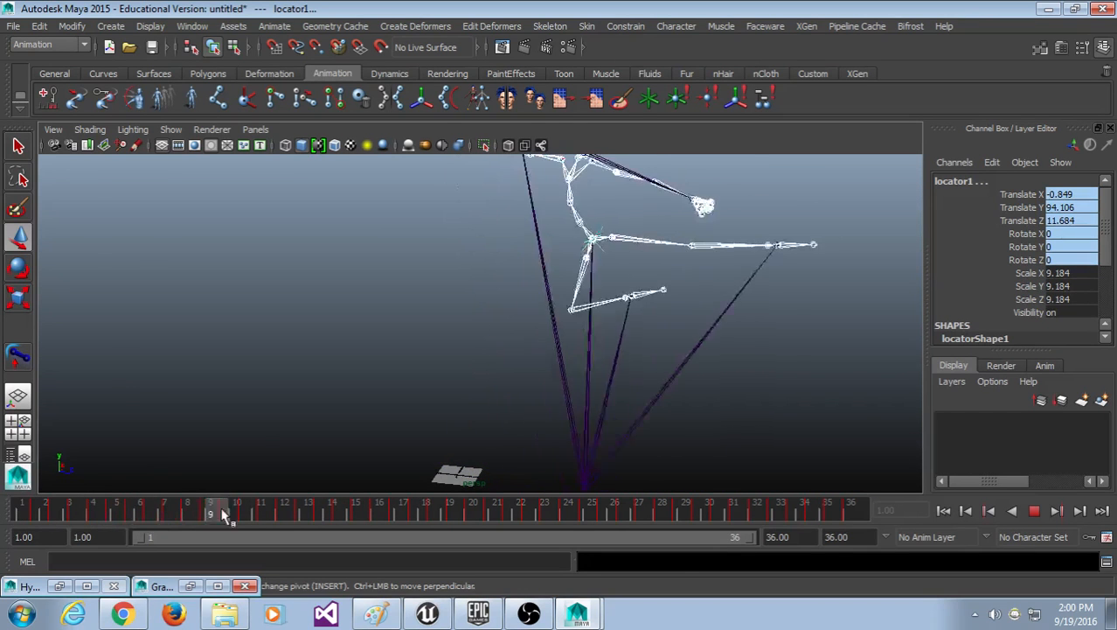
drag(367, 511, 13, 524)
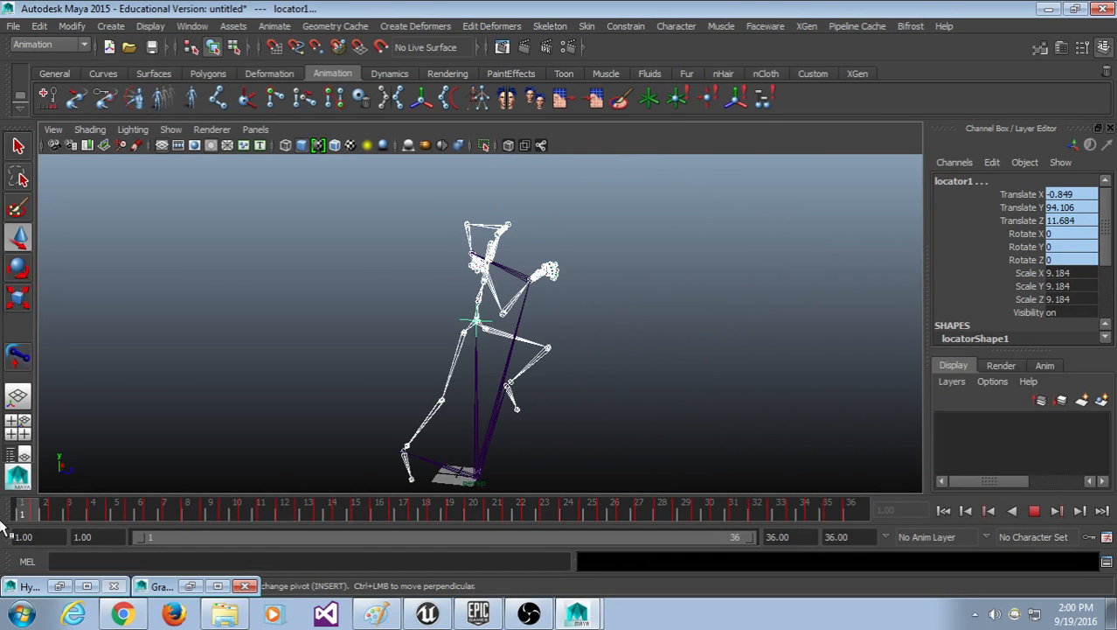
scroll(398, 308, up, 10)
alt+middle_drag(631, 323, 555, 304)
Step: Clear the selection and select locator1 on its own at the pelvis
click(554, 286)
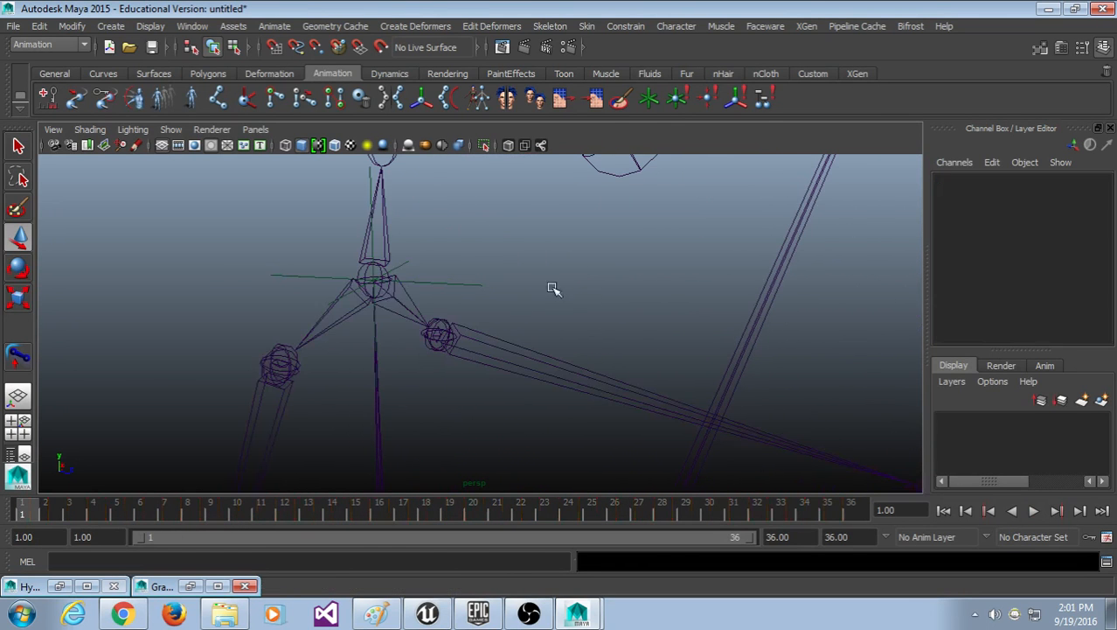
click(460, 284)
scroll(474, 342, down, 6)
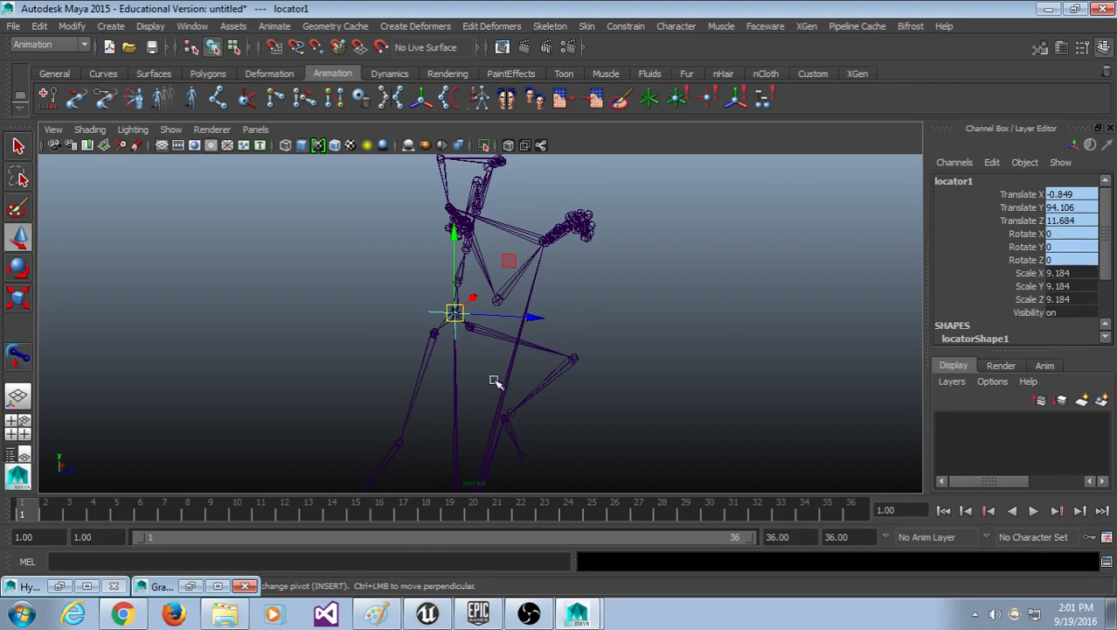
scroll(468, 382, up, 5)
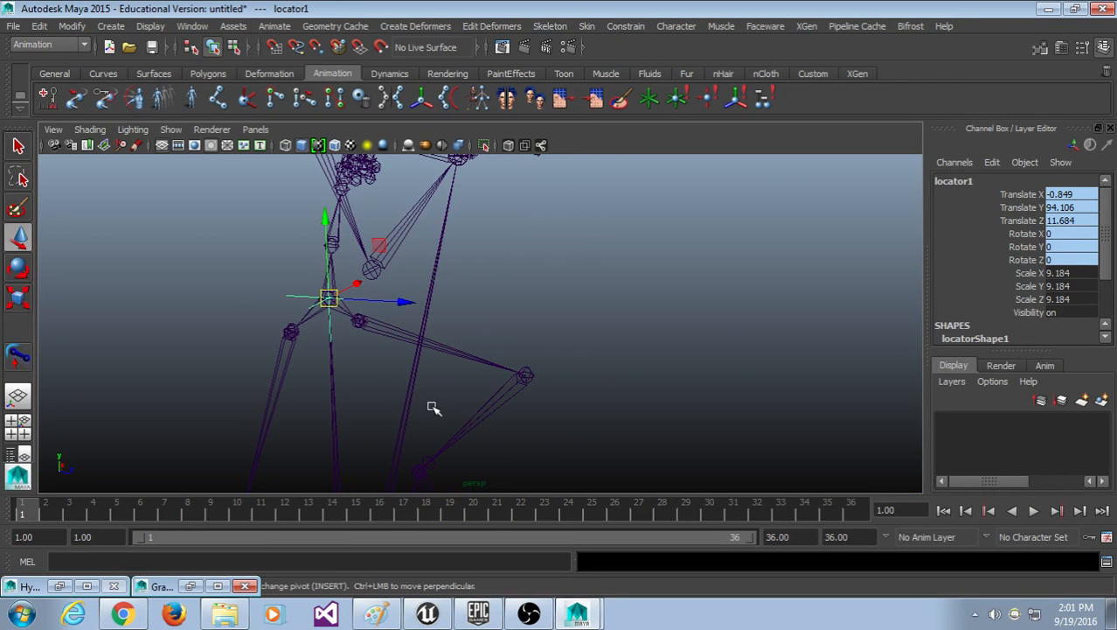
click(599, 312)
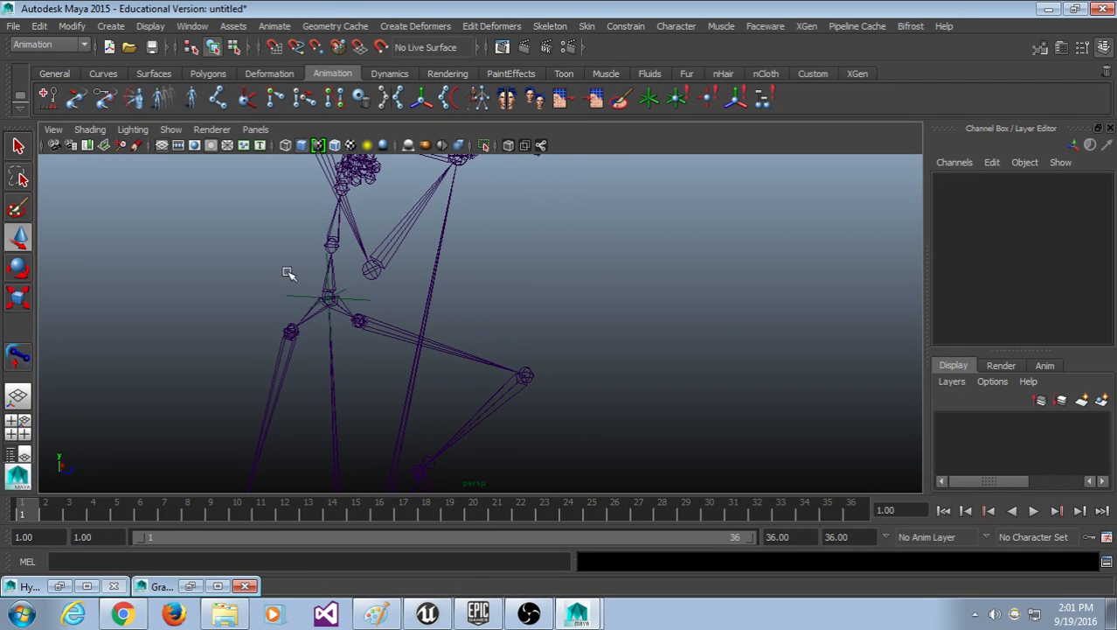
drag(288, 274, 301, 313)
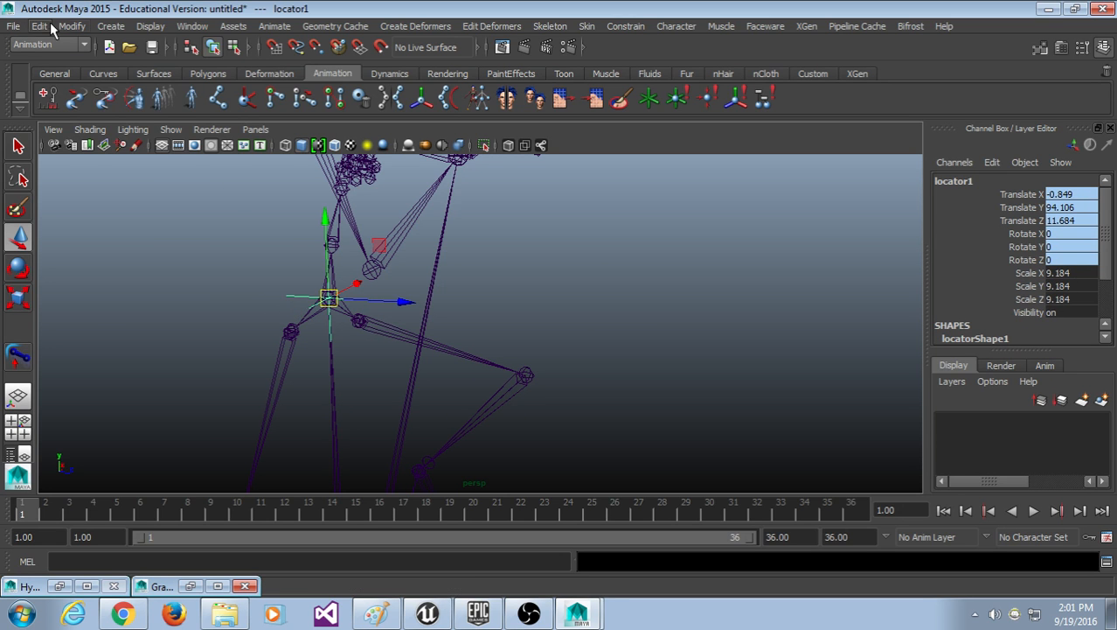
Step: Bake locator1's motion with Edit > Keys > Bake Simulation and check frame 9
click(40, 25)
mouse_move(81, 160)
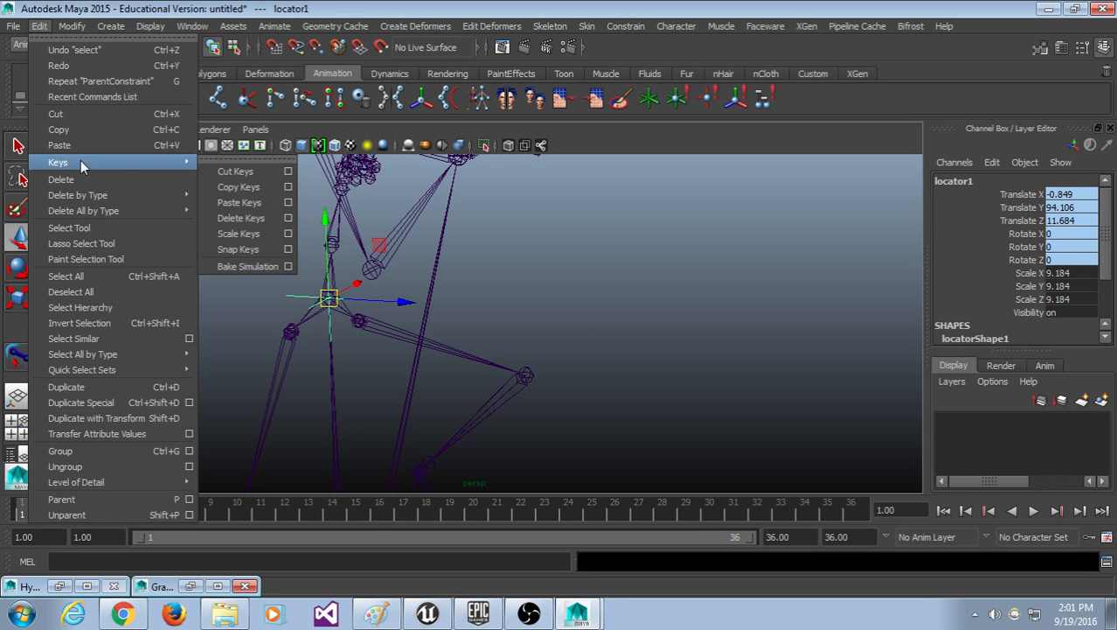
click(253, 267)
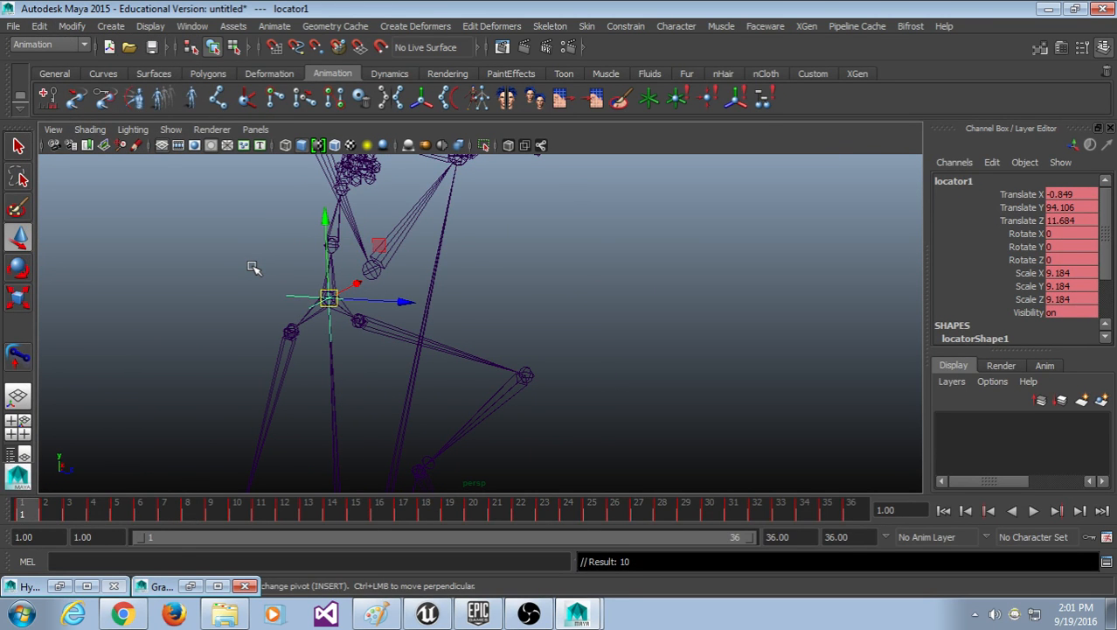
scroll(584, 389, down, 3)
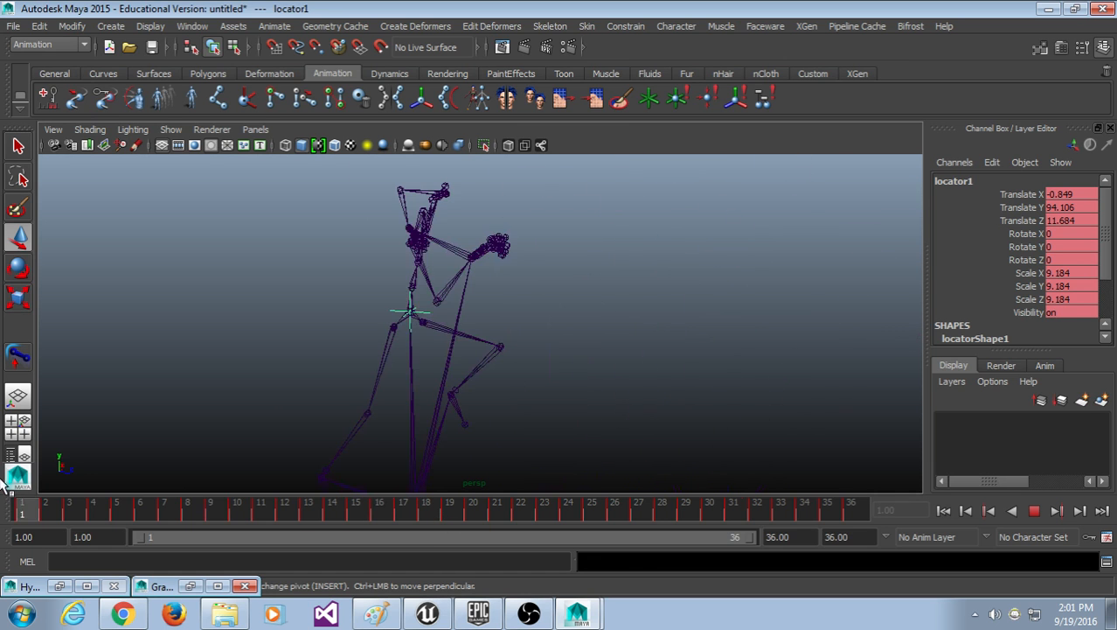
mouse_move(19, 486)
mouse_down()
mouse_move(852, 500)
mouse_move(723, 504)
mouse_move(45, 470)
mouse_move(360, 461)
mouse_move(766, 494)
mouse_move(5, 482)
mouse_up()
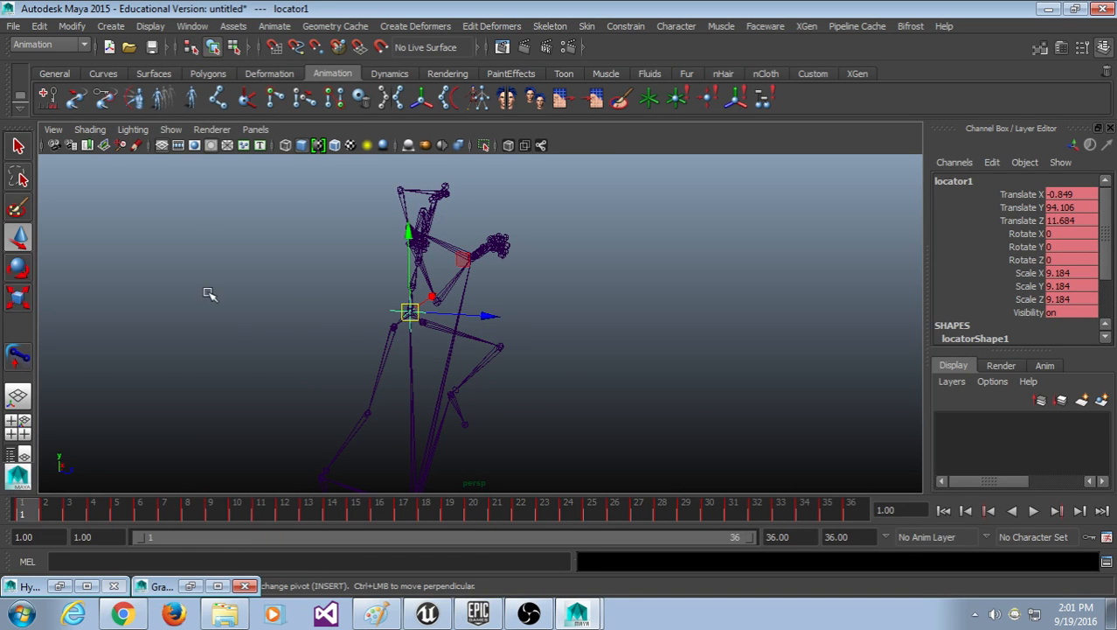
Step: Orbit around the hips and scrub the baked animation from frame 21 back to frame 1
click(701, 422)
scroll(504, 426, up, 5)
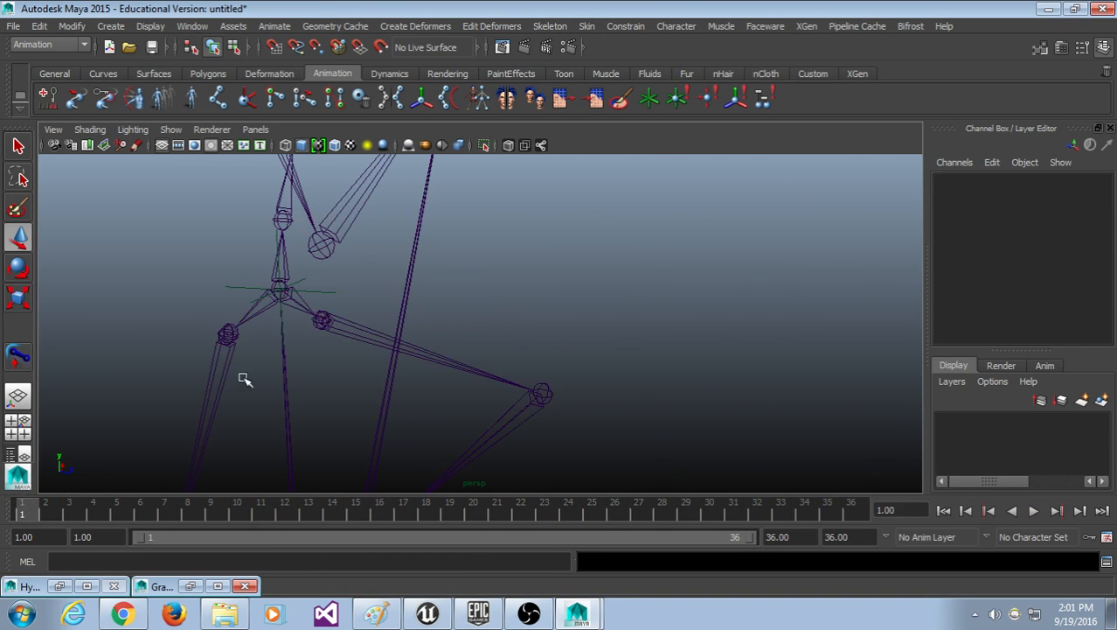
alt+drag(245, 380, 473, 390)
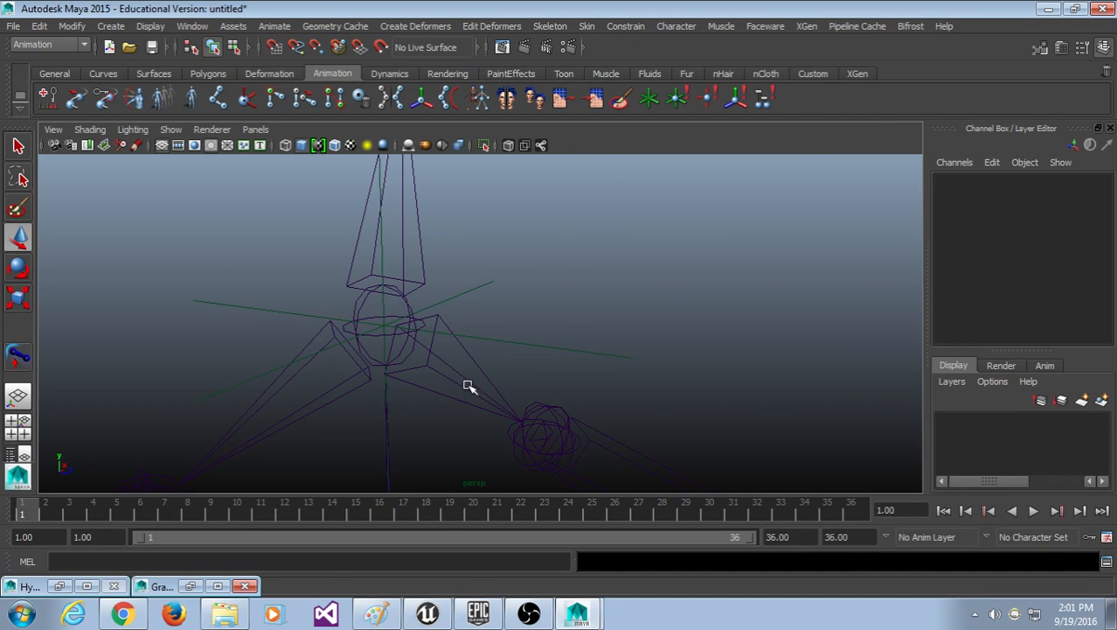
click(462, 391)
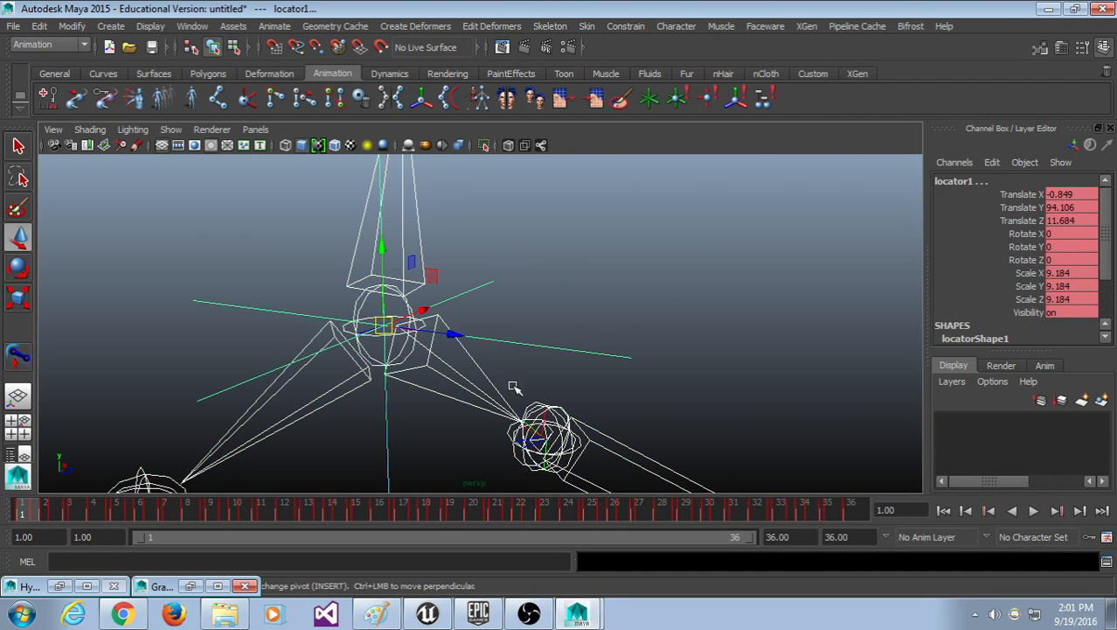
scroll(514, 387, down, 6)
click(688, 313)
click(490, 506)
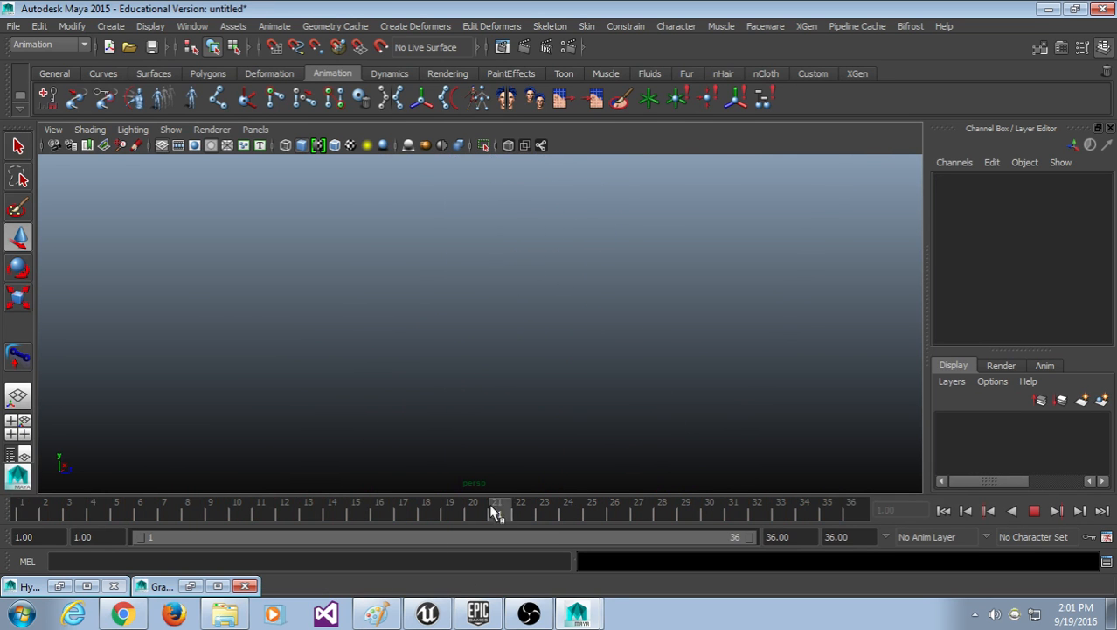
drag(490, 505, 3, 505)
Step: Look over the constraint commands without changes, reselect locator1, and view the whole skeleton
scroll(478, 296, down, 3)
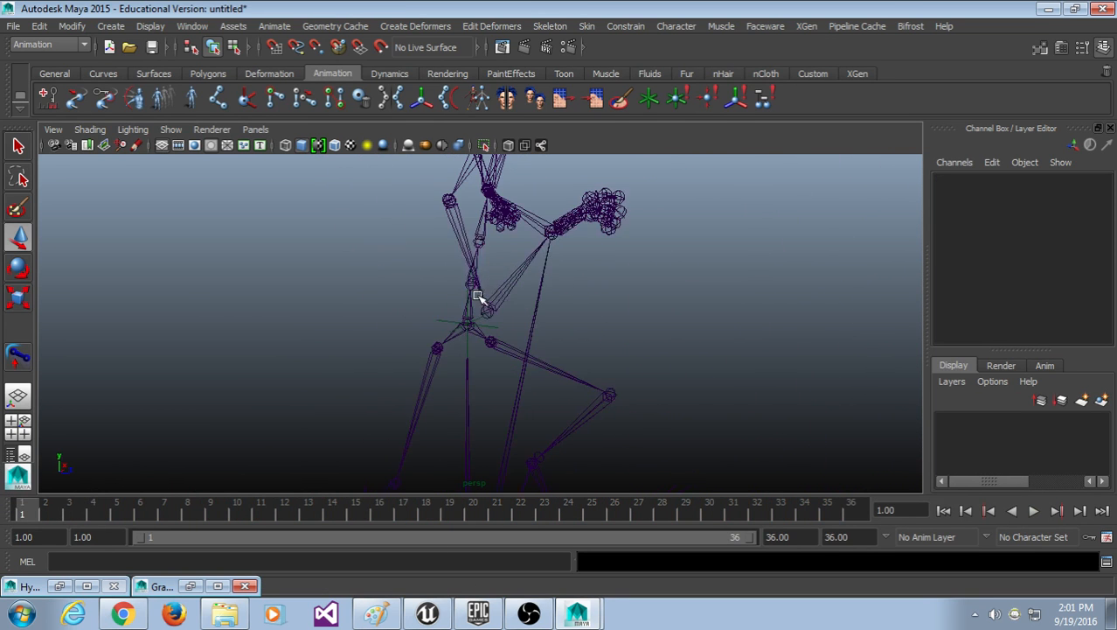
alt+middle_drag(528, 360, 489, 299)
scroll(496, 310, down, 4)
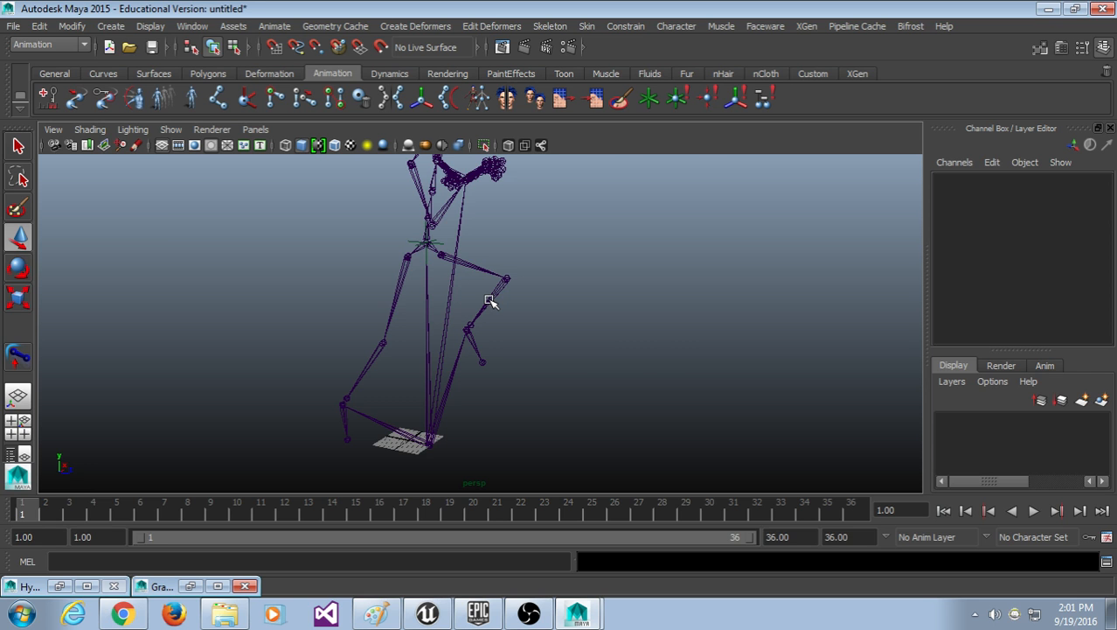
scroll(489, 300, up, 5)
alt+middle_drag(392, 172, 491, 377)
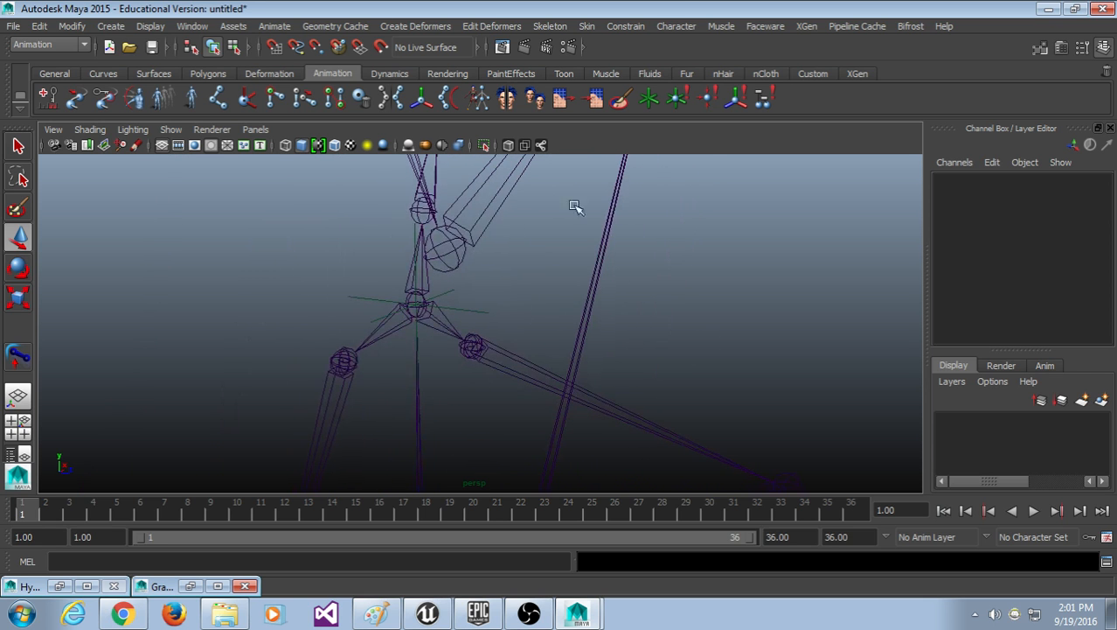
click(643, 26)
click(687, 5)
drag(518, 297, 492, 332)
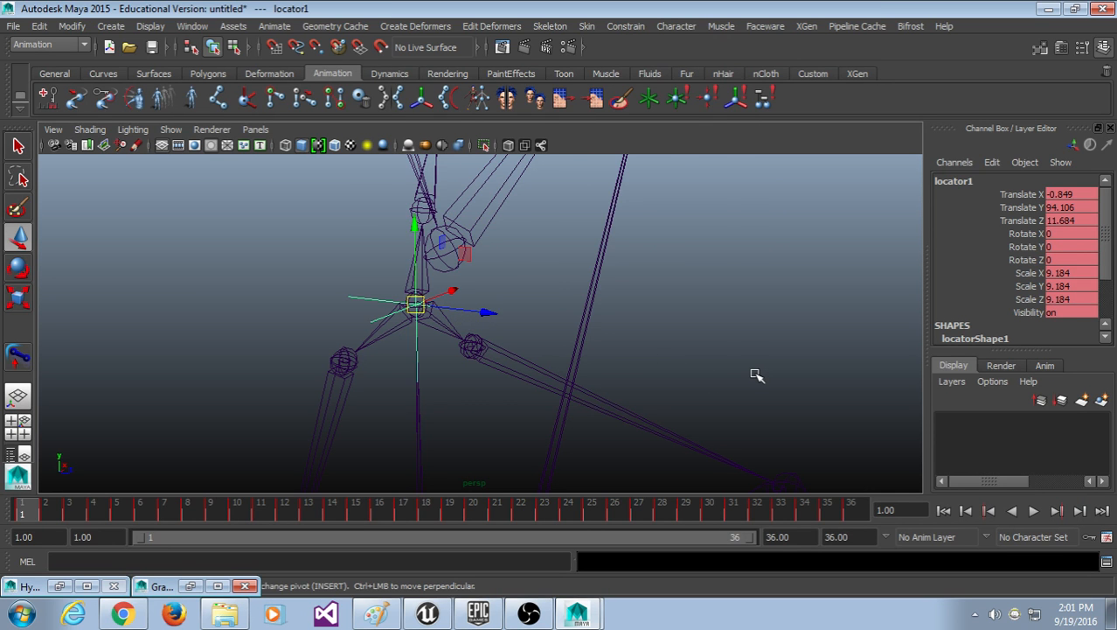
scroll(757, 375, down, 6)
alt+middle_drag(765, 392, 750, 351)
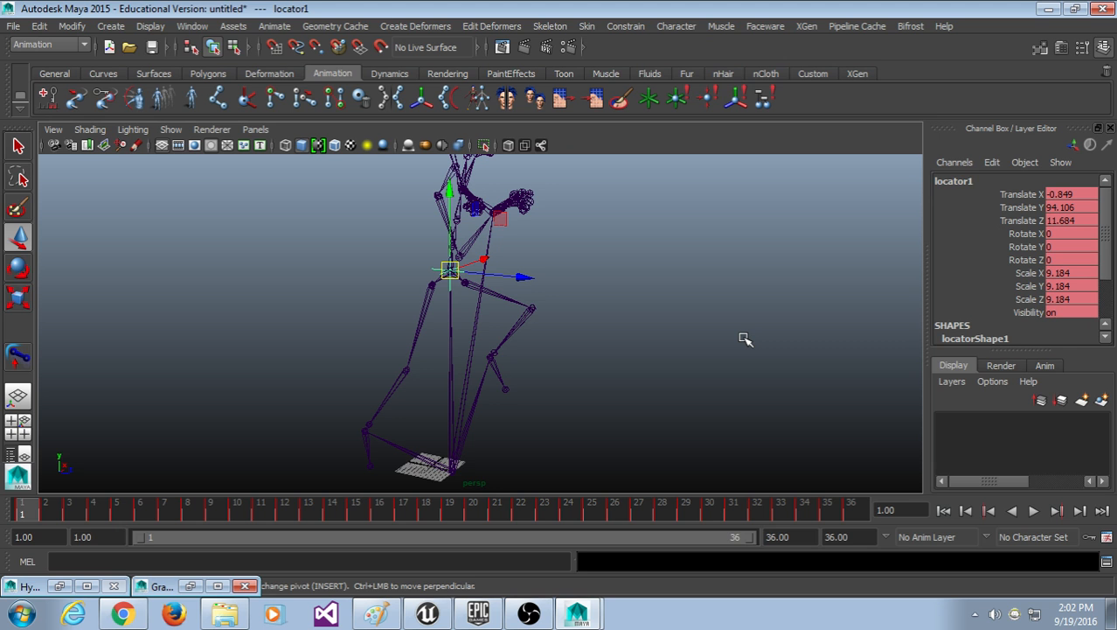
Step: Reselect locator1 at the hips and preview the skeleton's pose around frame 7
click(758, 317)
mouse_move(33, 503)
mouse_down()
mouse_move(546, 513)
mouse_move(35, 508)
mouse_up()
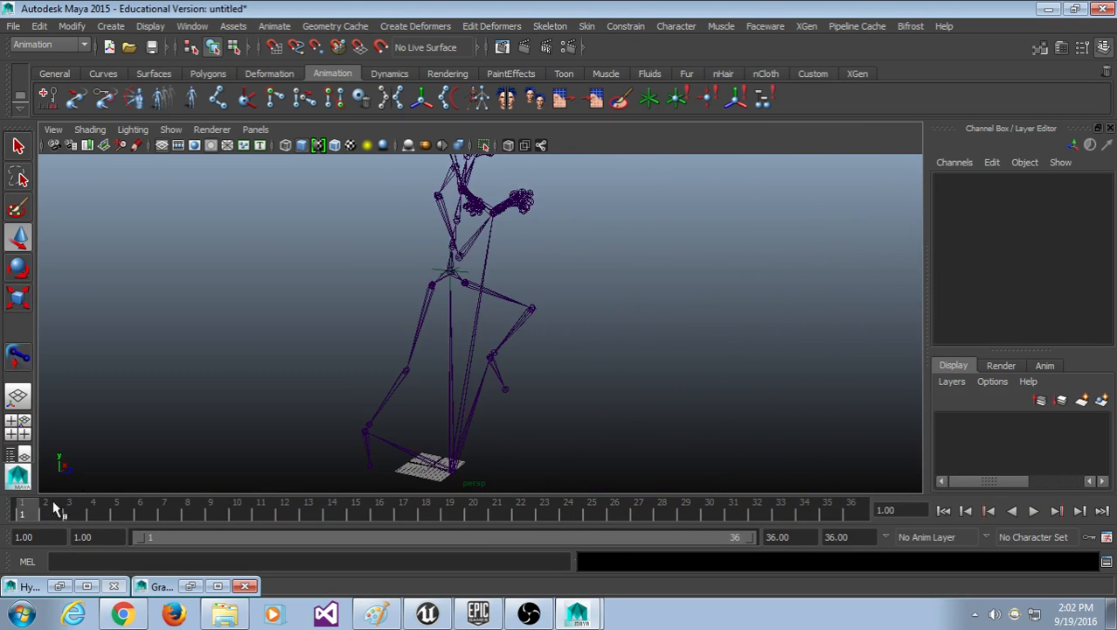
scroll(506, 394, down, 5)
alt+drag(576, 410, 561, 400)
scroll(564, 401, up, 4)
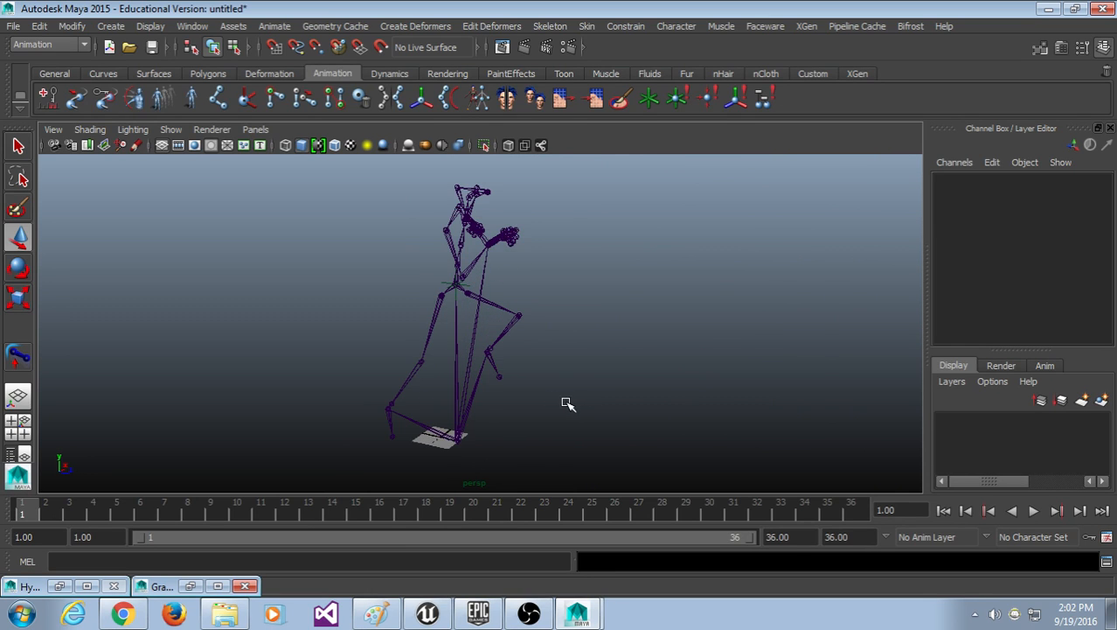
alt+middle_drag(567, 399, 565, 396)
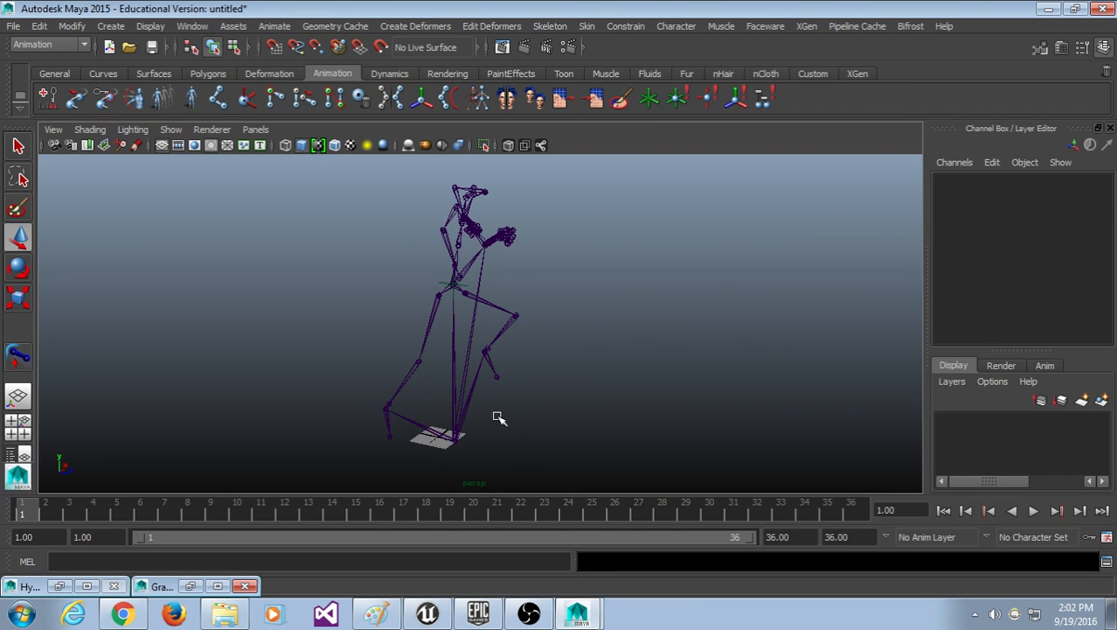
scroll(475, 399, up, 5)
alt+middle_drag(440, 288, 413, 336)
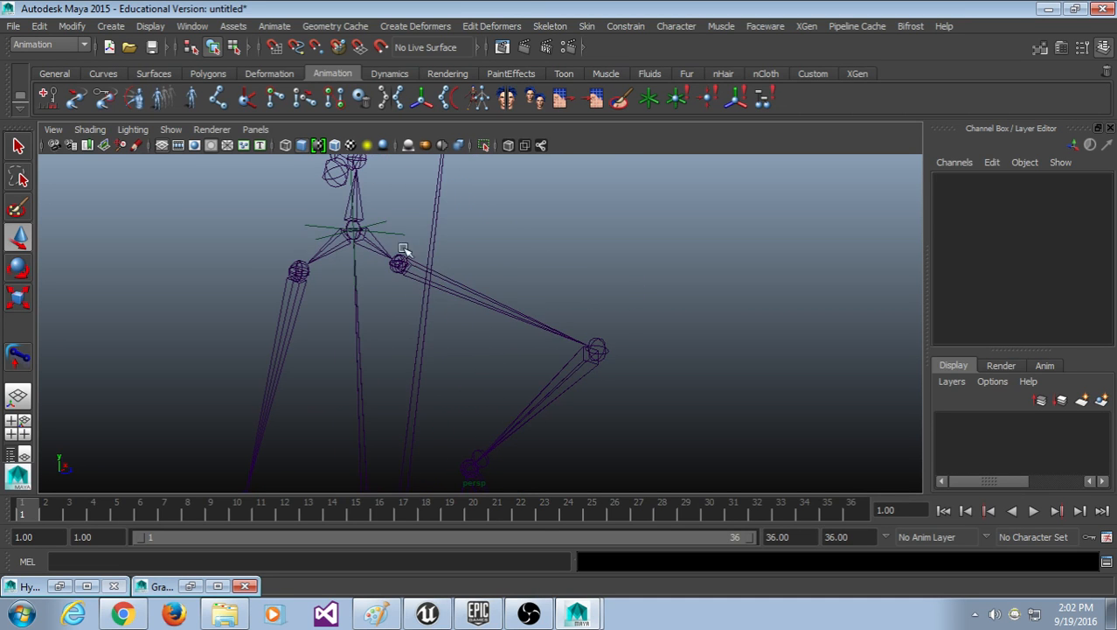
click(381, 239)
scroll(466, 478, down, 1)
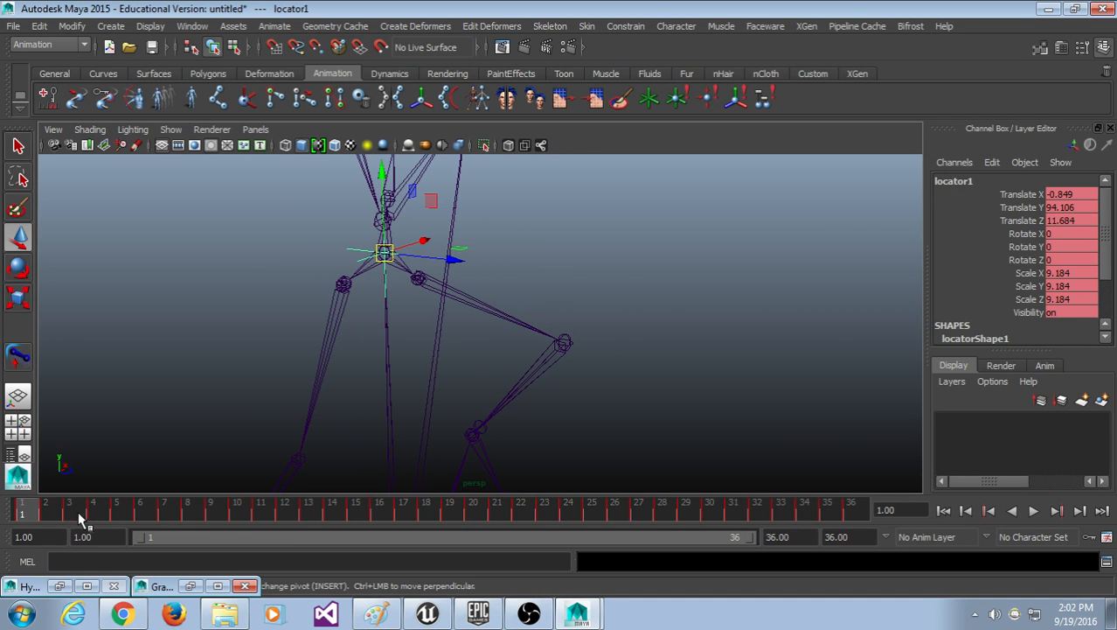
drag(78, 519, 22, 516)
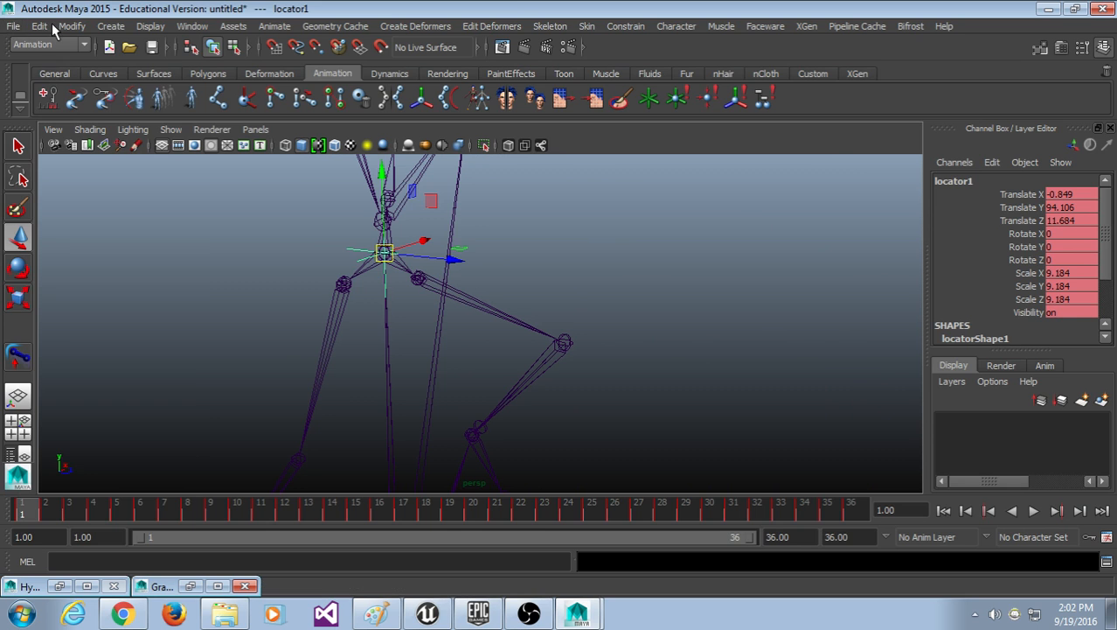
Step: Bake locator1's motion with Edit > Keys > Bake Simulation and orbit to review it
click(43, 27)
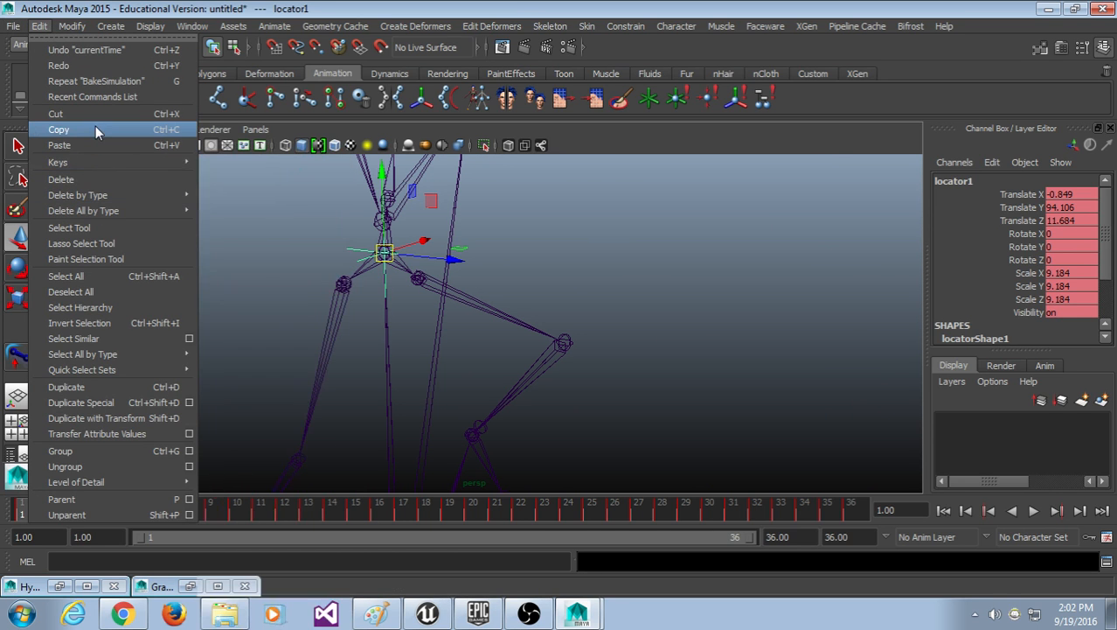
mouse_move(99, 163)
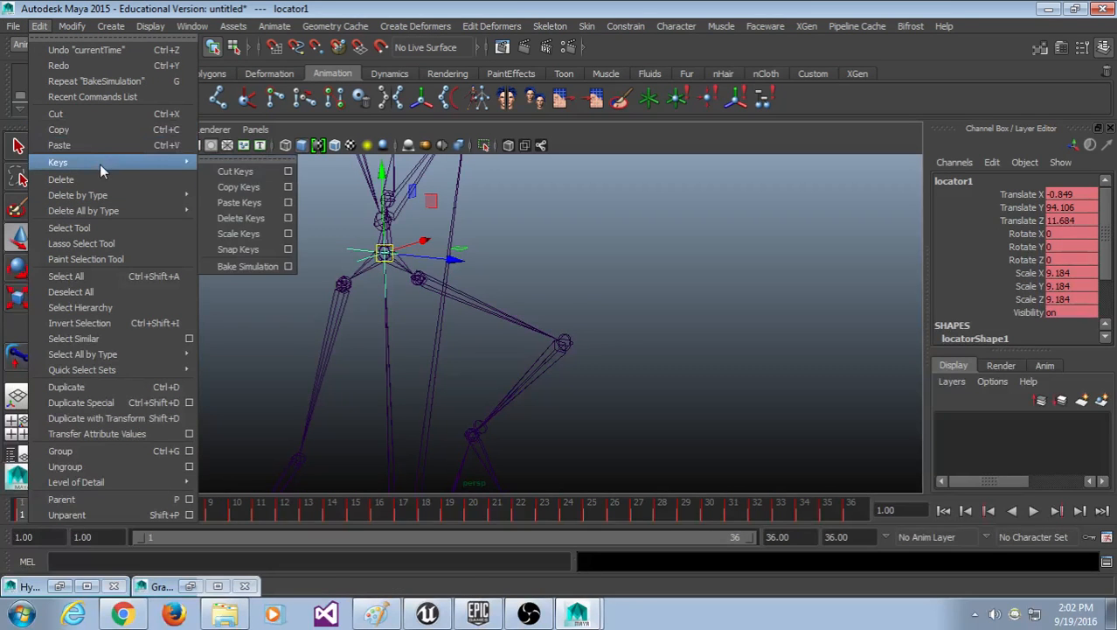
click(264, 266)
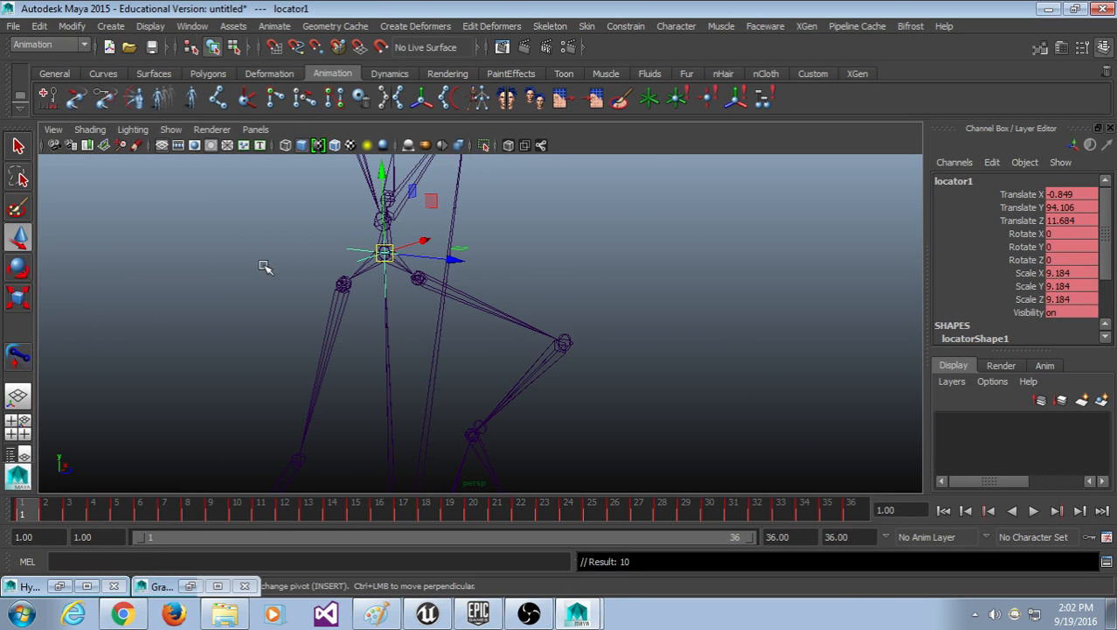
scroll(560, 289, down, 5)
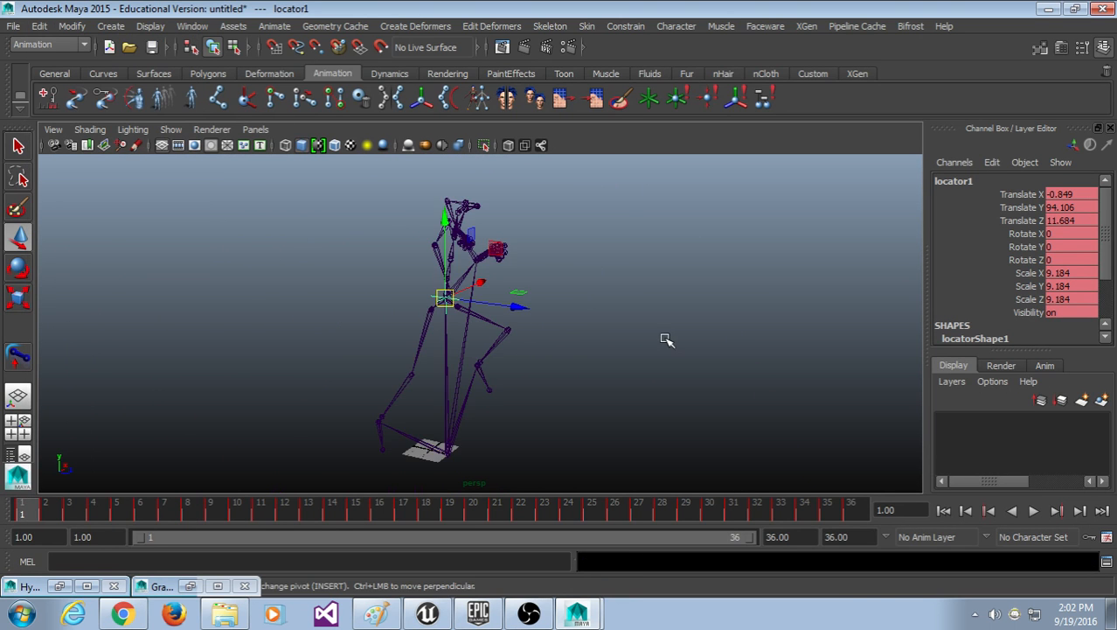
scroll(667, 339, up, 5)
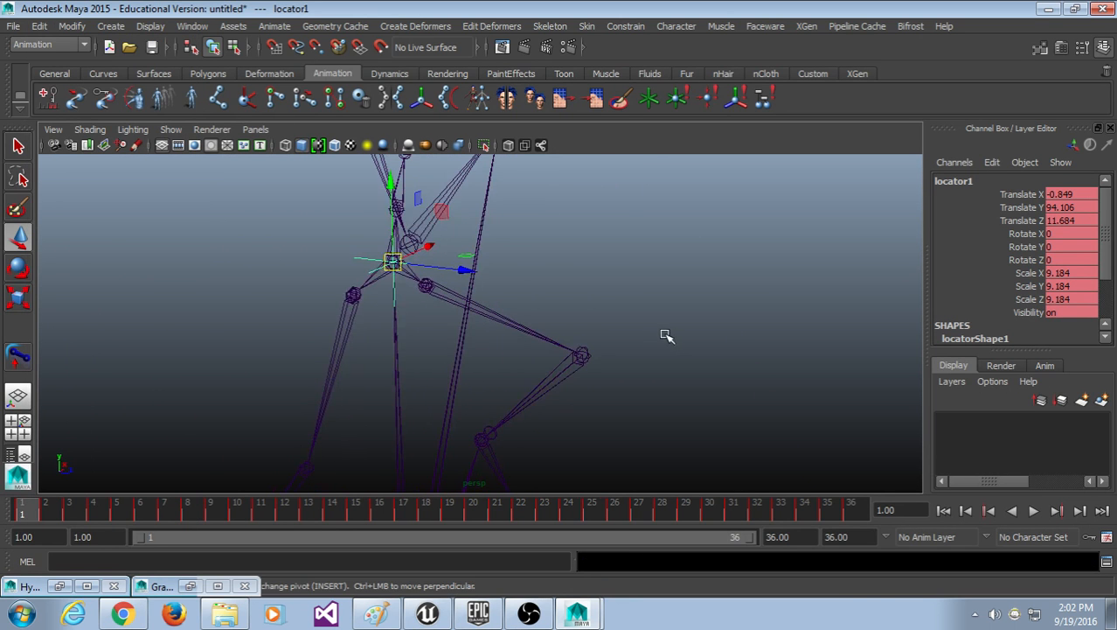
scroll(665, 341, up, 4)
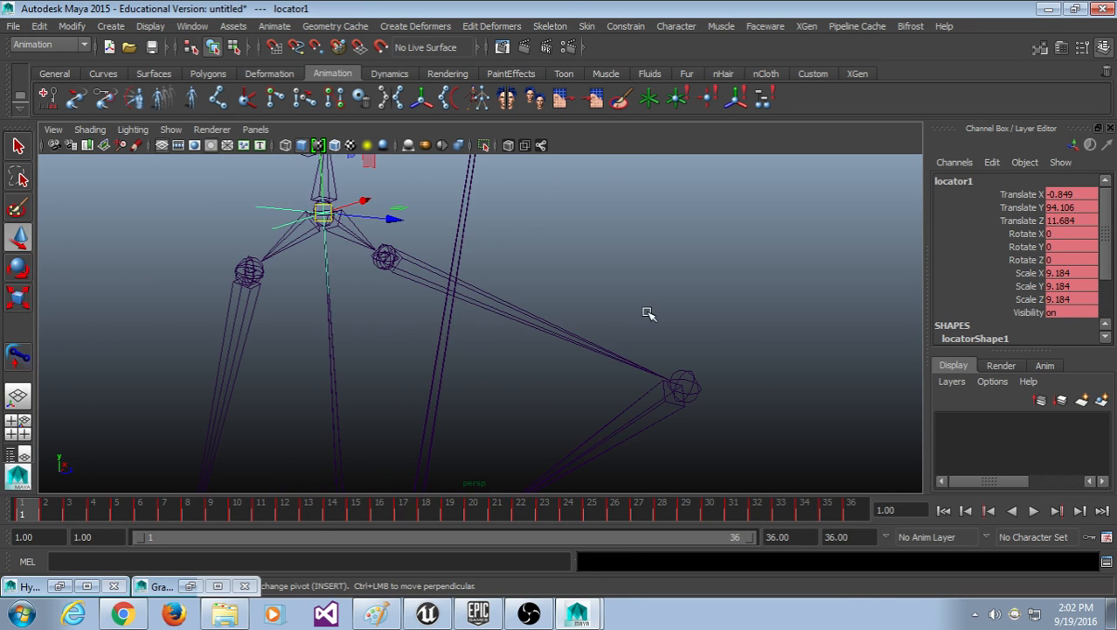
scroll(647, 317, down, 2)
scroll(631, 329, down, 4)
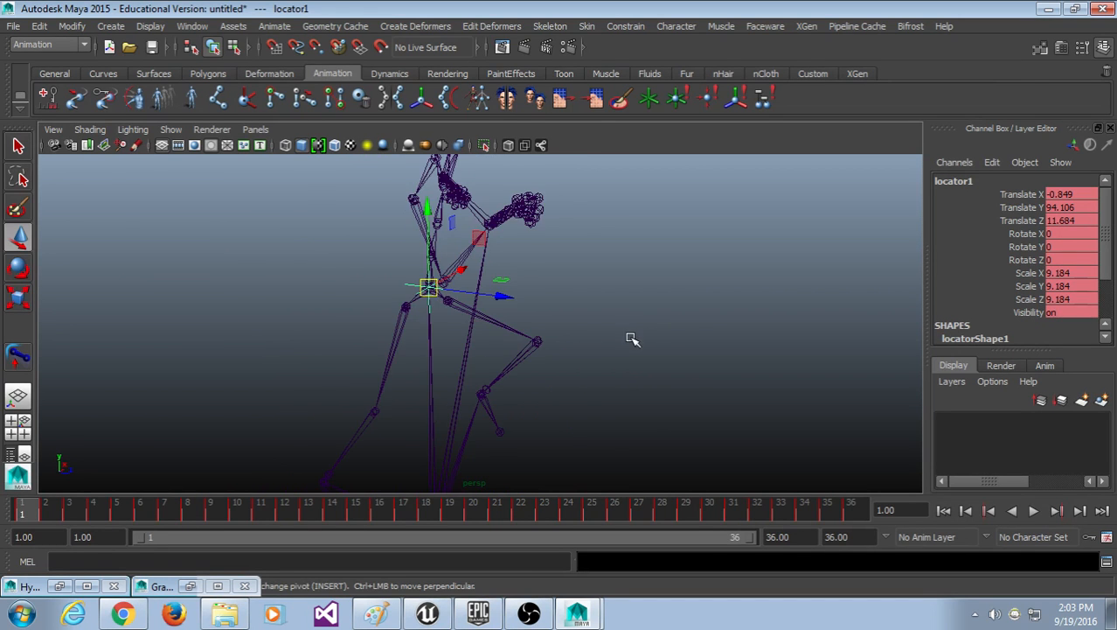
scroll(631, 334, up, 5)
mouse_move(616, 303)
alt+mouse_down()
mouse_move(562, 297)
mouse_move(656, 302)
mouse_move(653, 277)
mouse_move(669, 351)
mouse_move(624, 316)
mouse_move(616, 324)
alt+mouse_up()
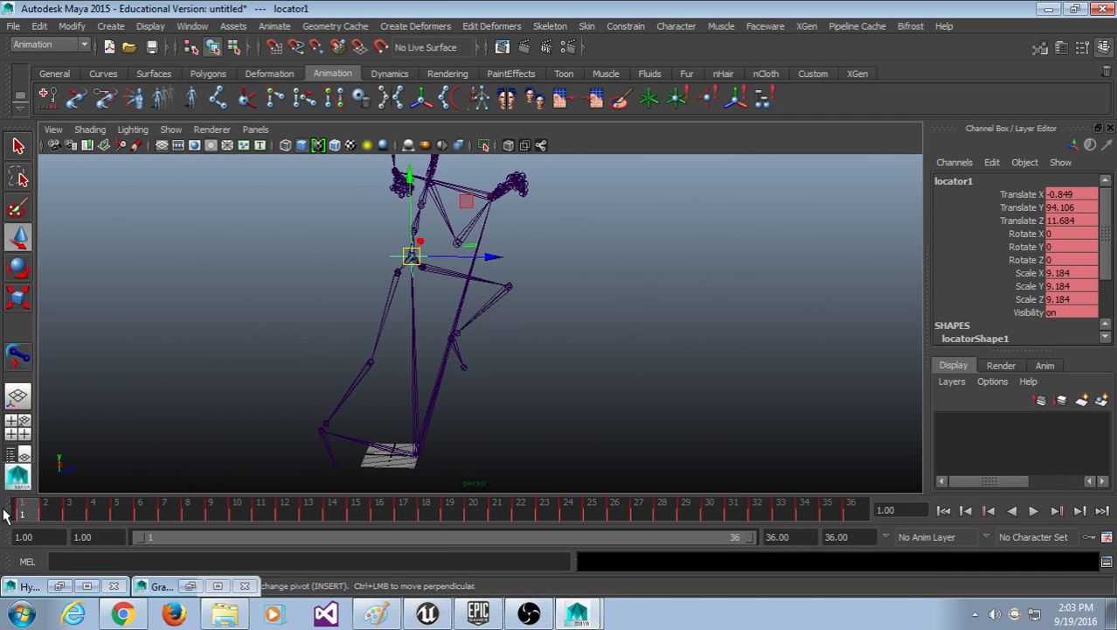
Step: Clear the locator selection and select the pelvis and root joints
scroll(624, 361, up, 4)
scroll(624, 361, down, 2)
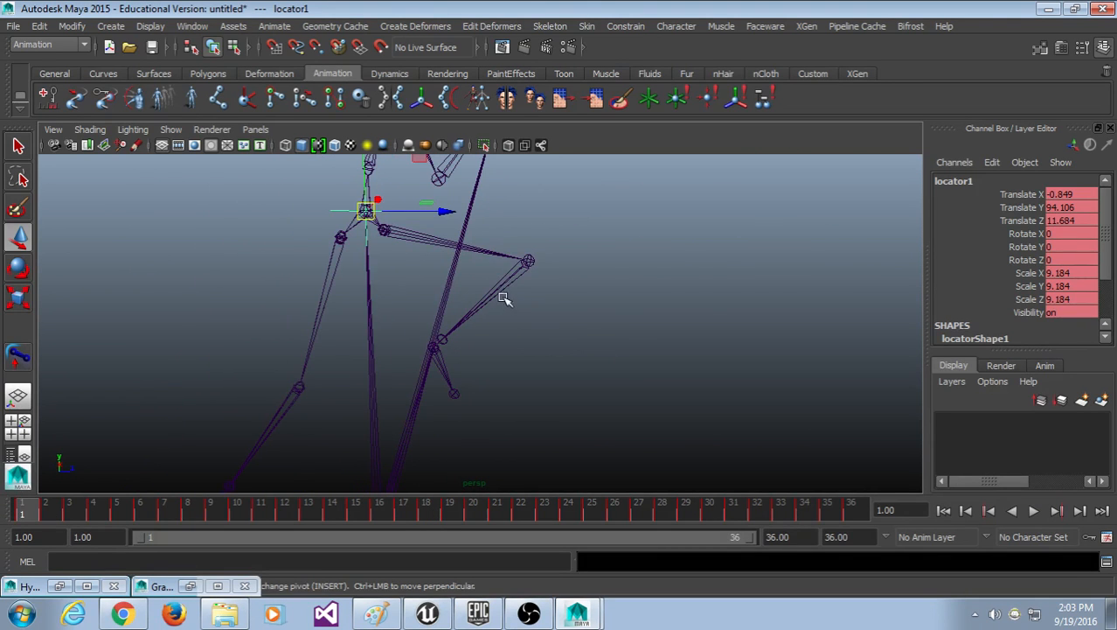
click(633, 331)
click(382, 225)
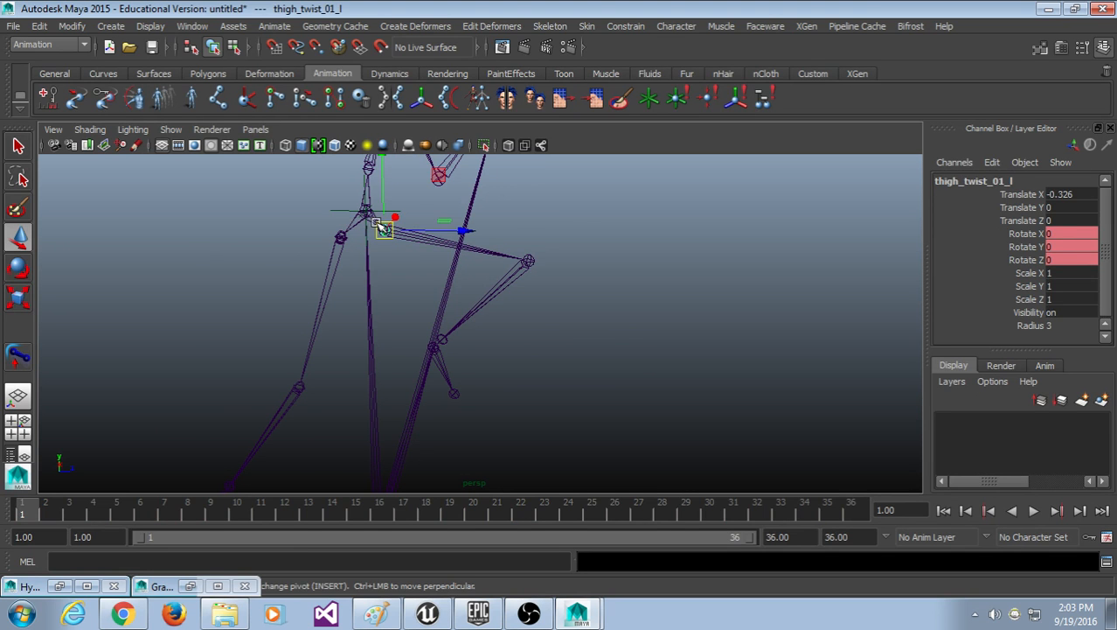
click(351, 223)
alt+middle_drag(419, 427, 433, 320)
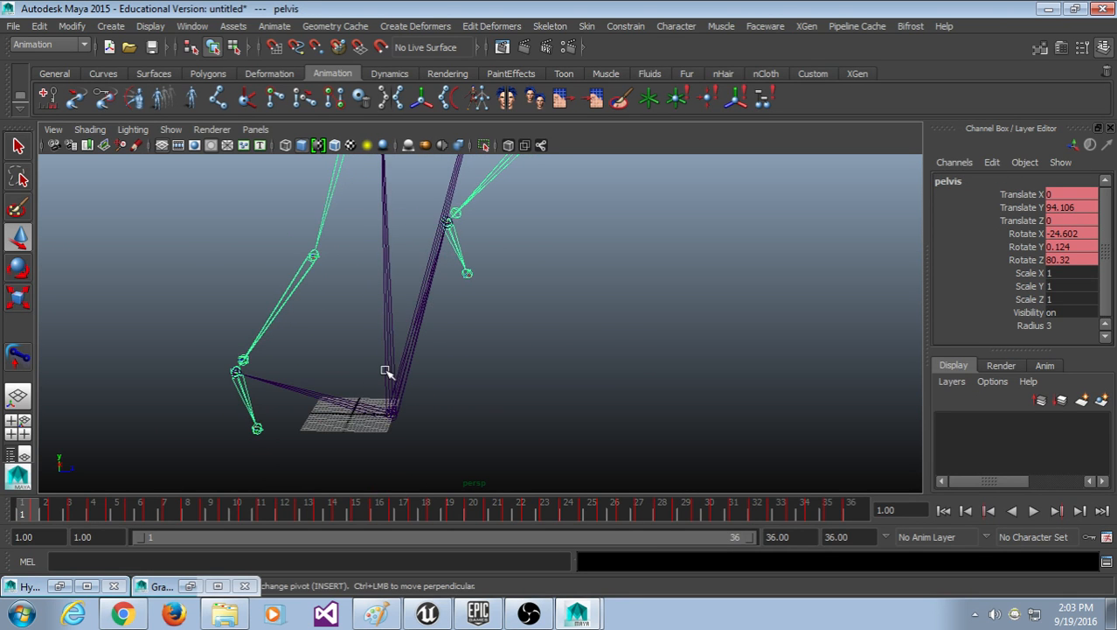
click(386, 371)
mouse_move(21, 511)
mouse_down()
mouse_move(53, 515)
mouse_move(12, 514)
mouse_up()
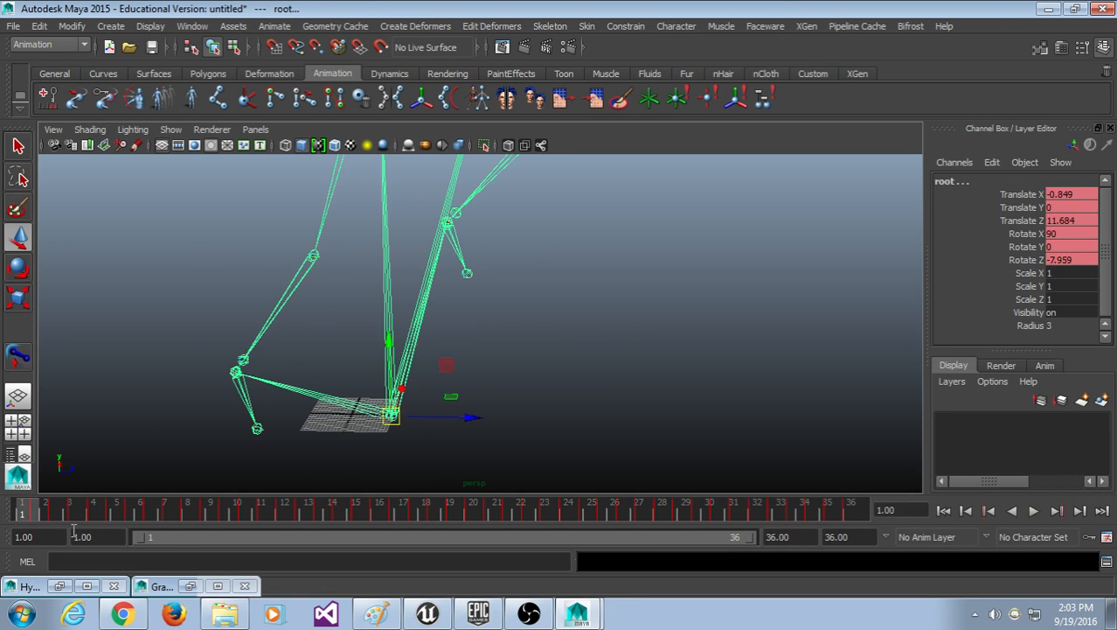
Step: Delete every root and pelvis key in the Graph Editor, then minimize it
click(192, 27)
mouse_move(213, 84)
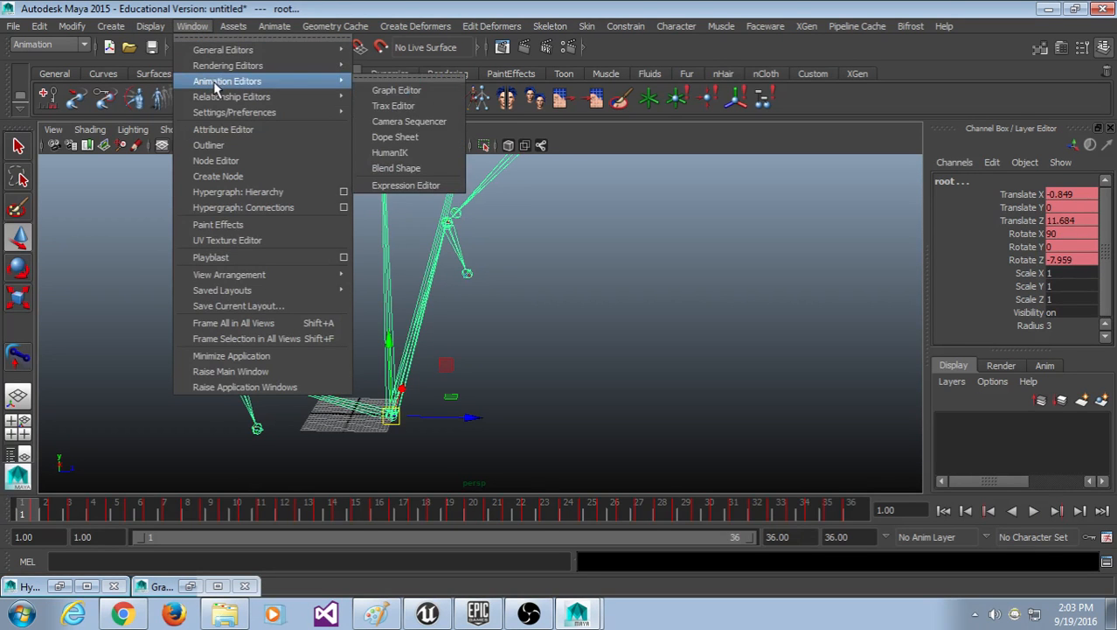
click(375, 93)
scroll(940, 311, down, 6)
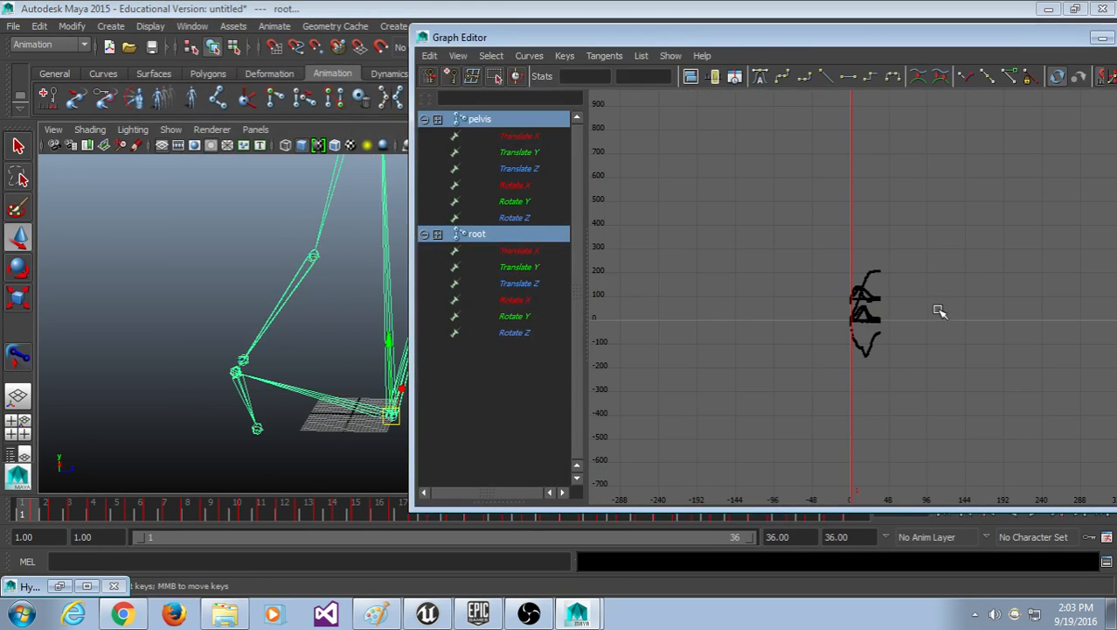
drag(983, 205, 781, 468)
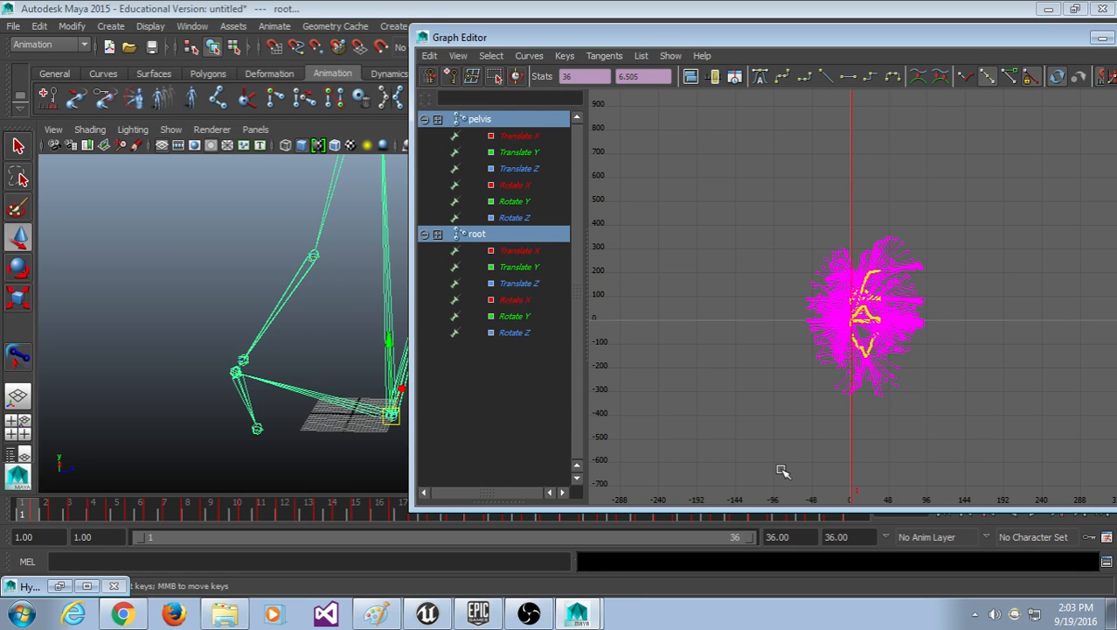
key(Delete)
drag(1079, 44, 900, 58)
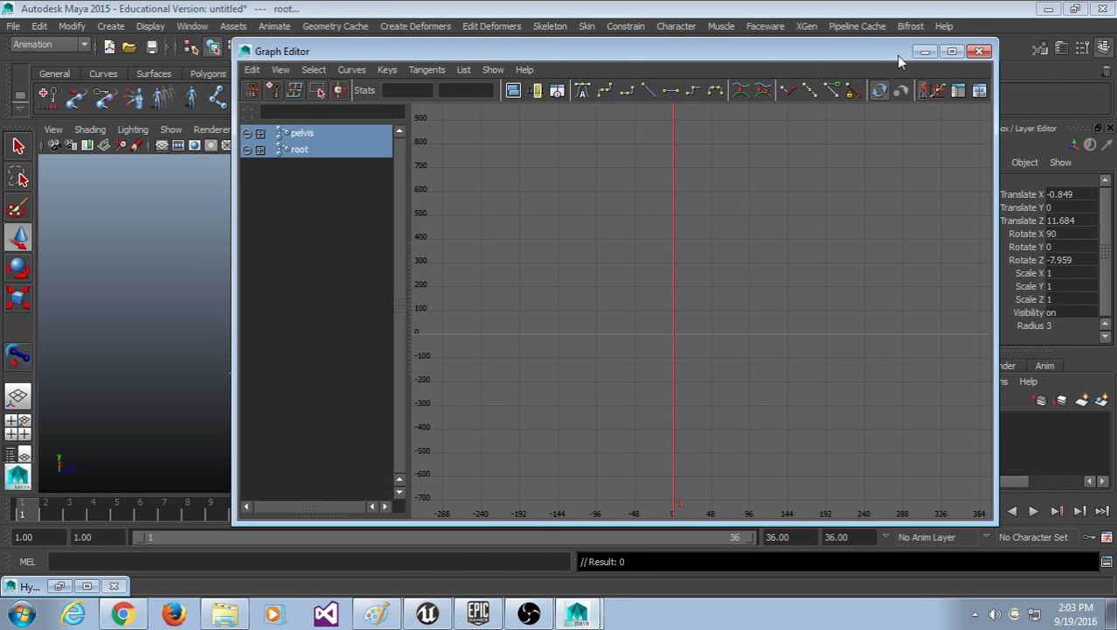
click(925, 51)
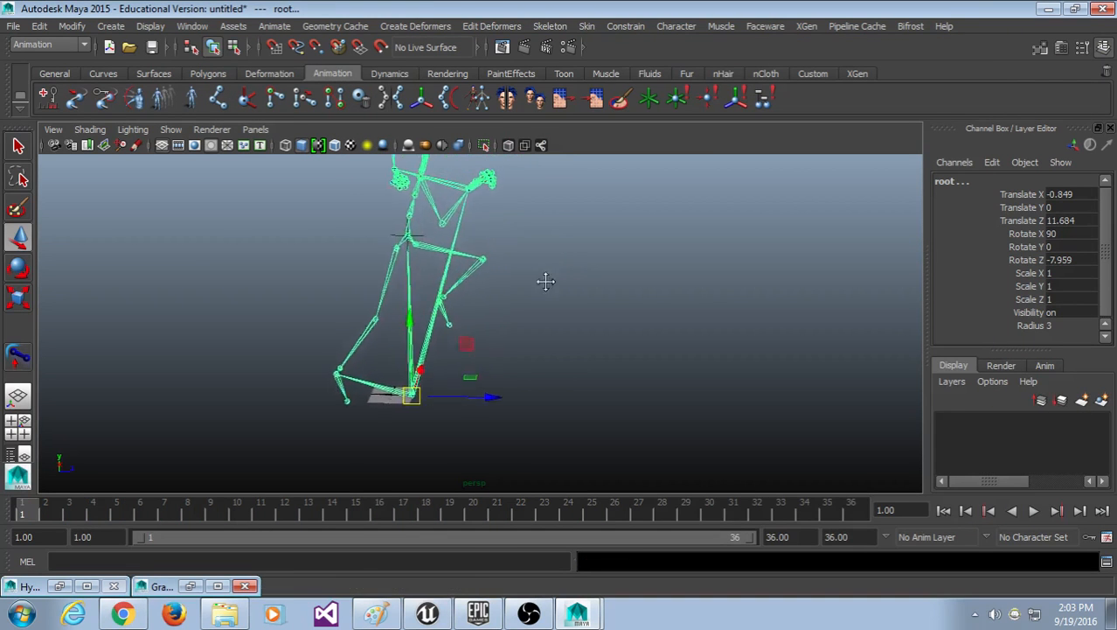
mouse_move(352, 516)
mouse_down()
mouse_move(7, 508)
mouse_move(325, 523)
mouse_move(853, 516)
mouse_move(28, 517)
mouse_move(145, 524)
mouse_move(356, 579)
mouse_move(822, 579)
mouse_move(46, 543)
mouse_move(942, 545)
mouse_move(53, 514)
mouse_move(13, 518)
mouse_move(904, 490)
mouse_move(474, 579)
mouse_move(37, 602)
mouse_move(440, 592)
mouse_move(846, 612)
mouse_move(77, 617)
mouse_move(688, 612)
mouse_move(51, 603)
mouse_move(731, 591)
mouse_move(122, 604)
mouse_move(68, 618)
mouse_move(854, 622)
mouse_move(5, 615)
mouse_move(16, 612)
mouse_up()
scroll(393, 308, up, 4)
alt+middle_drag(427, 204, 479, 281)
click(578, 280)
scroll(517, 322, up, 3)
scroll(517, 322, down, 5)
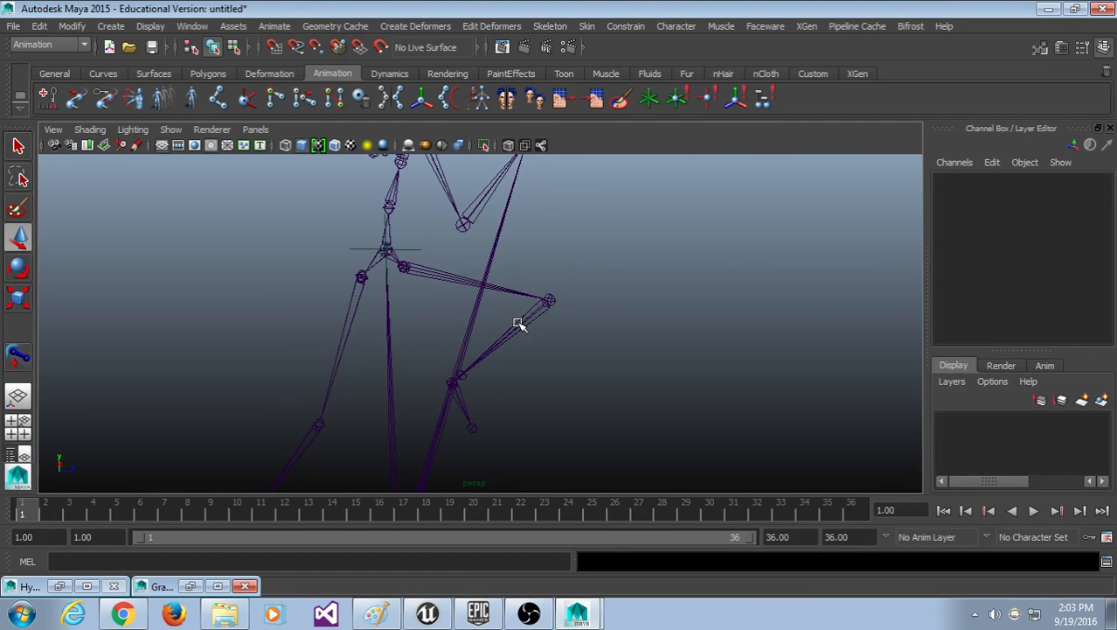
alt+middle_drag(338, 212, 357, 281)
click(357, 259)
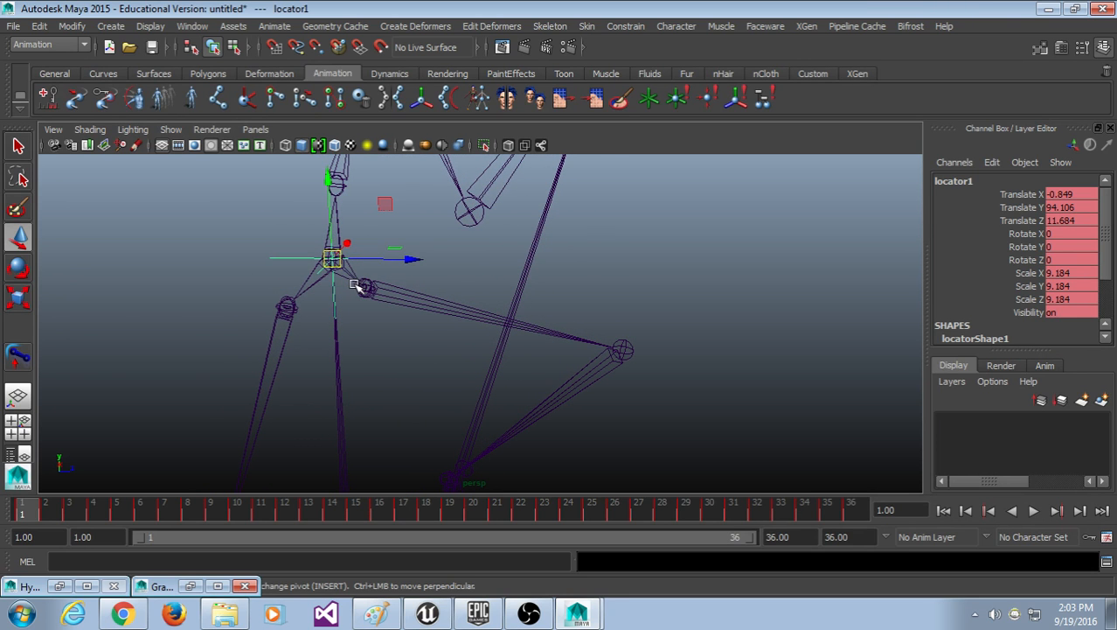
click(384, 375)
scroll(342, 266, up, 5)
alt+middle_drag(371, 264, 387, 283)
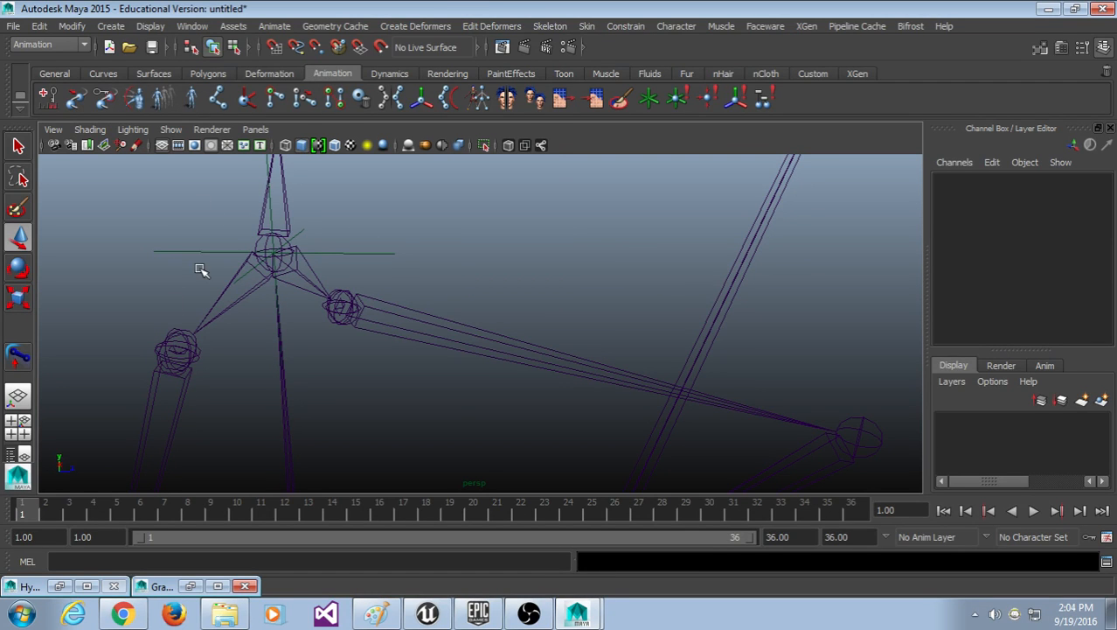
drag(210, 171, 127, 269)
shift+click(246, 296)
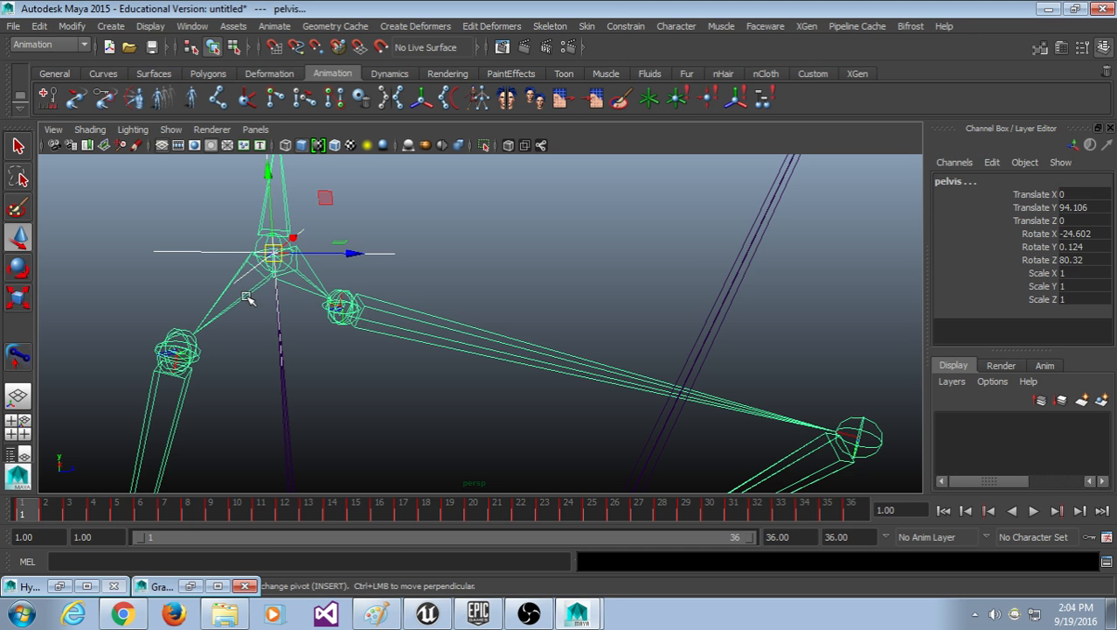
click(625, 26)
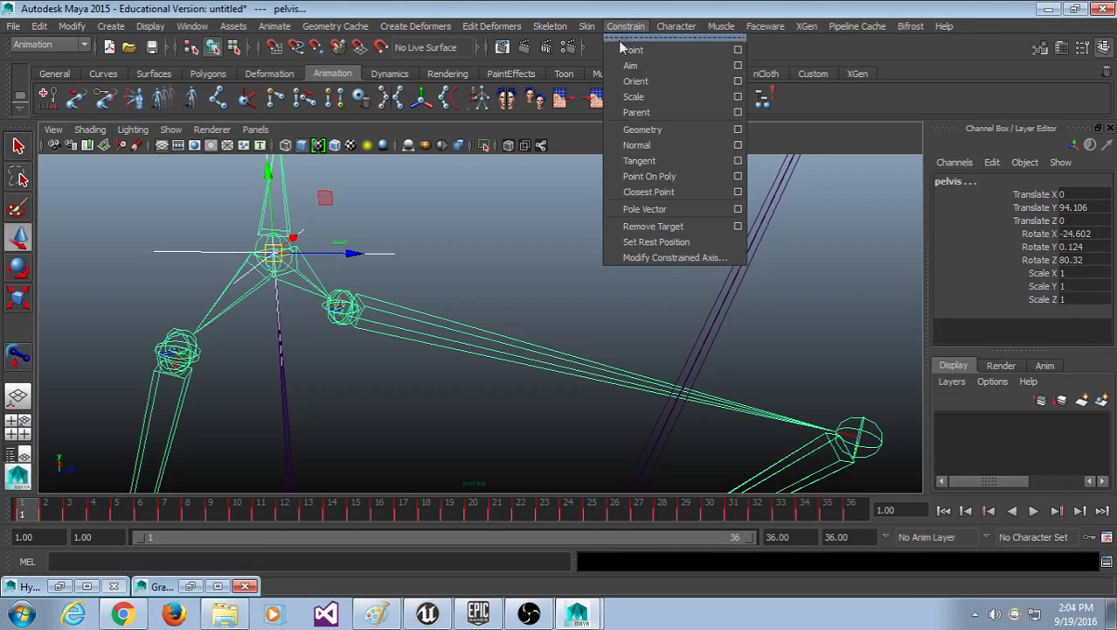
click(636, 112)
scroll(587, 311, down, 5)
key(alt+v)
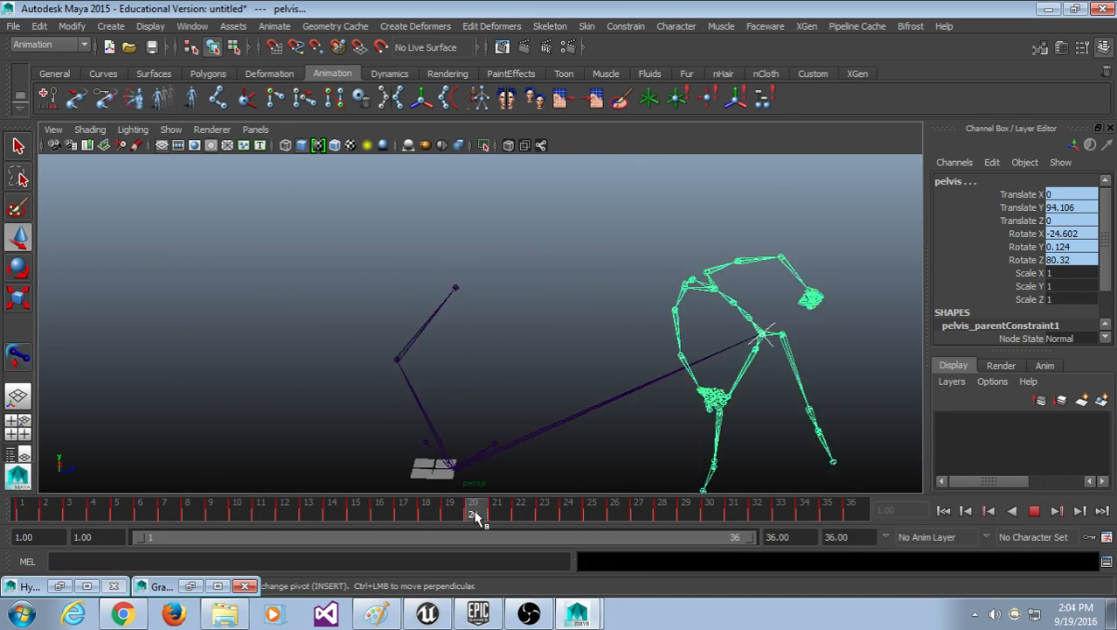
key(alt+v)
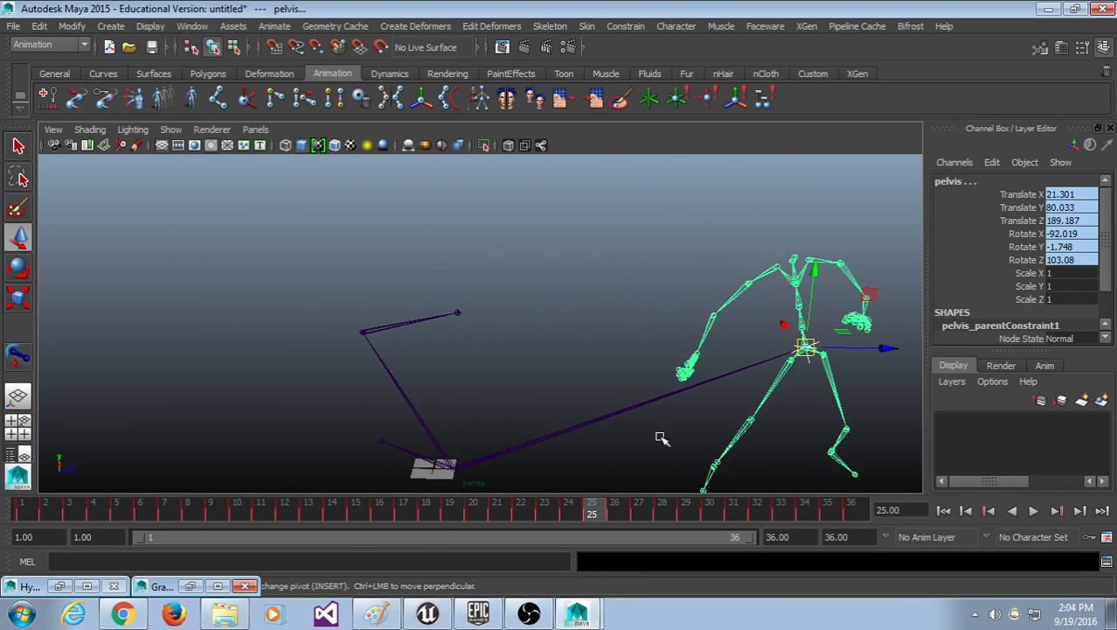
scroll(664, 432, down, 5)
alt+drag(643, 429, 599, 434)
drag(590, 513, 39, 580)
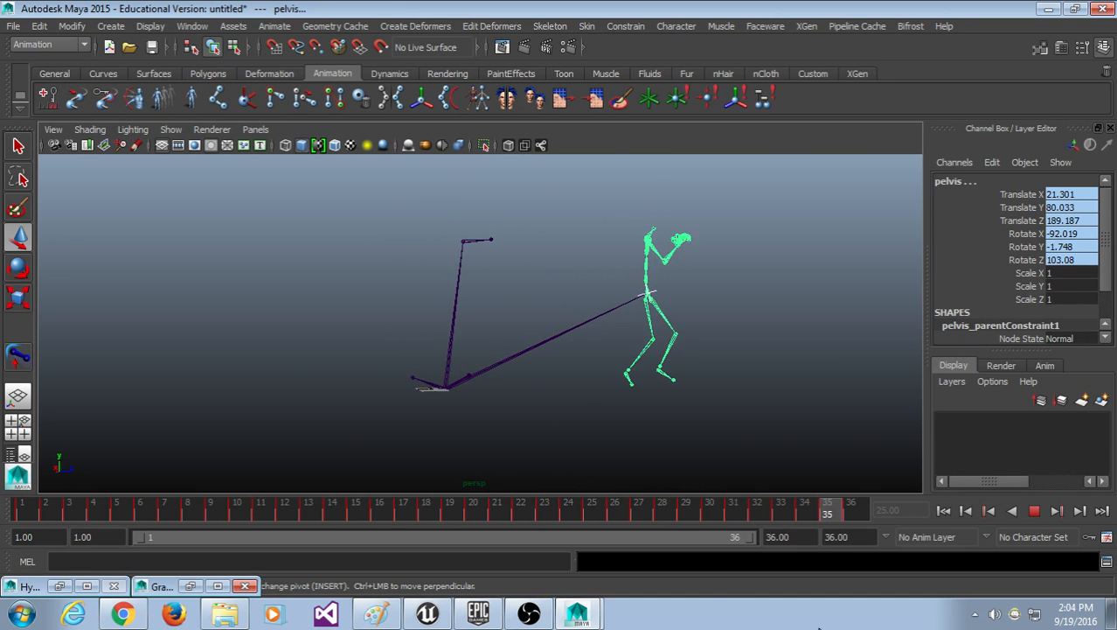
alt+drag(828, 418, 682, 436)
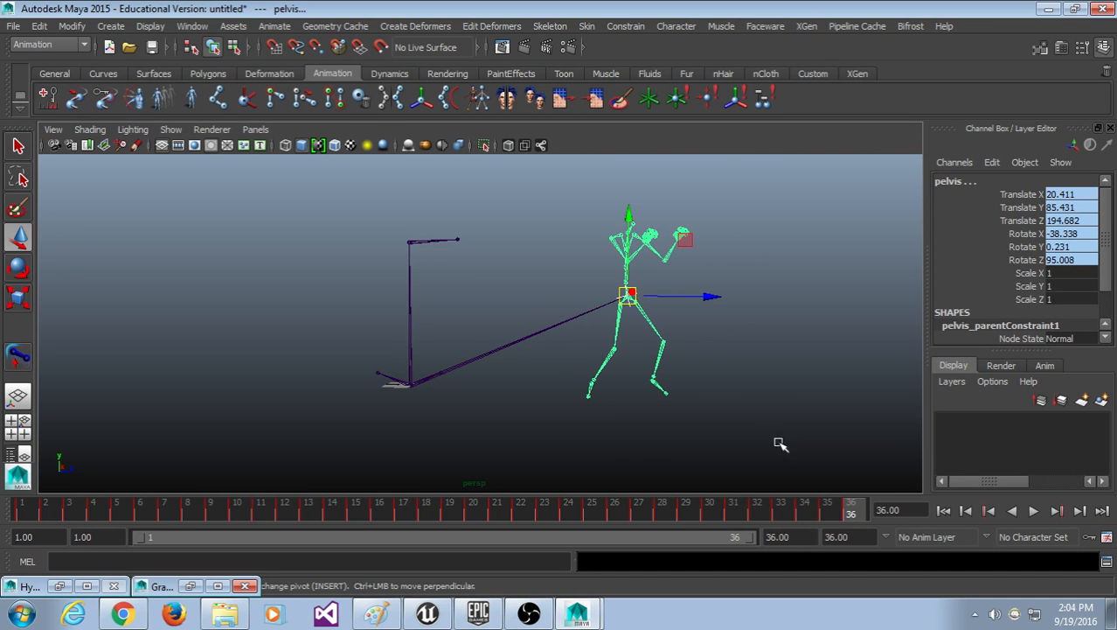
key(ctrl+z)
key(ctrl+z)
key(ctrl+z)
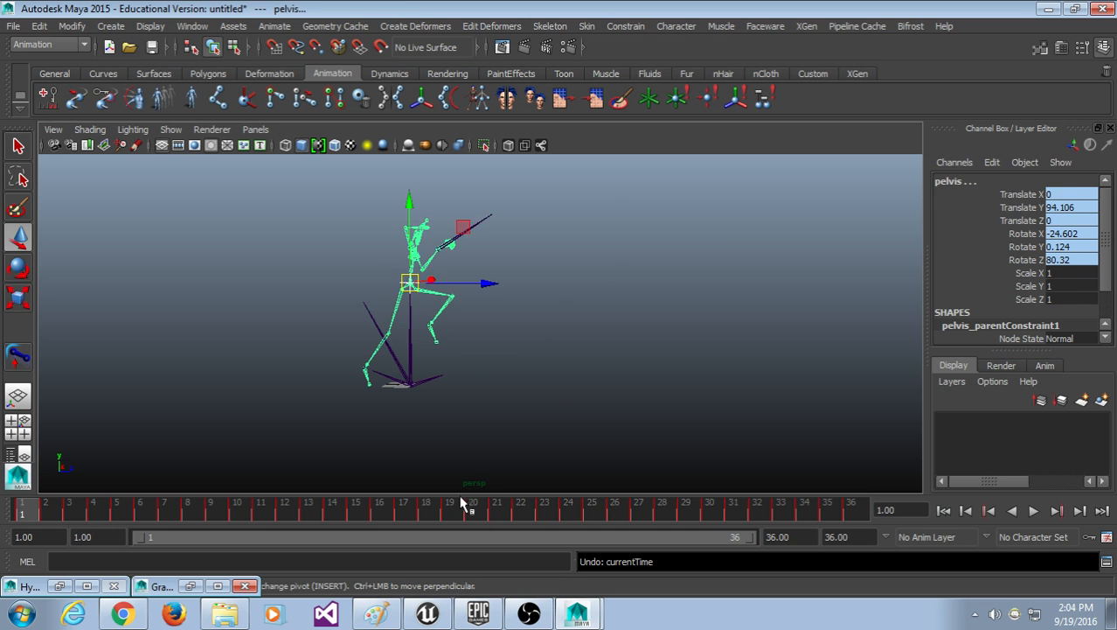
key(alt+v)
drag(345, 502, 493, 499)
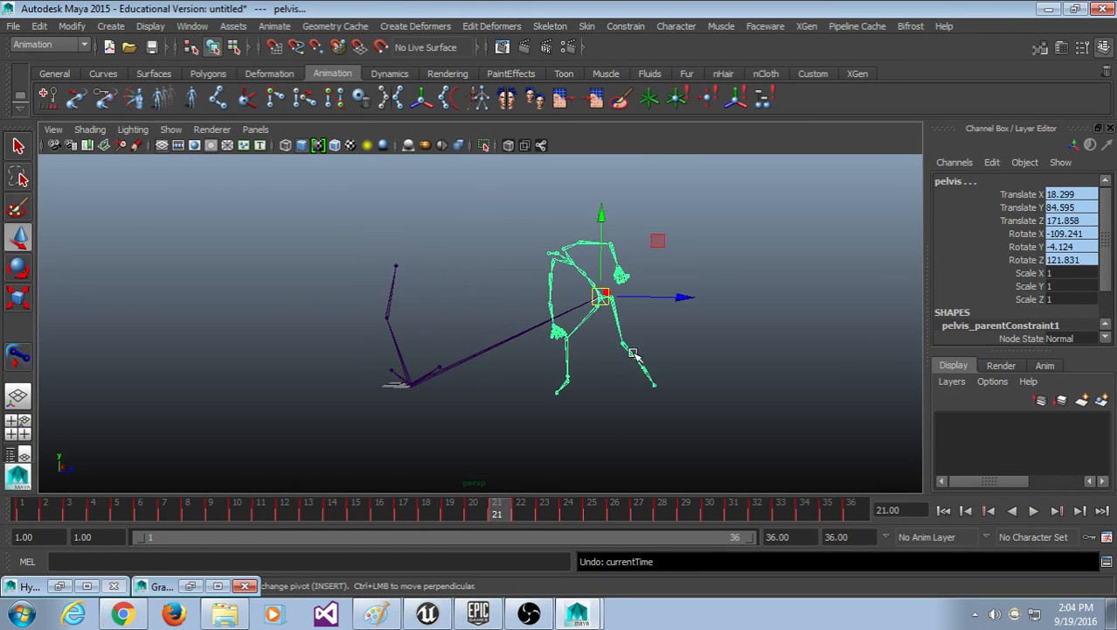
key(ctrl+z)
key(ctrl+z)
key(ctrl+z)
key(ctrl+z)
key(alt+v)
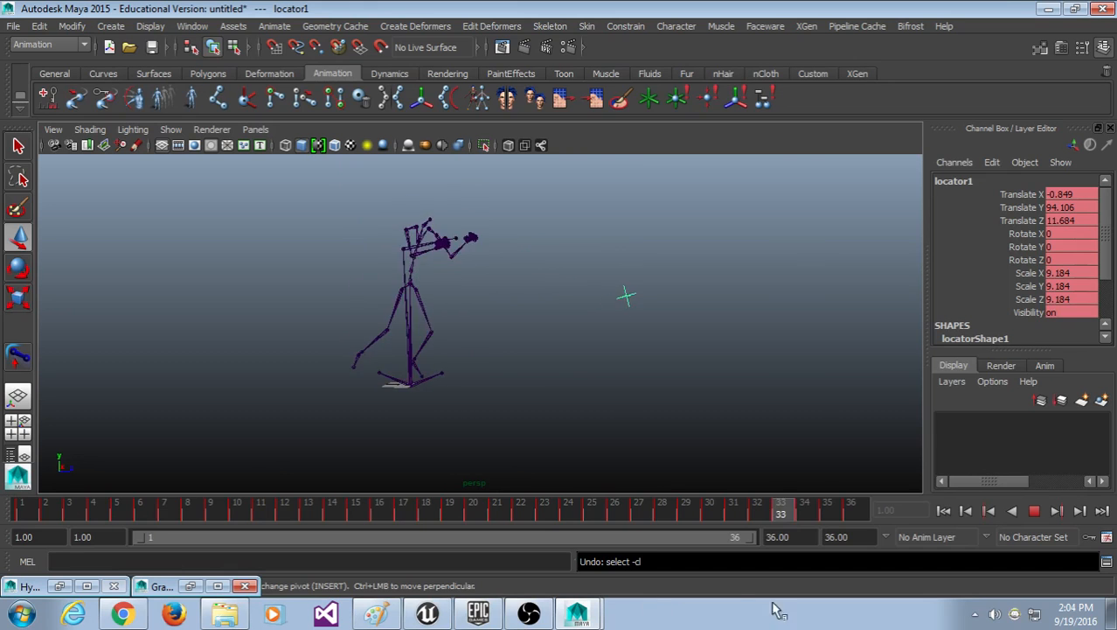
scroll(351, 397, up, 6)
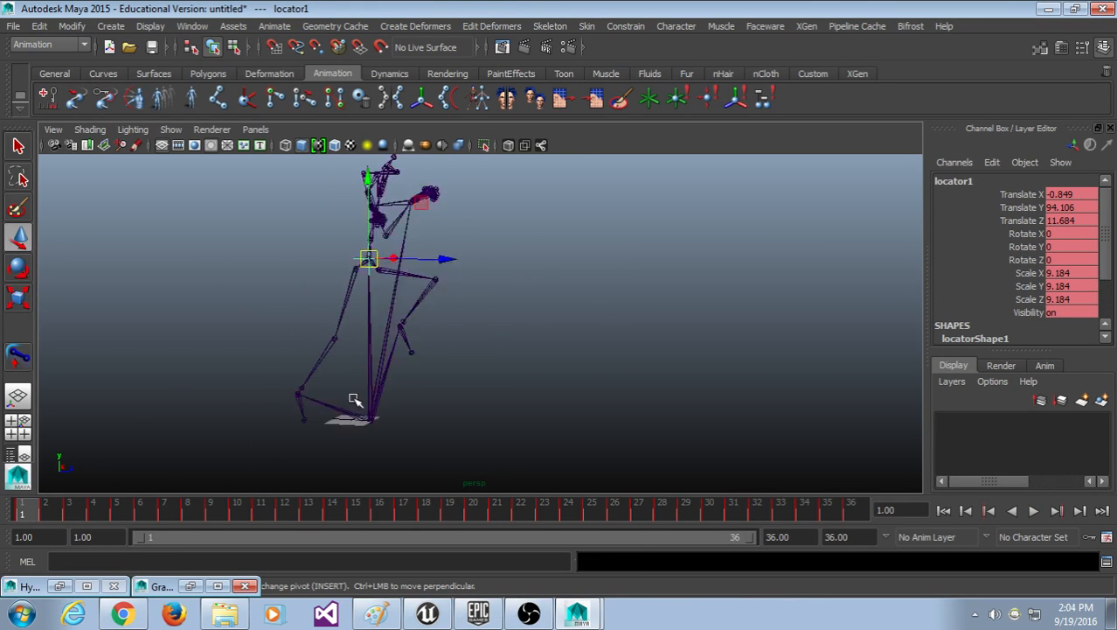
alt+middle_drag(317, 326, 490, 404)
scroll(491, 404, up, 2)
scroll(491, 404, up, 3)
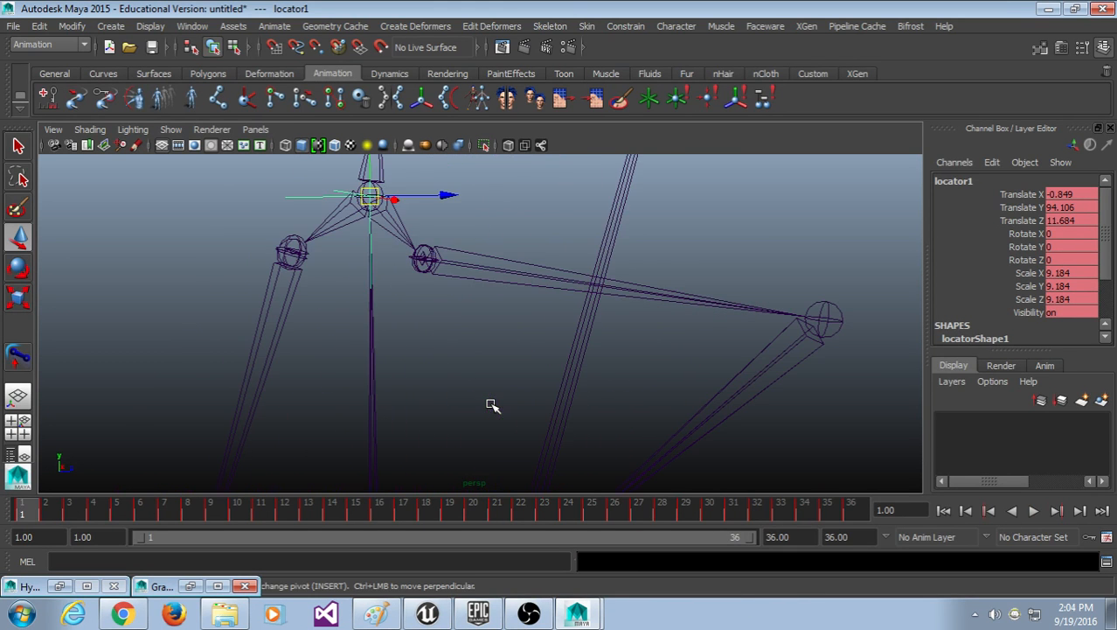
click(324, 333)
Step: Select locator1, then add the pelvis joint to the selection
alt+middle_drag(324, 332, 342, 359)
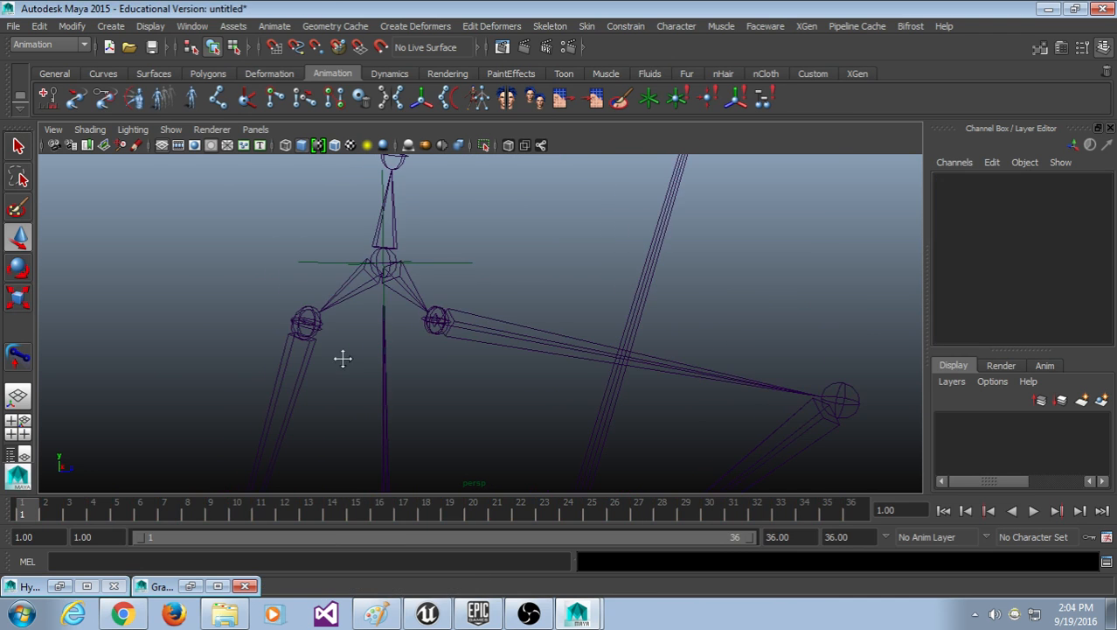
click(343, 299)
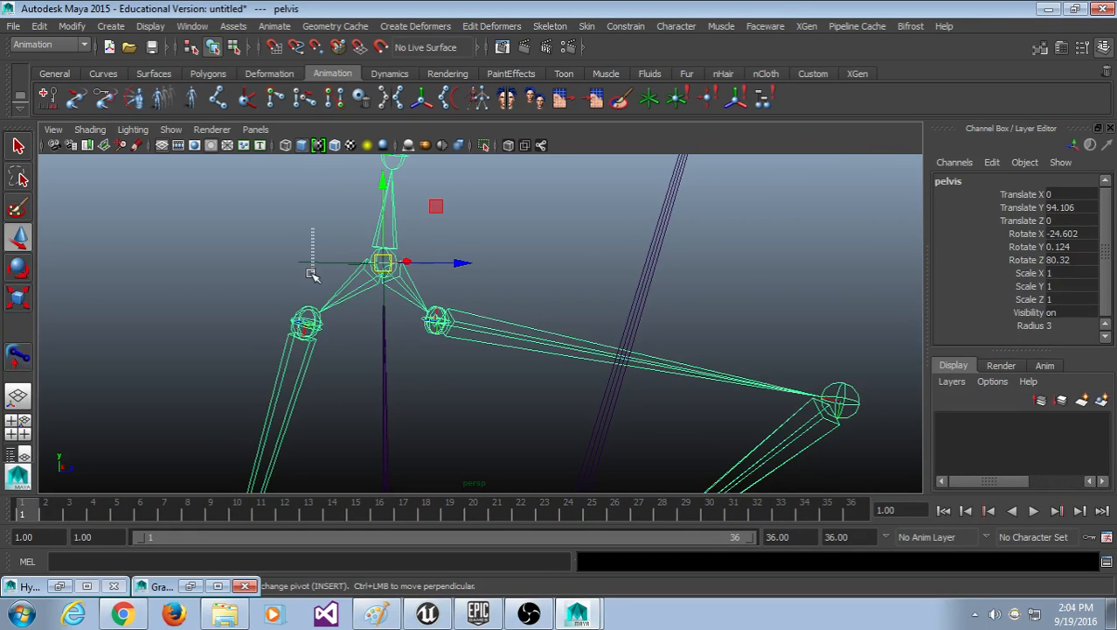
click(310, 263)
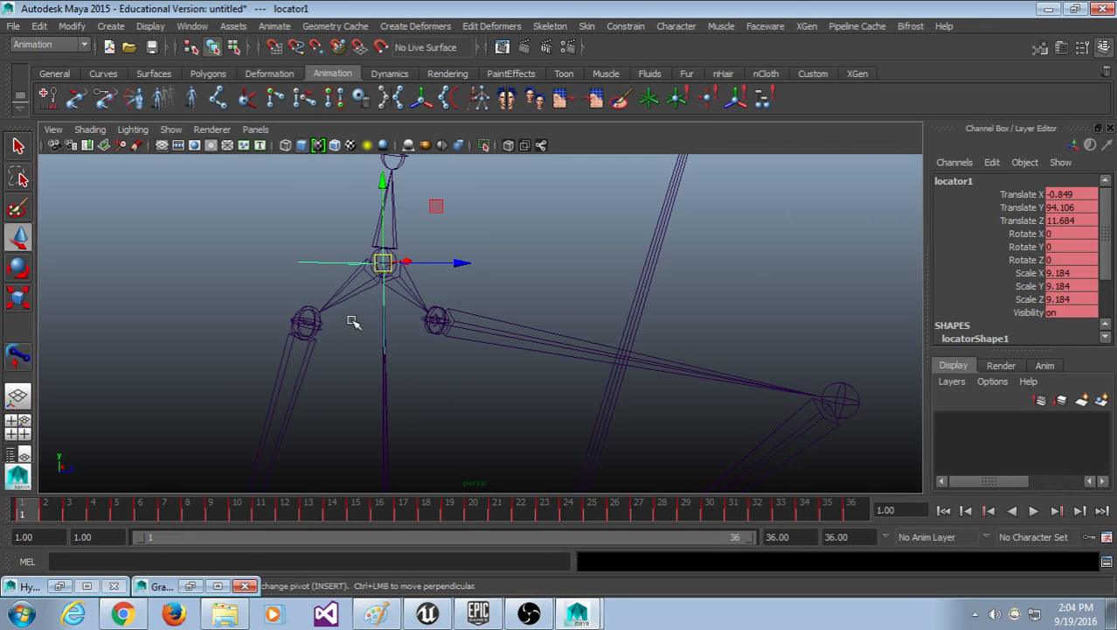
drag(330, 249, 316, 268)
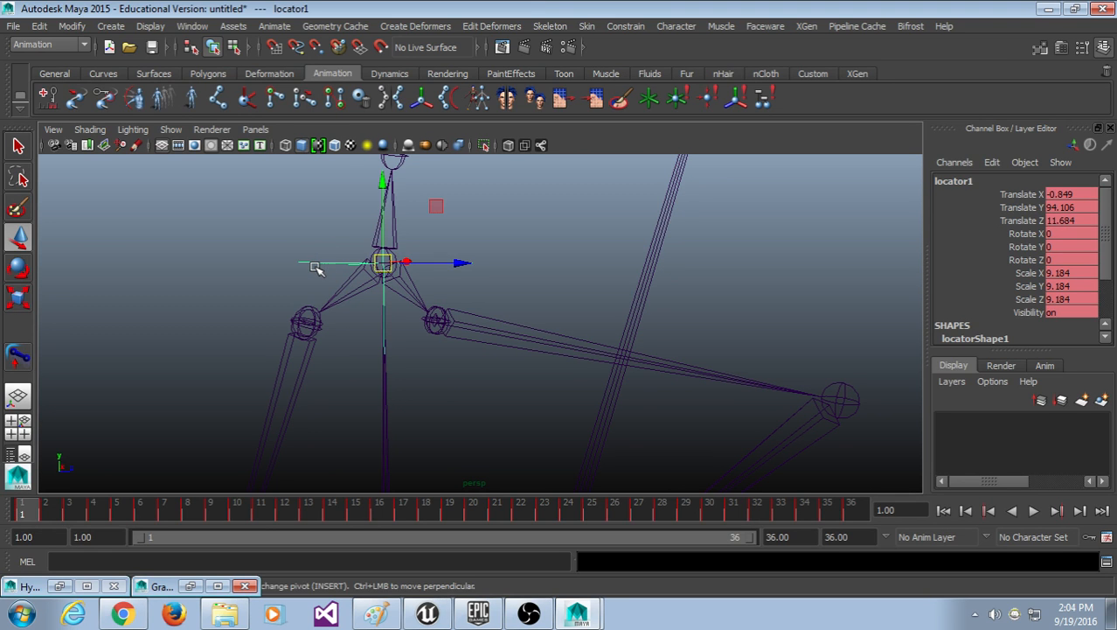
click(355, 299)
Step: Parent-constrain the pelvis to locator1 and play back to confirm the skeleton follows
click(646, 27)
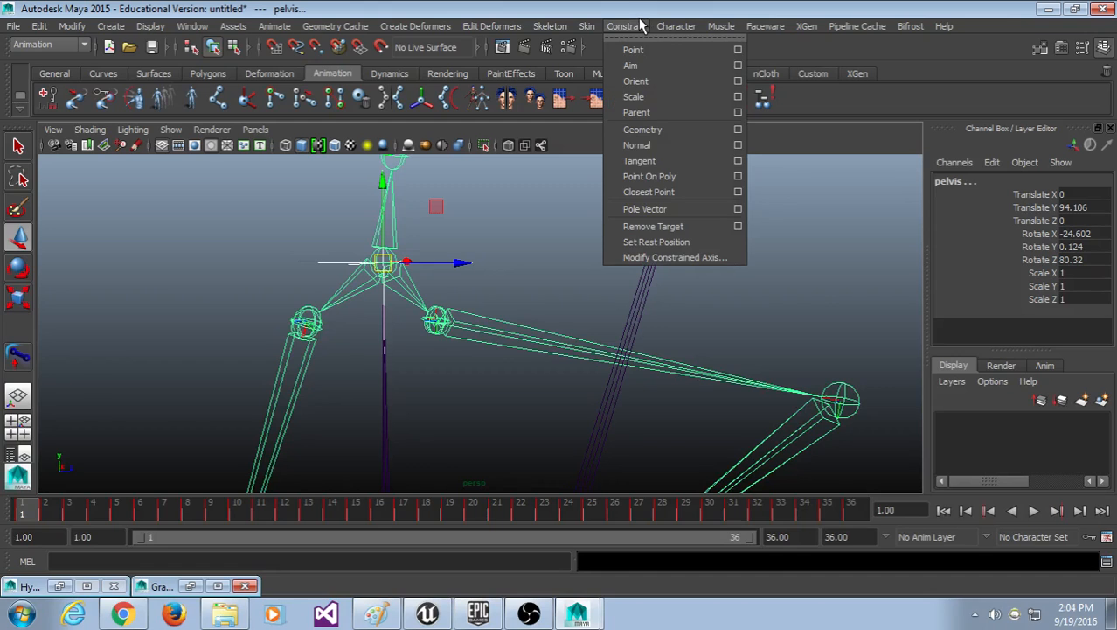
click(652, 114)
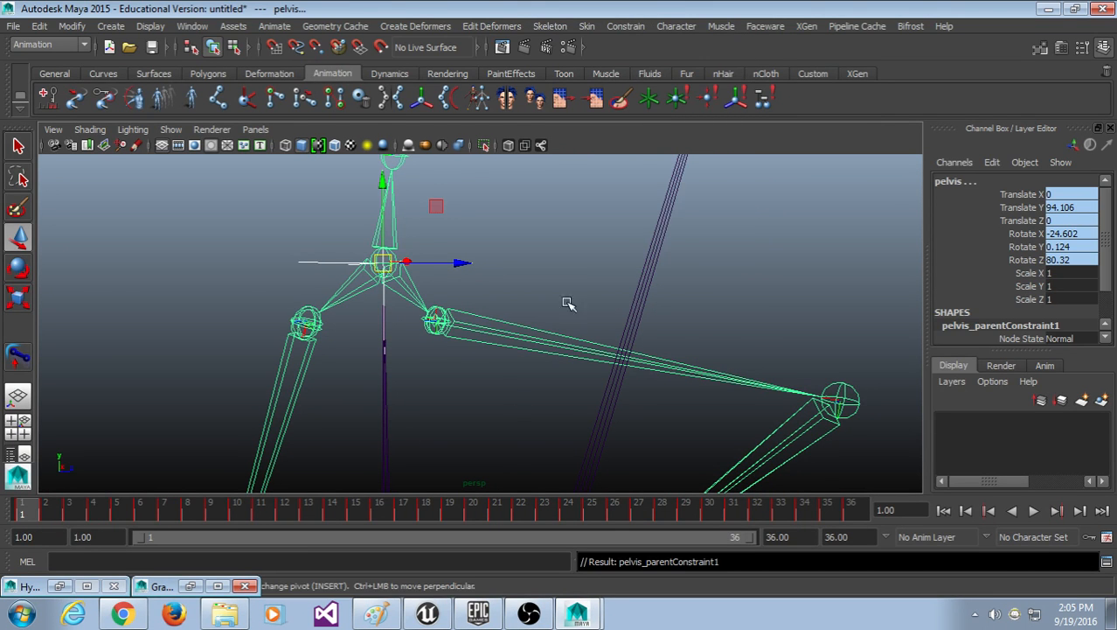
key(alt+v)
key(alt+v)
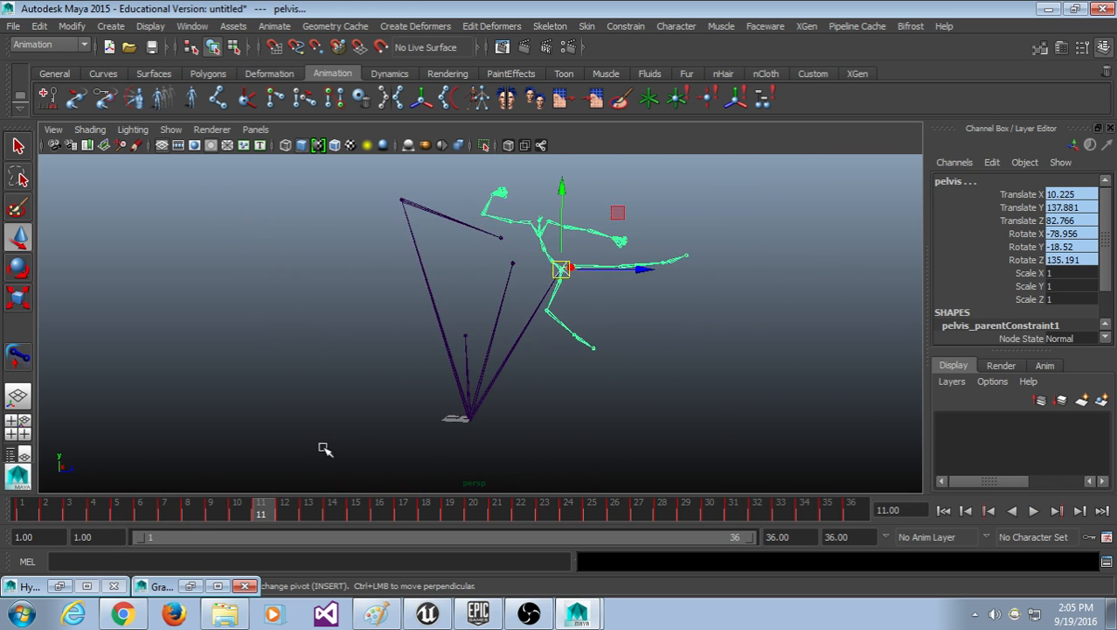
key(alt+v)
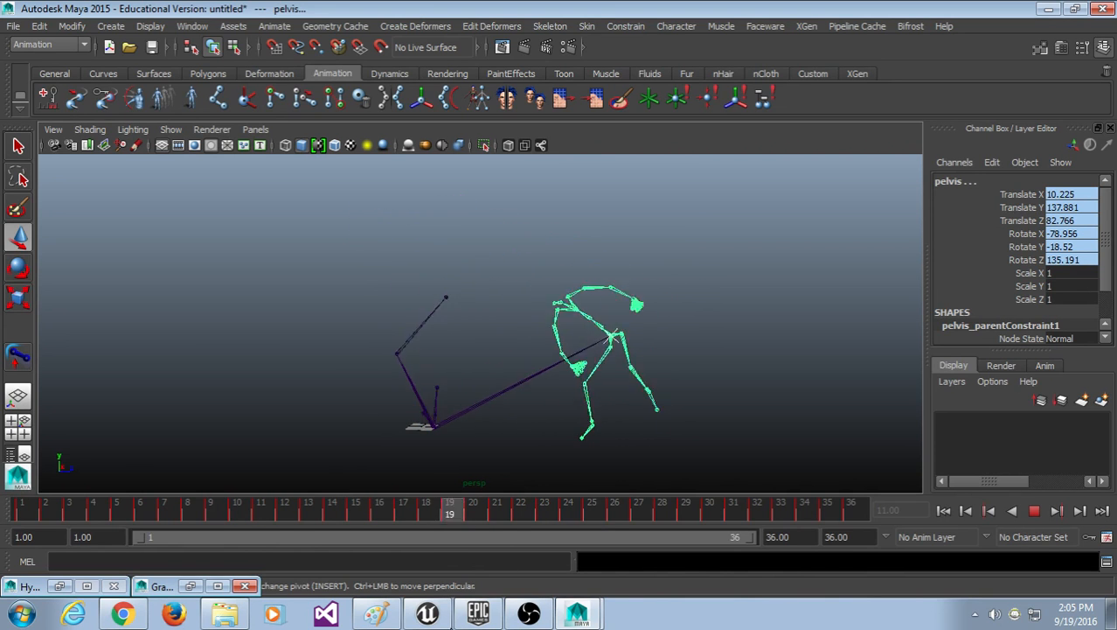
key(alt+shift+v)
scroll(468, 469, up, 4)
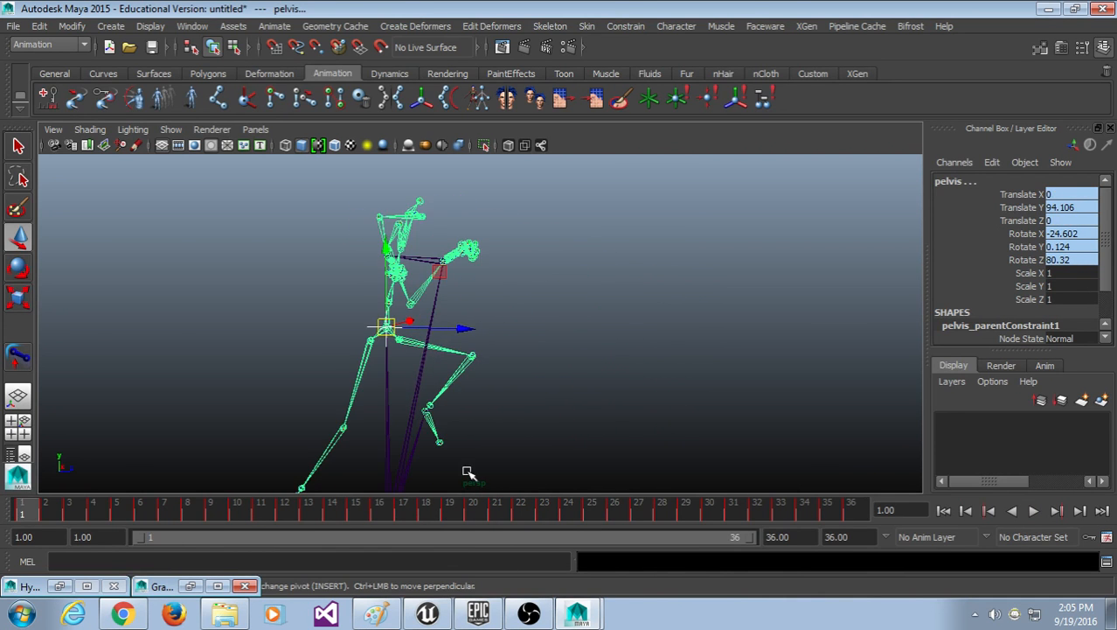
Step: Select the root joint and try moving it, undoing the move
alt+middle_drag(469, 470, 491, 260)
scroll(465, 415, up, 5)
alt+middle_drag(391, 392, 512, 384)
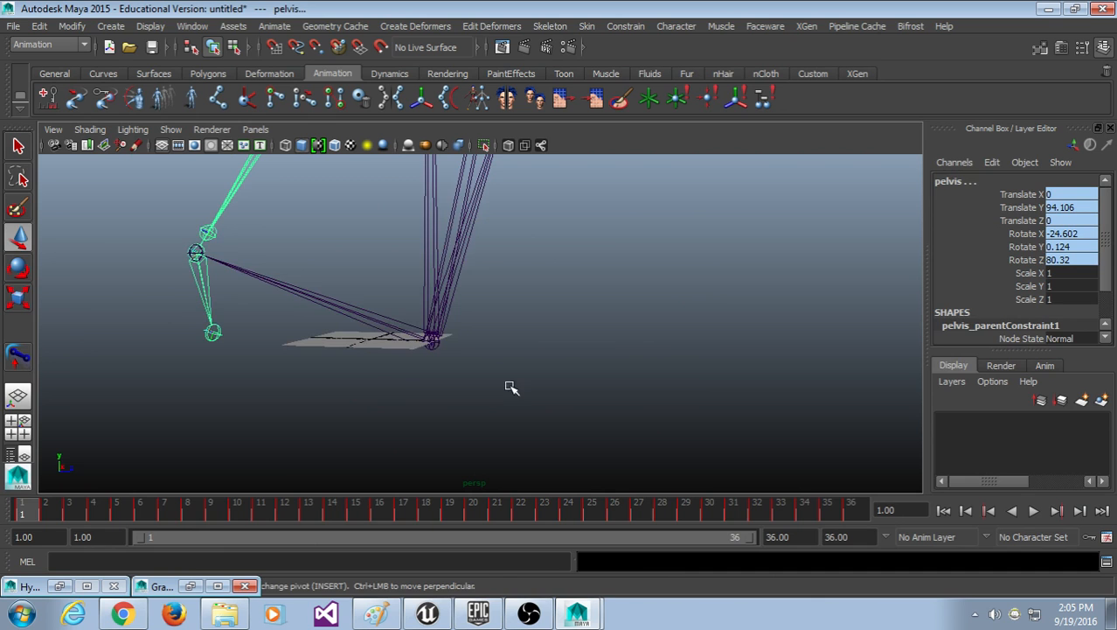
click(429, 347)
alt+drag(481, 359, 521, 391)
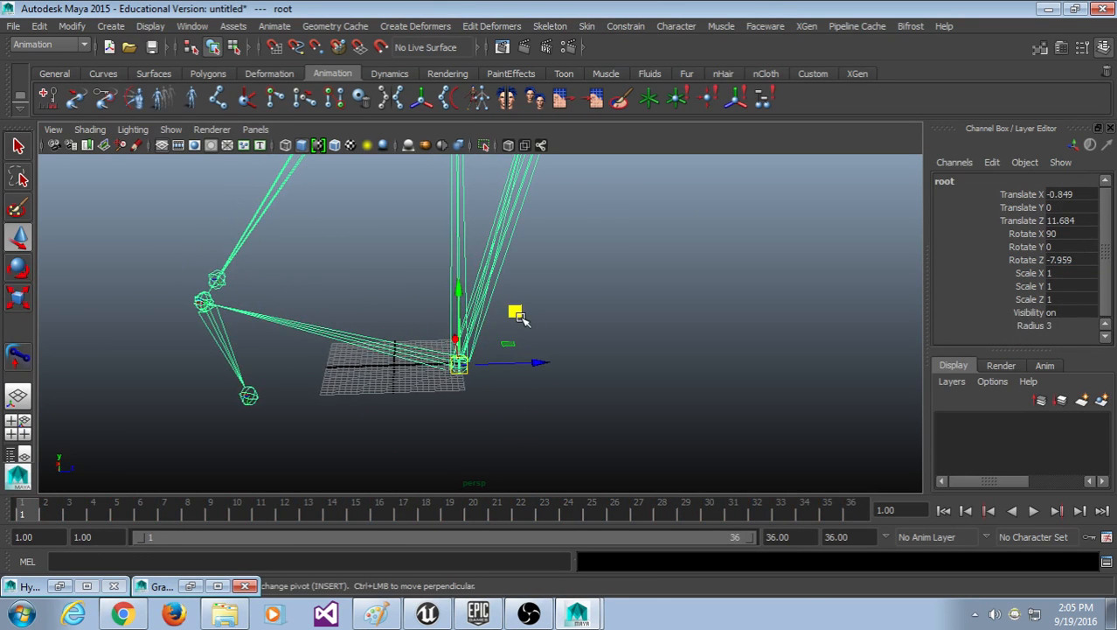
scroll(523, 437, up, 5)
alt+middle_drag(463, 429, 557, 355)
alt+drag(557, 355, 409, 321)
scroll(429, 351, down, 10)
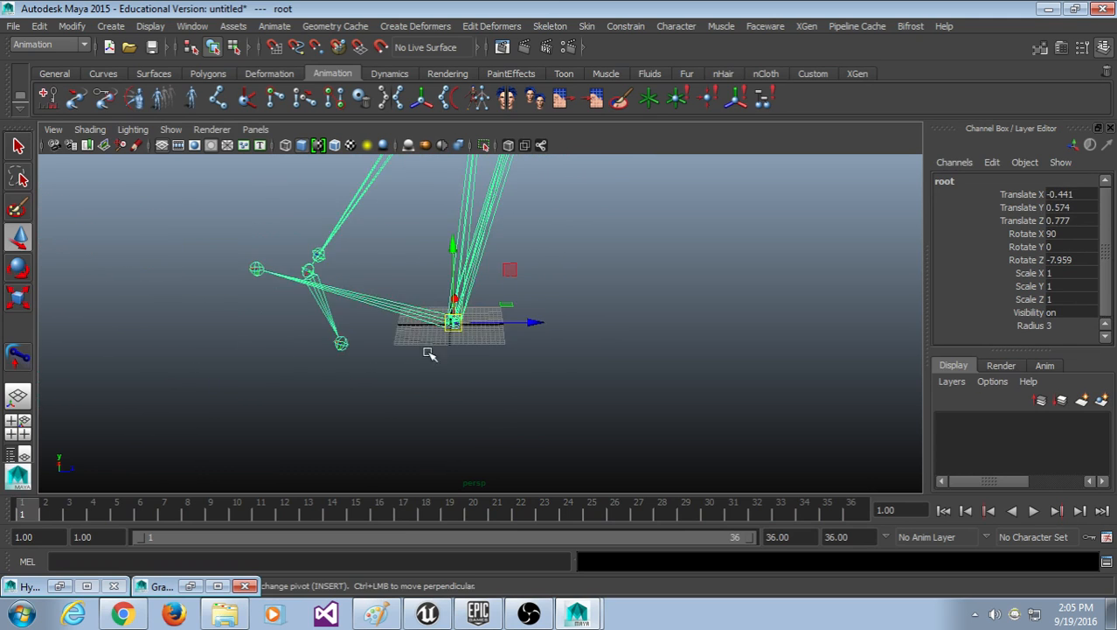
drag(479, 323, 474, 296)
key(ctrl+z)
Step: Return the root joint to Translate X, Y, Z of 0 and scrub the kick animation
scroll(481, 369, up, 10)
scroll(479, 394, up, 10)
alt+middle_drag(369, 371, 558, 389)
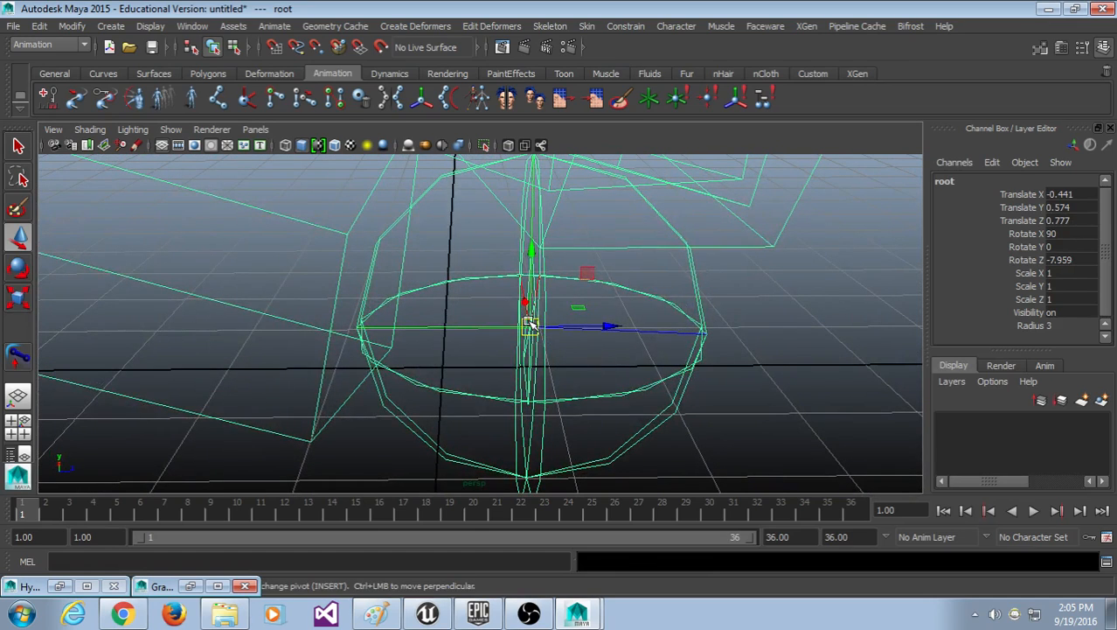
drag(529, 324, 516, 346)
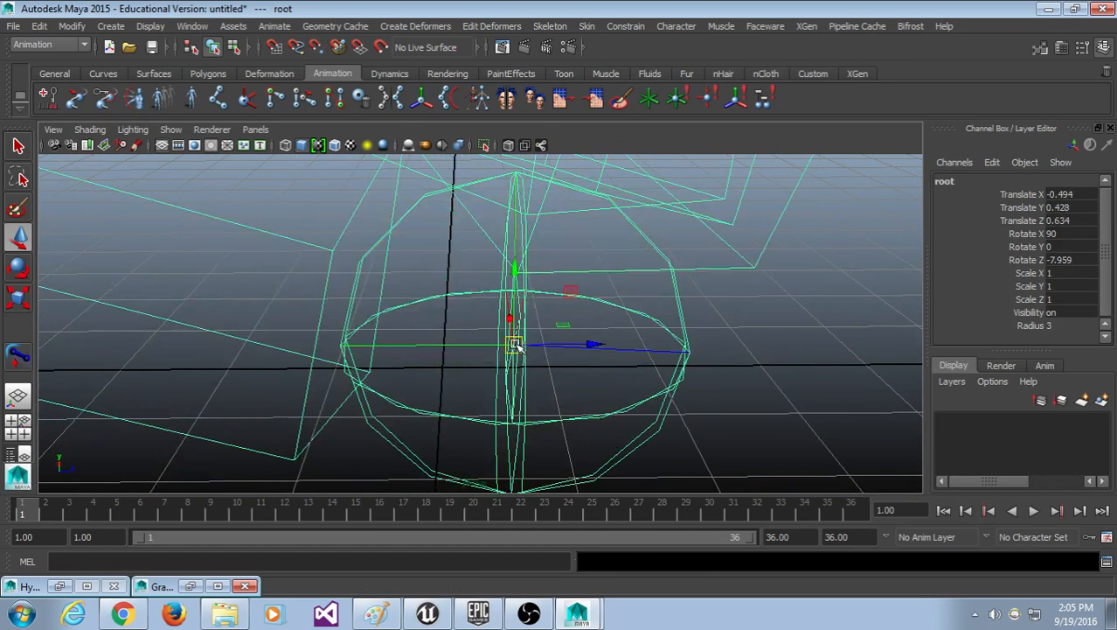
key(ctrl+z)
scroll(507, 405, down, 5)
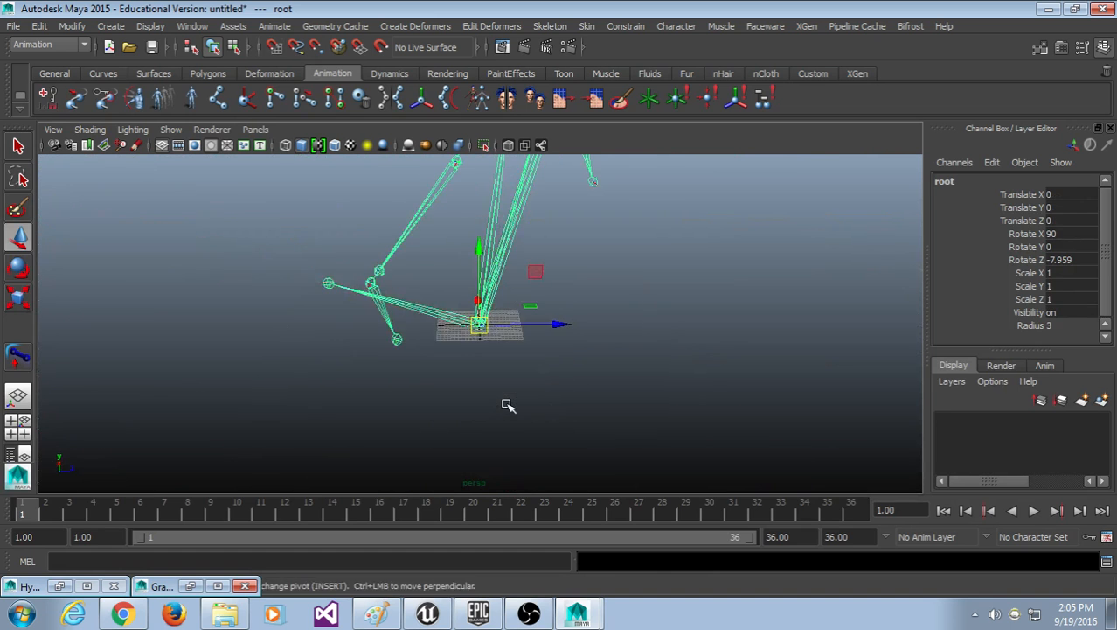
alt+drag(530, 400, 499, 394)
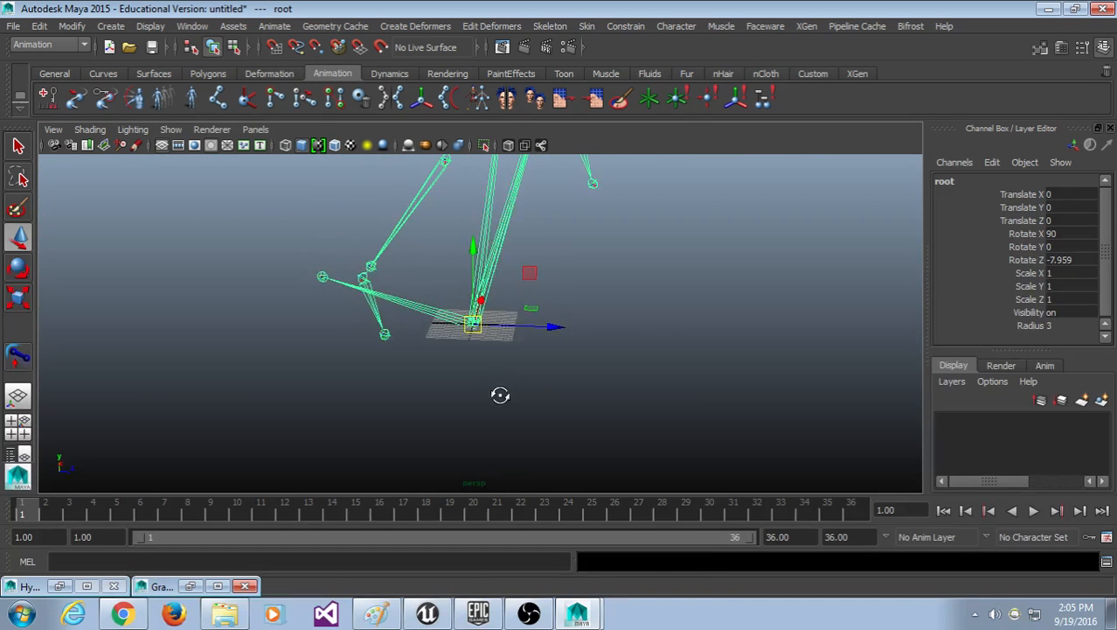
scroll(542, 364, down, 6)
alt+middle_drag(541, 364, 466, 411)
click(299, 514)
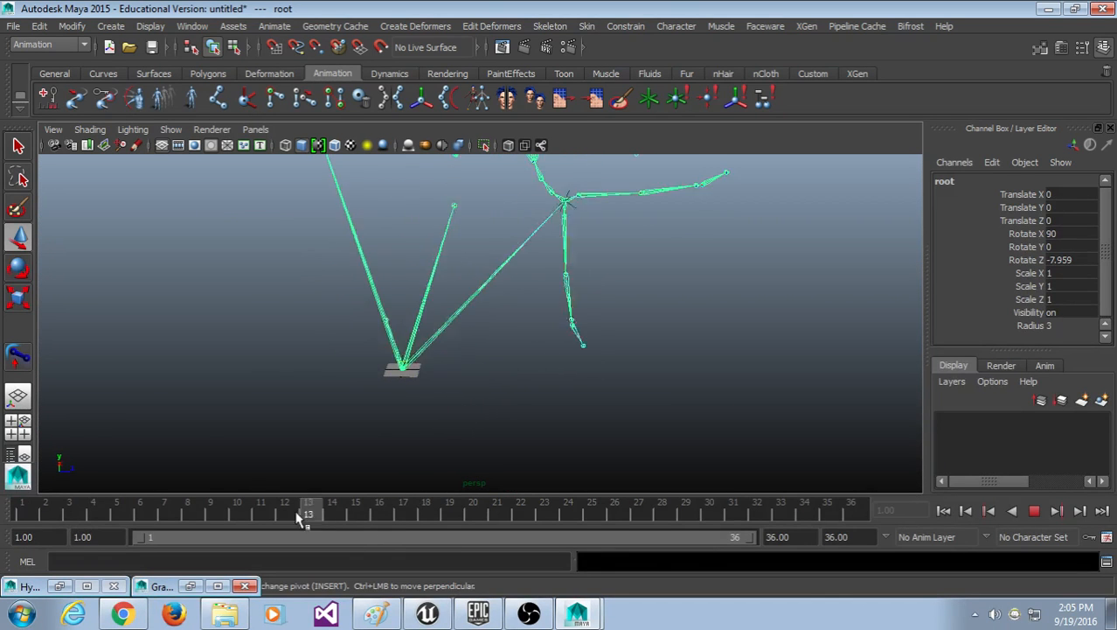
drag(298, 518, 351, 616)
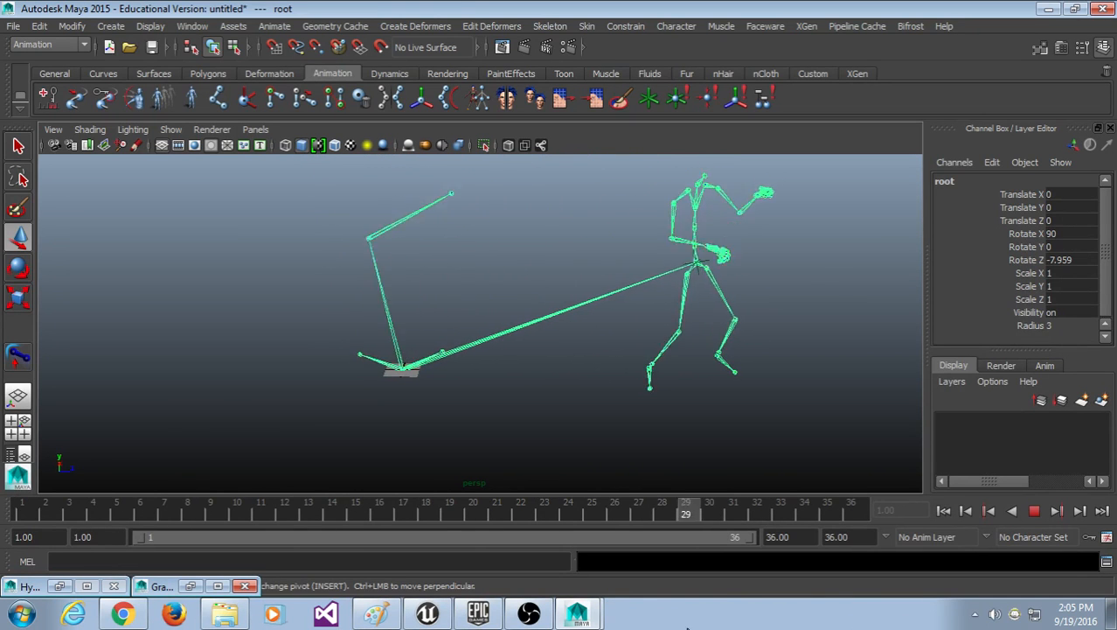
key(Escape)
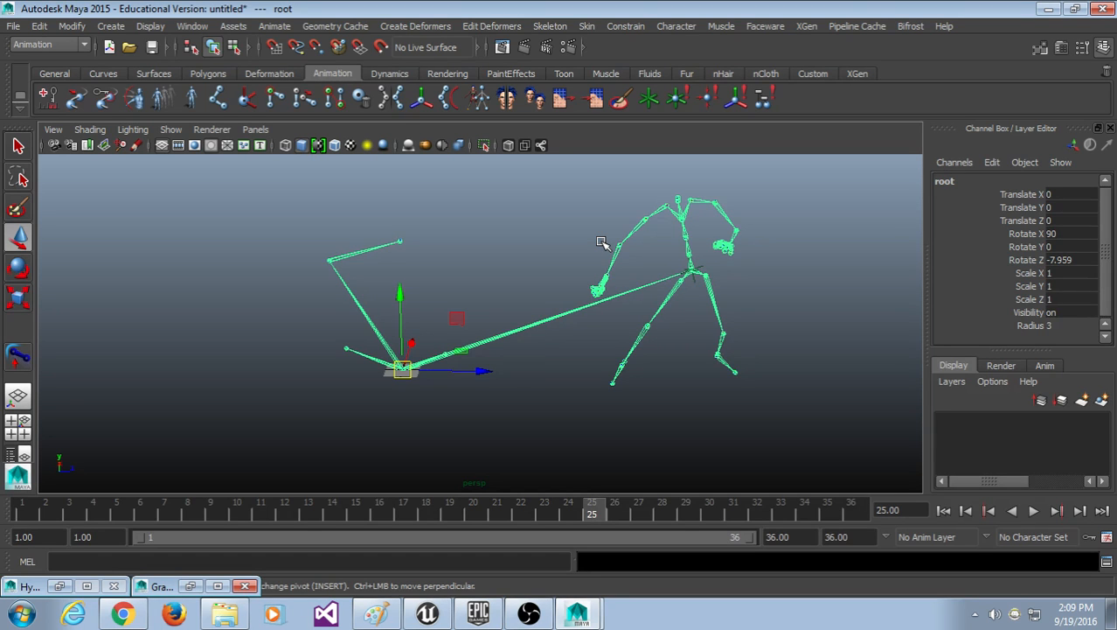
Step: Minimize Maya and the Output Window, switch to Chrome, and open a new tab
click(1048, 9)
click(482, 16)
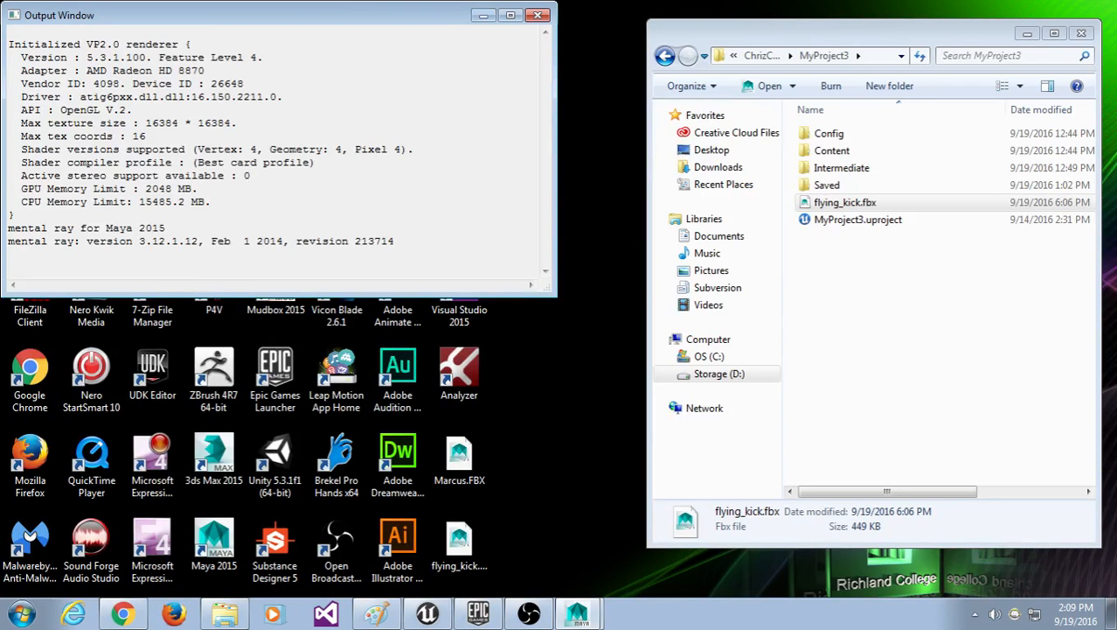
click(123, 617)
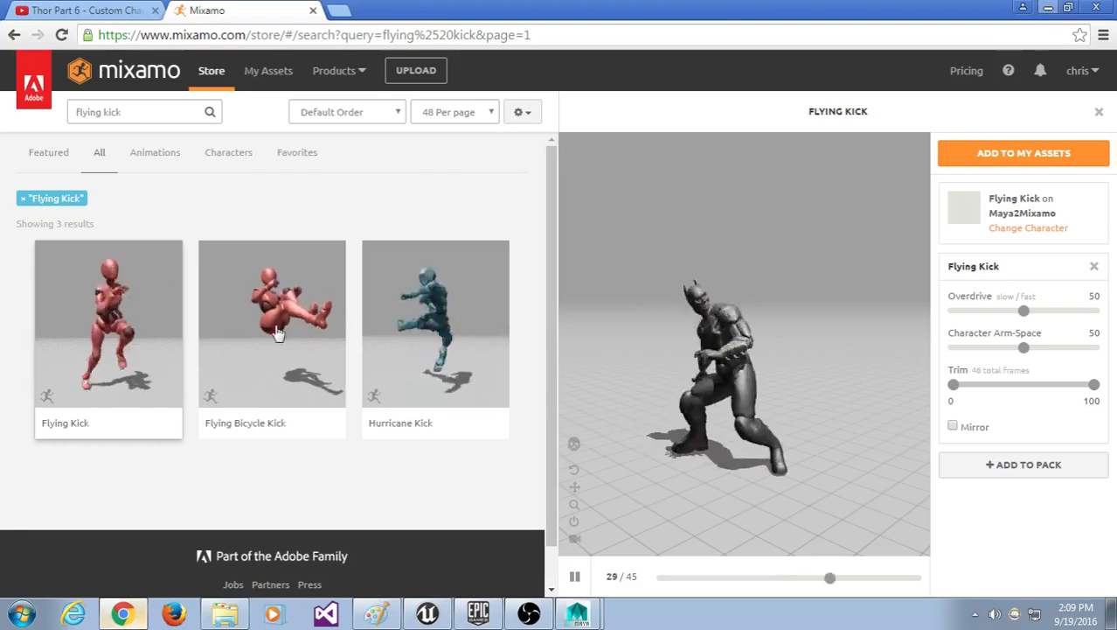
click(325, 10)
click(369, 35)
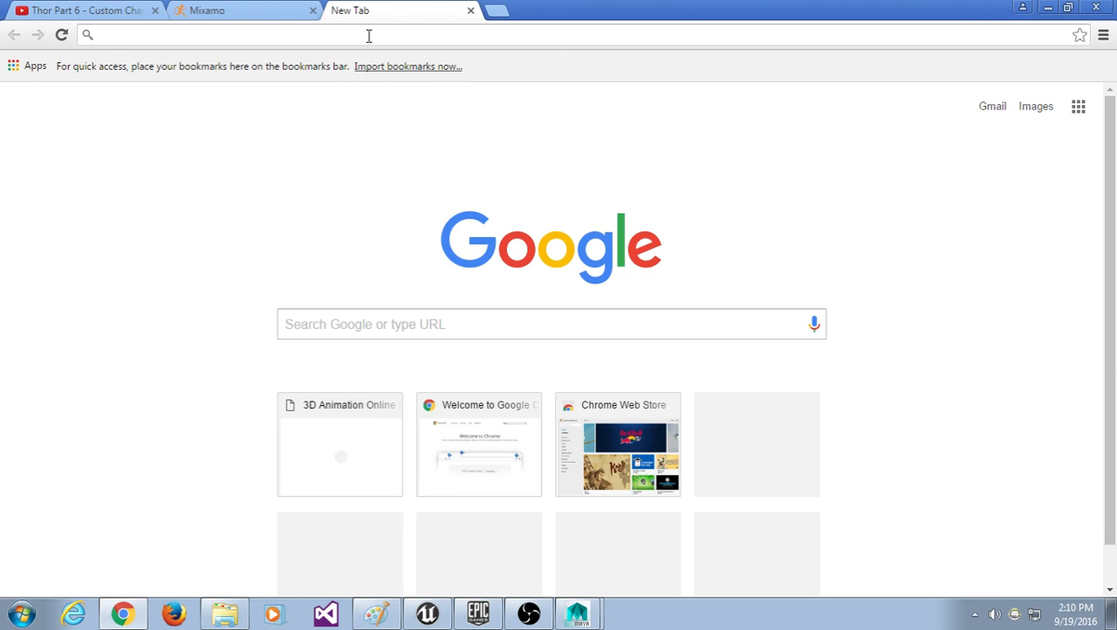
Step: Load richlandcollege.edu/game and scroll through the gaming program page
text(richlandcollege.edu/game)
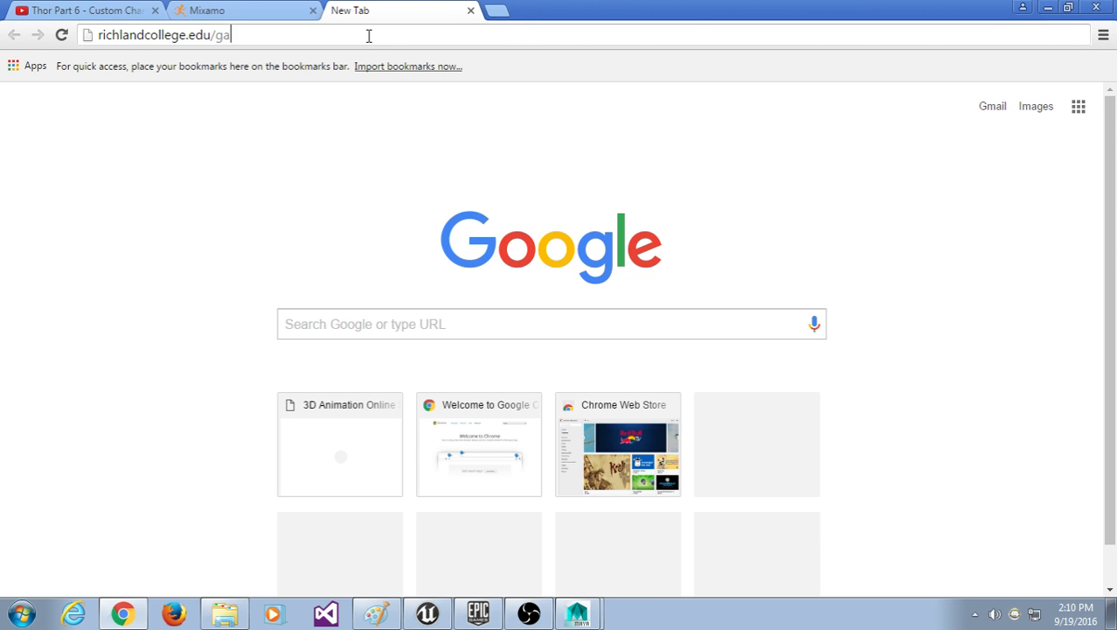
key(Return)
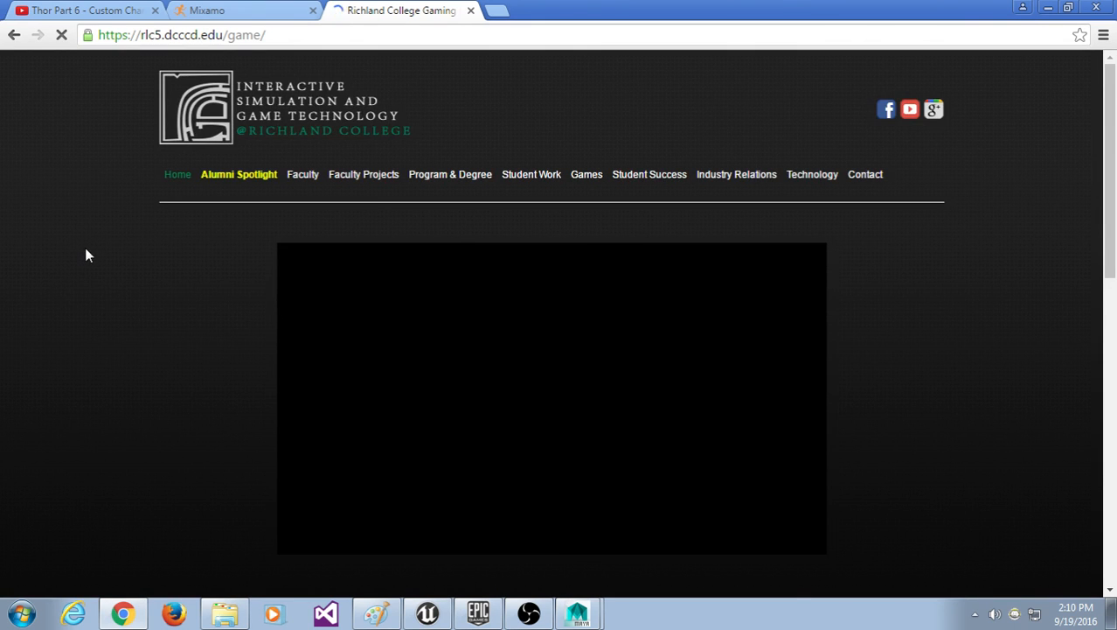
scroll(88, 248, down, 5)
scroll(105, 251, down, 3)
scroll(105, 248, up, 8)
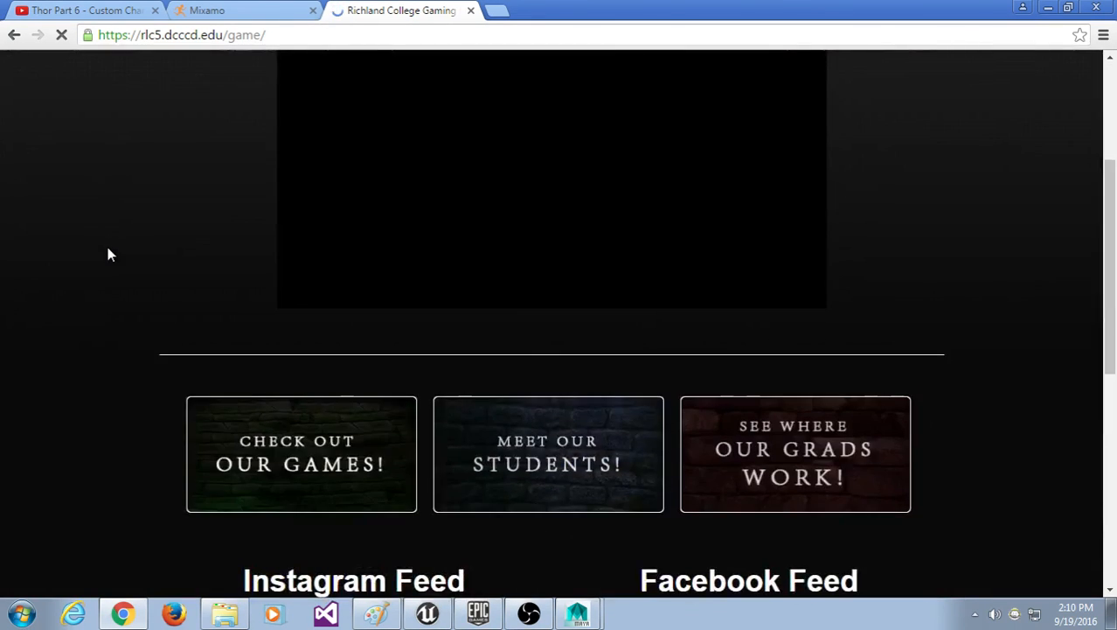
scroll(704, 361, down, 1)
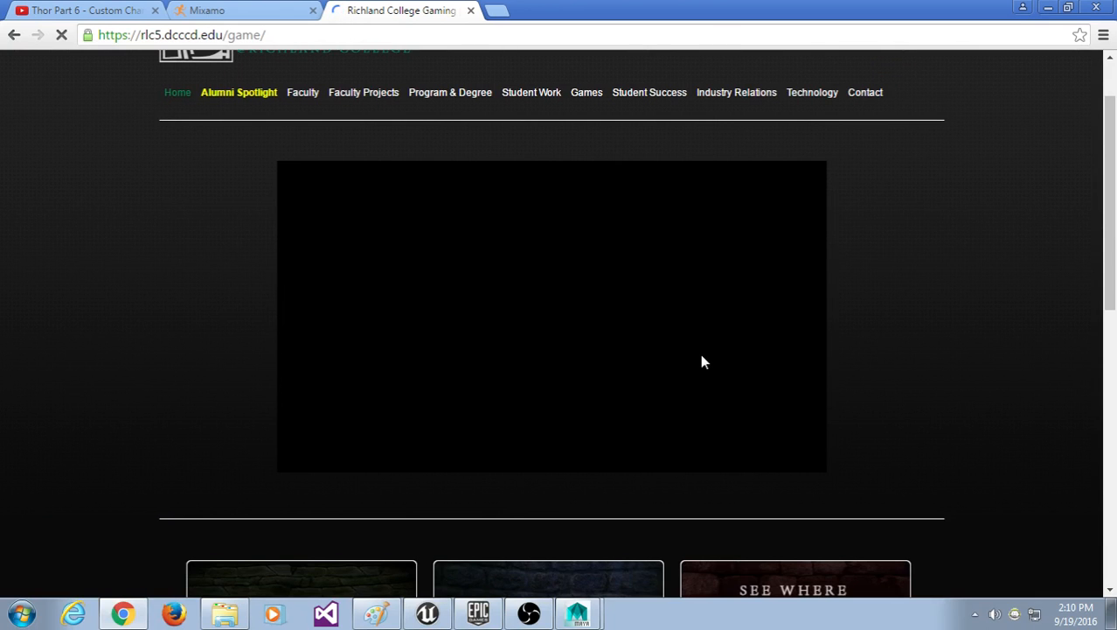
scroll(704, 361, down, 8)
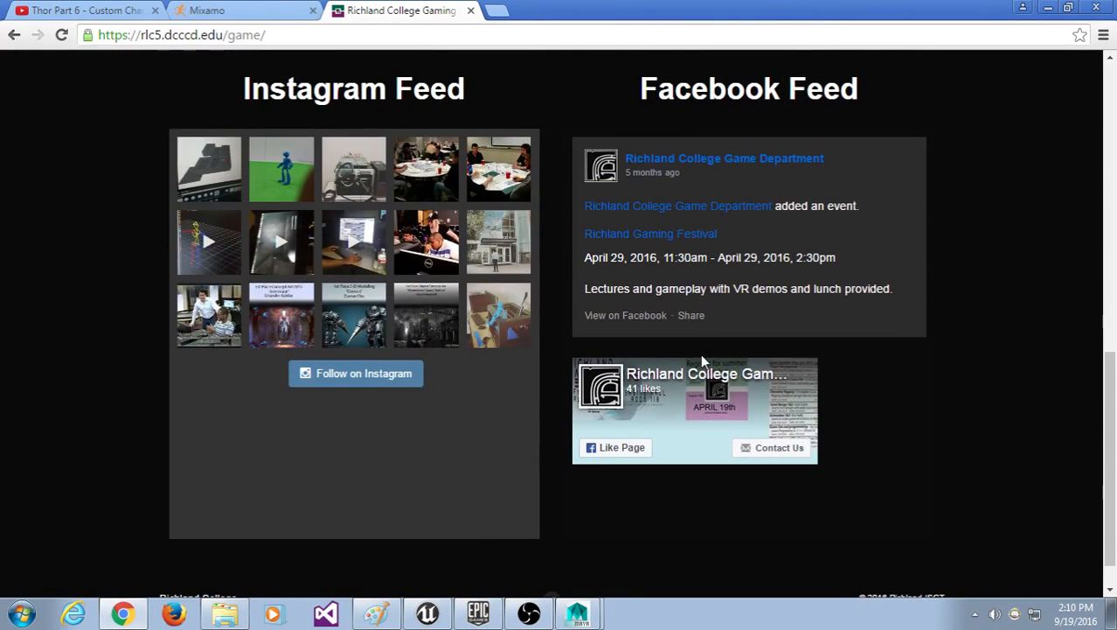
scroll(700, 353, up, 7)
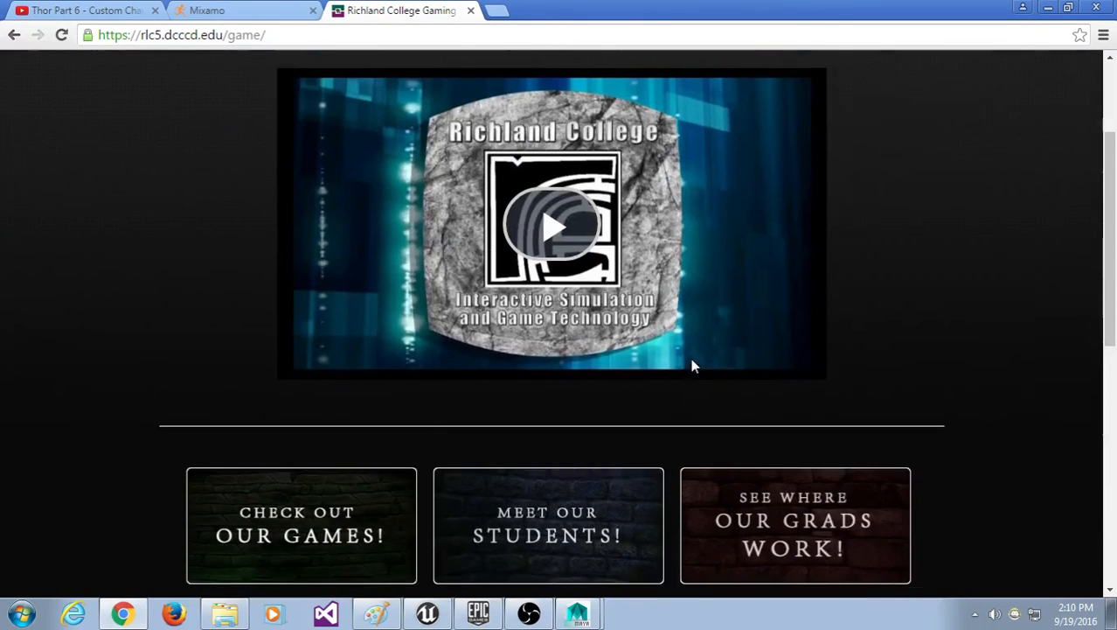
scroll(994, 280, up, 2)
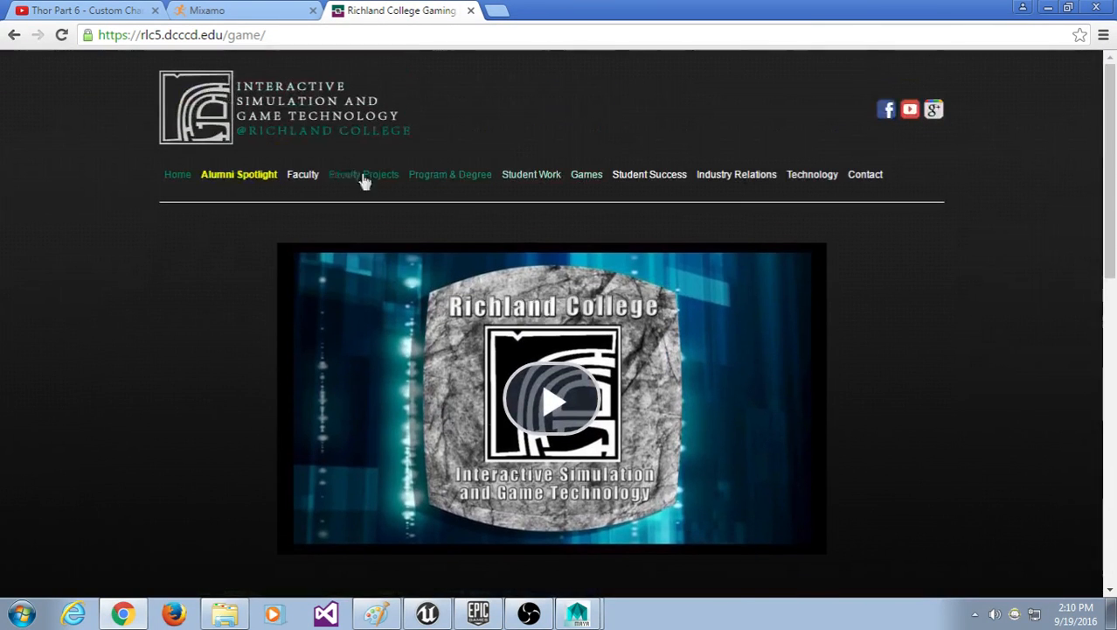
Step: Open the Faculty page and scroll down through the instructors' entries
click(312, 174)
scroll(710, 221, down, 2)
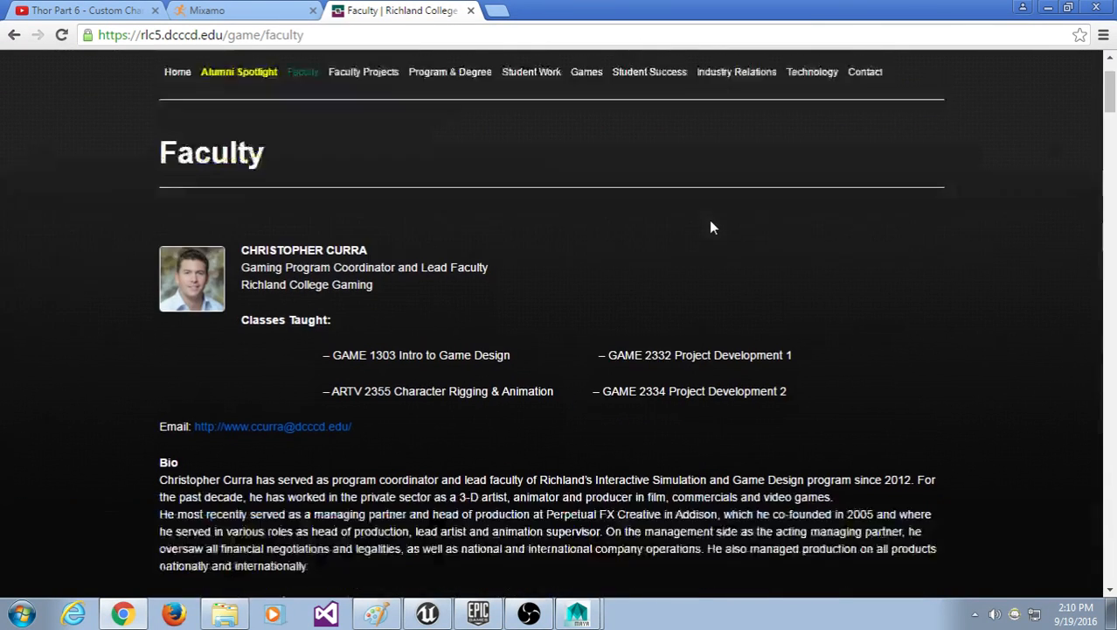
scroll(710, 227, down, 3)
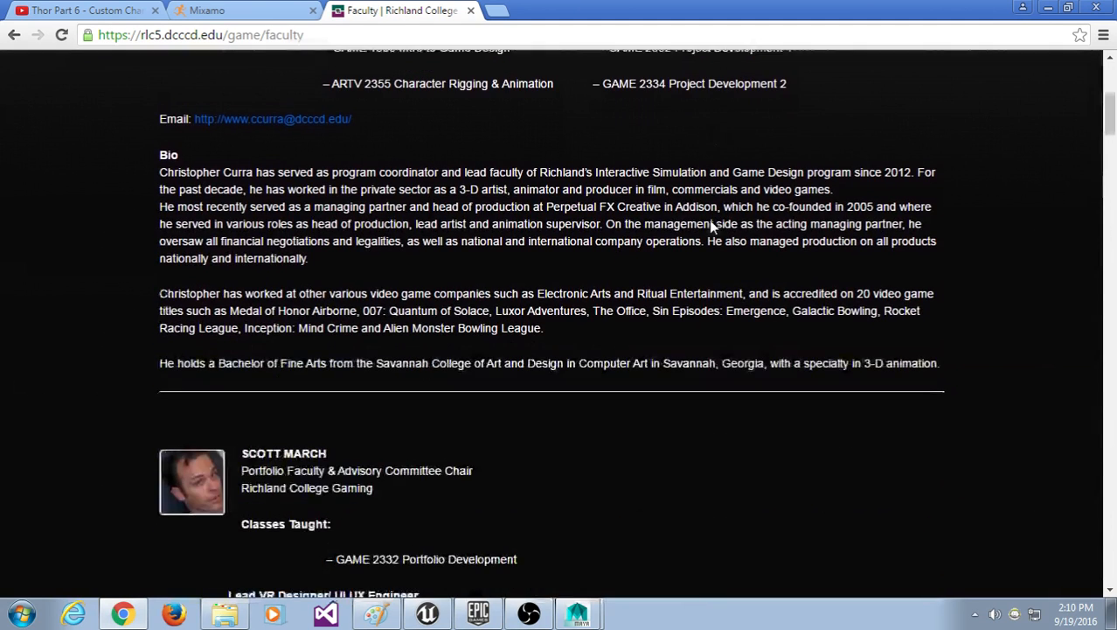
scroll(713, 224, down, 4)
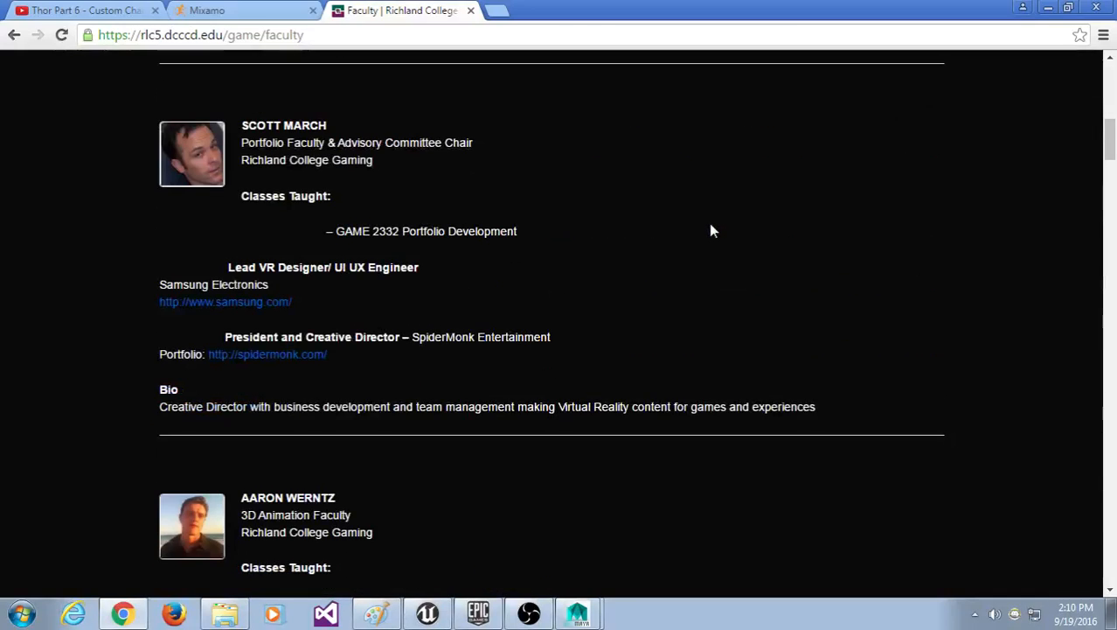
scroll(710, 230, down, 10)
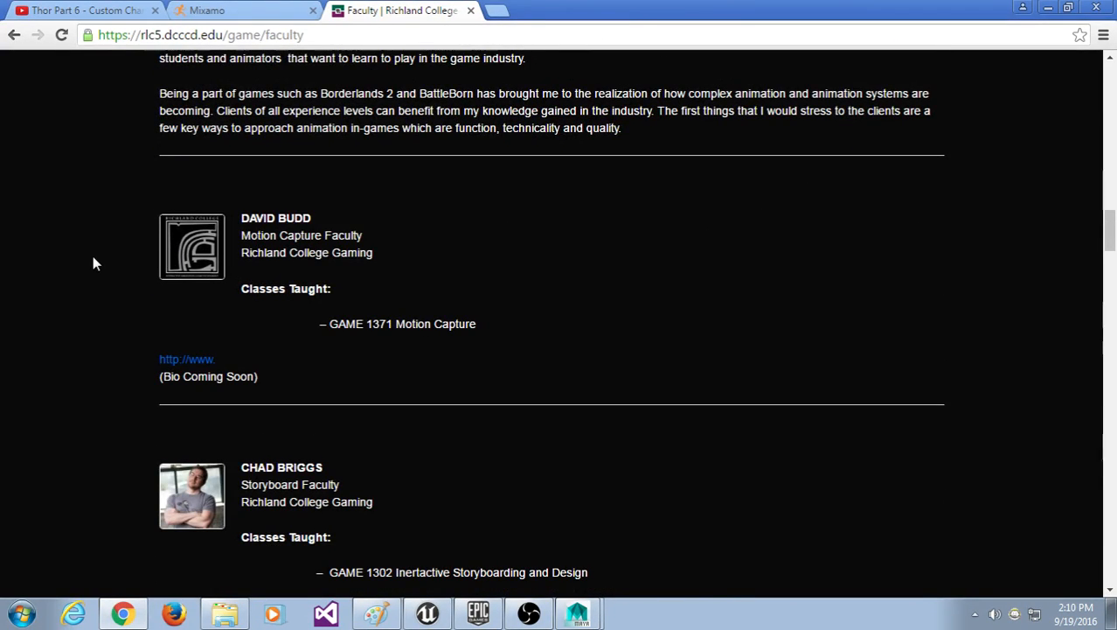
Step: Search Google for linkedin, open LinkedIn, and sign in with the account e-mail and password
click(497, 10)
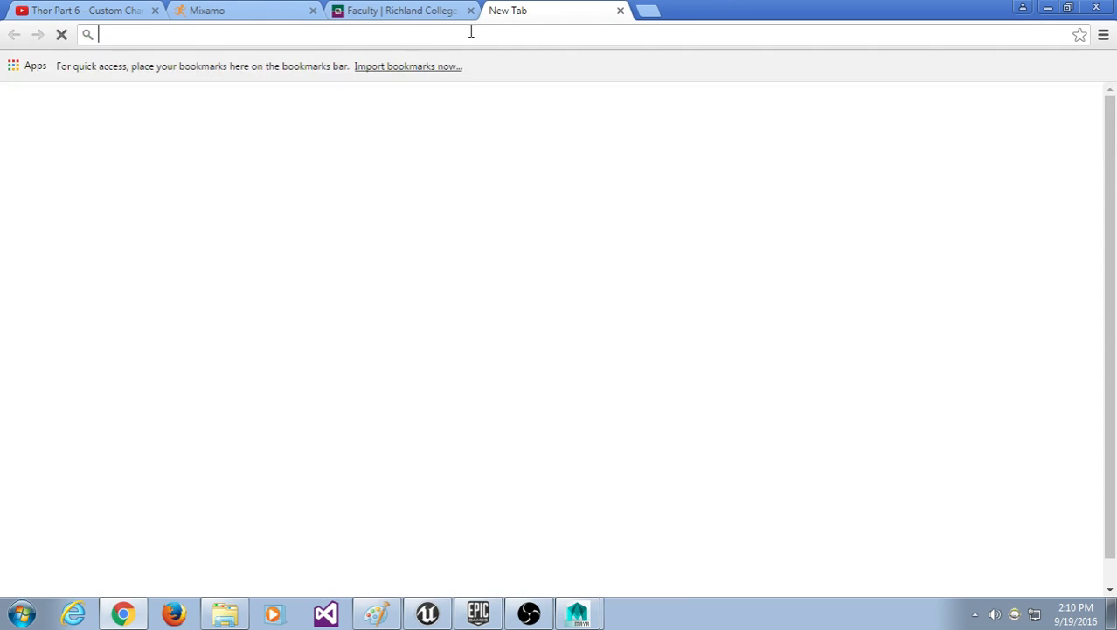
text(linkedin)
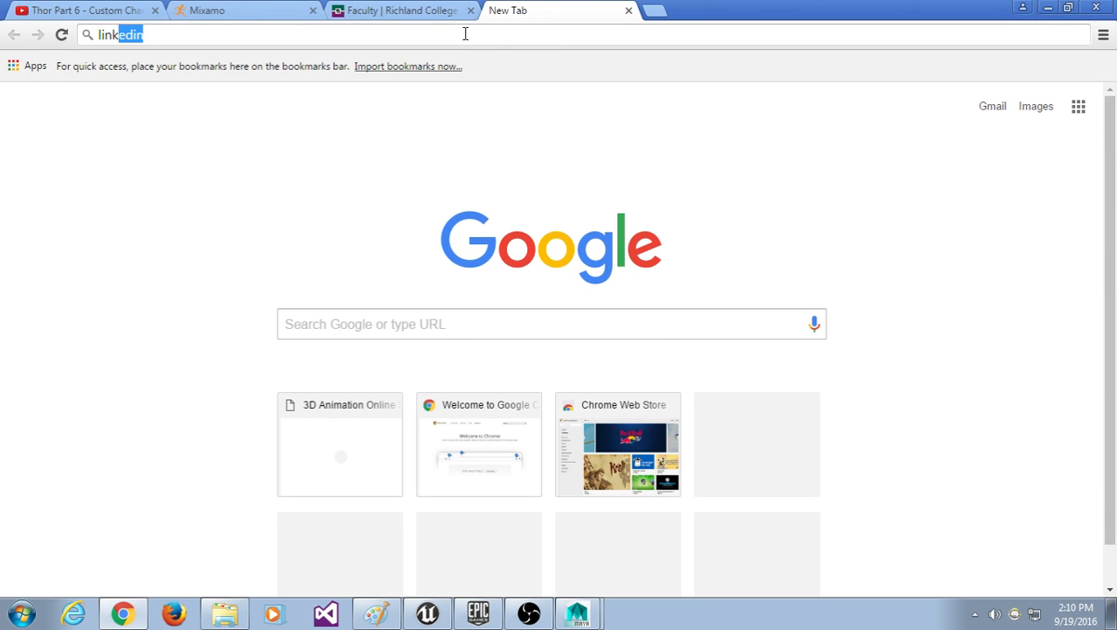
key(Return)
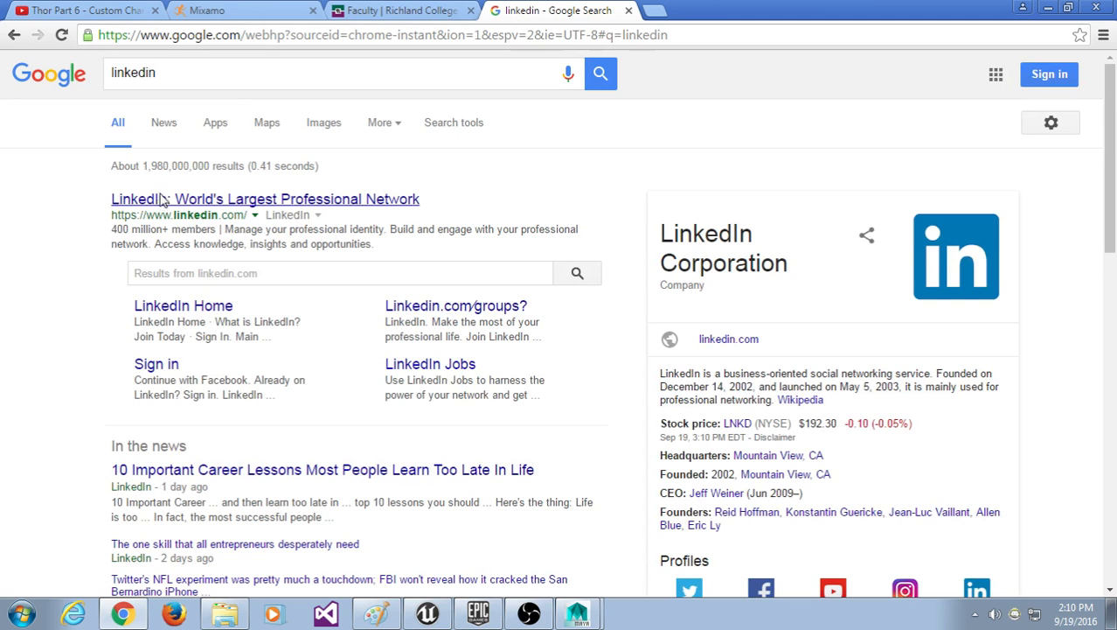
click(163, 200)
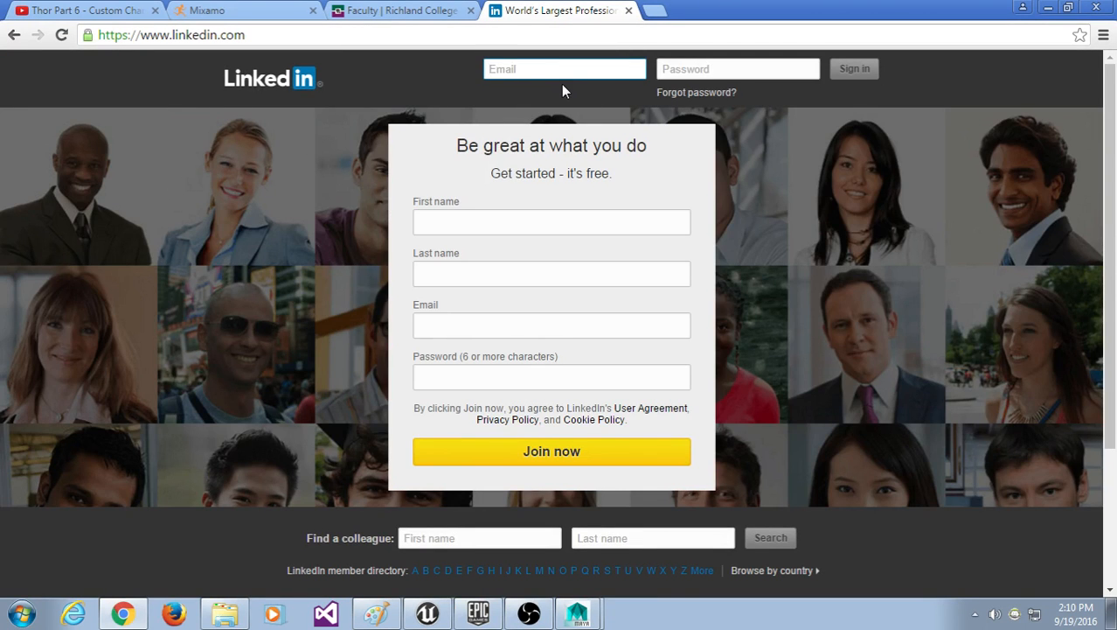
key(Tab)
text(*******)
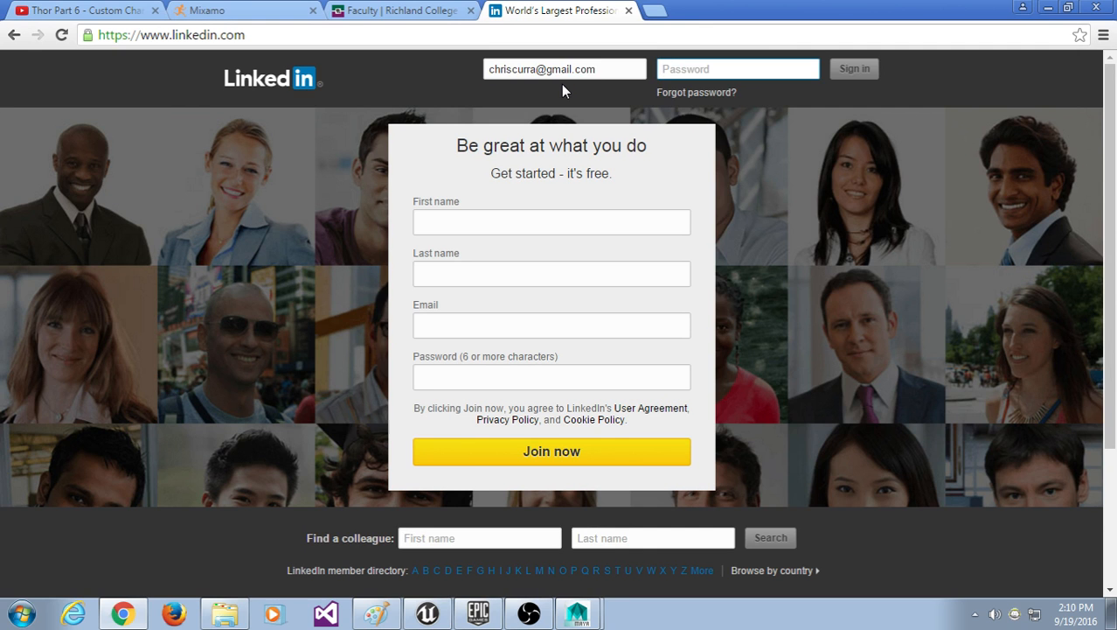
text(*)
key(Return)
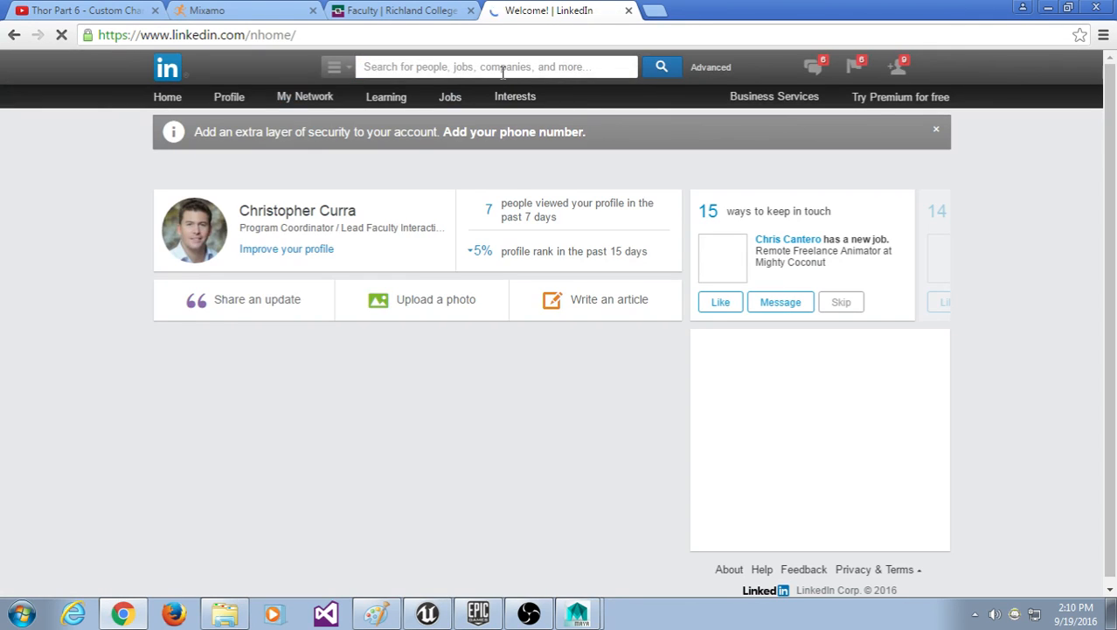
Step: Search LinkedIn for the Motion Capture faculty member's name and open their profile
key(BackSpace)
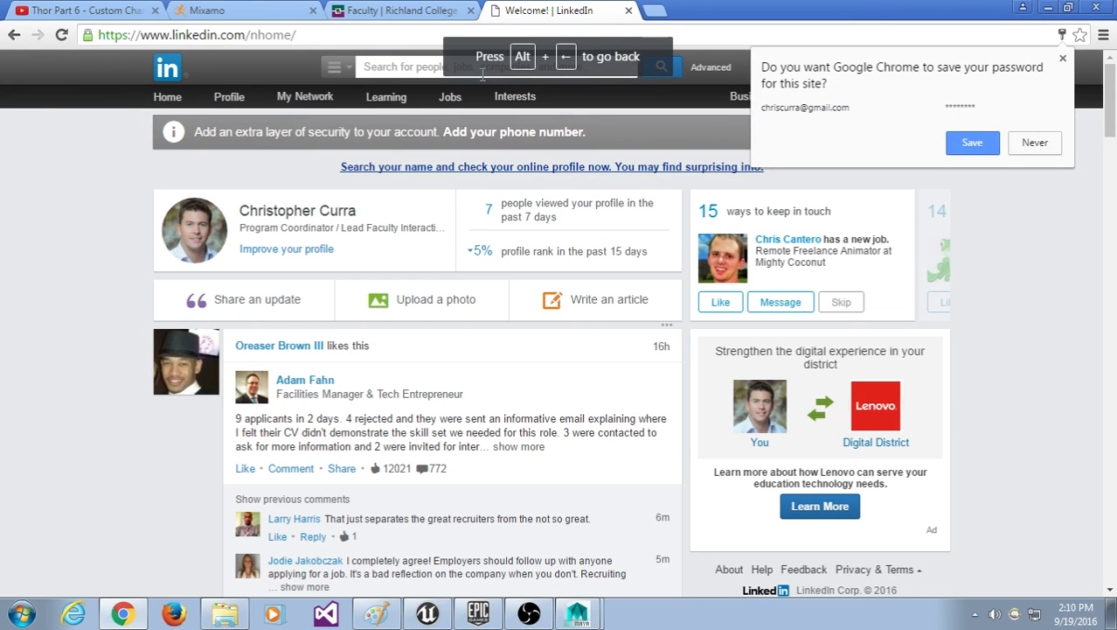
click(427, 66)
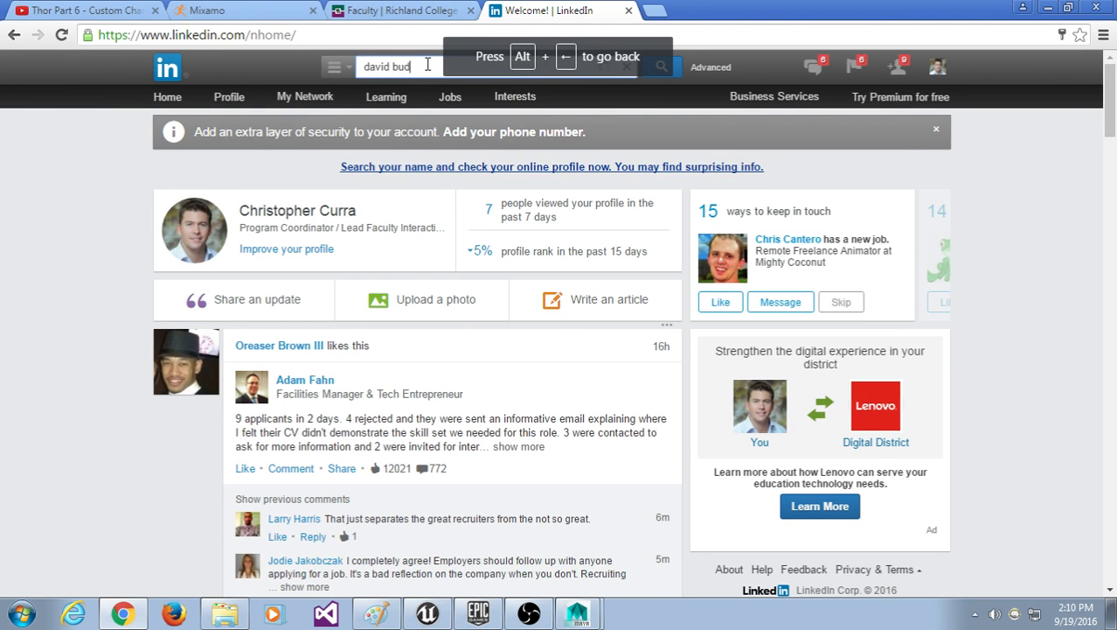
key(Return)
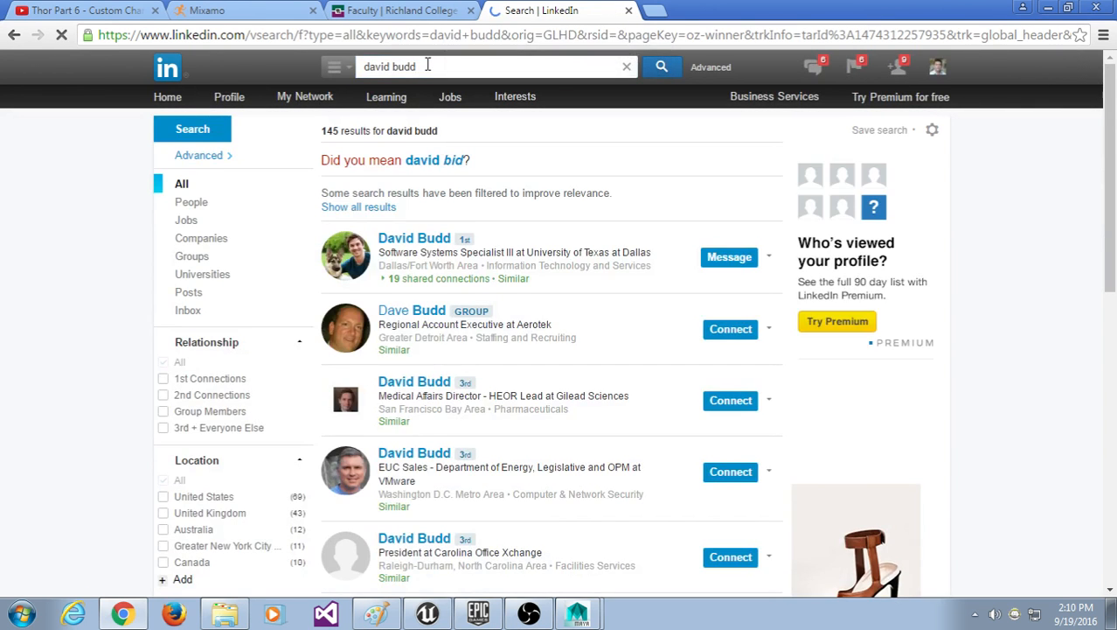
click(369, 257)
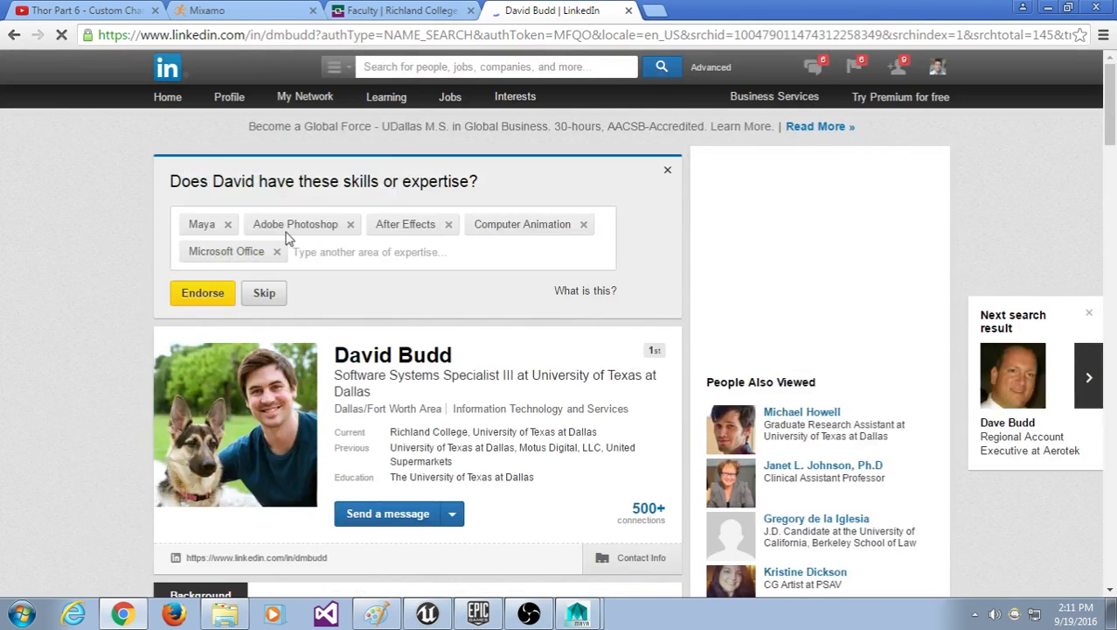
scroll(82, 389, down, 2)
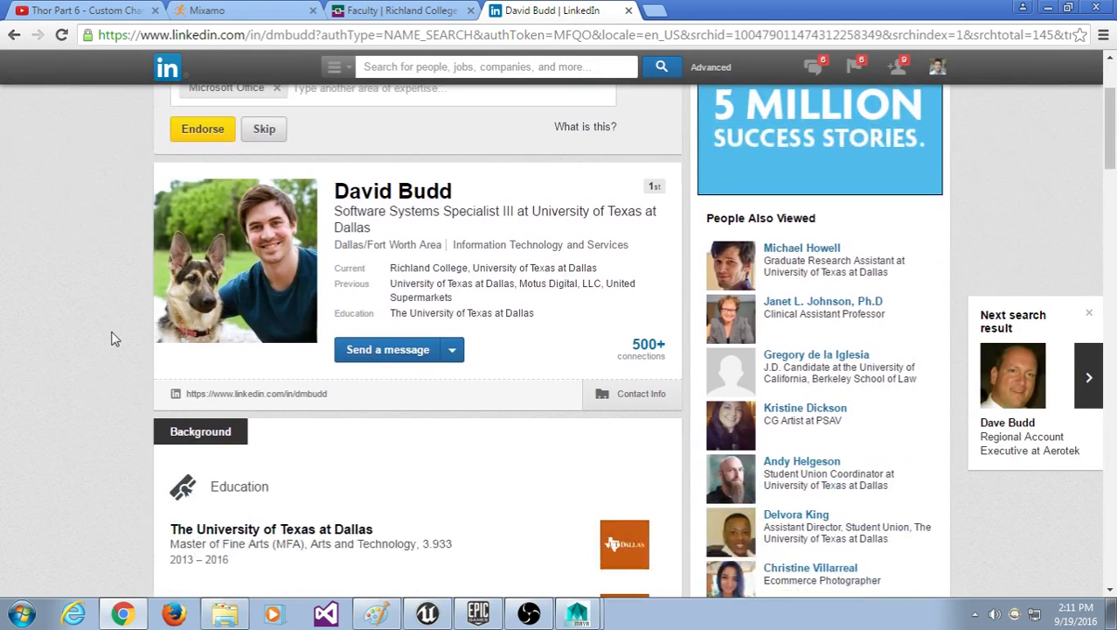
Step: Recheck the college faculty page, then return to LinkedIn for another people search
click(366, 10)
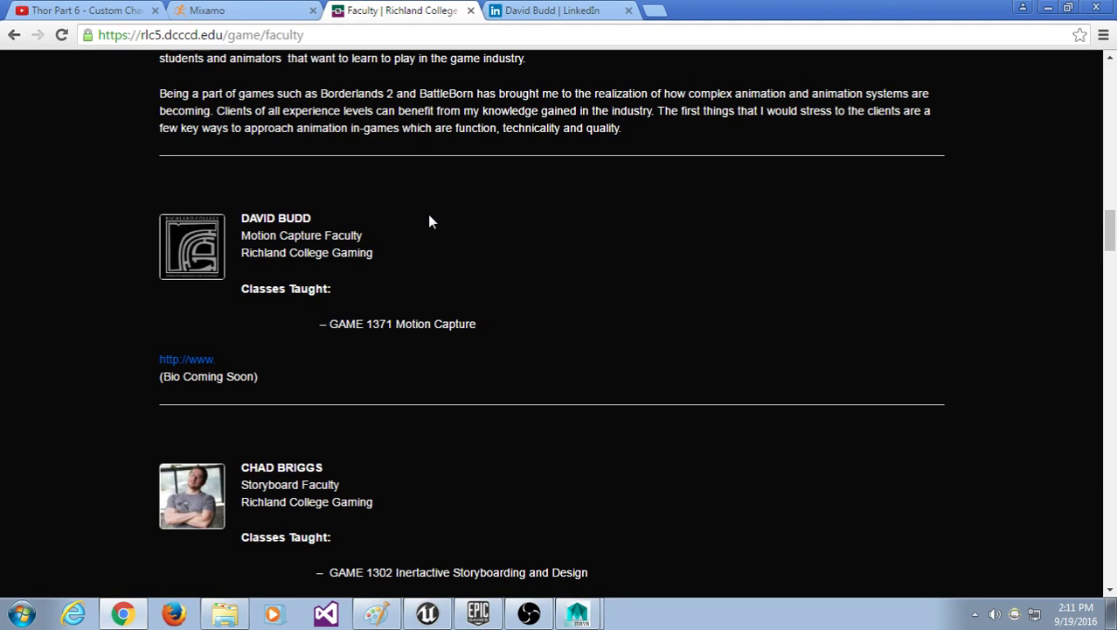
scroll(432, 222, down, 15)
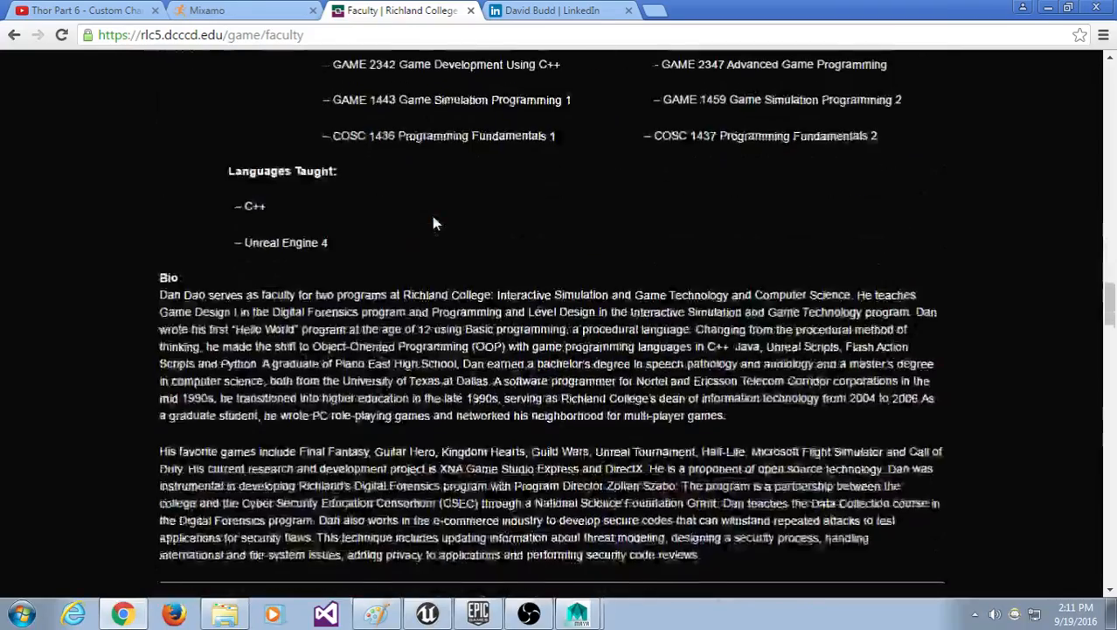
scroll(432, 222, down, 15)
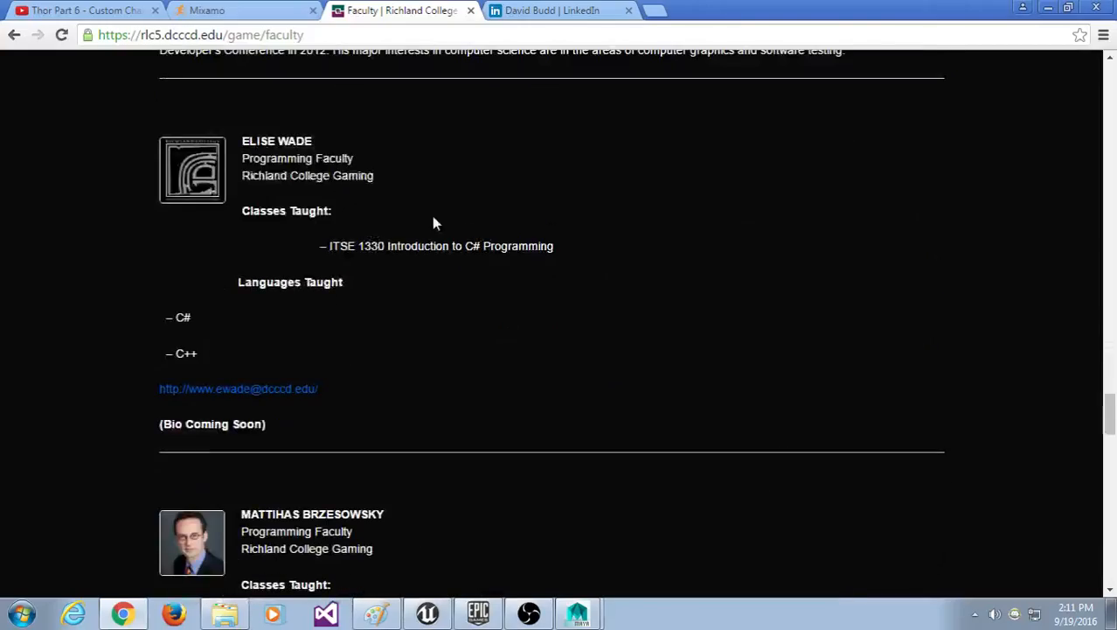
click(560, 10)
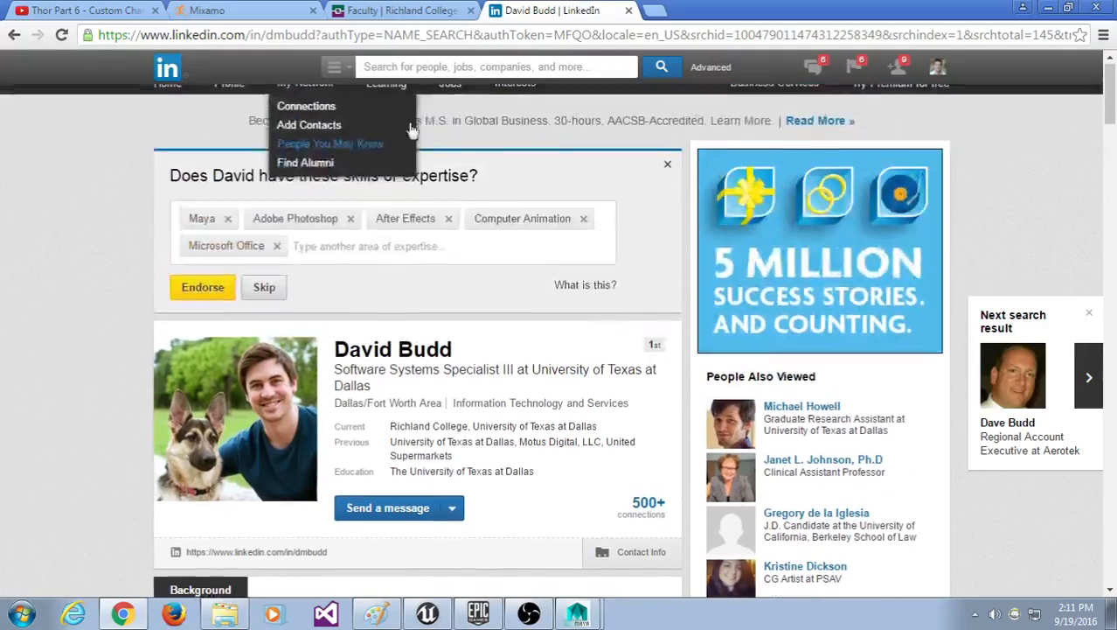
click(427, 66)
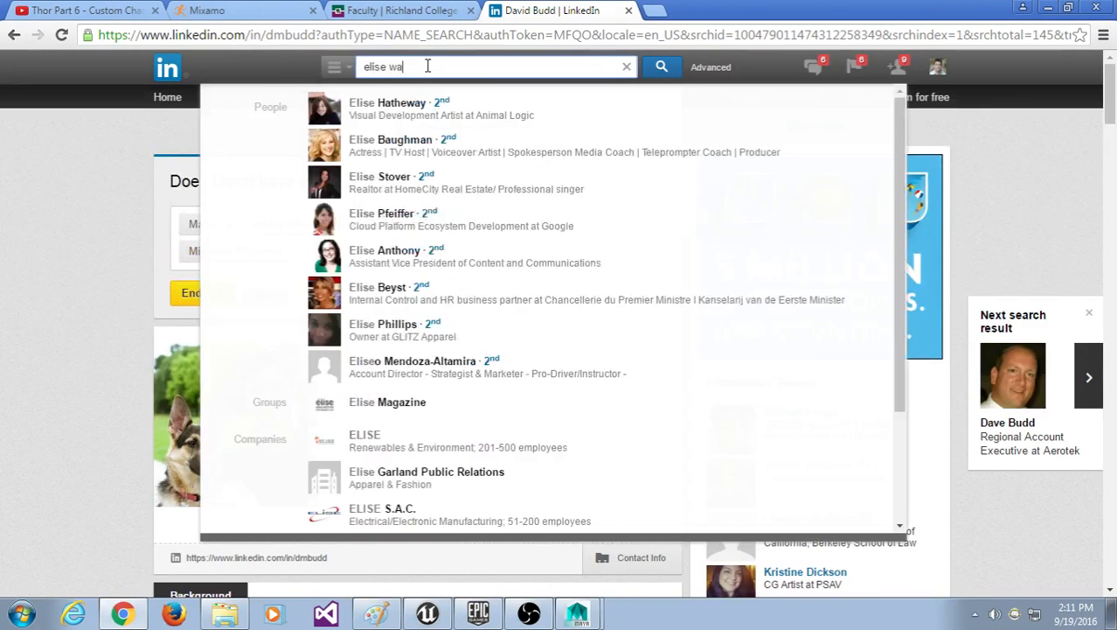
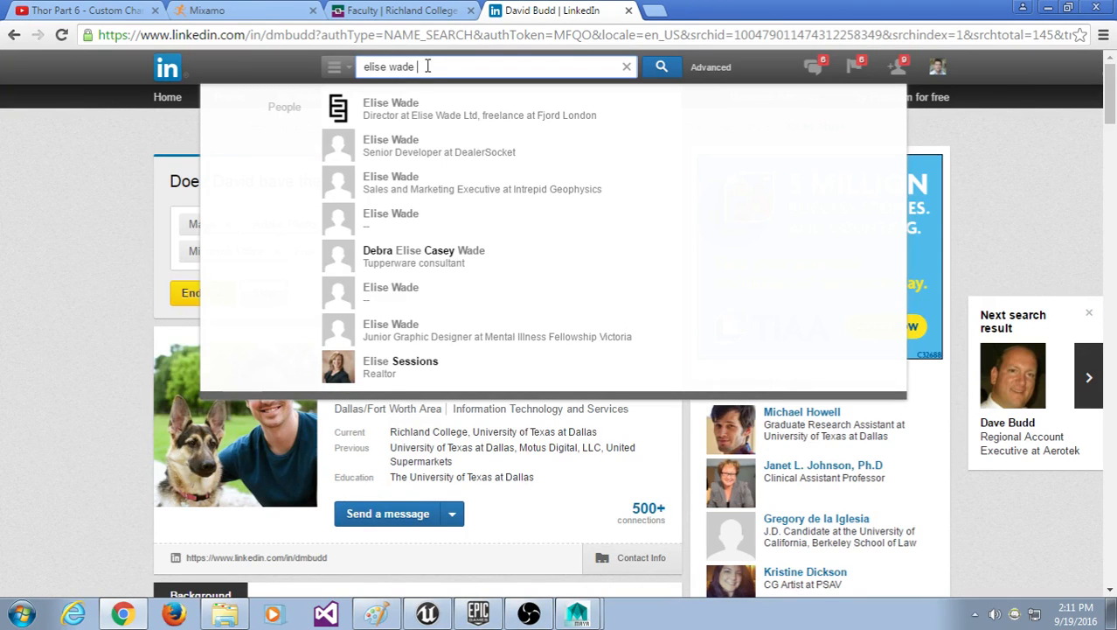
Step: Search LinkedIn for the programming instructor's name, scan the results, and return to the Faculty tab
key(Return)
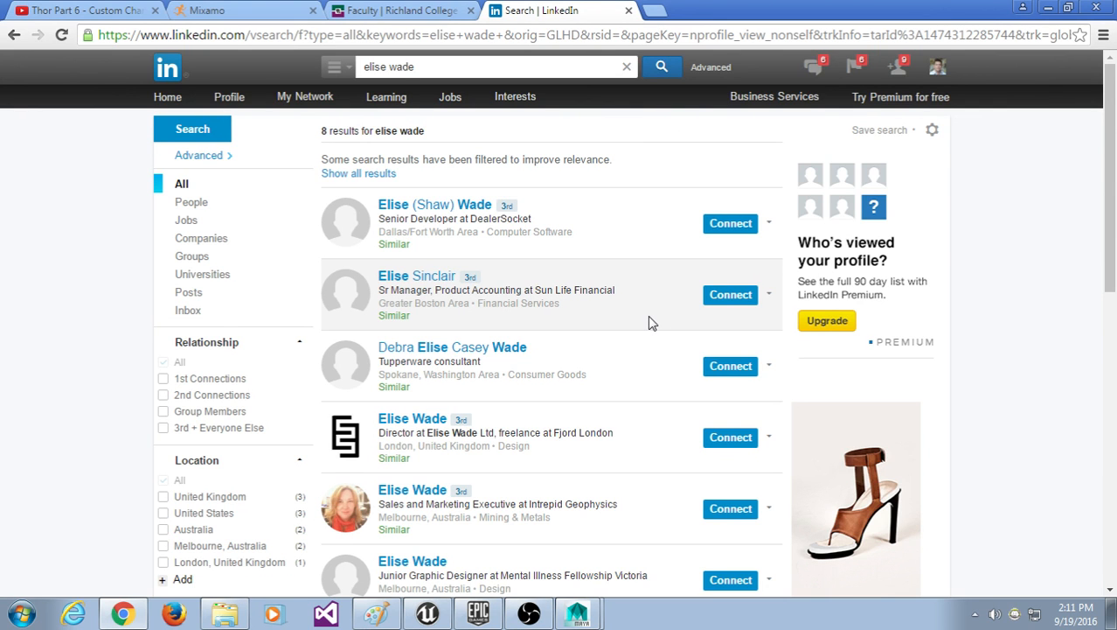
scroll(648, 323, down, 2)
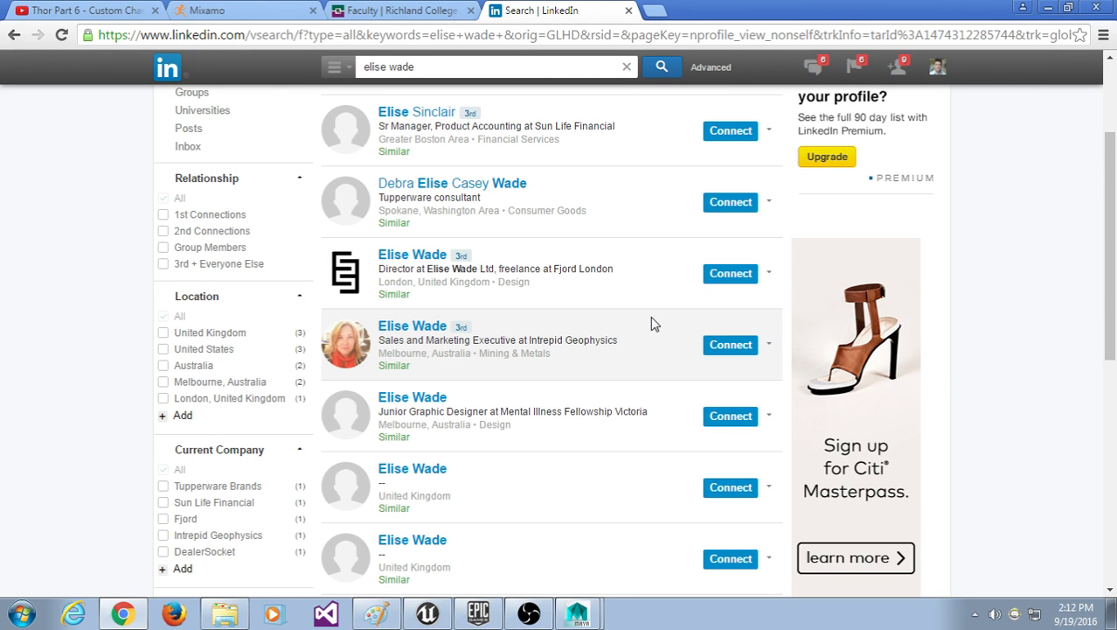
click(628, 11)
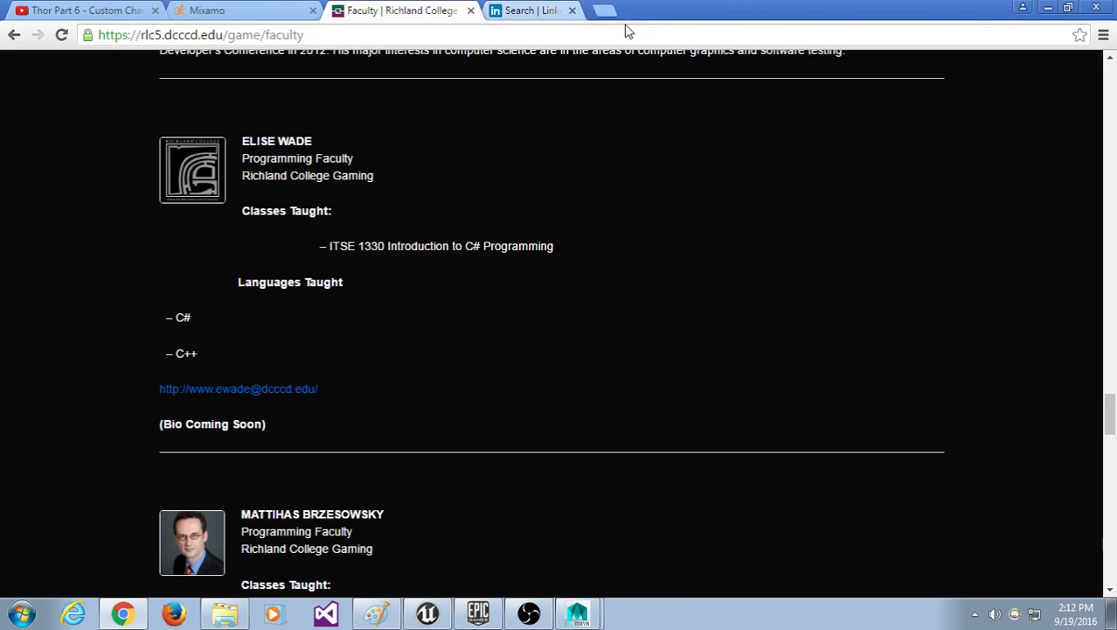
Step: Scroll past the programming instructor's entry down to the visual effects instructor and footer
scroll(507, 279, down, 4)
scroll(516, 317, up, 3)
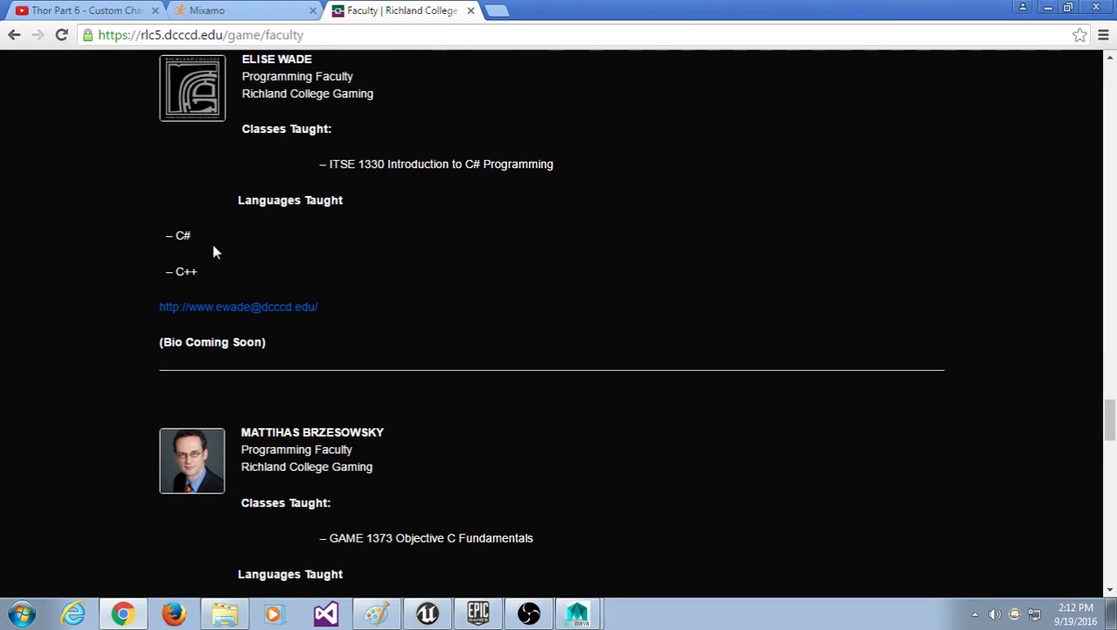
scroll(441, 296, down, 3)
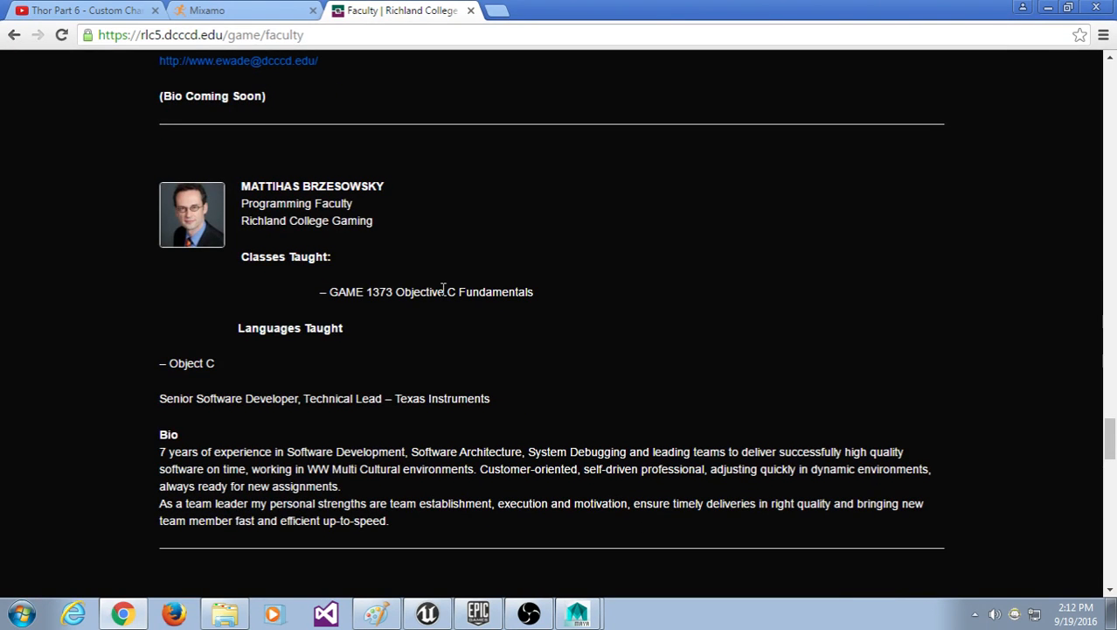
drag(243, 185, 420, 292)
click(420, 292)
scroll(437, 290, down, 3)
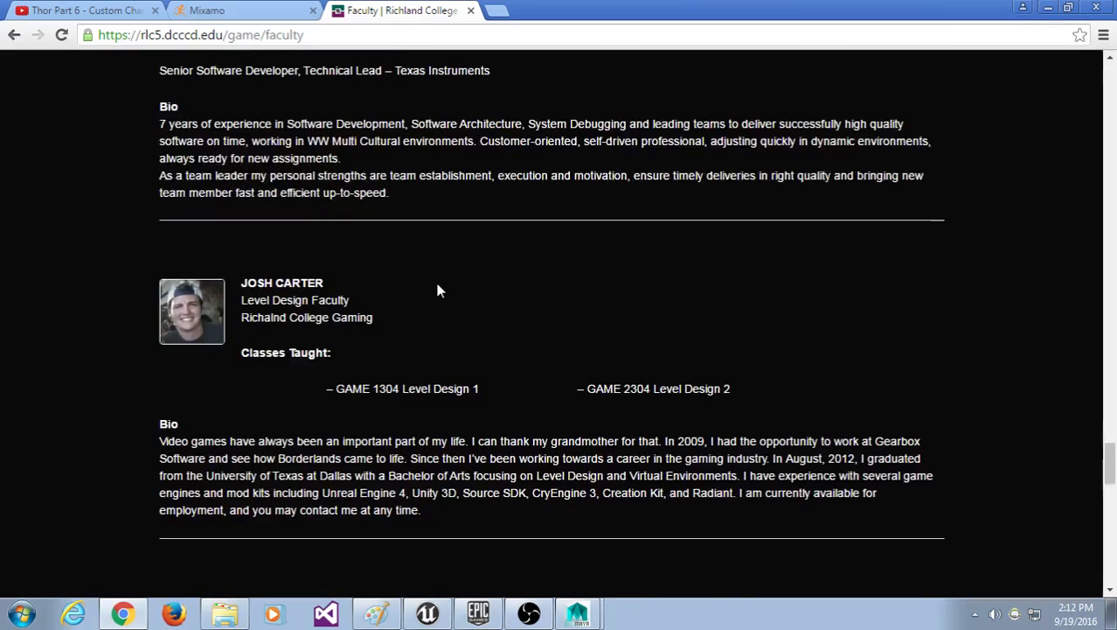
scroll(439, 290, down, 10)
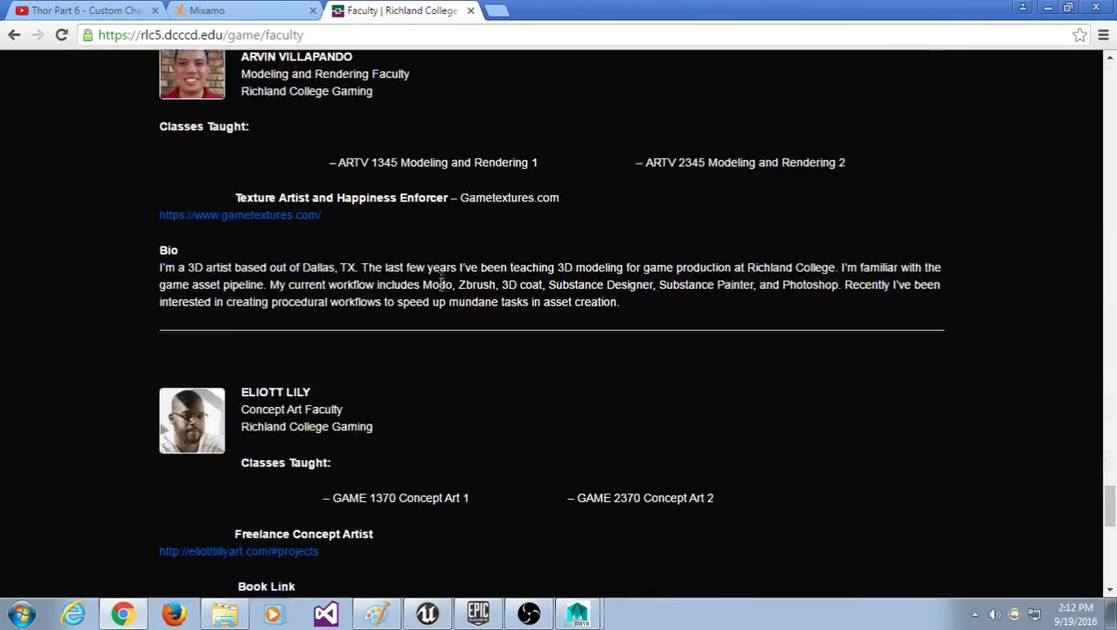
scroll(442, 292, down, 5)
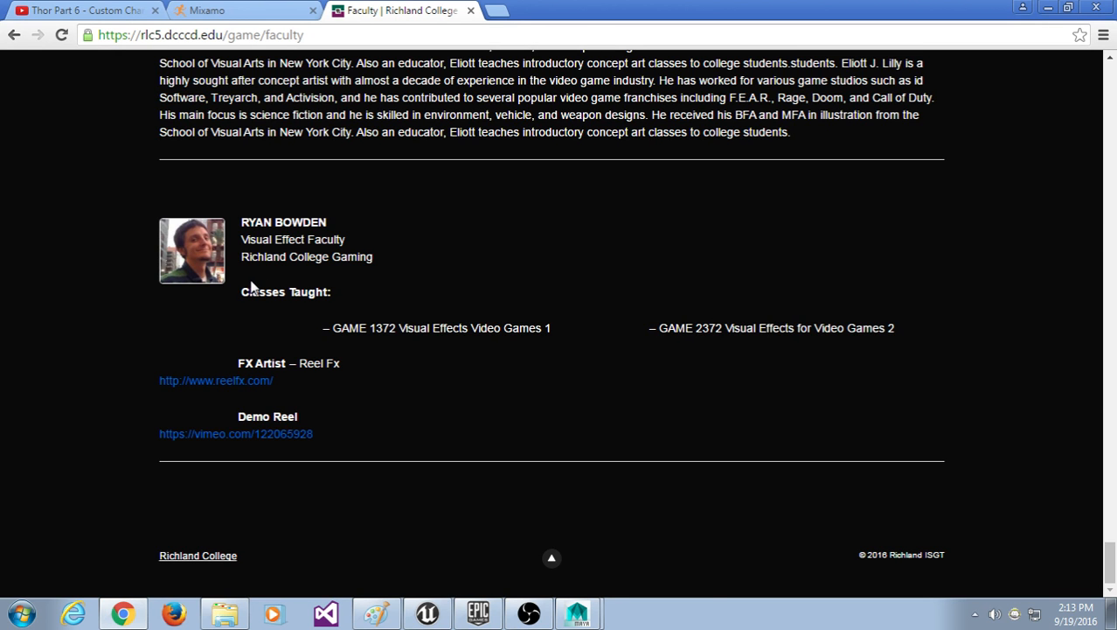
scroll(251, 287, up, 5)
Step: Scroll back up to the Modeling and Rendering Faculty entry teaching ARTV 1345 and ARTV 2345
scroll(250, 281, down, 5)
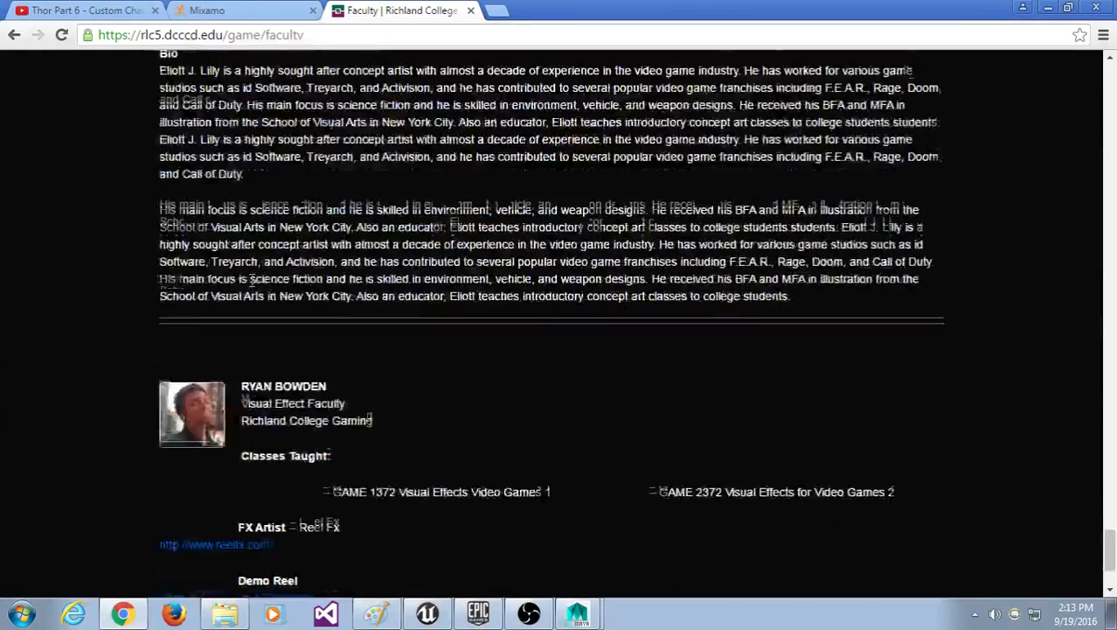
scroll(250, 281, up, 3)
scroll(342, 300, up, 5)
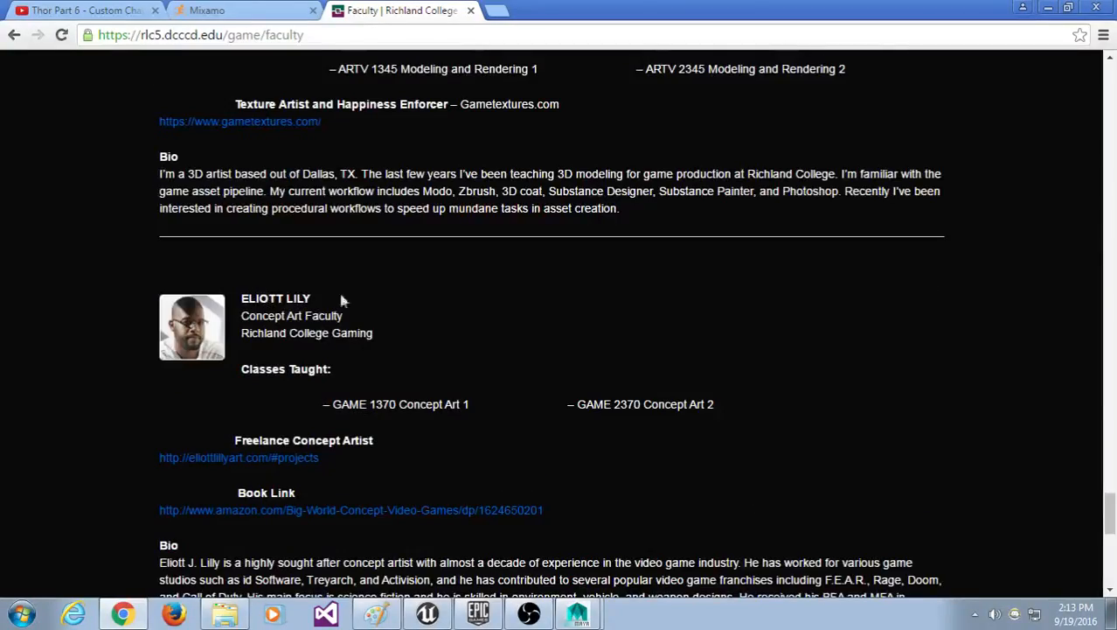
scroll(415, 430, down, 1)
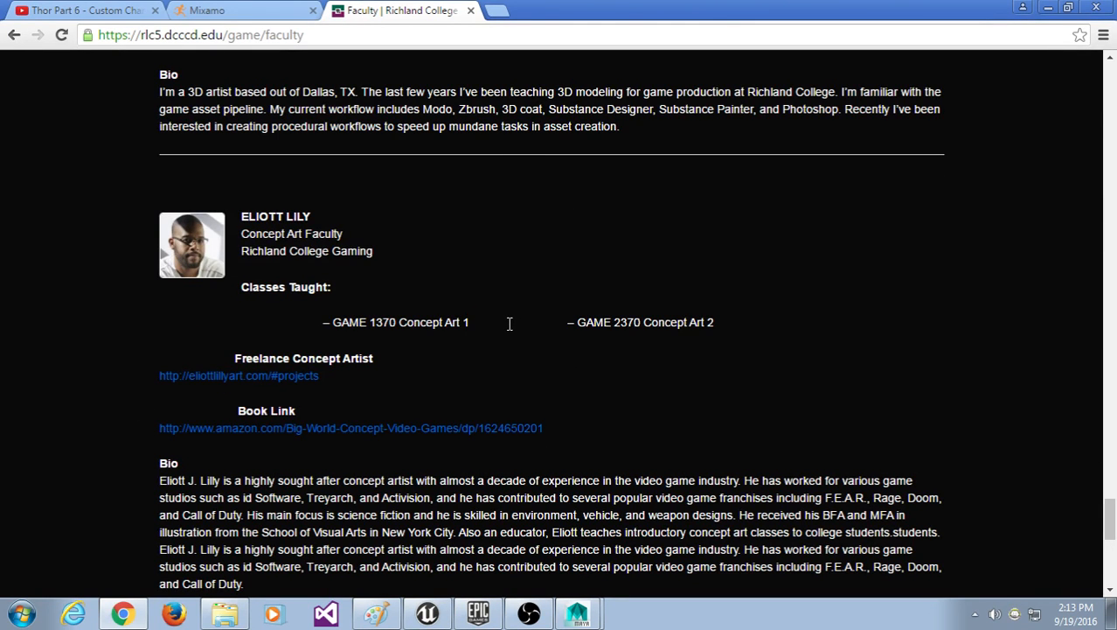
scroll(510, 324, down, 2)
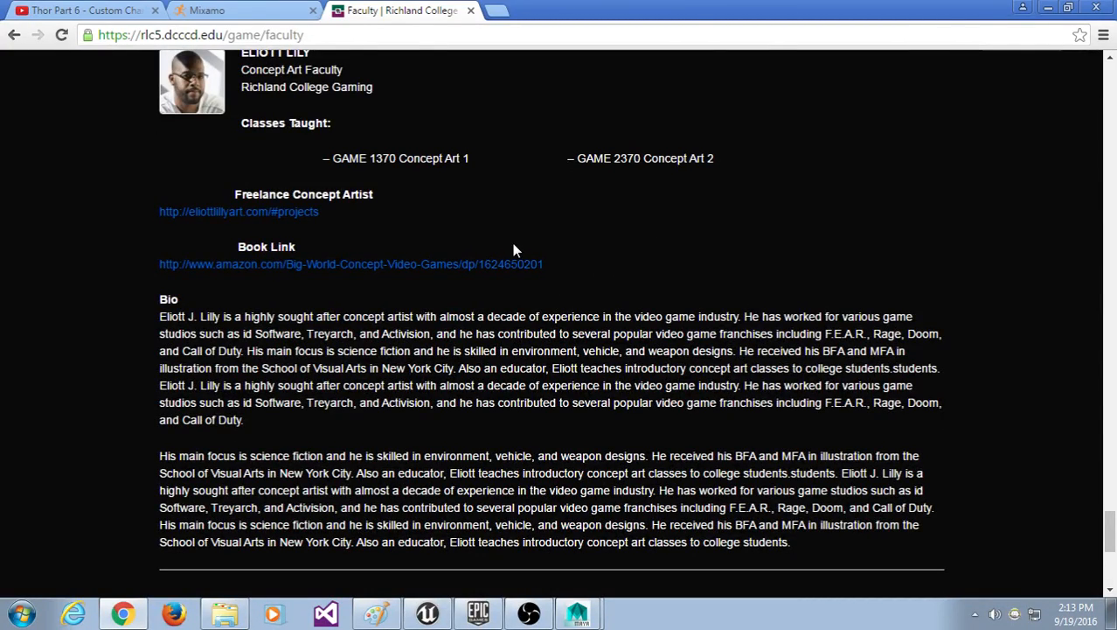
scroll(513, 247, up, 5)
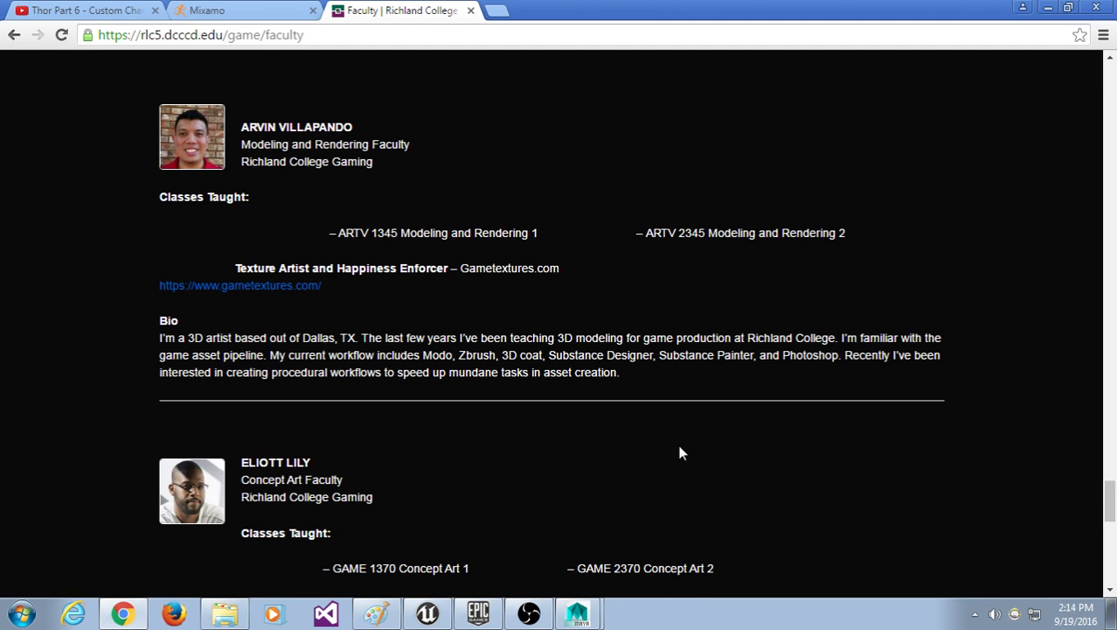
scroll(675, 442, up, 2)
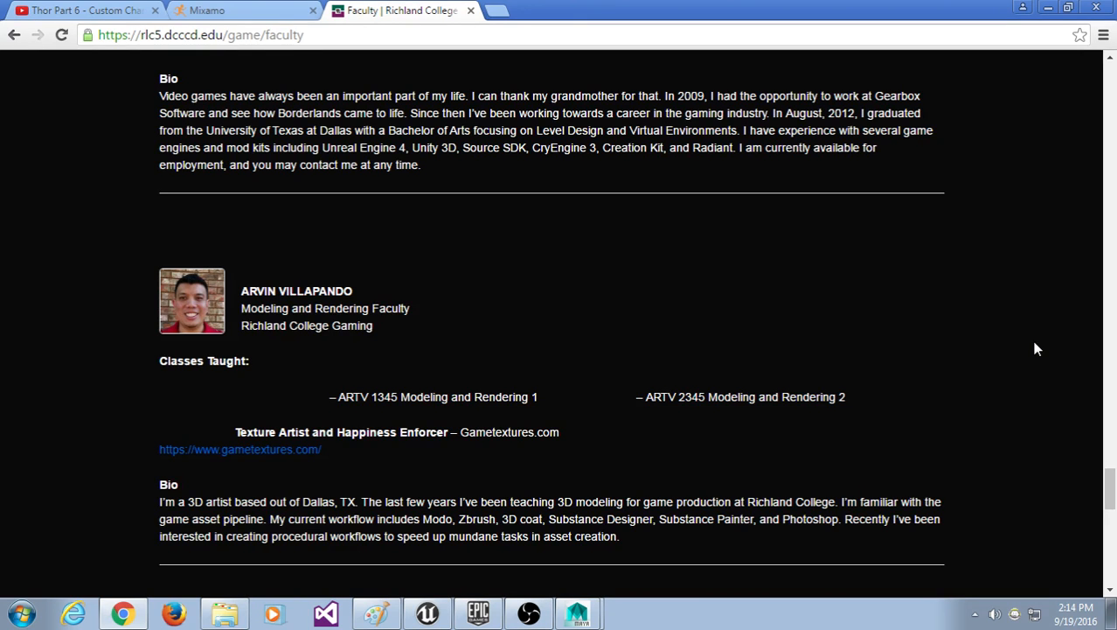
Step: Scroll up the faculty list to the Unity/C++ instructor teaching GAME 1443 and GAME 1459
scroll(661, 290, up, 3)
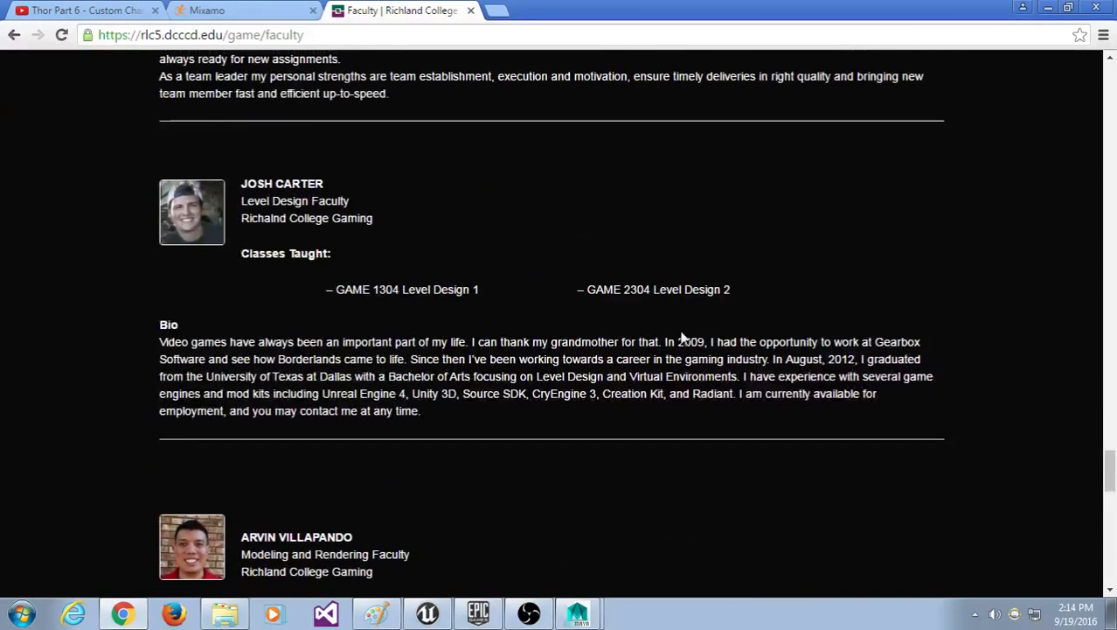
scroll(683, 338, up, 1)
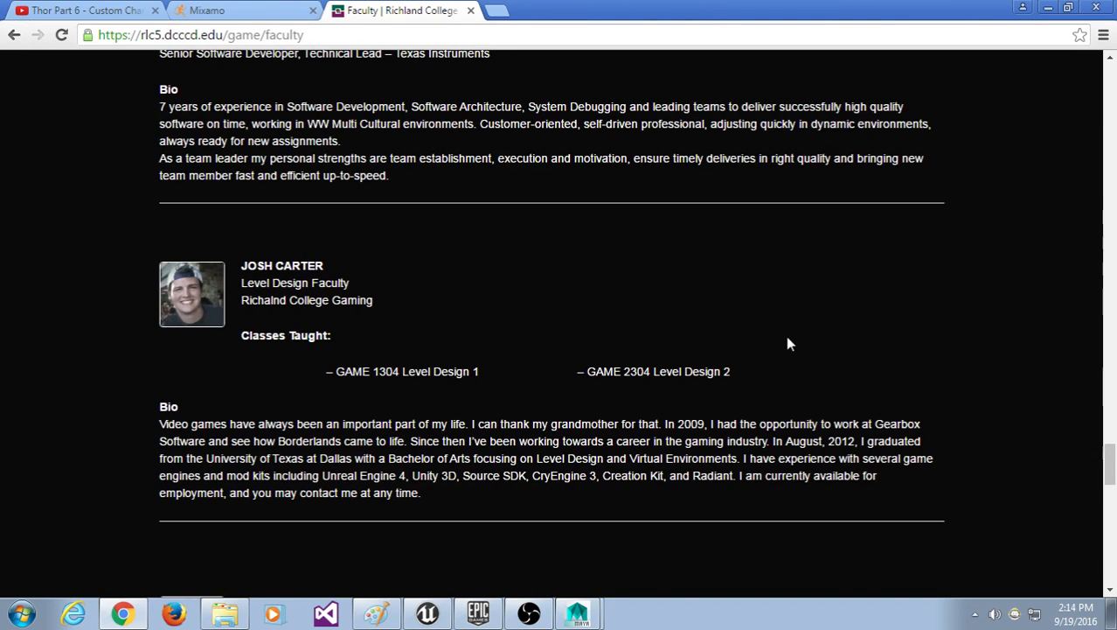
scroll(566, 252, up, 4)
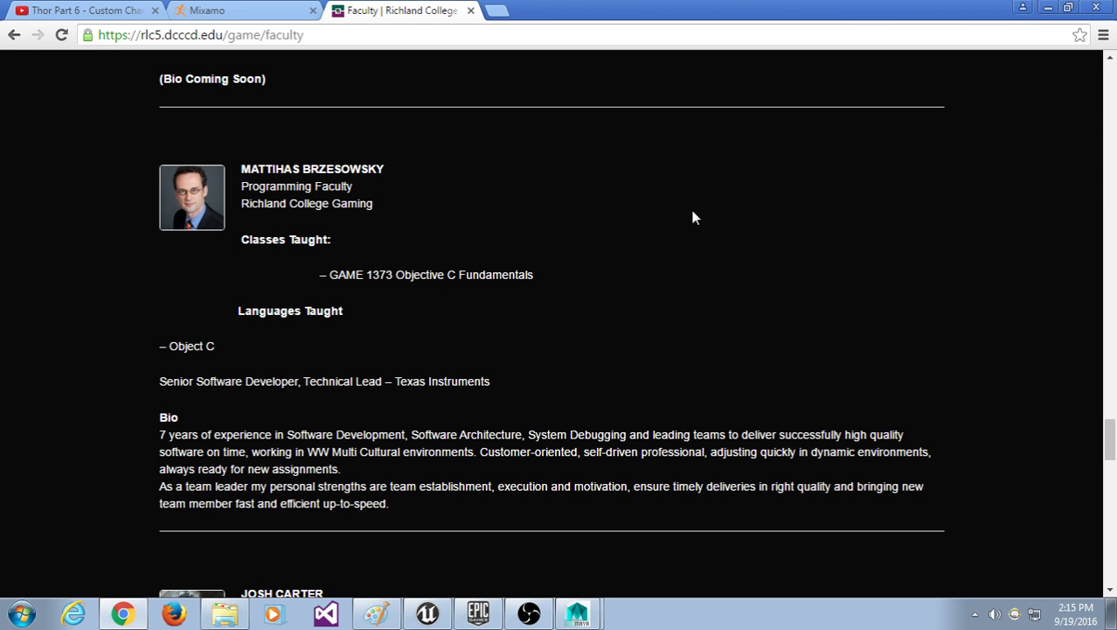
scroll(791, 274, up, 5)
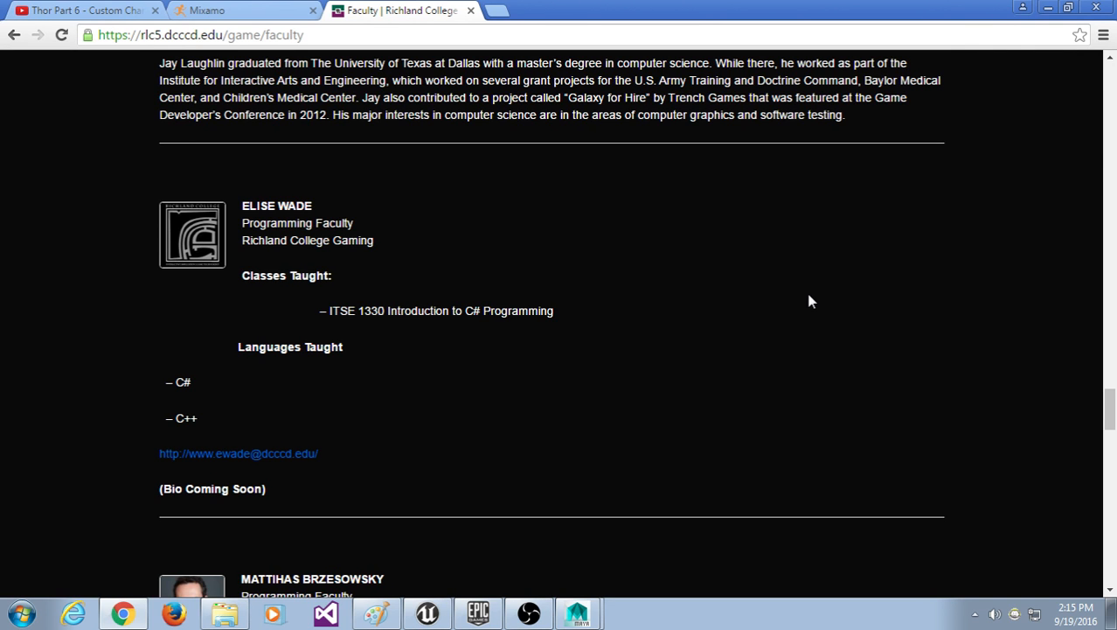
scroll(529, 365, up, 5)
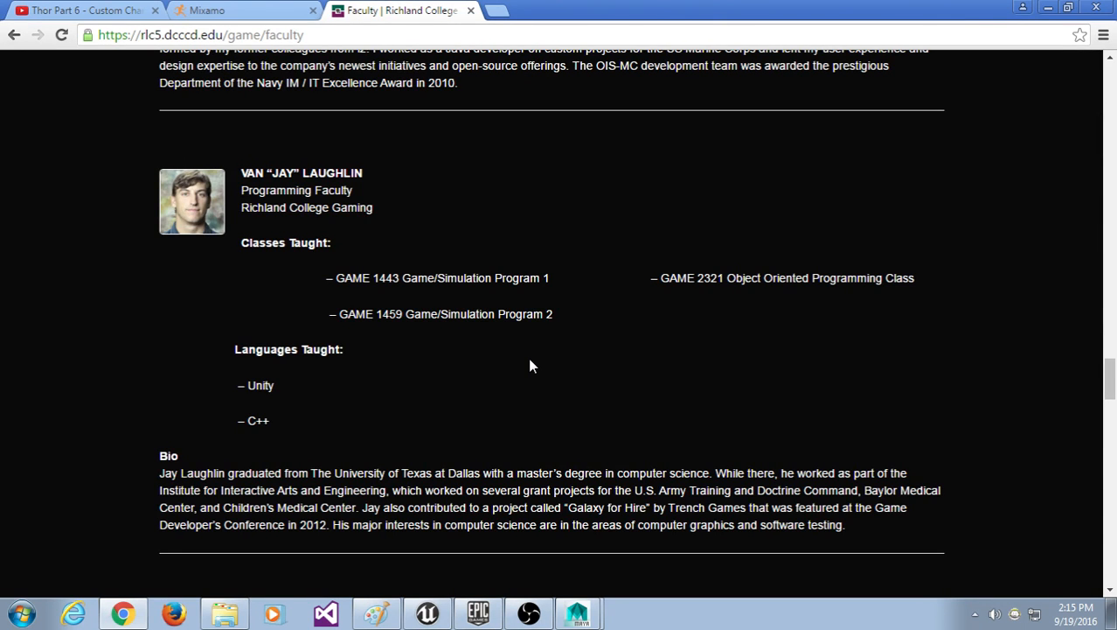
scroll(536, 389, up, 5)
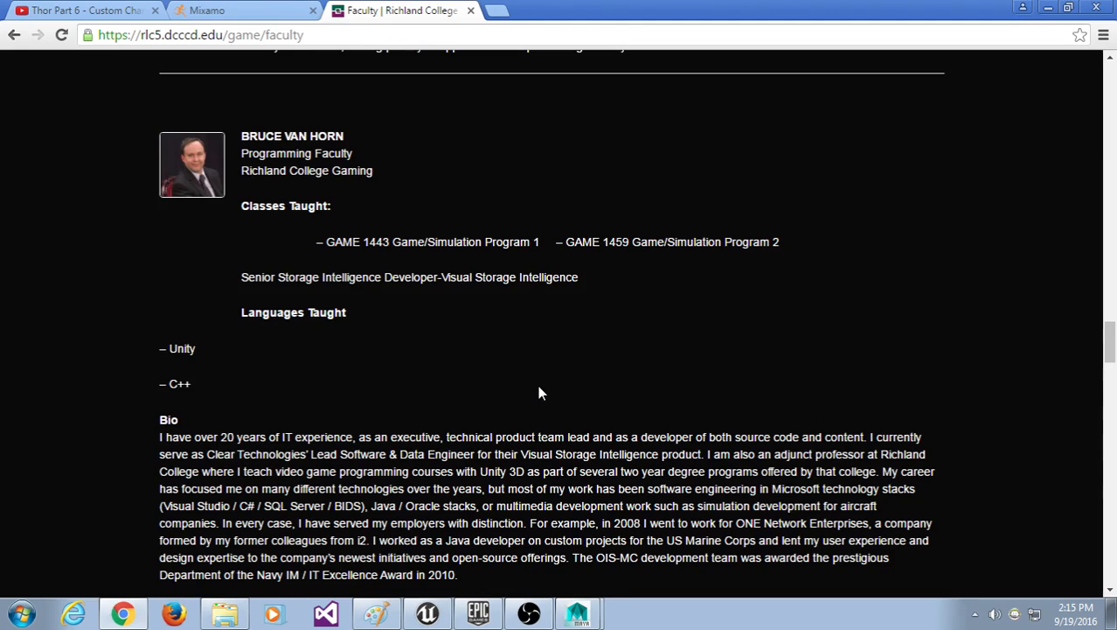
Step: Scroll up through the instructor entries on the Faculty page
scroll(478, 356, down, 15)
scroll(480, 363, up, 5)
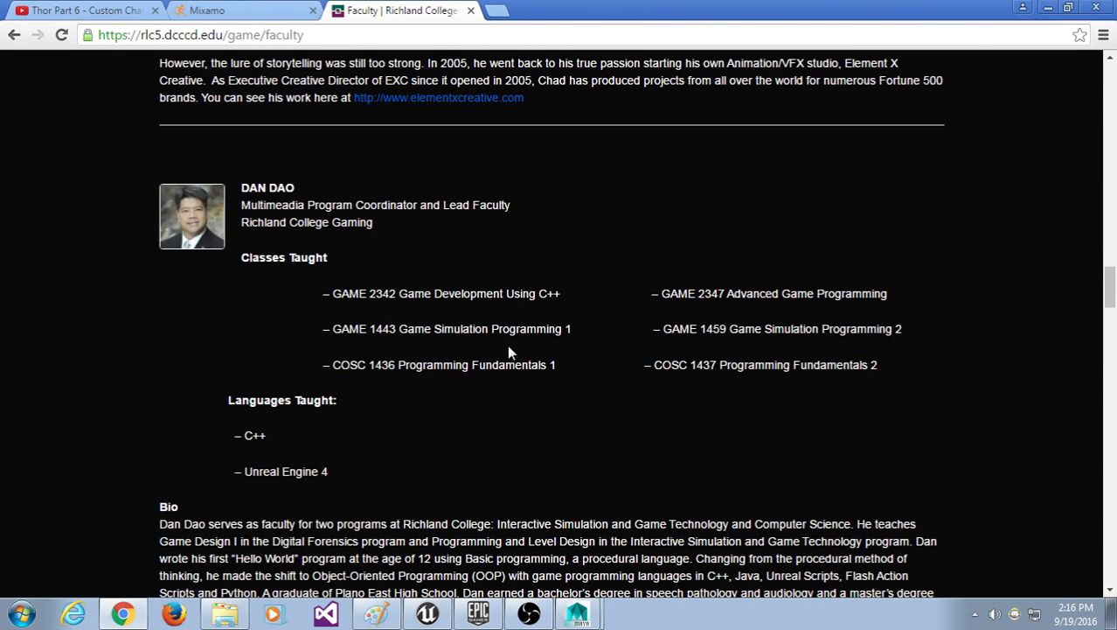
scroll(481, 439, up, 5)
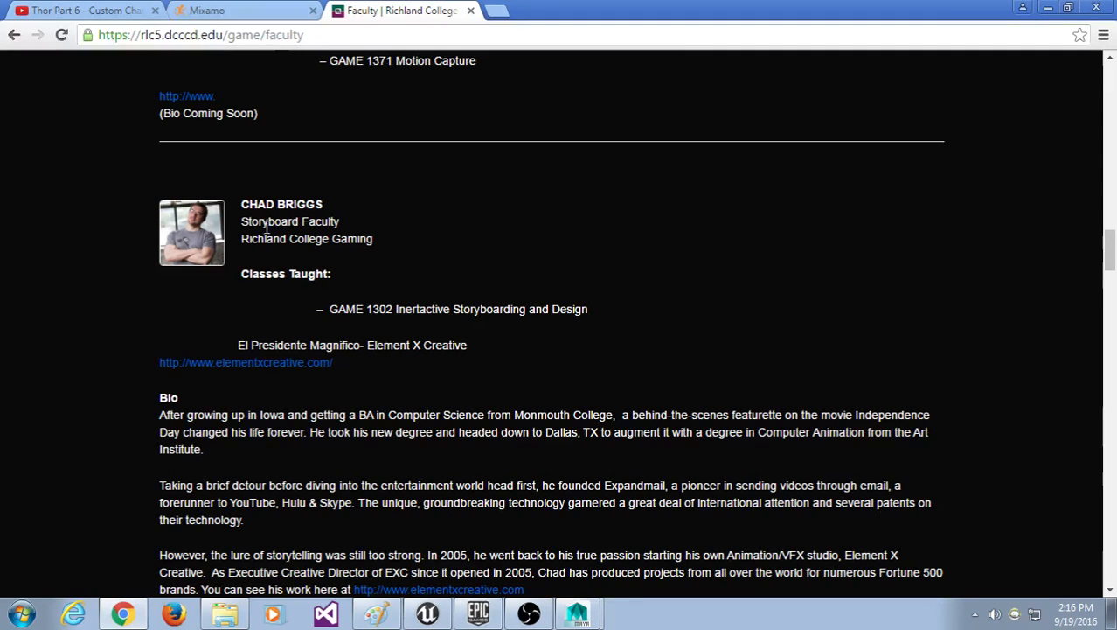
scroll(270, 382, up, 6)
scroll(454, 311, down, 2)
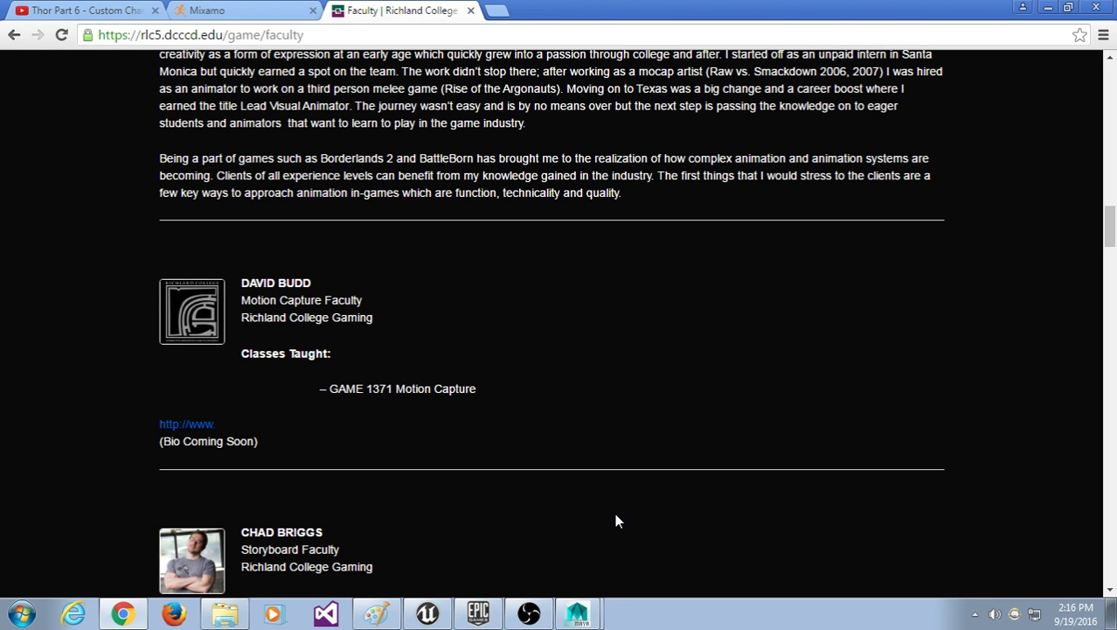
scroll(619, 523, up, 2)
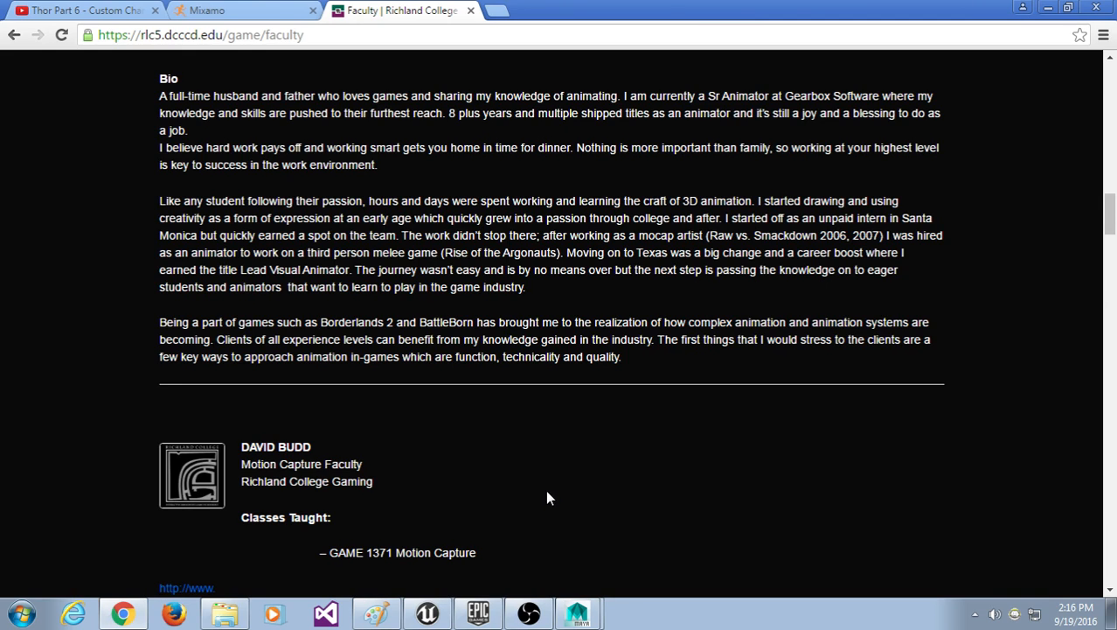
scroll(547, 494, up, 5)
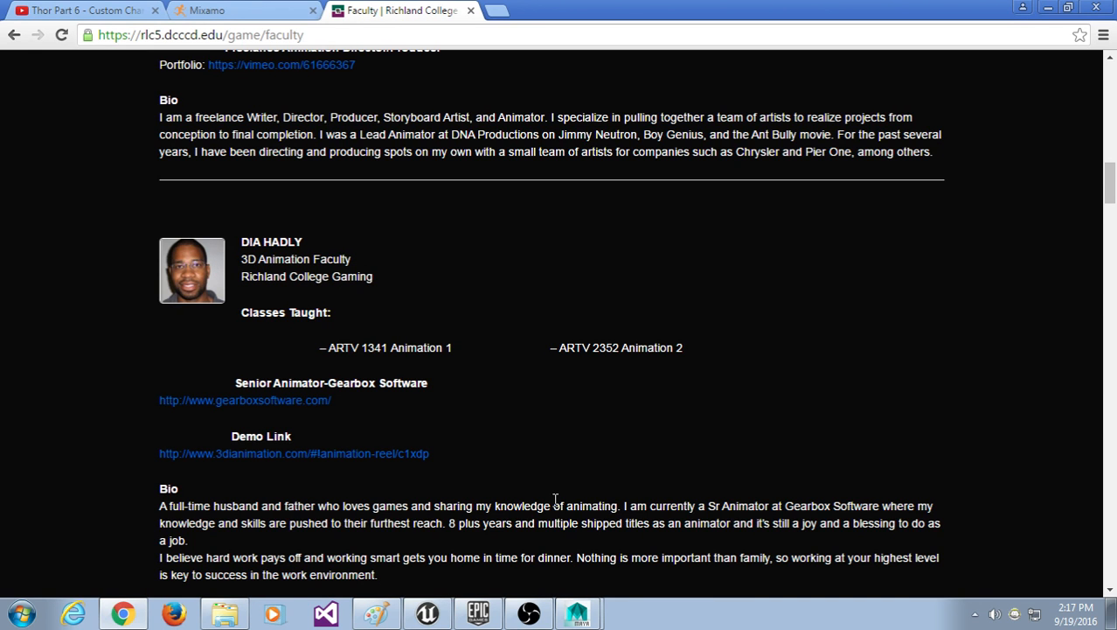
scroll(500, 524, up, 4)
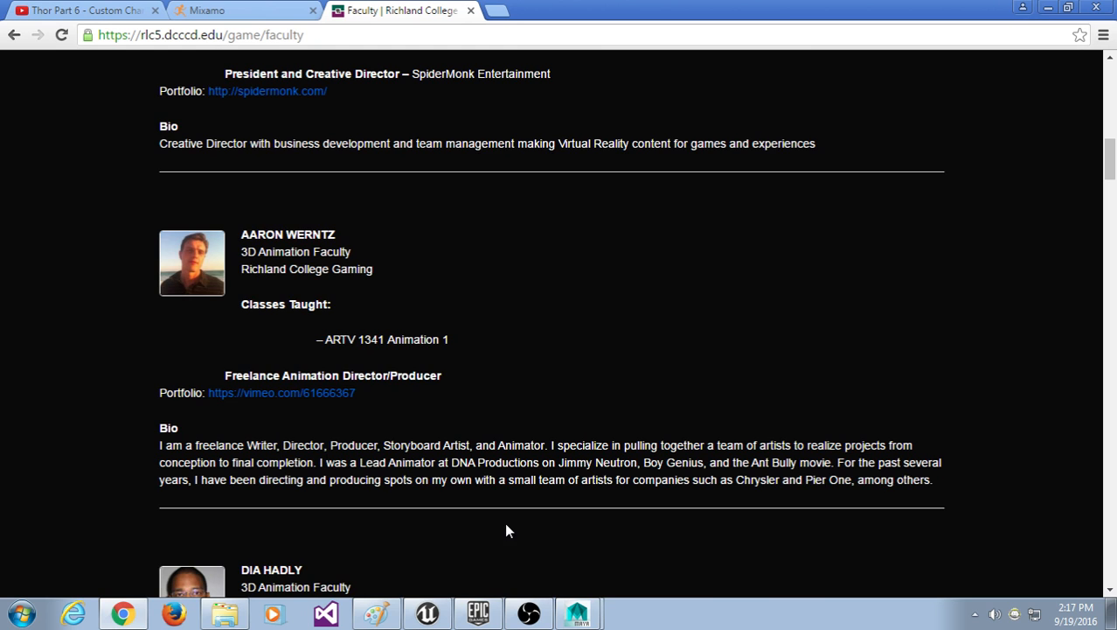
scroll(487, 420, up, 5)
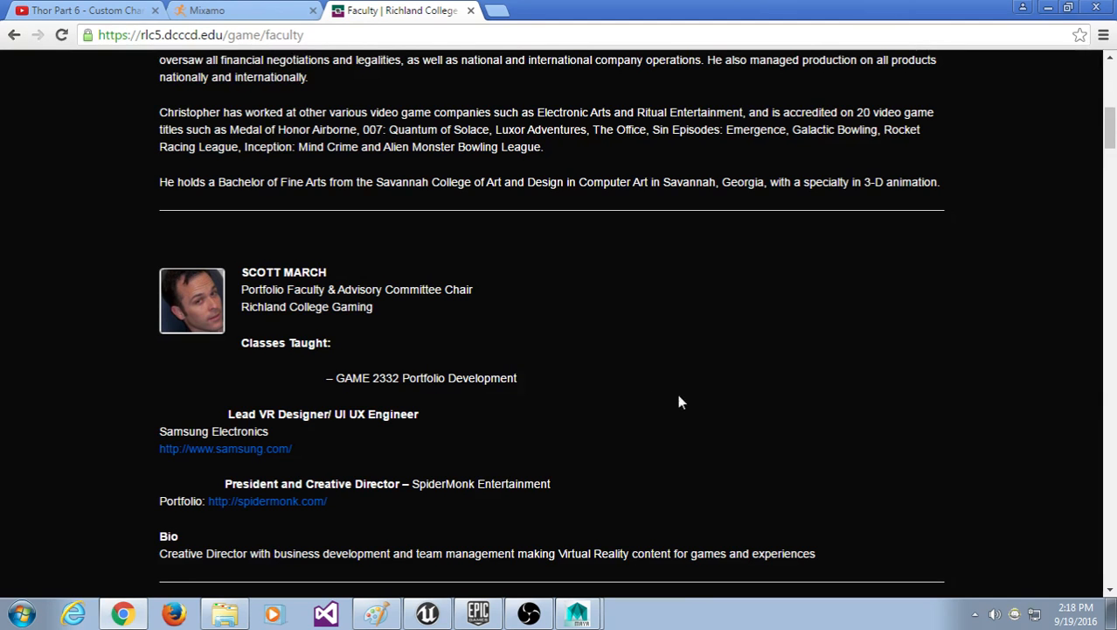
scroll(681, 398, up, 5)
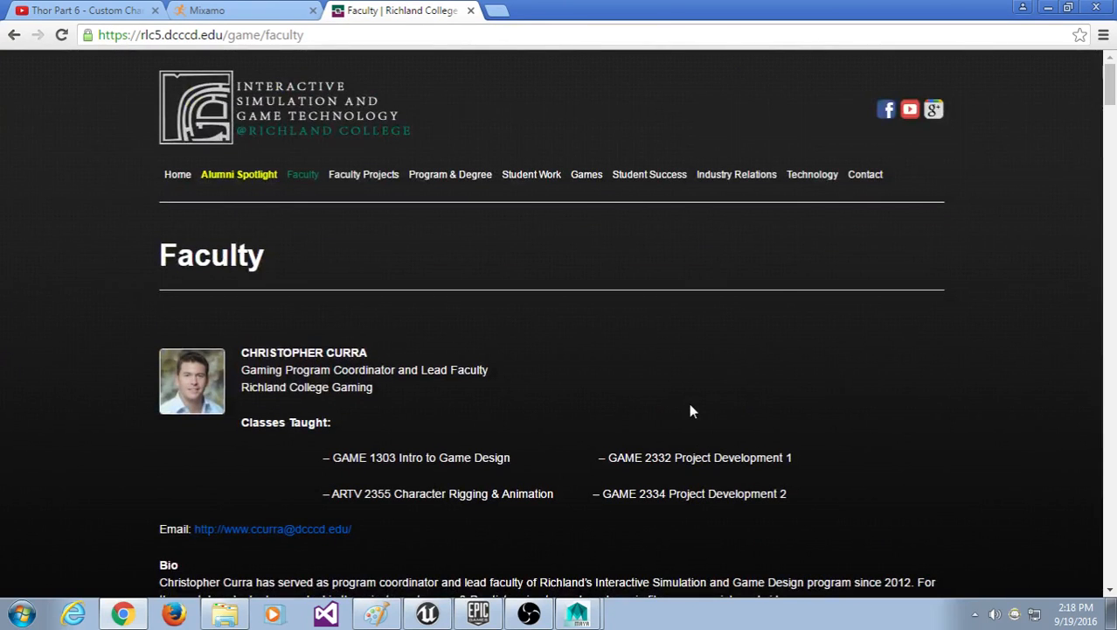
scroll(181, 431, down, 1)
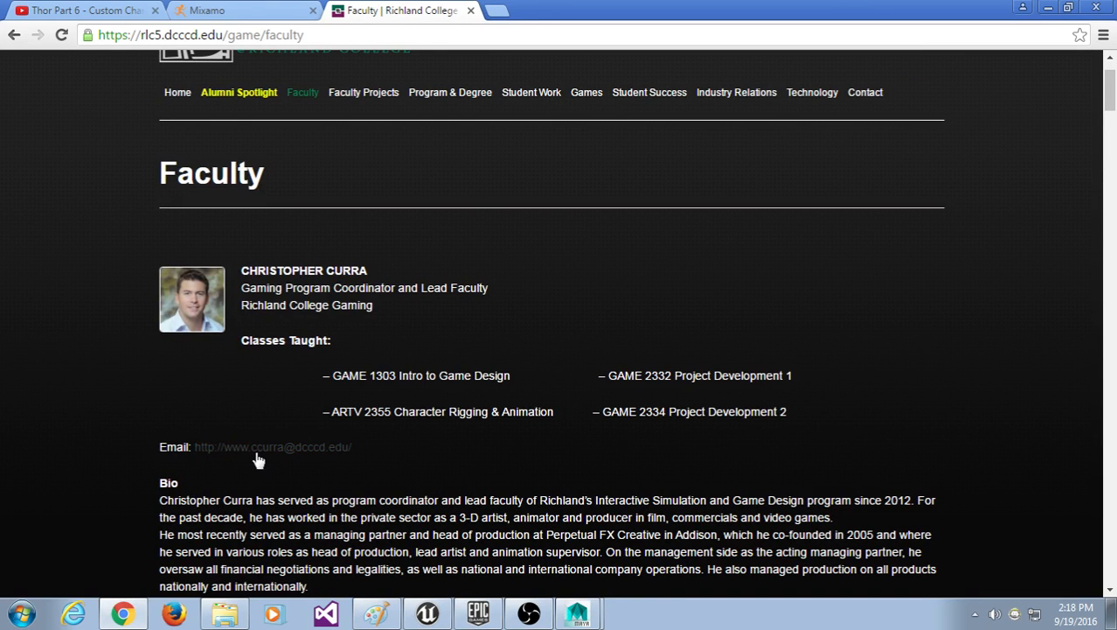
scroll(339, 496, down, 1)
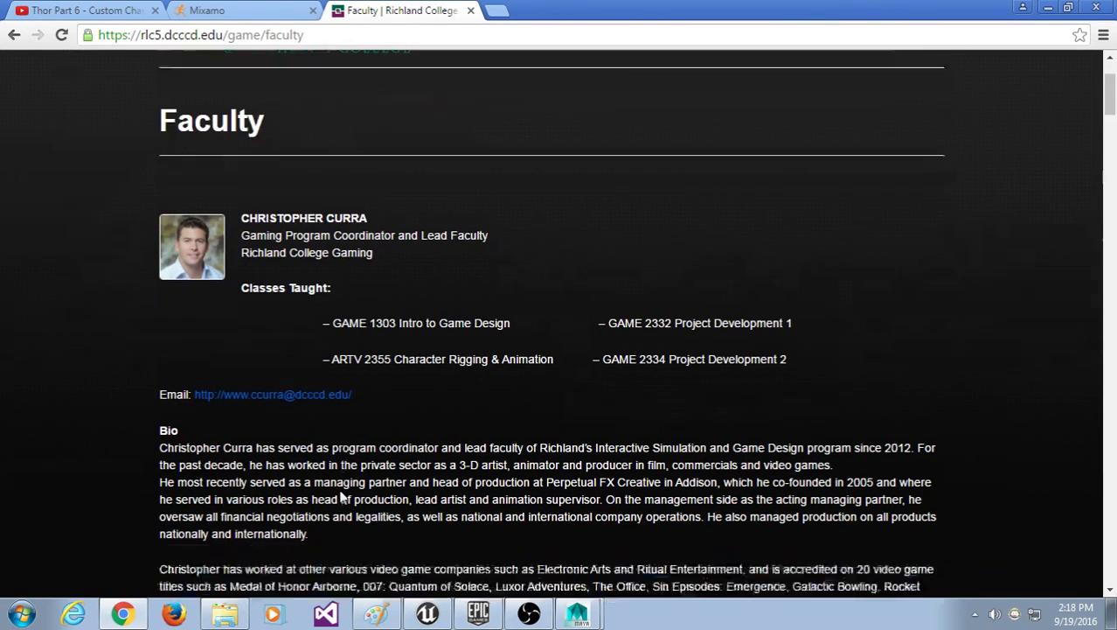
Step: Open an instructor's email link in a new tab, then close that DCCCD Home tab
right_click(299, 365)
click(306, 379)
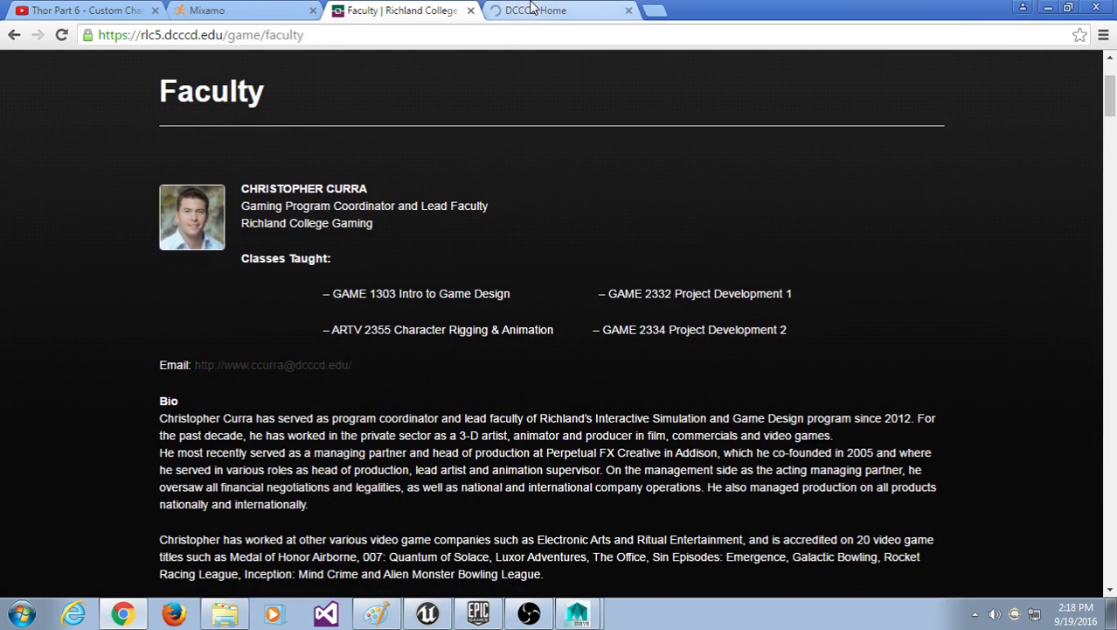
click(536, 10)
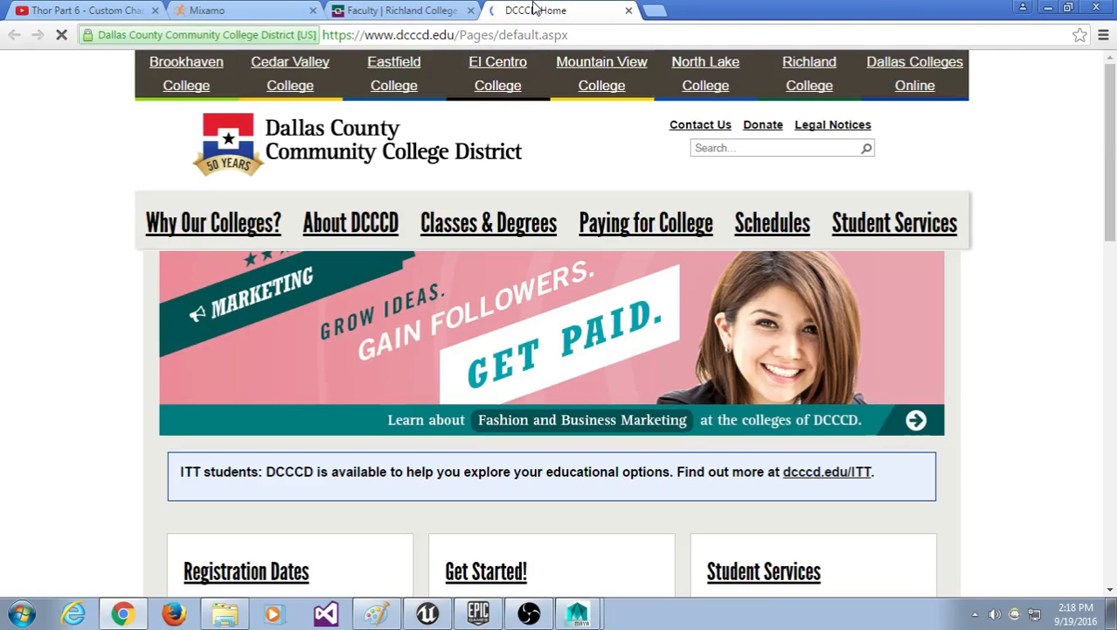
click(628, 10)
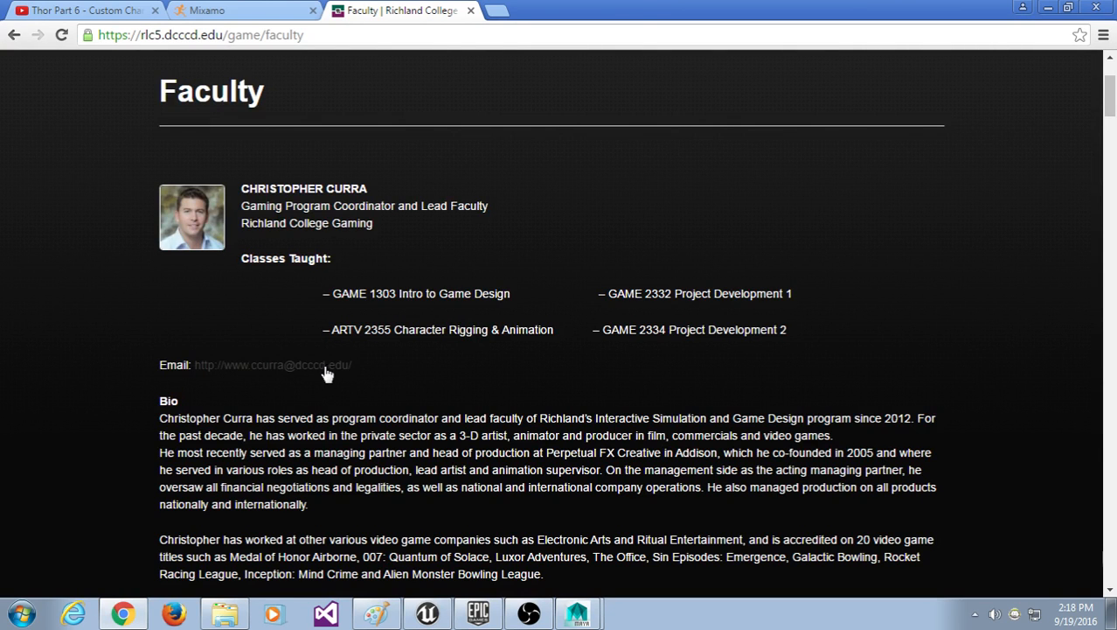
Step: Scroll the Faculty page back to the Gaming Program Coordinator's entry at the top
scroll(480, 407, down, 1)
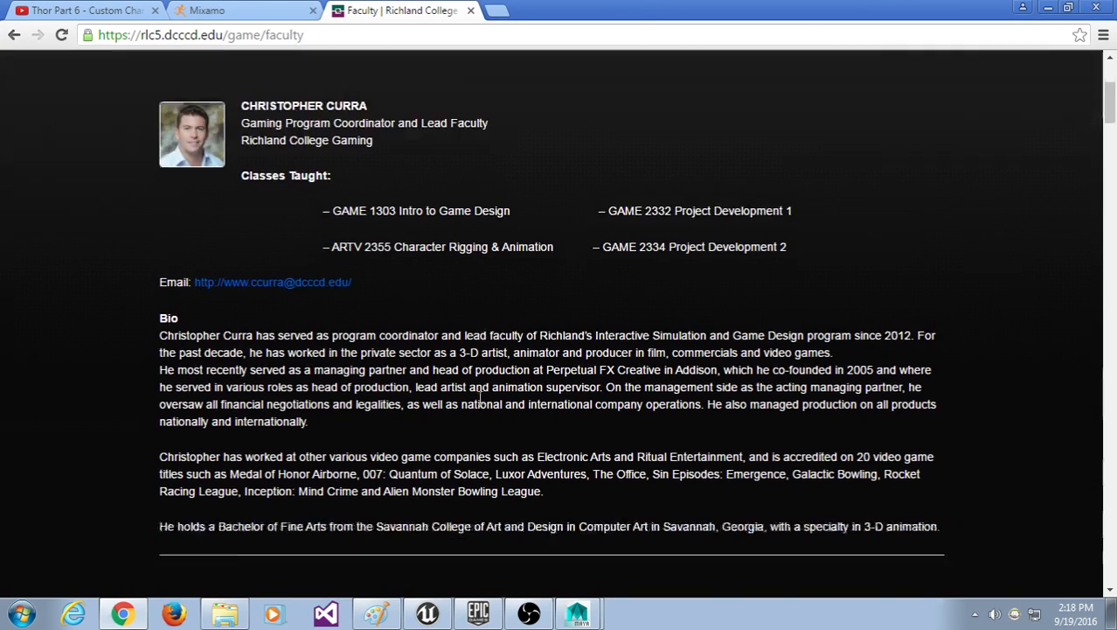
scroll(481, 395, down, 1)
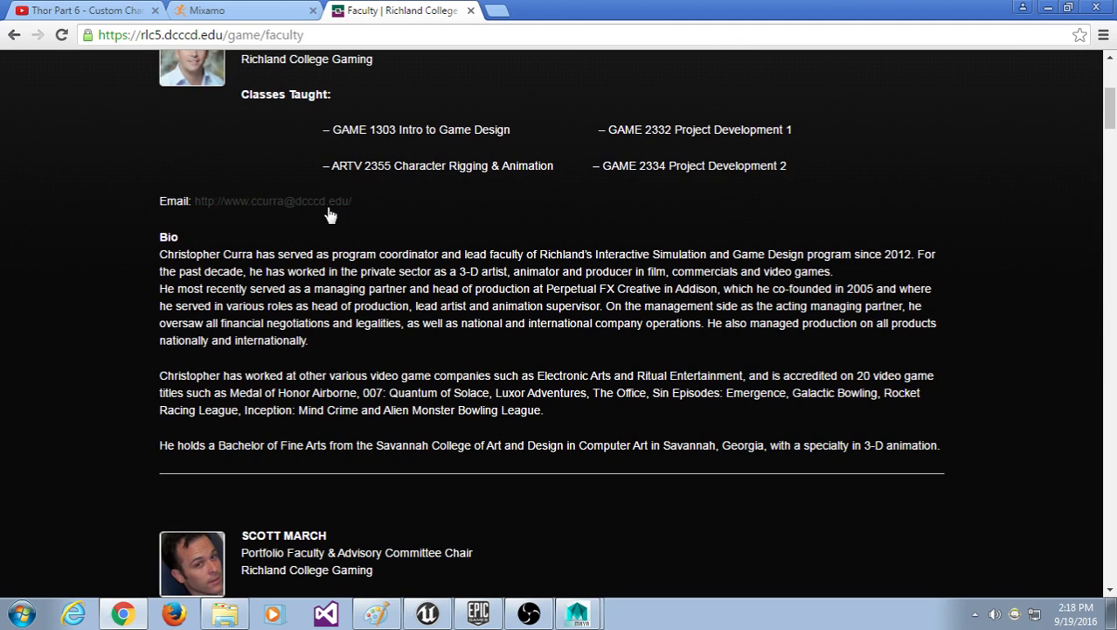
scroll(512, 354, up, 3)
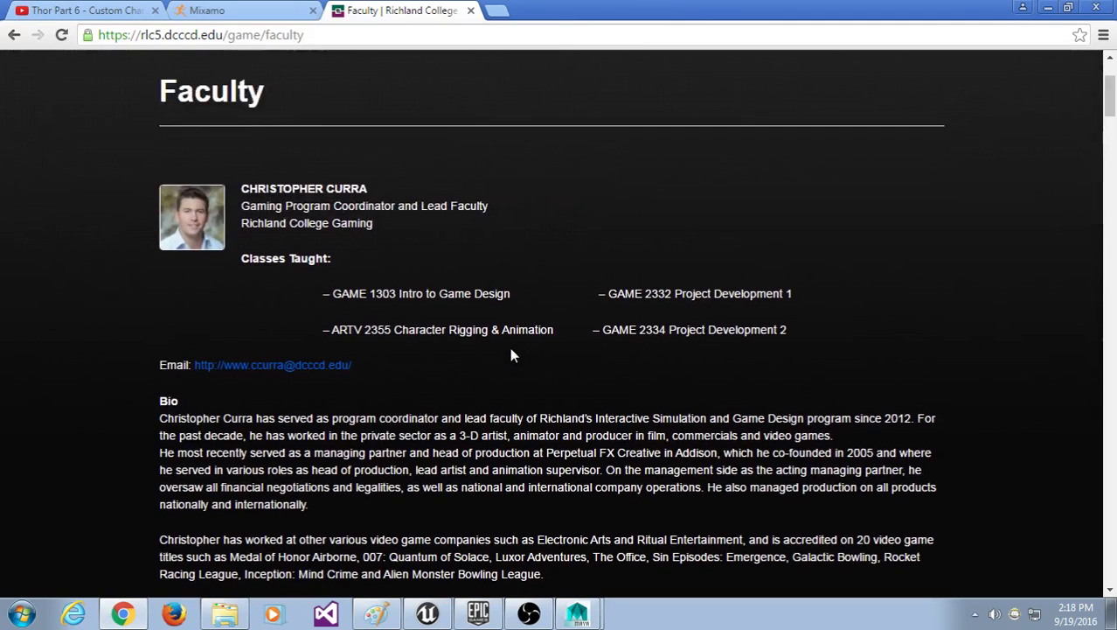
scroll(515, 355, up, 1)
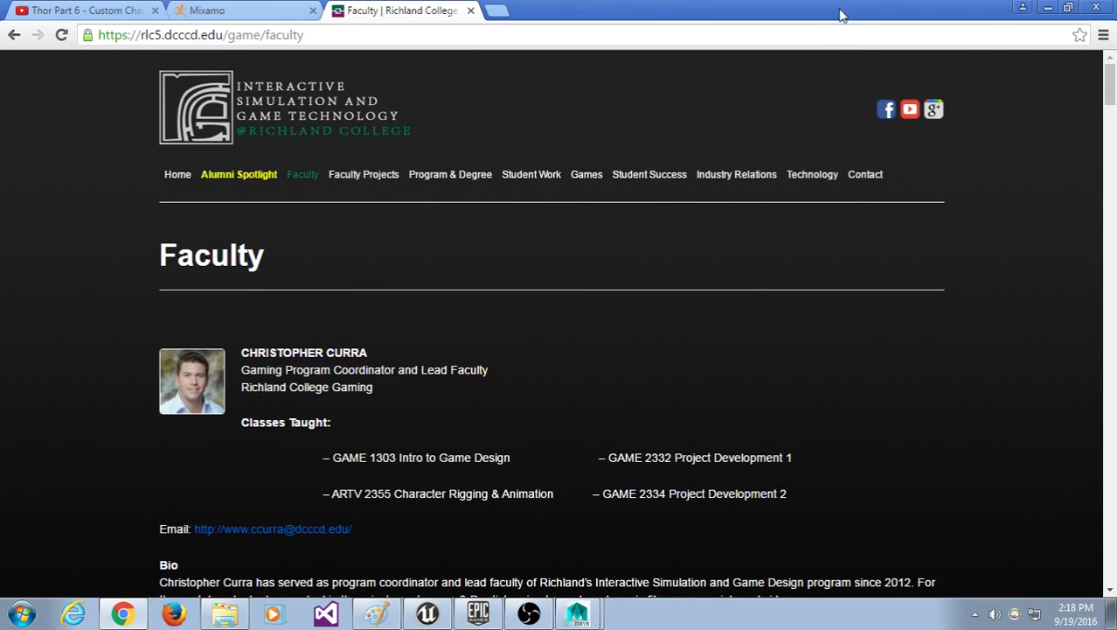
Step: Browse the Student Success page, then go back to the Faculty page
click(620, 177)
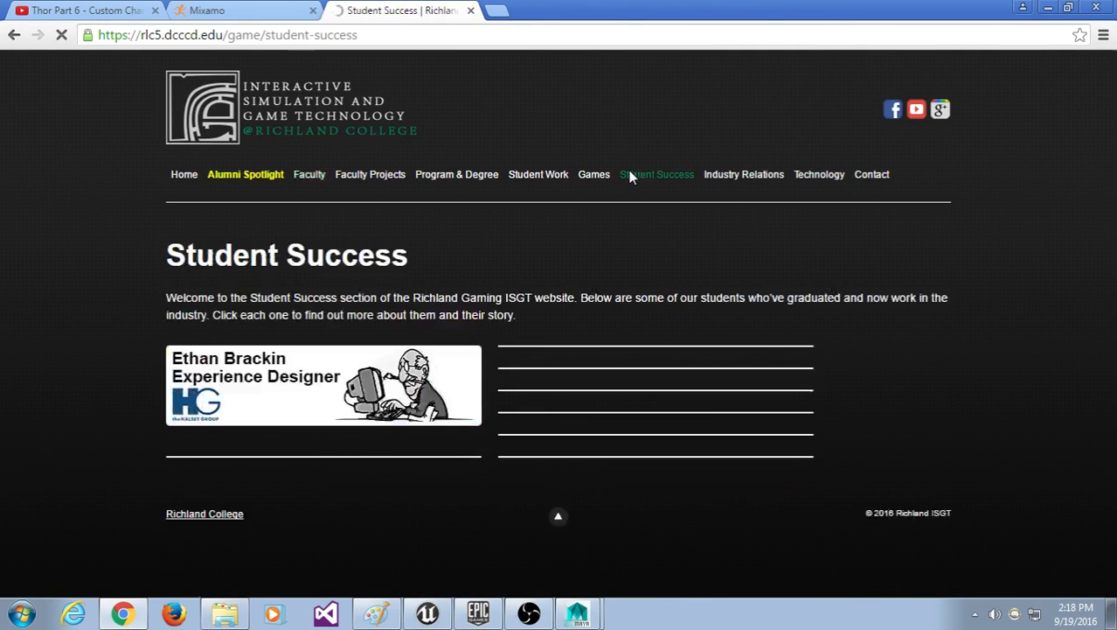
scroll(624, 264, down, 1)
scroll(625, 287, down, 2)
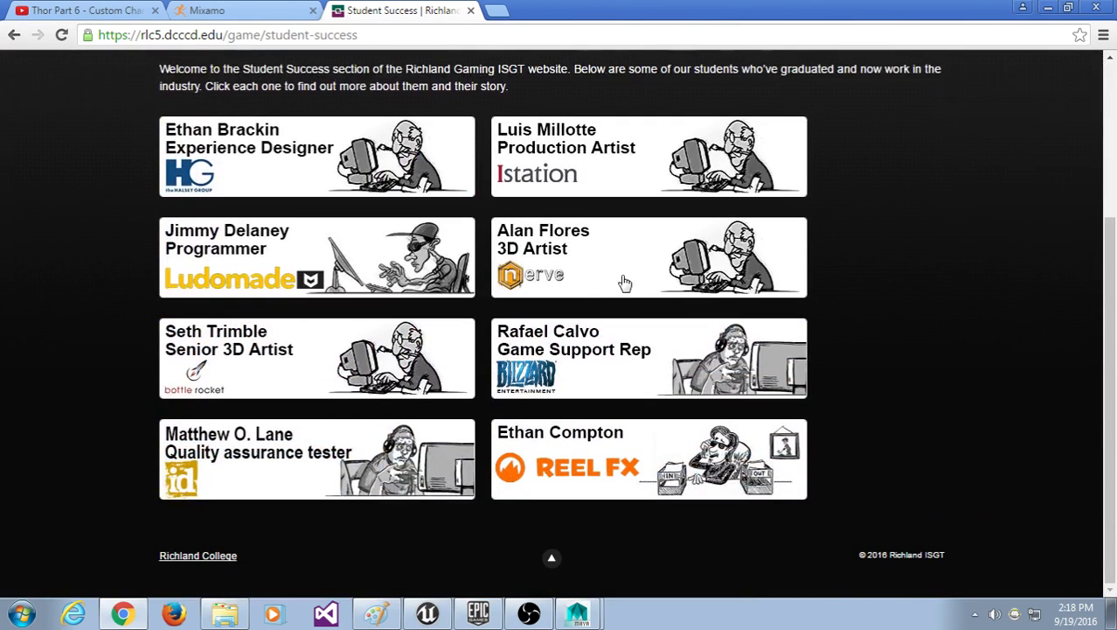
scroll(300, 460, up, 3)
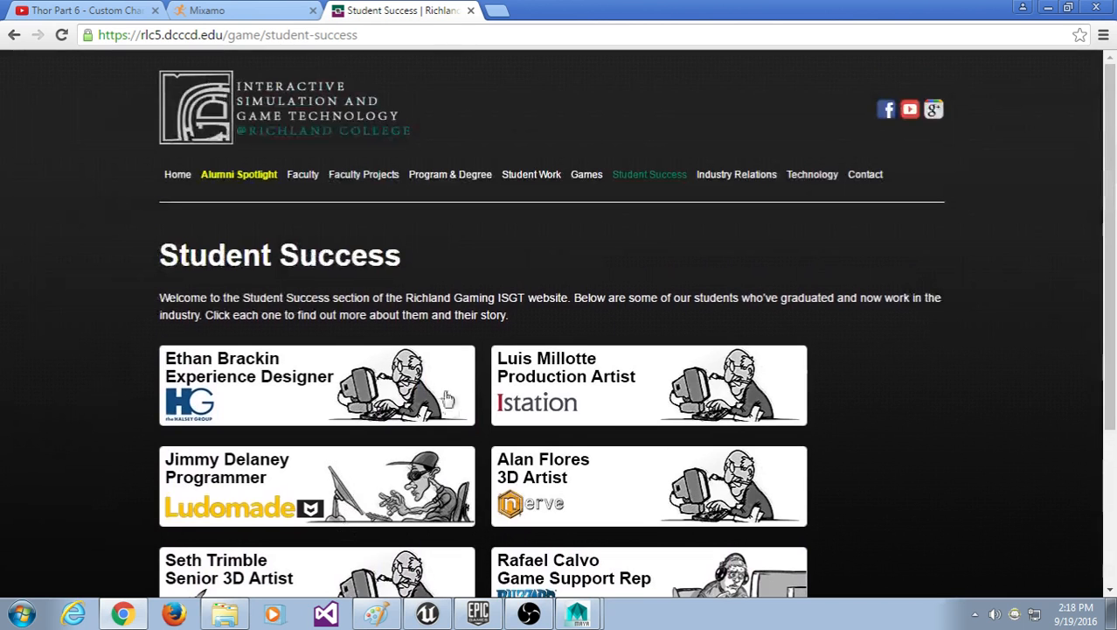
click(308, 178)
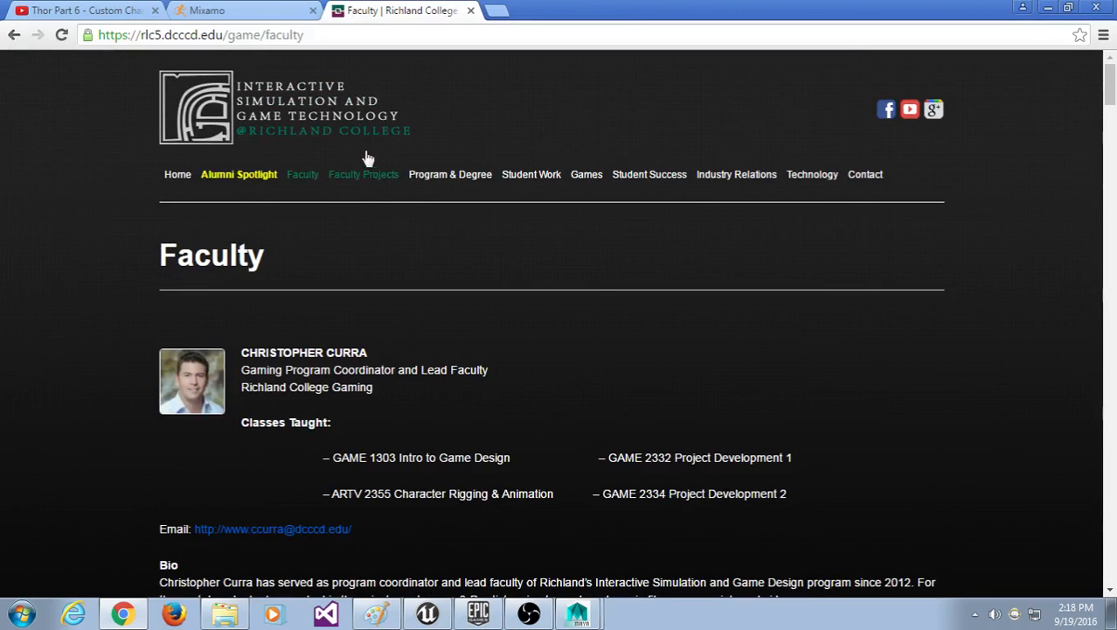
Step: View the fall schedule poster at full size from the Program & Degree page
click(375, 178)
click(446, 174)
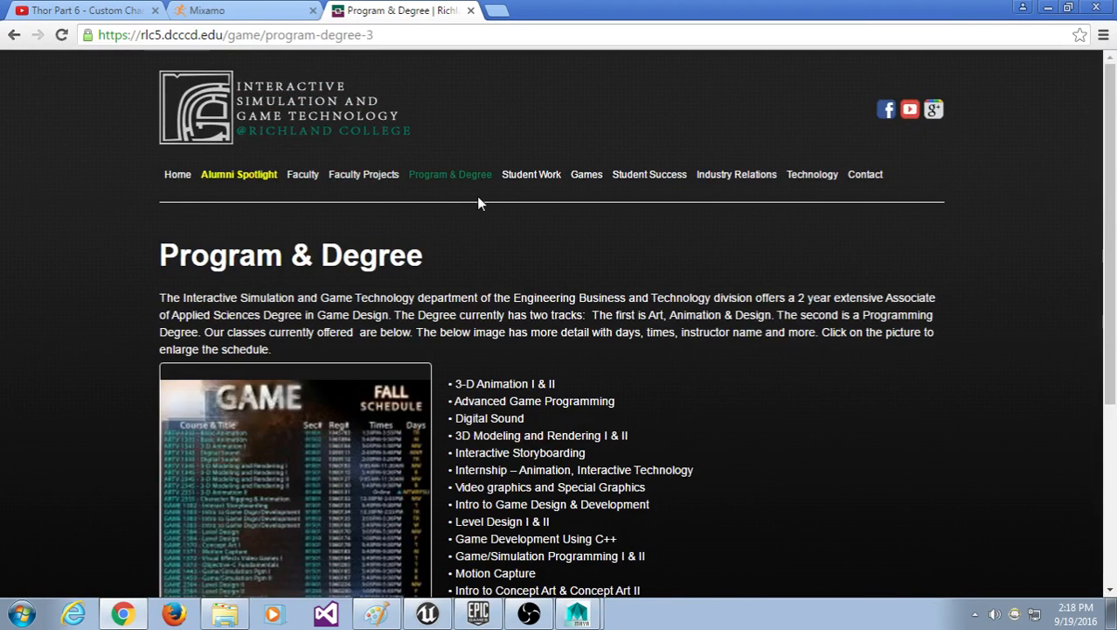
scroll(485, 286, down, 3)
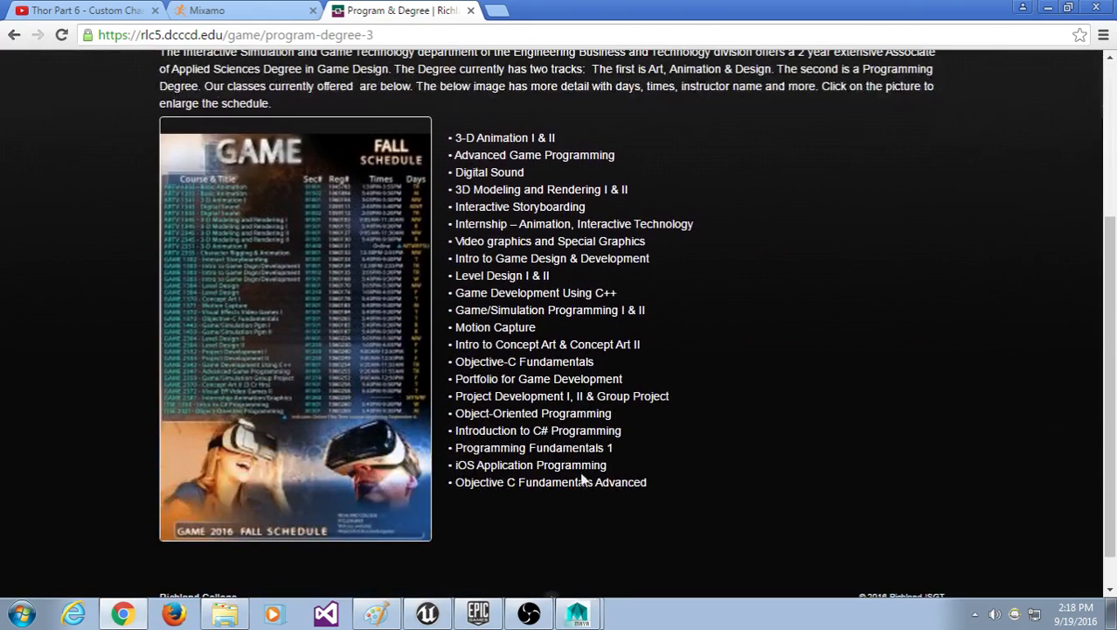
drag(584, 481, 516, 138)
scroll(607, 332, up, 3)
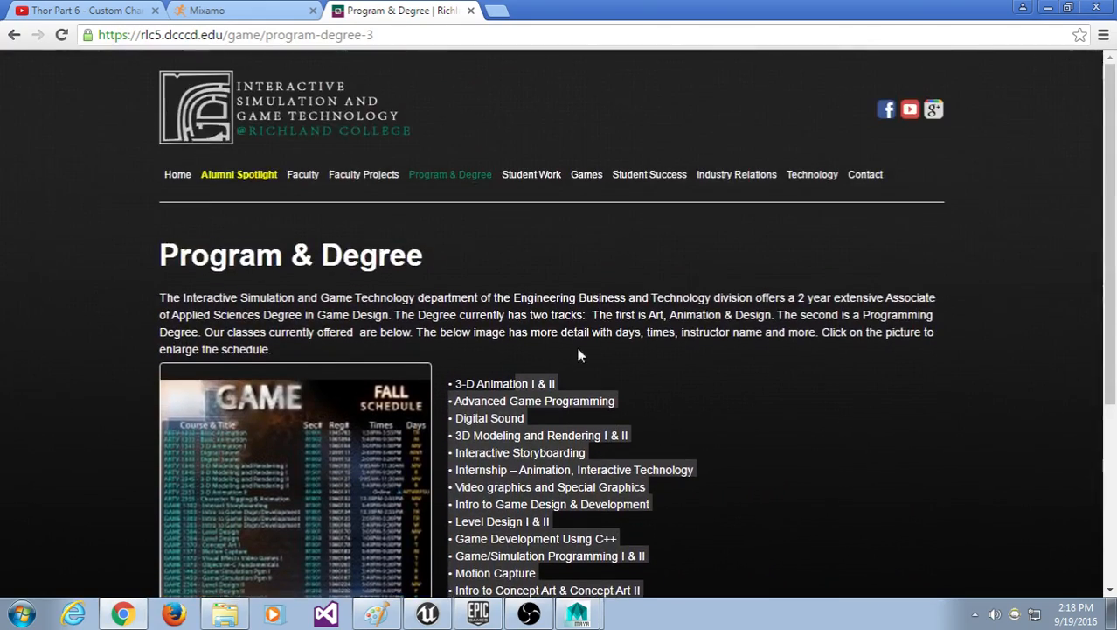
click(324, 499)
click(270, 229)
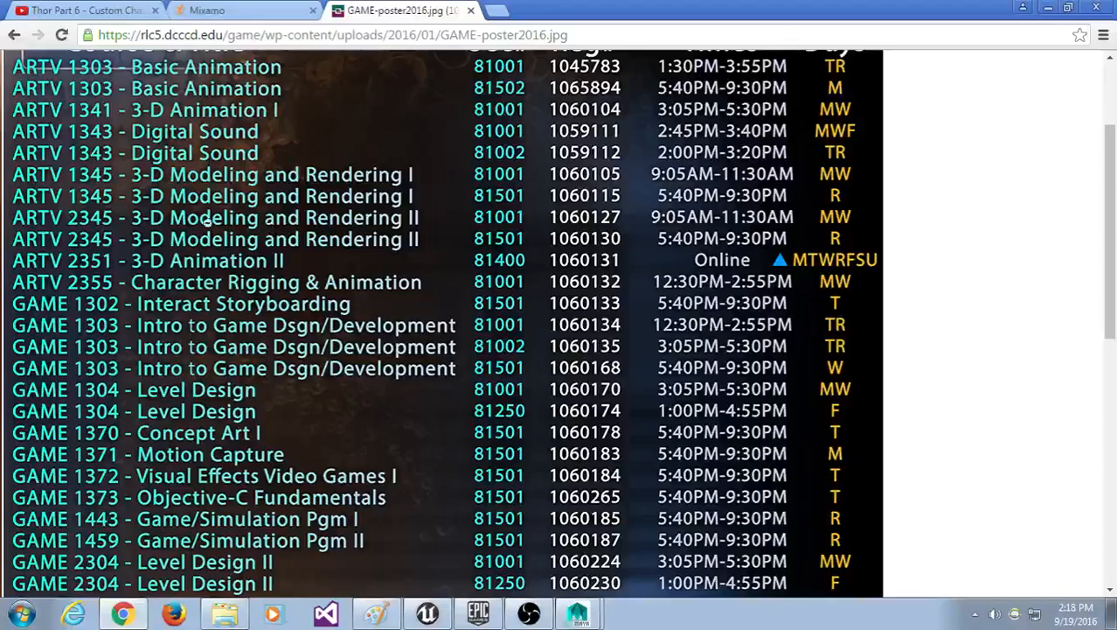
click(14, 39)
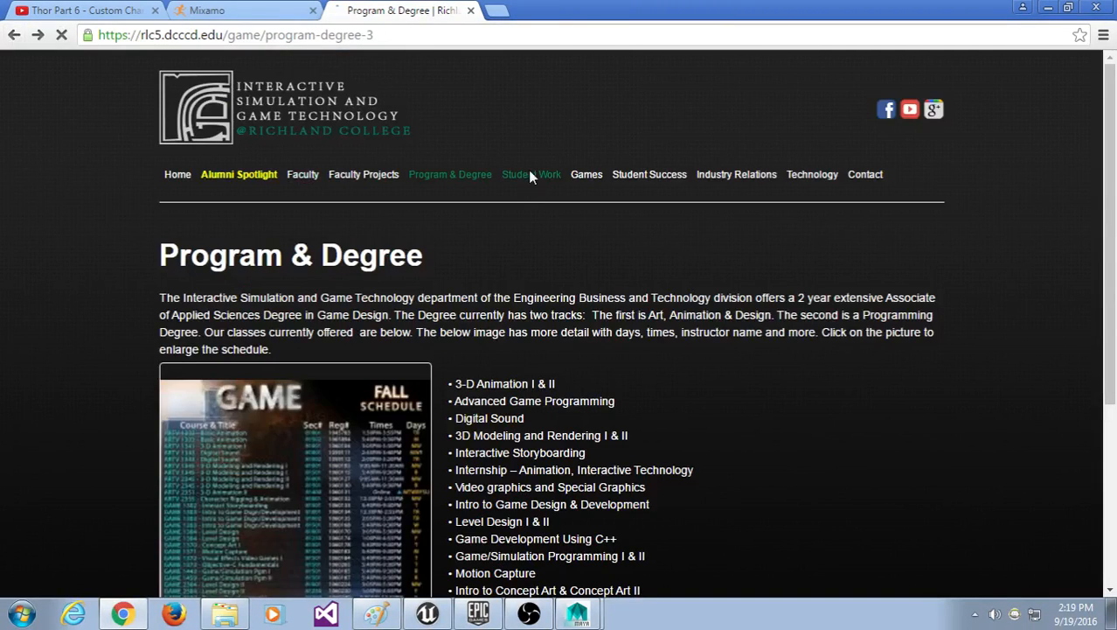
Step: Look through the Student Work, Games, Student Success and Industry Relations pages
click(530, 173)
scroll(664, 297, down, 3)
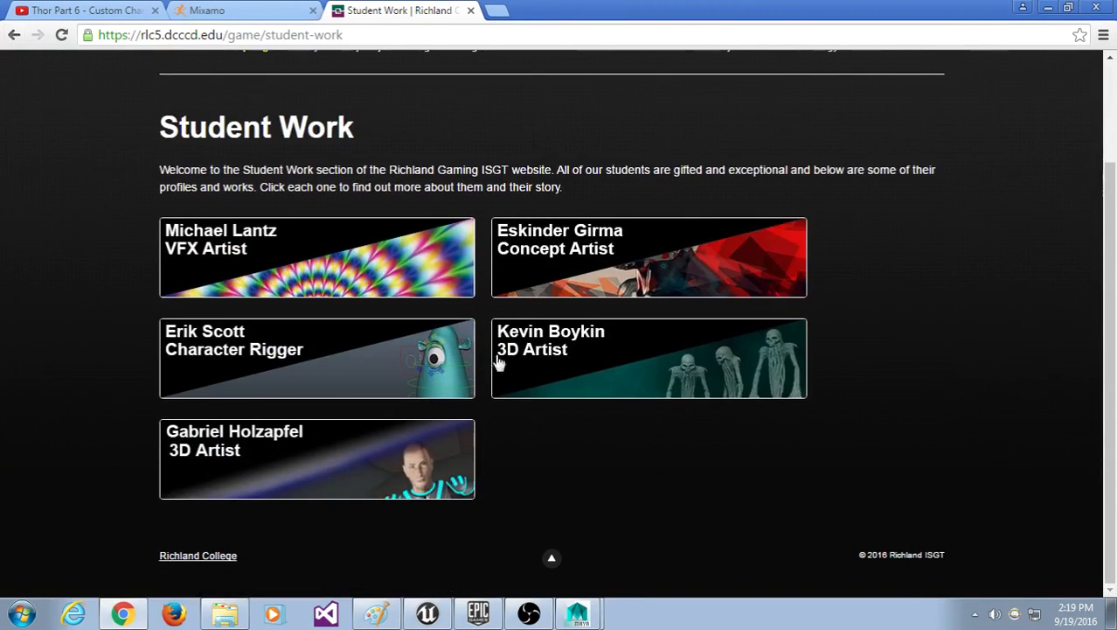
scroll(499, 366, up, 3)
click(585, 173)
click(650, 176)
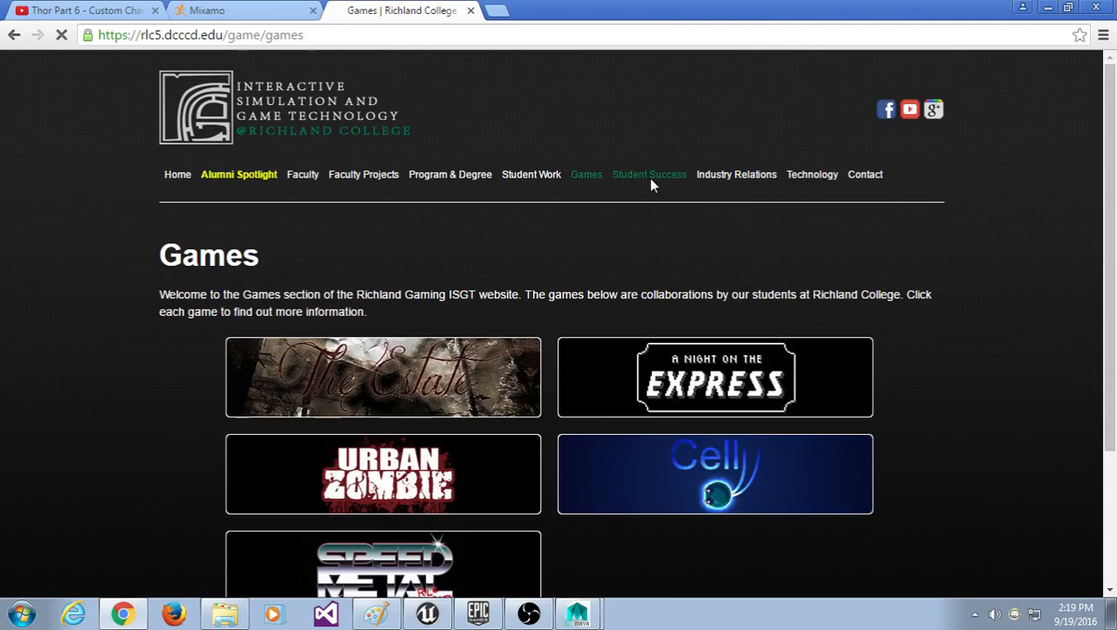
click(712, 177)
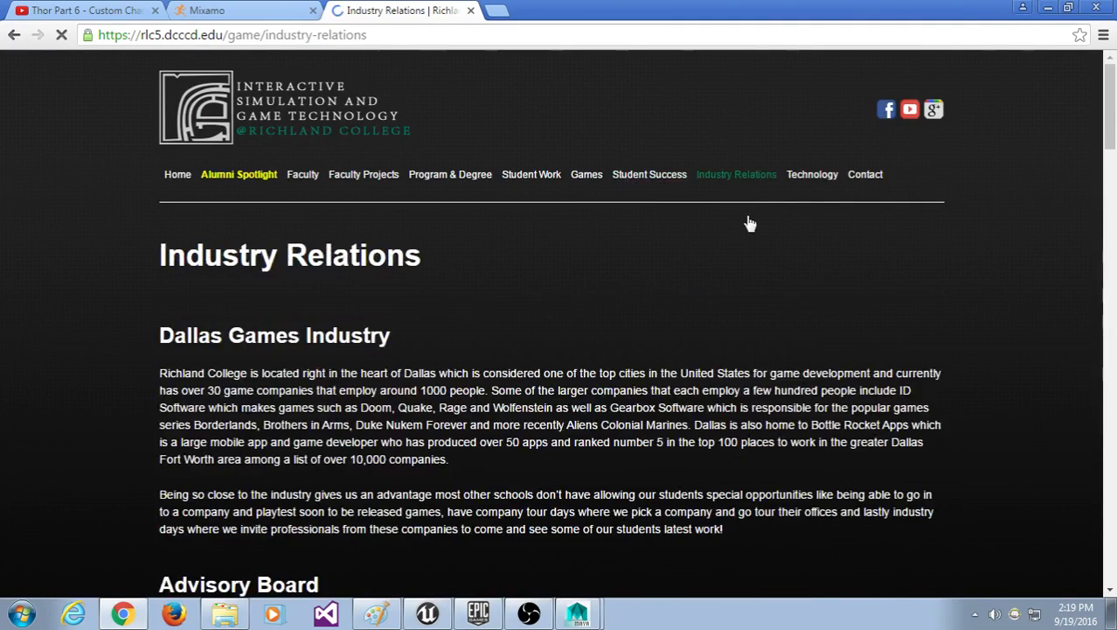
scroll(774, 268, down, 8)
scroll(784, 271, up, 8)
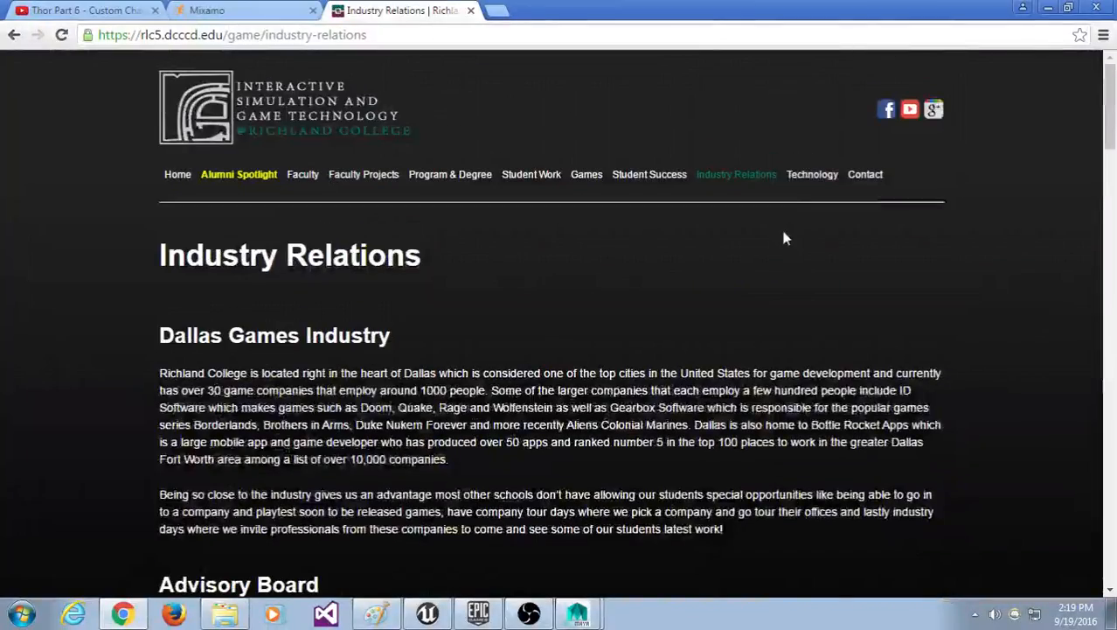
Step: Browse the Technology page and then the Contact page
click(812, 174)
scroll(804, 306, down, 20)
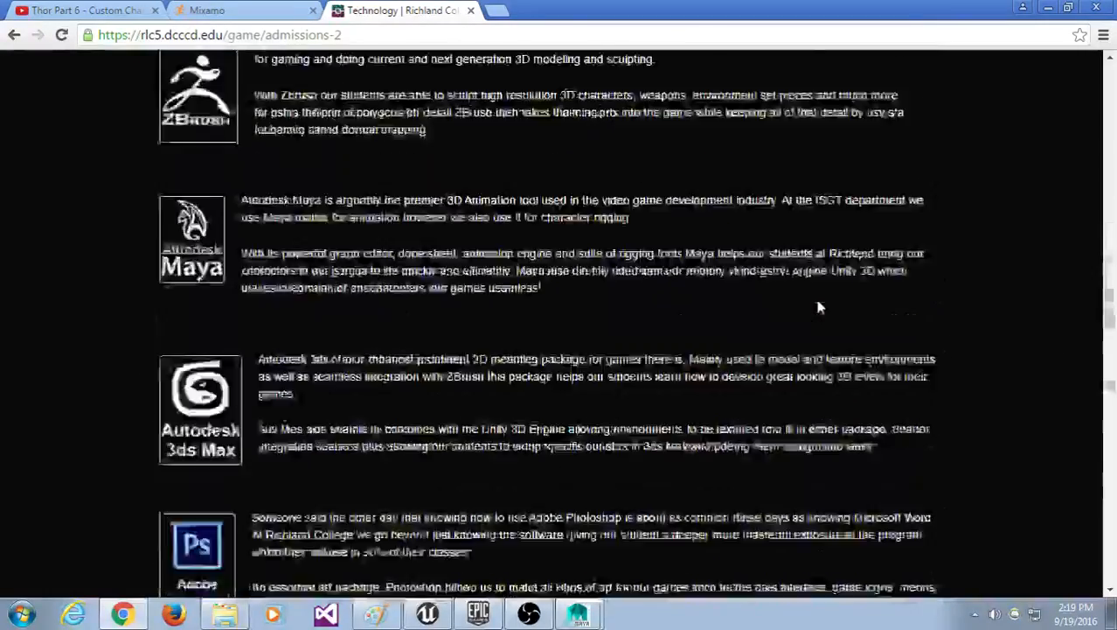
scroll(820, 299, up, 20)
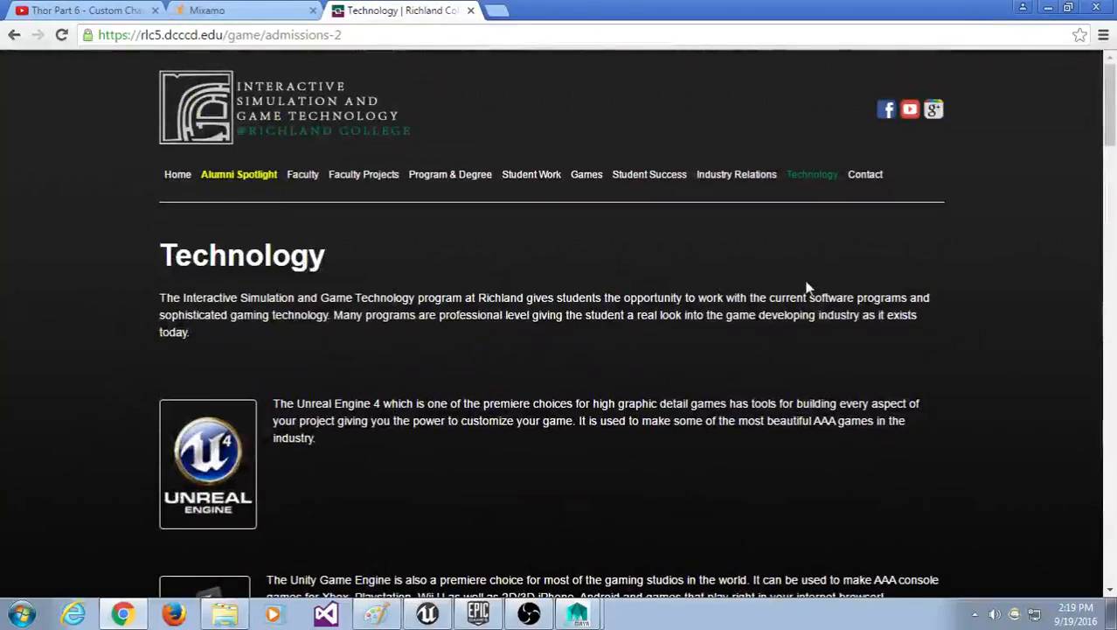
click(864, 178)
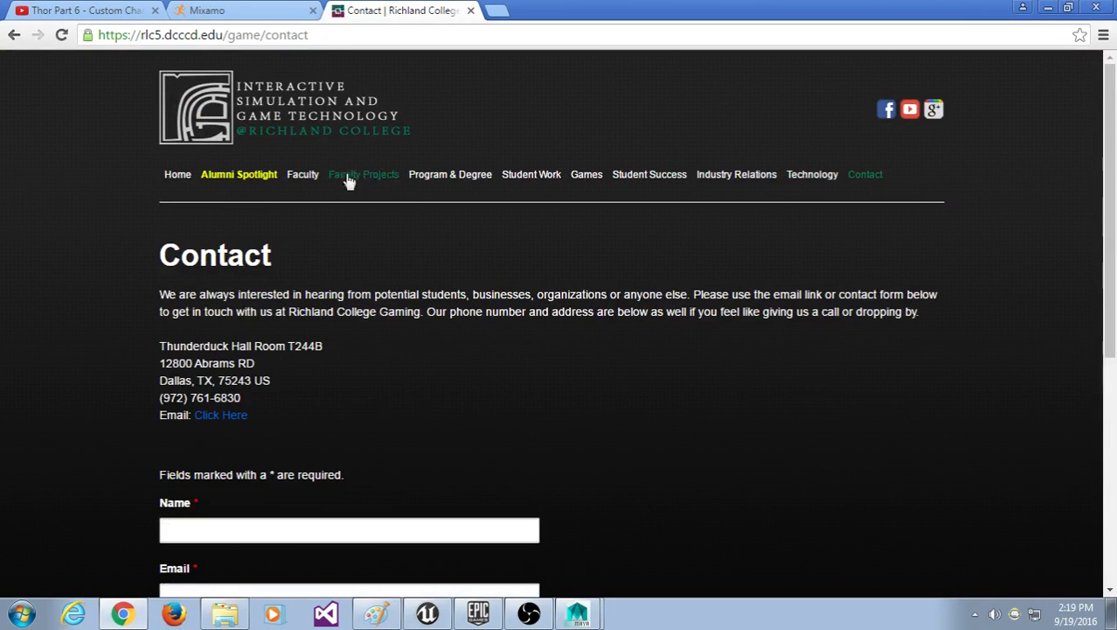
Step: Revisit Program & Degree, Student Work and Games, ending on Faculty Projects
click(350, 179)
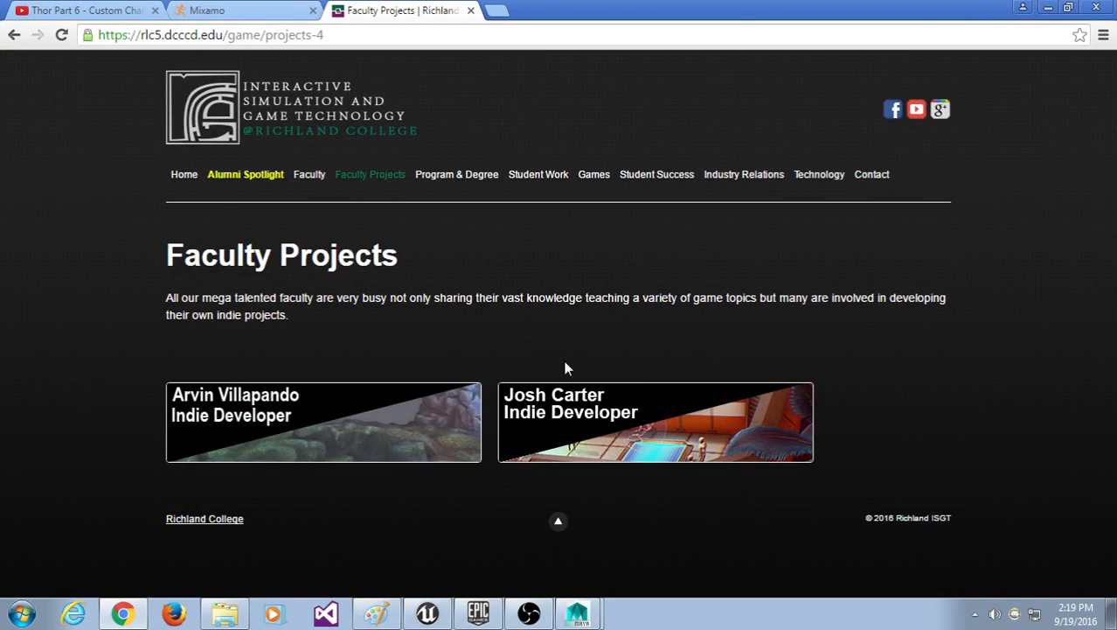
click(481, 177)
click(531, 175)
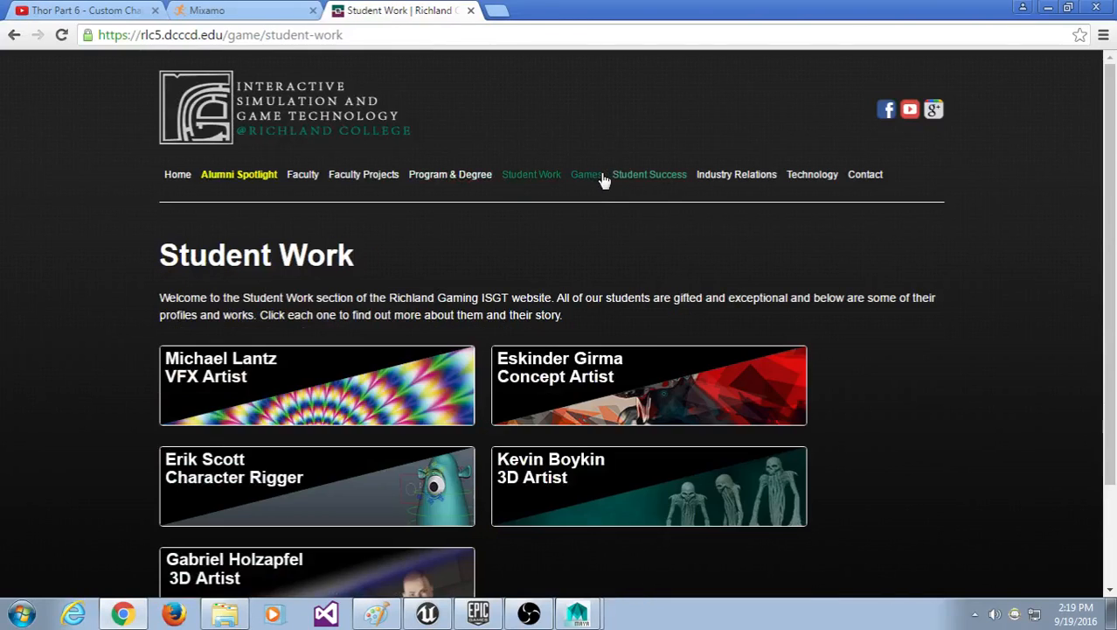
click(586, 175)
scroll(926, 324, down, 2)
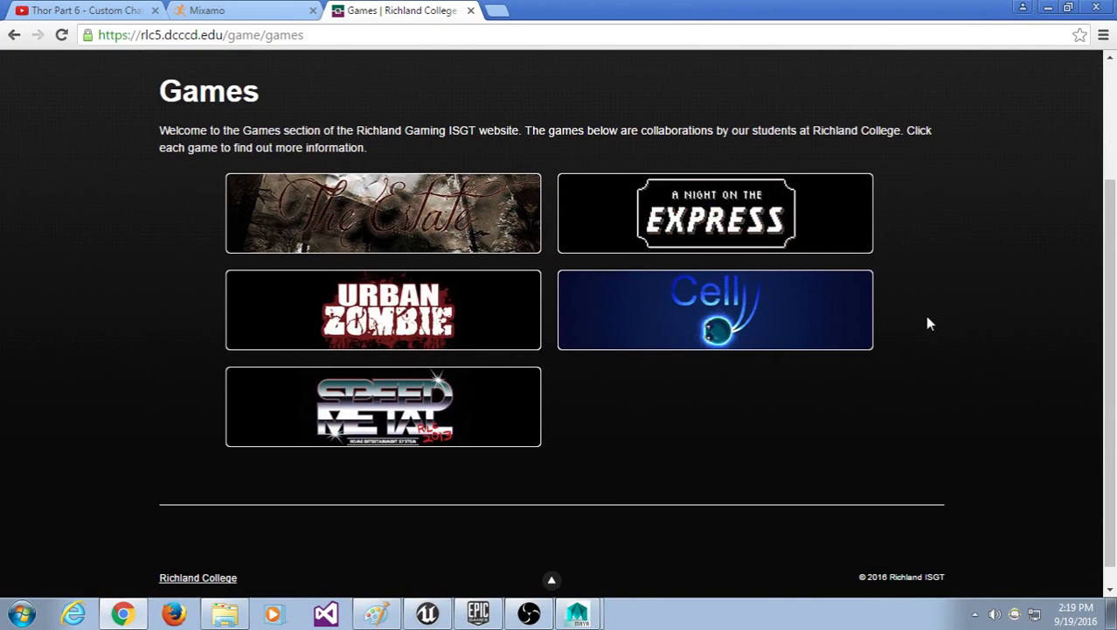
scroll(903, 339, up, 2)
scroll(673, 291, down, 2)
scroll(631, 249, up, 2)
click(355, 174)
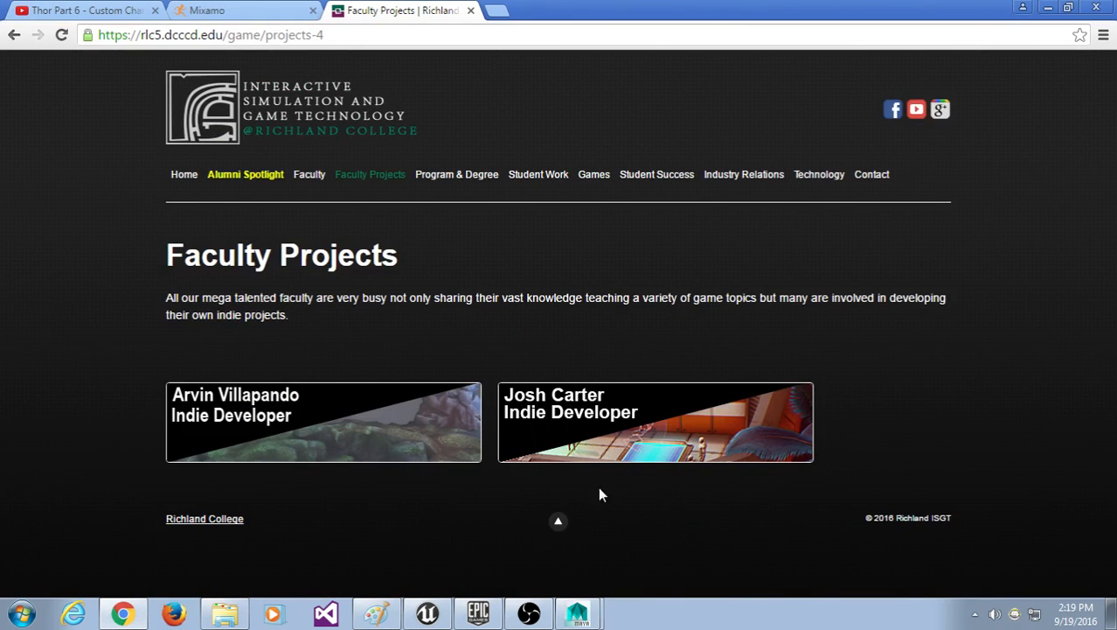
Step: Open the Beneath indie game project page and select parts of its Indie Game Developer subtitle
click(394, 440)
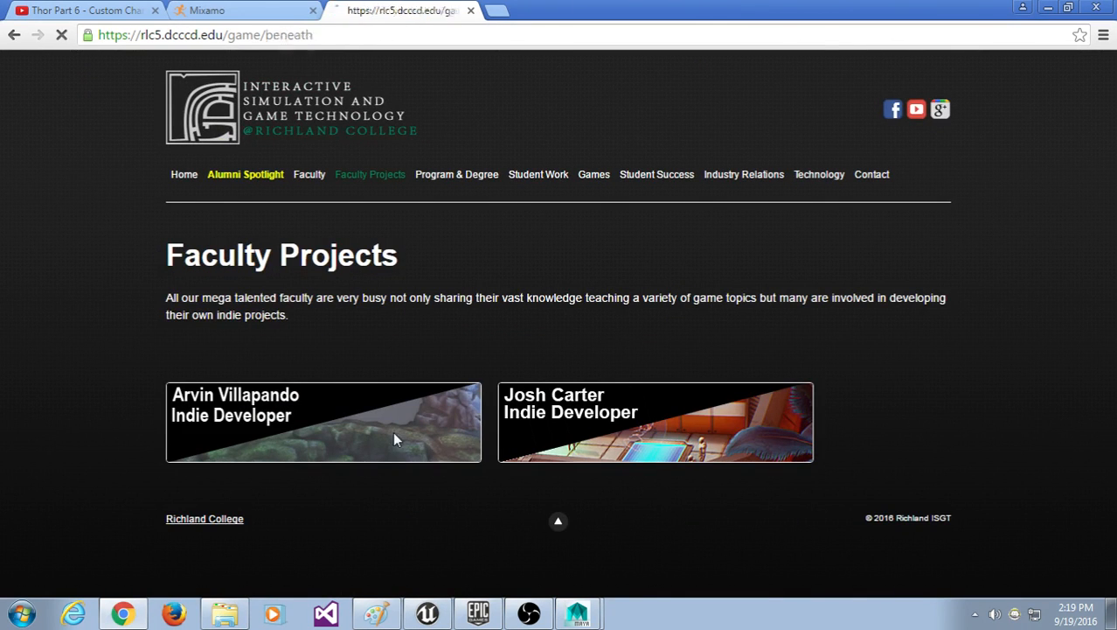
scroll(410, 440, down, 7)
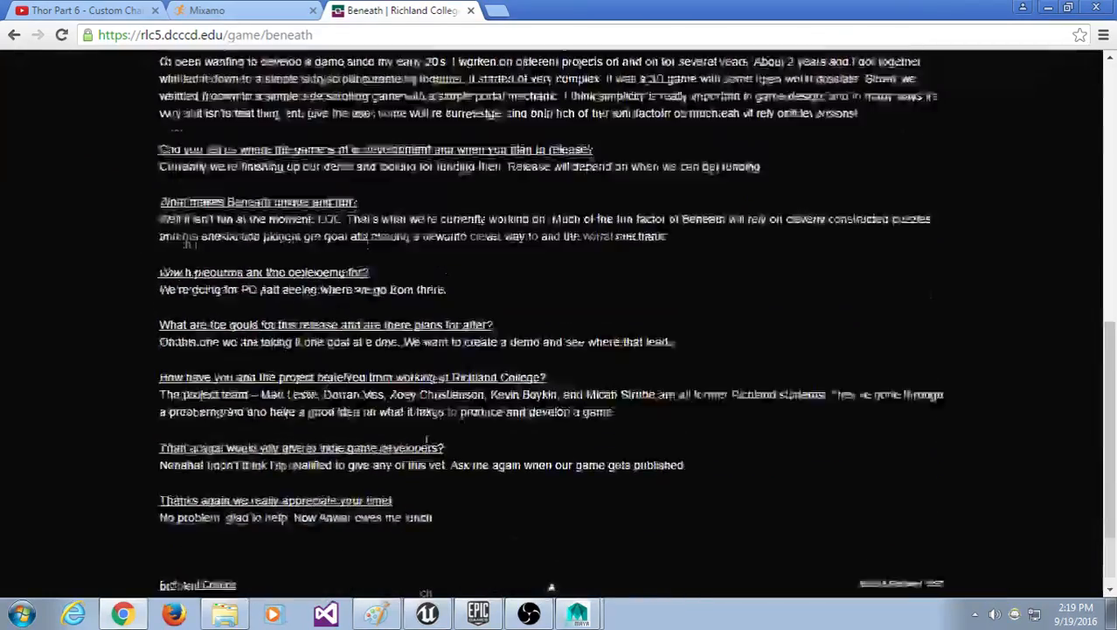
scroll(426, 434, up, 8)
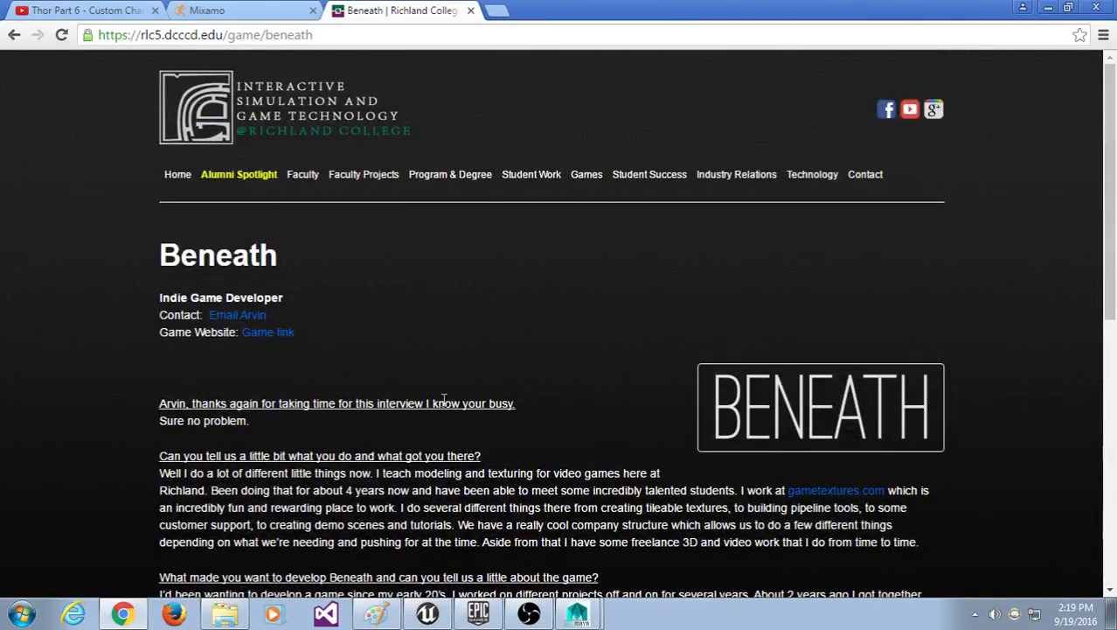
drag(161, 298, 298, 293)
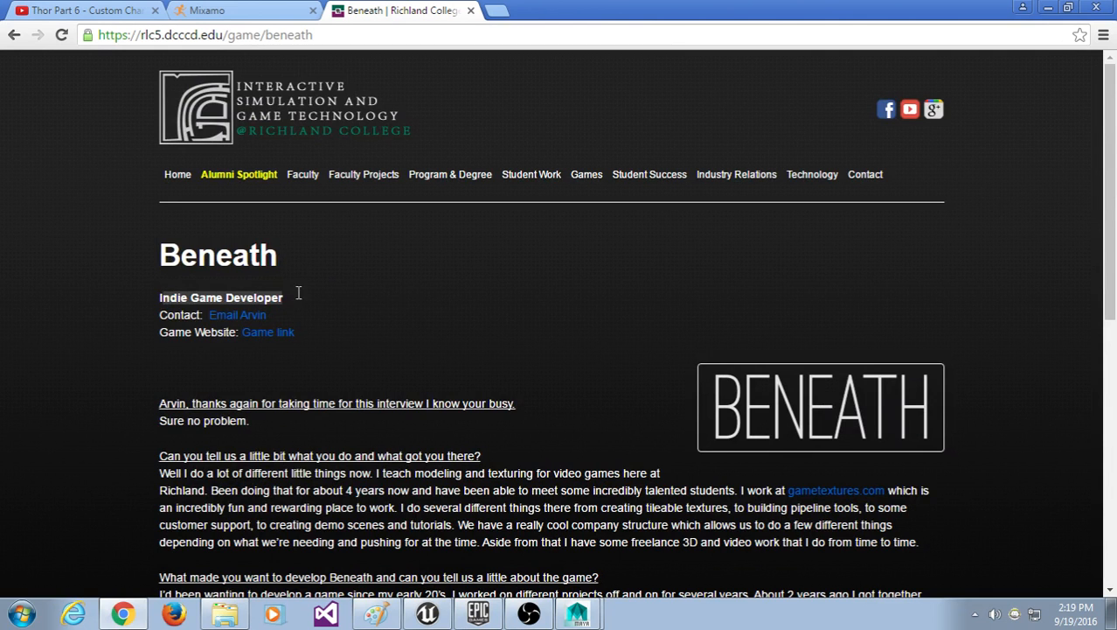
click(298, 294)
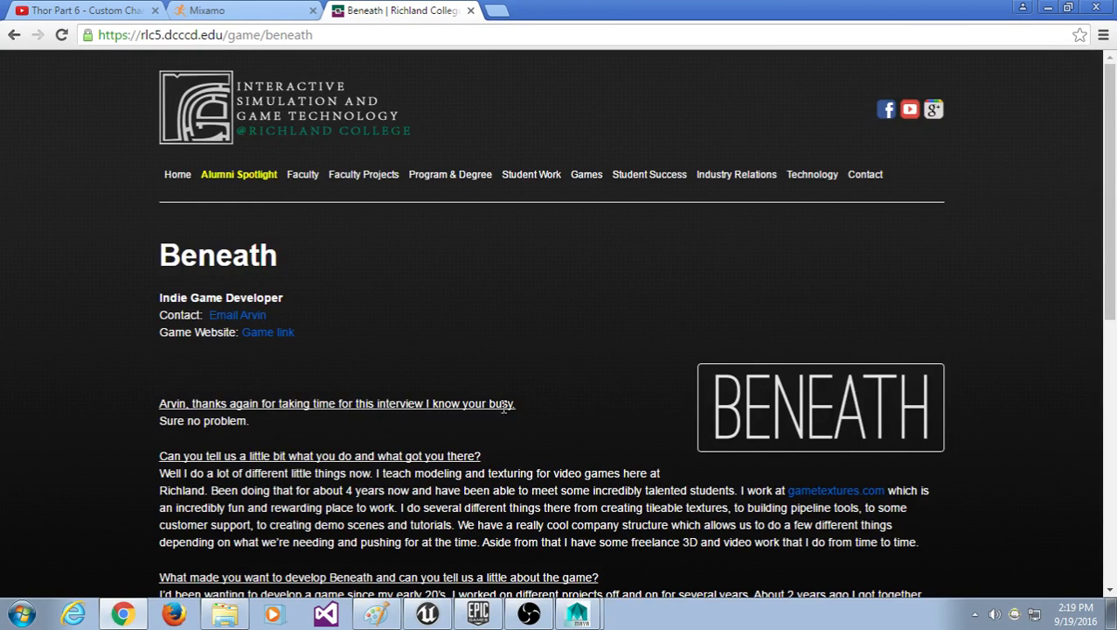
scroll(319, 424, down, 3)
scroll(229, 348, up, 3)
drag(165, 297, 271, 301)
click(271, 301)
Step: Select and then clear the later interview answers on the Beneath page
scroll(532, 278, down, 7)
drag(524, 473, 361, 113)
scroll(639, 311, up, 3)
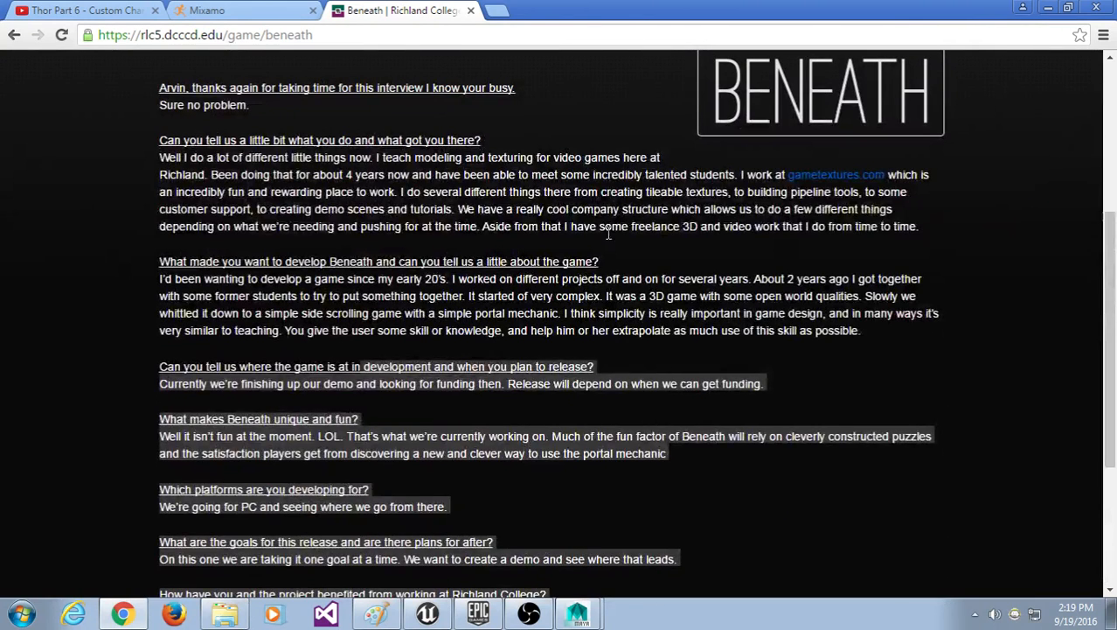
drag(606, 232, 464, 177)
click(593, 226)
scroll(601, 221, up, 4)
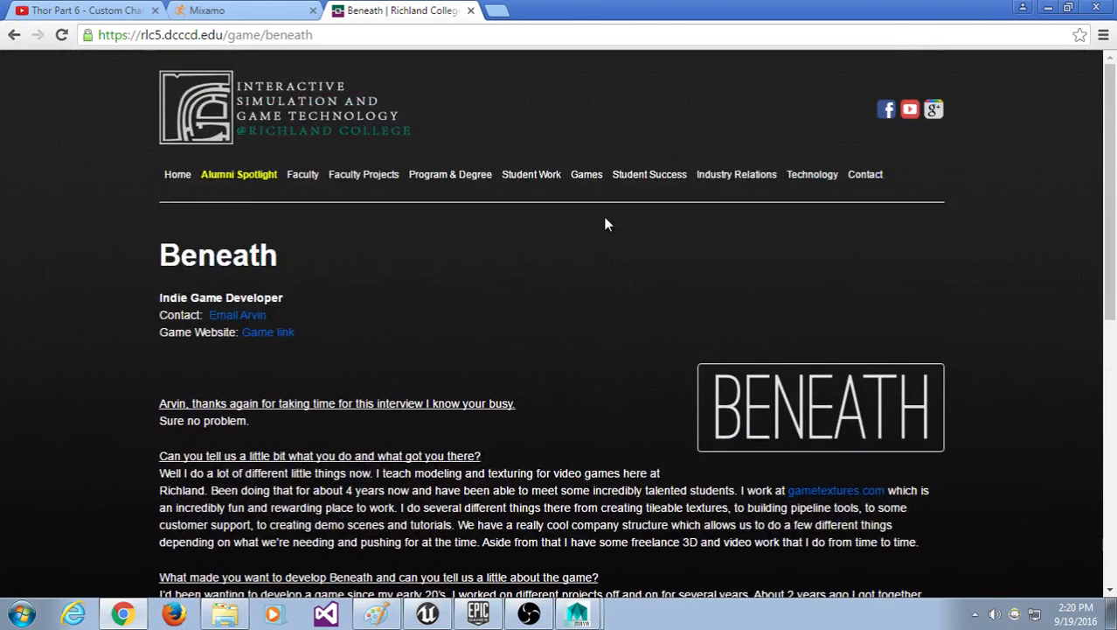
Step: Visit the Alumni Spotlight page and an alumnus profile, then return to Faculty Projects
click(312, 175)
click(242, 174)
click(395, 375)
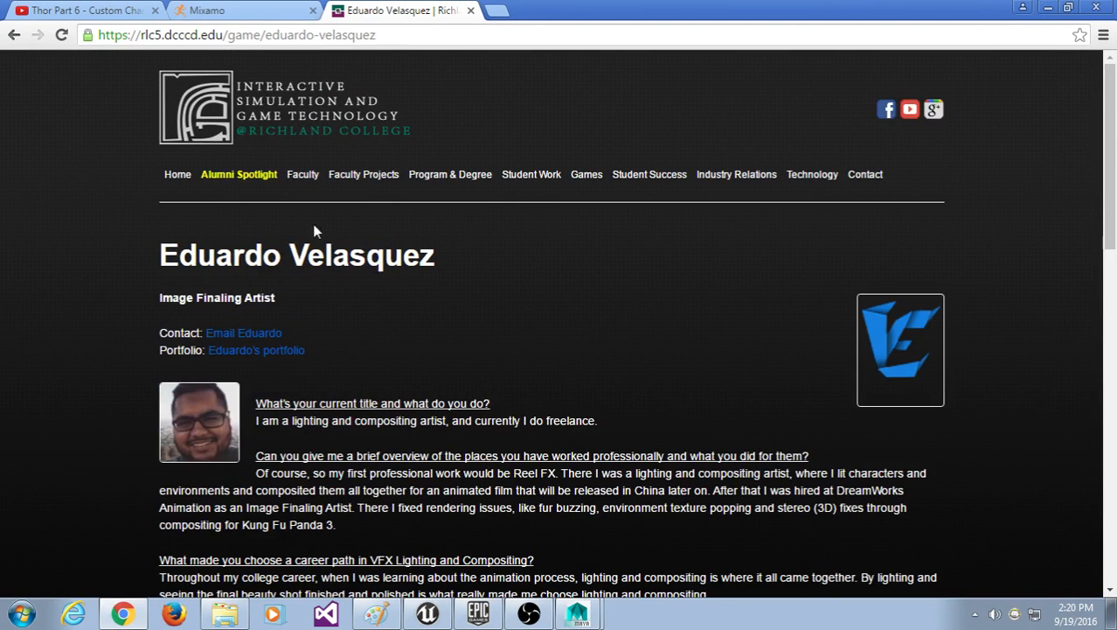
click(306, 175)
click(365, 174)
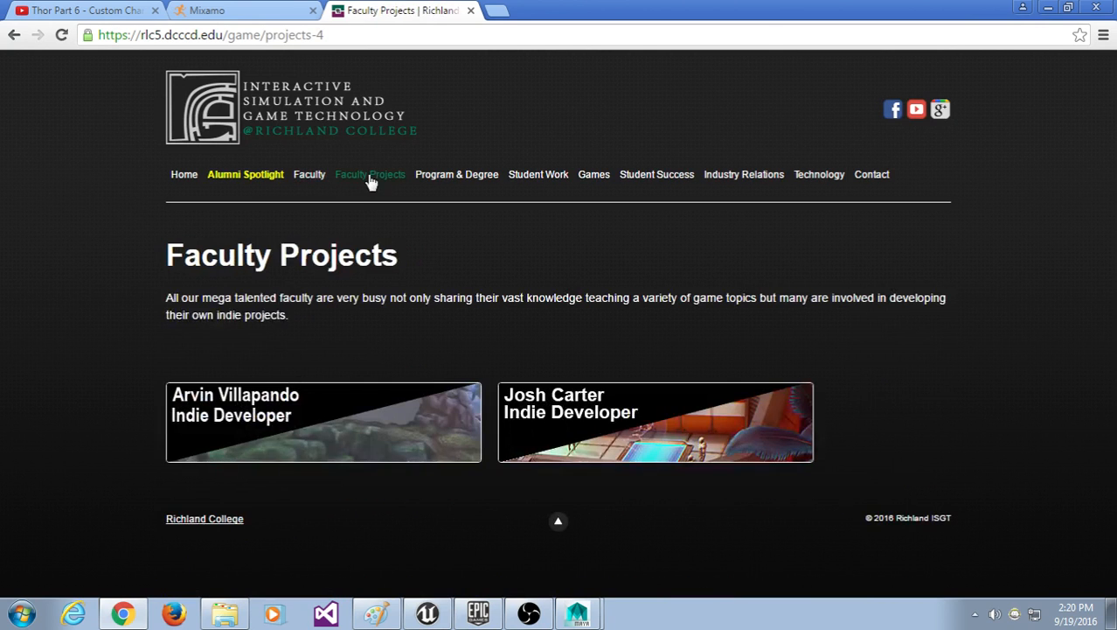
Step: Look over the Solar Purge project page, then go back to the Beneath interview
click(592, 451)
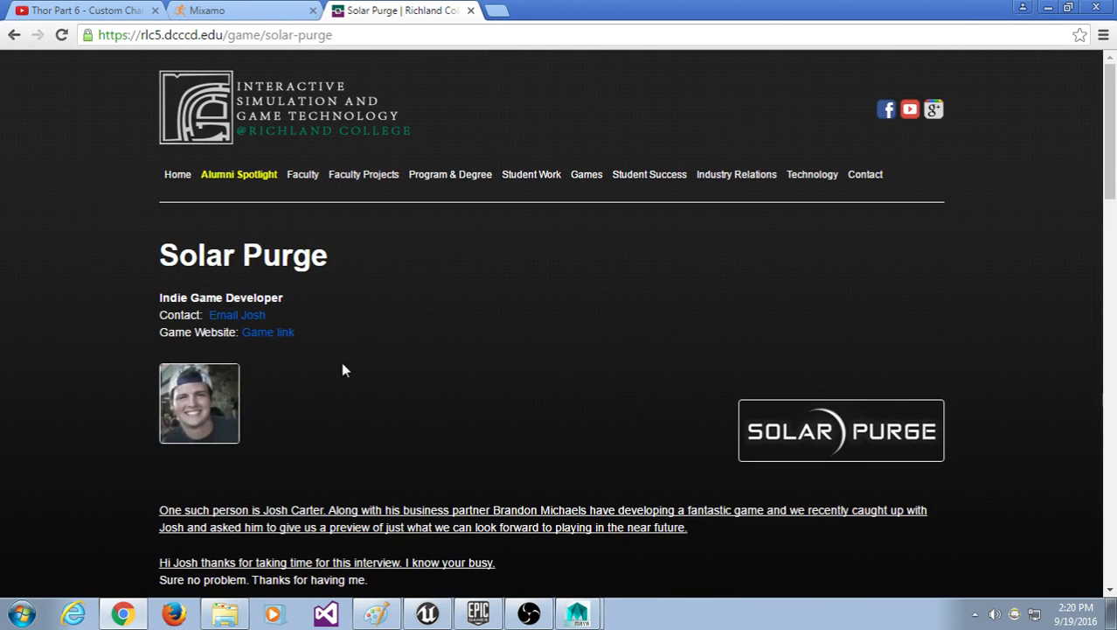
scroll(427, 178, down, 2)
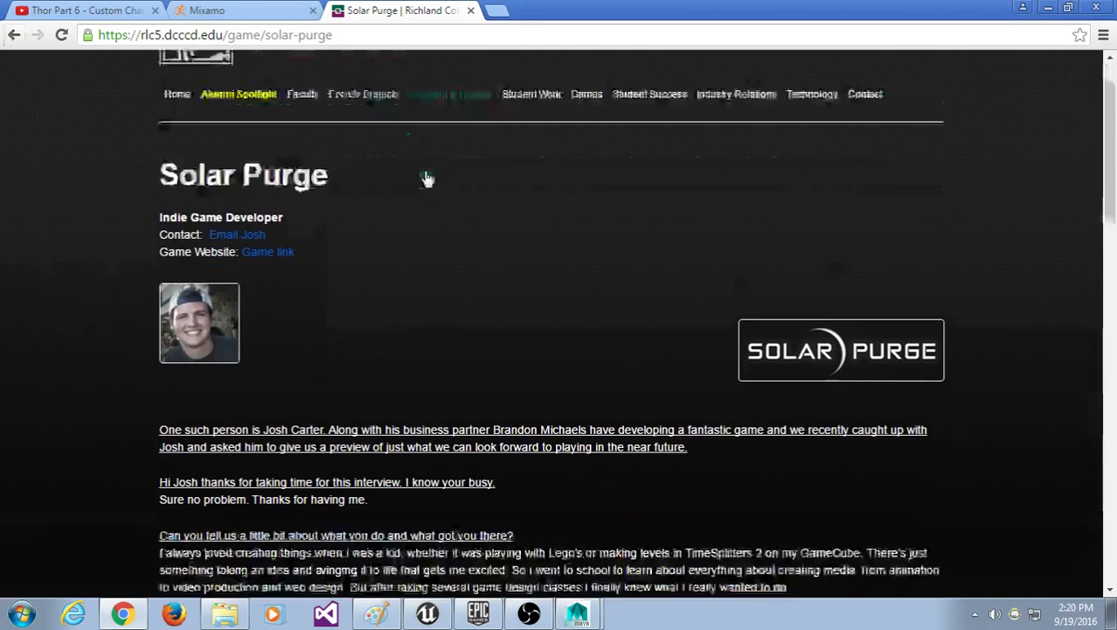
scroll(427, 178, up, 2)
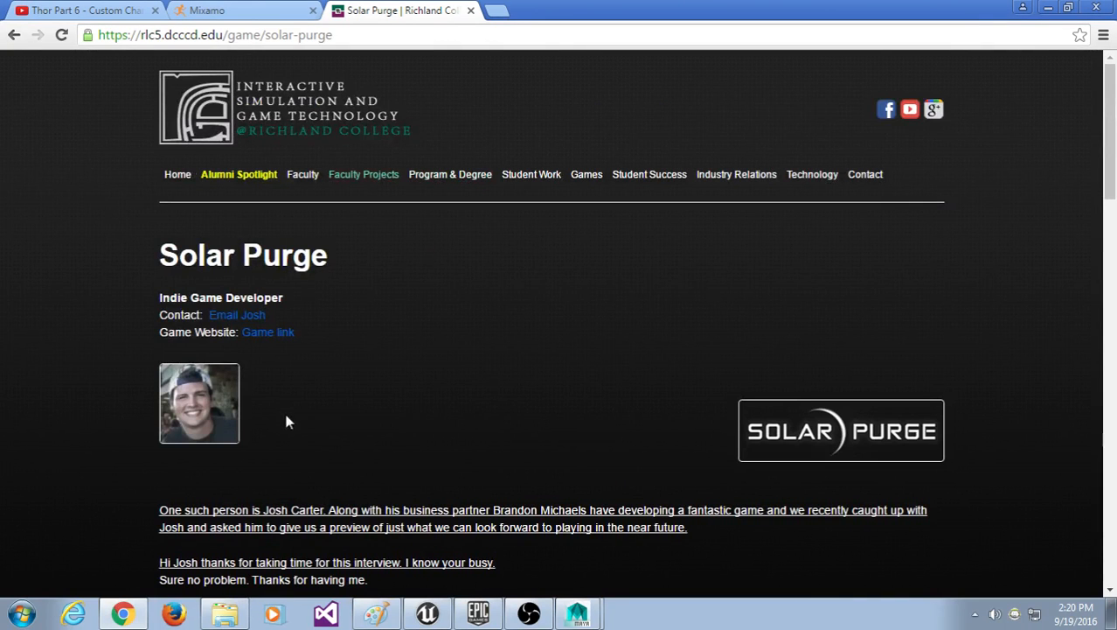
click(377, 176)
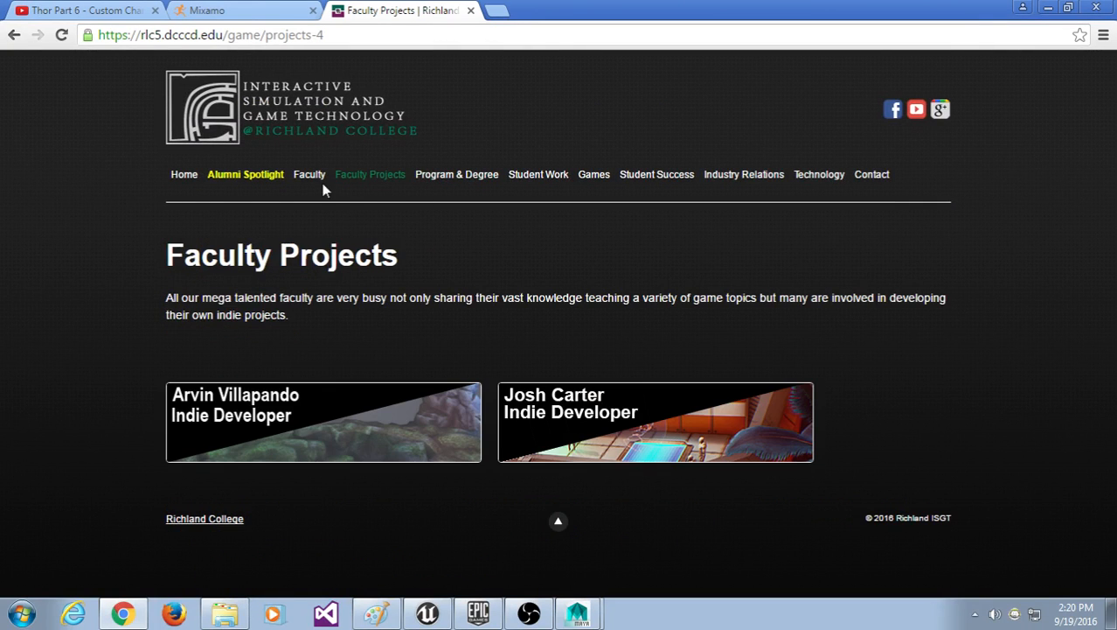
click(280, 463)
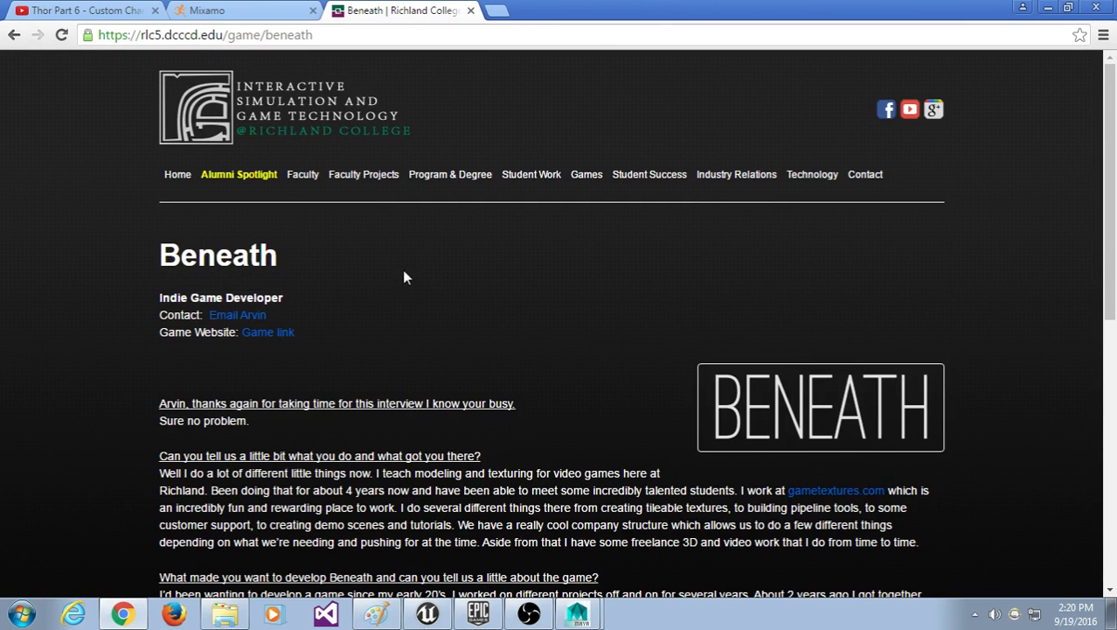
Step: Return through Faculty Projects to the Solar Purge page and select text under its title
click(302, 179)
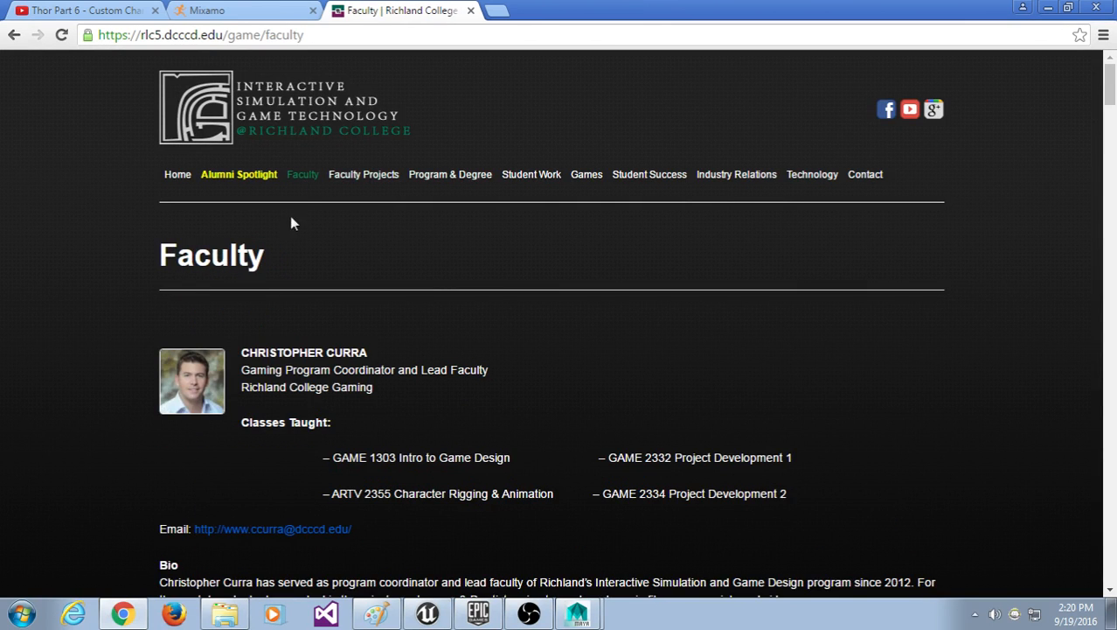
click(350, 175)
click(644, 416)
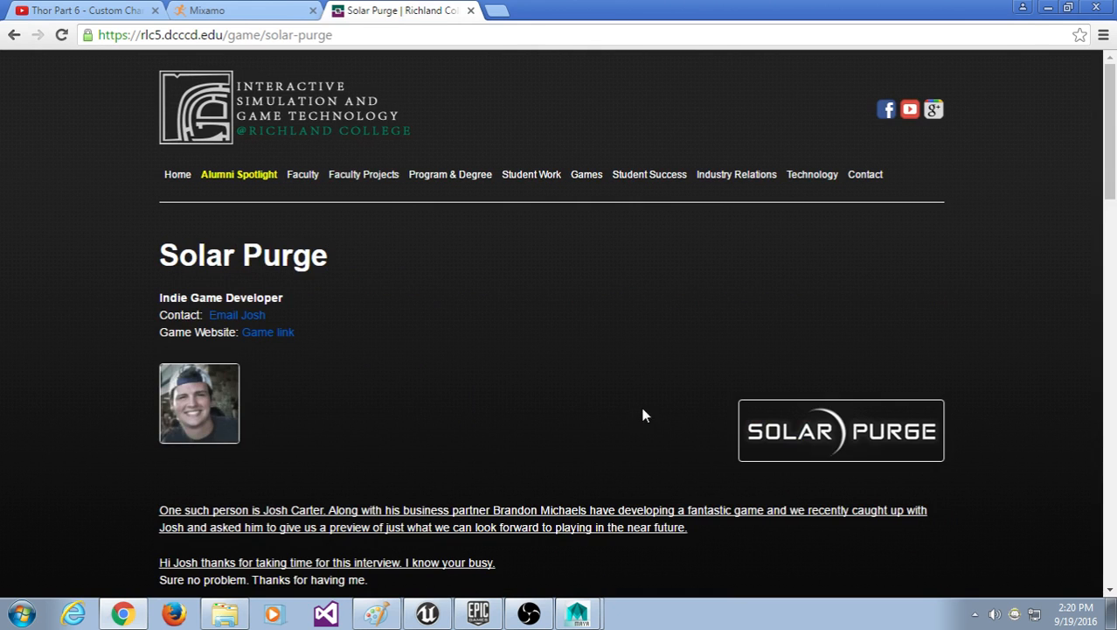
drag(178, 308, 226, 296)
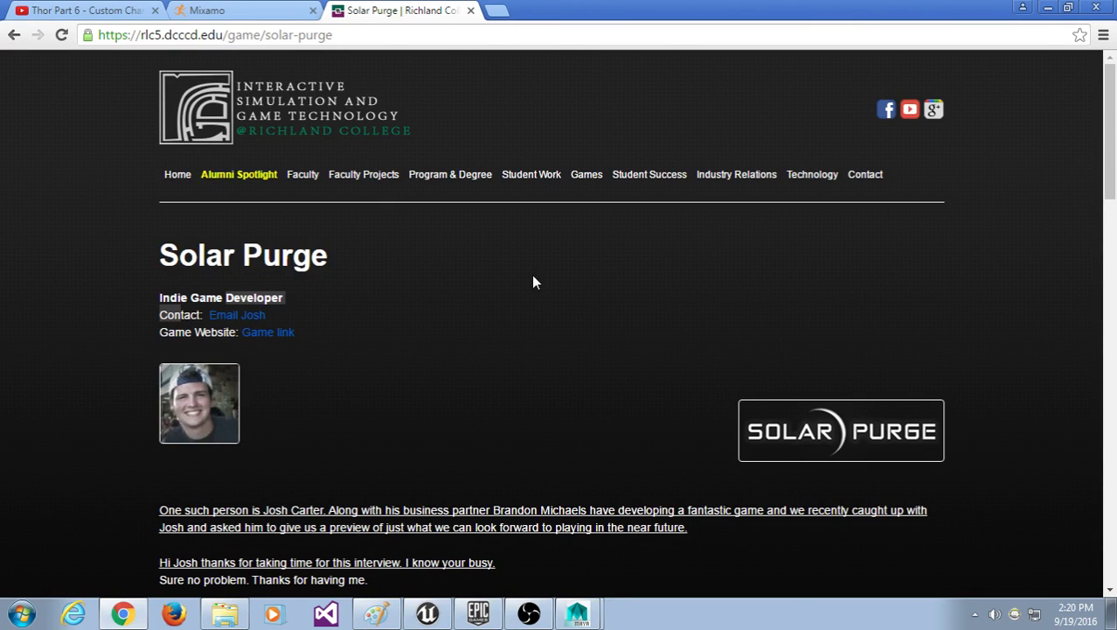
Step: Close the Solar Purge tab to reveal the Mixamo Flying Kick preview
click(471, 11)
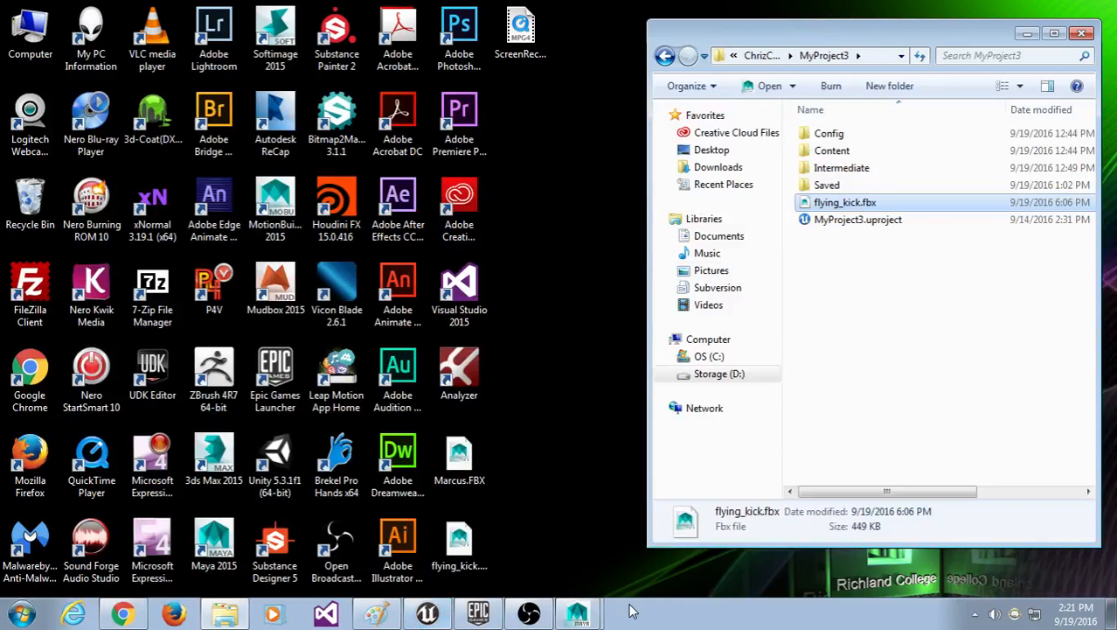
Step: In Maya, close the Graph Editor, scrub the kick back to frame 1, and choose File > Export All
click(587, 616)
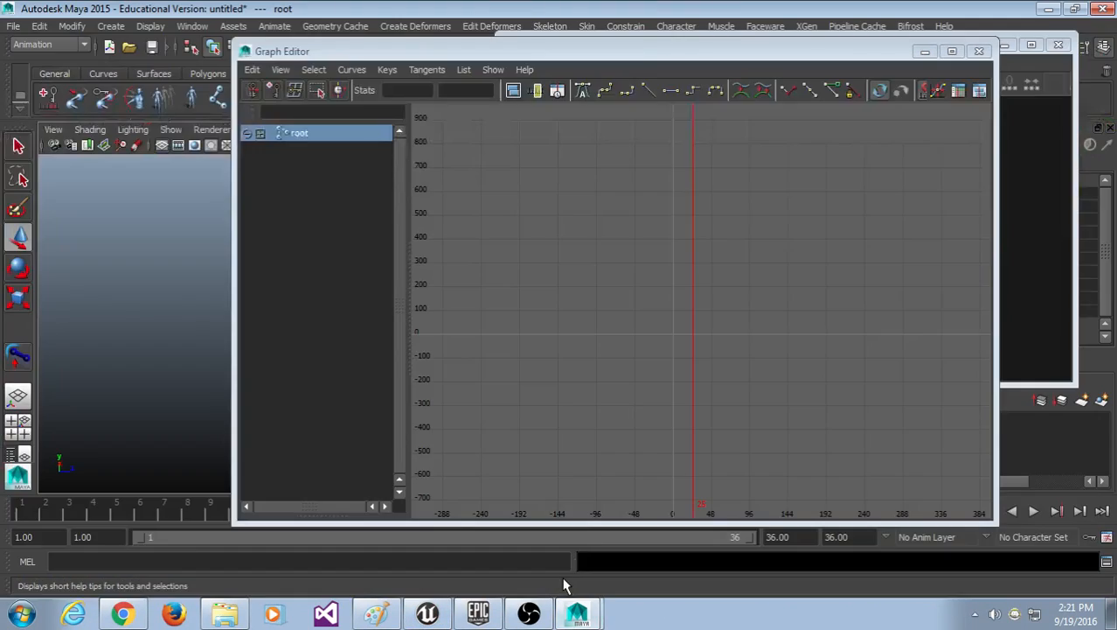
click(925, 51)
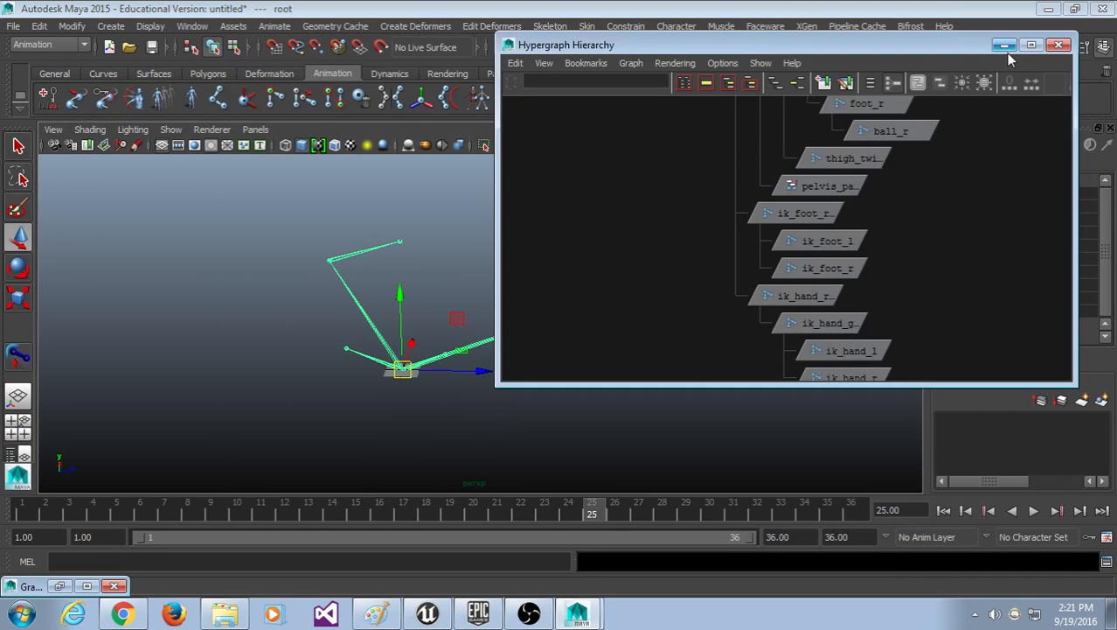
scroll(799, 262, down, 5)
scroll(682, 404, up, 3)
alt+drag(685, 403, 580, 386)
drag(503, 510, 22, 510)
click(13, 26)
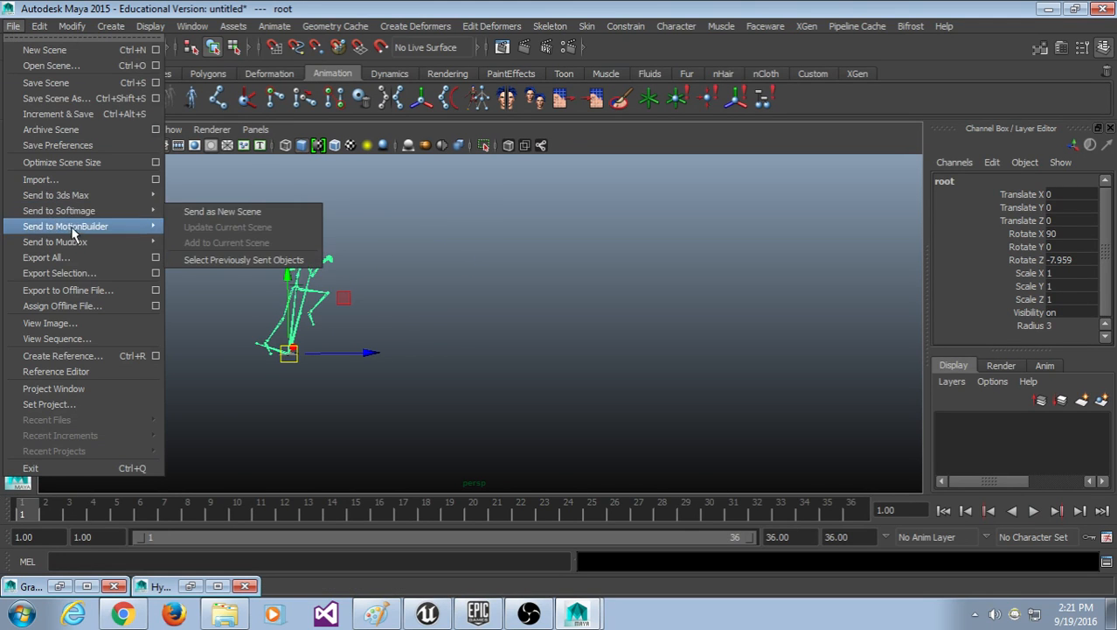
click(46, 257)
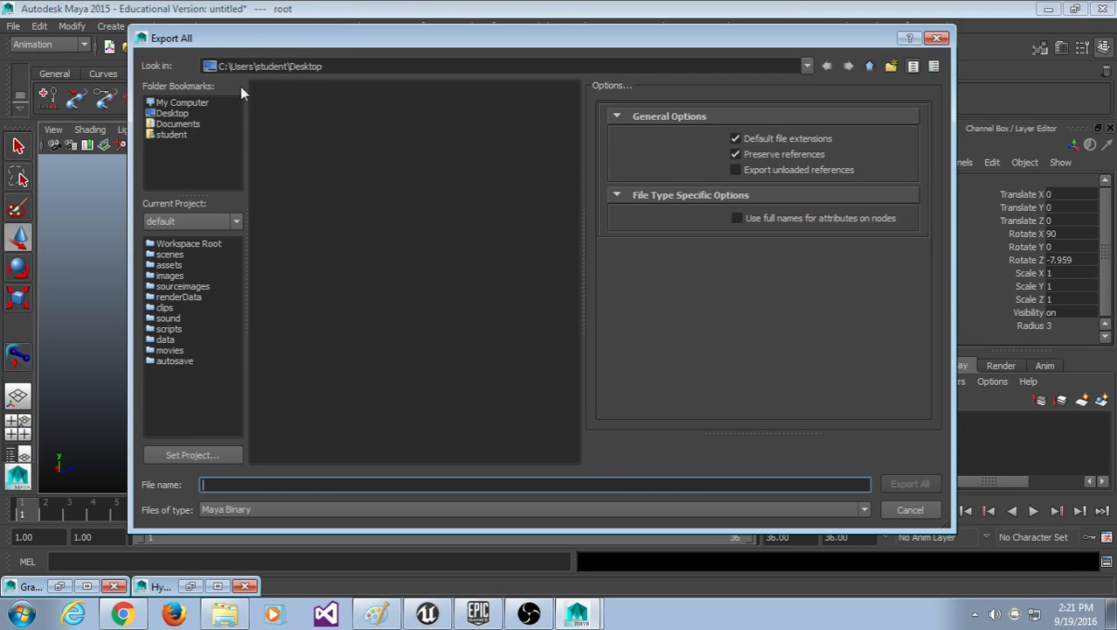
Step: Target the Desktop with FBX export file type and Bake Animation turned on
click(172, 114)
drag(774, 44, 749, 42)
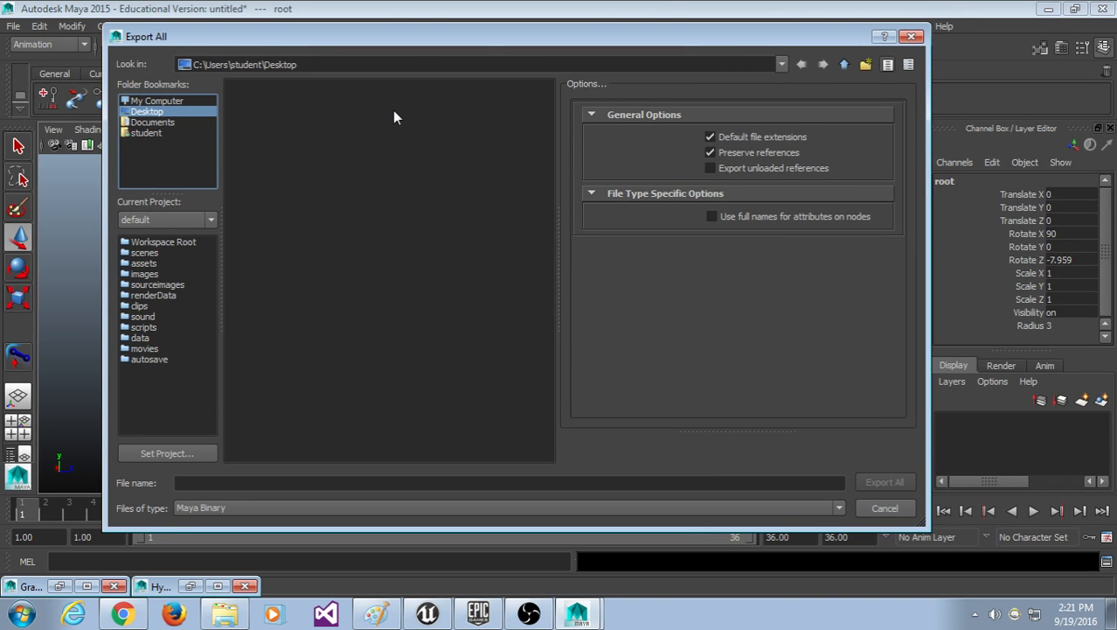
click(240, 508)
scroll(234, 594, down, 3)
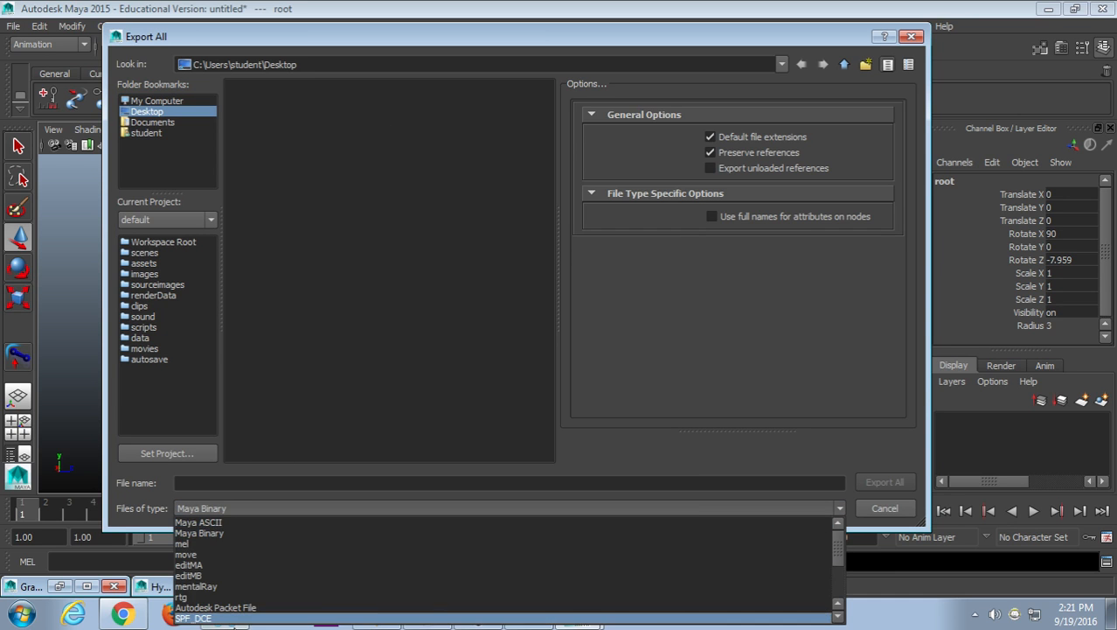
click(236, 607)
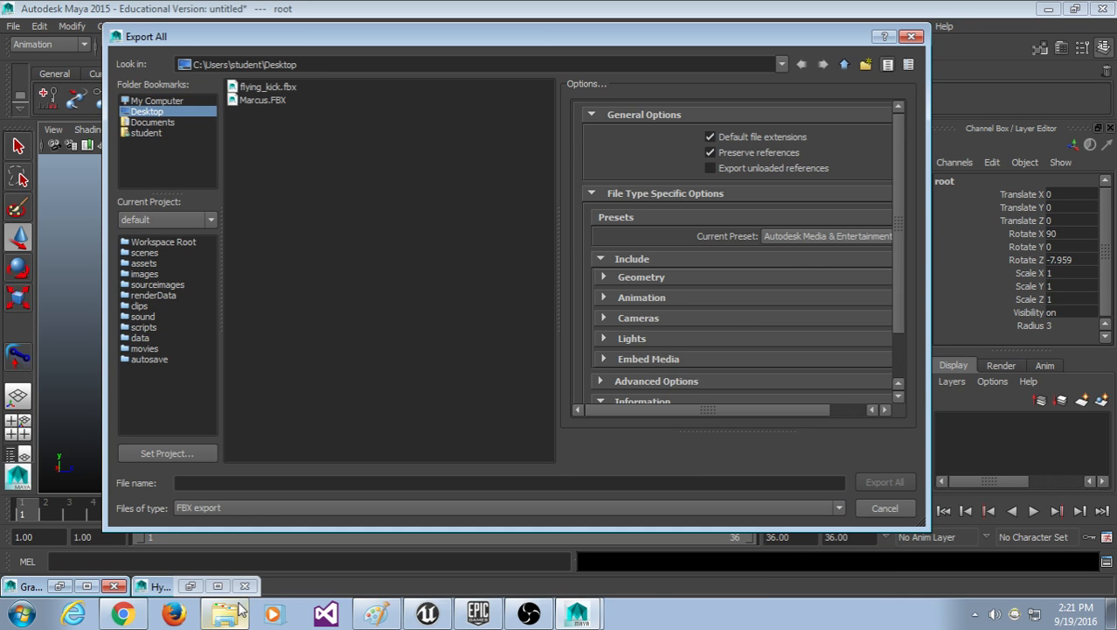
drag(557, 242, 459, 229)
scroll(599, 248, down, 2)
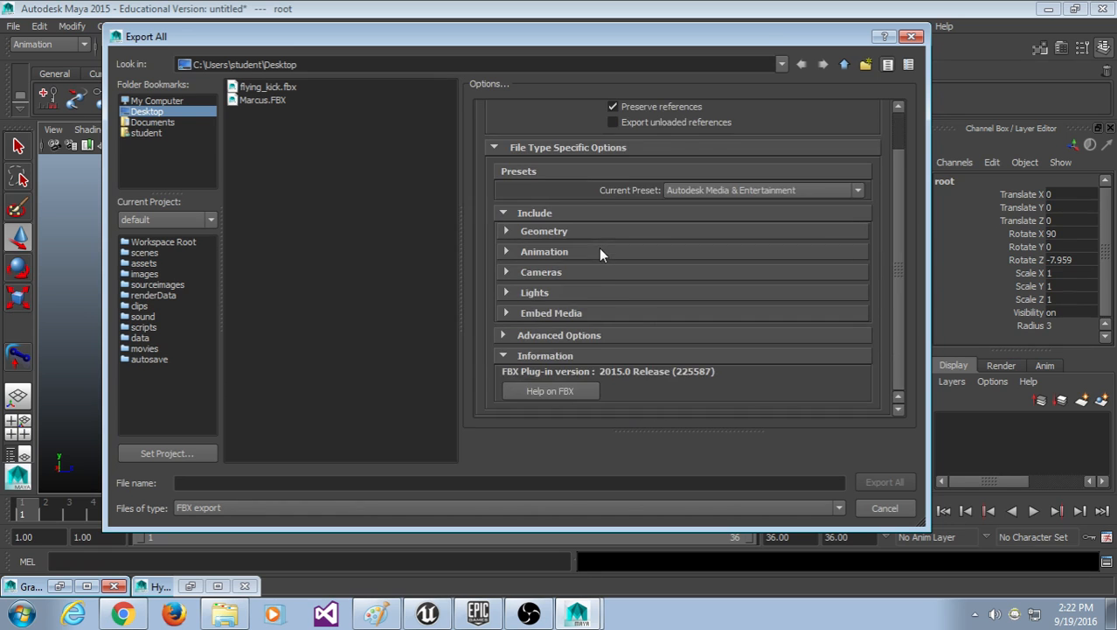
click(597, 251)
scroll(722, 326, down, 3)
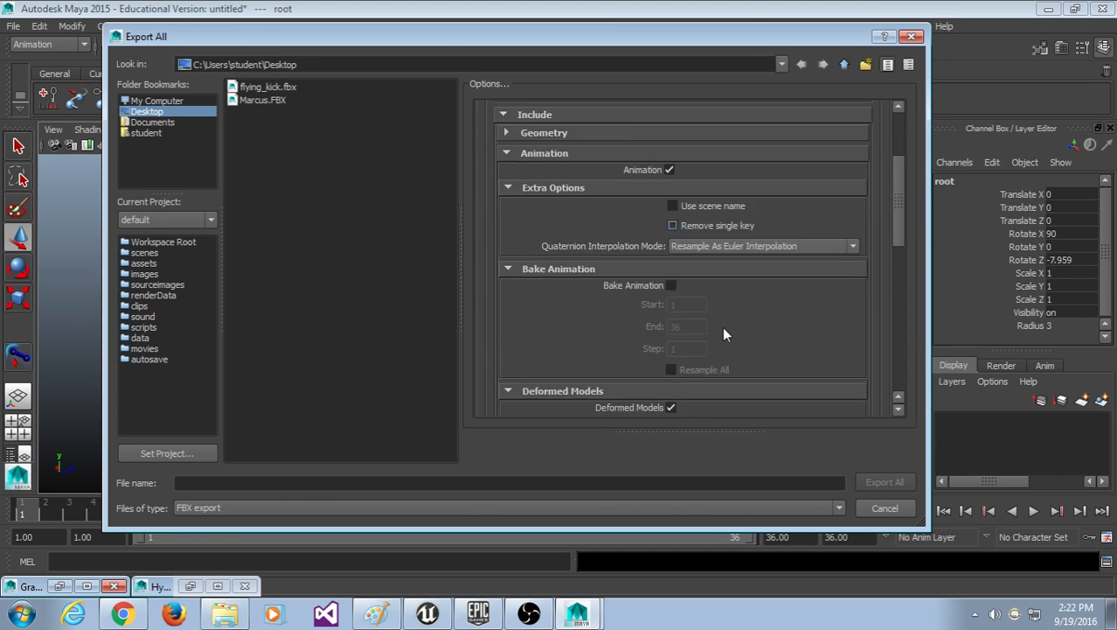
click(671, 237)
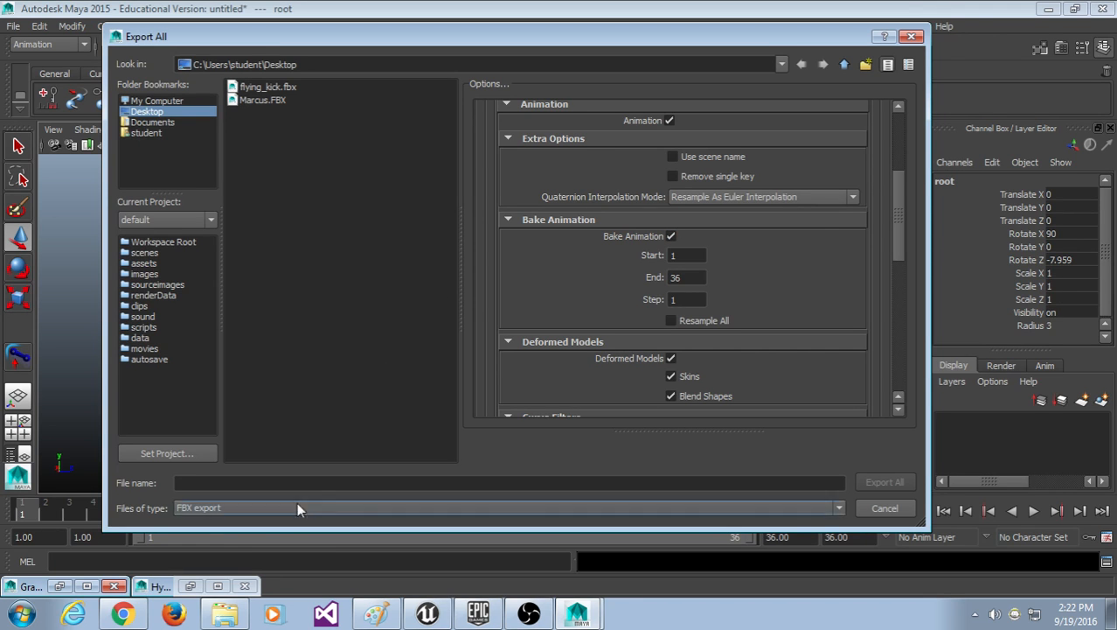
Step: Export as KickExport, dismiss the warnings window, play the animation and minimize Maya
click(227, 485)
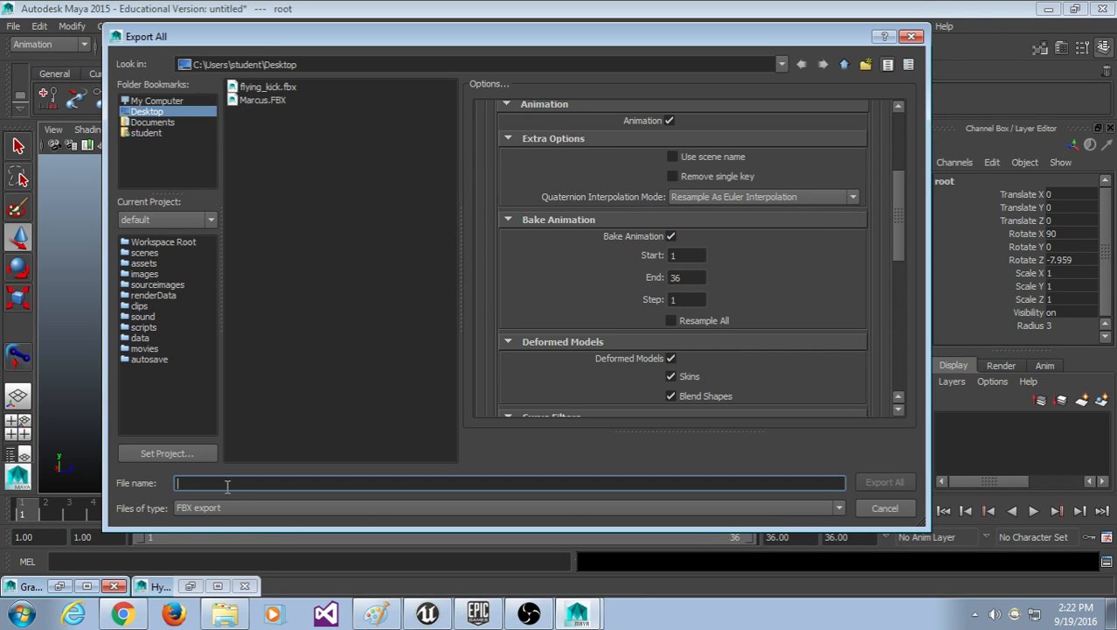
text(Kick)
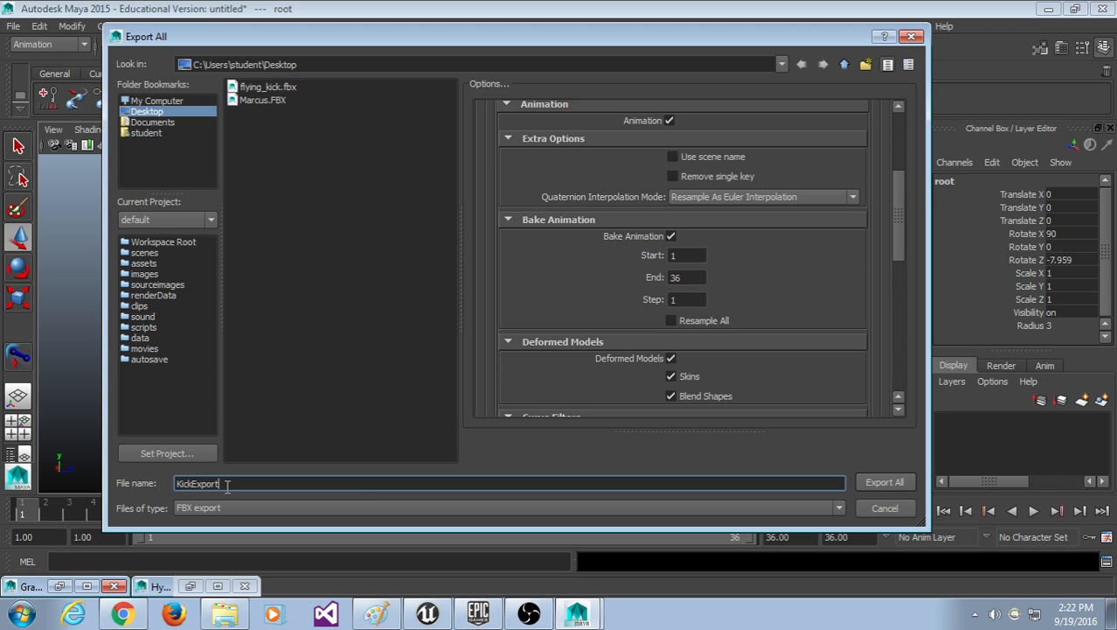
text(Export)
click(885, 482)
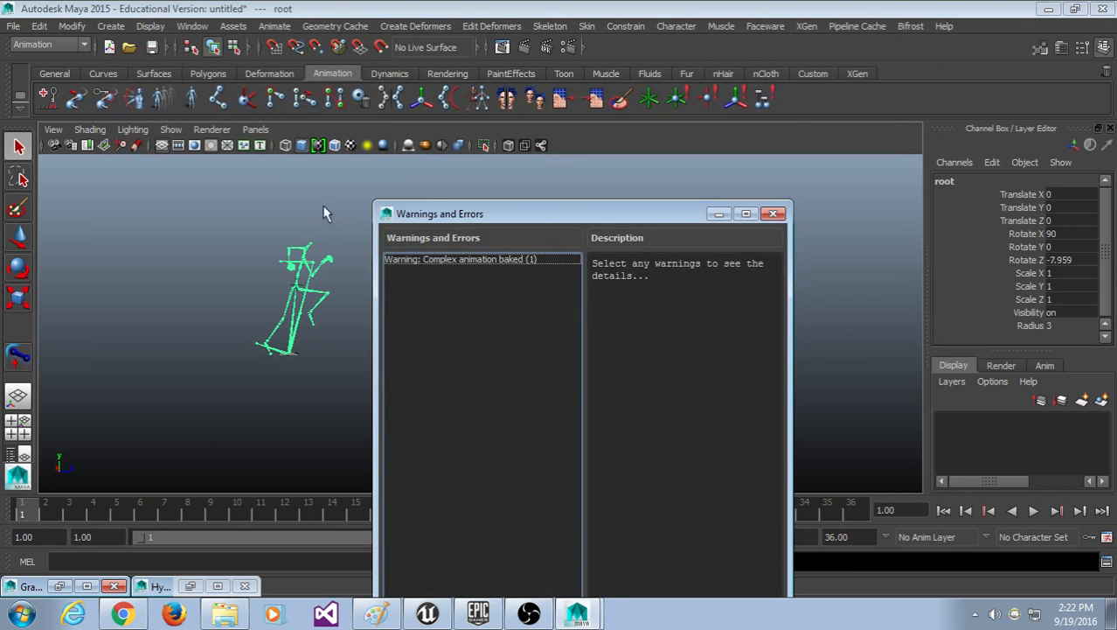
drag(584, 199, 563, 55)
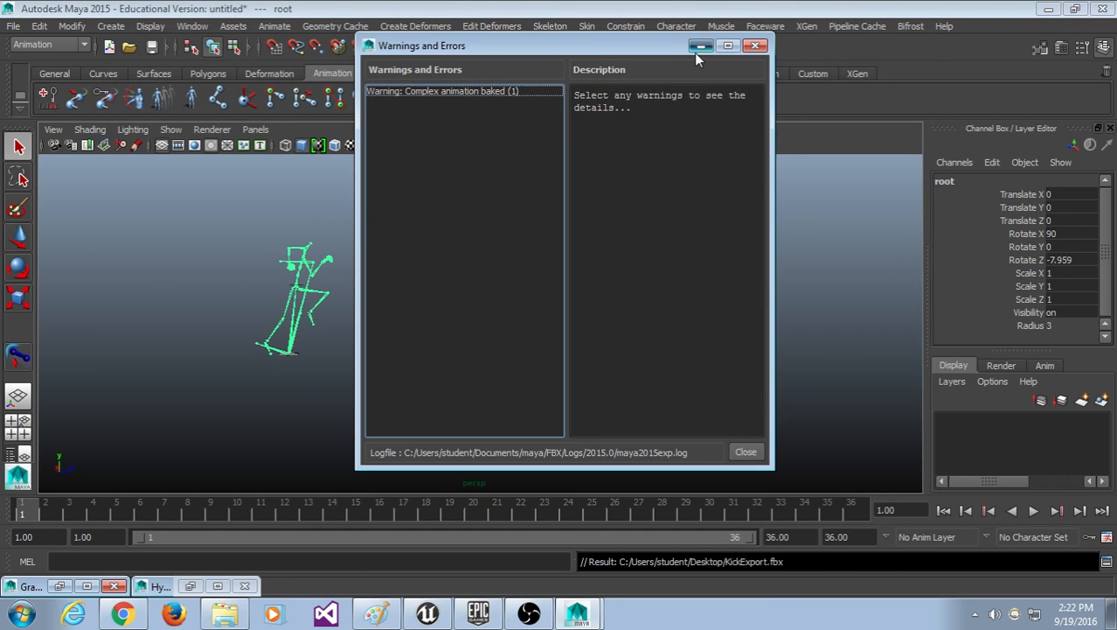
click(699, 49)
key(alt+v)
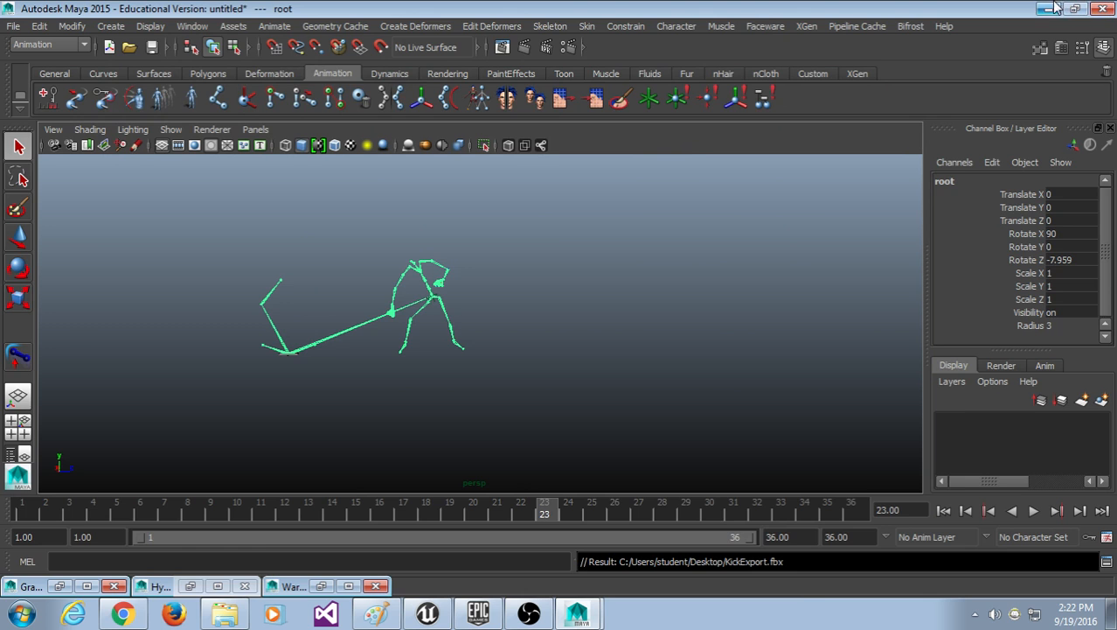
click(590, 612)
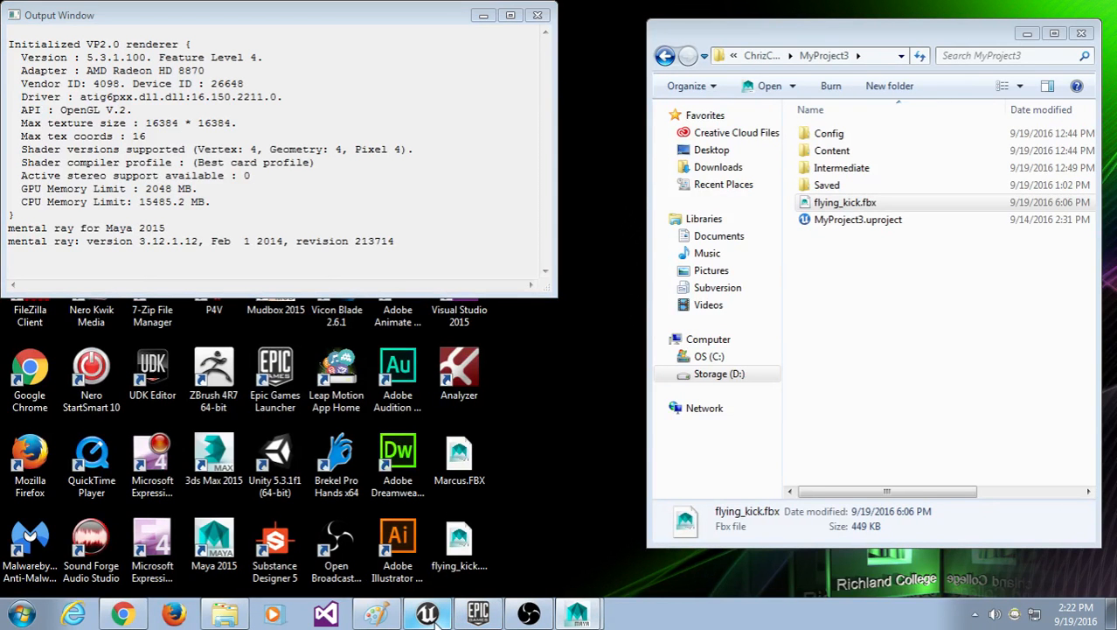
Step: Bring Unreal Engine forward and preview ThirdPersonIdle in the skeleton's animation editor
click(441, 617)
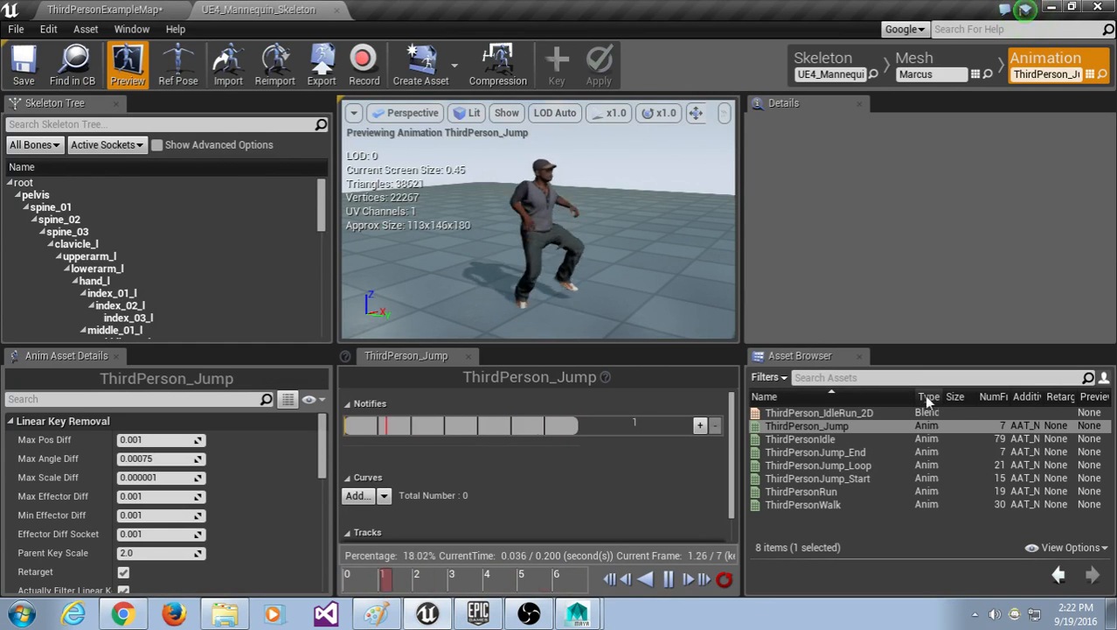
drag(915, 397, 922, 397)
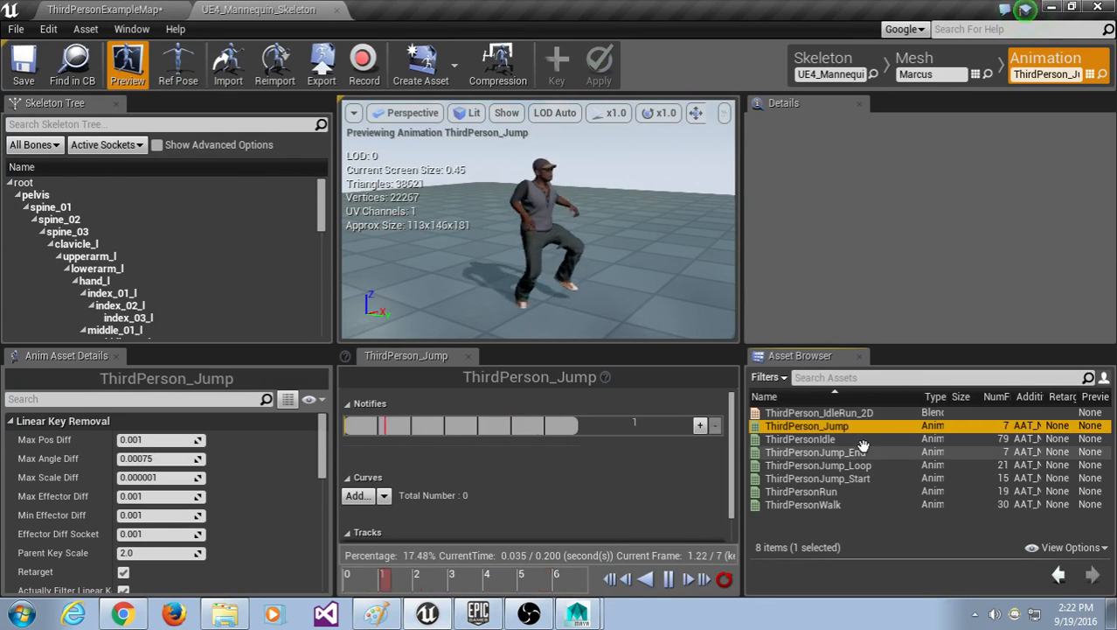
click(90, 8)
click(238, 8)
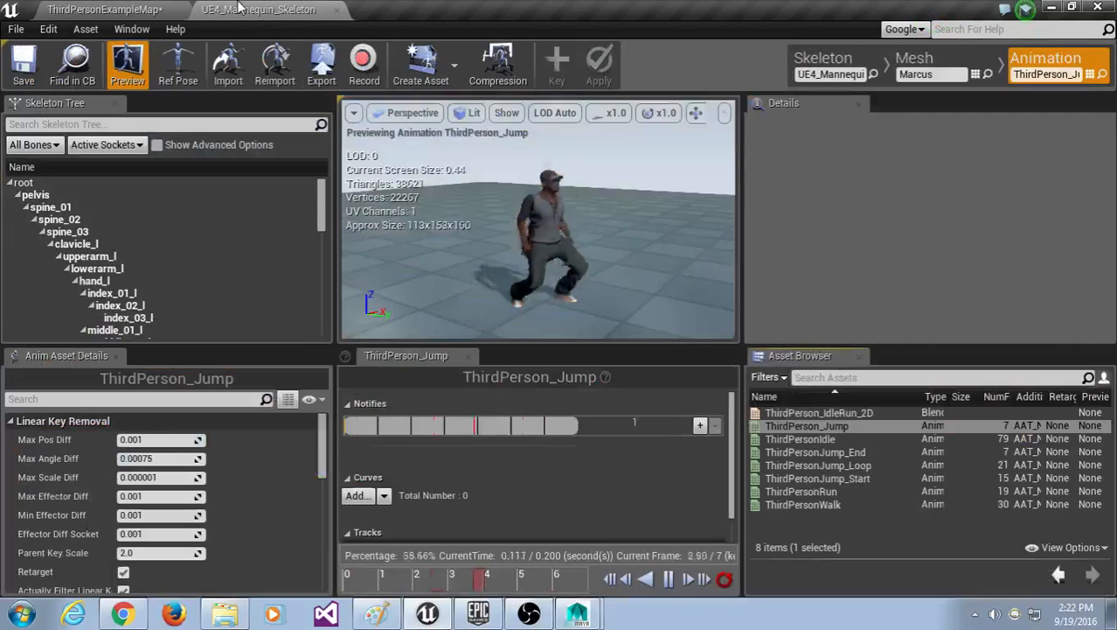
double_click(800, 438)
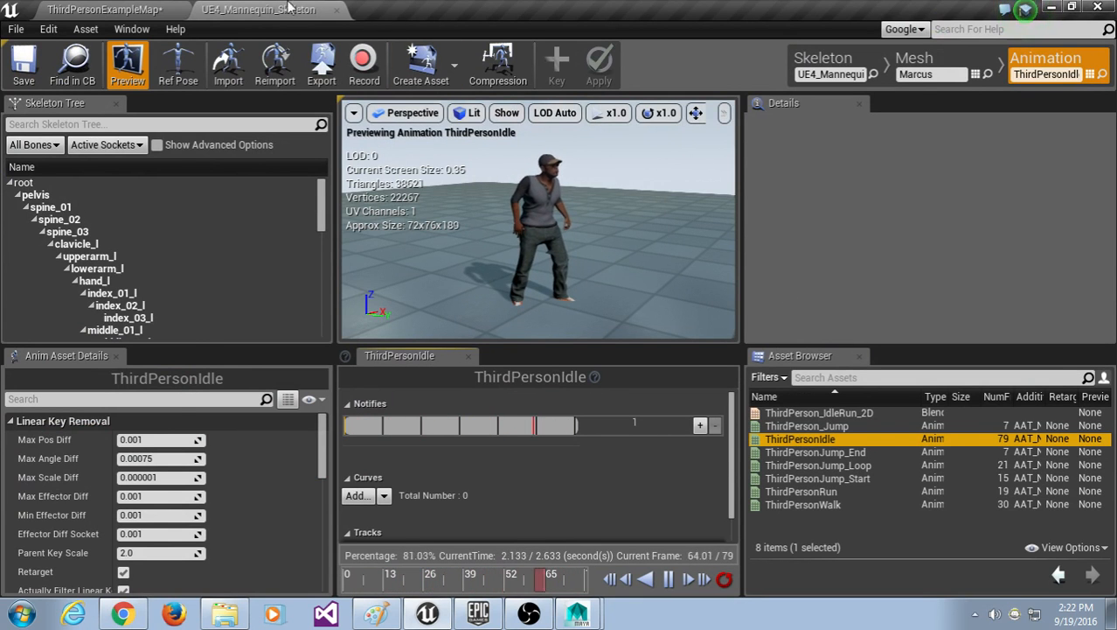
click(148, 7)
click(233, 8)
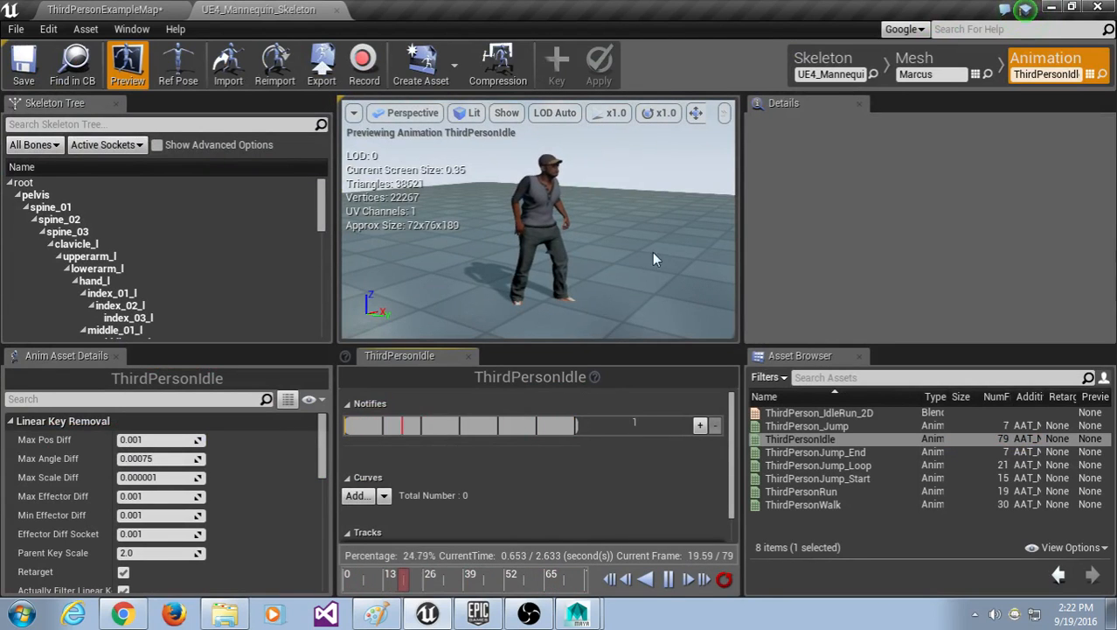
click(454, 67)
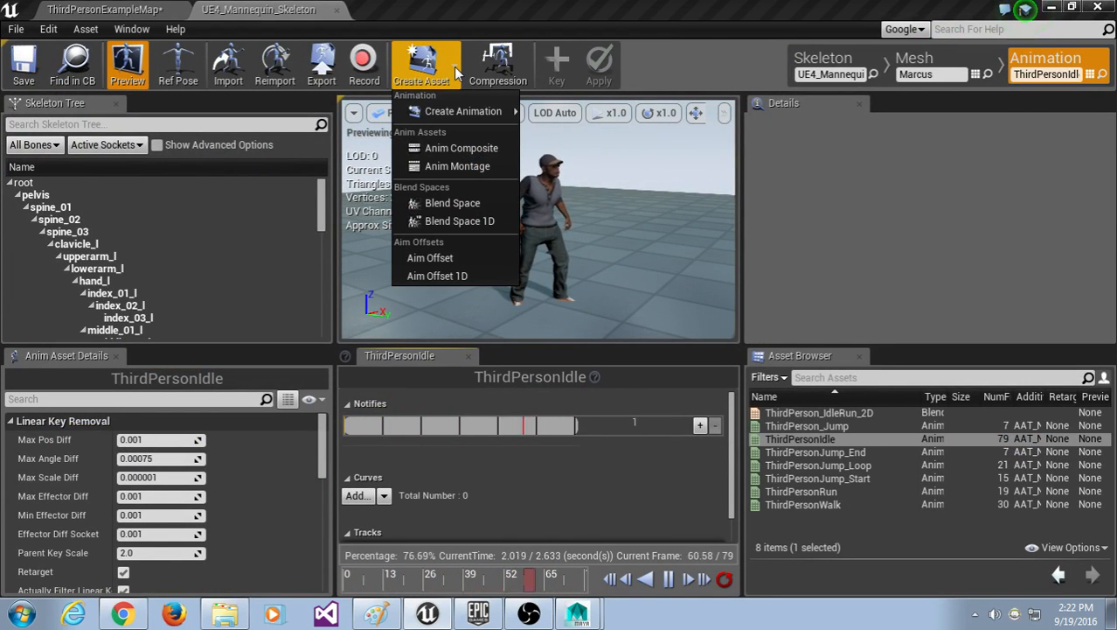
Step: With ThirdPersonIdle selected, create an Anim Montage named Kick in the Marcus folder
click(467, 8)
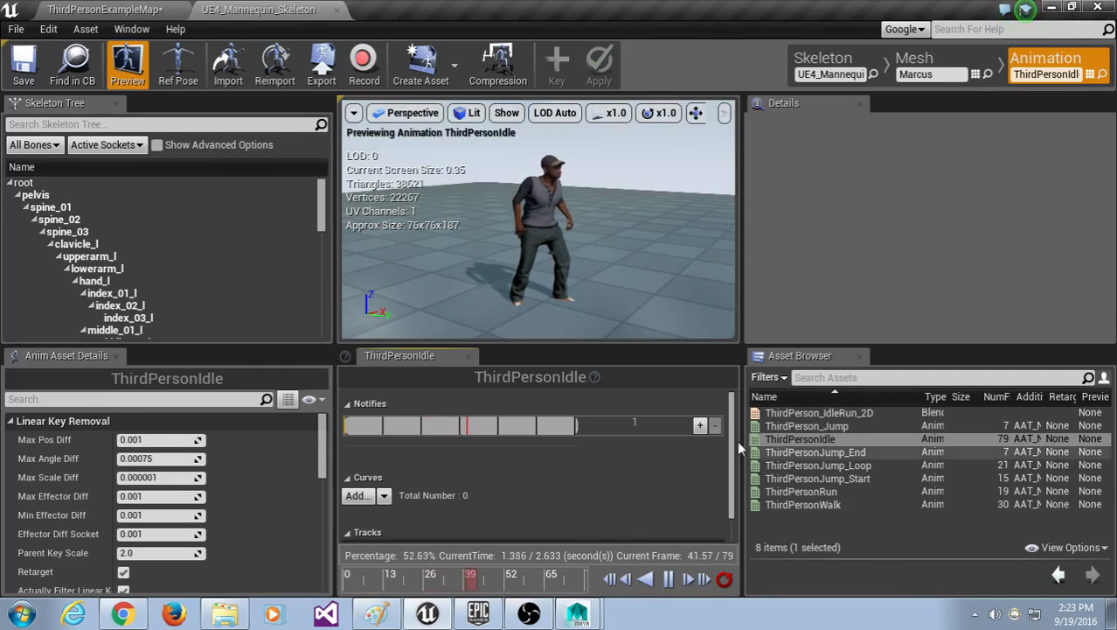
click(775, 440)
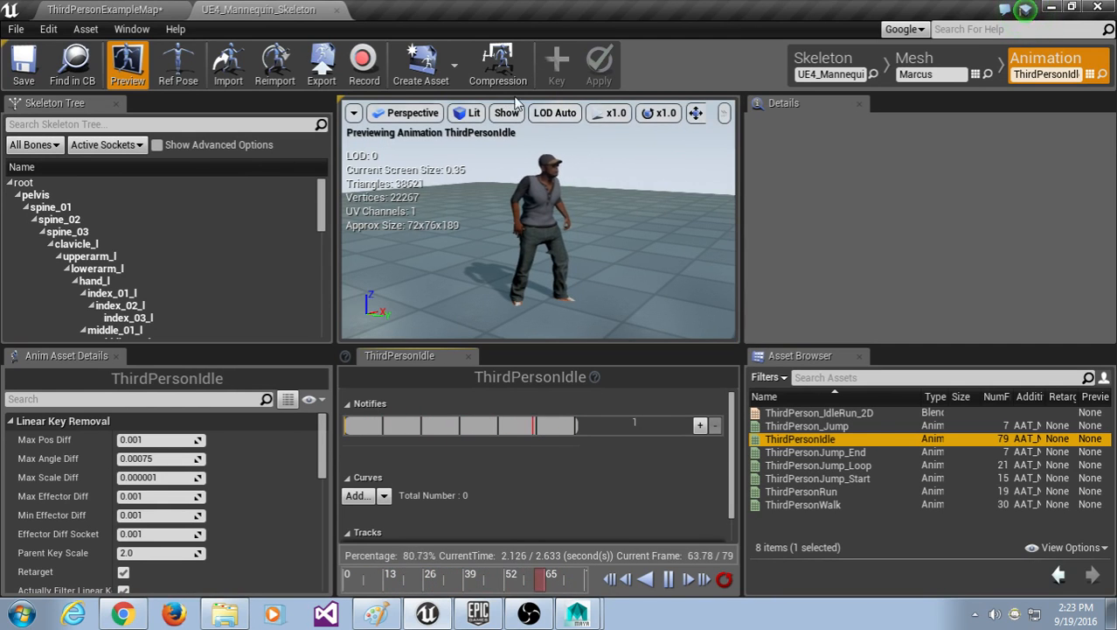
click(458, 57)
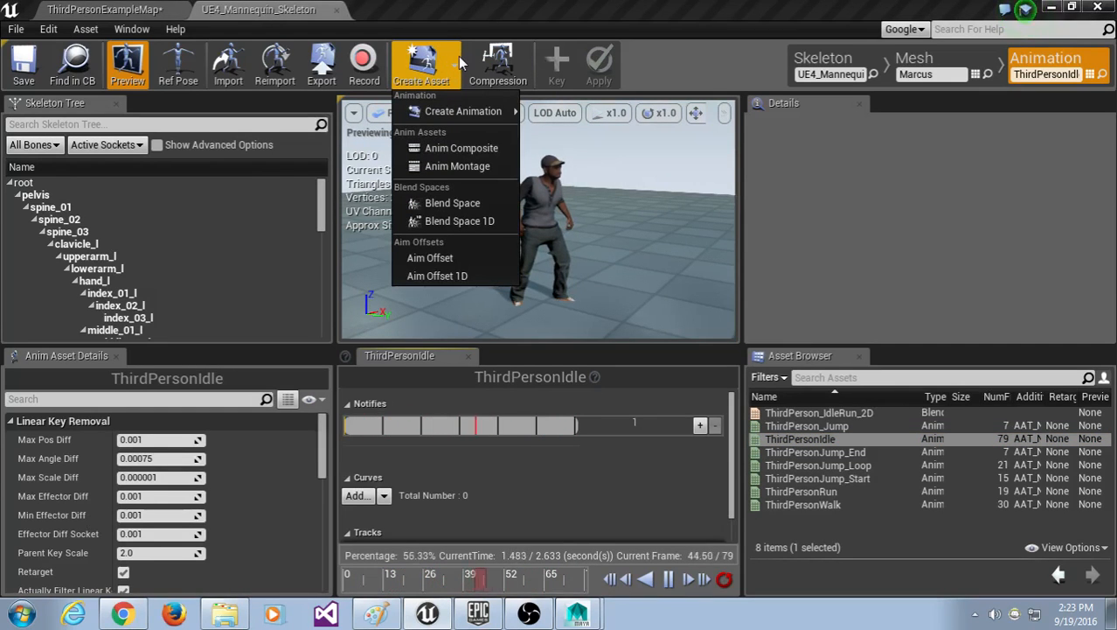
click(471, 166)
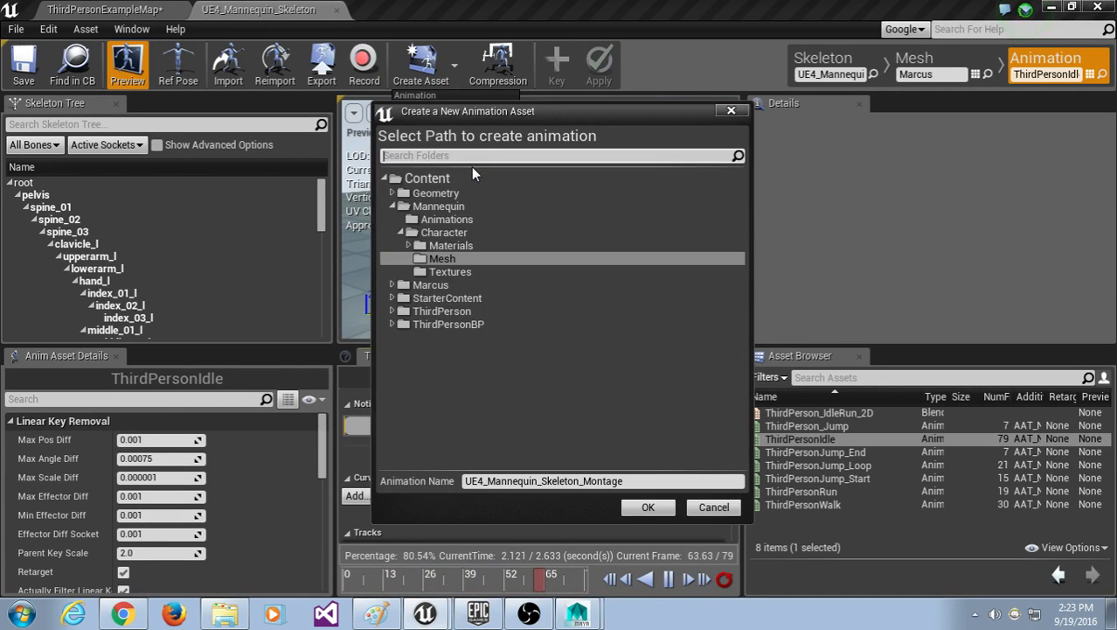
drag(479, 109, 477, 76)
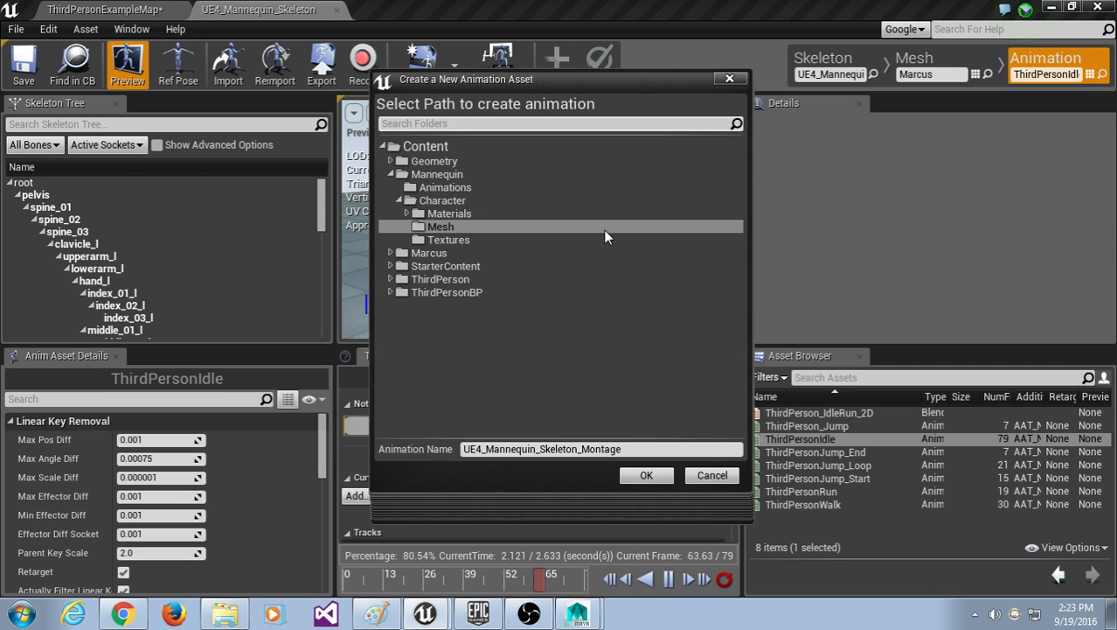
click(644, 448)
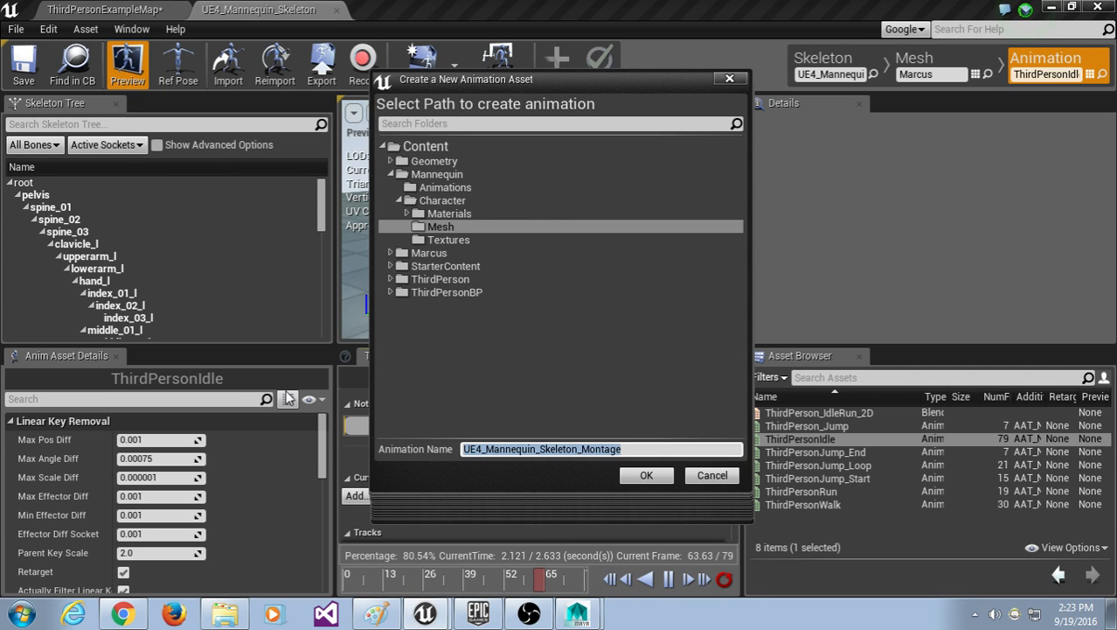
text(Kick)
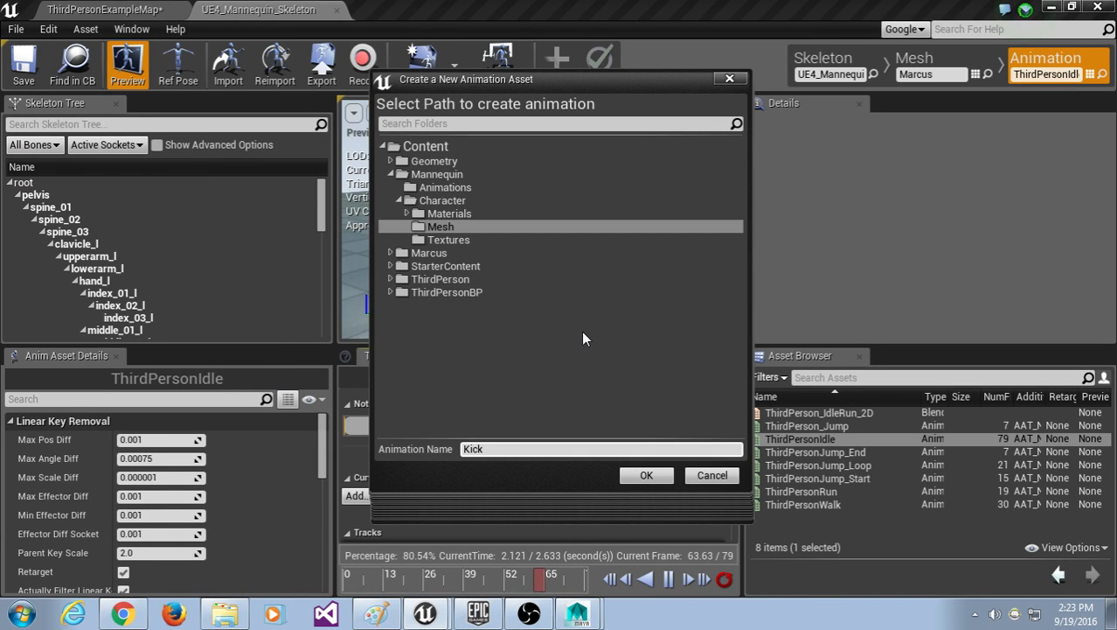
click(459, 253)
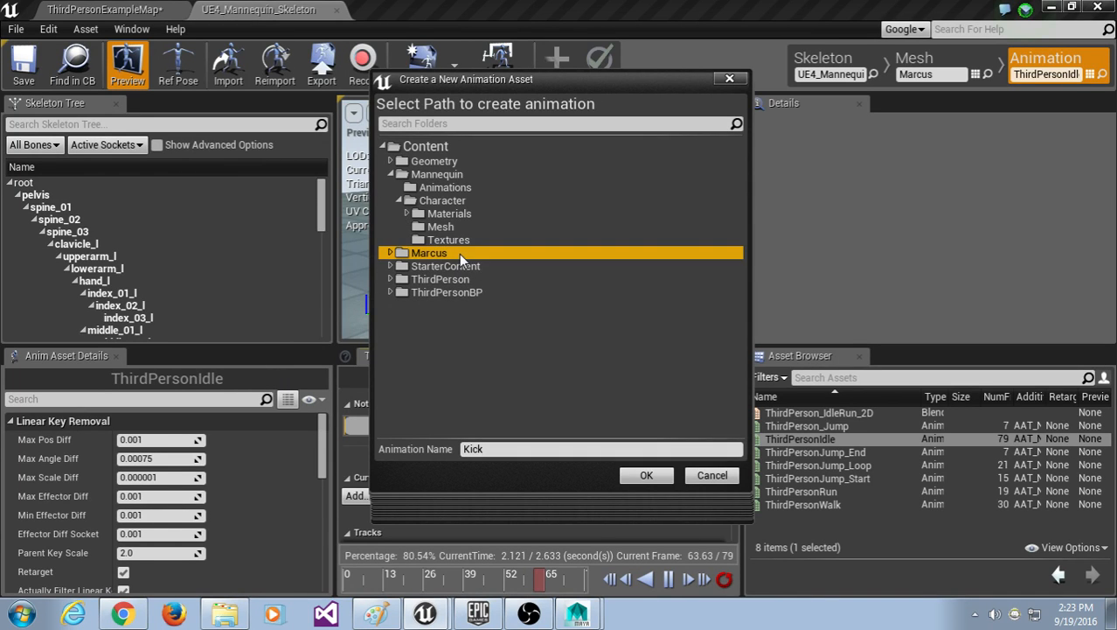
click(646, 476)
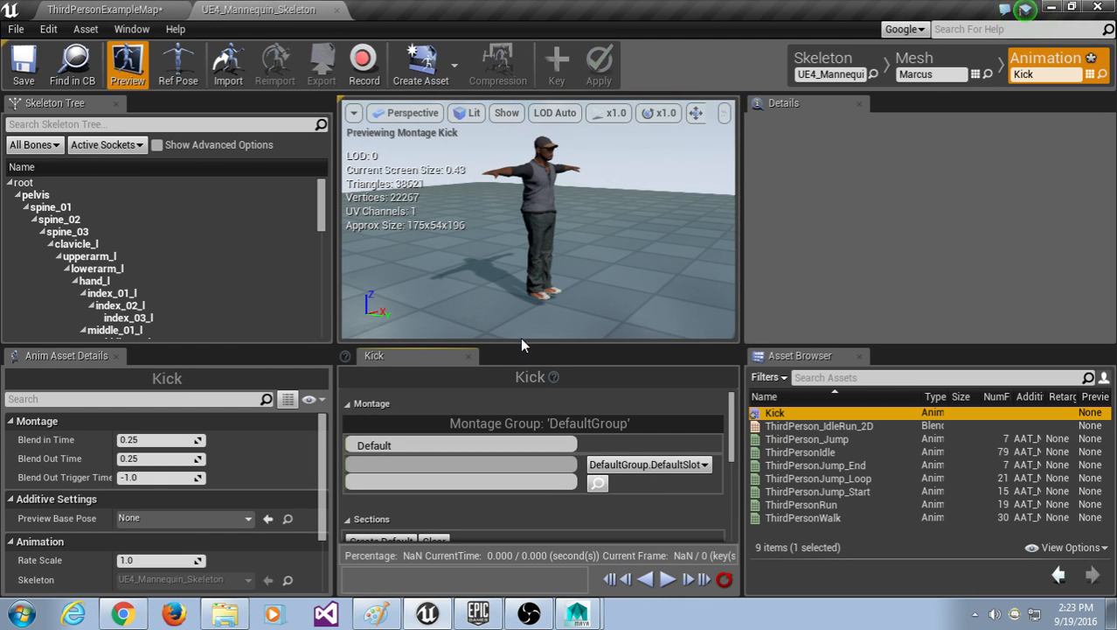
Step: Enlarge the montage panel and the asset list, briefly checking the Kick asset's options
mouse_move(523, 344)
mouse_down()
mouse_move(525, 325)
mouse_move(524, 339)
mouse_up()
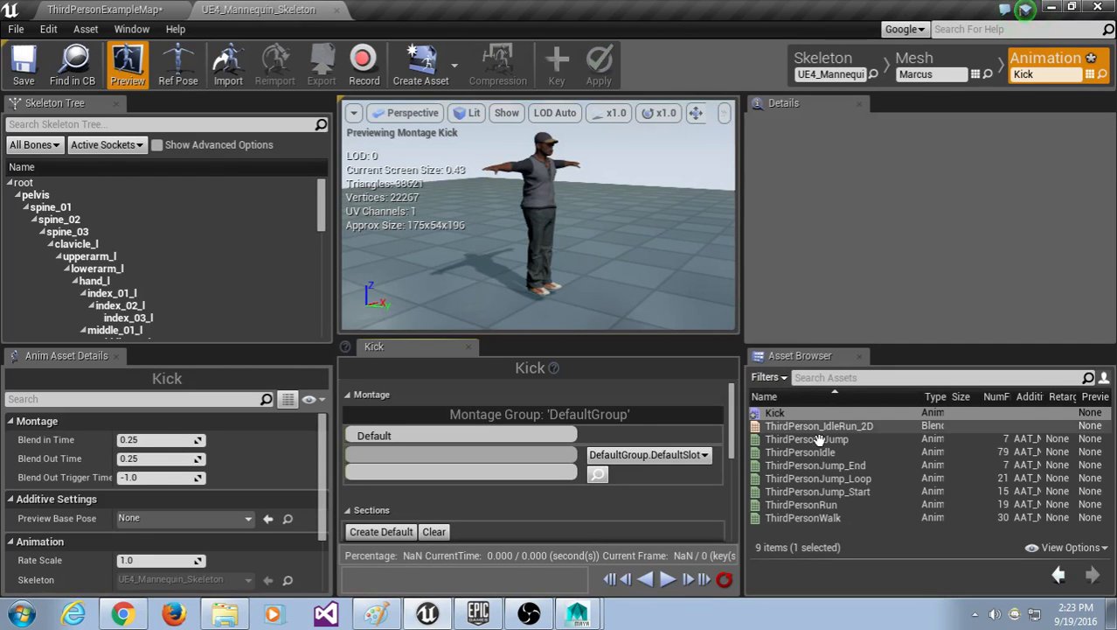
right_click(799, 416)
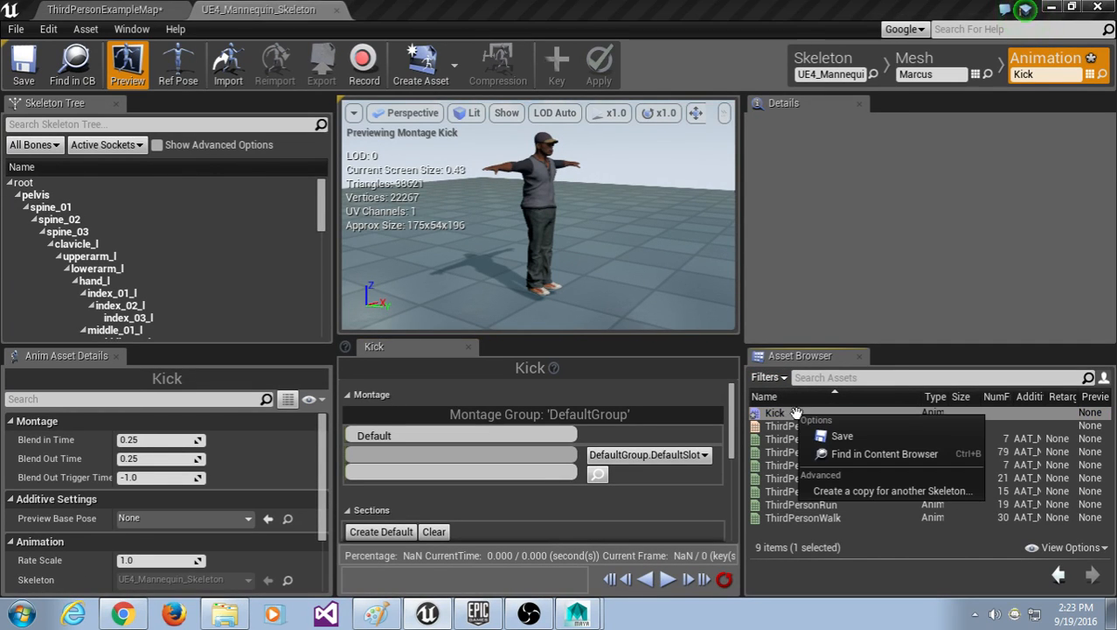
click(796, 413)
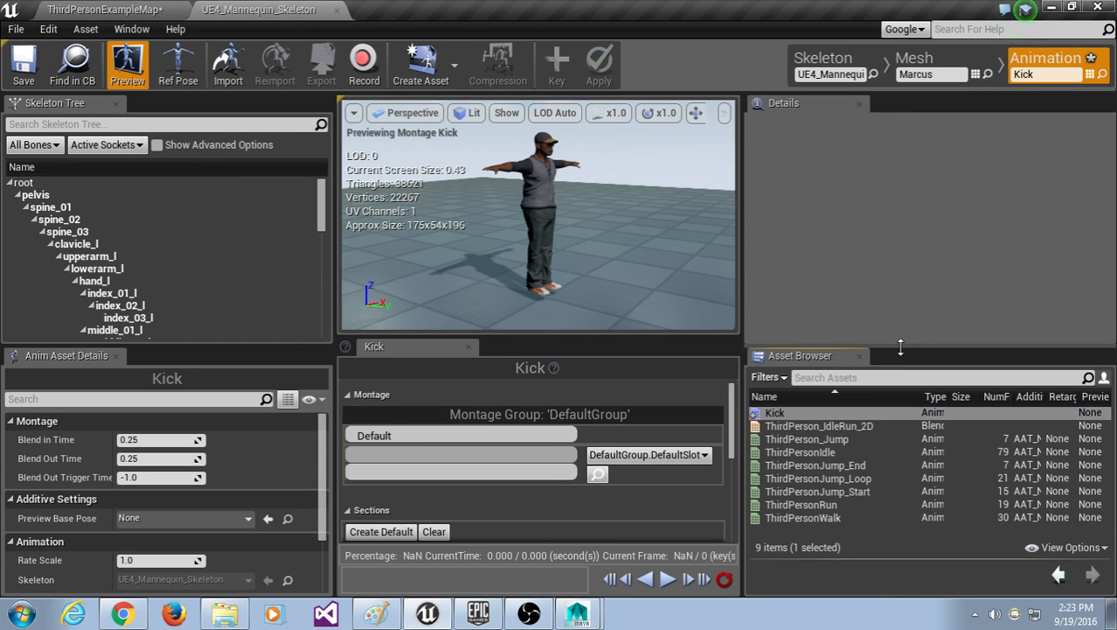
drag(903, 354, 901, 250)
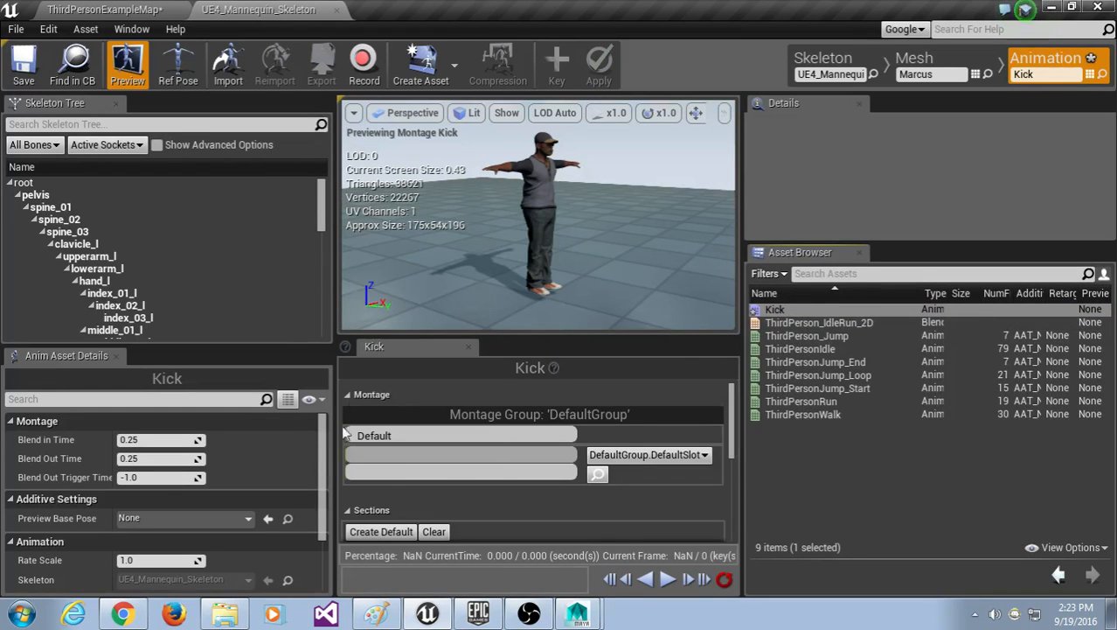
Step: Inspect the context options of the Kick montage's slot track
right_click(384, 453)
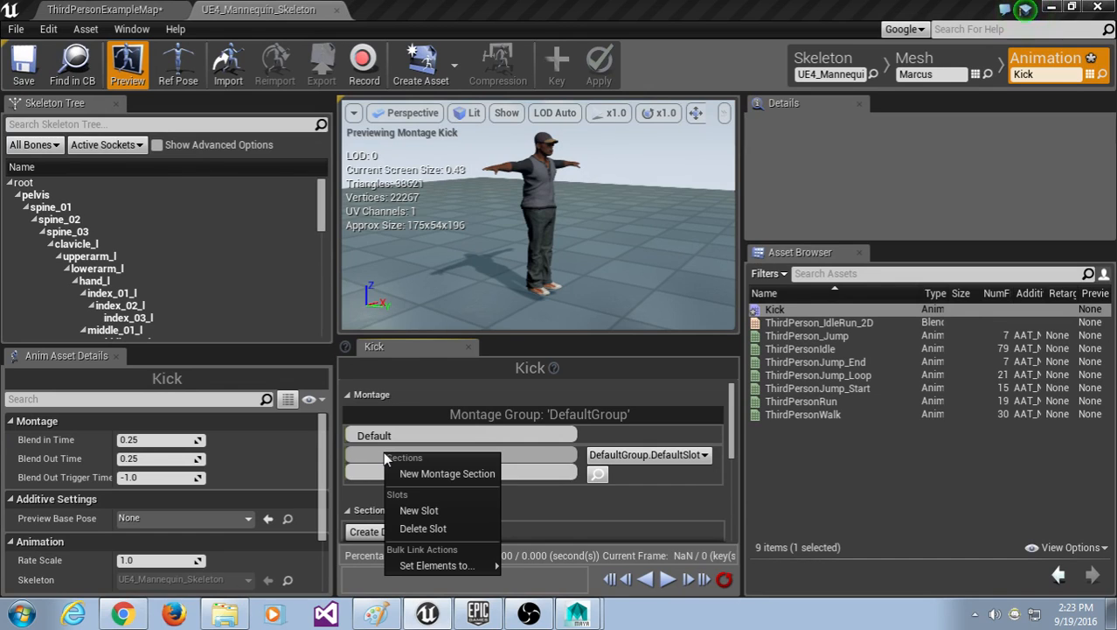
click(368, 470)
right_click(368, 469)
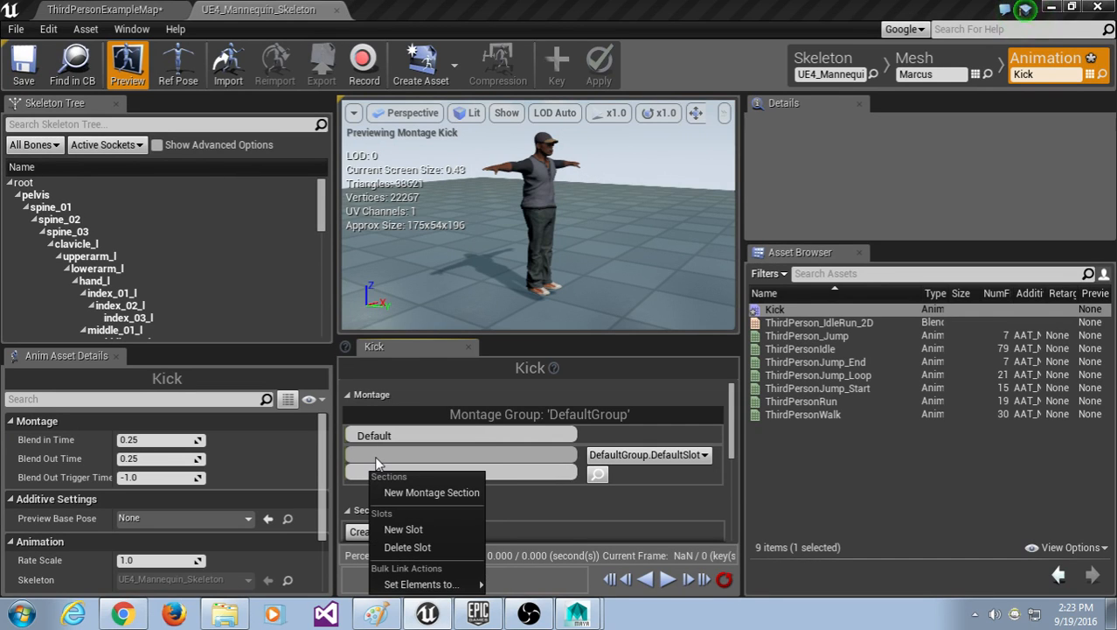
click(376, 462)
right_click(376, 462)
click(939, 493)
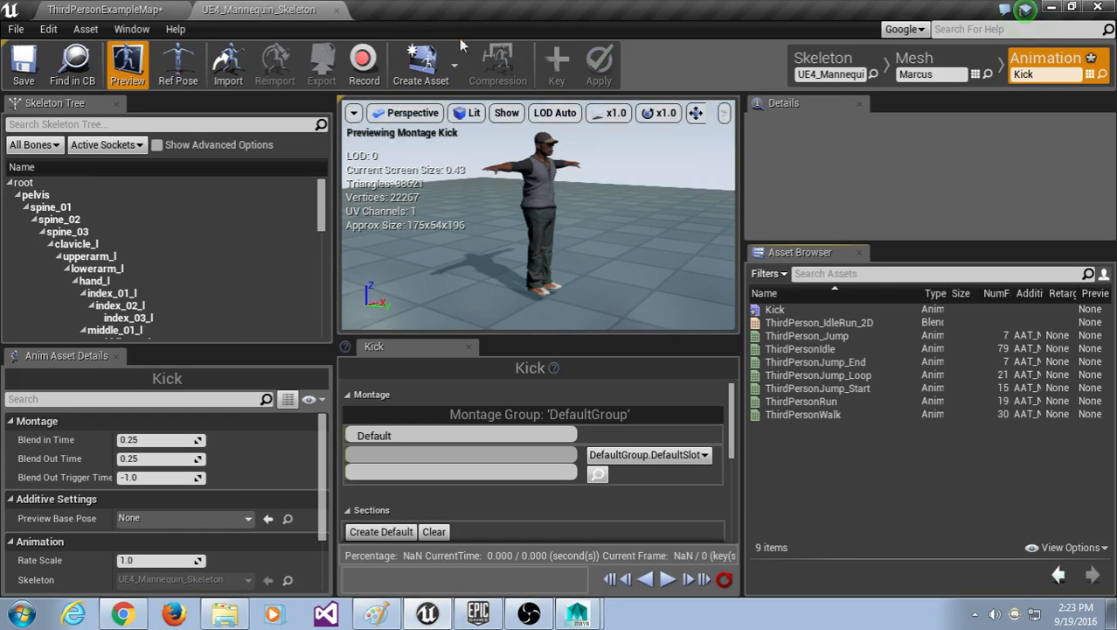
Step: Open ThirdPersonIdle and start a new animation from the current pose in the Marcus folder
double_click(805, 348)
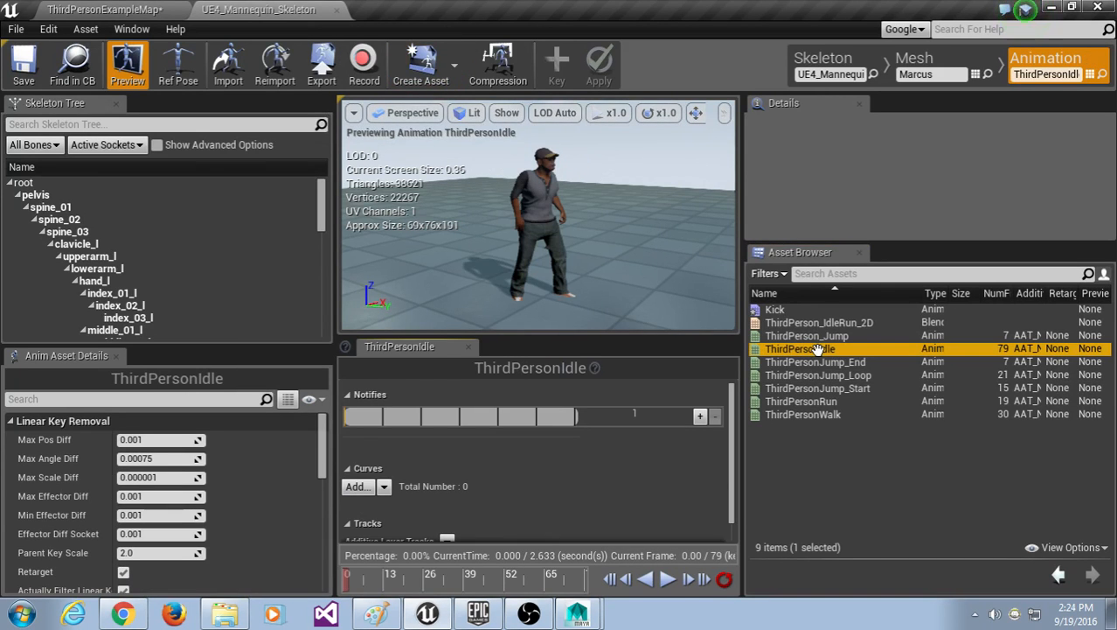
click(456, 64)
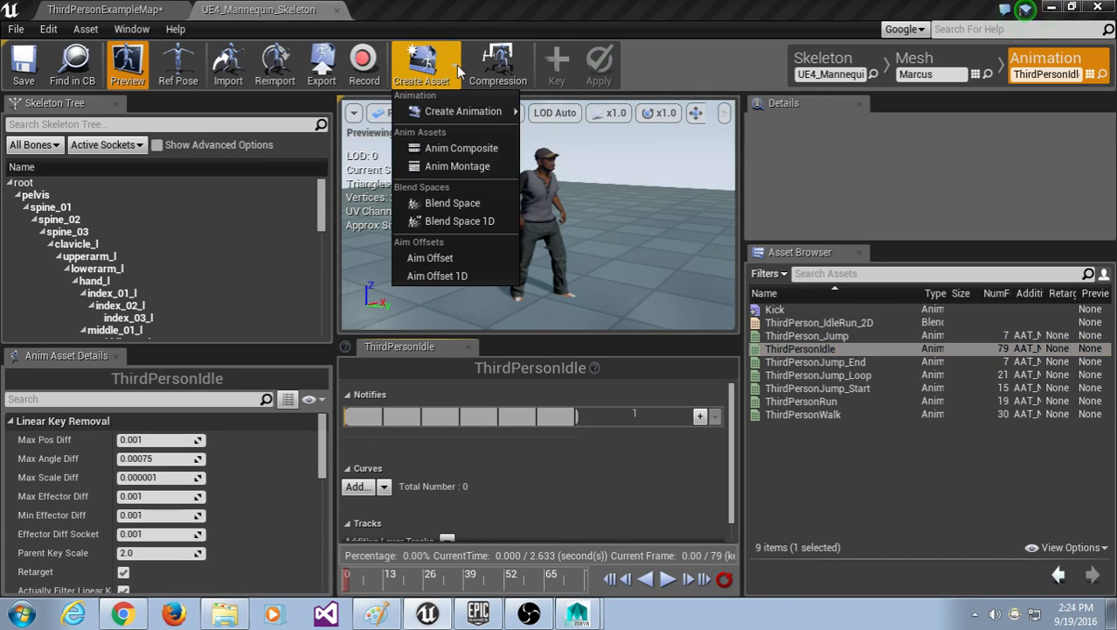
mouse_move(489, 115)
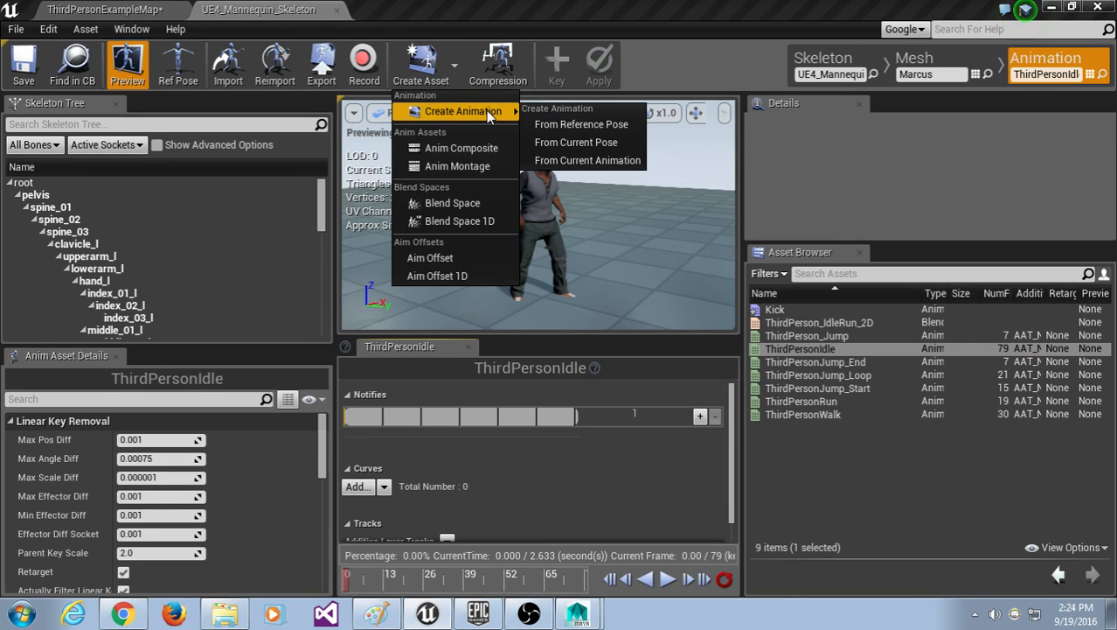
click(597, 144)
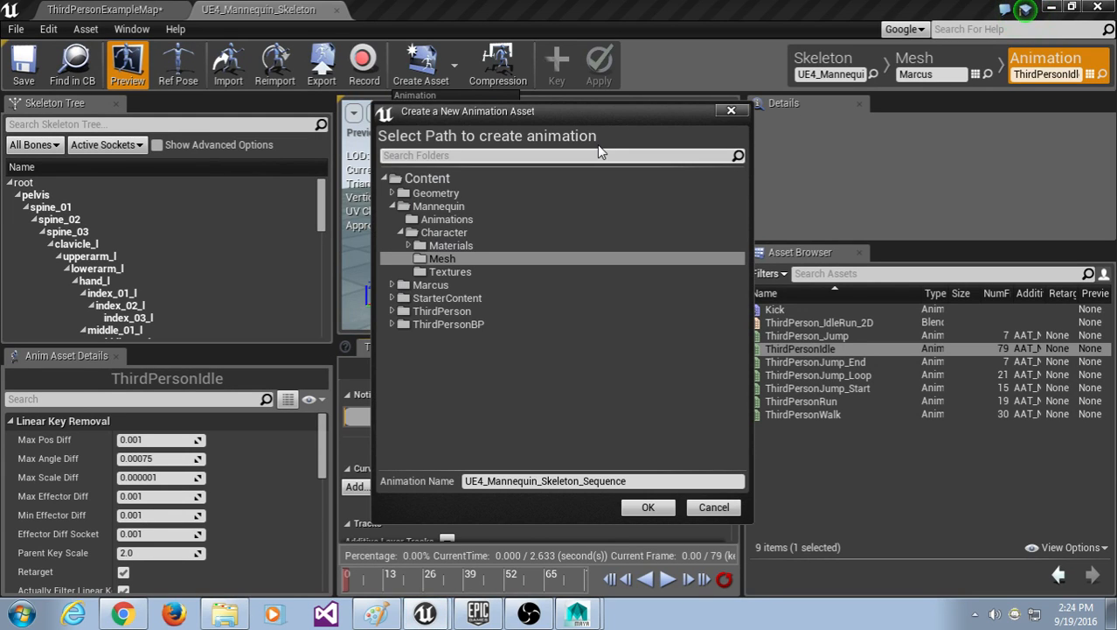
click(450, 287)
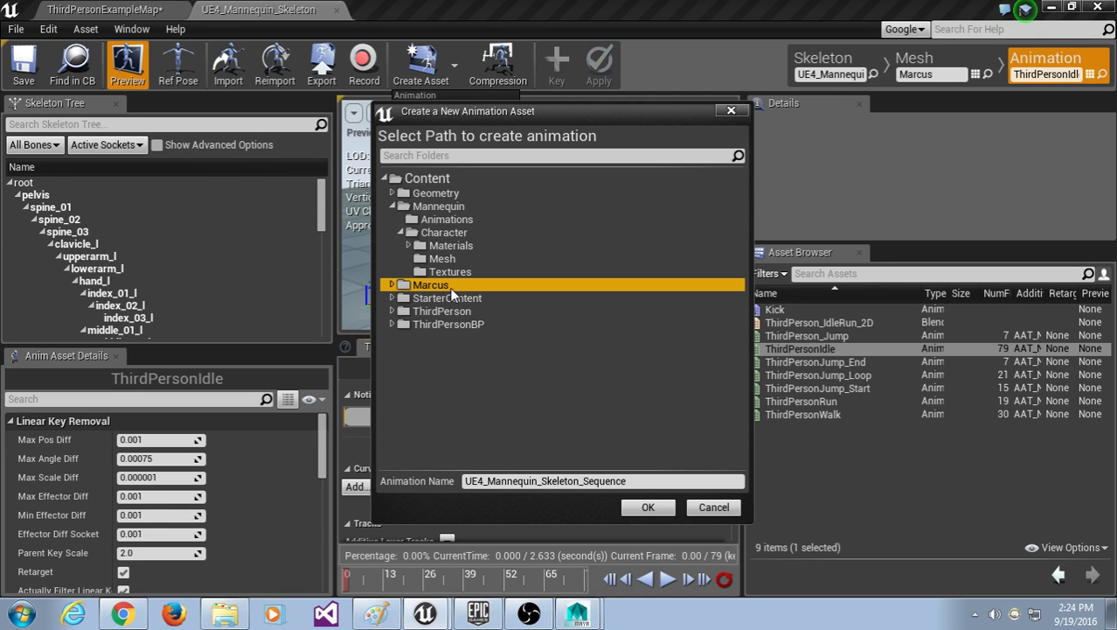
click(676, 481)
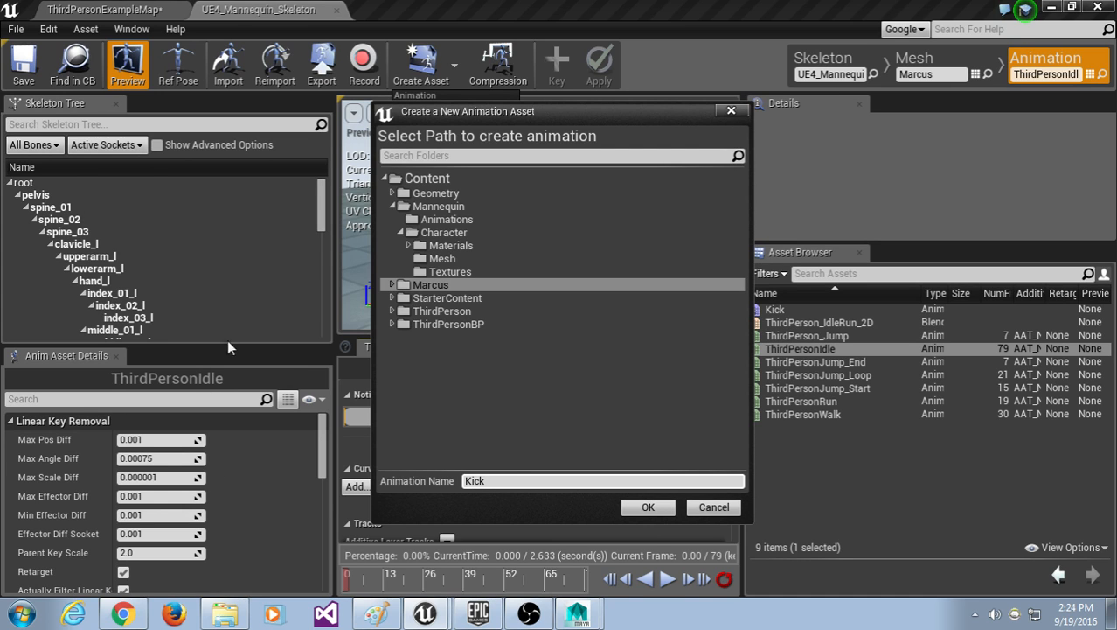
Step: Confirm the Kick name and replacement, then acknowledge the 'in use' and 'not created' notices
click(645, 513)
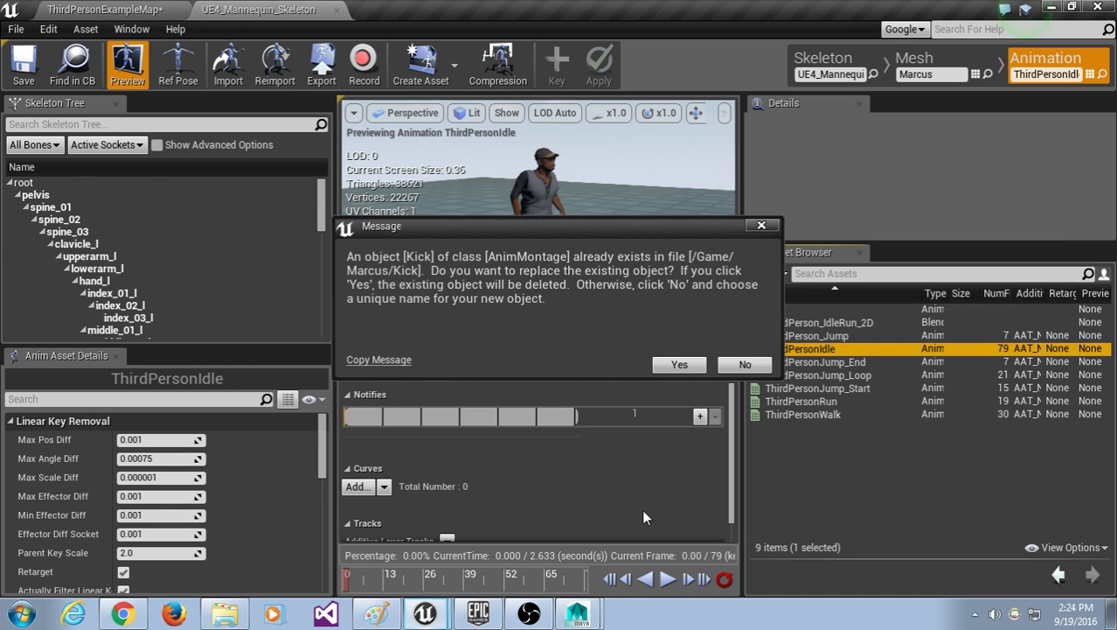
click(678, 365)
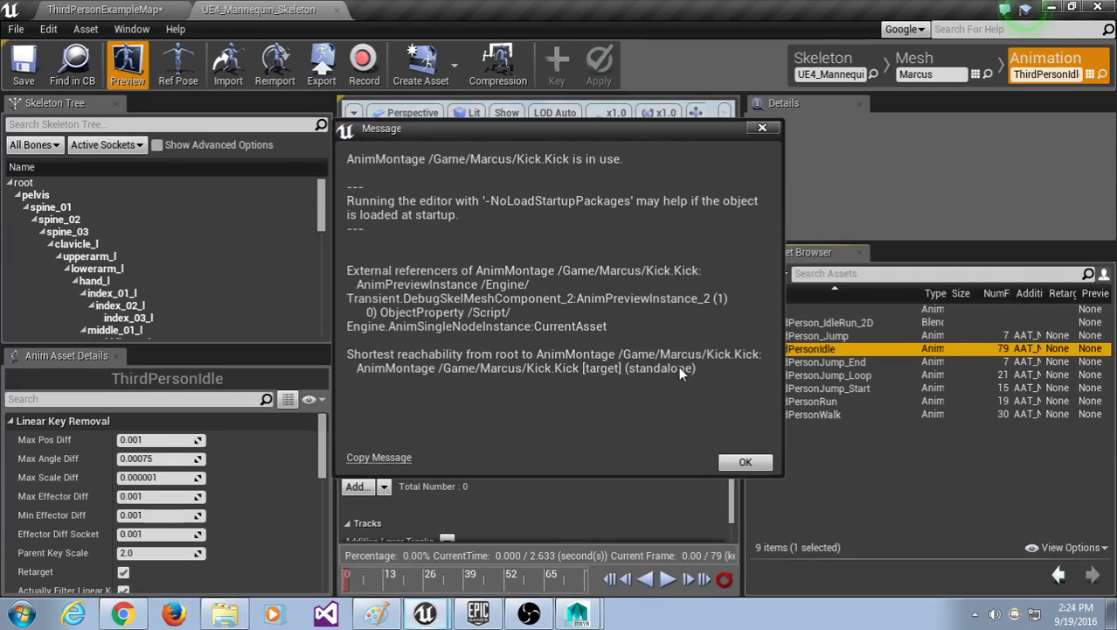
click(746, 462)
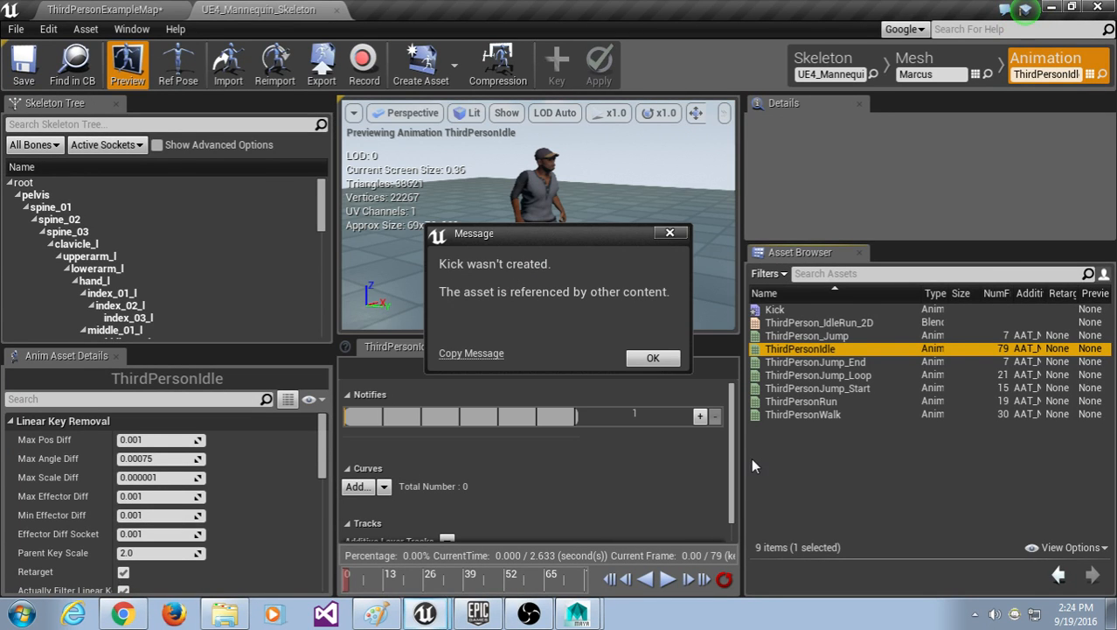
click(653, 359)
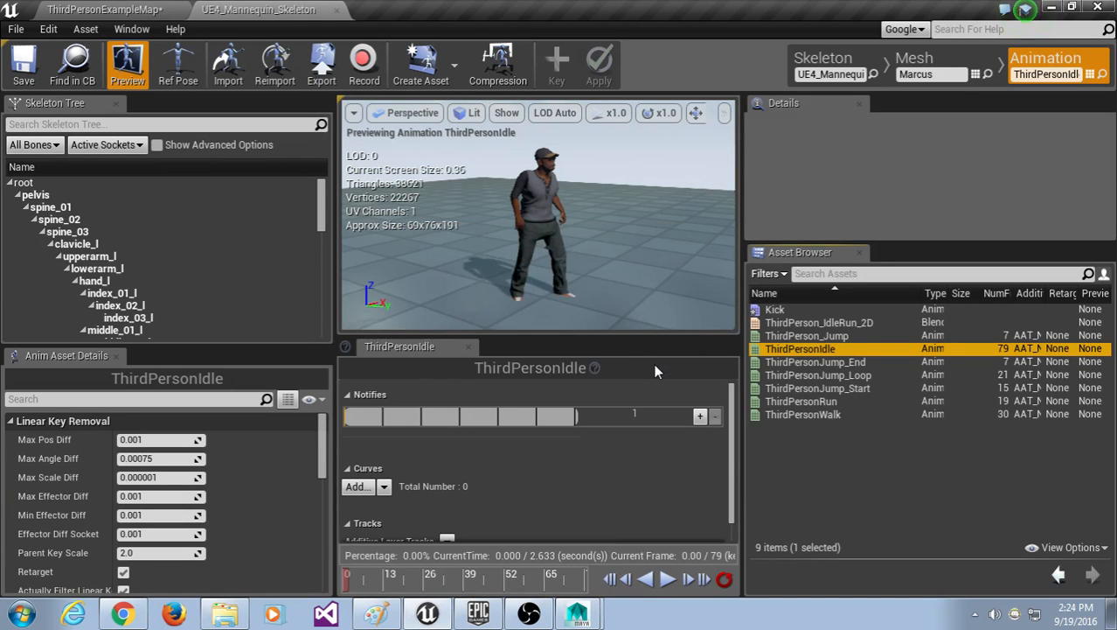
Step: Create an animation from the current pose named KickAnim in the Marcus folder
click(456, 60)
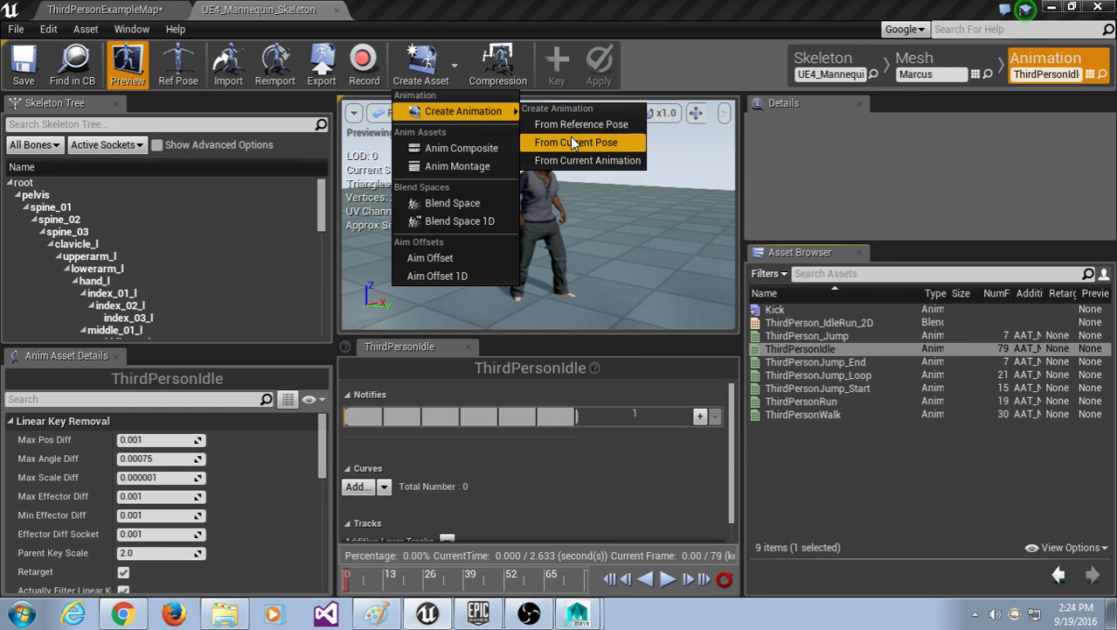
click(574, 143)
click(442, 285)
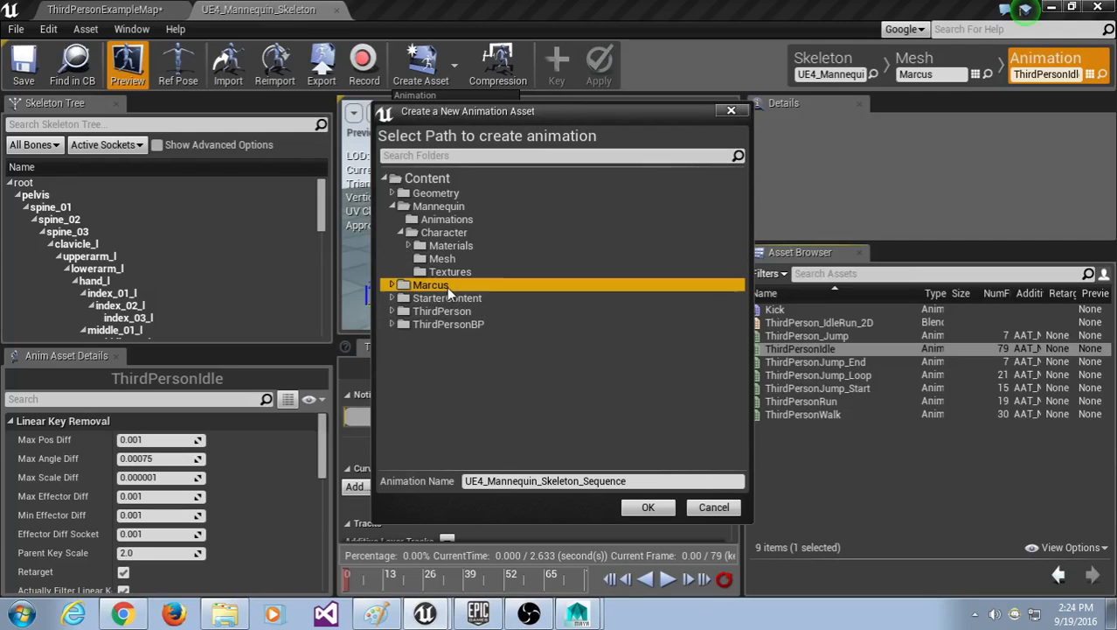
click(686, 480)
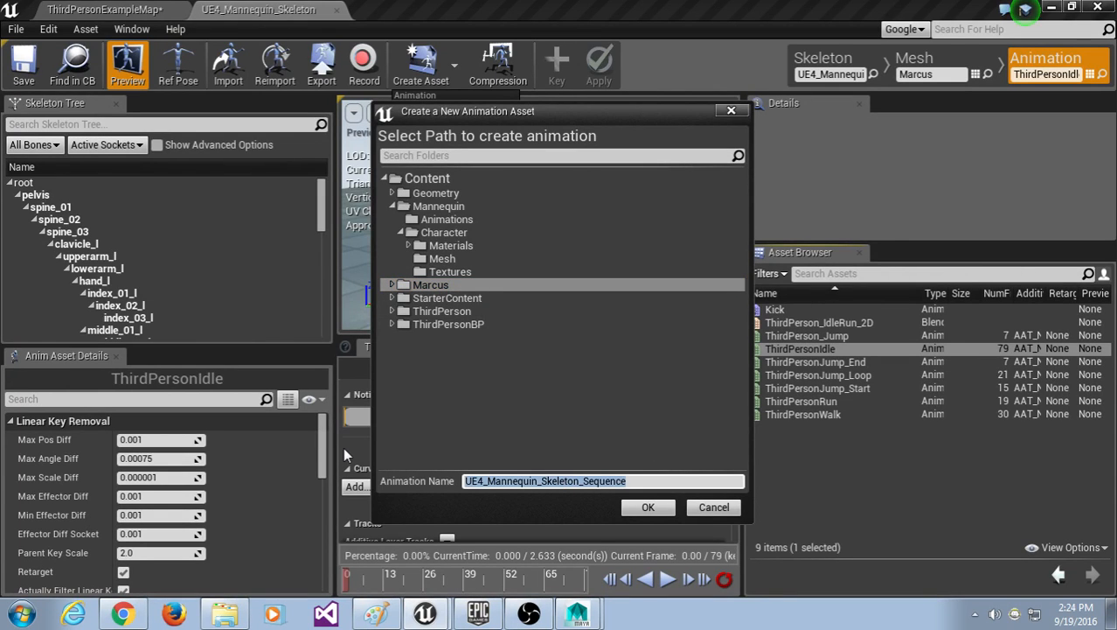
text(Kicken)
key(BackSpace)
key(BackSpace)
text(Anim)
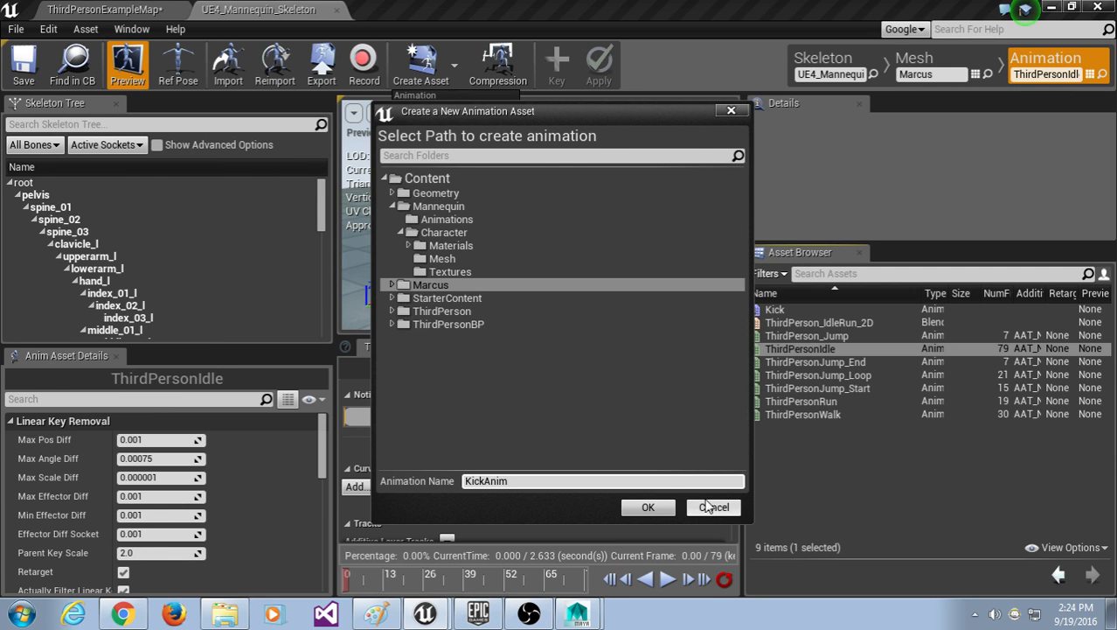
click(662, 508)
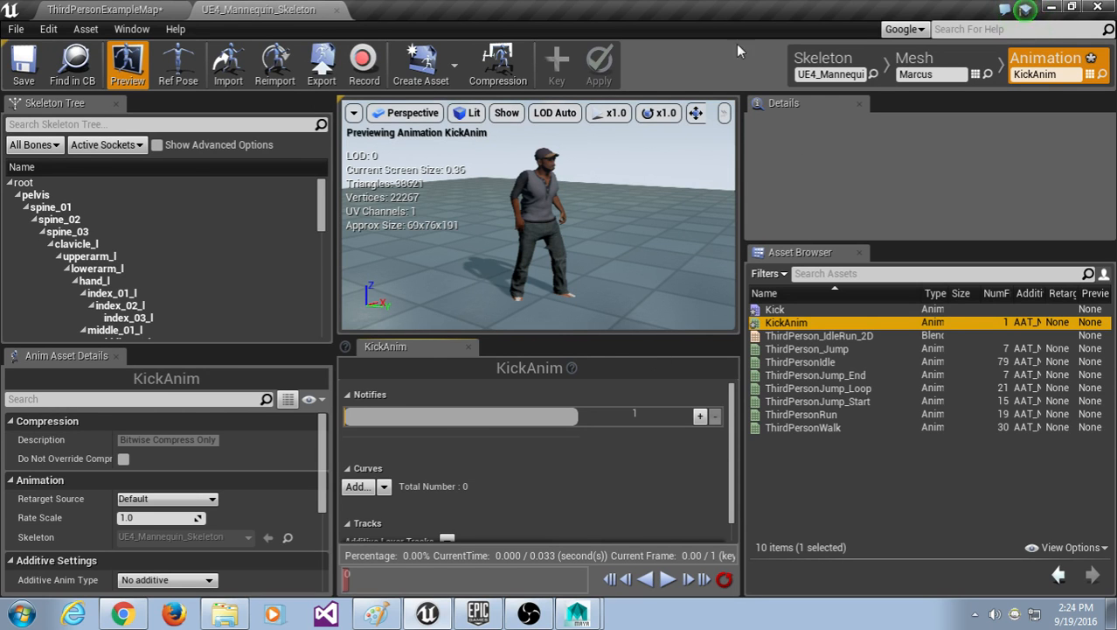
Step: Reopen ThirdPersonIdle, close the create-asset menu unused, and select KickAnim
click(819, 362)
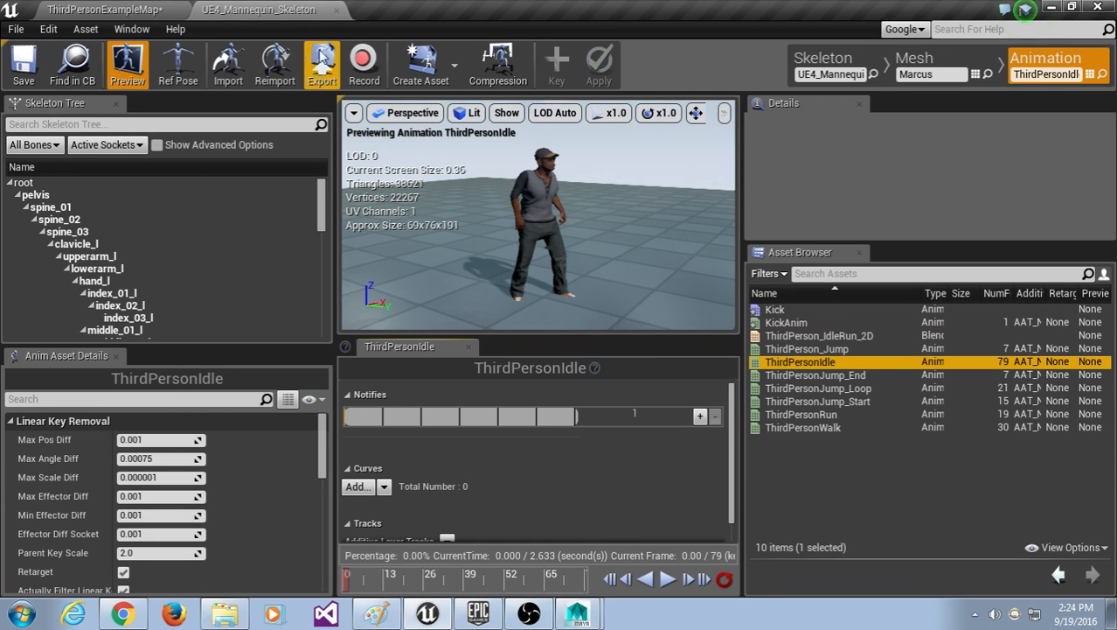
click(456, 67)
mouse_move(460, 111)
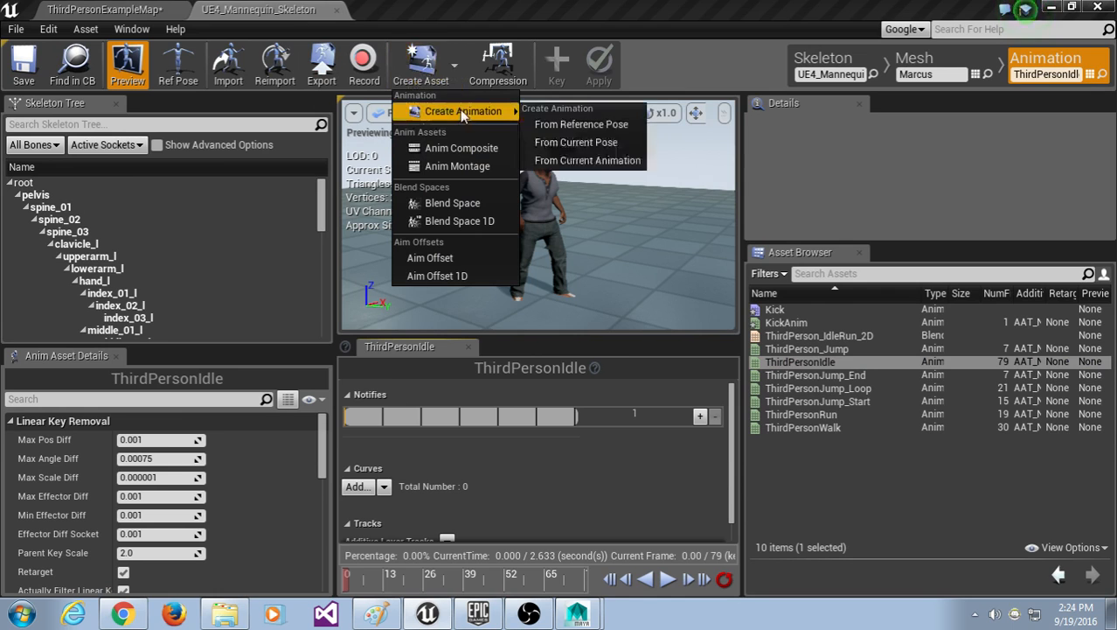
click(596, 145)
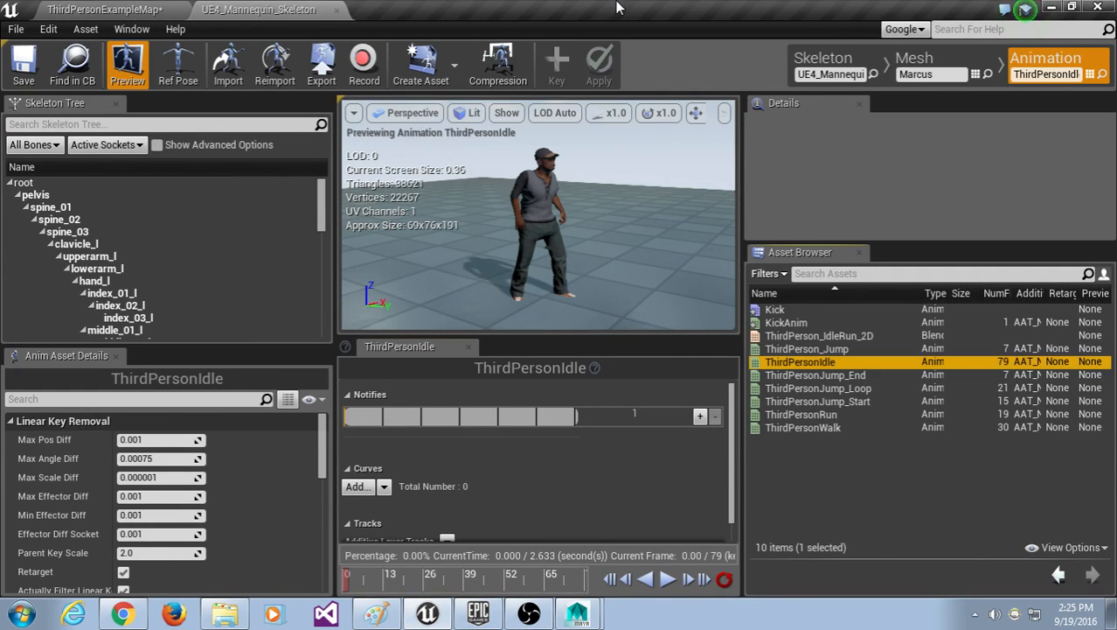
click(810, 323)
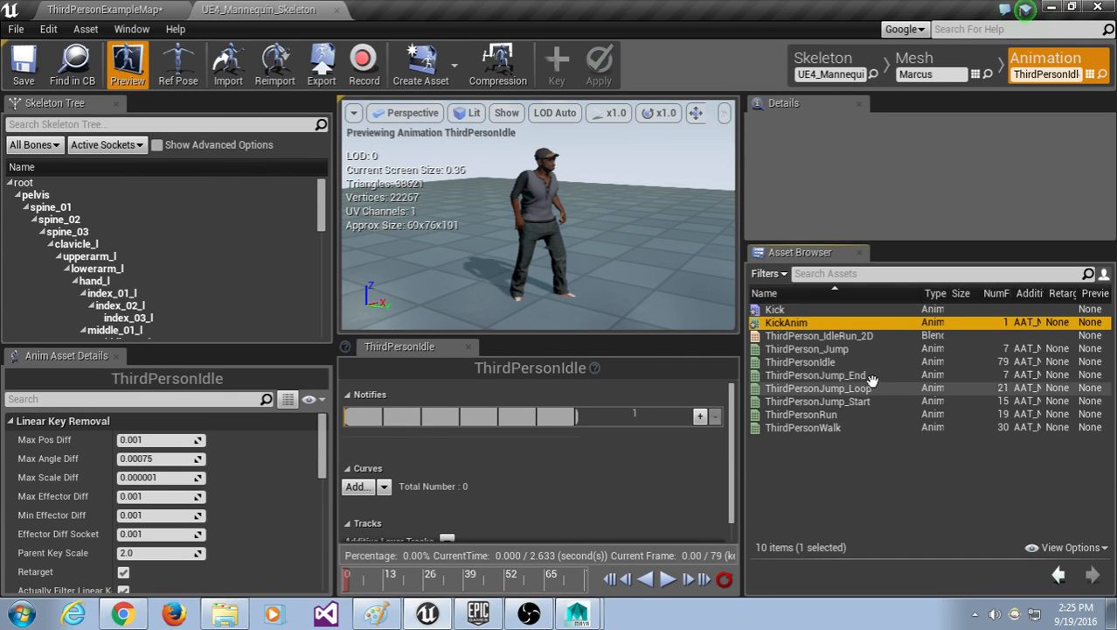
Step: Reimport KickAnim from Desktop\KickExport.fbx and open it in the editor
right_click(802, 323)
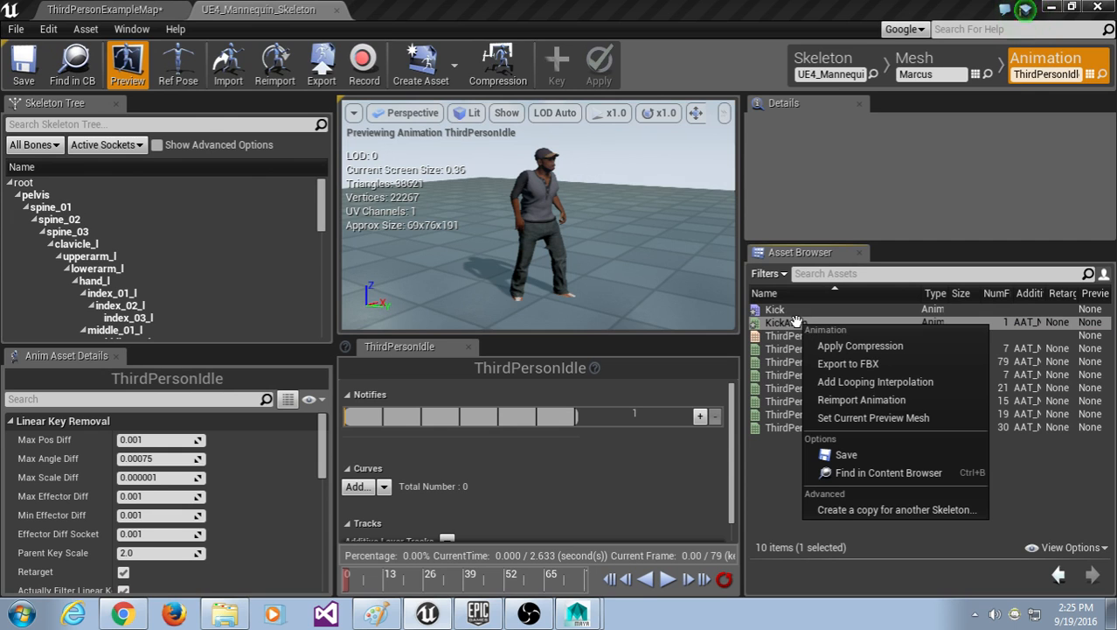
click(866, 400)
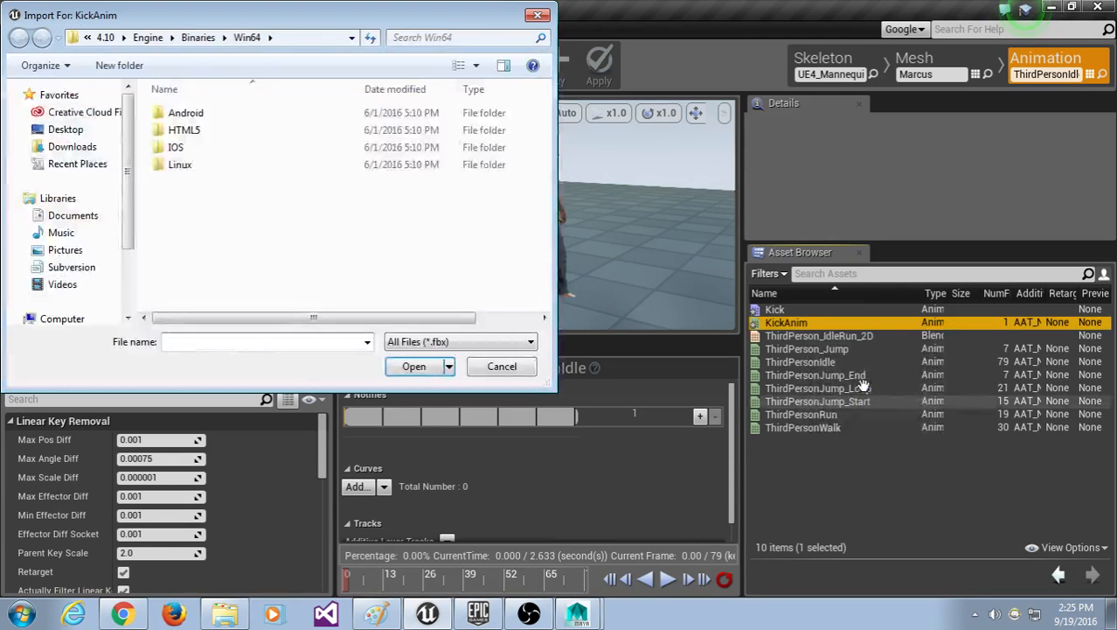
click(61, 129)
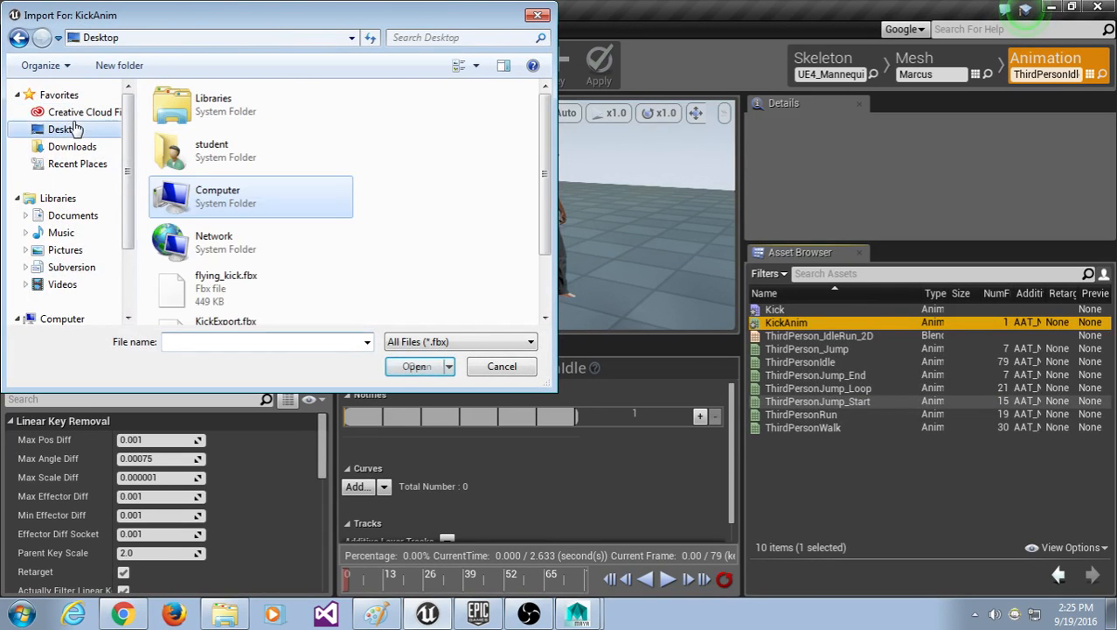
scroll(249, 234, down, 2)
click(267, 252)
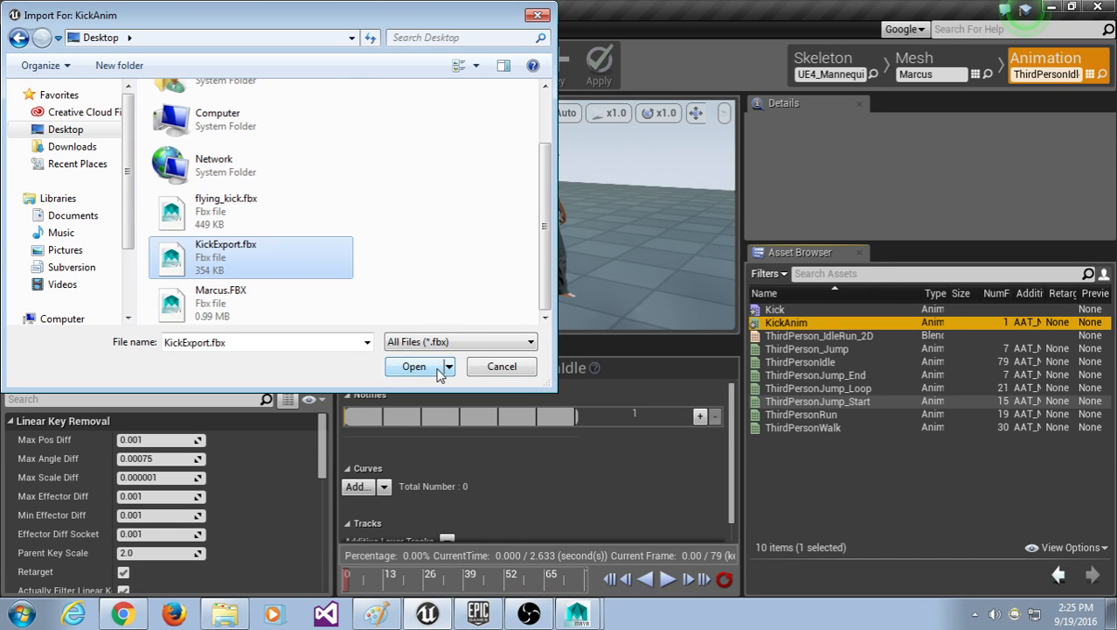
click(439, 368)
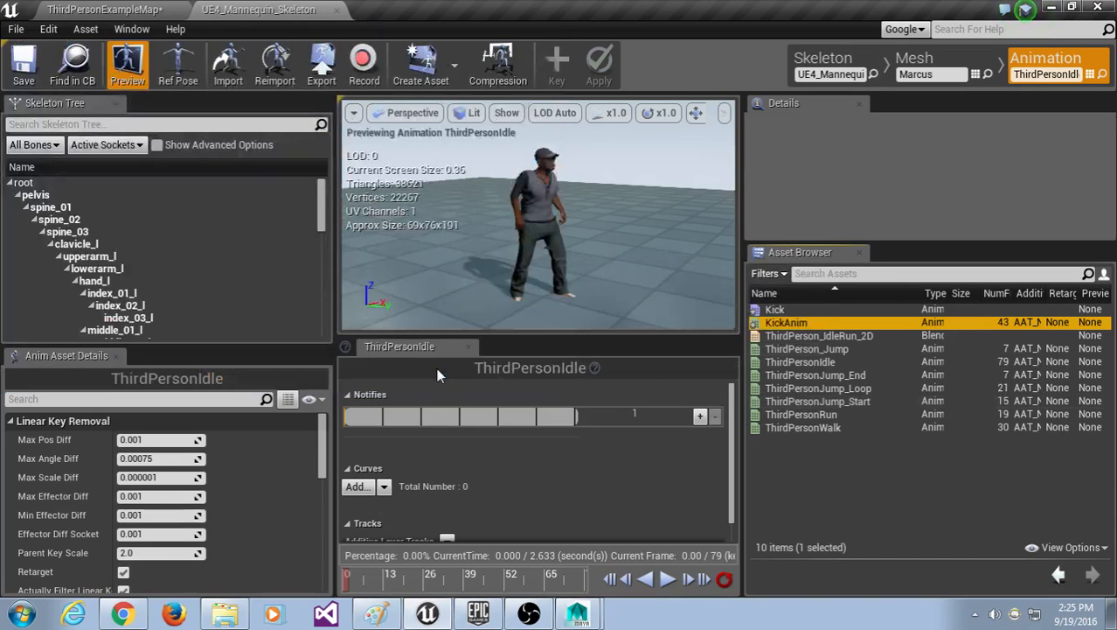
drag(743, 262, 749, 263)
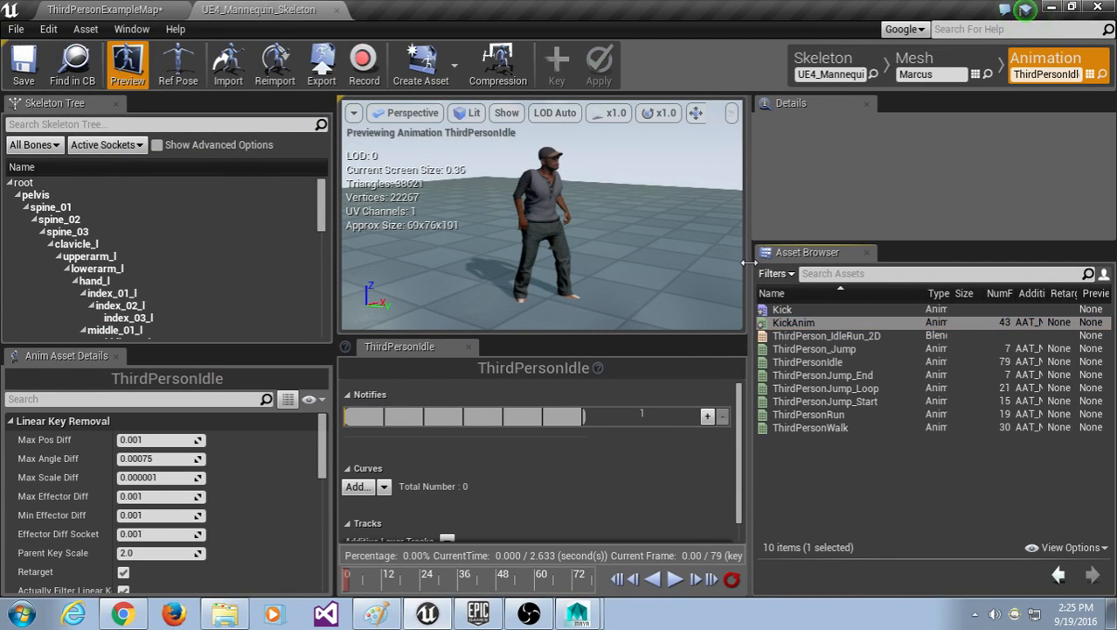
click(812, 325)
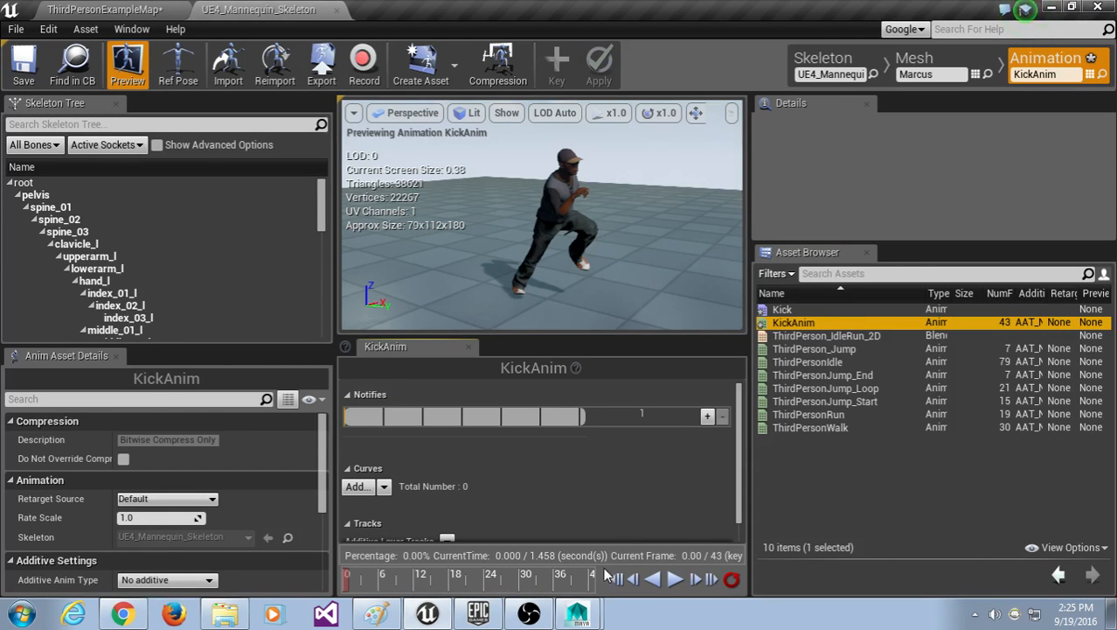
Step: Play KickAnim and turn on the Bones display in the preview viewport
click(674, 580)
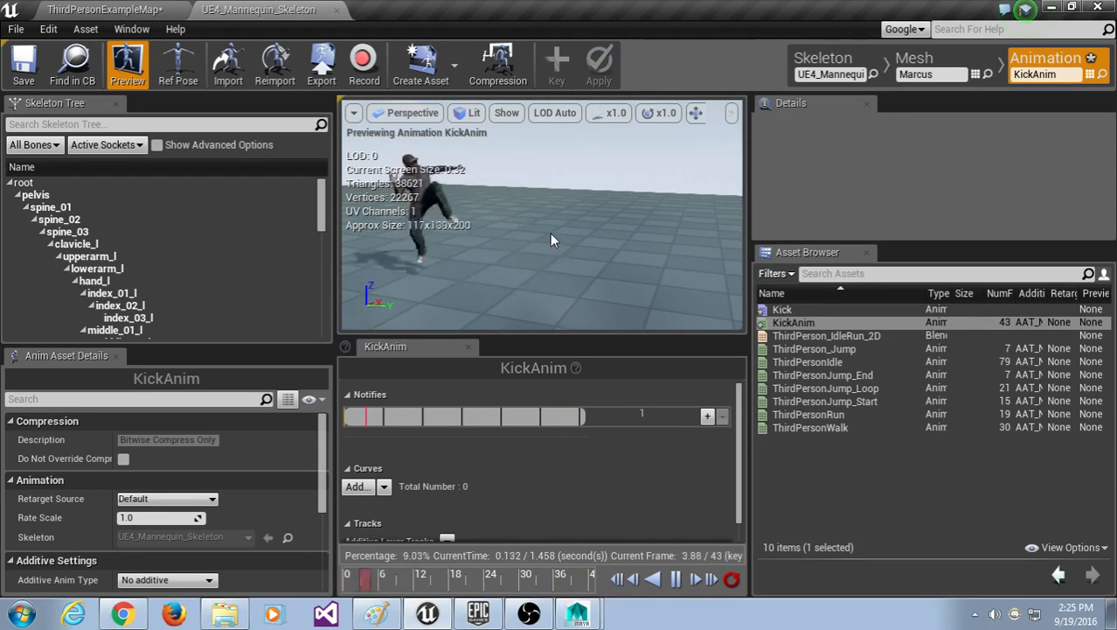
click(507, 114)
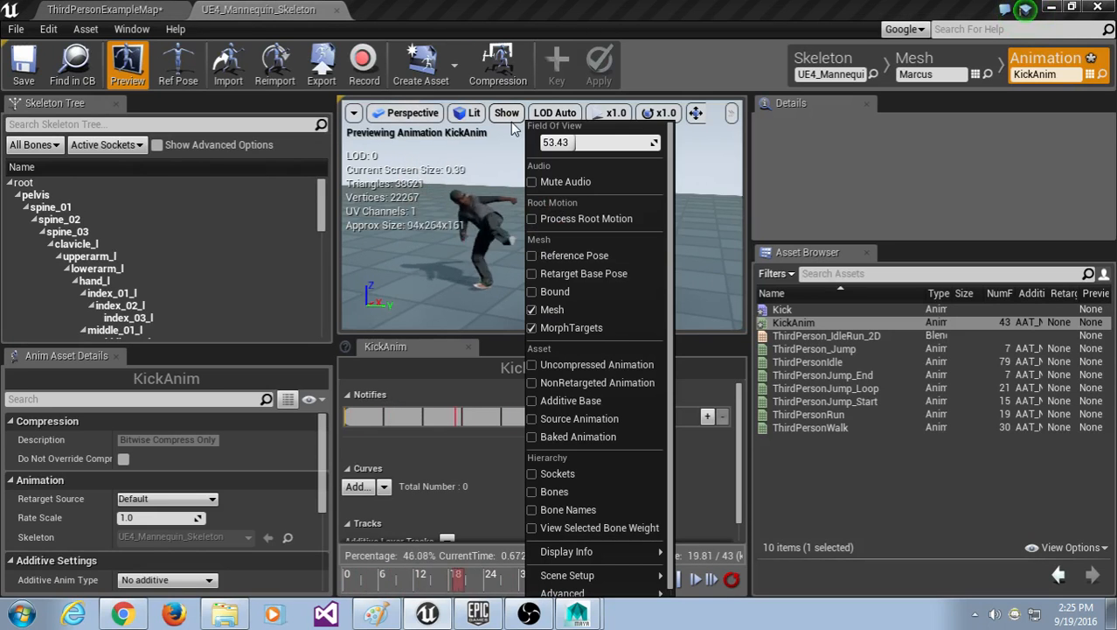
click(574, 484)
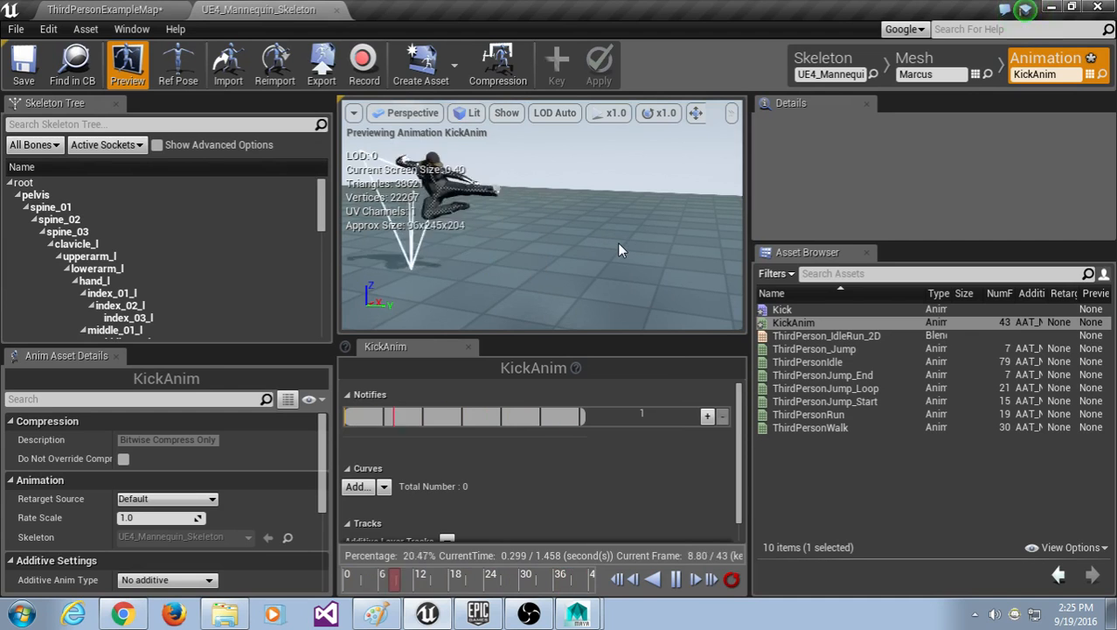
click(927, 521)
Step: Select the Kick montage, then reselect KickAnim, dismissing the create-asset menu twice
click(844, 309)
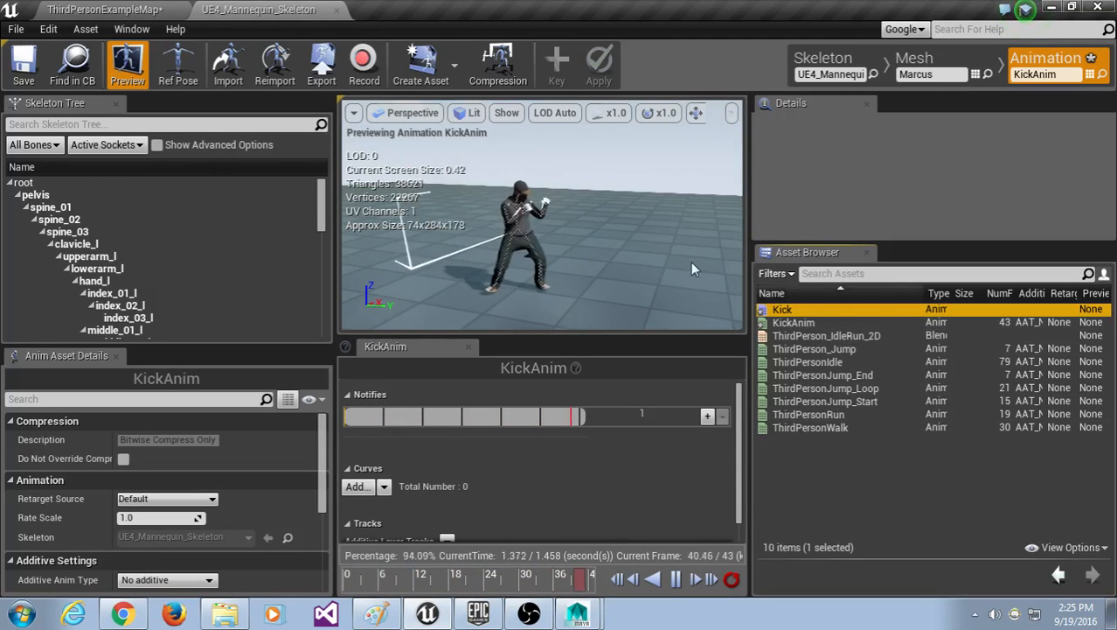
click(426, 60)
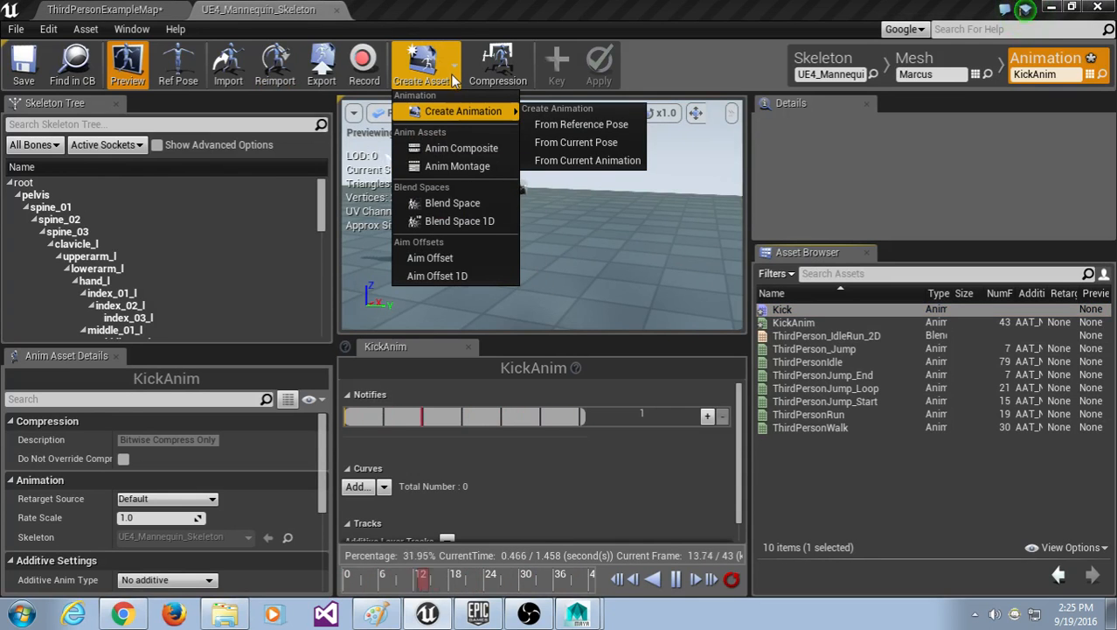
click(463, 167)
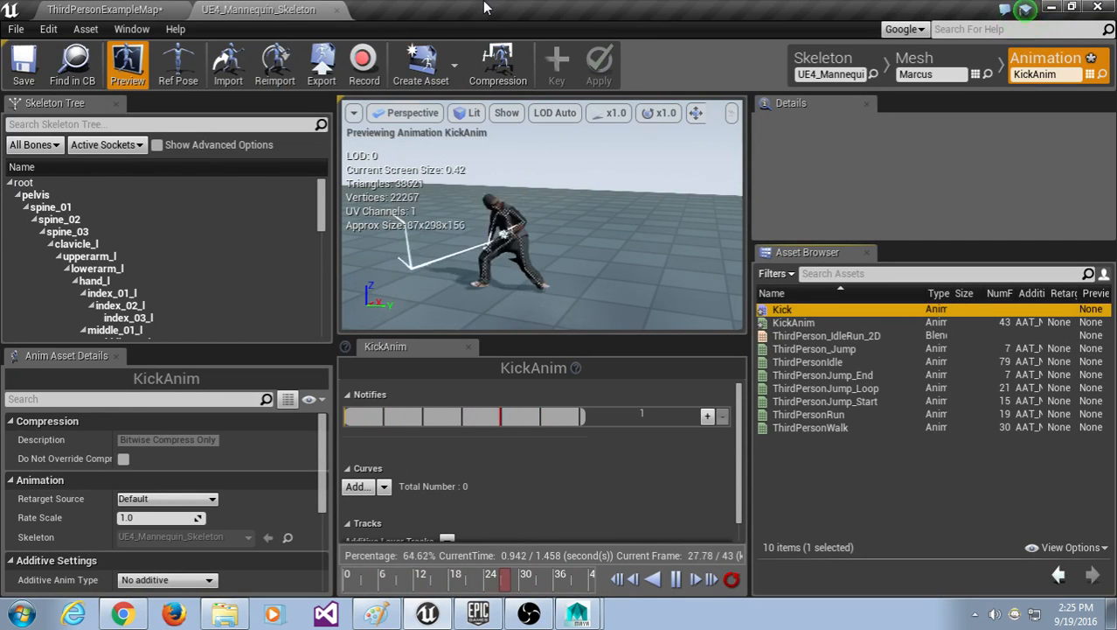
click(797, 323)
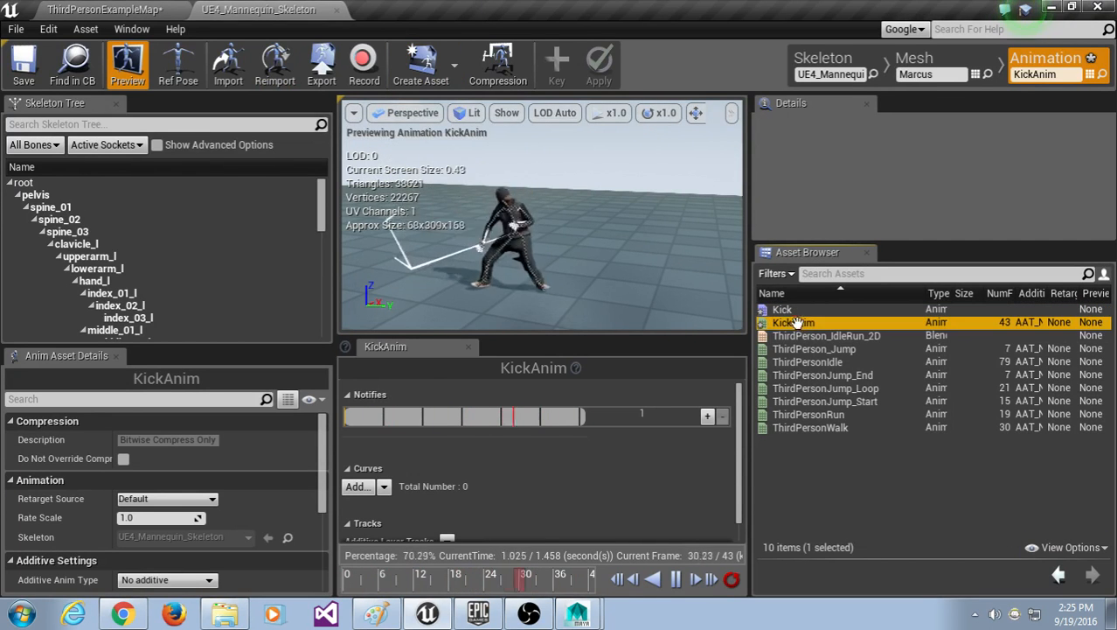
click(456, 68)
mouse_move(452, 112)
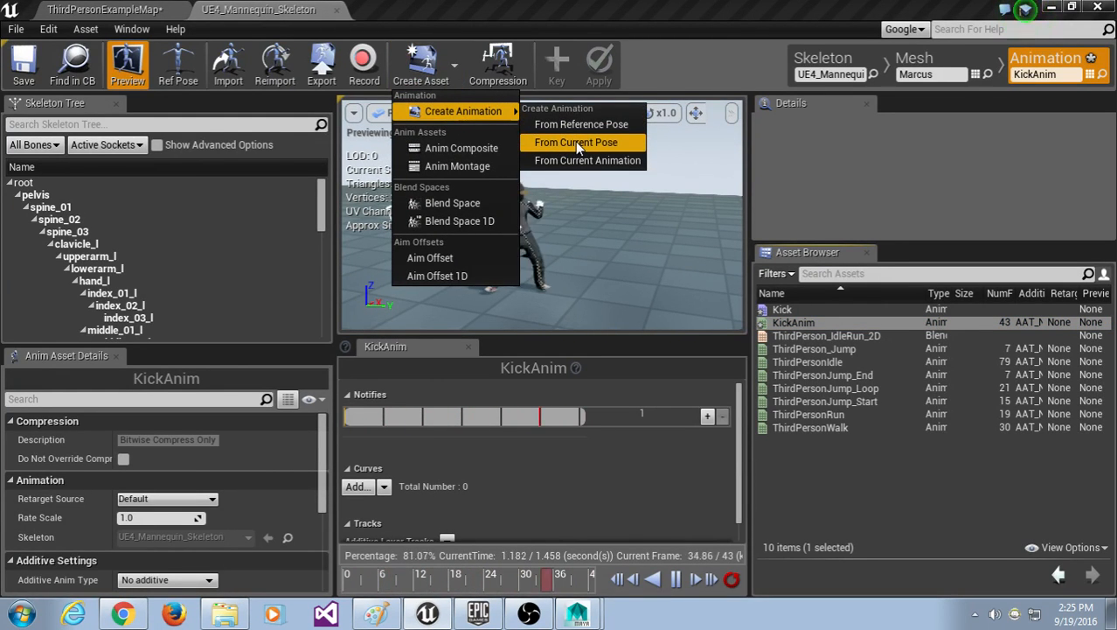
click(803, 322)
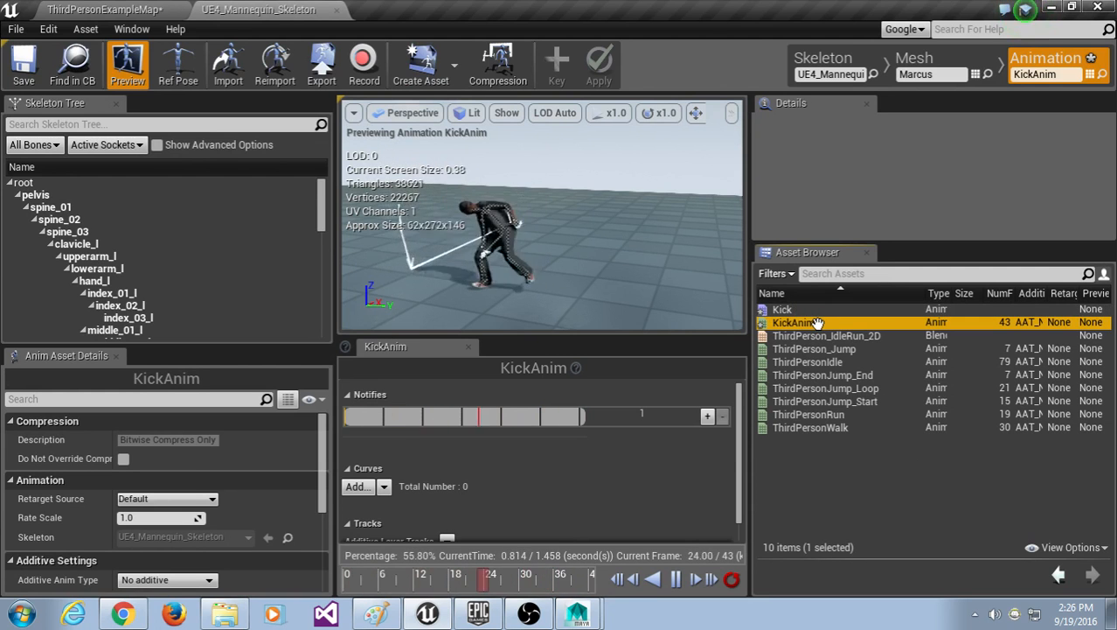
Step: Reimport KickAnim from its Asset Browser context menu
right_click(818, 323)
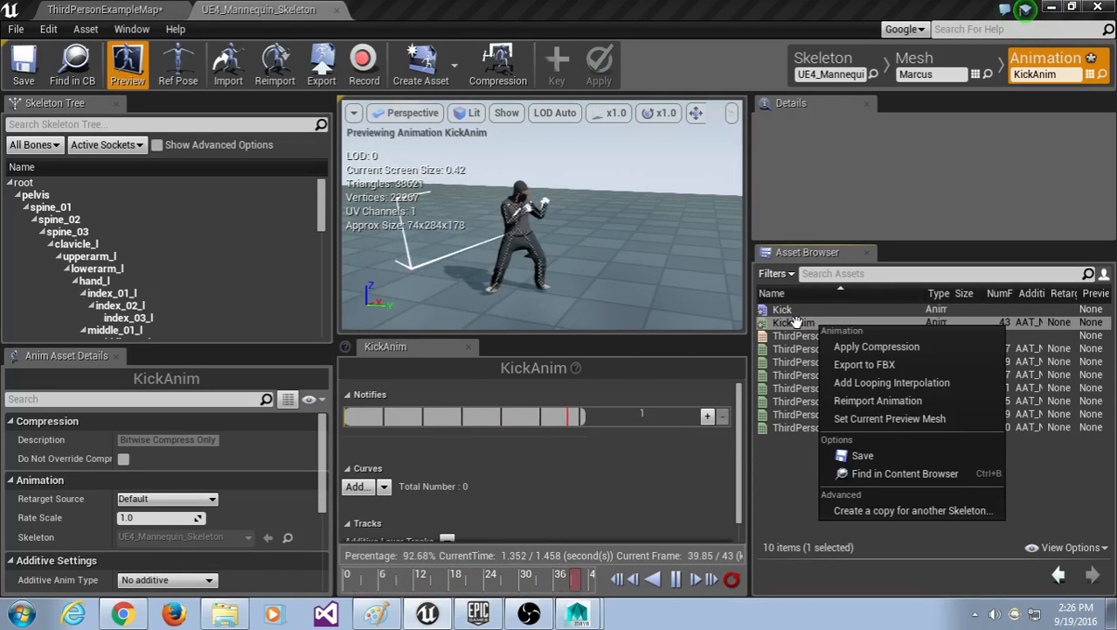
right_click(798, 323)
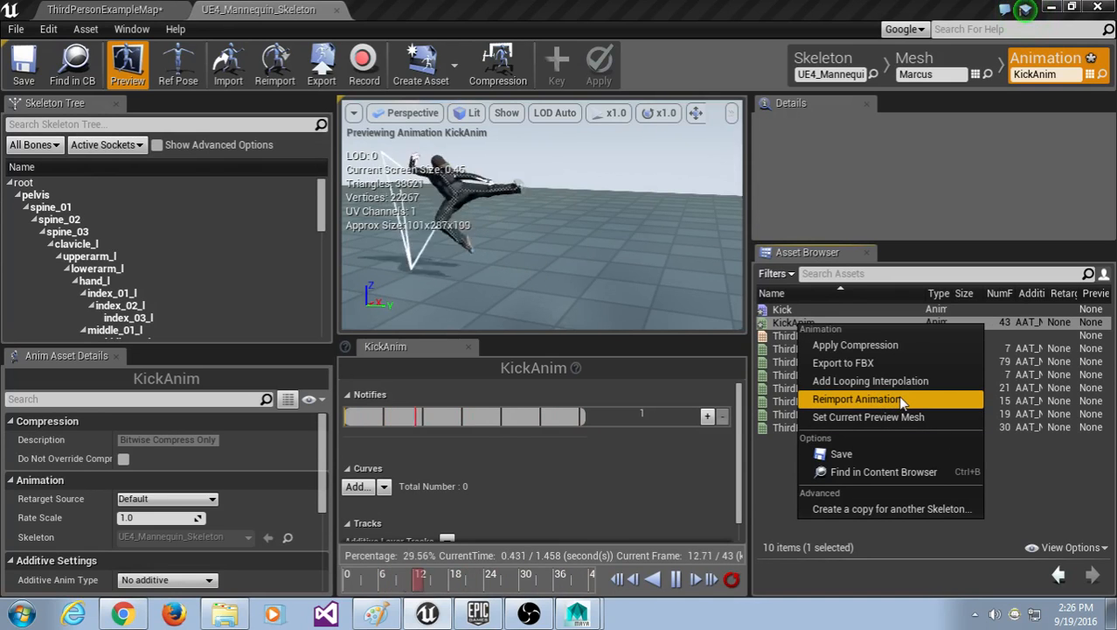
click(1020, 487)
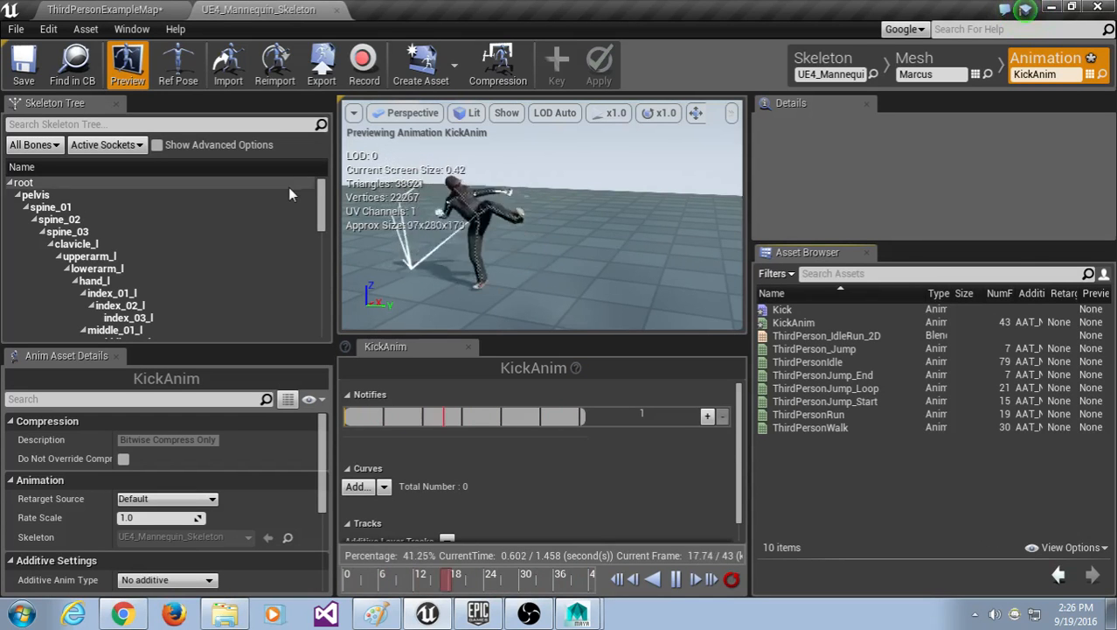
Step: Widen the preview and left-hand panels, check the display options, and reselect KickAnim
drag(334, 221, 281, 221)
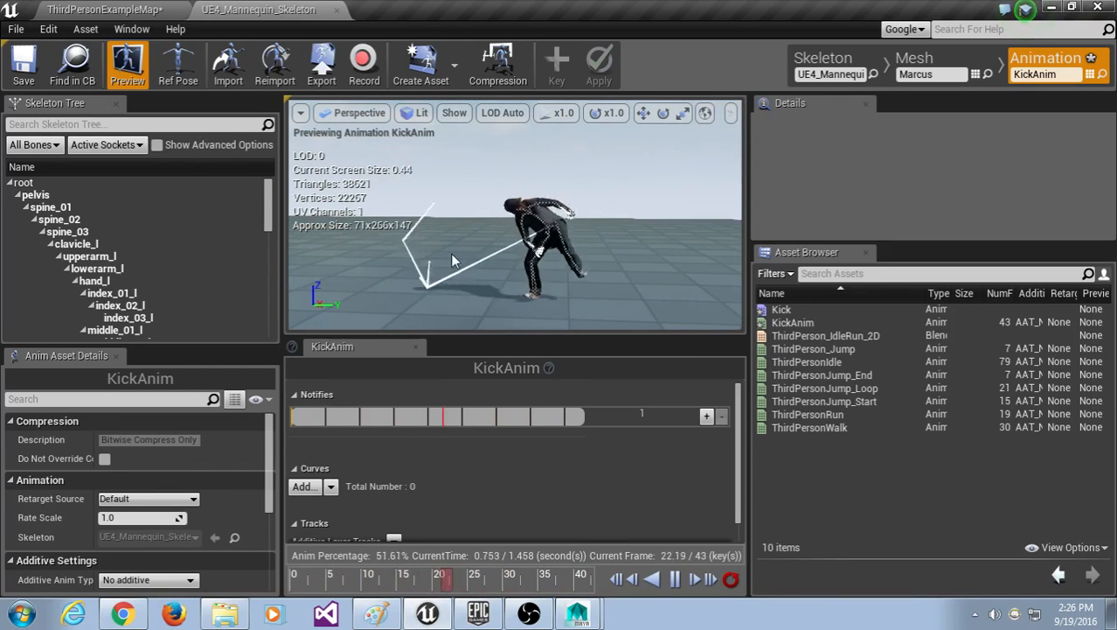
click(453, 115)
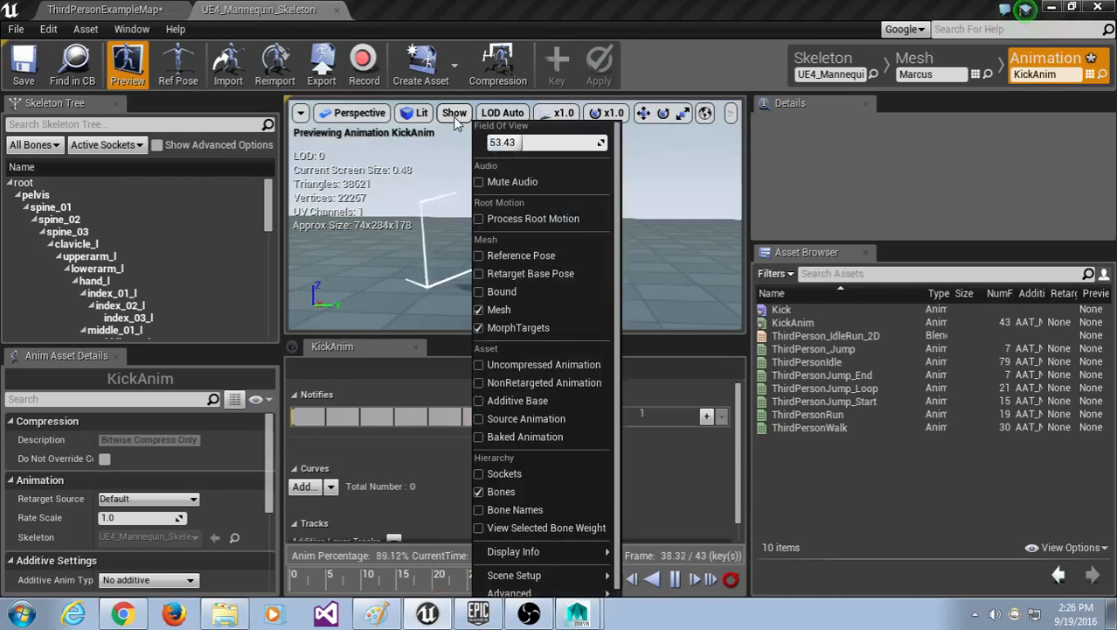
click(554, 480)
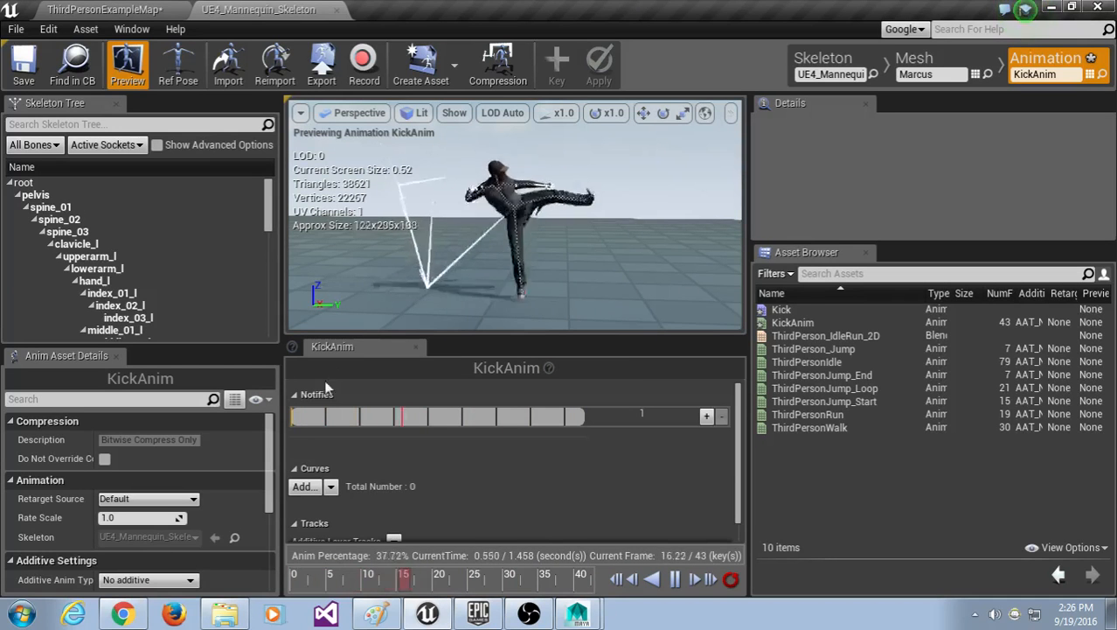
drag(281, 459, 401, 458)
click(793, 321)
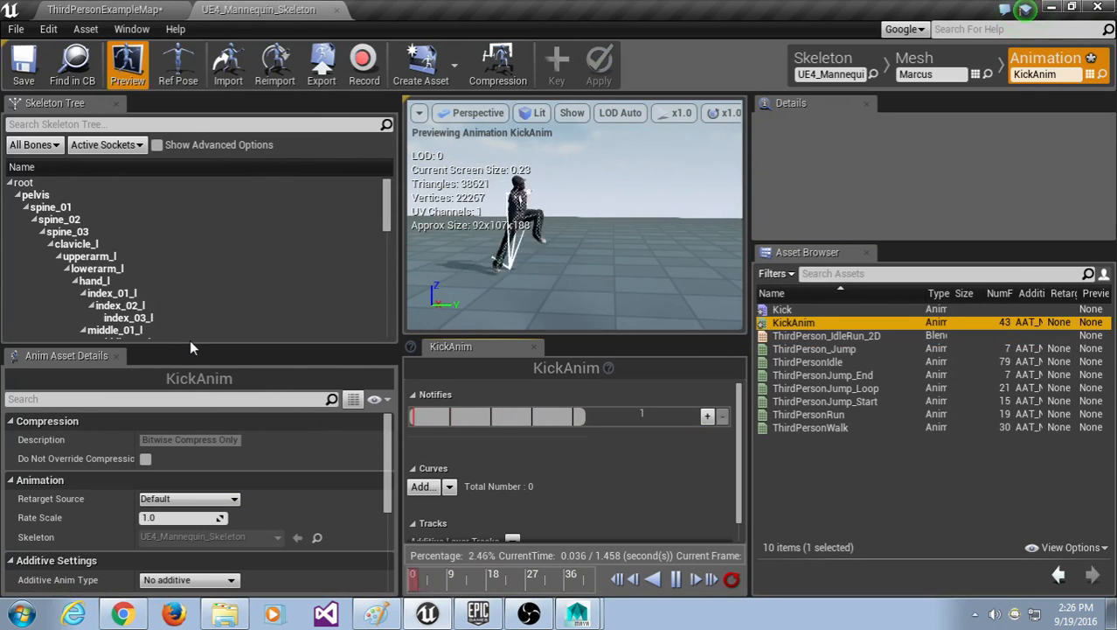
Step: Check Enable Root Motion for KickAnim, keep Root Lock at Ref Pose, and show the Paint notes
drag(192, 347, 193, 232)
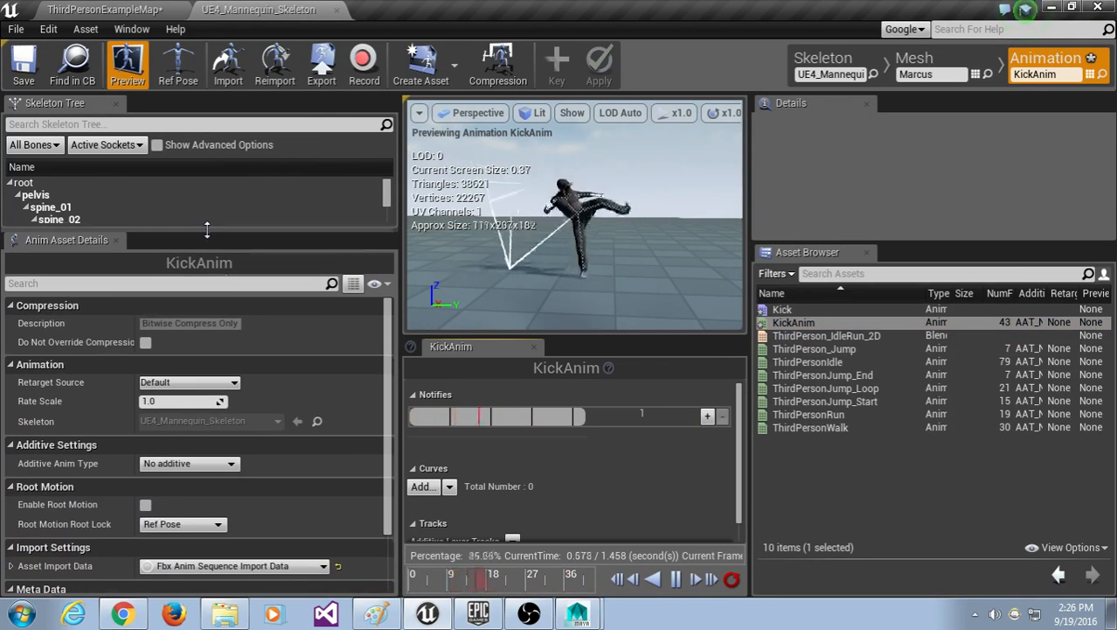
click(829, 323)
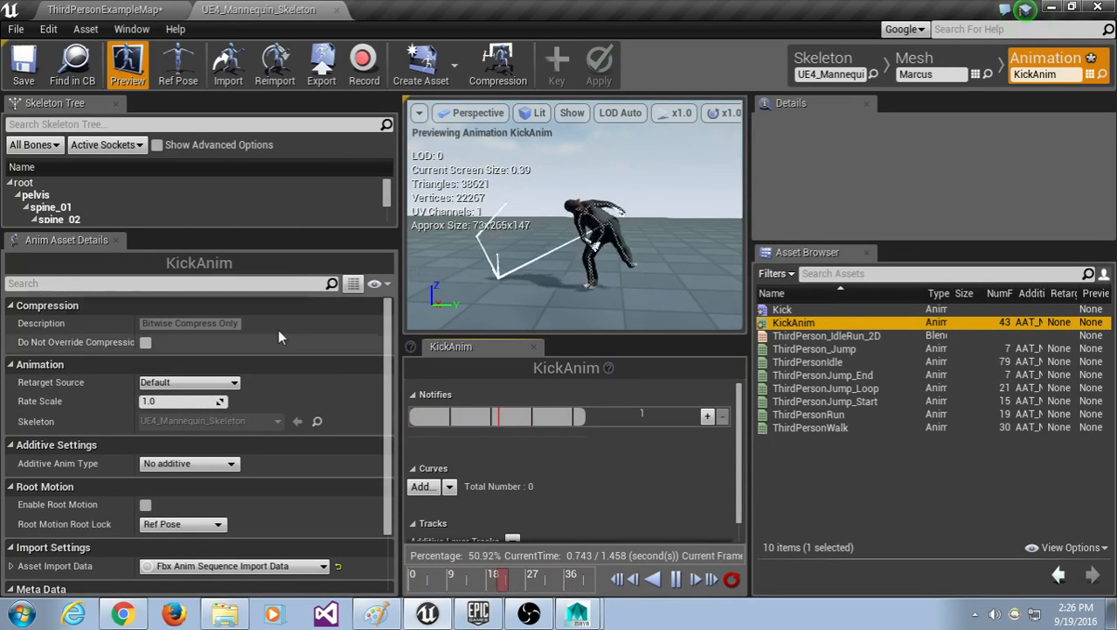
scroll(268, 305, down, 2)
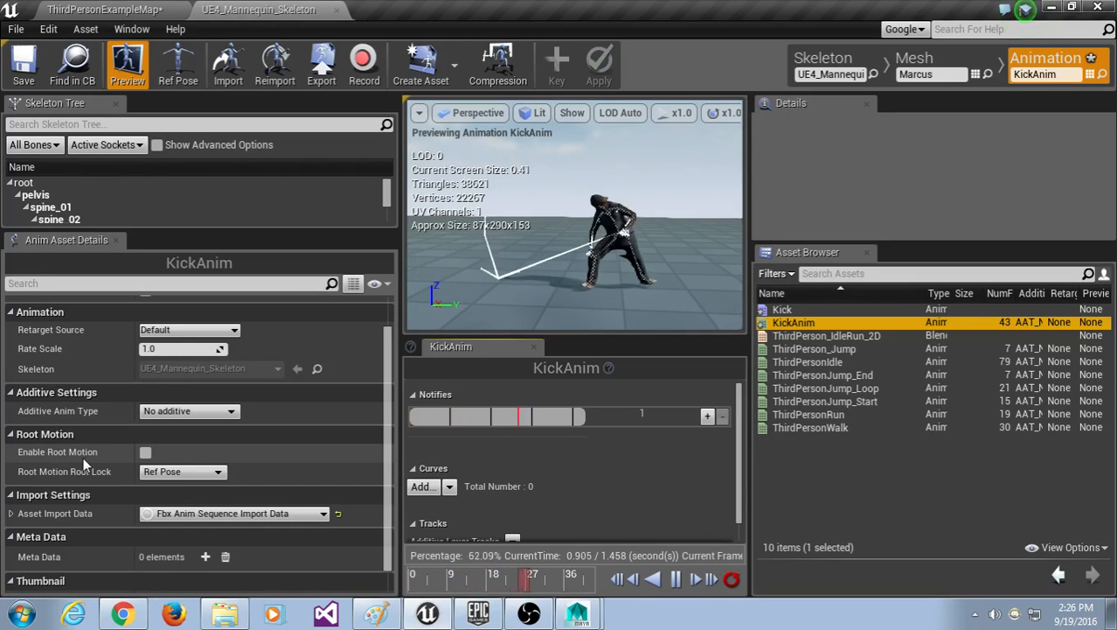
click(145, 452)
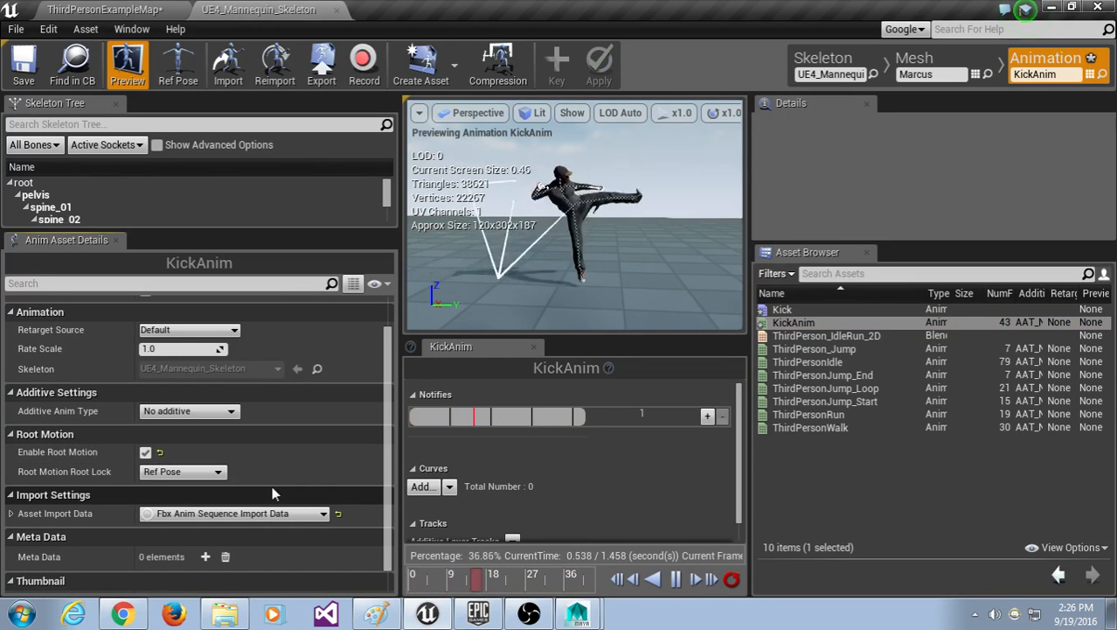
click(202, 472)
click(264, 450)
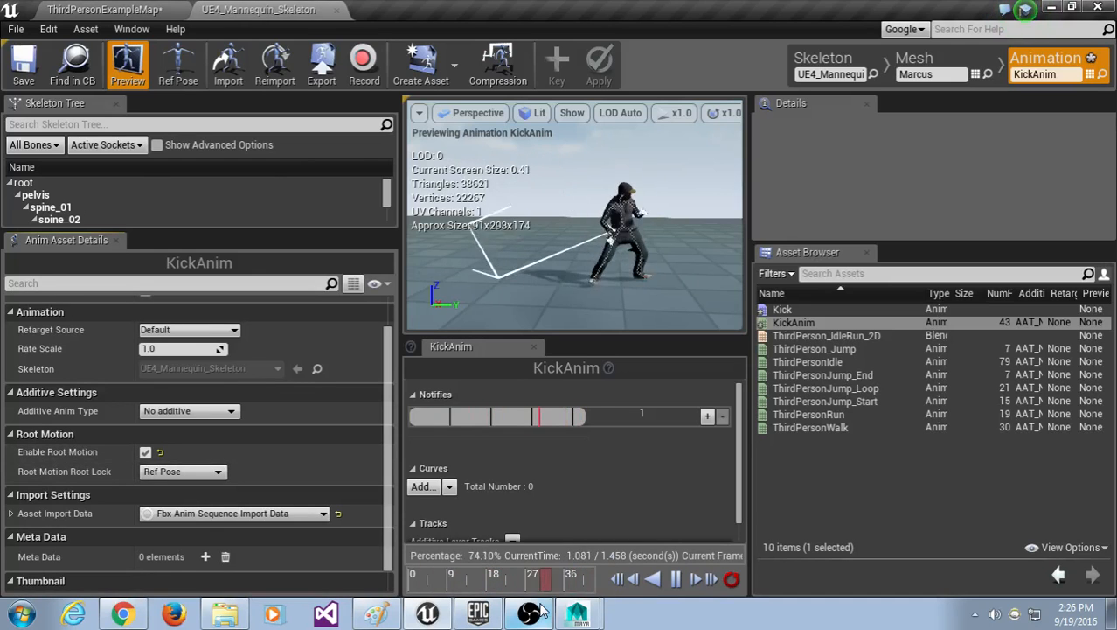
click(375, 616)
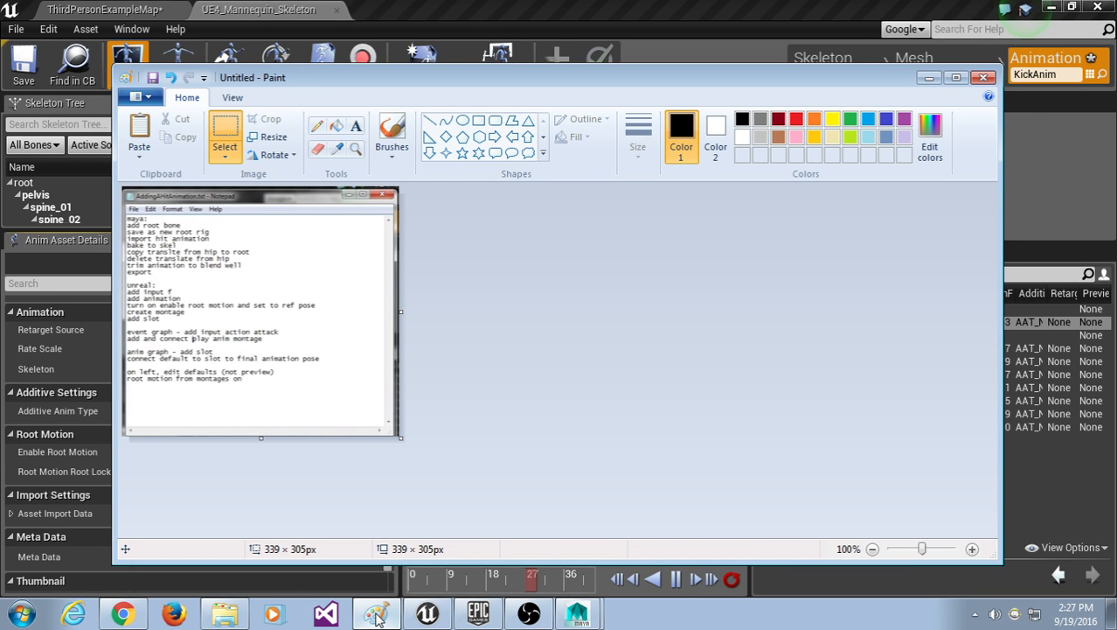
Step: Hide Paint and try Root Lock Anim First Frame and Zero before returning to Ref Pose
click(375, 616)
click(184, 472)
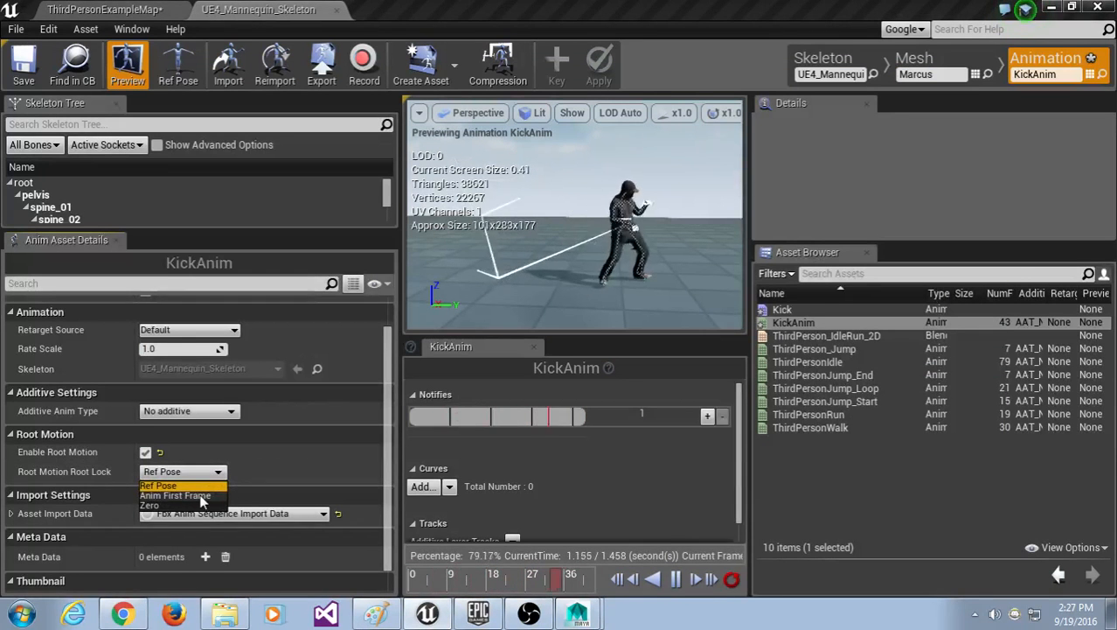
click(199, 496)
click(184, 471)
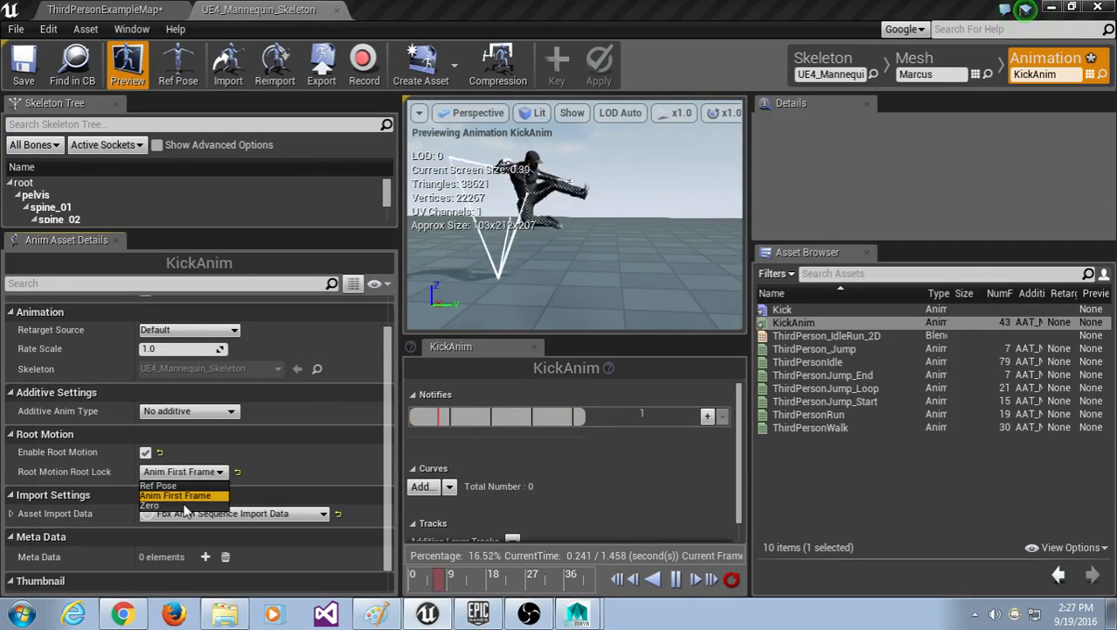
click(151, 506)
click(183, 471)
click(187, 484)
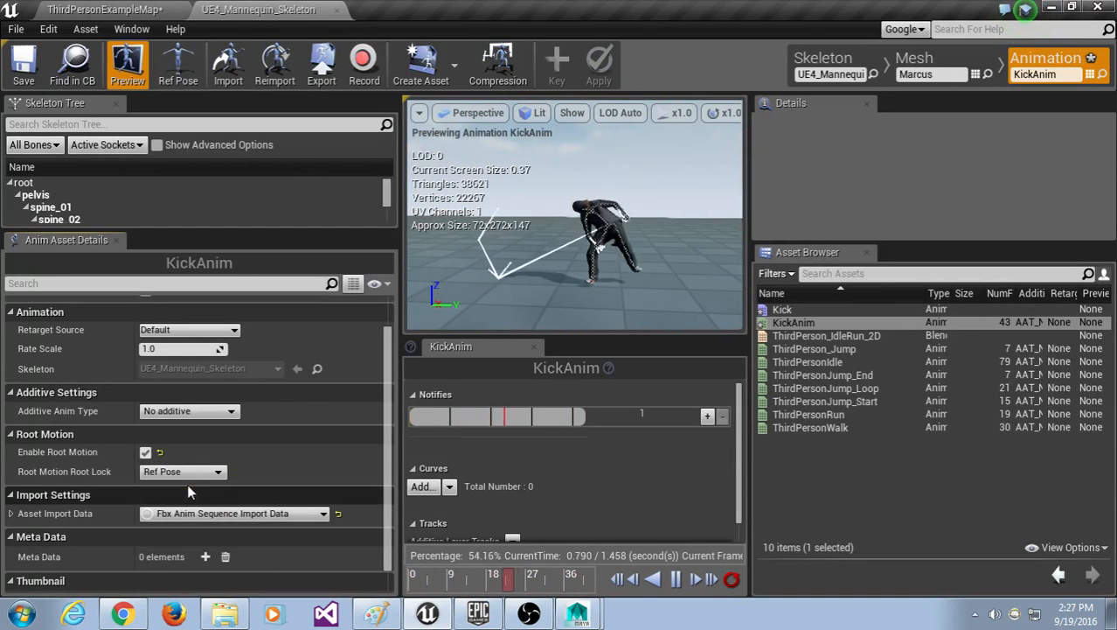
Step: Toggle the bone overlay off and back on, keeping Enable Root Motion checked
click(570, 114)
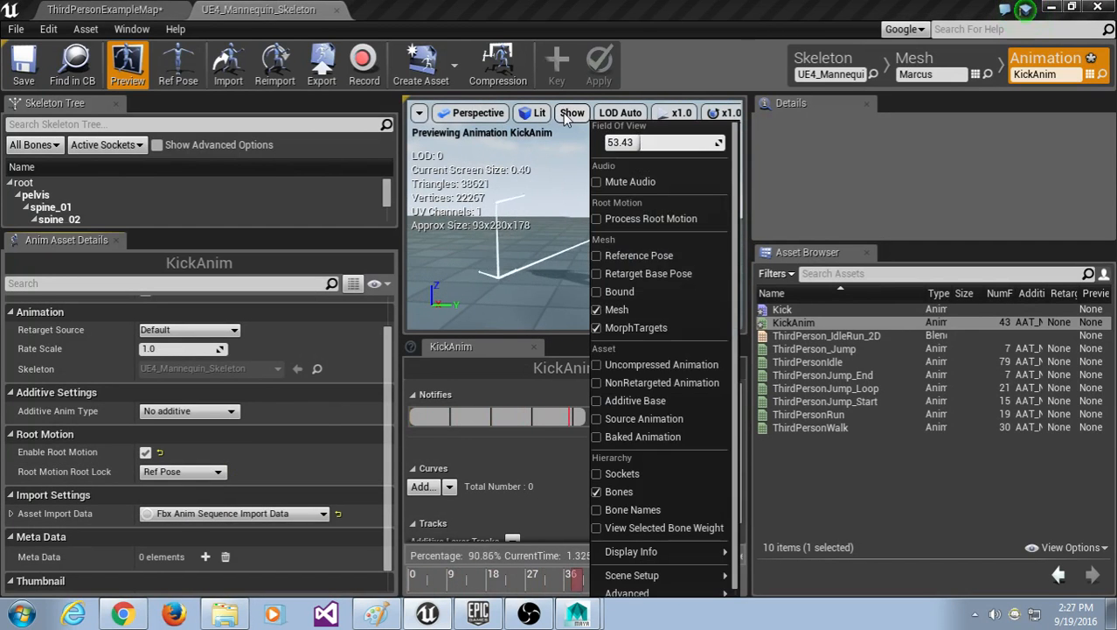
click(612, 491)
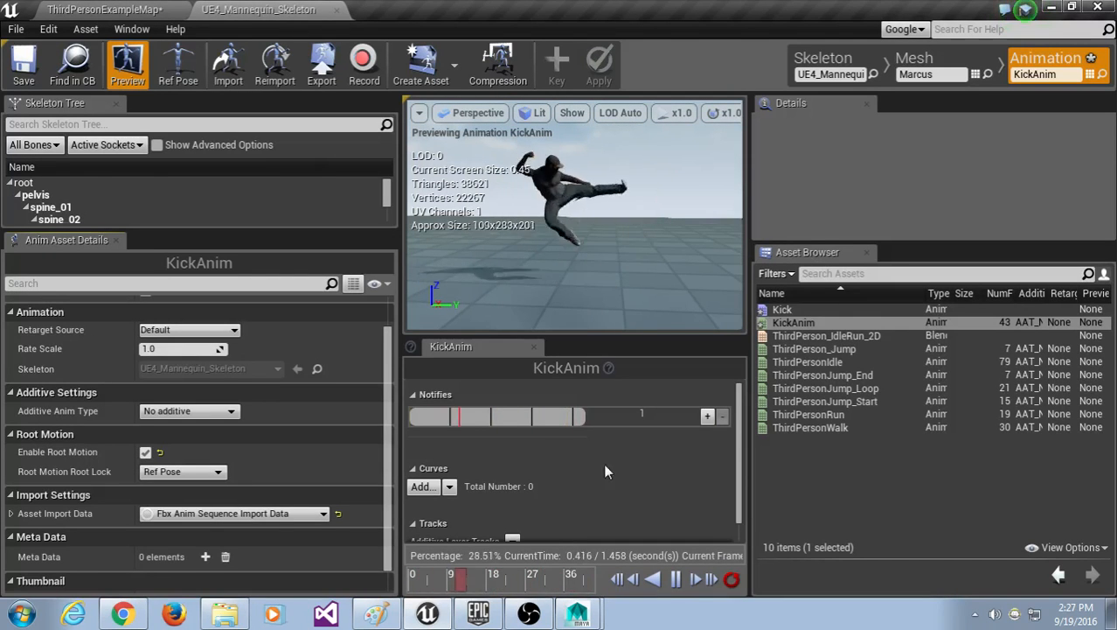
click(146, 451)
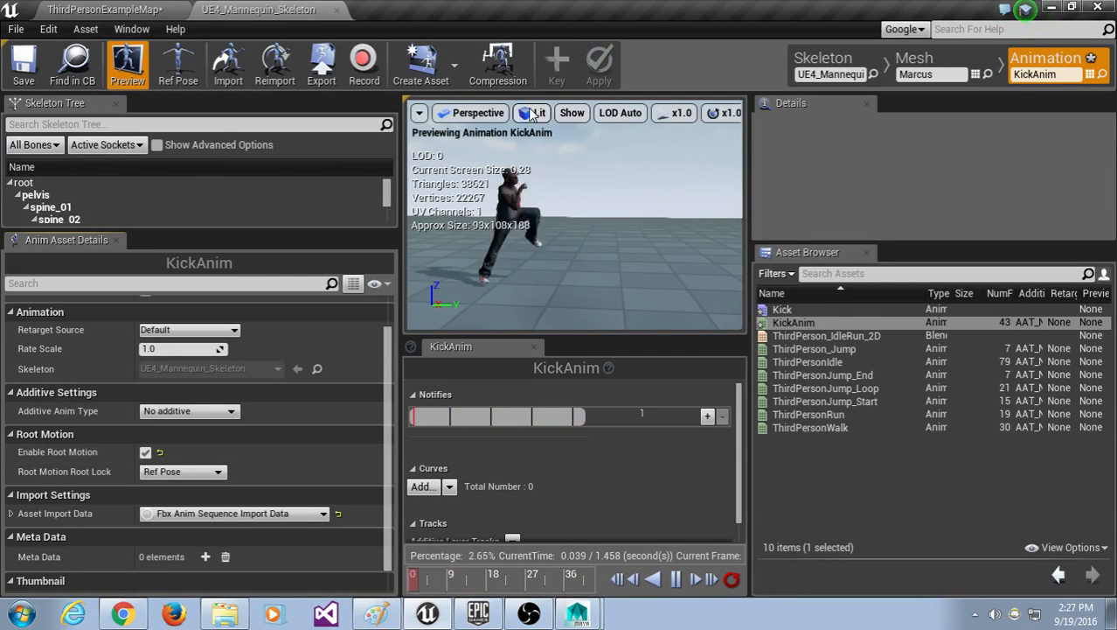
click(572, 112)
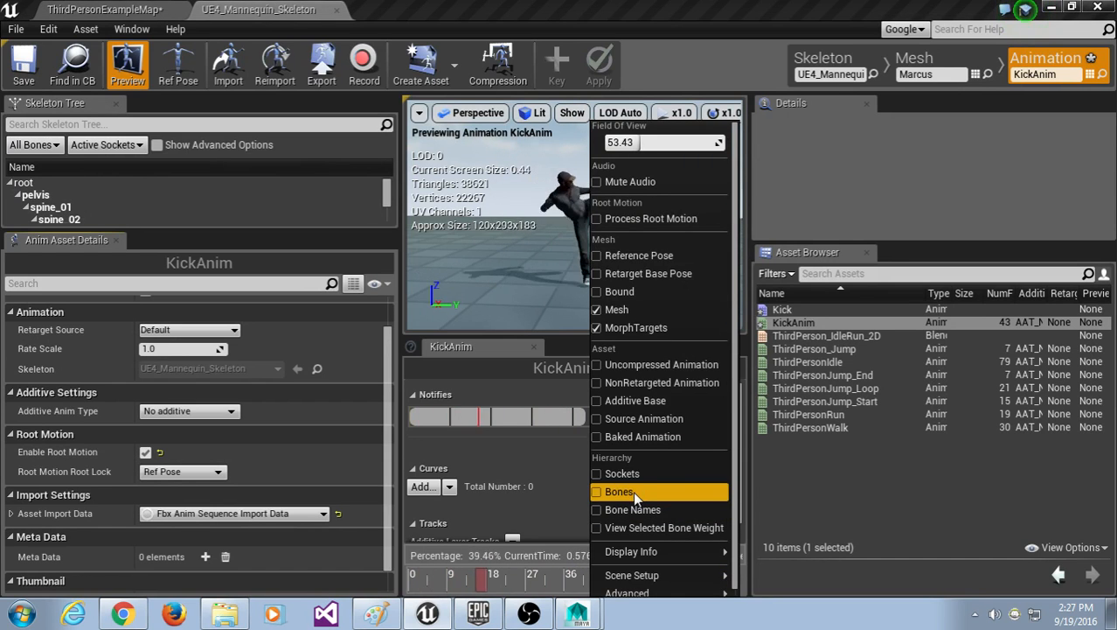
click(631, 491)
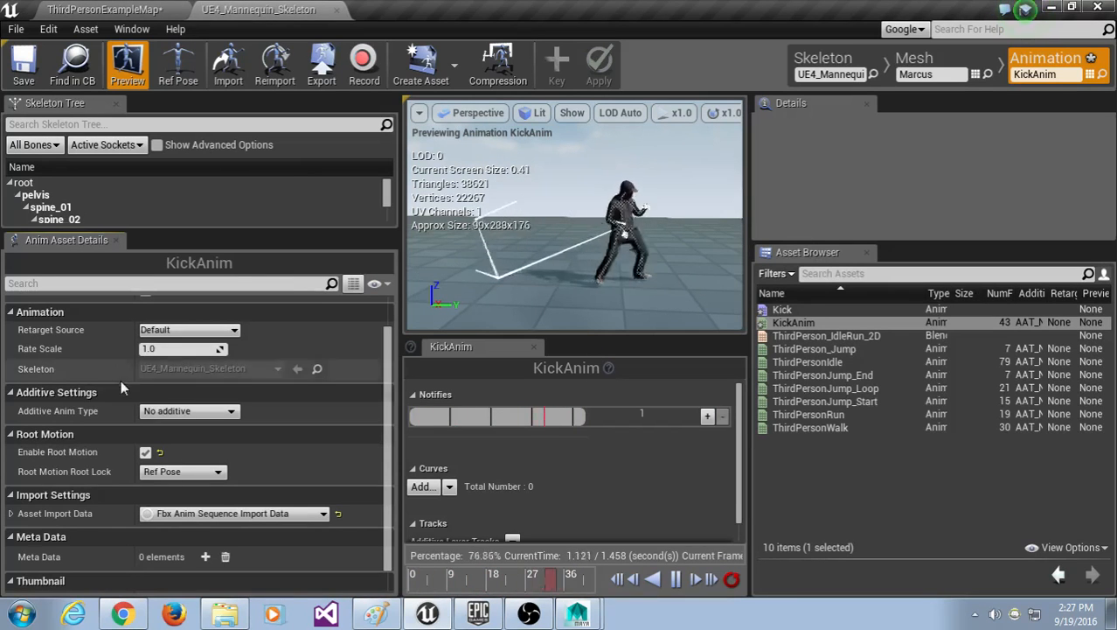
click(146, 452)
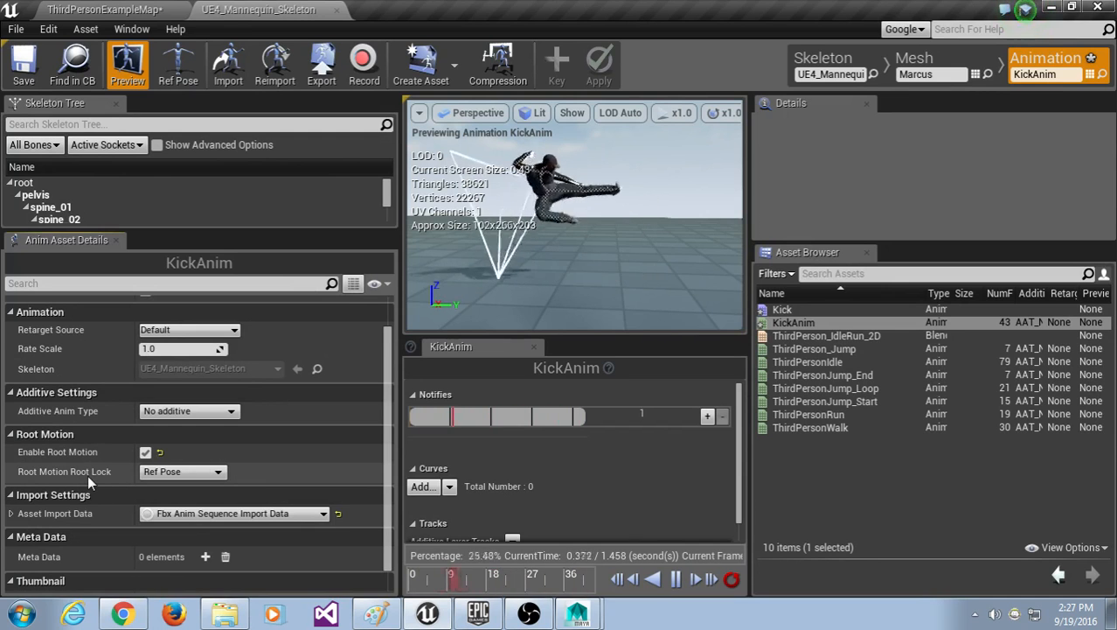
Step: Reconfirm Root Lock at Ref Pose, briefly trying Anim First Frame again
click(147, 472)
click(162, 487)
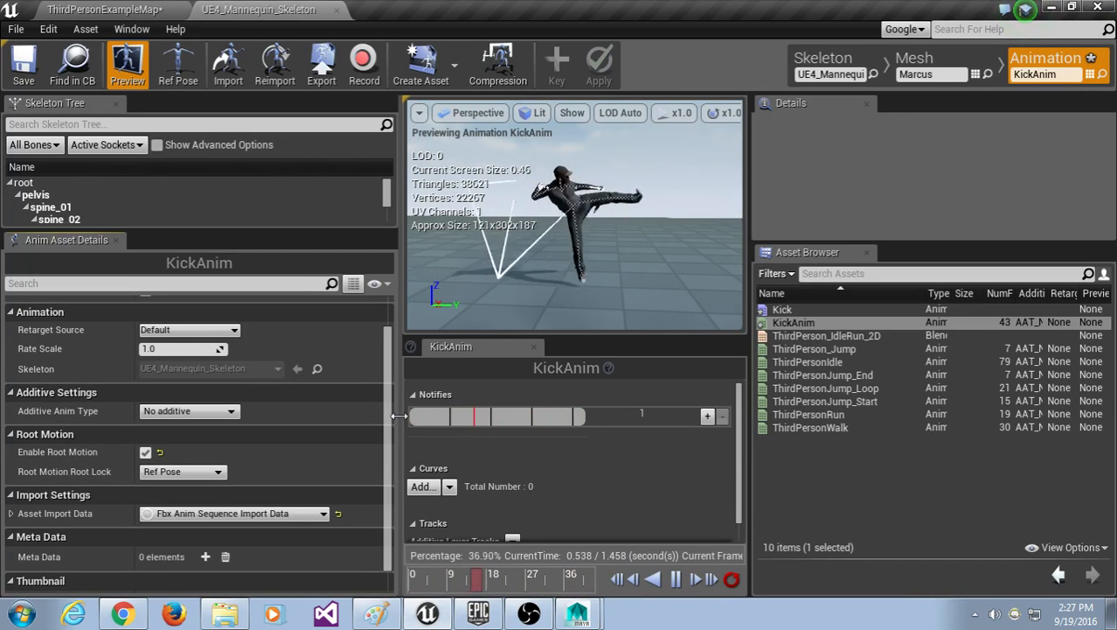
drag(400, 416, 404, 416)
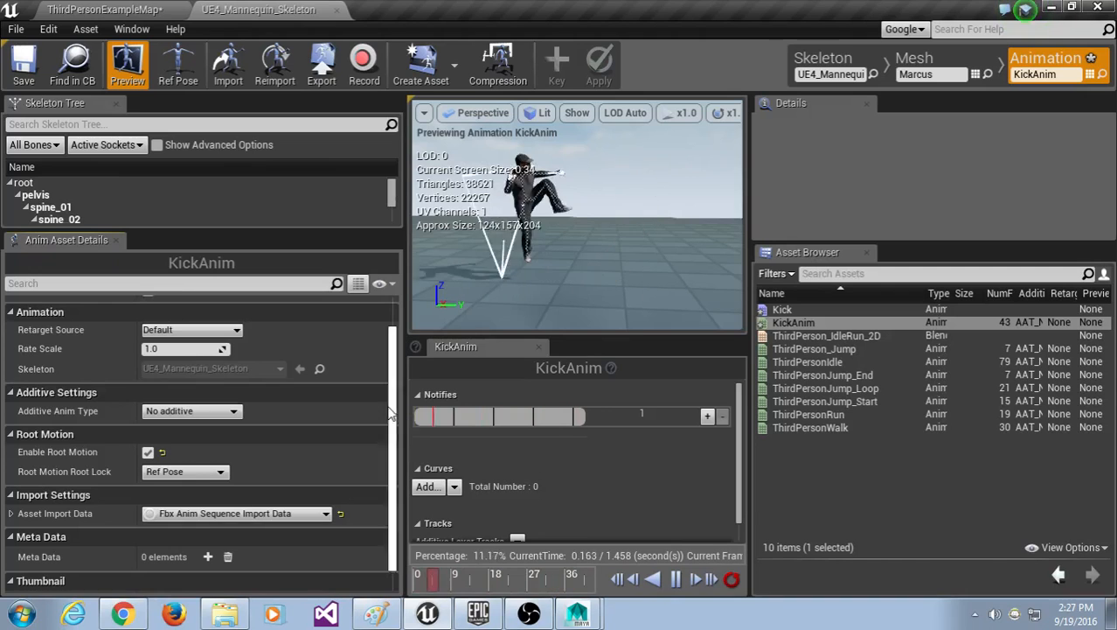
click(201, 471)
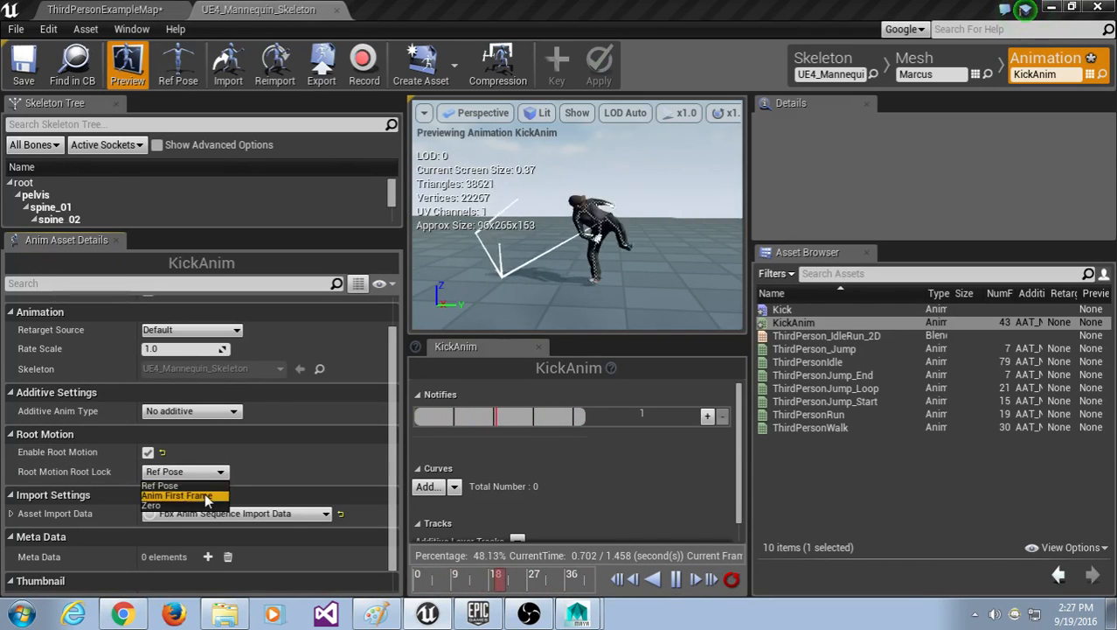
click(207, 496)
click(192, 472)
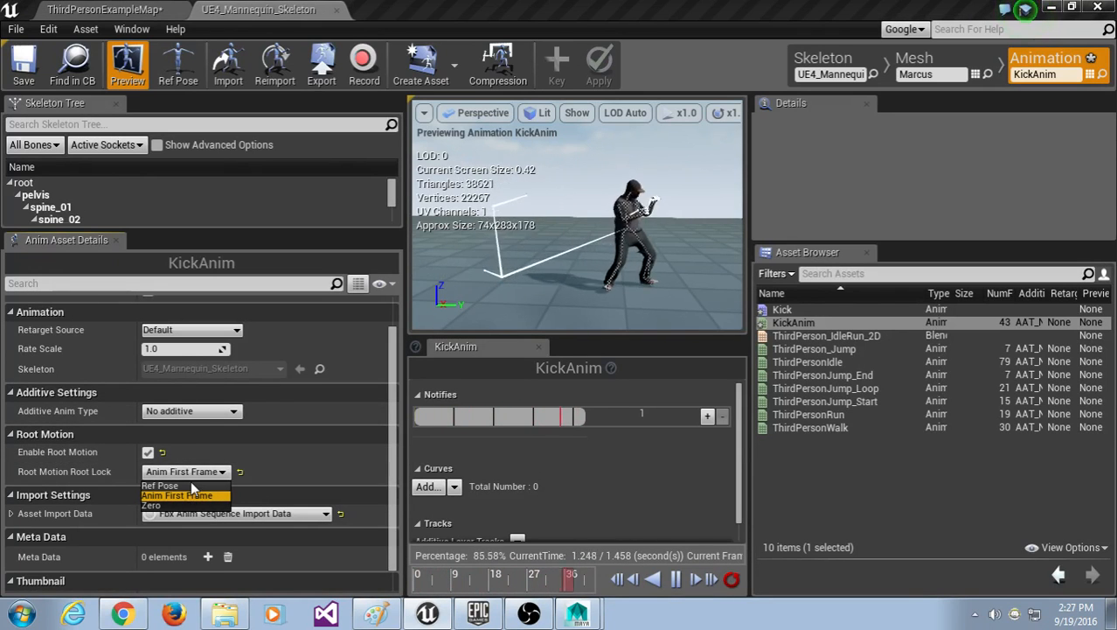
click(192, 486)
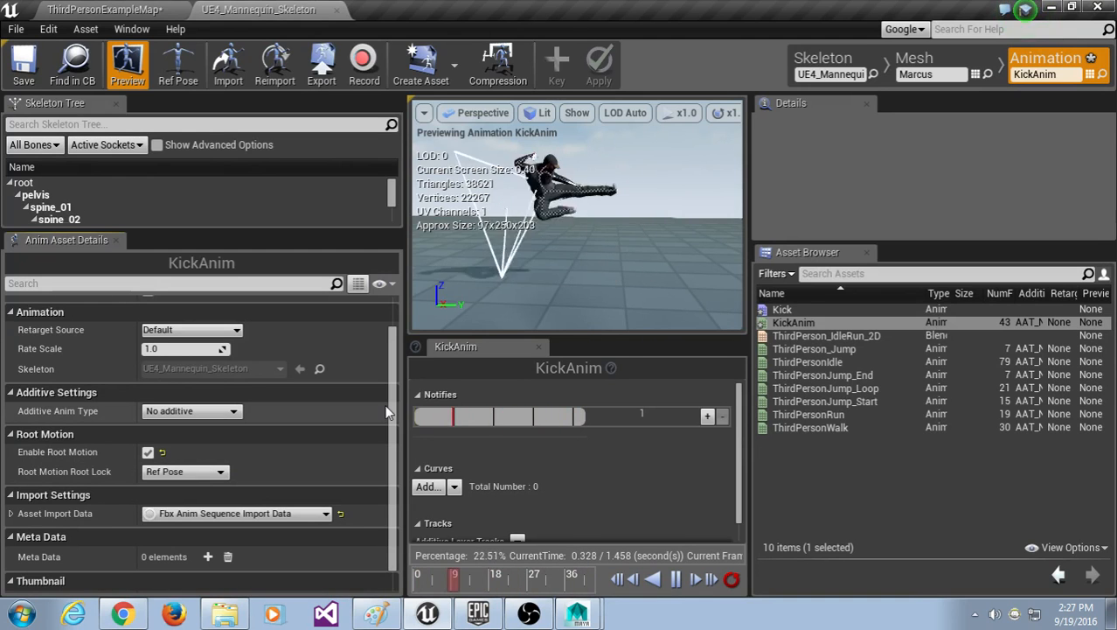
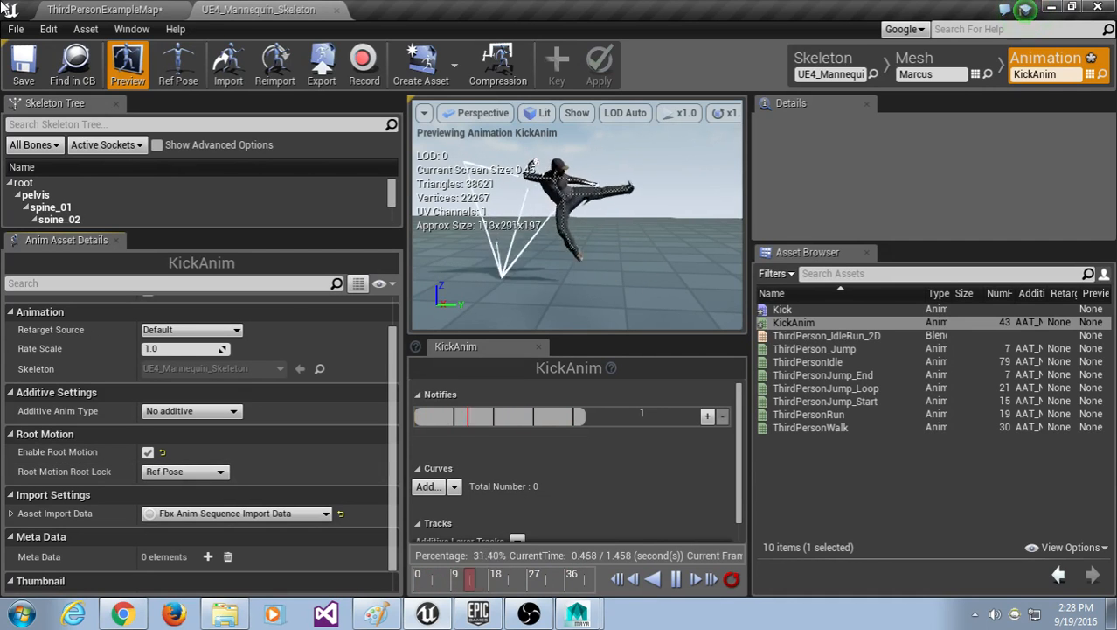
Step: Locate KickAnim in the Content Browser and reimport it from its current source
right_click(802, 325)
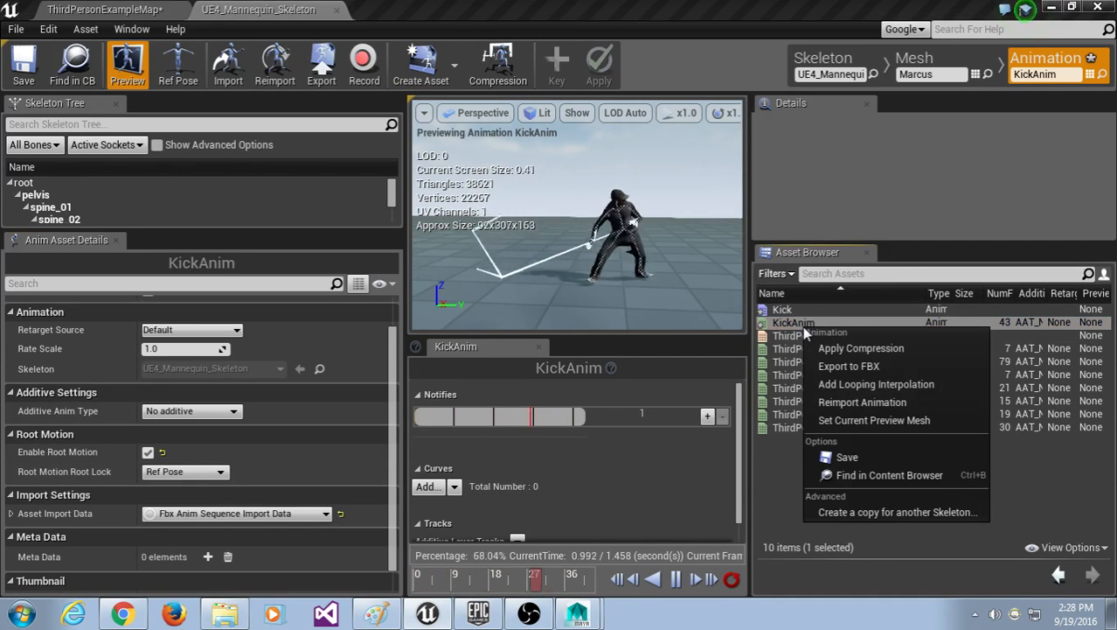
click(908, 473)
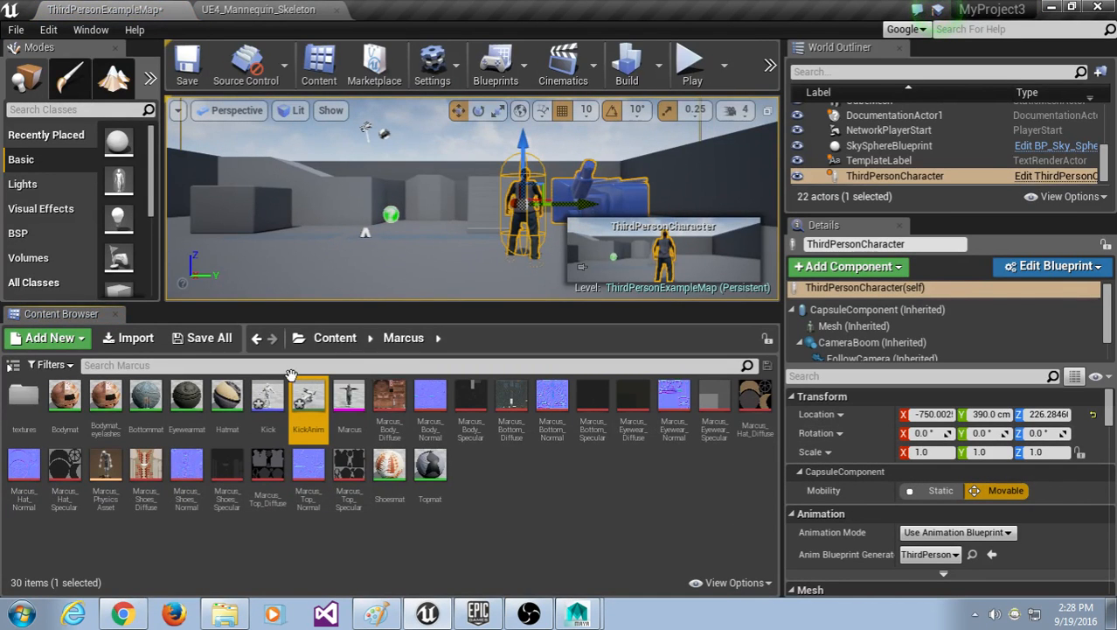
right_click(317, 402)
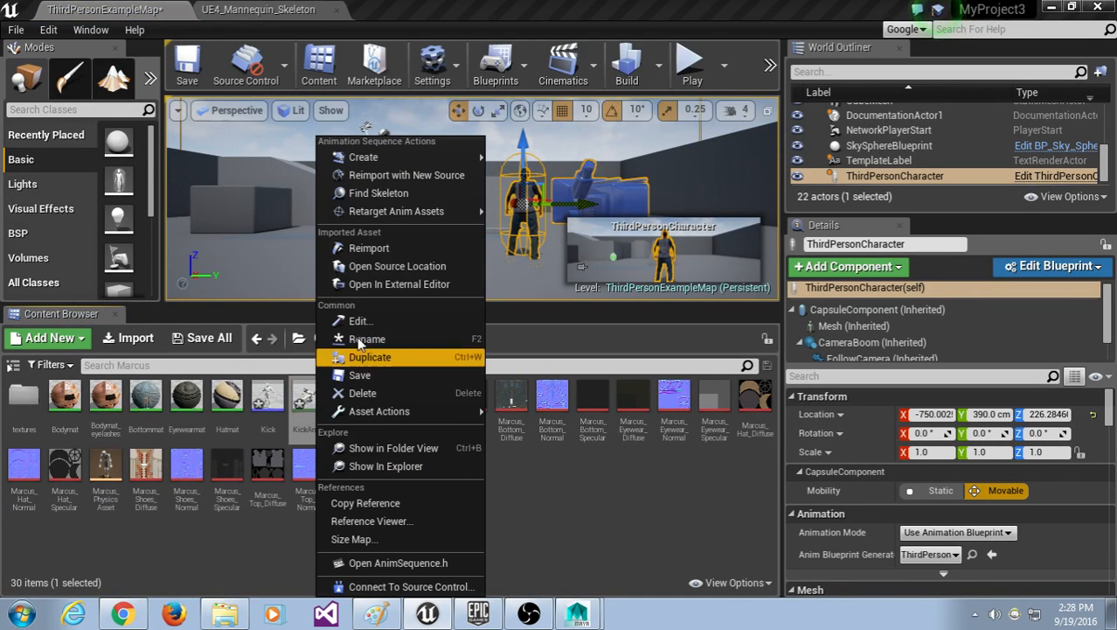
click(444, 248)
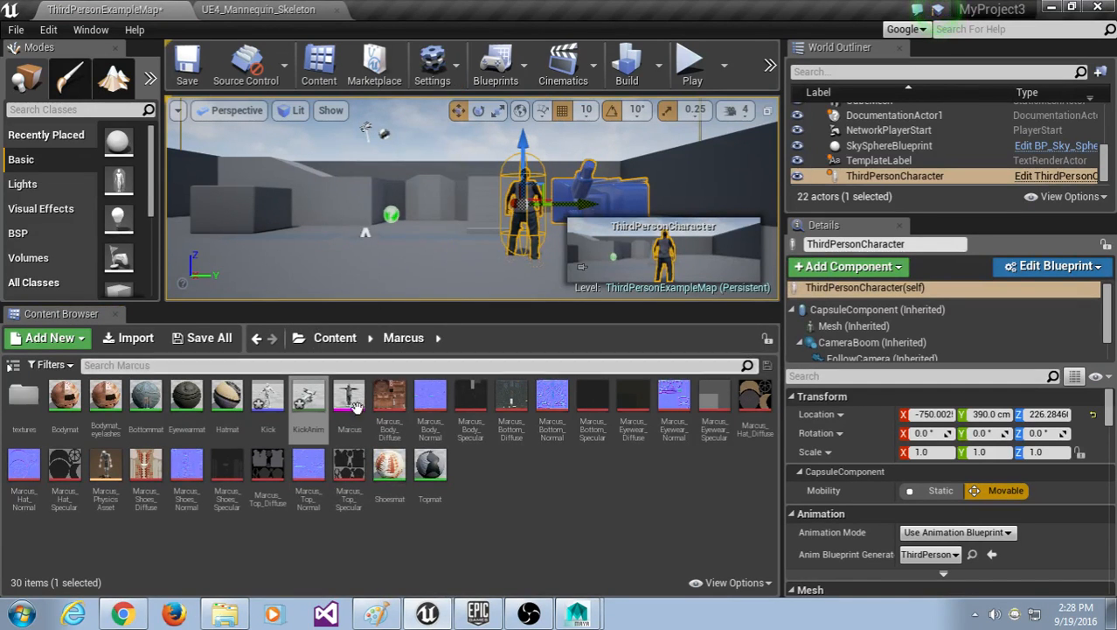
Step: Reimport KickAnim with new source Desktop/flying_kick.fbx and return to its animation editor
right_click(317, 404)
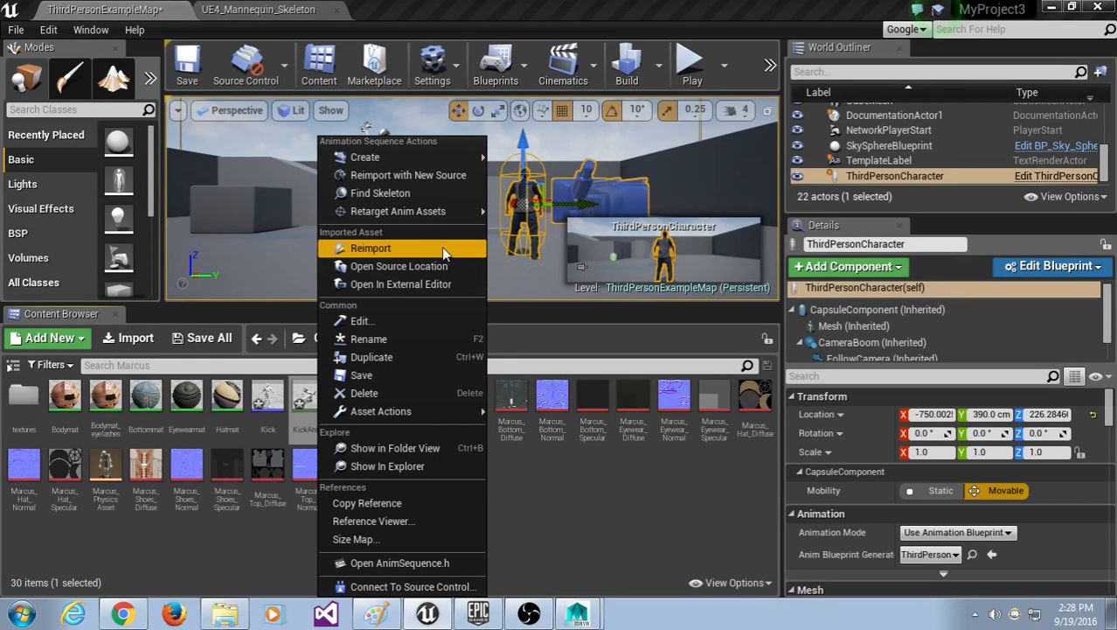
click(432, 176)
click(65, 129)
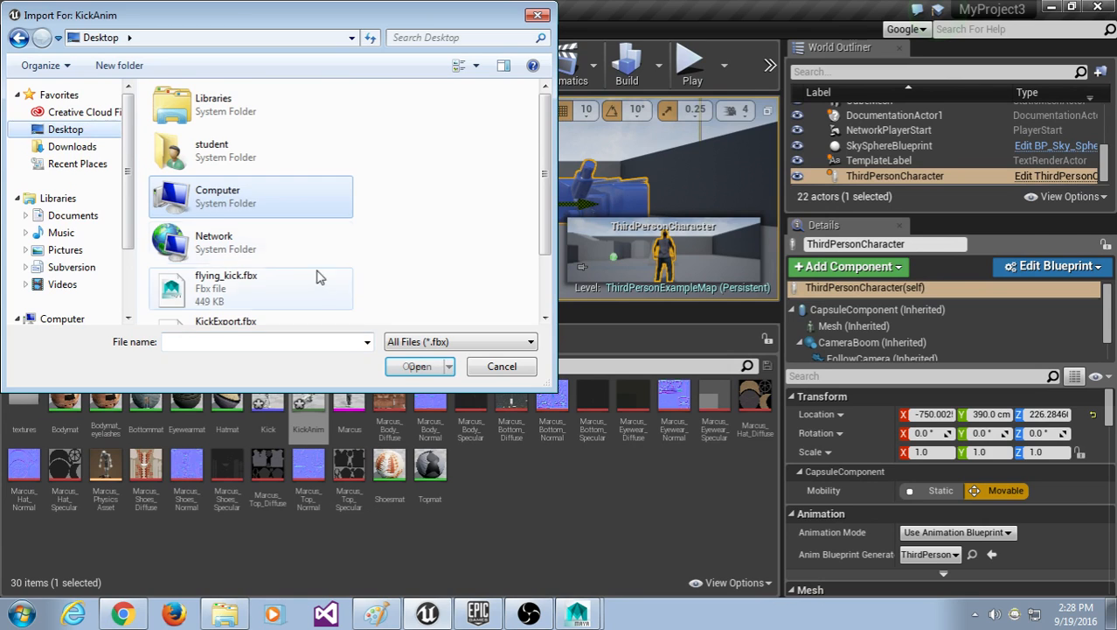
click(262, 278)
scroll(280, 289, down, 1)
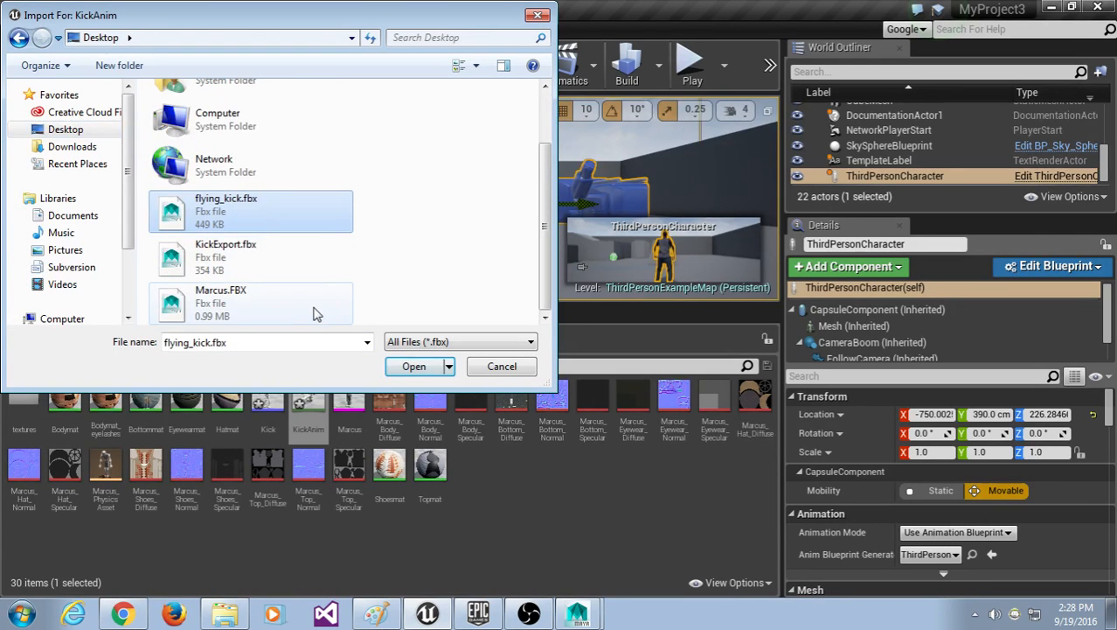
double_click(299, 218)
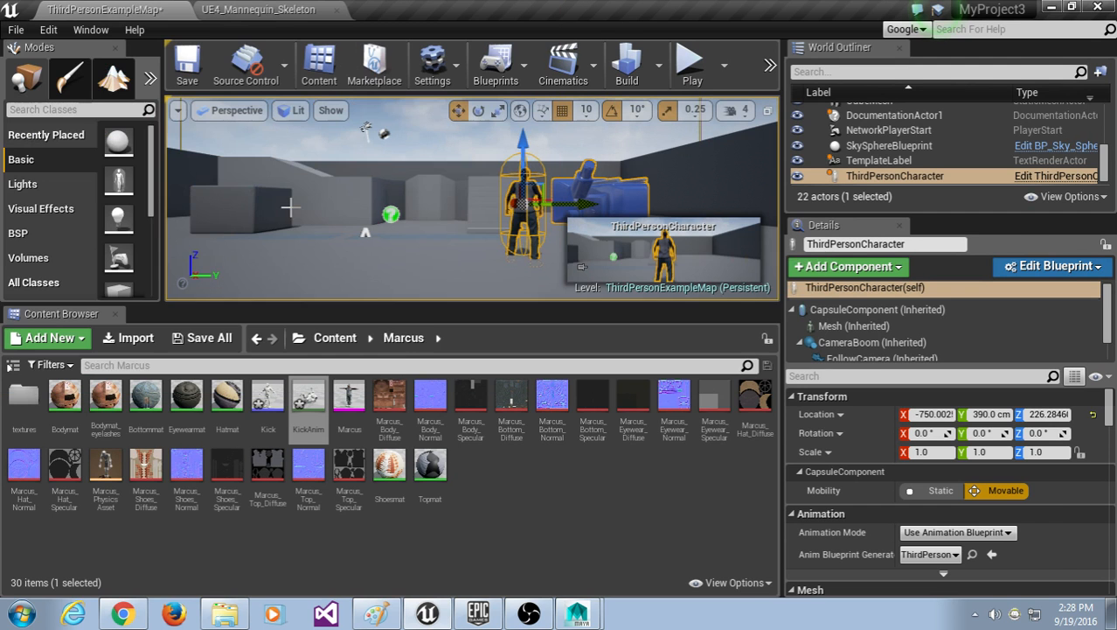
click(273, 13)
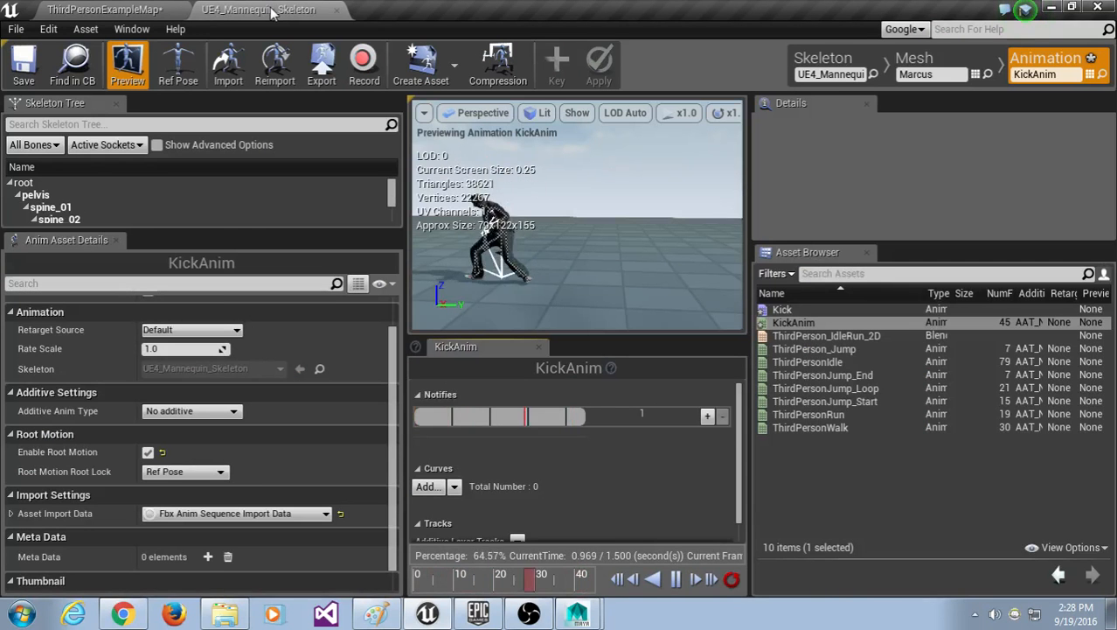
Step: Uncheck Enable Root Motion for KickAnim, keeping the root lock at Ref Pose
click(147, 453)
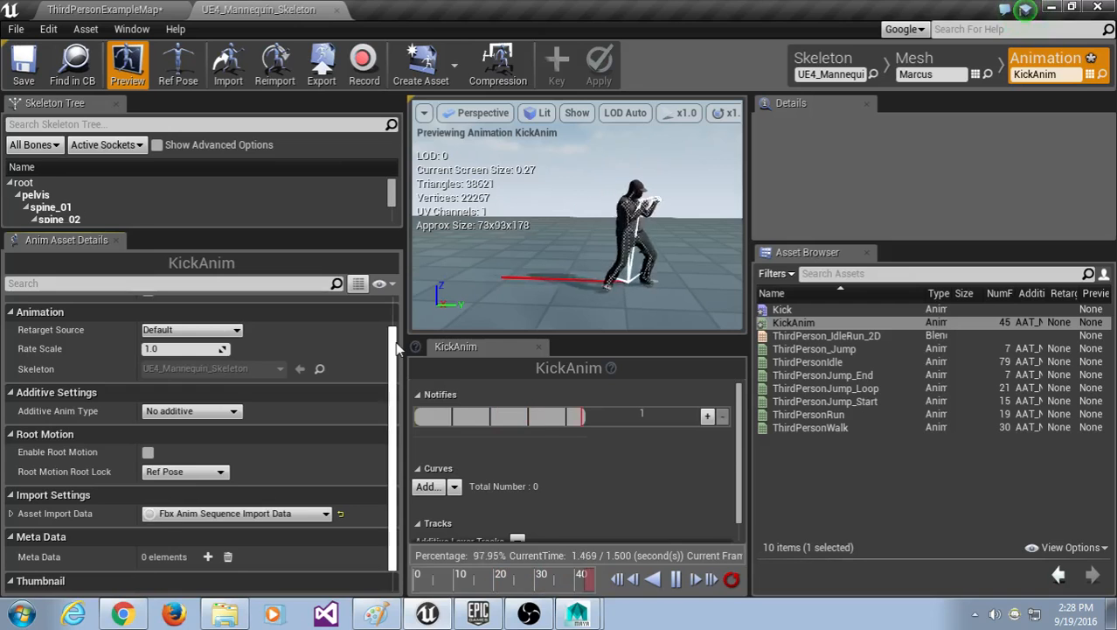
click(205, 472)
click(206, 487)
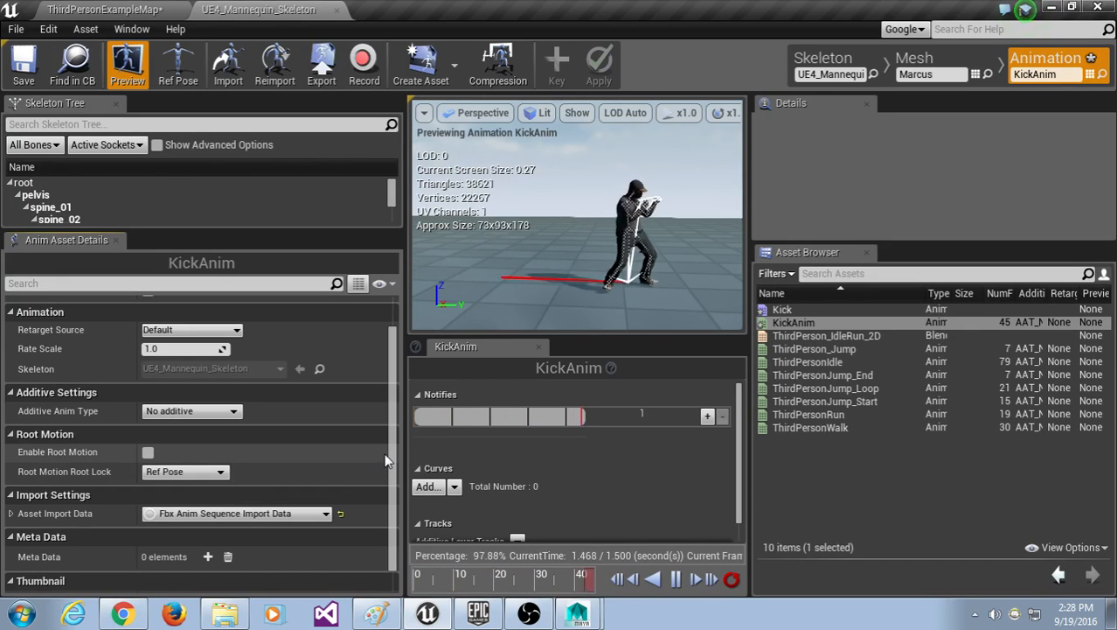
Step: Find KickAnim in the Content > Marcus folder of the Content Browser and right-click it
right_click(821, 324)
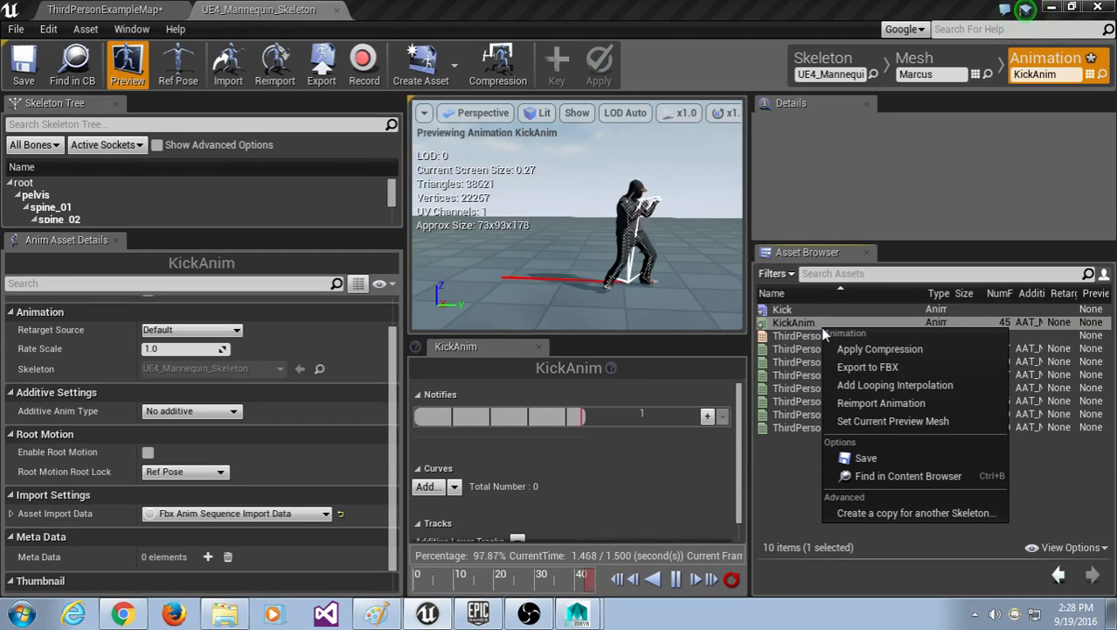
right_click(815, 323)
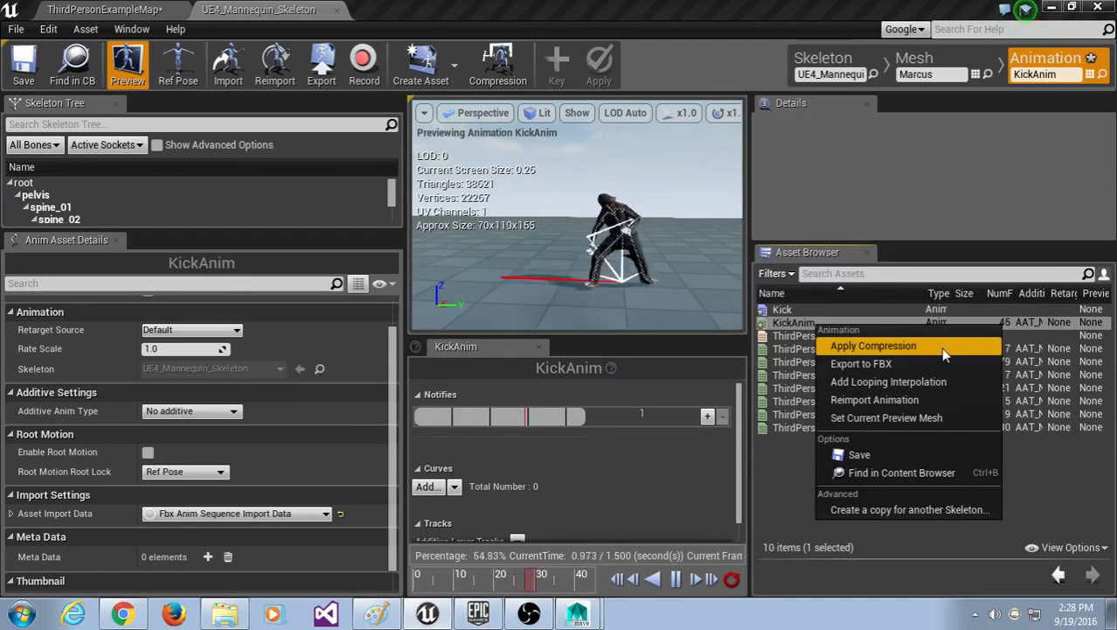
click(914, 474)
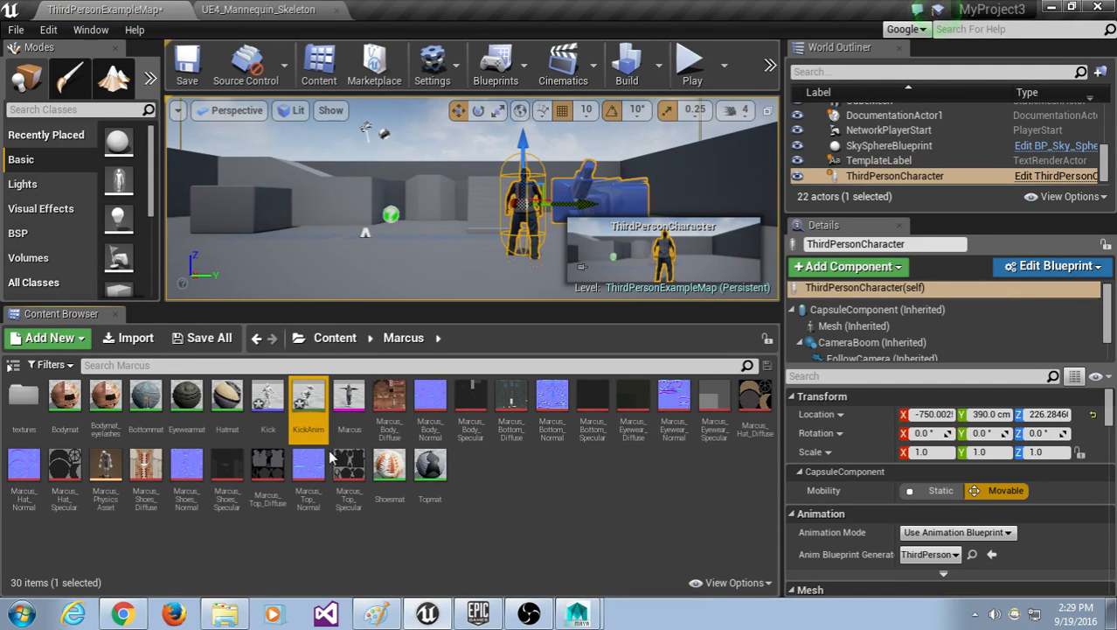
right_click(312, 396)
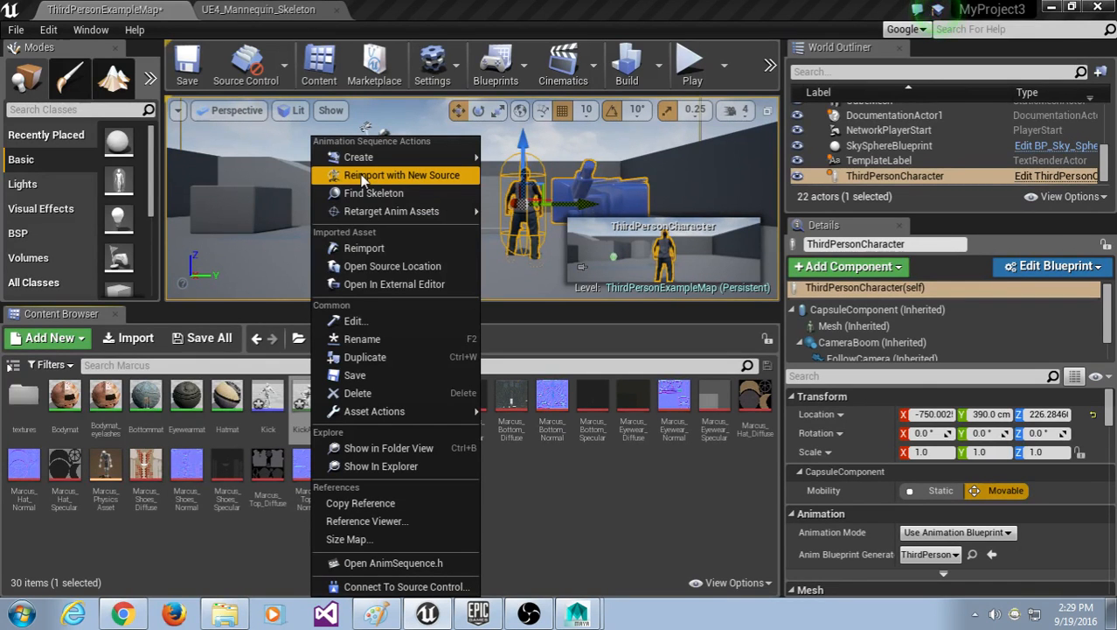
Step: Reimport KickAnim from Desktop flying_kick.fbx, not KickExport.fbx, and open it in the animation editor
click(364, 176)
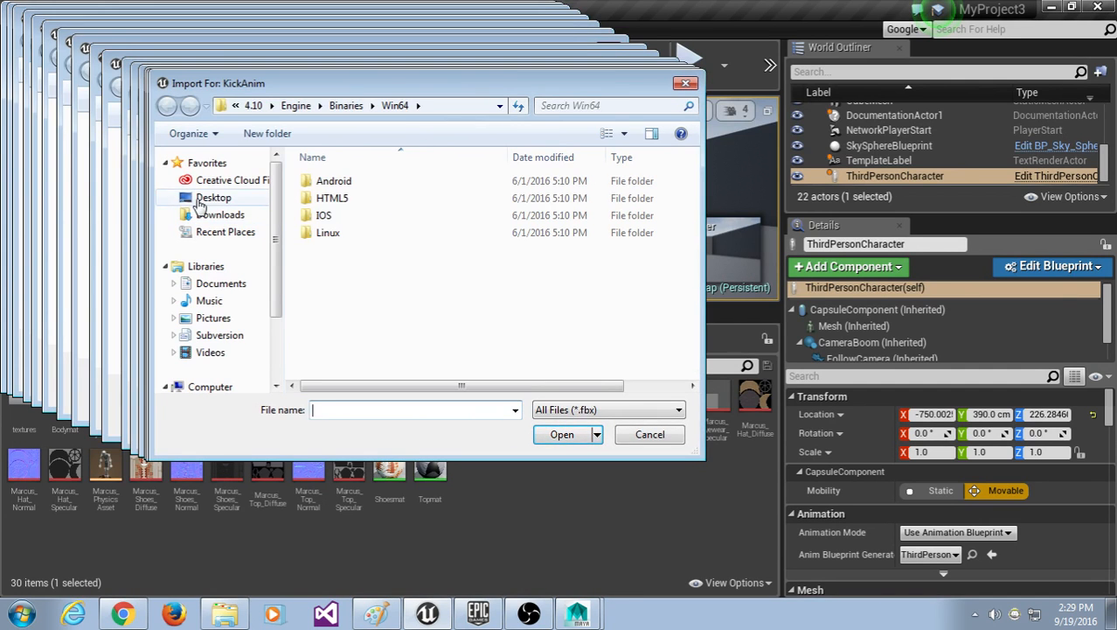
click(206, 197)
scroll(669, 227, down, 2)
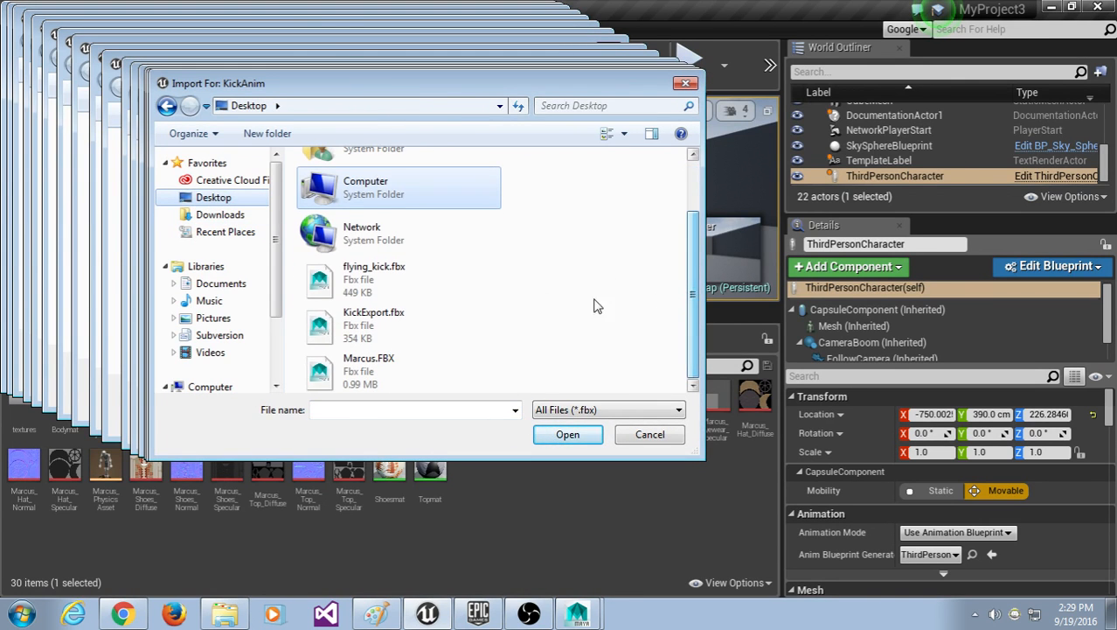
click(491, 289)
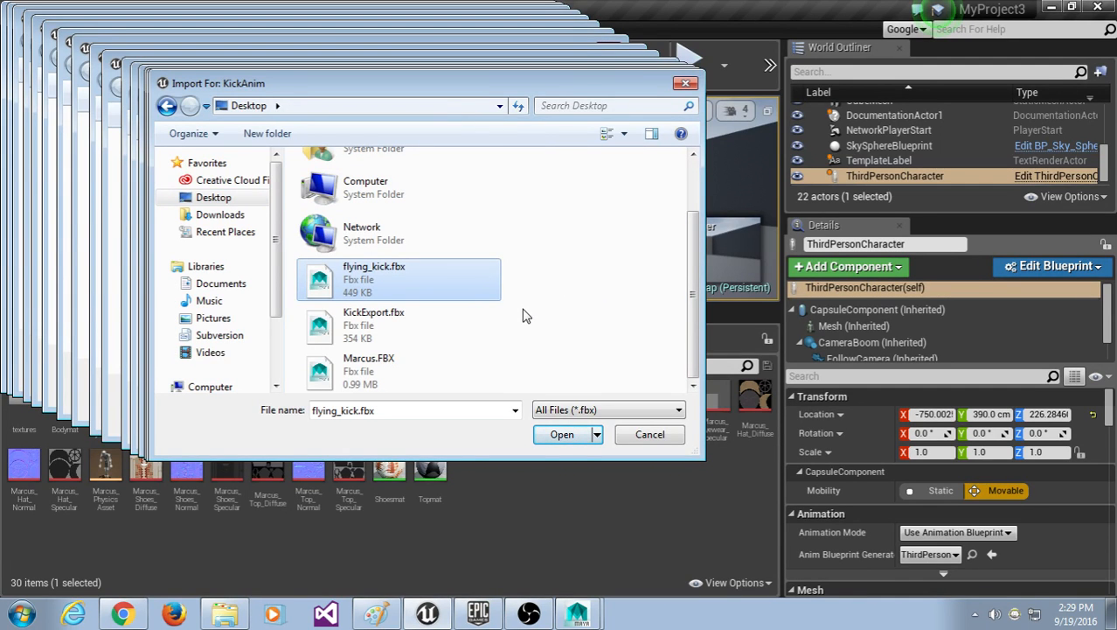
click(399, 327)
click(405, 290)
click(561, 435)
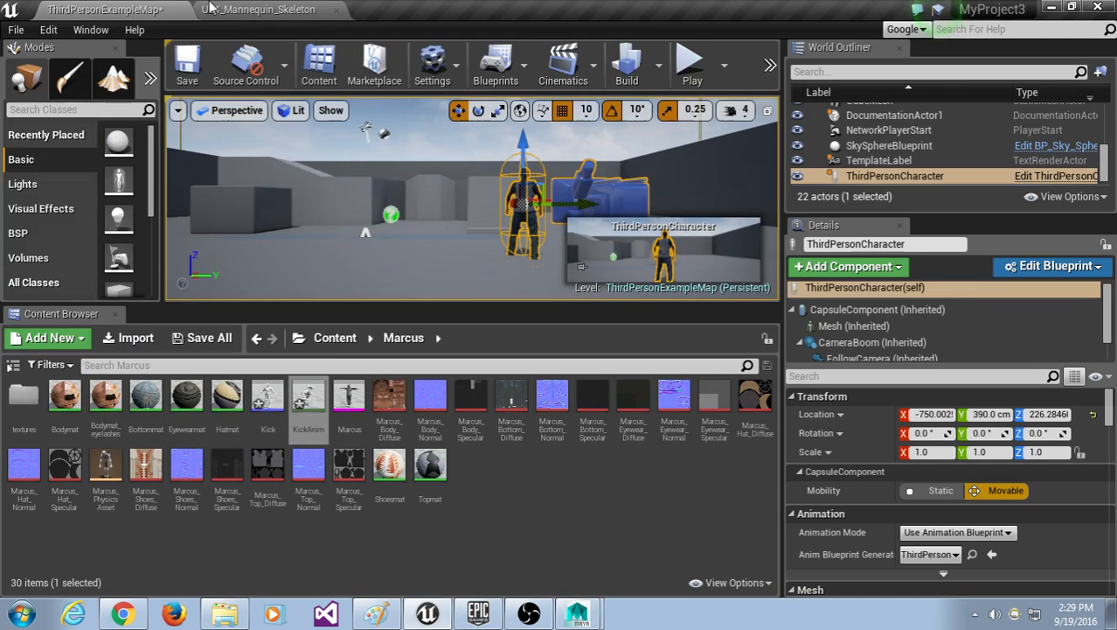
double_click(308, 398)
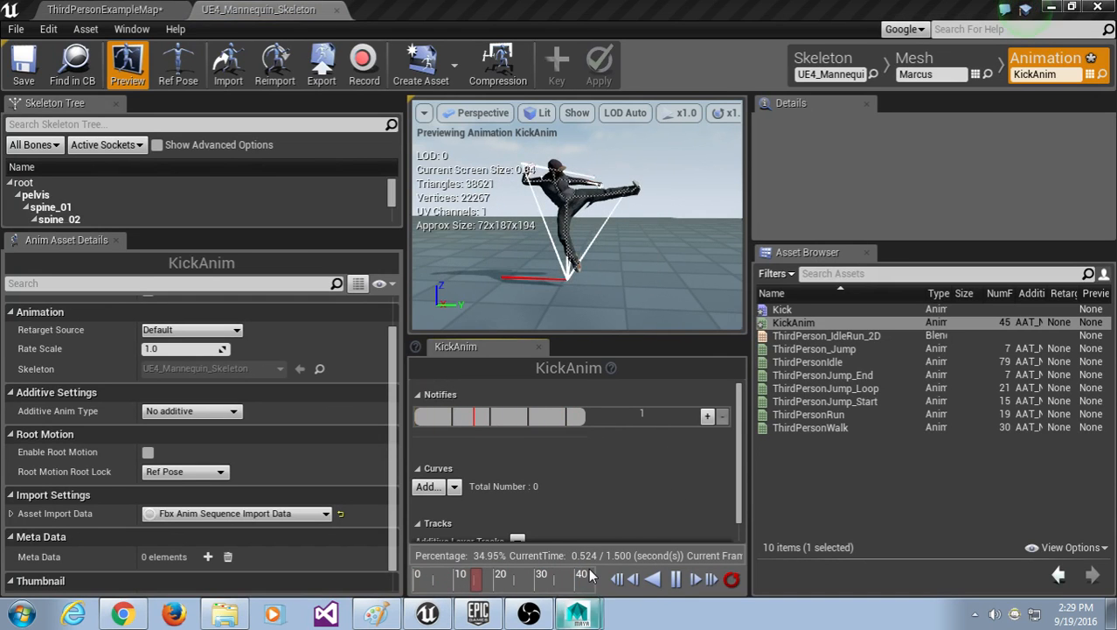
Step: In Maya, close the Warnings, Hypergraph Hierarchy and Graph Editor windows
click(580, 612)
click(757, 49)
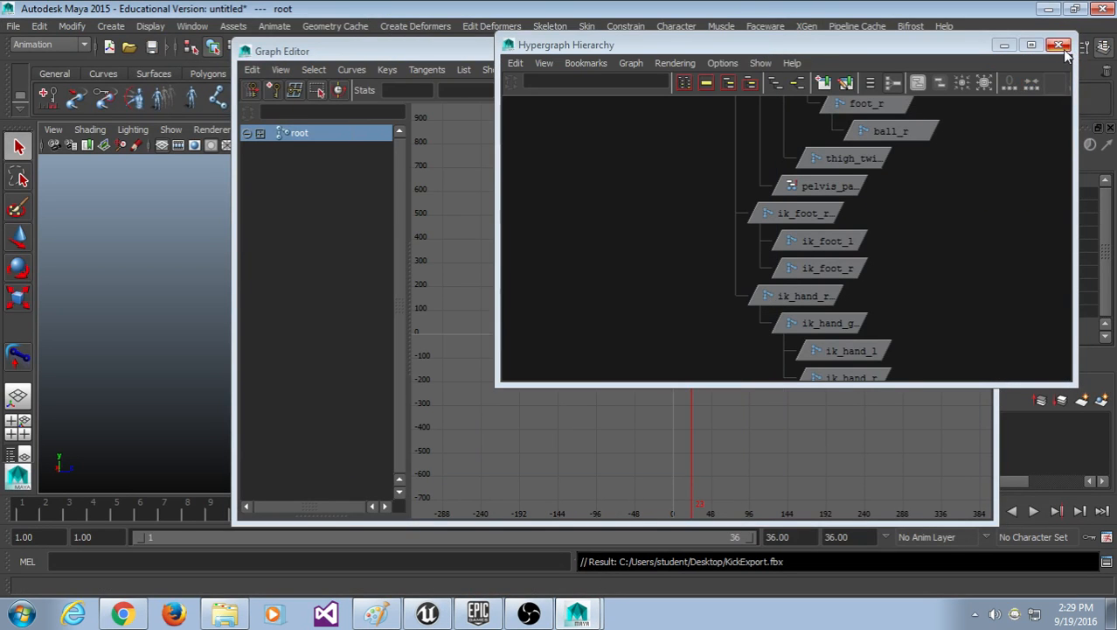
click(1059, 46)
click(981, 50)
Step: Play the skeleton's kick with Alt+V, stopping at frame 25, replay it, then return to Unreal
key(alt+v)
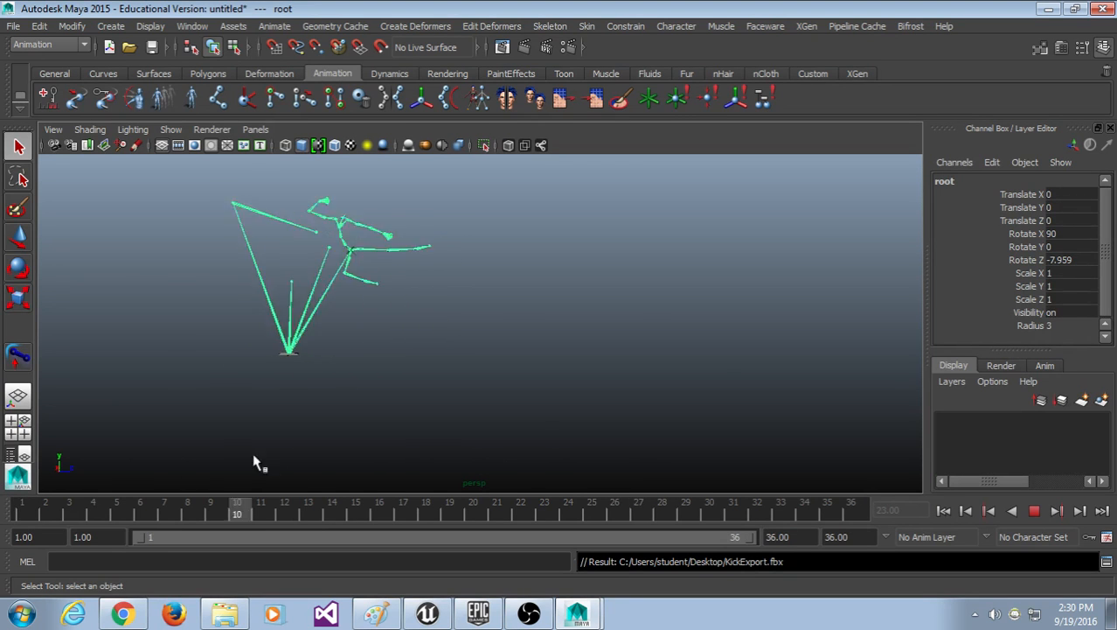
key(Escape)
click(525, 229)
drag(524, 229, 366, 416)
click(474, 376)
key(alt+v)
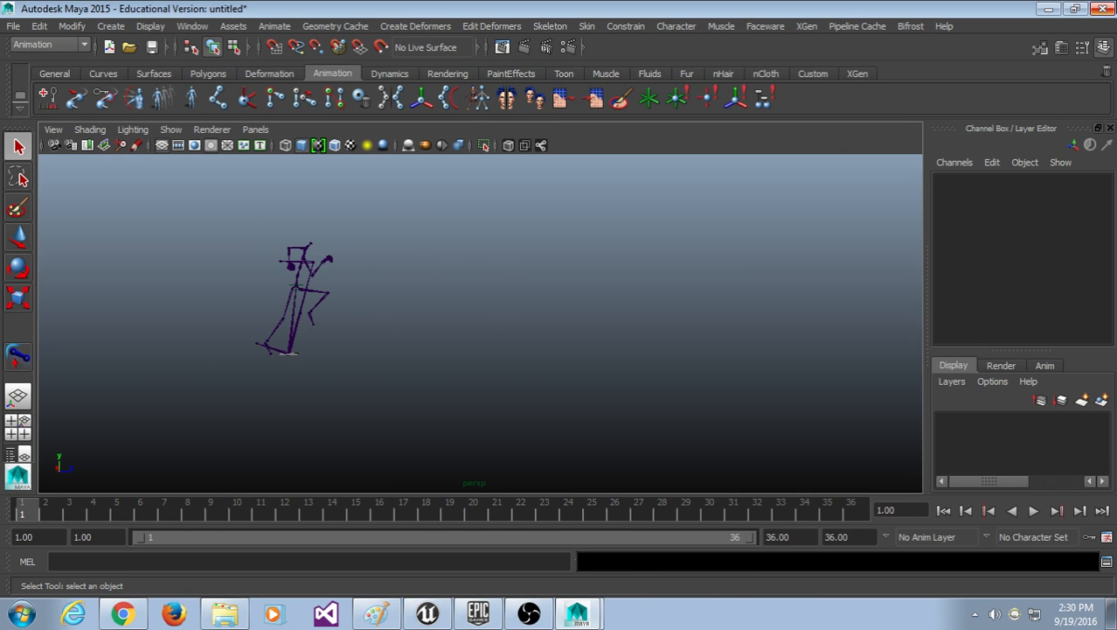
click(1049, 9)
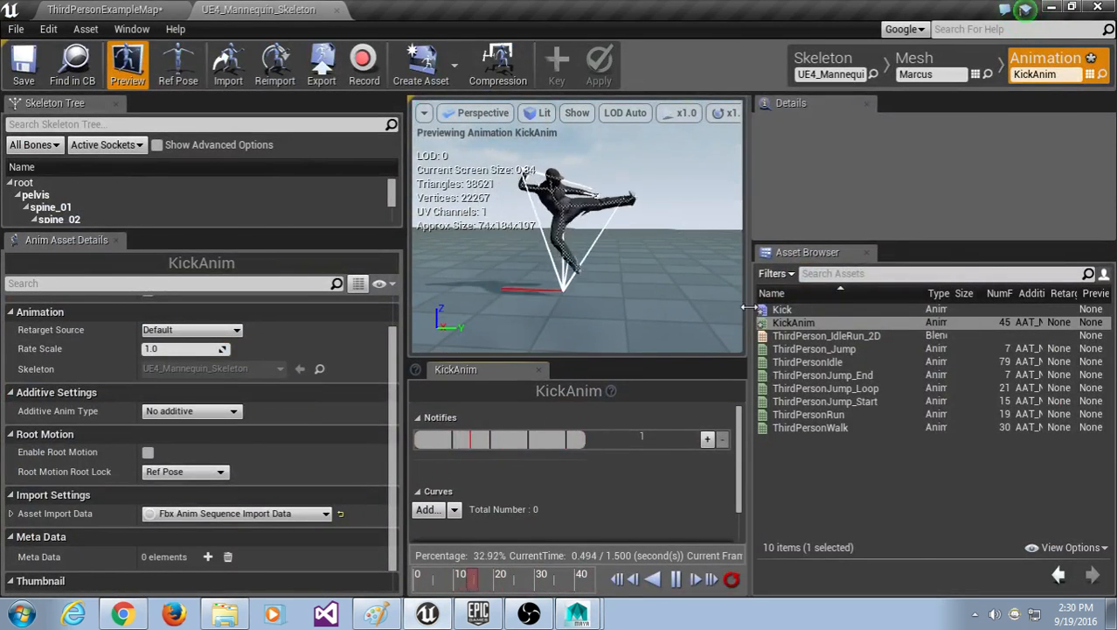
Step: Widen the KickAnim preview viewport, then toggle Enable Root Motion on and back off
drag(750, 305, 819, 300)
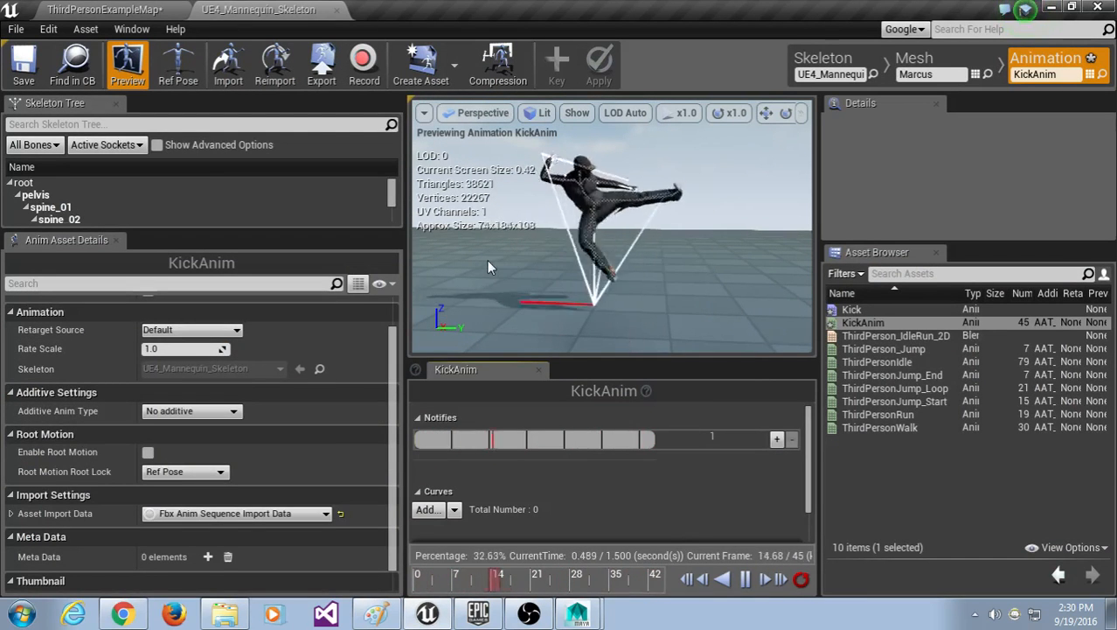
click(150, 453)
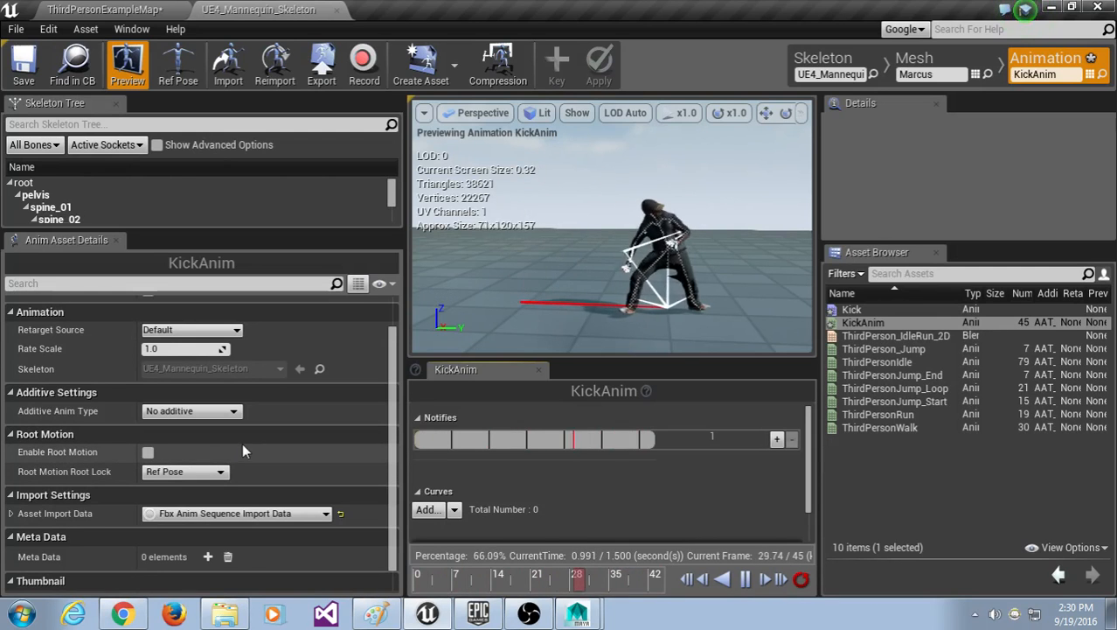
click(149, 453)
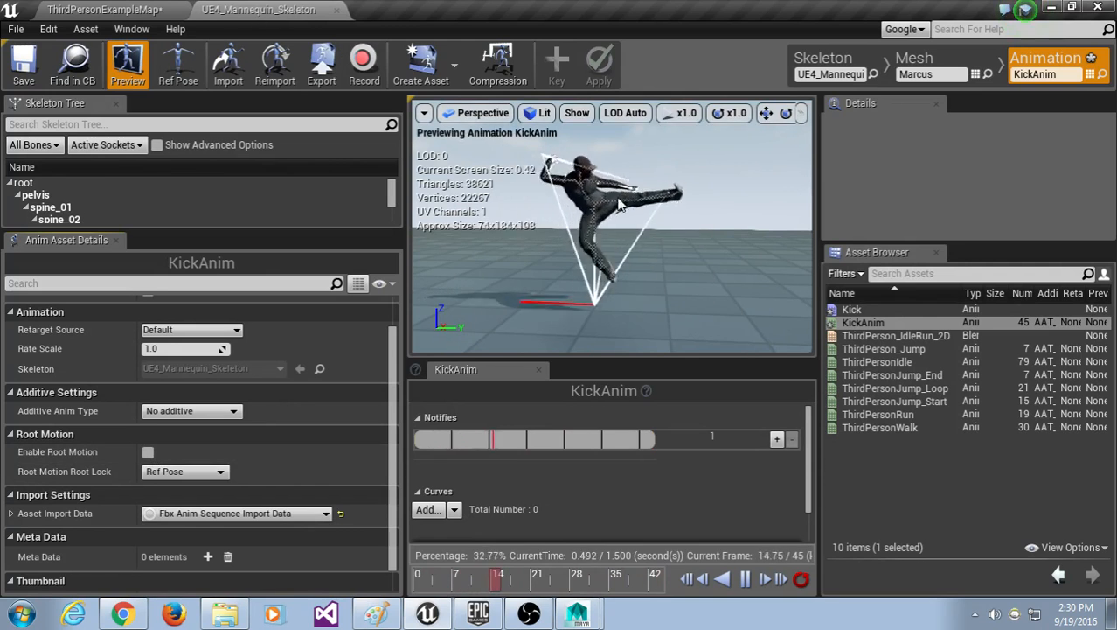
click(577, 114)
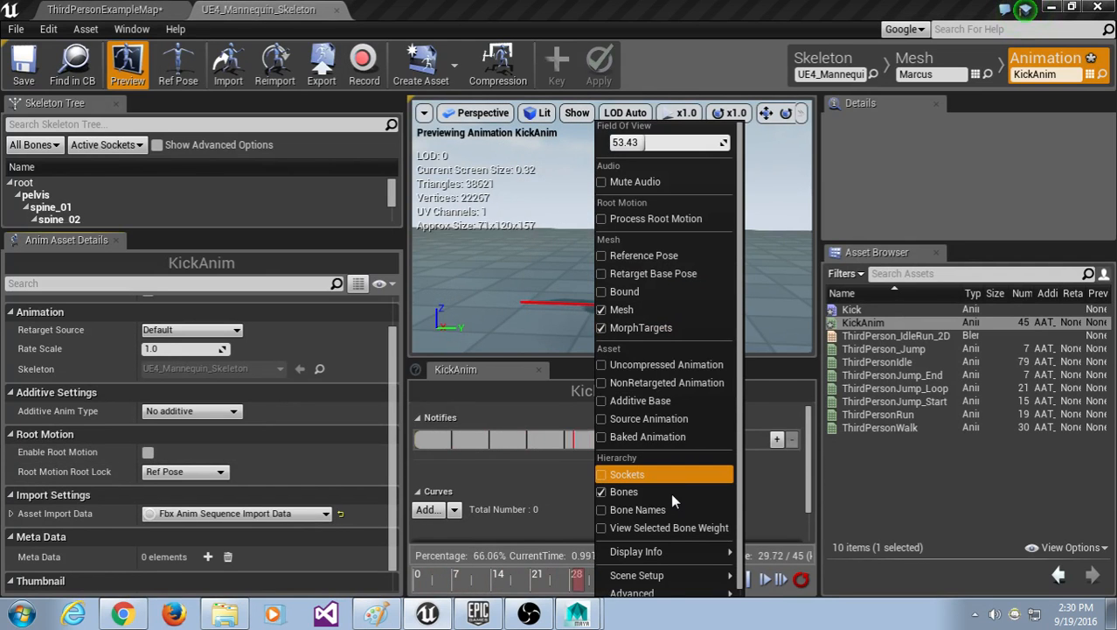
click(658, 490)
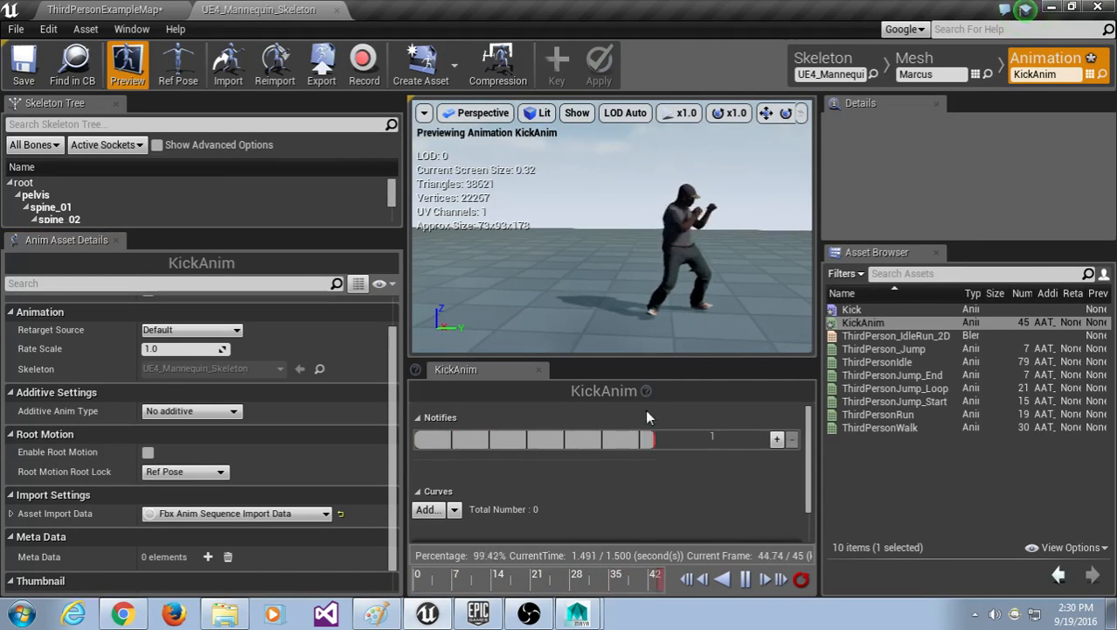
click(576, 115)
click(629, 487)
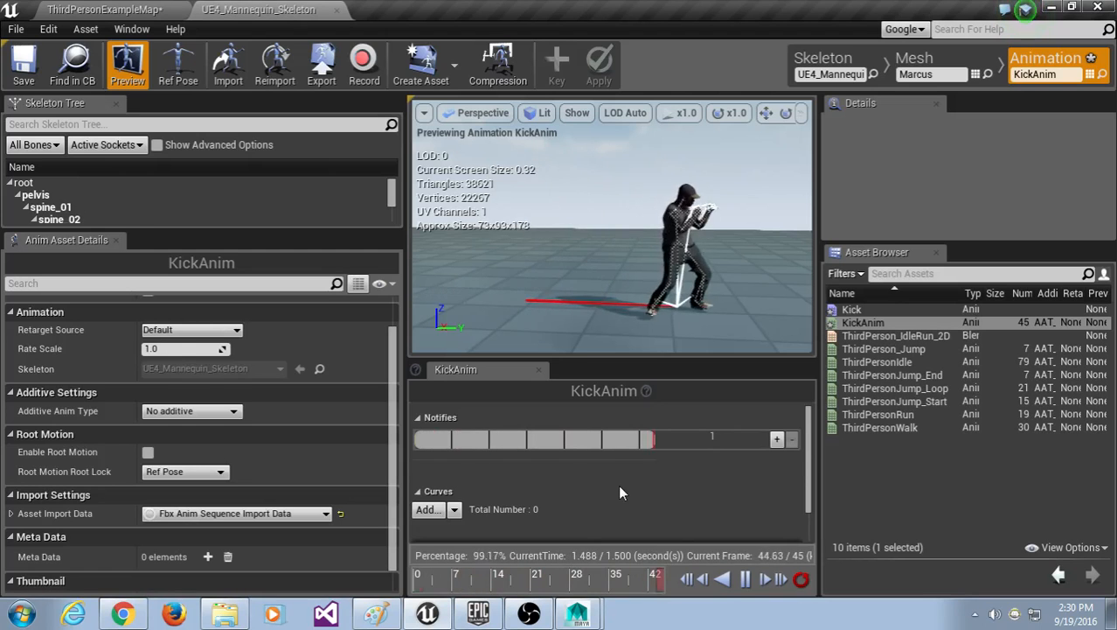
Step: Check Enable Root Motion, try Anim First Frame and Zero root locks, then return to Ref Pose
click(147, 454)
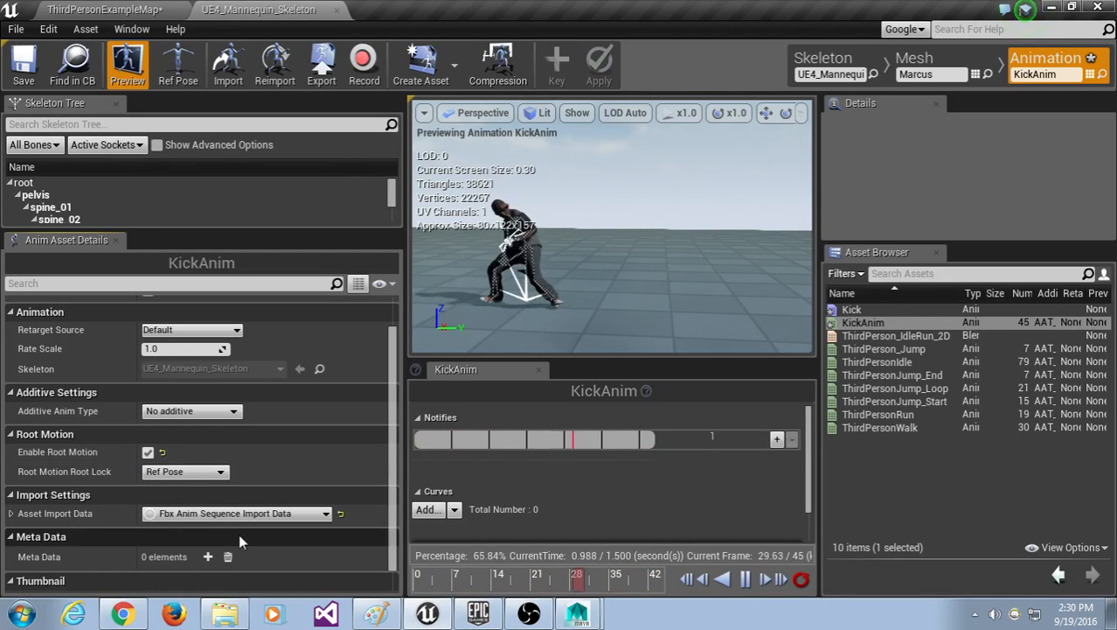
click(179, 472)
click(179, 495)
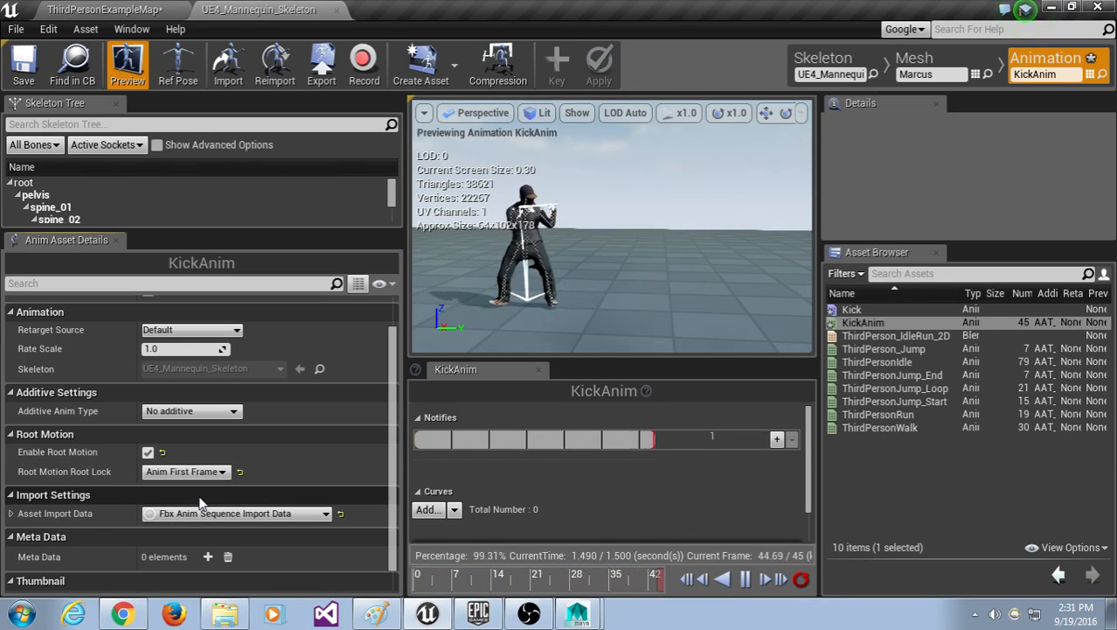
click(179, 472)
click(179, 509)
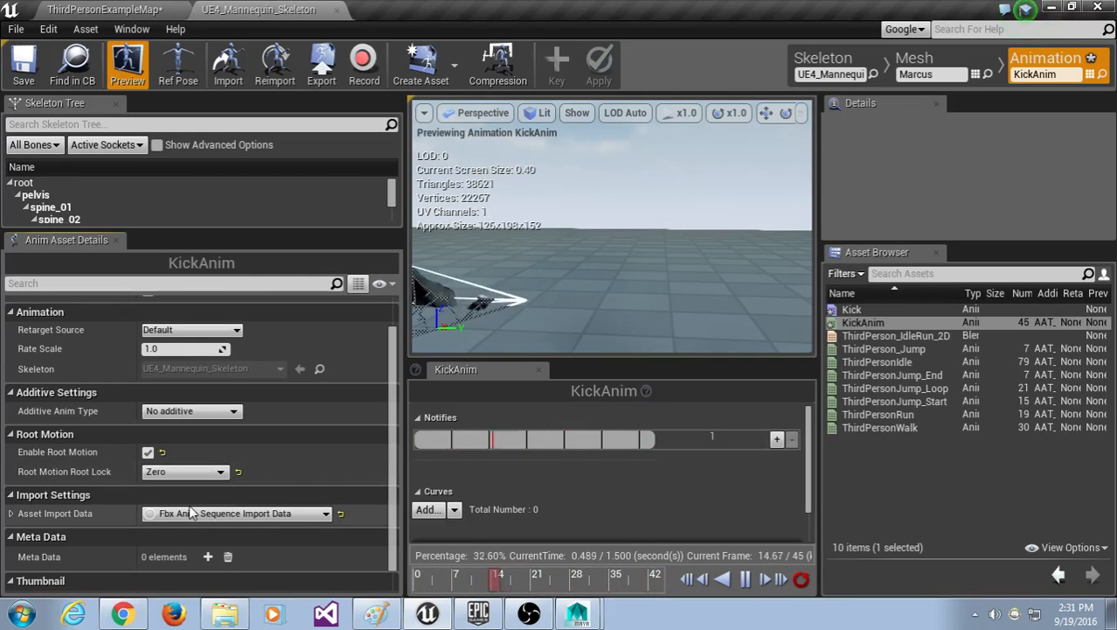
click(185, 473)
click(194, 484)
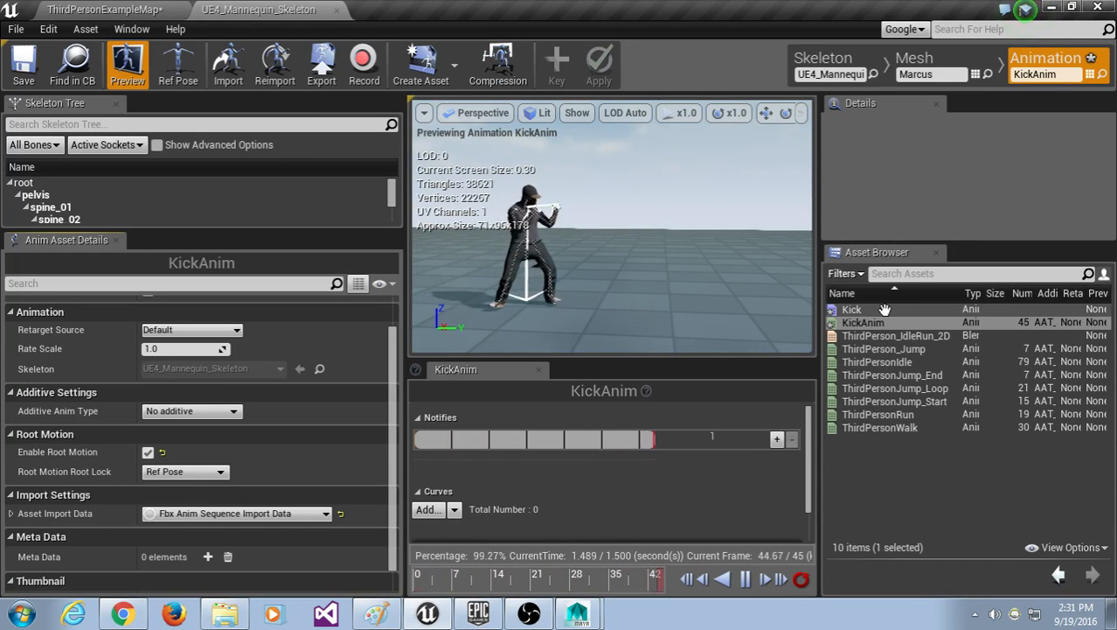
Step: Open the Kick montage and drop KickAnim onto its DefaultSlot track
double_click(853, 309)
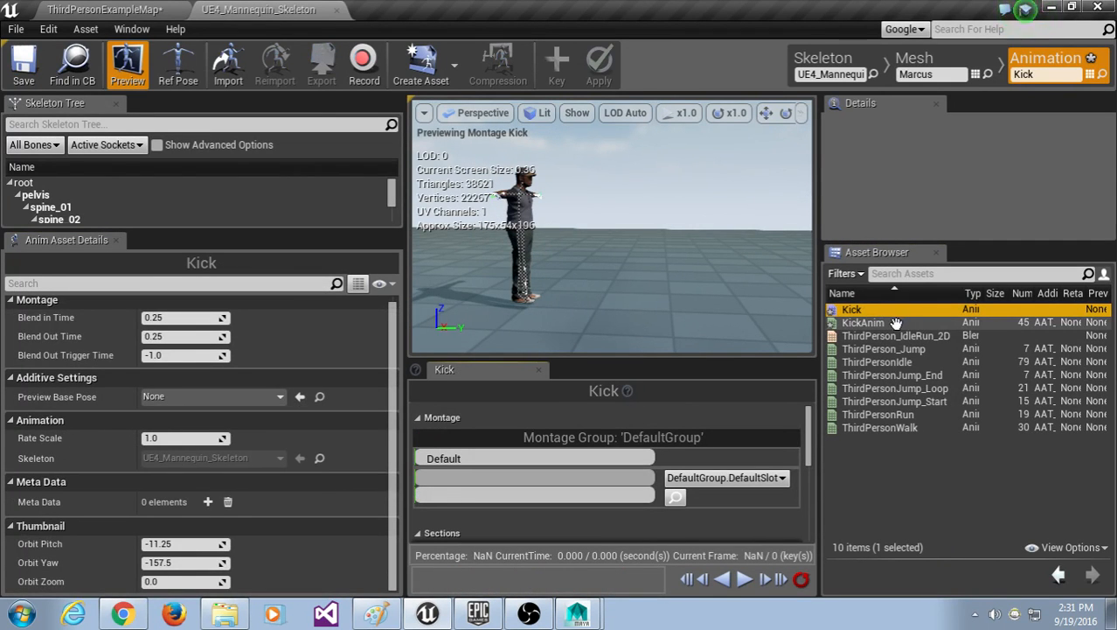
drag(897, 323, 503, 434)
drag(428, 475, 429, 474)
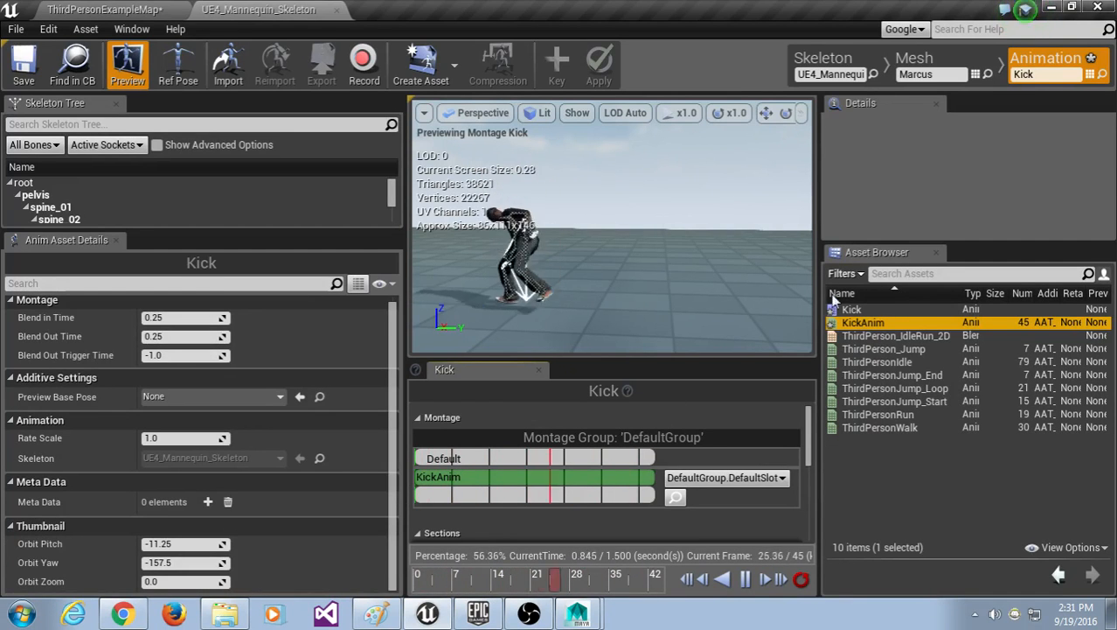
Step: Enlarge the montage panel while comparing the Kick and KickAnim assets, then select the KickAnim segment
click(885, 309)
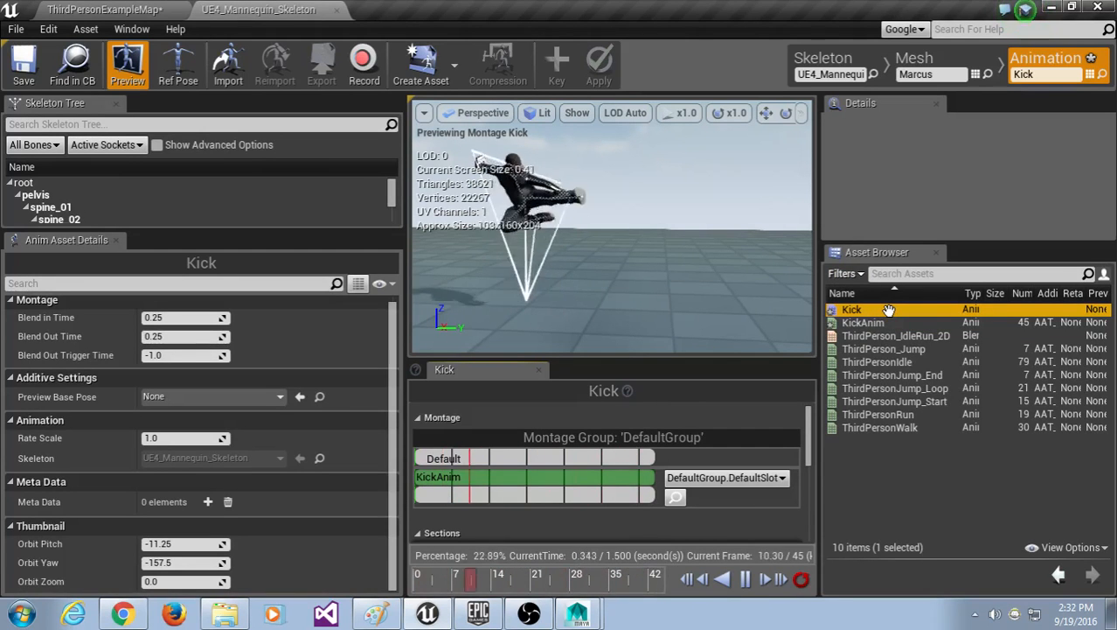
click(883, 323)
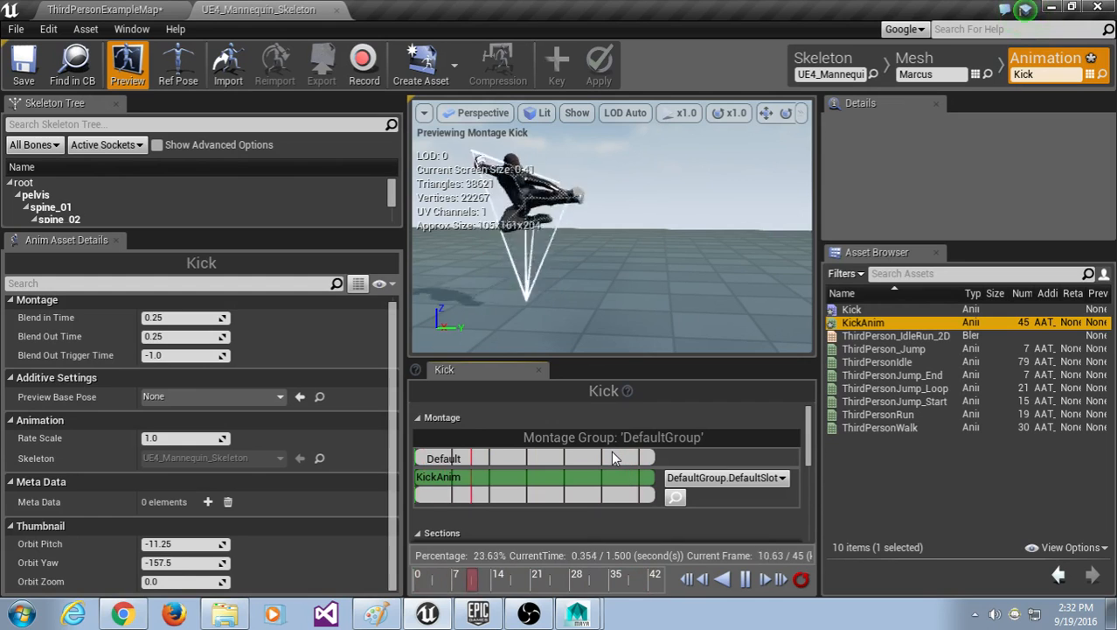
click(887, 310)
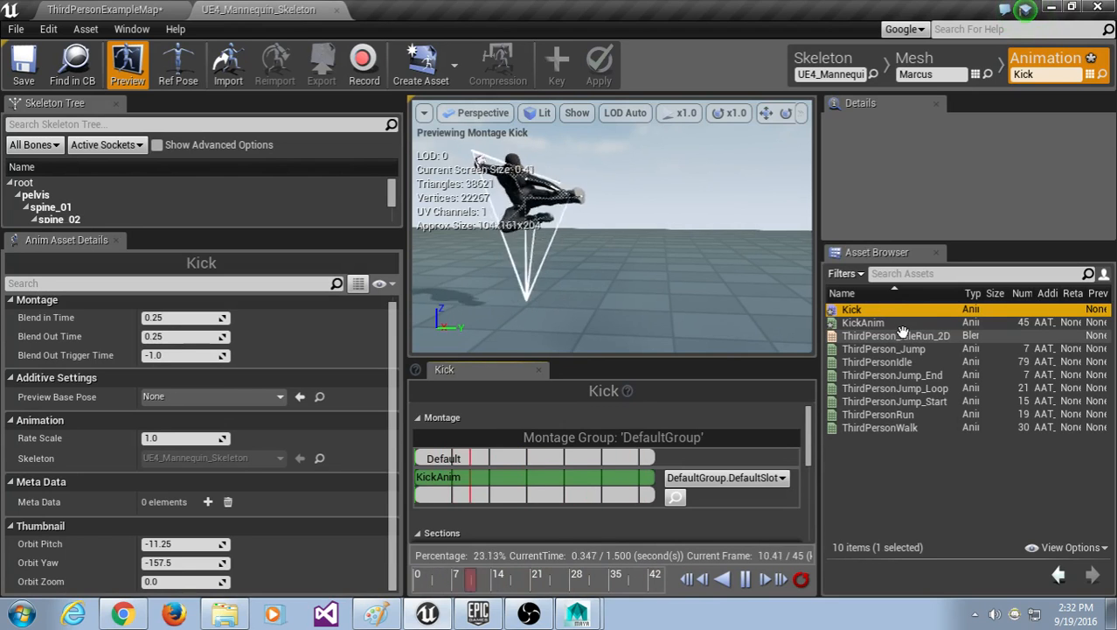
drag(629, 357, 628, 327)
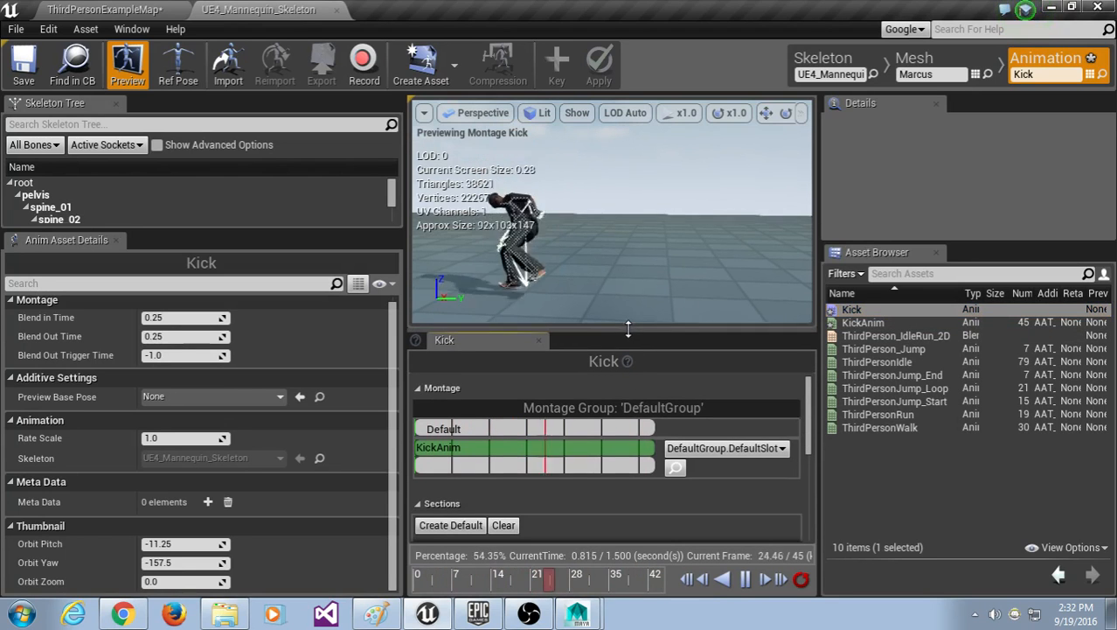
click(901, 323)
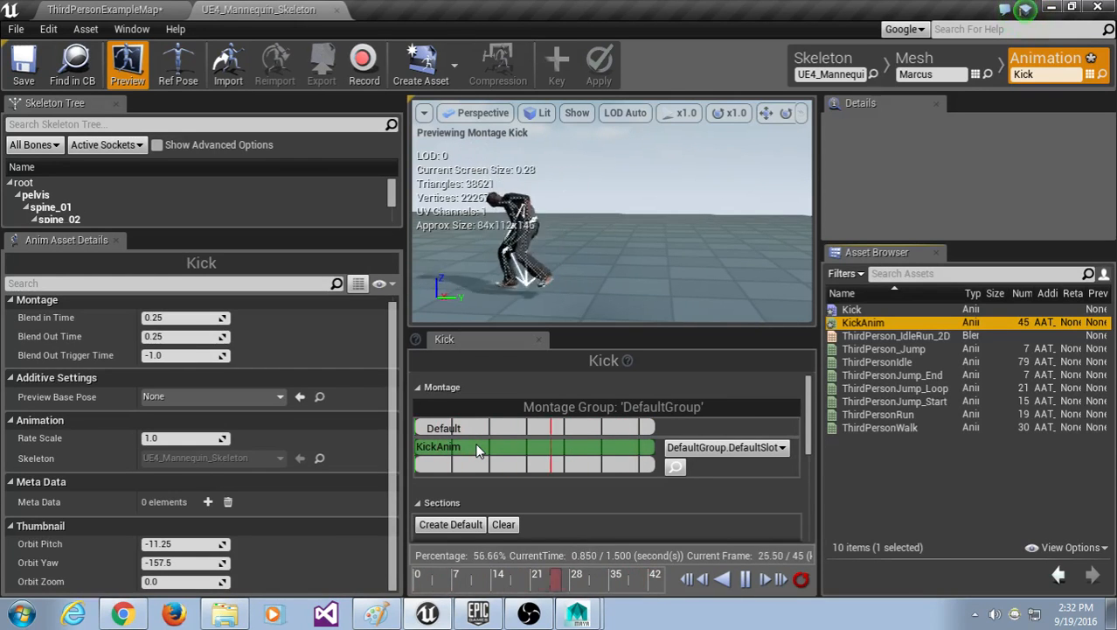
click(884, 311)
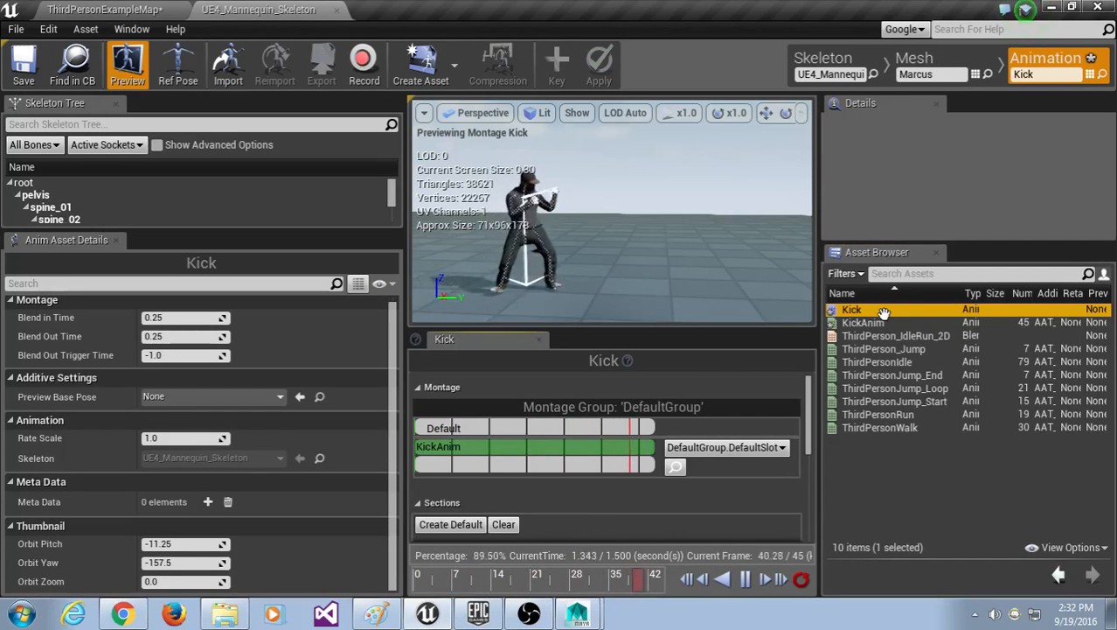
click(470, 439)
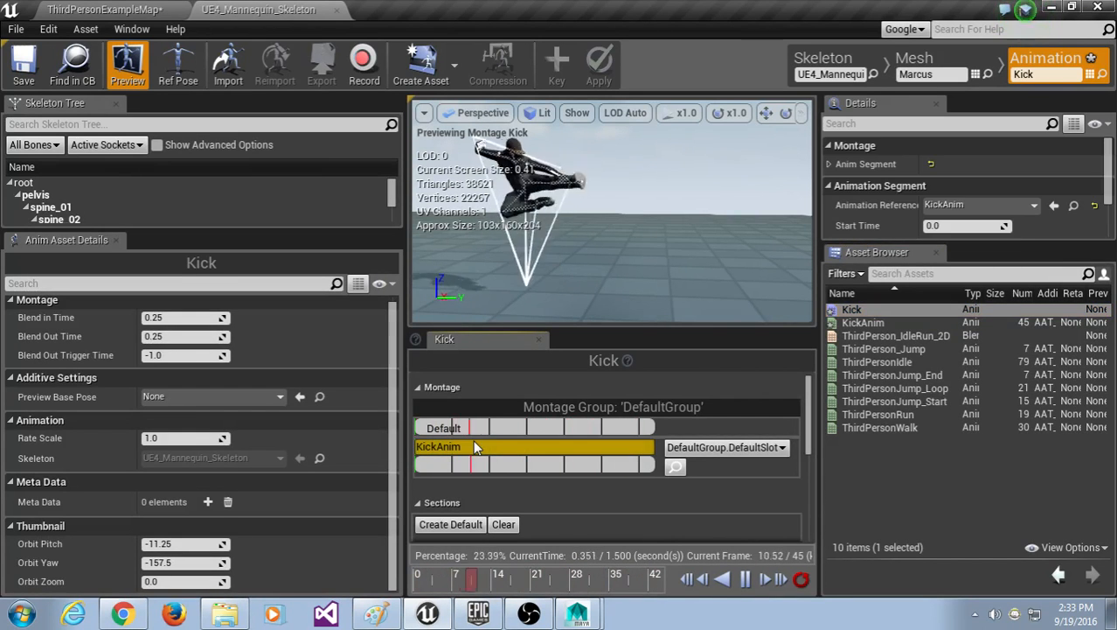
Step: Delete the KickAnim segment from the Kick montage and drag KickAnim back onto the slot track
key(Delete)
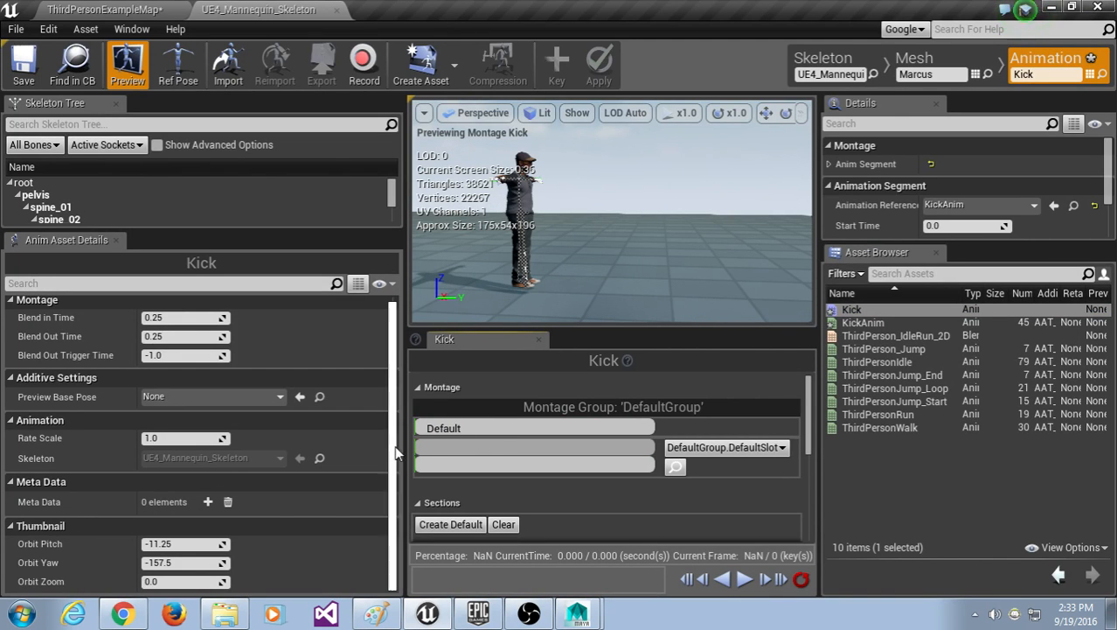
click(591, 466)
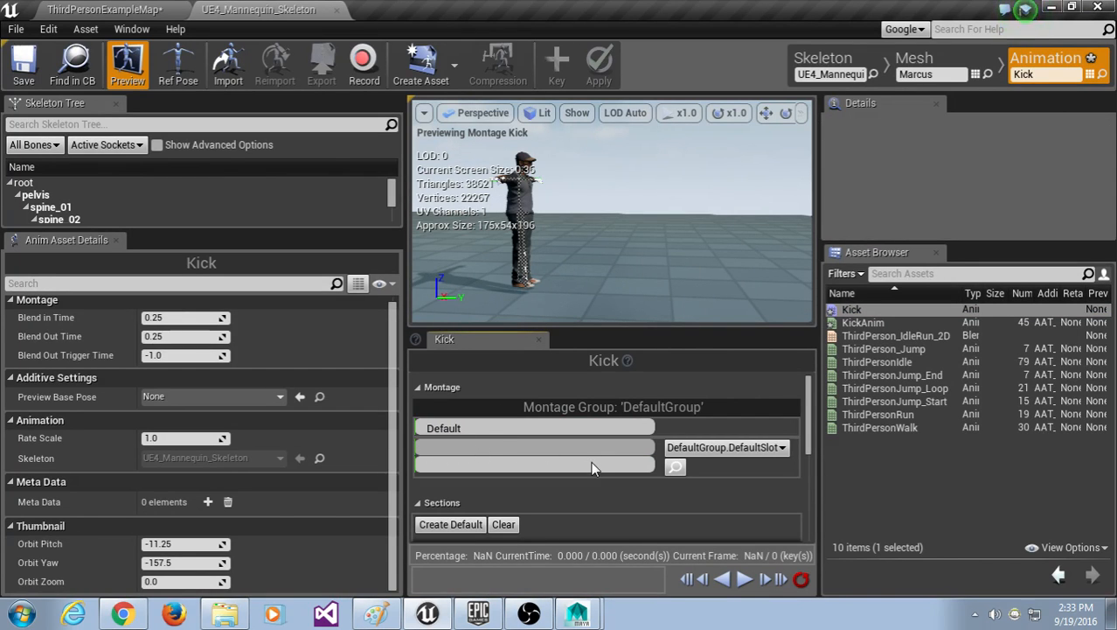
click(868, 323)
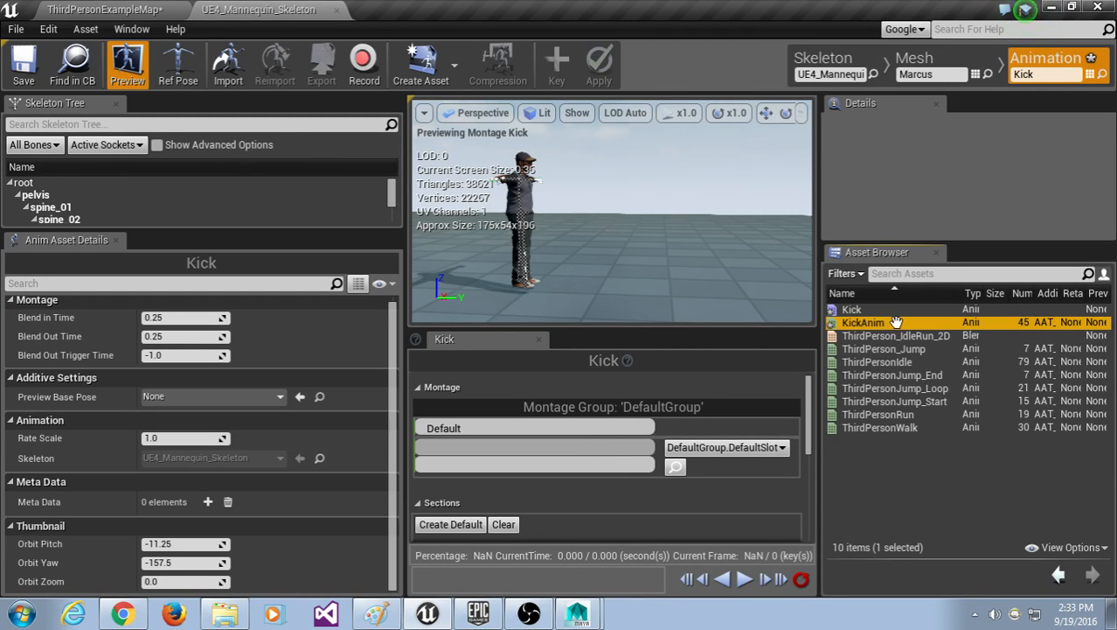
drag(898, 323, 886, 323)
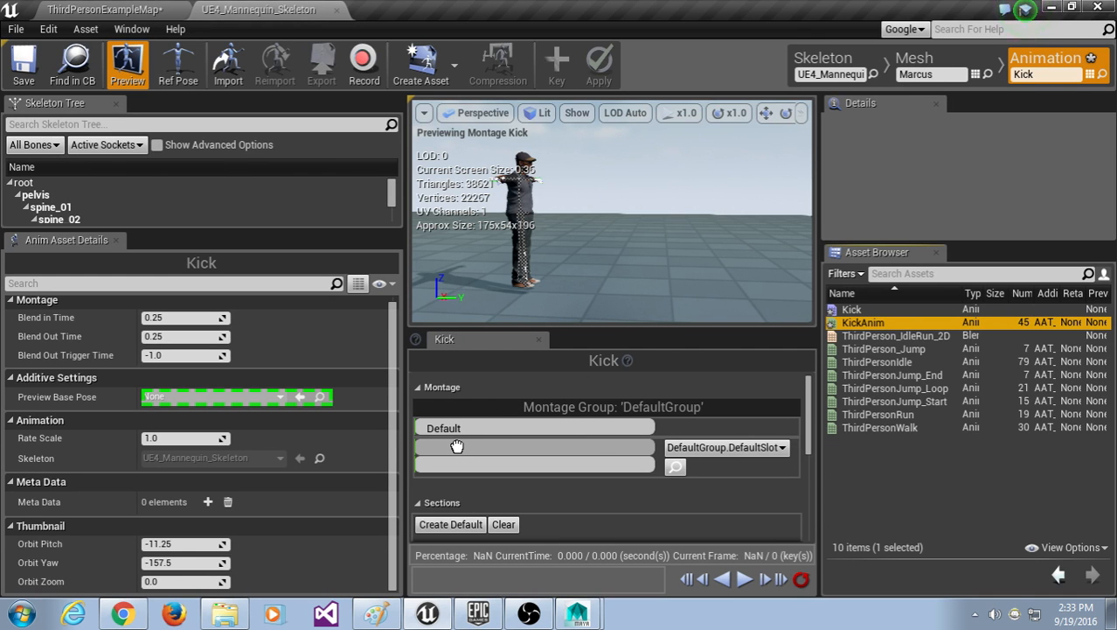
drag(457, 446, 457, 446)
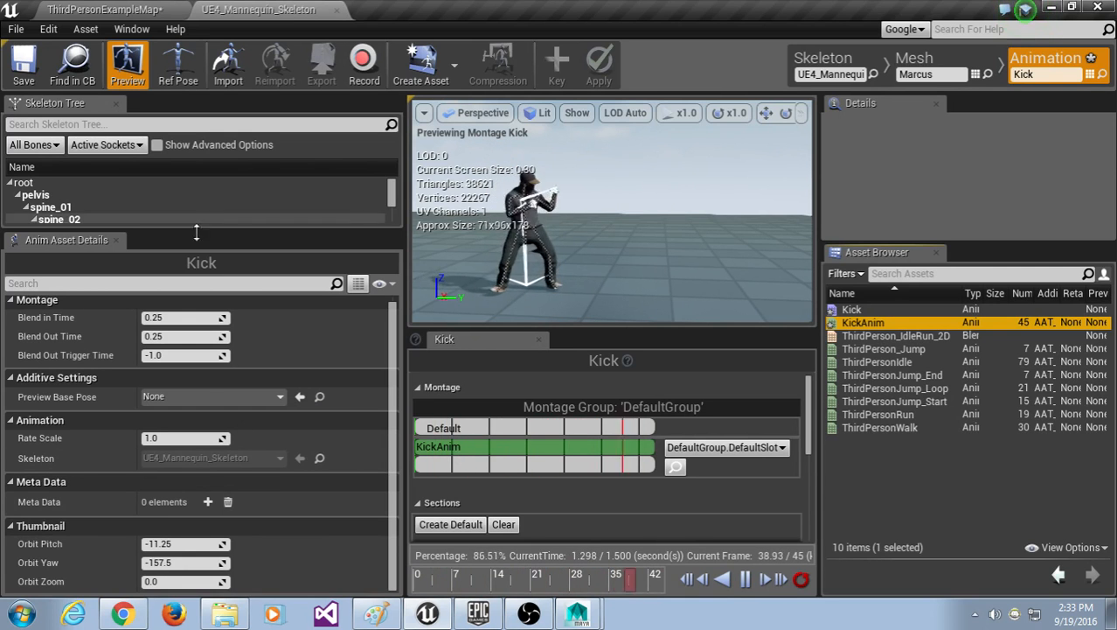
Step: Reopen KickAnim in the animation editor and make sure Enable Root Motion is checked
double_click(863, 321)
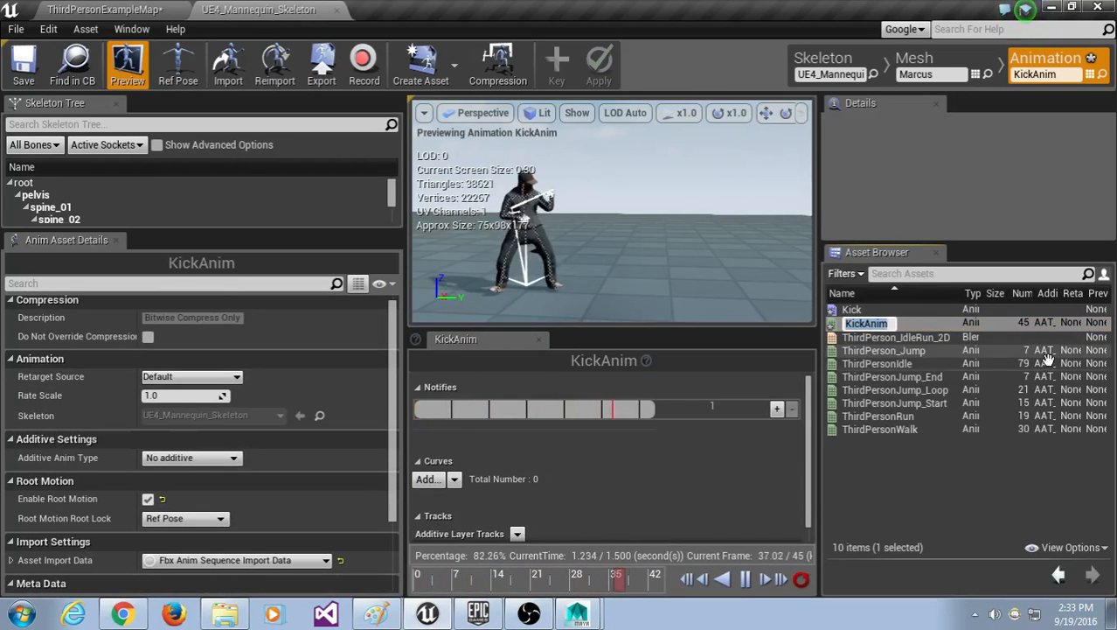
click(906, 323)
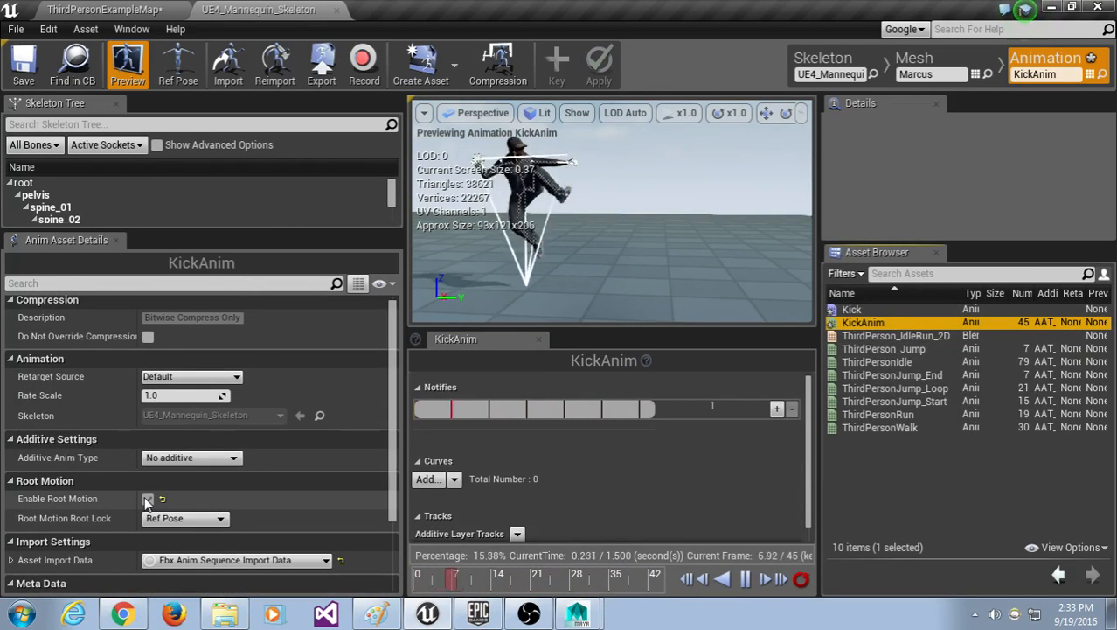
click(148, 500)
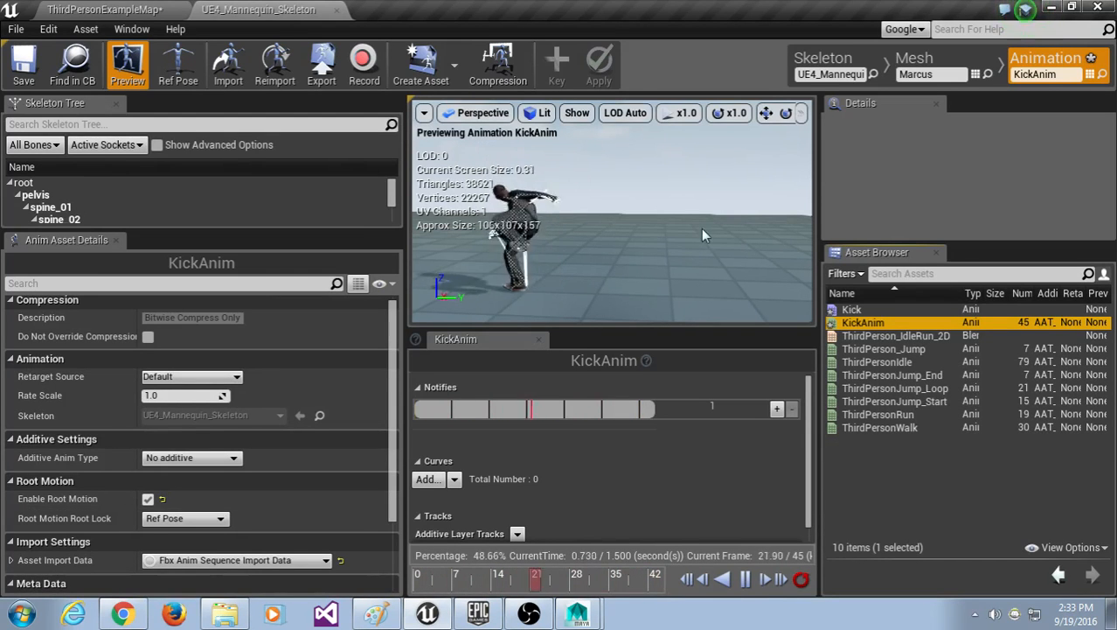
right_click(886, 323)
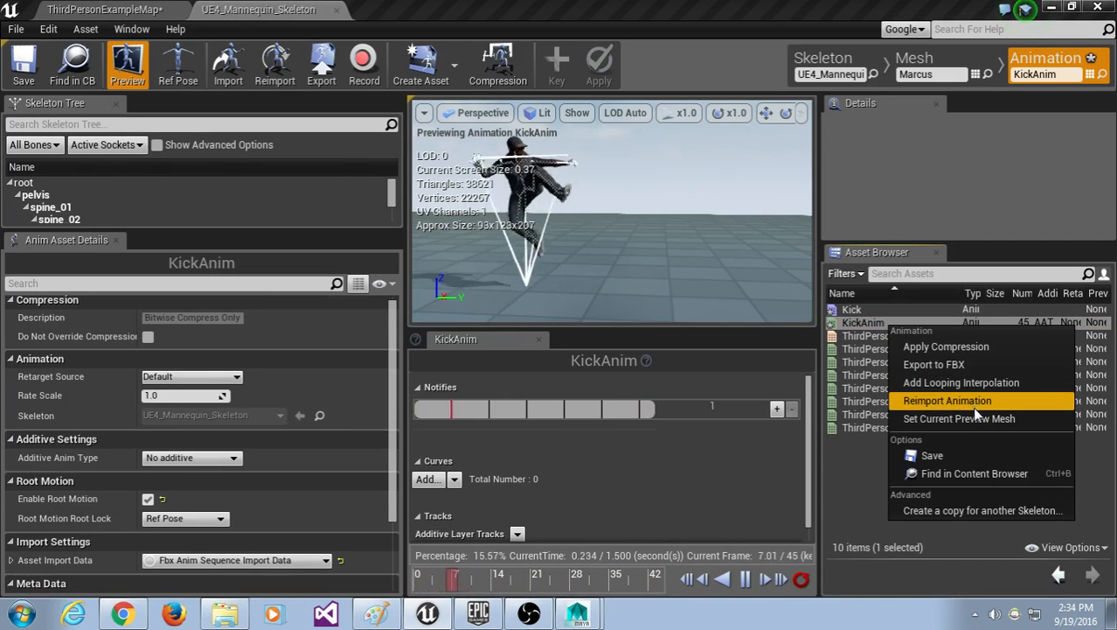
Step: Locate KickAnim in Content > Marcus and reimport it with new source Desktop\flying_kick.fbx
click(988, 474)
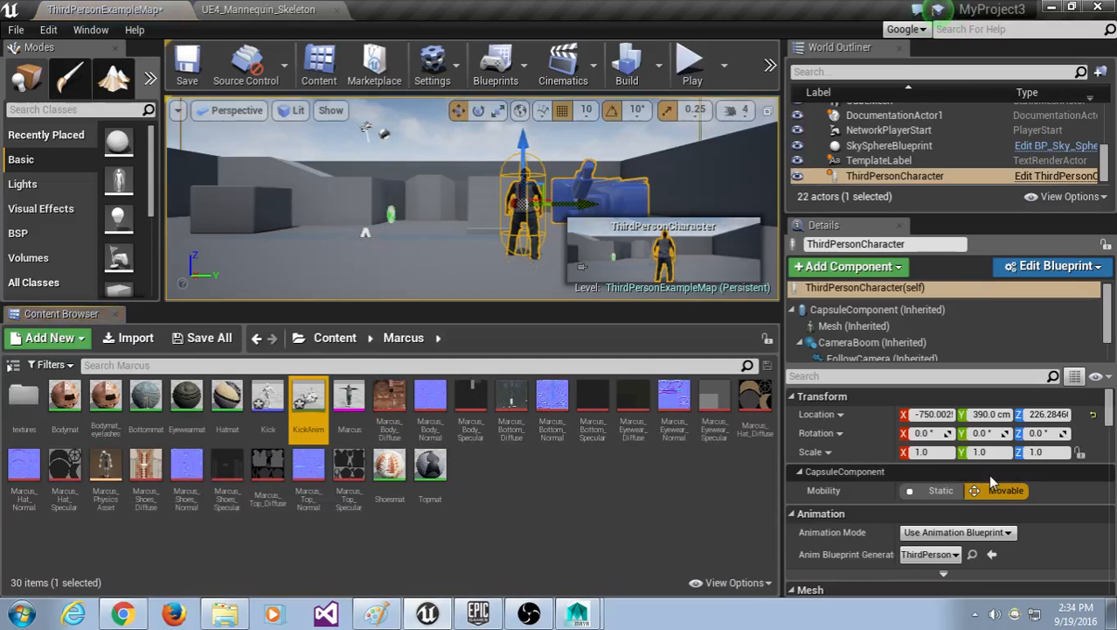
right_click(310, 400)
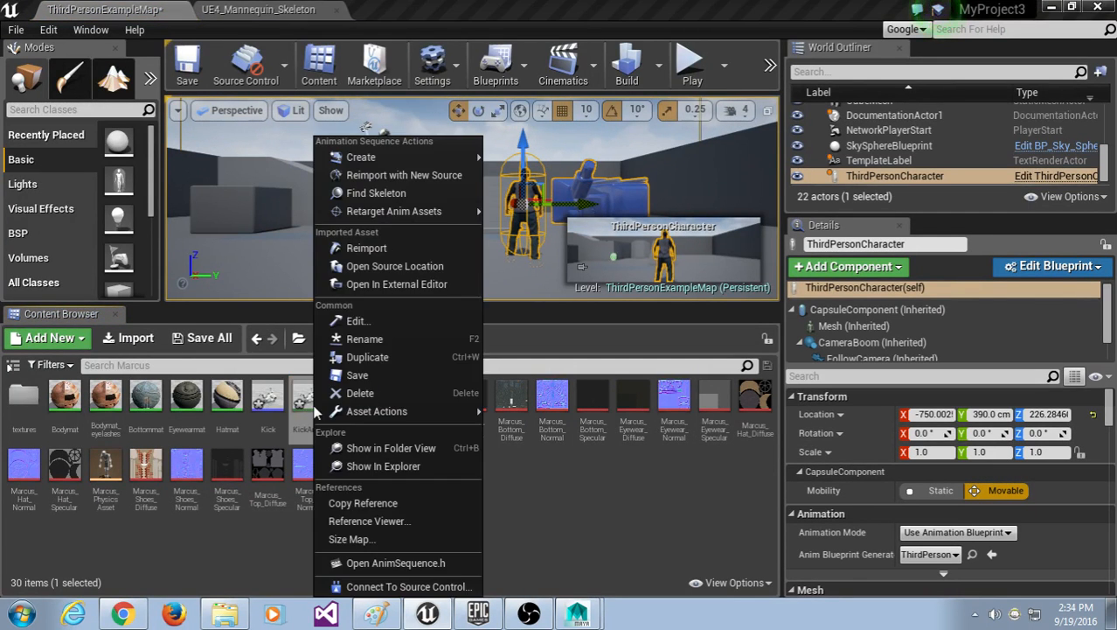
click(461, 178)
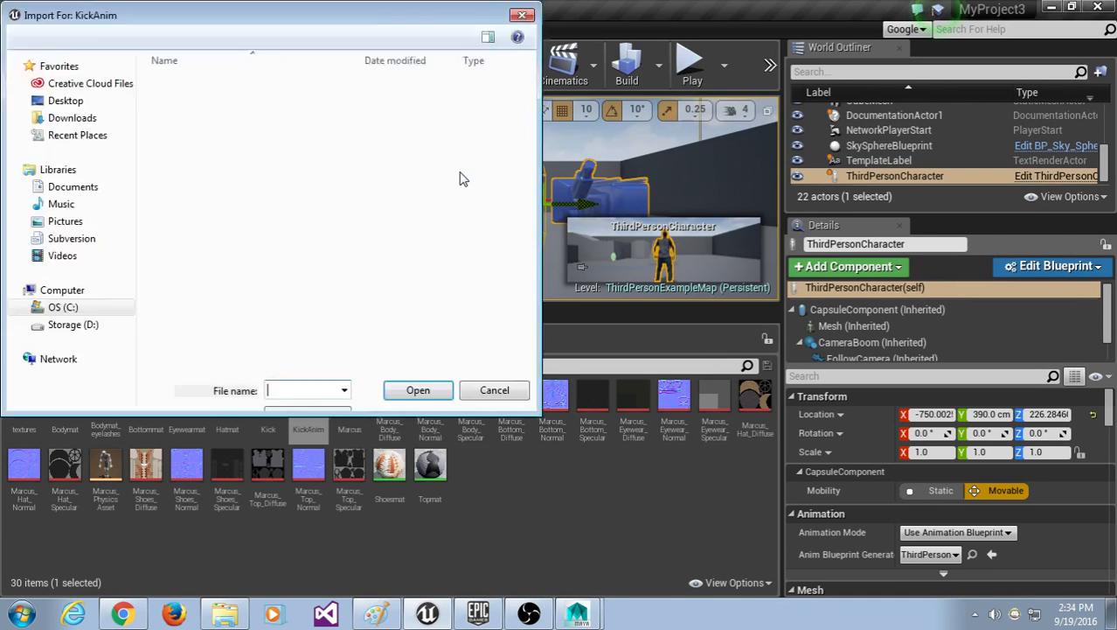
click(226, 198)
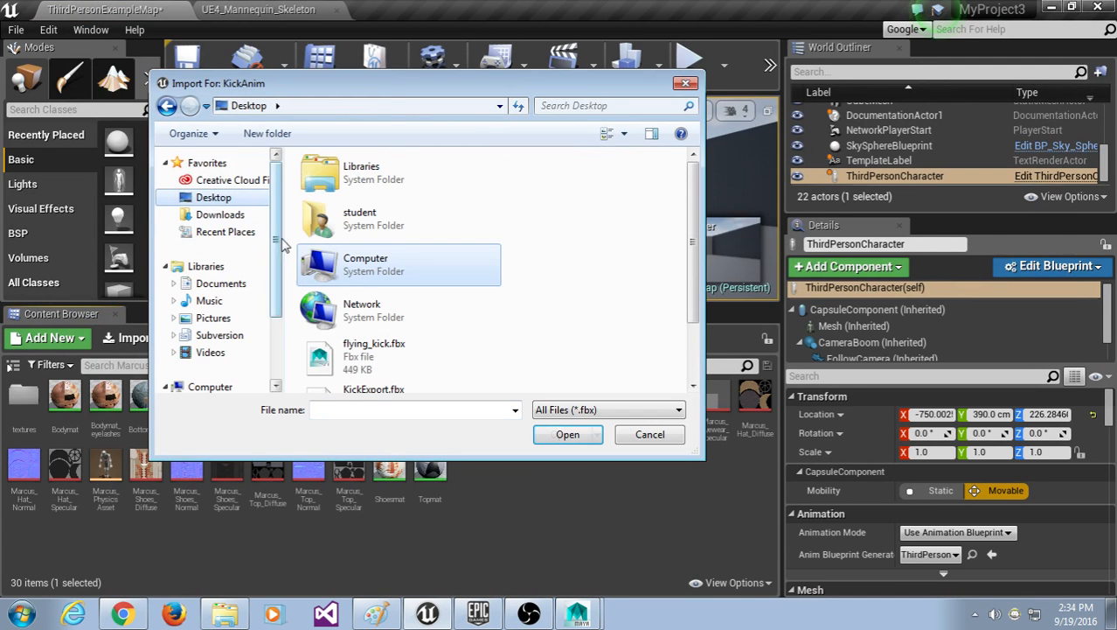
click(392, 345)
scroll(392, 343, down, 2)
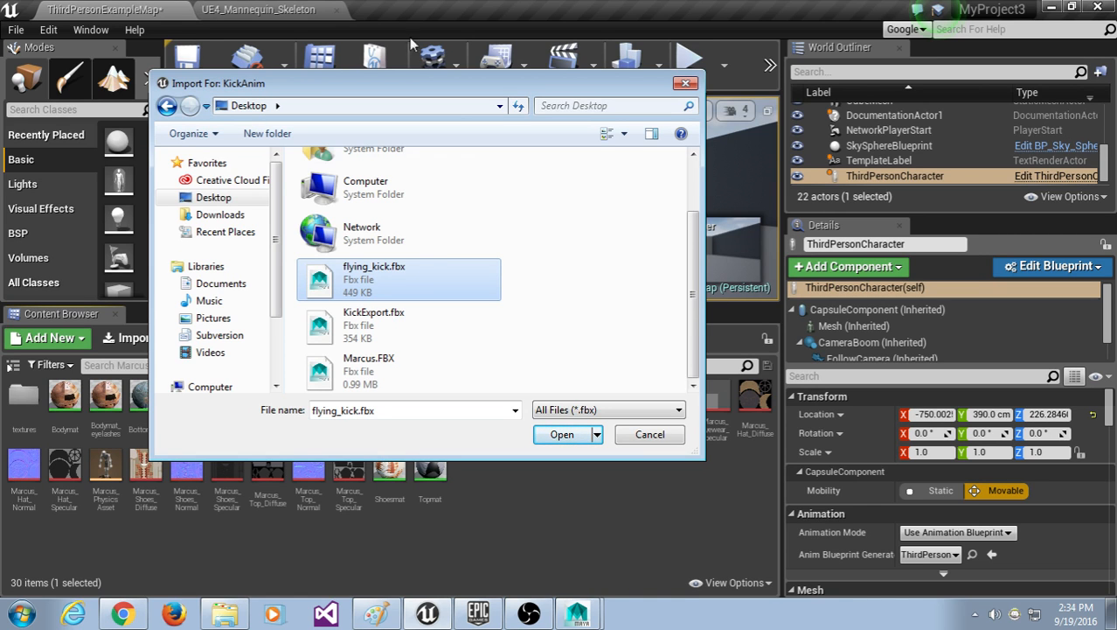
click(654, 434)
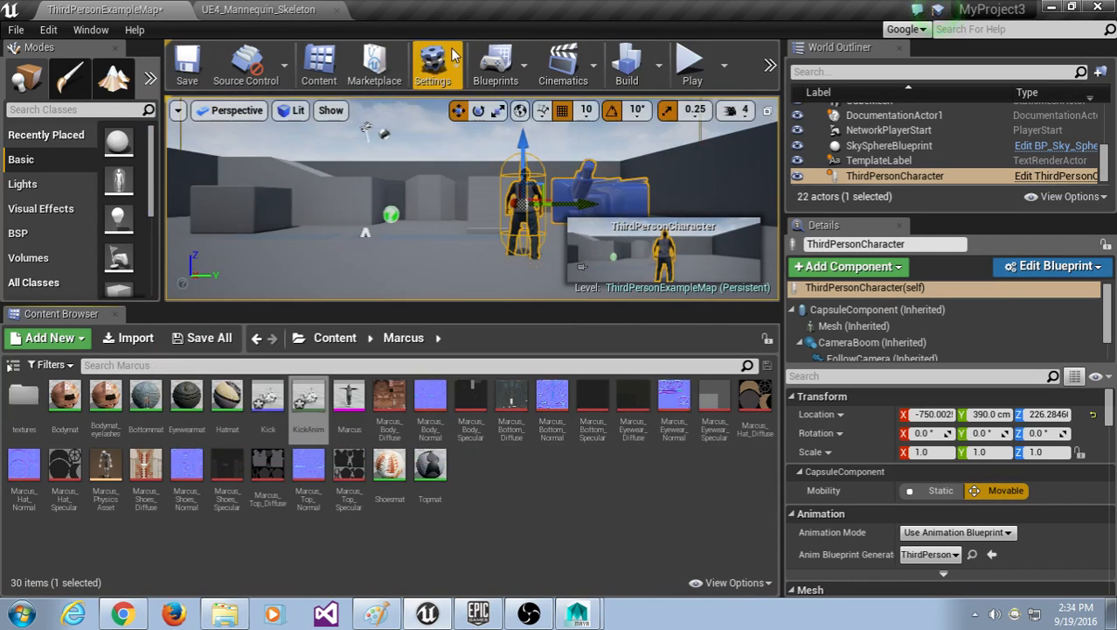
Step: Check the KickAnim editor and the notes screenshot in Paint, then return to the Unreal level editor
click(275, 7)
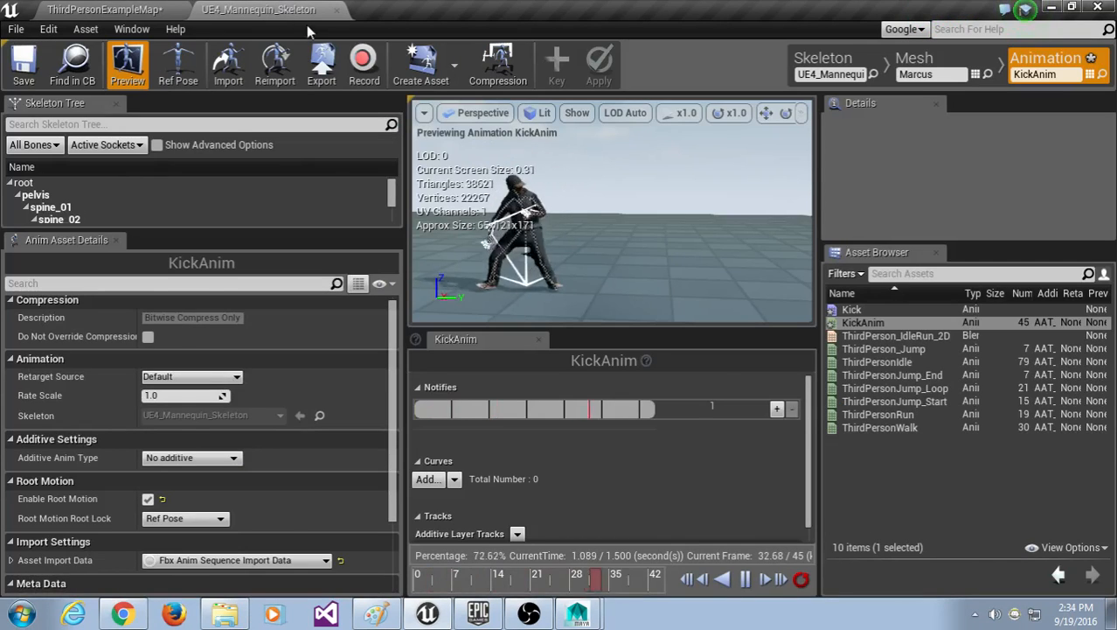
click(128, 10)
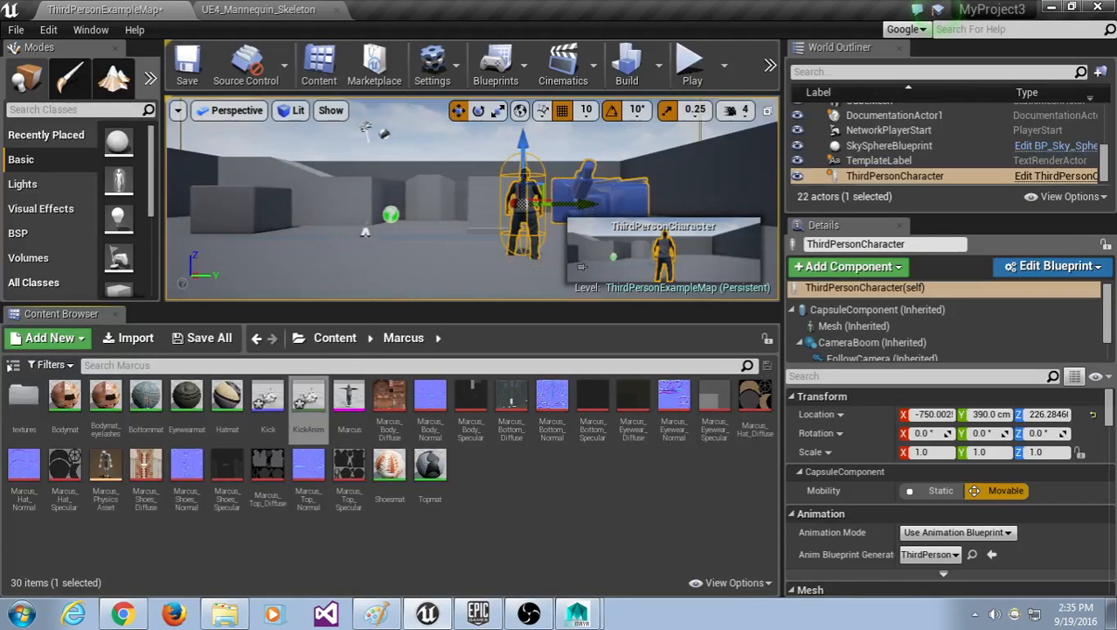
mouse_move(418, 304)
mouse_down()
mouse_move(418, 284)
mouse_move(422, 300)
mouse_up()
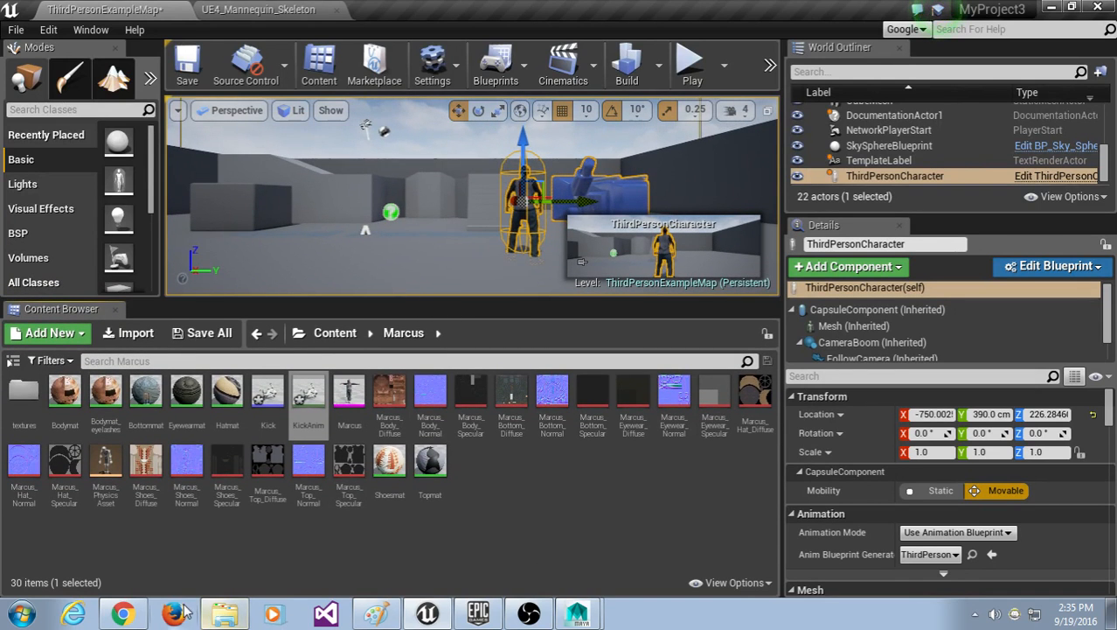
click(388, 615)
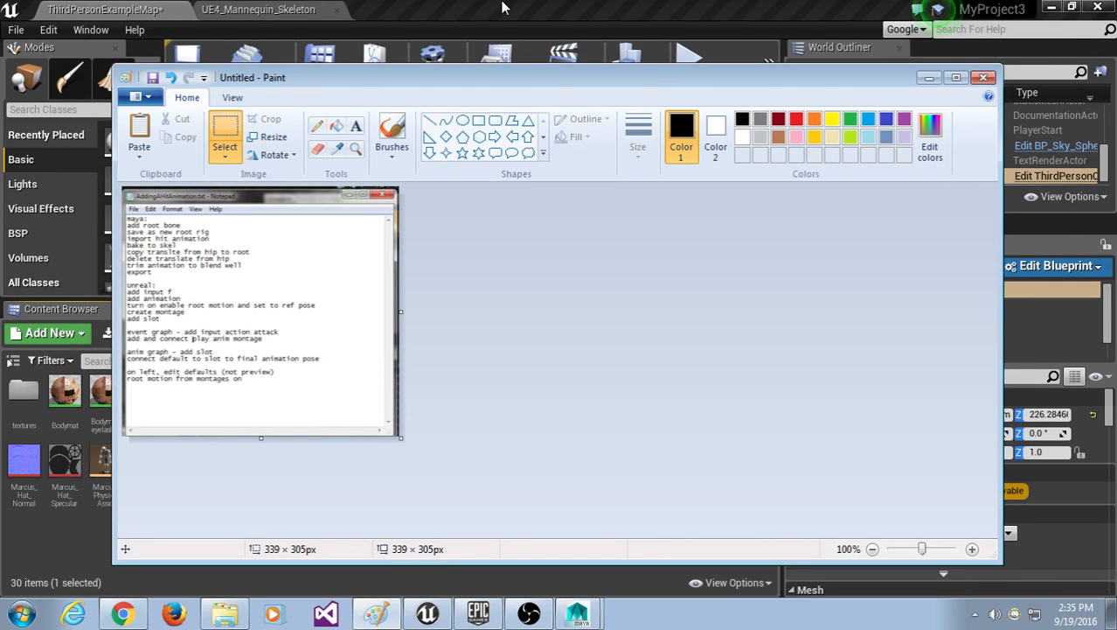
click(503, 8)
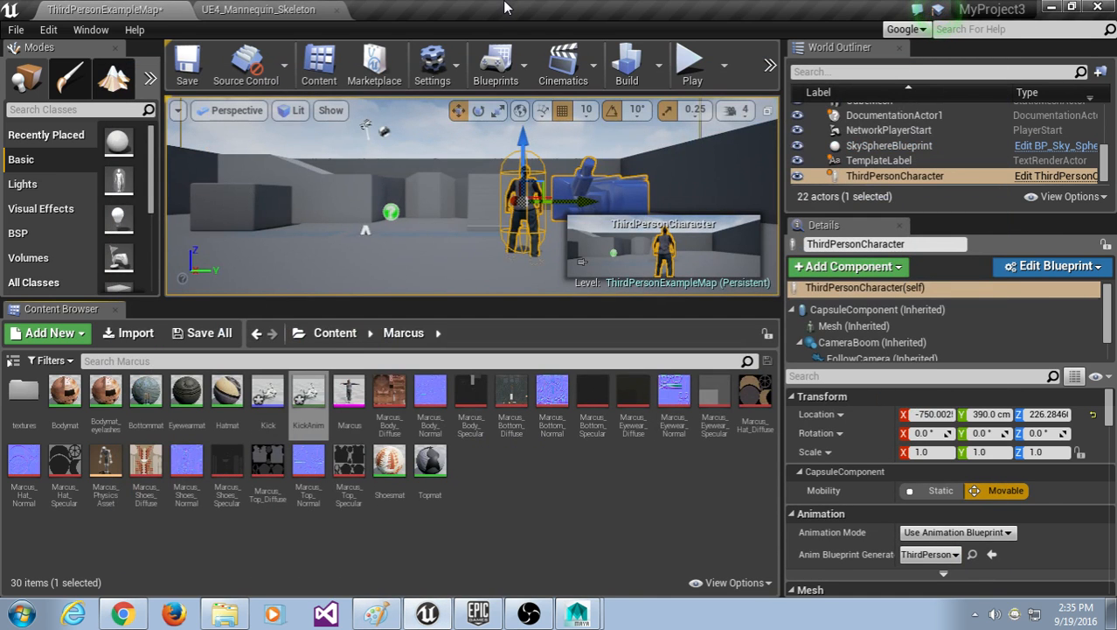
Step: Search the top Content folder for 'third' and open the ThirdPersonCharacter Blueprint
click(336, 335)
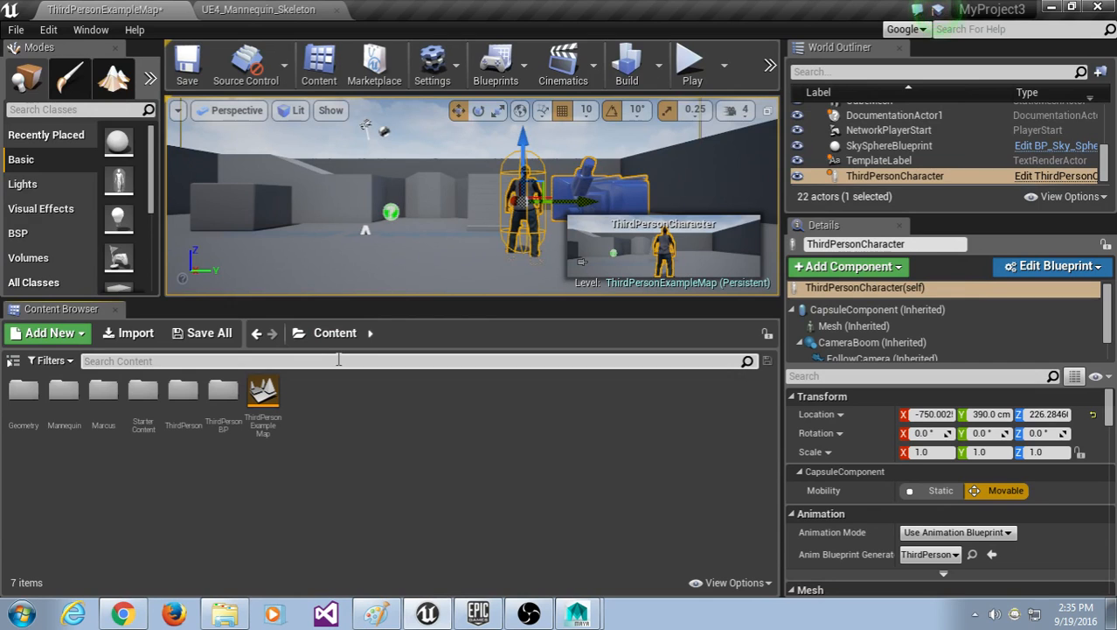
text(thiird)
key(BackSpace)
key(BackSpace)
key(BackSpace)
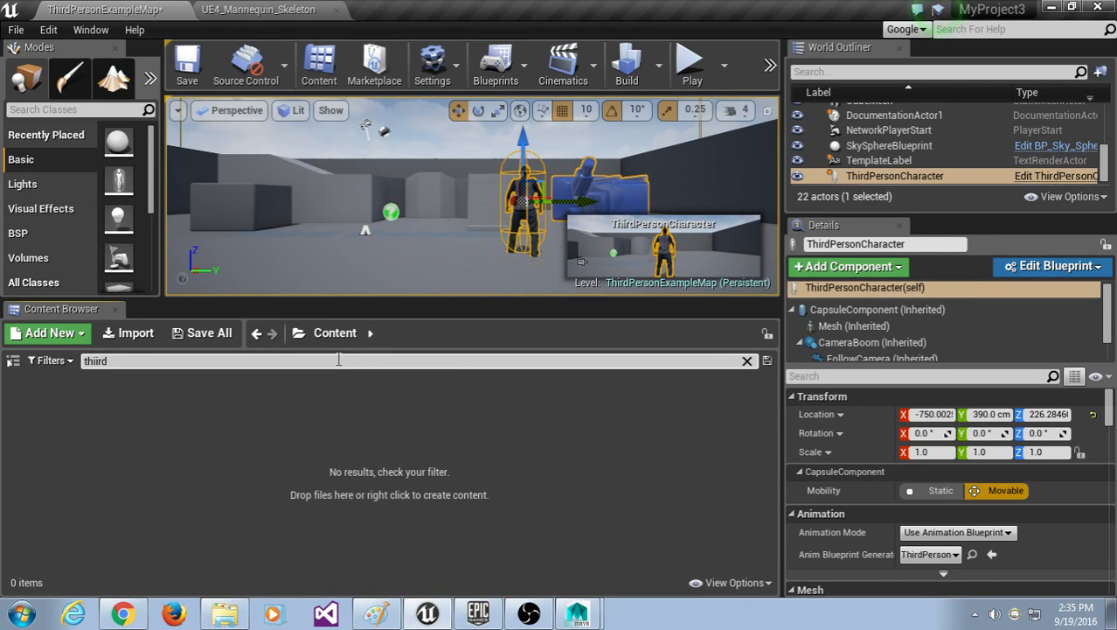
text(rd)
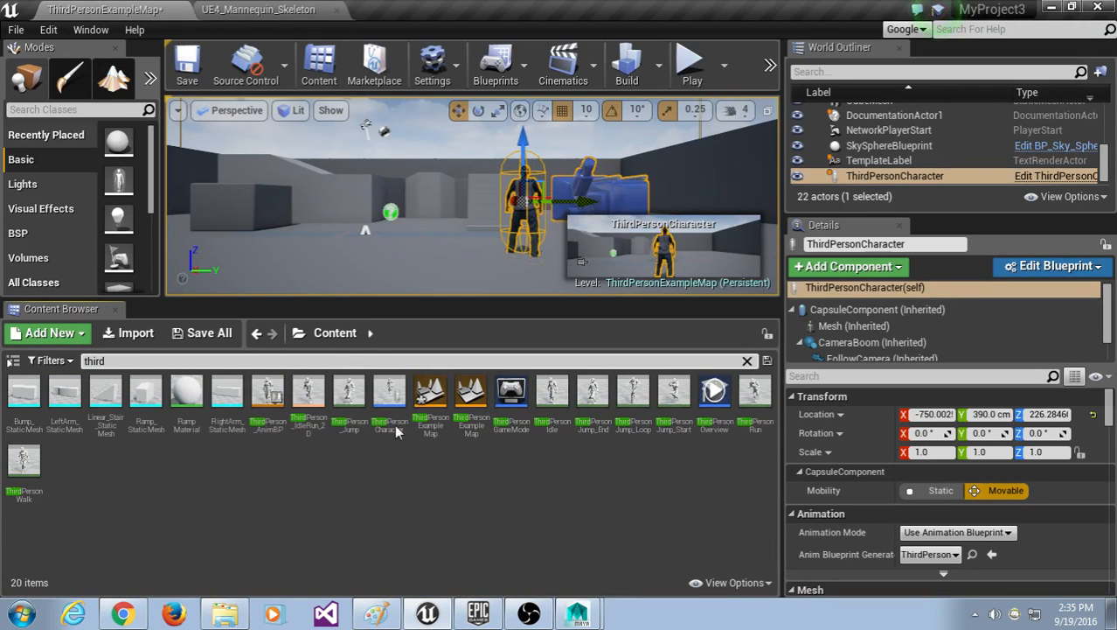
click(393, 389)
double_click(393, 388)
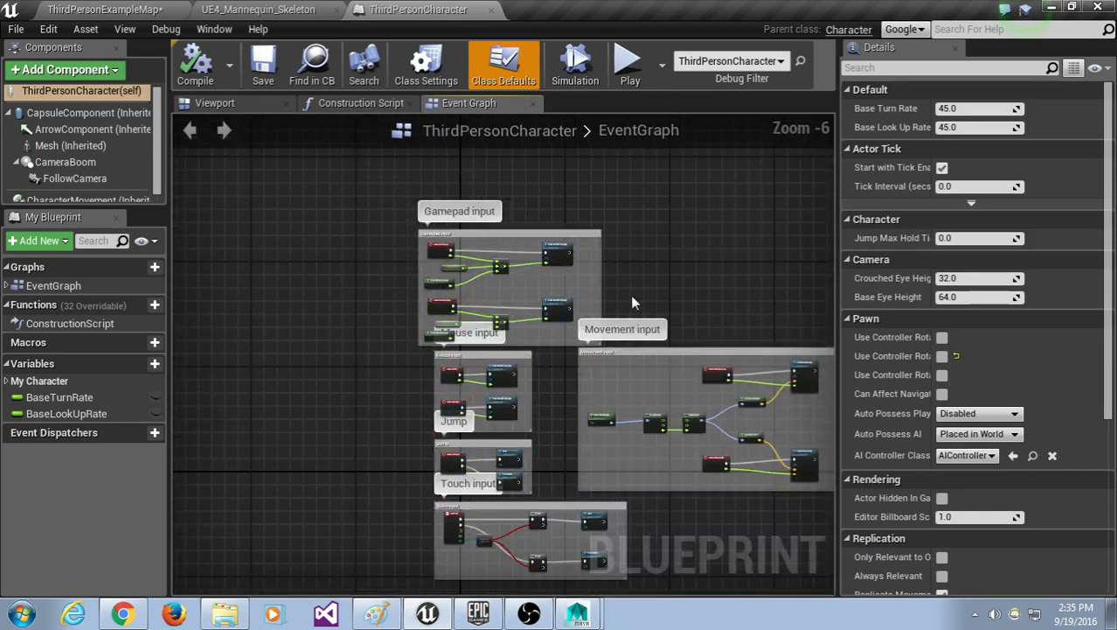
Step: Pan the event graph, then switch to the KickAnim animation editor and save it
scroll(618, 301, down, 1)
right_drag(644, 287, 683, 293)
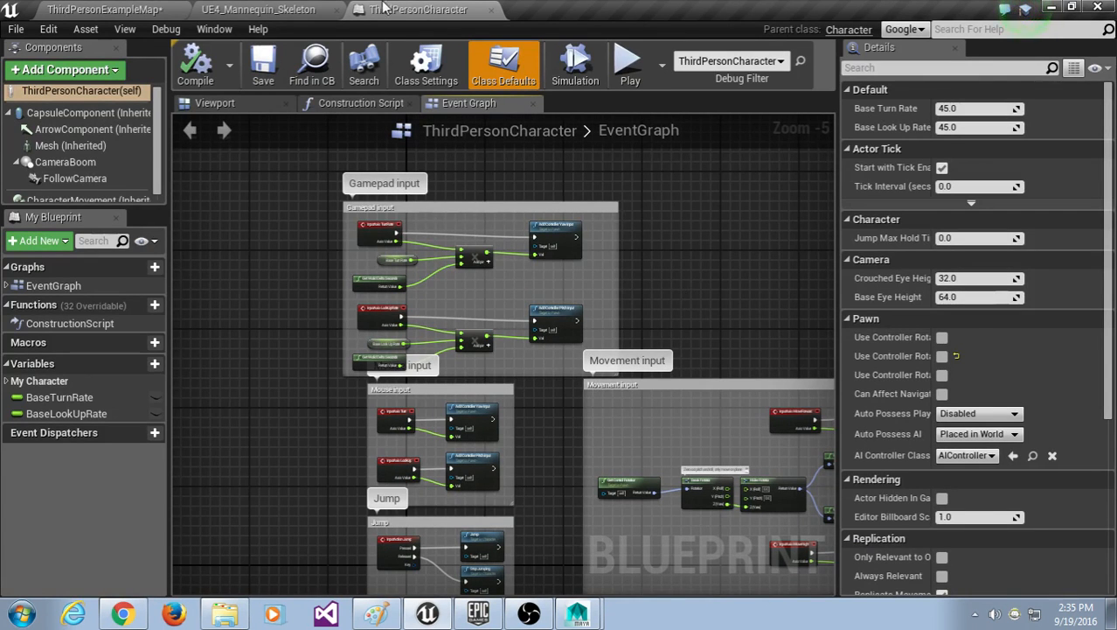
click(278, 10)
click(123, 10)
click(256, 8)
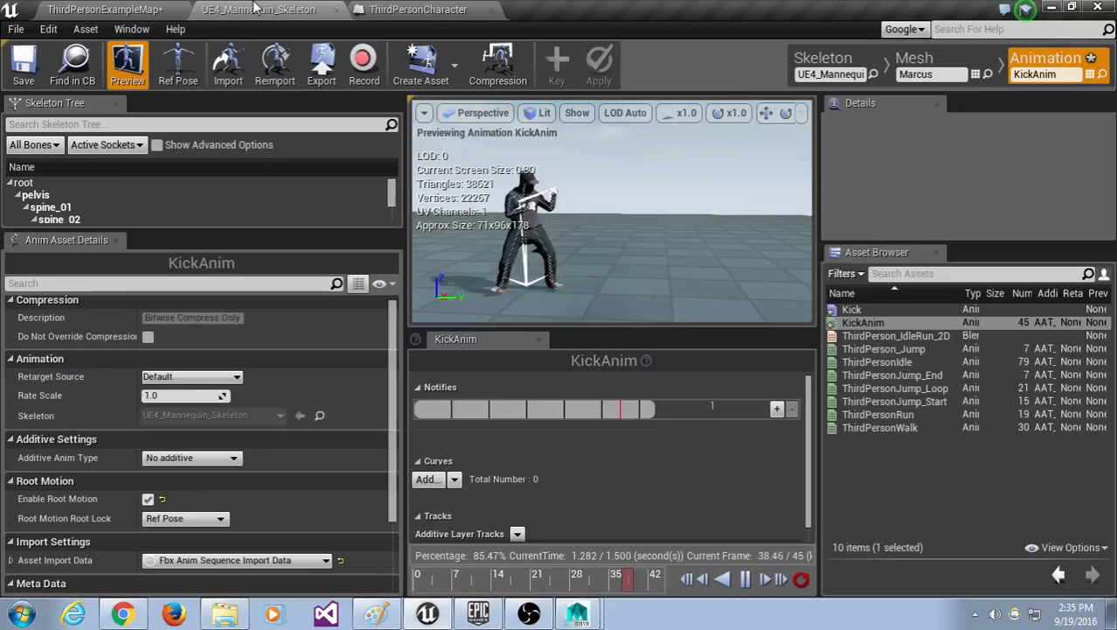
click(29, 71)
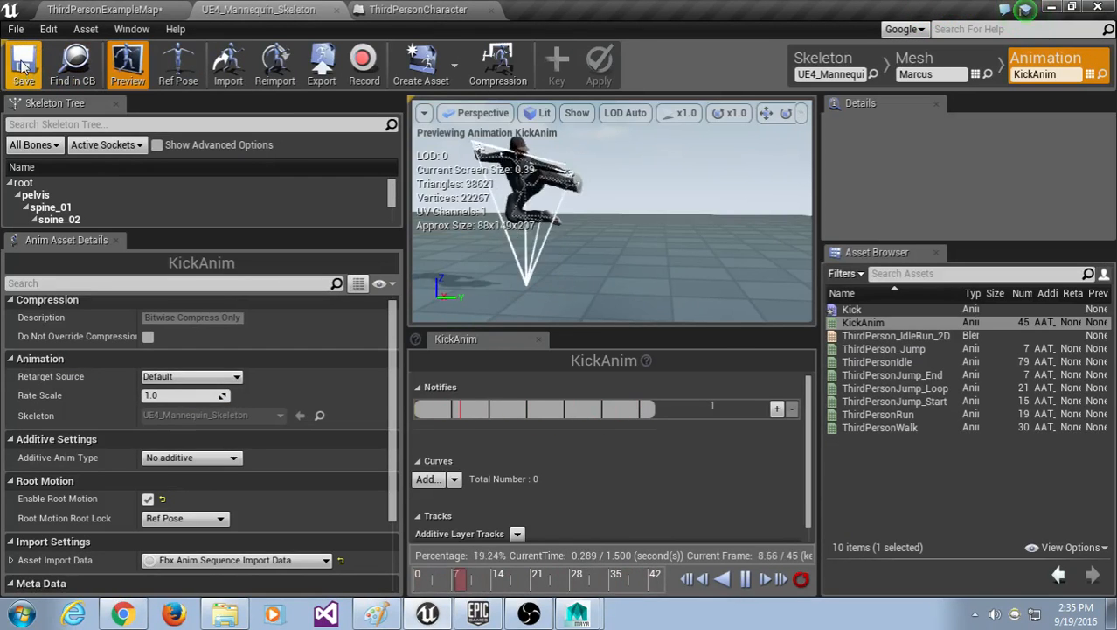
click(28, 73)
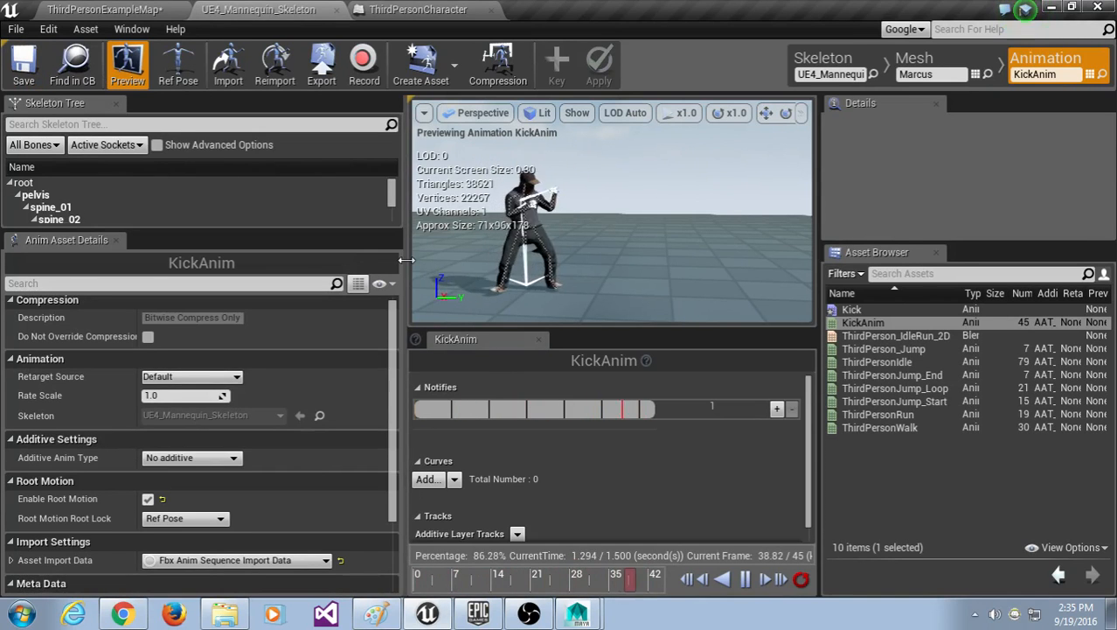
Step: Resize the animation preview area and go back to the ThirdPersonCharacter Blueprint
drag(408, 267, 244, 266)
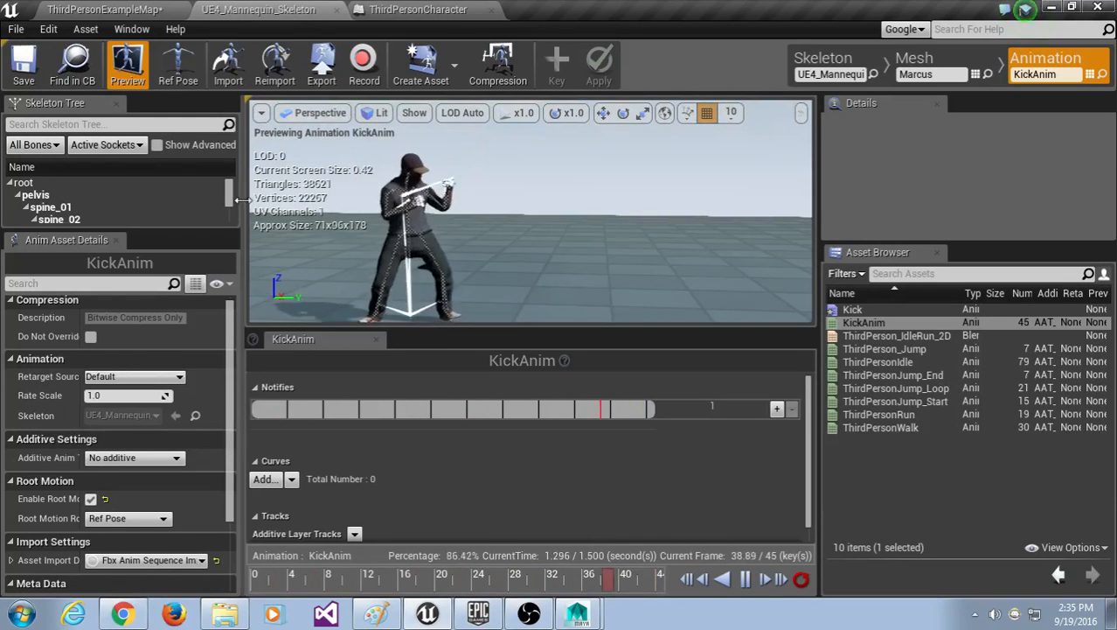
drag(247, 207, 300, 199)
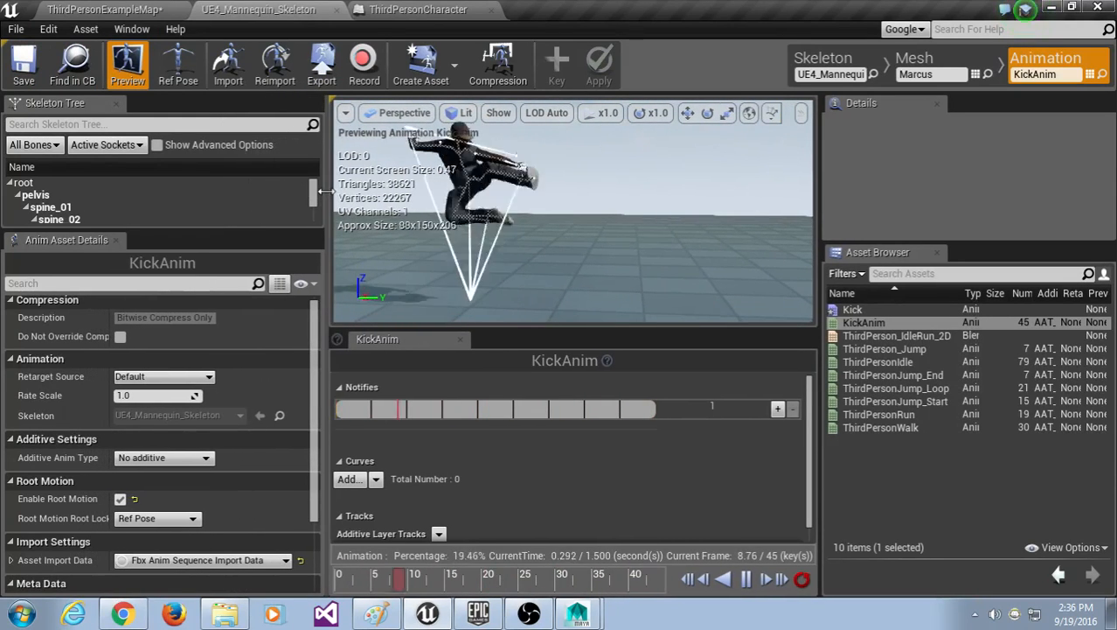
click(425, 9)
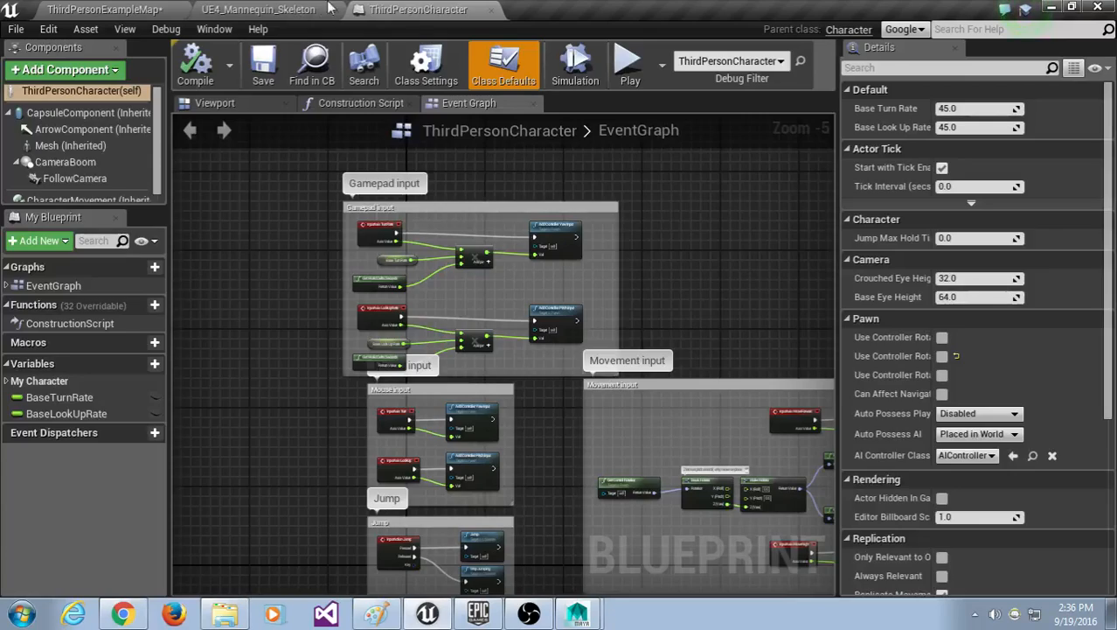
Step: In the level editor, clear the content search and select the ThirdPersonCharacter in the level
click(260, 8)
click(117, 9)
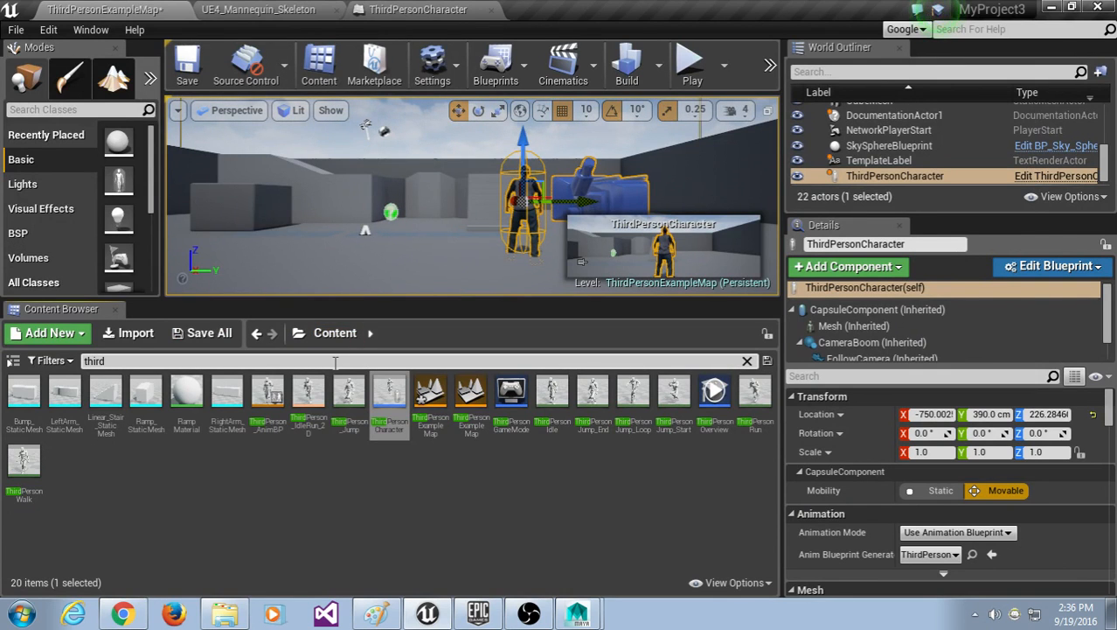
key(BackSpace)
key(BackSpace)
key(BackSpace)
text(thrid)
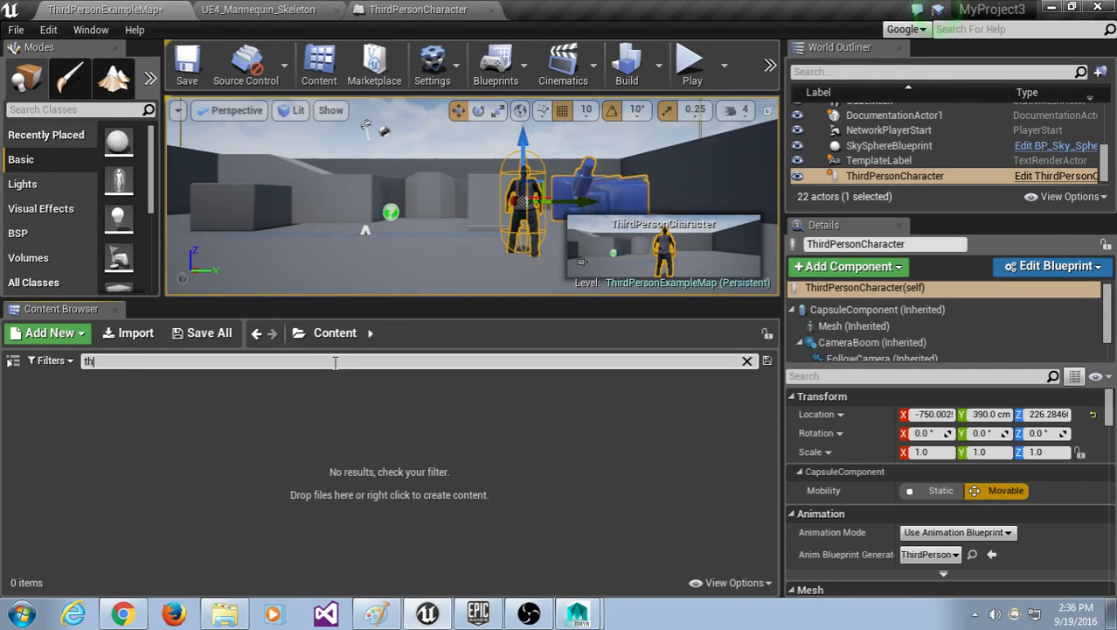
key(BackSpace)
key(BackSpace)
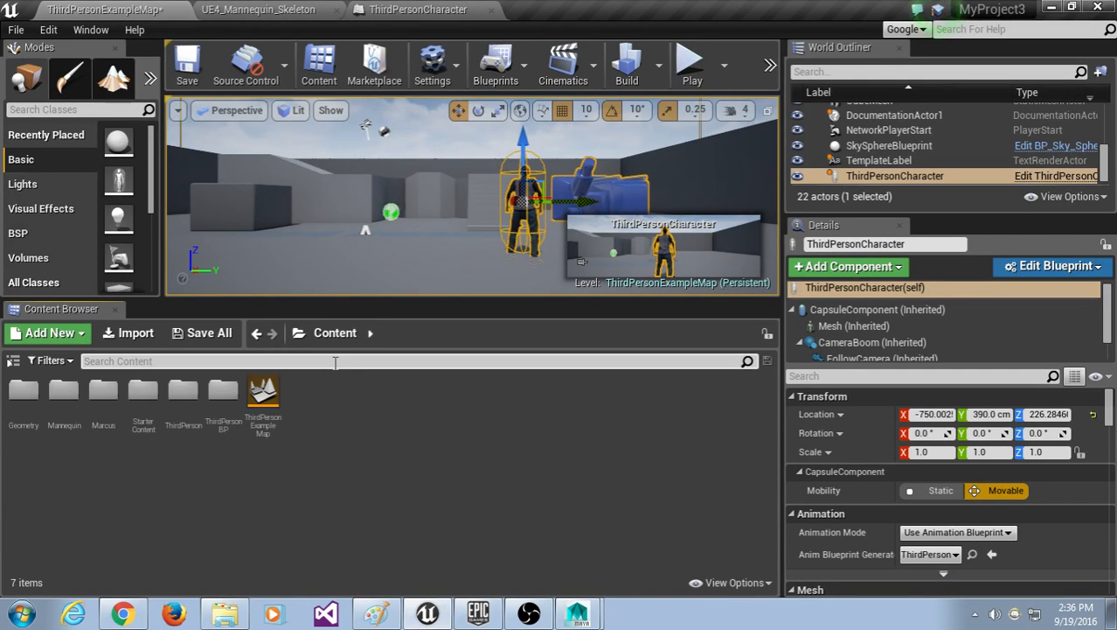
click(555, 531)
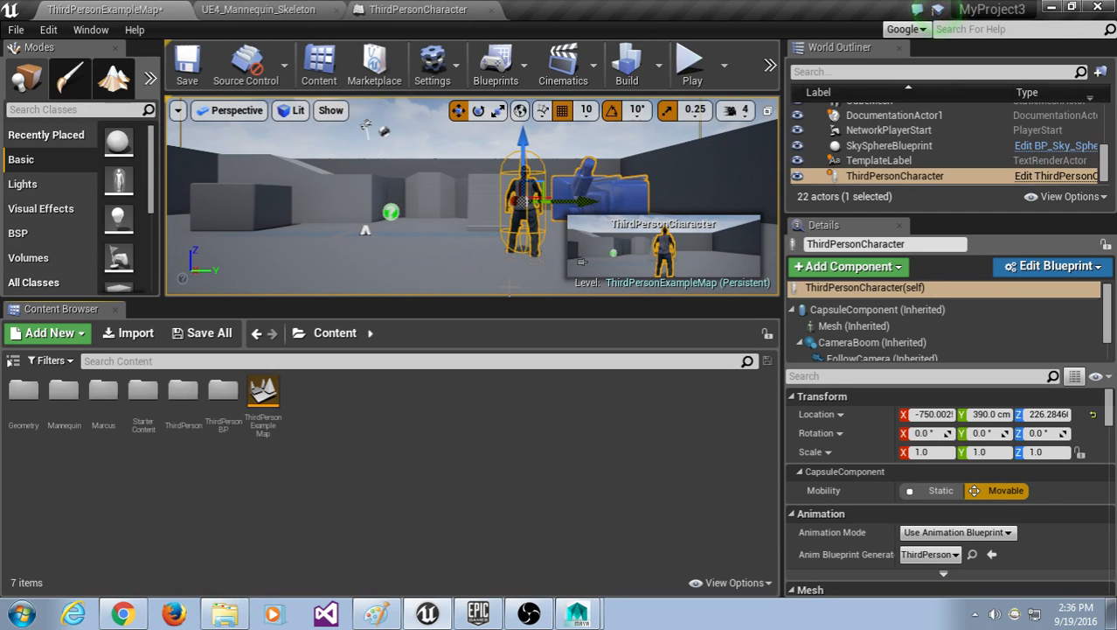
click(533, 252)
click(530, 229)
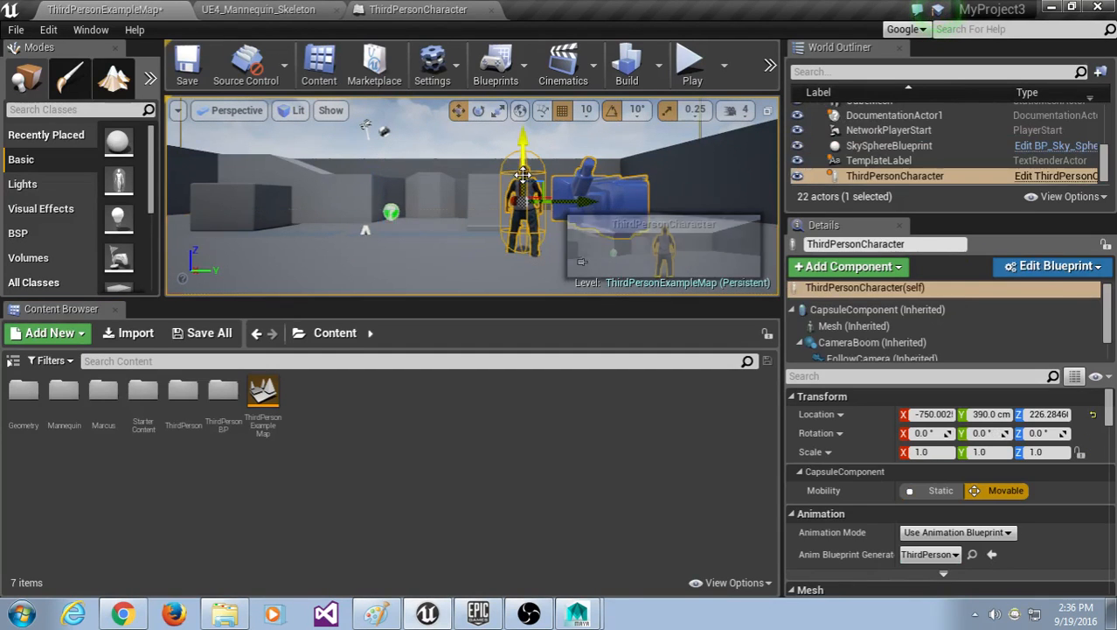
Step: Open the character's Blueprint editor via Edit Blueprint and pan the EventGraph into view
click(1049, 272)
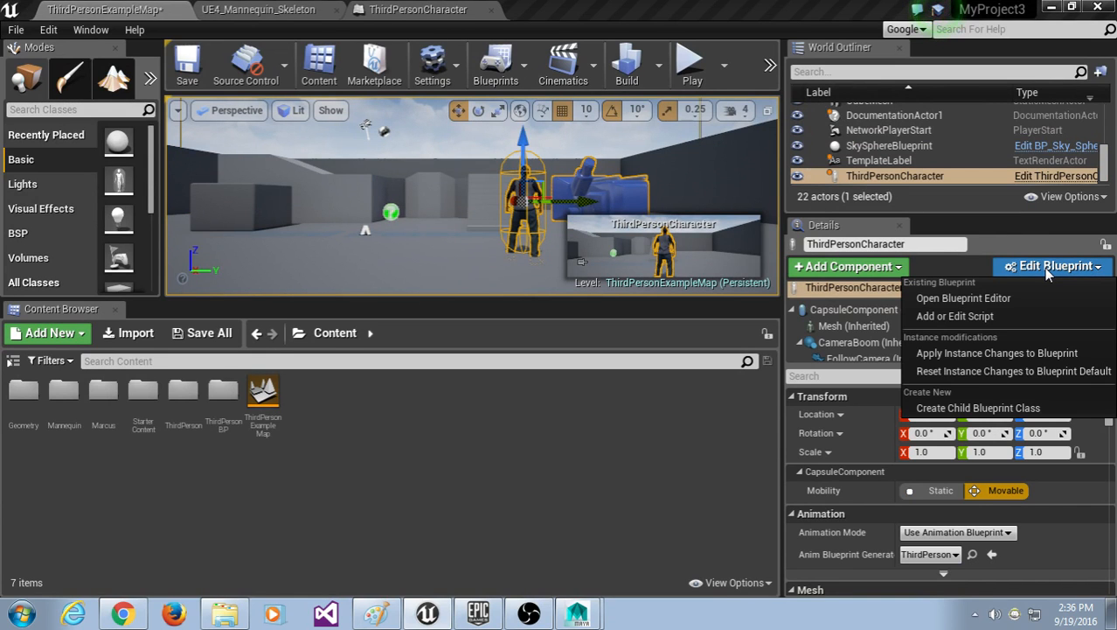
click(1051, 272)
click(1097, 276)
click(1053, 297)
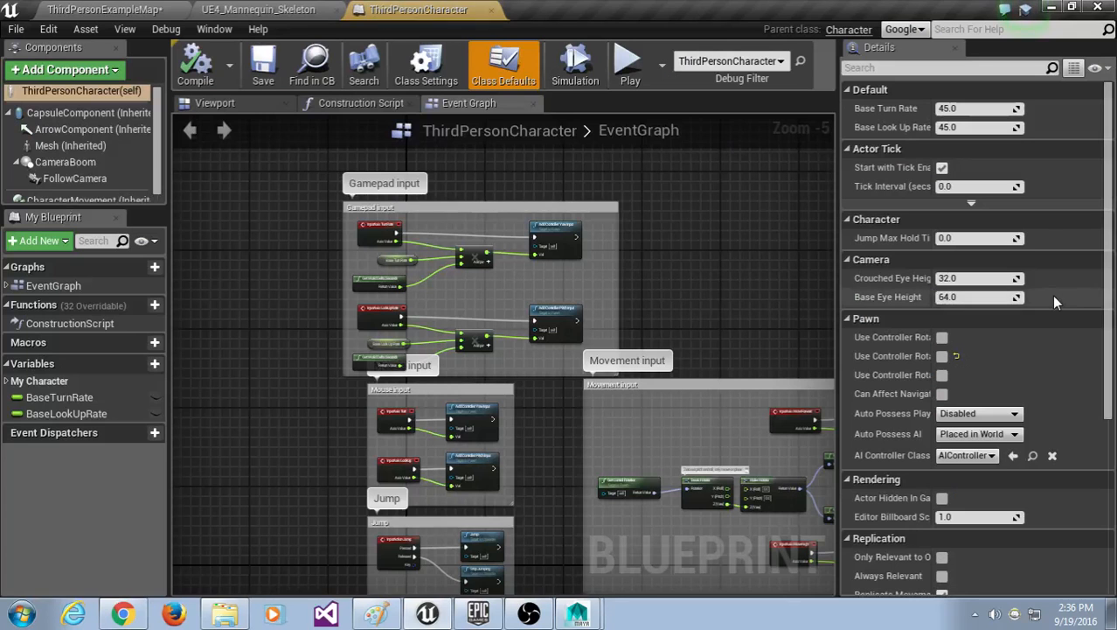
right_drag(691, 278, 771, 292)
right_drag(392, 294, 490, 304)
scroll(364, 313, up, 1)
right_drag(381, 287, 301, 288)
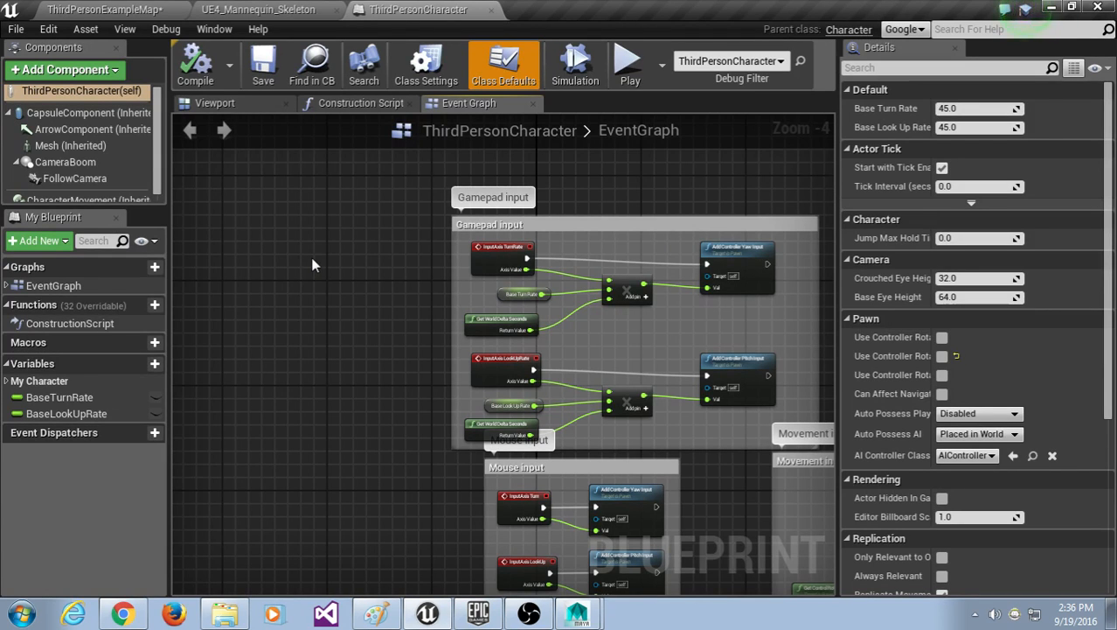
click(84, 30)
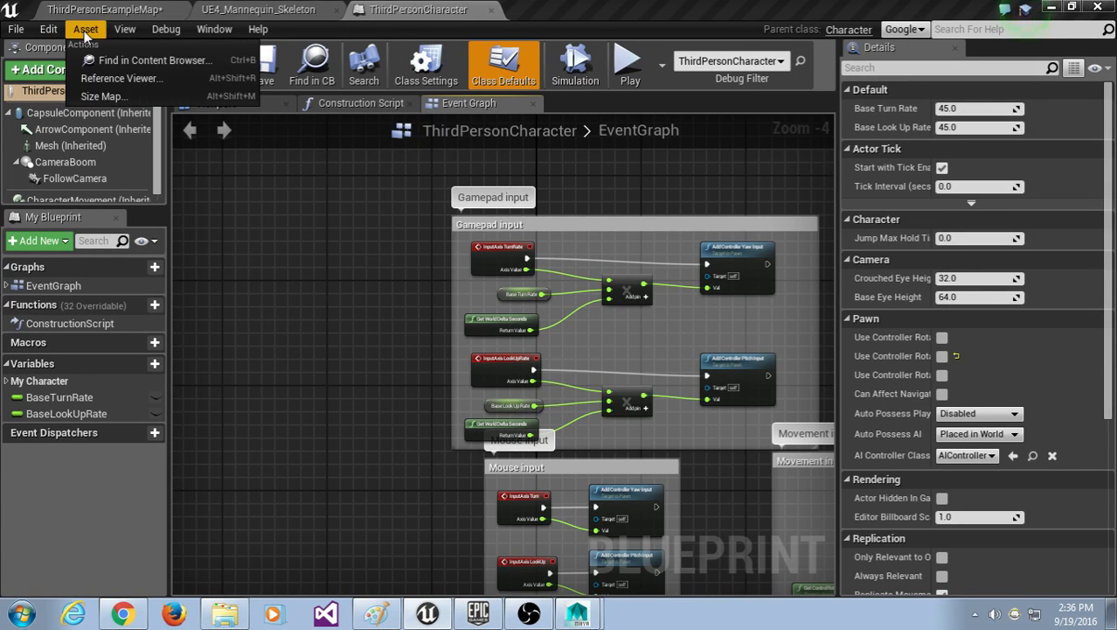
mouse_move(48, 29)
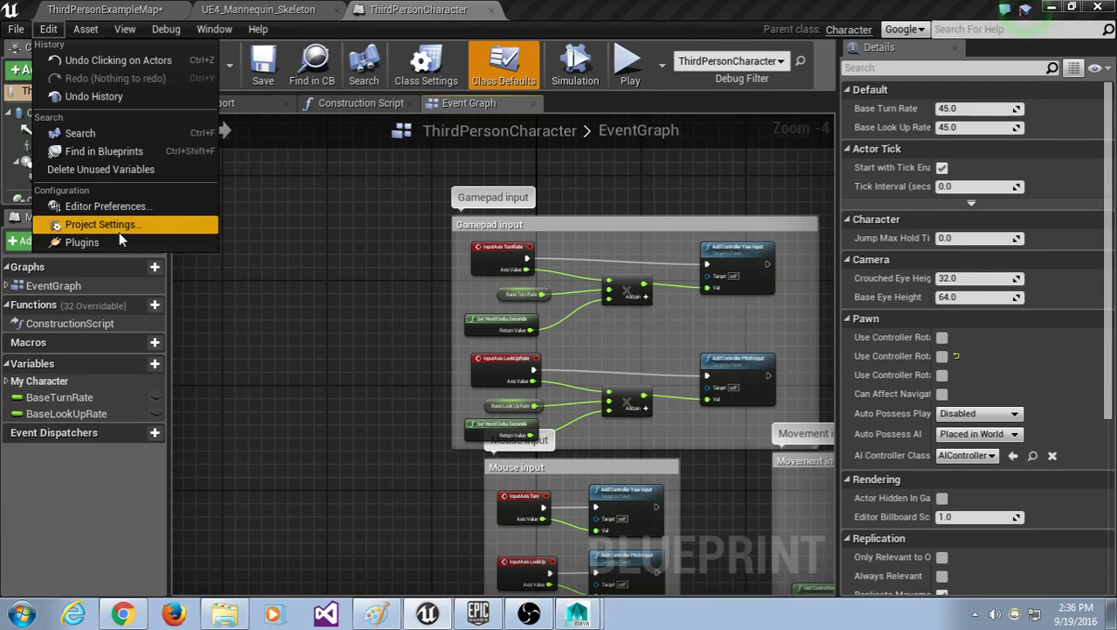
Step: Dock Project Settings and open its Input page with Action Mappings expanded to show Jump
click(100, 225)
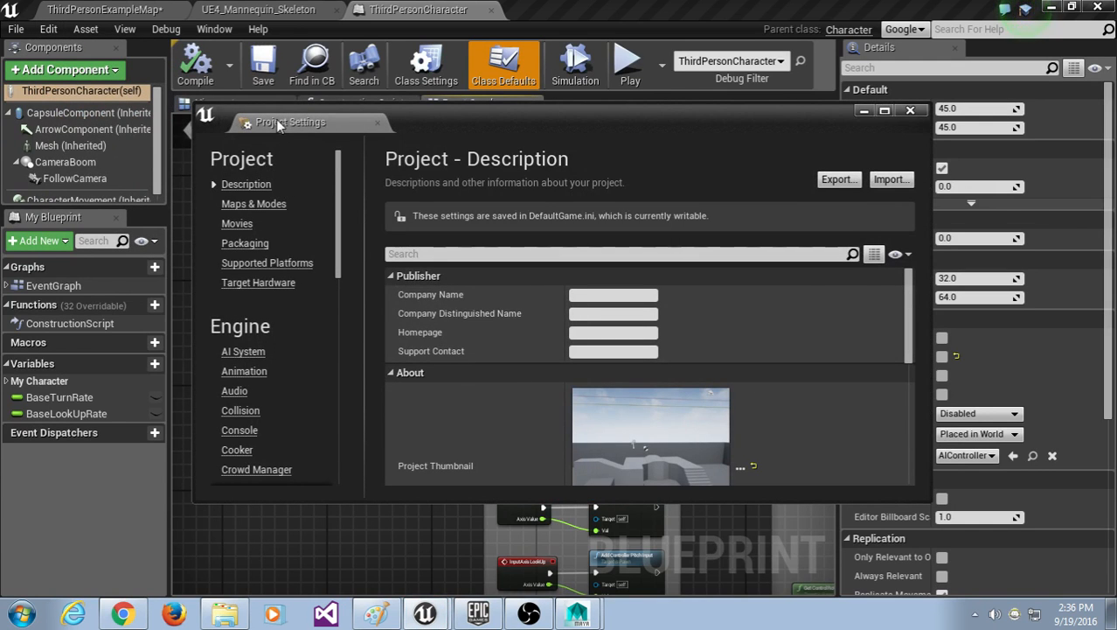
drag(278, 121, 568, 9)
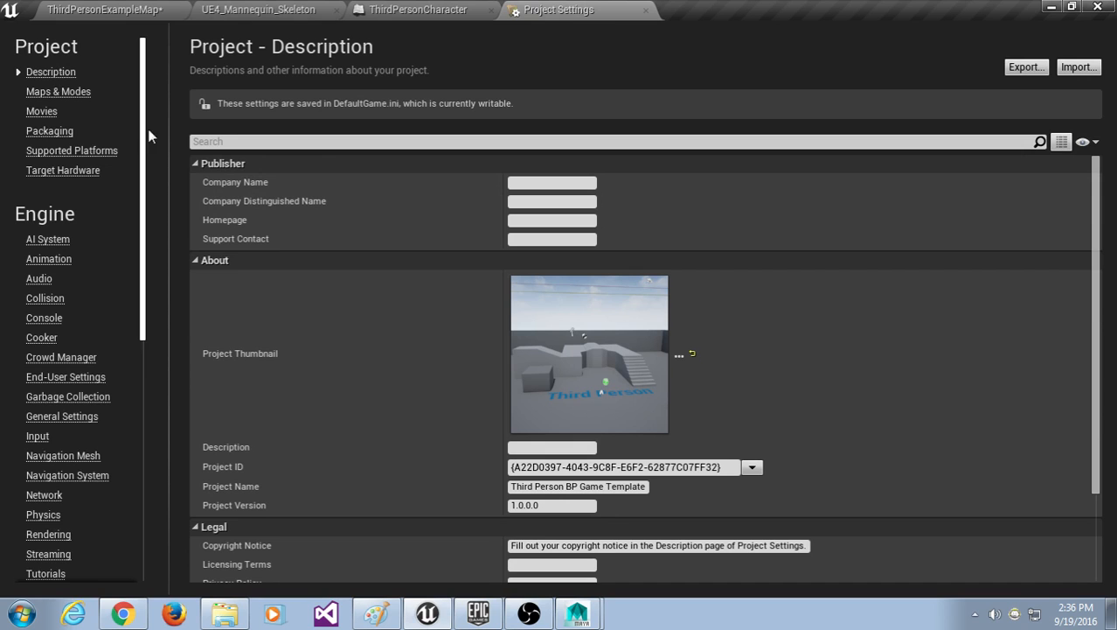
scroll(146, 135, down, 5)
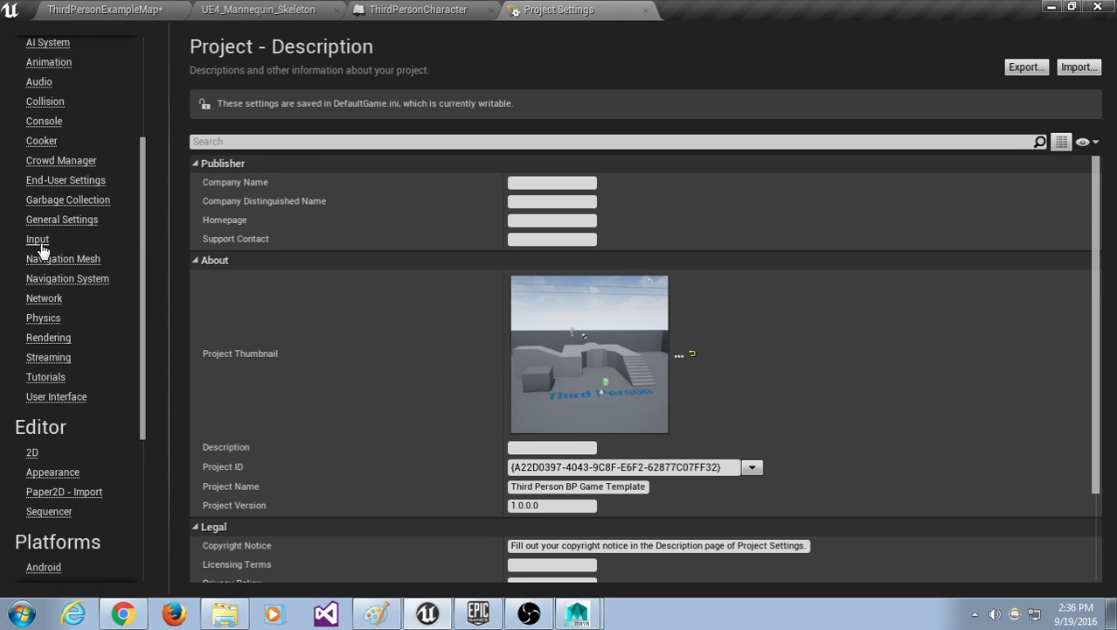
click(38, 240)
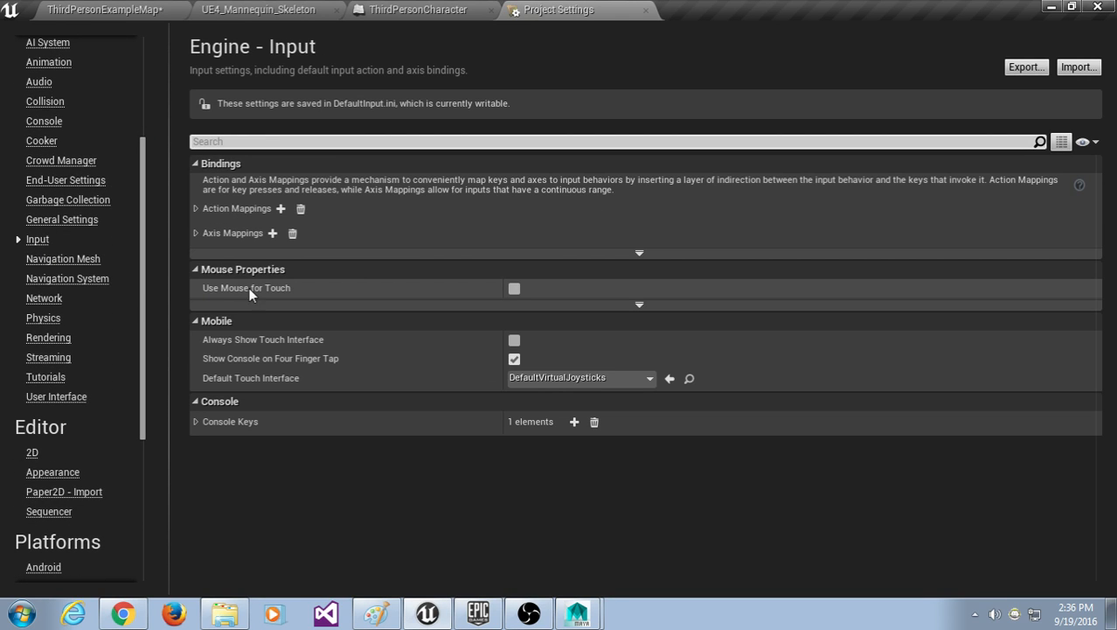
click(194, 234)
click(197, 208)
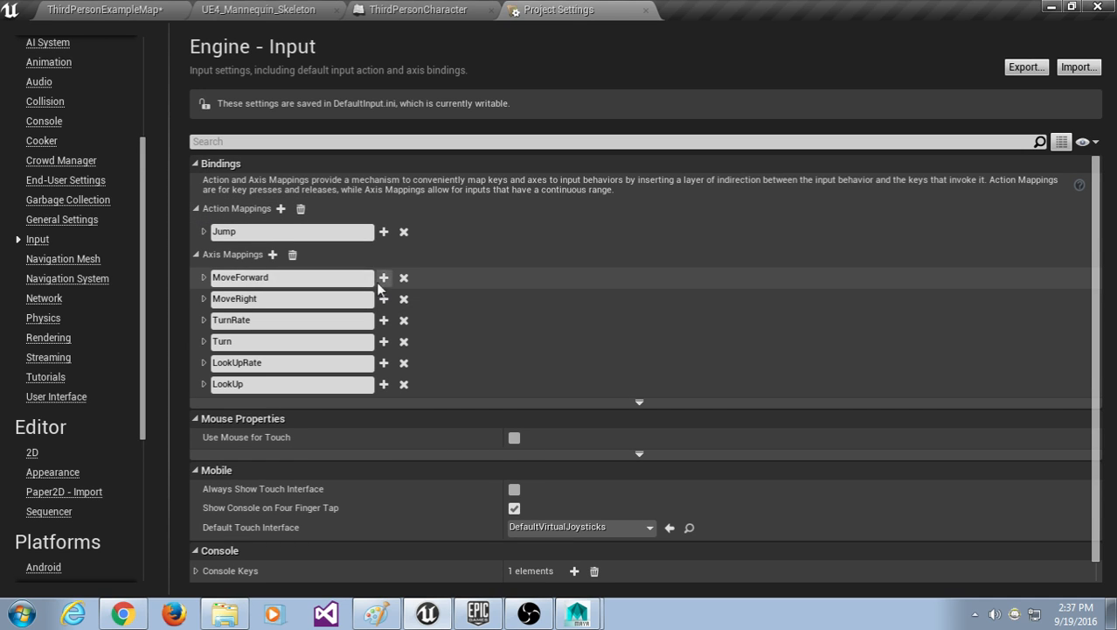
click(196, 253)
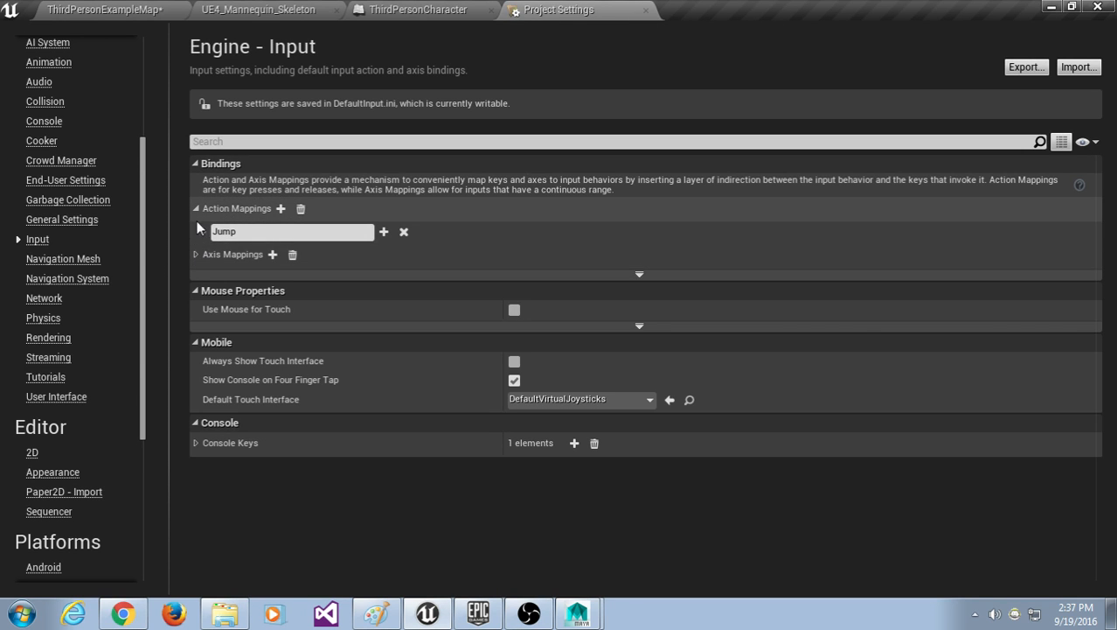
double_click(219, 232)
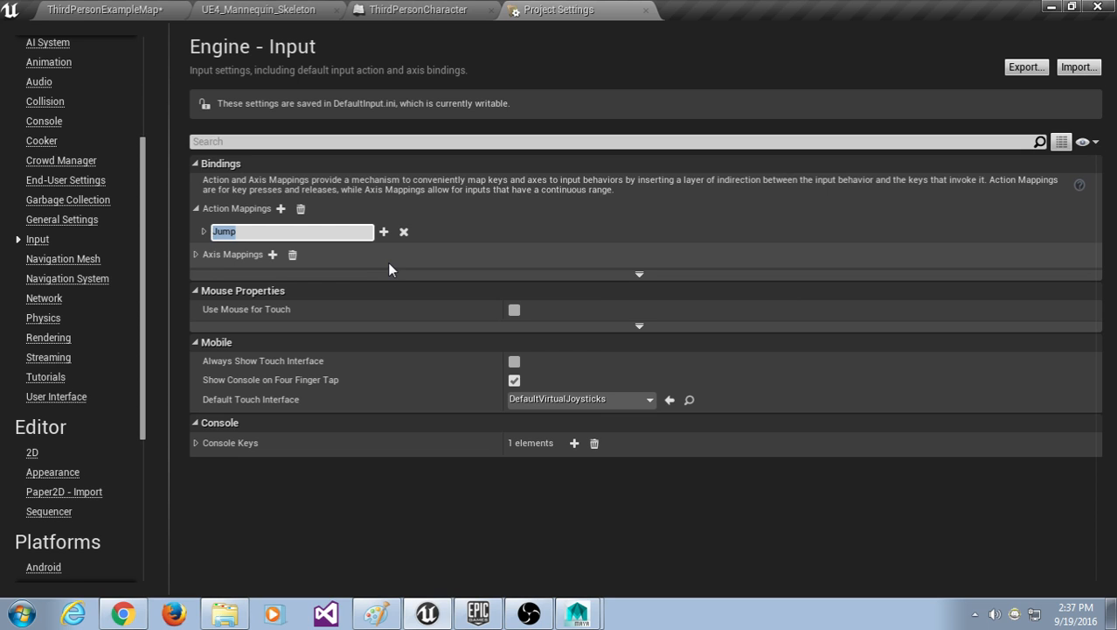
scroll(69, 140, up, 3)
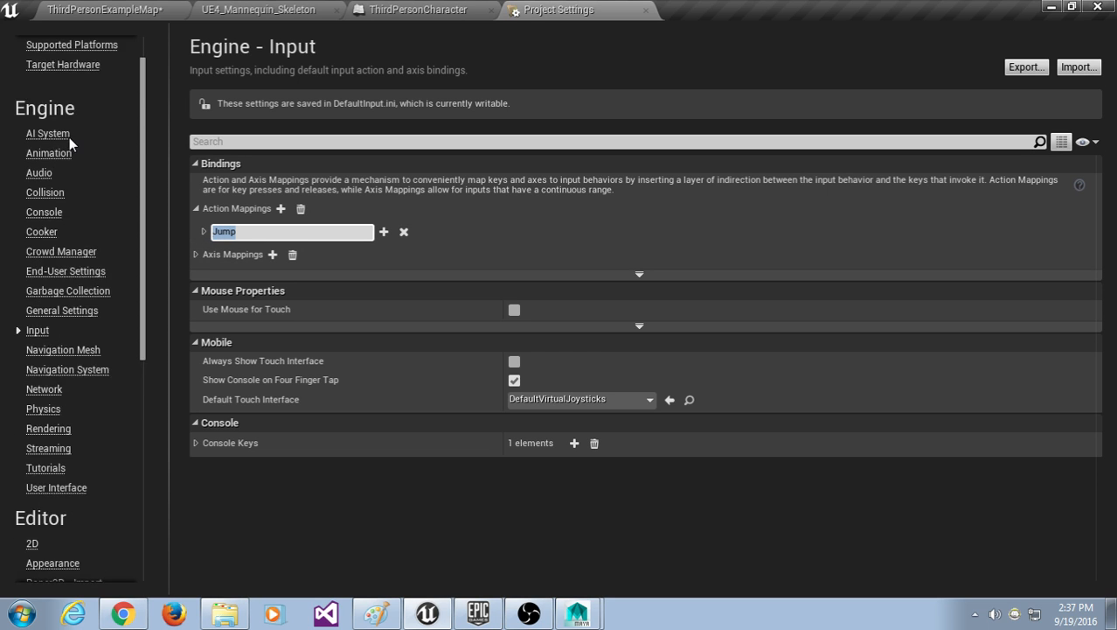
scroll(73, 141, up, 3)
scroll(96, 112, down, 4)
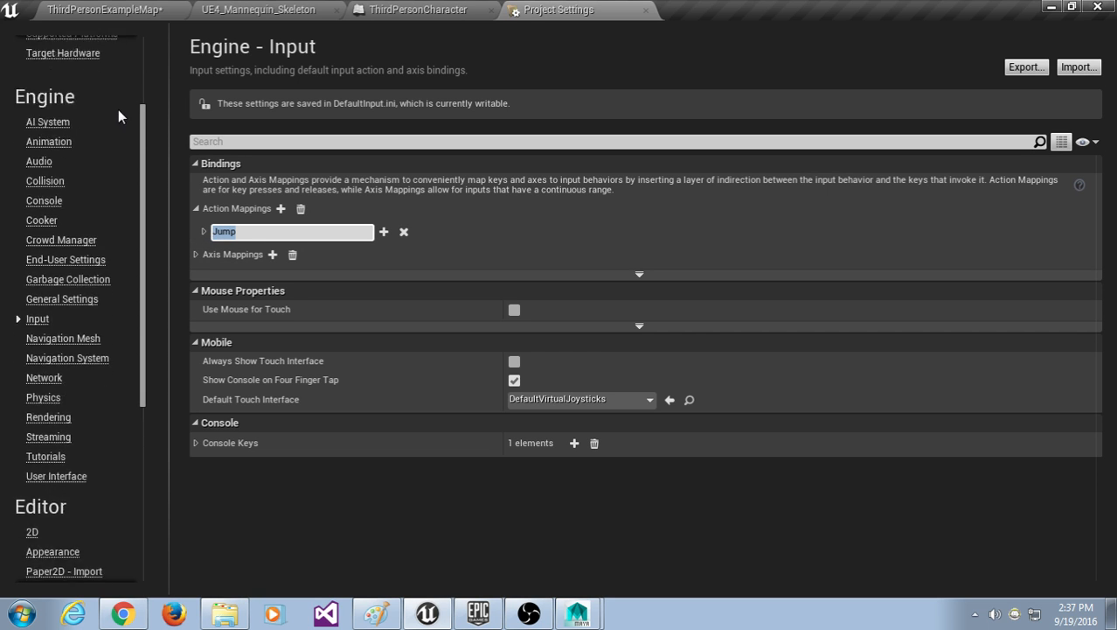
scroll(119, 111, down, 3)
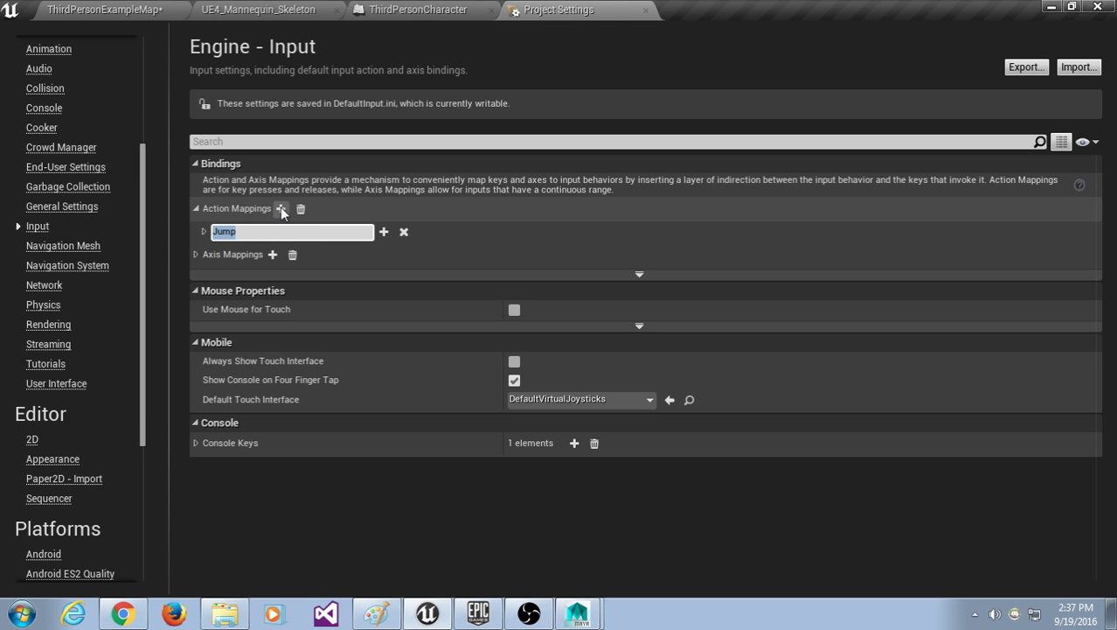
Step: Add a new action mapping named Kick and bind it to the Keyboard E key
click(281, 209)
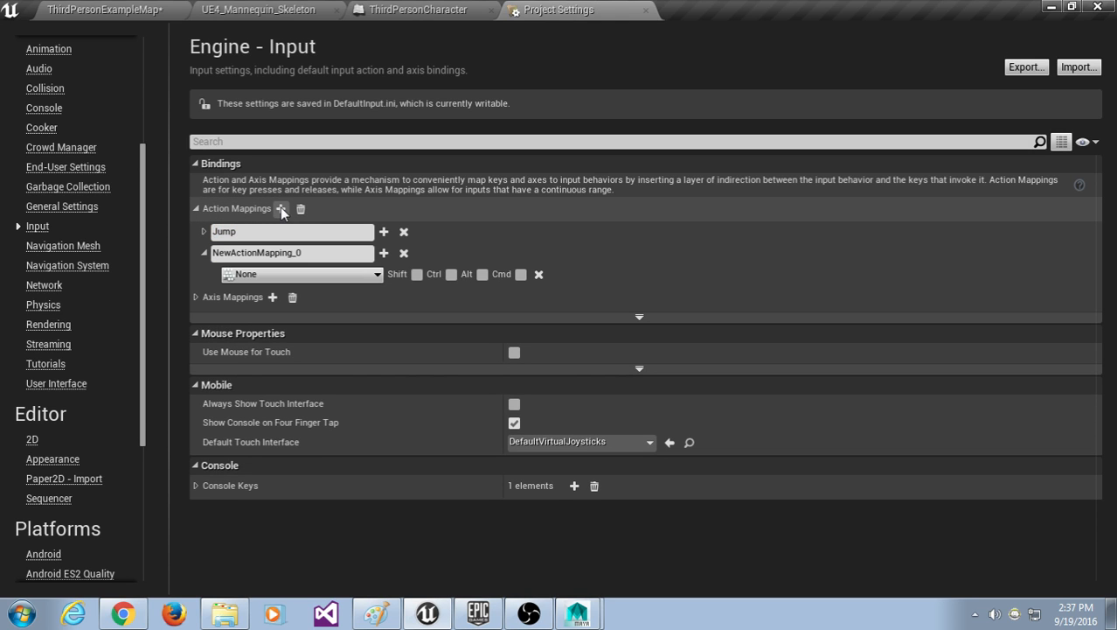
drag(307, 254, 169, 244)
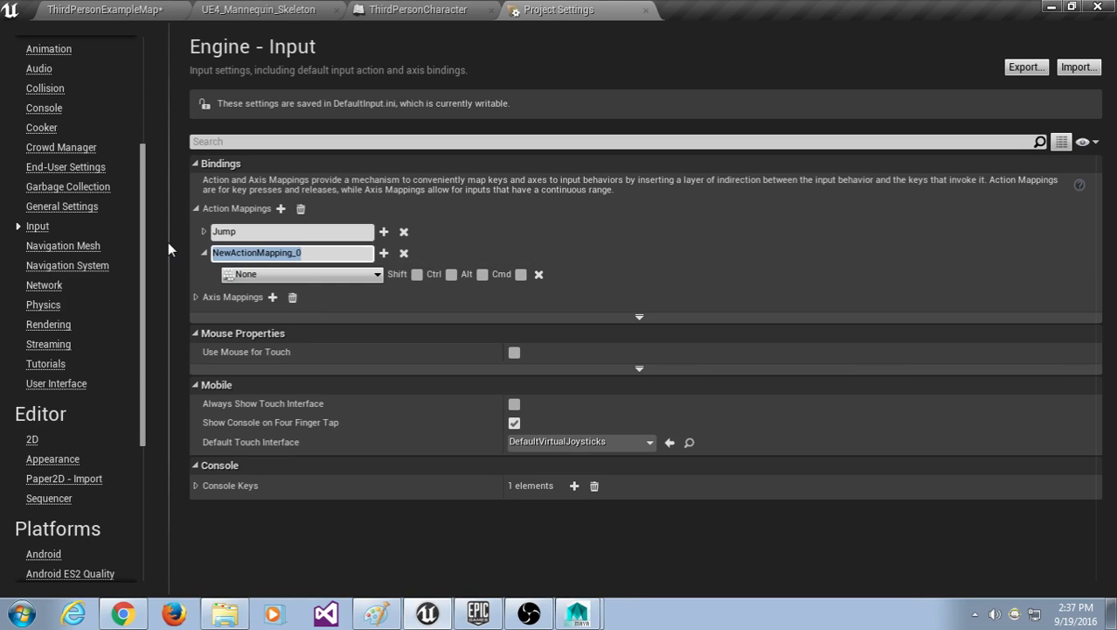
text(Kick)
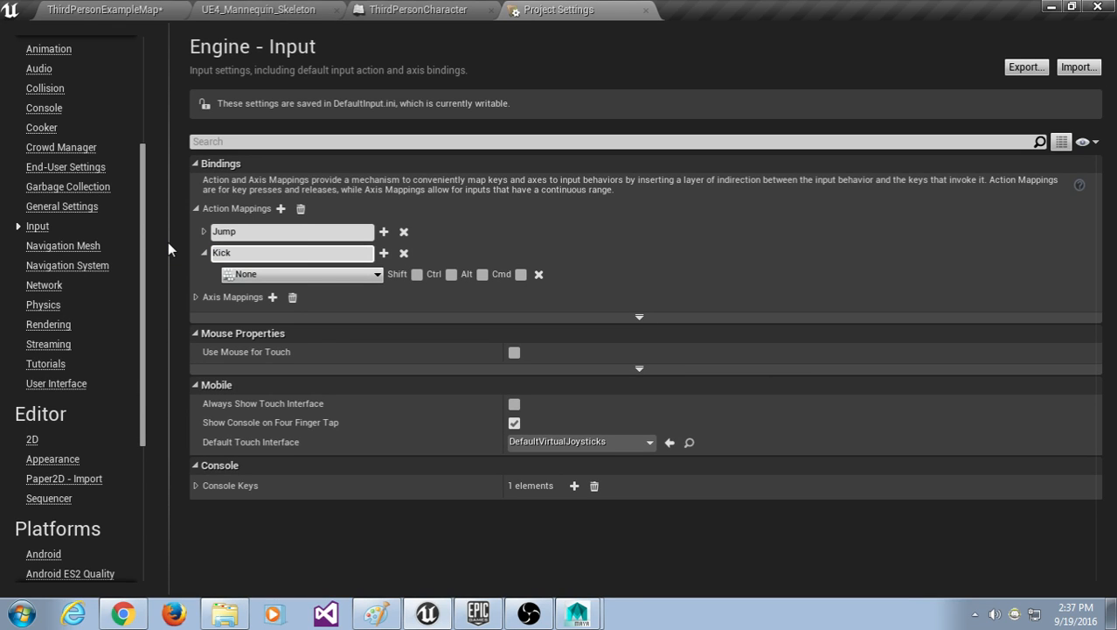
key(Return)
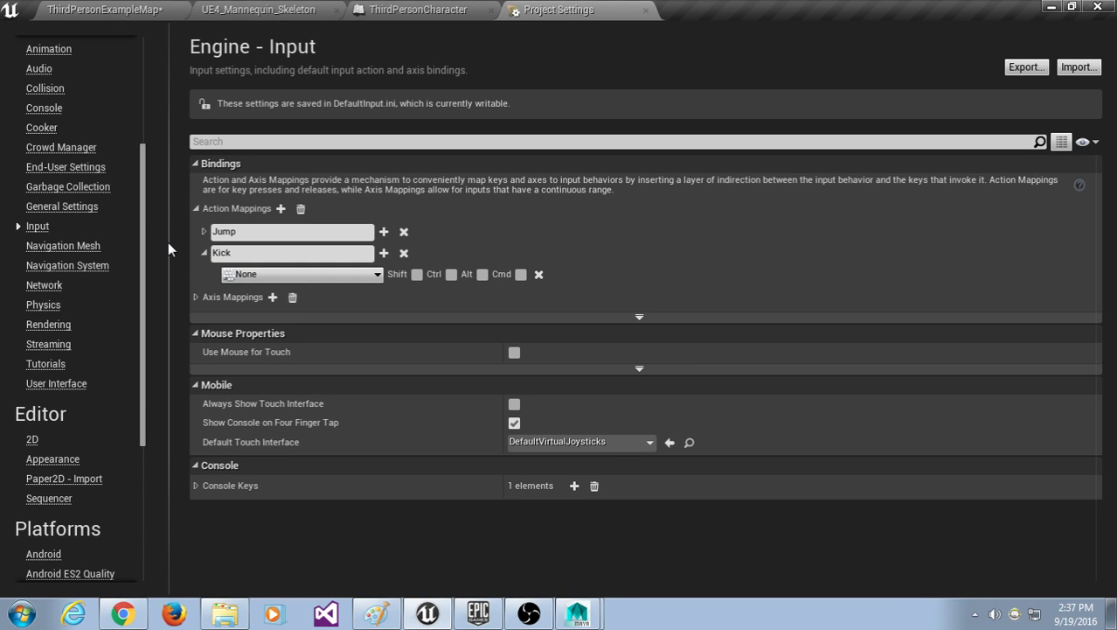
click(260, 276)
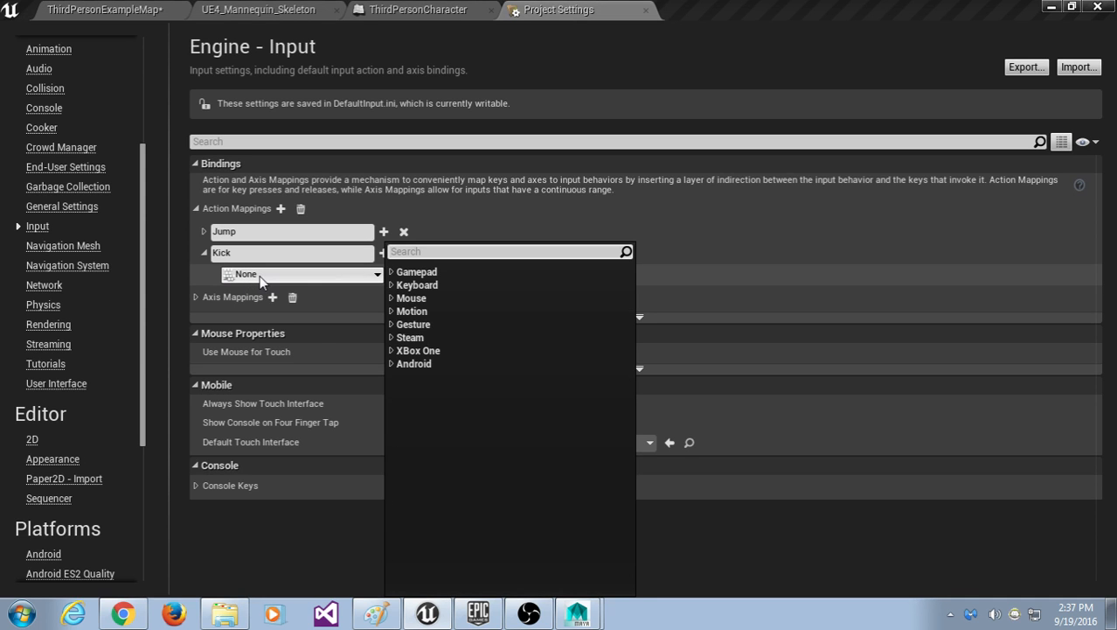
click(390, 285)
drag(622, 325, 630, 376)
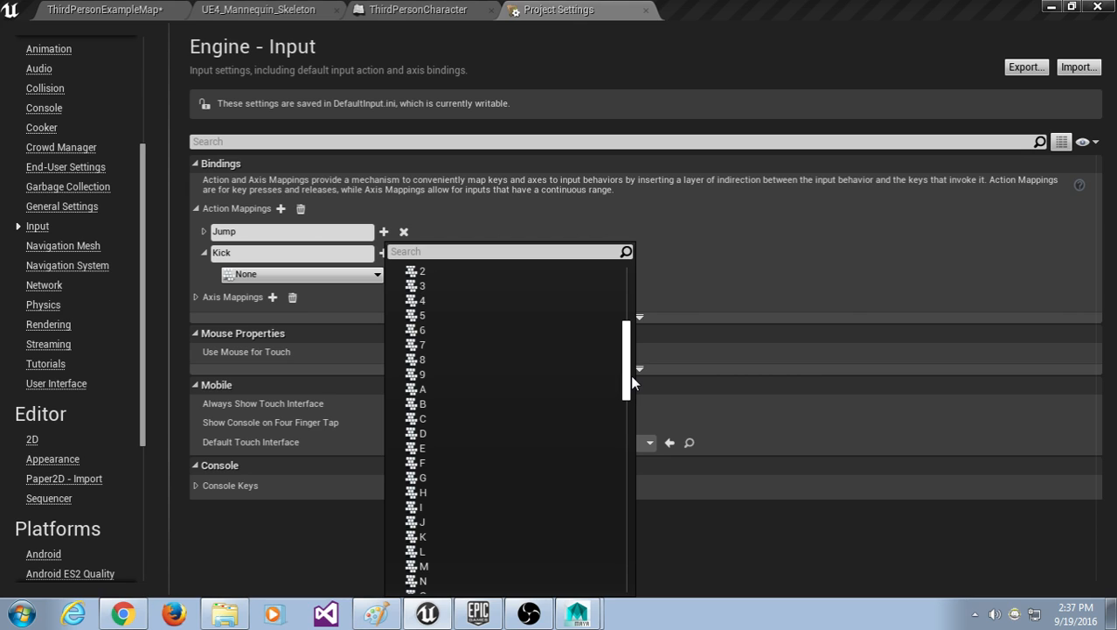
drag(631, 376, 631, 380)
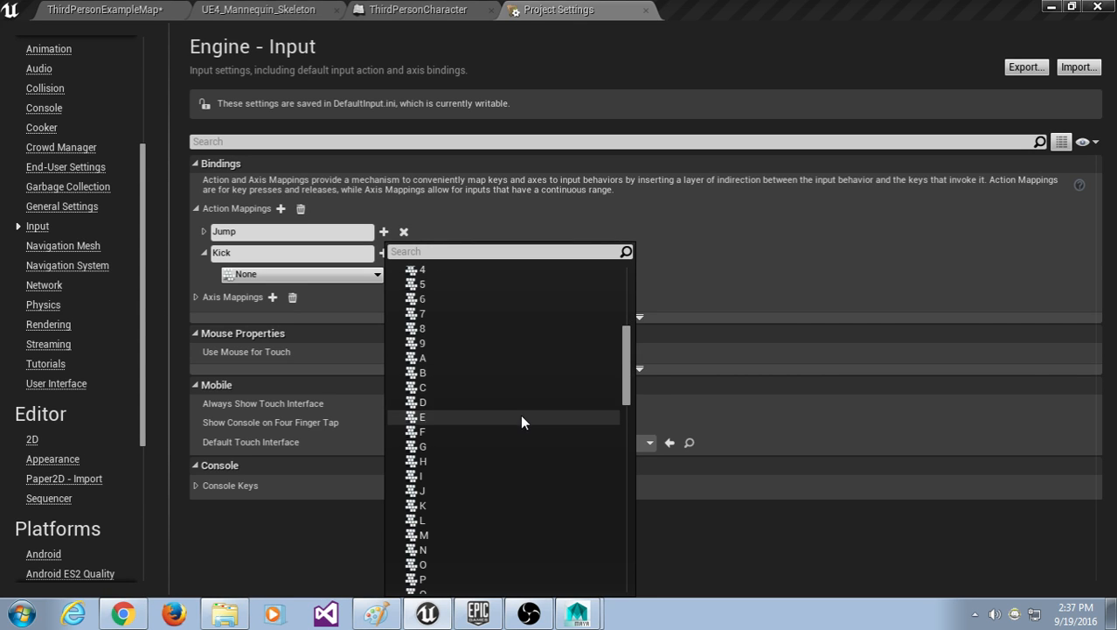
click(520, 415)
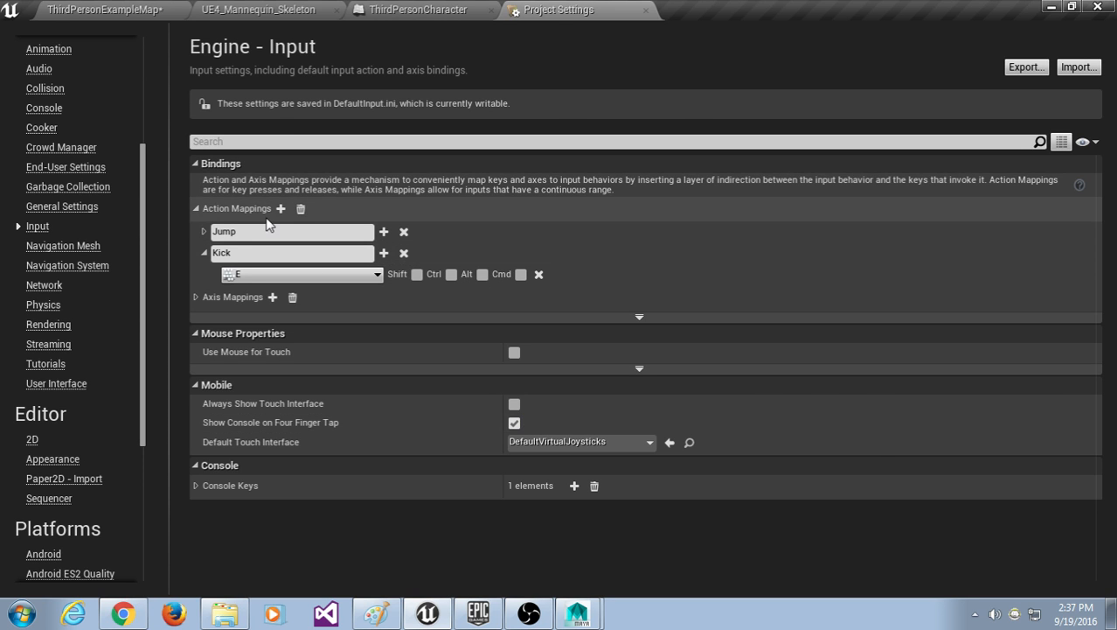
click(84, 9)
Step: Reopen Project Settings on the Input page with Action Mappings expanded to Jump and Kick
click(48, 30)
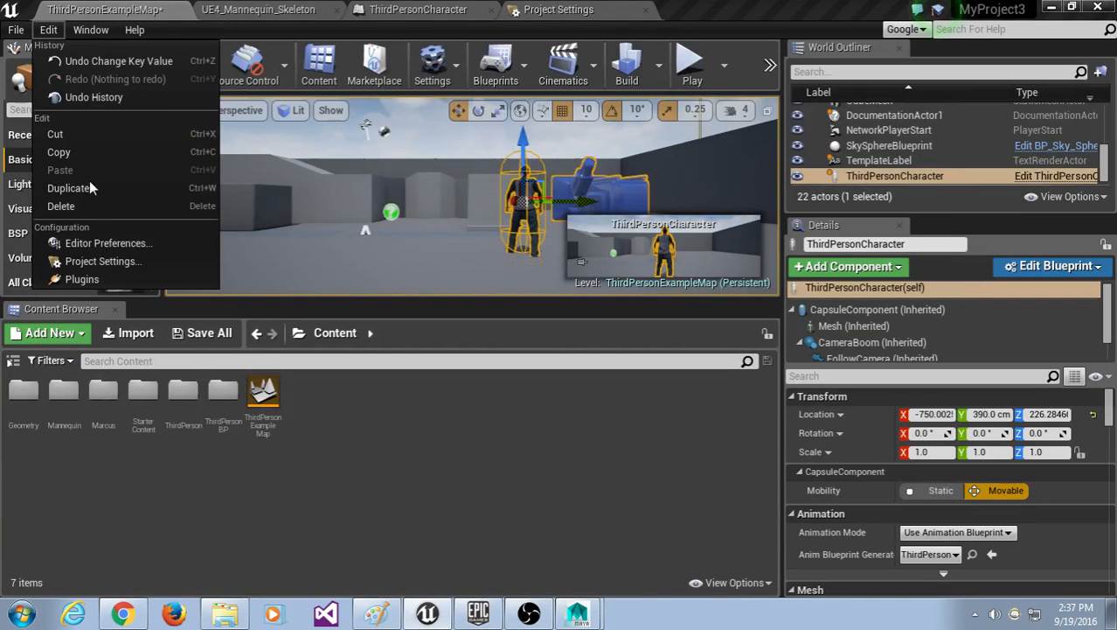
click(99, 262)
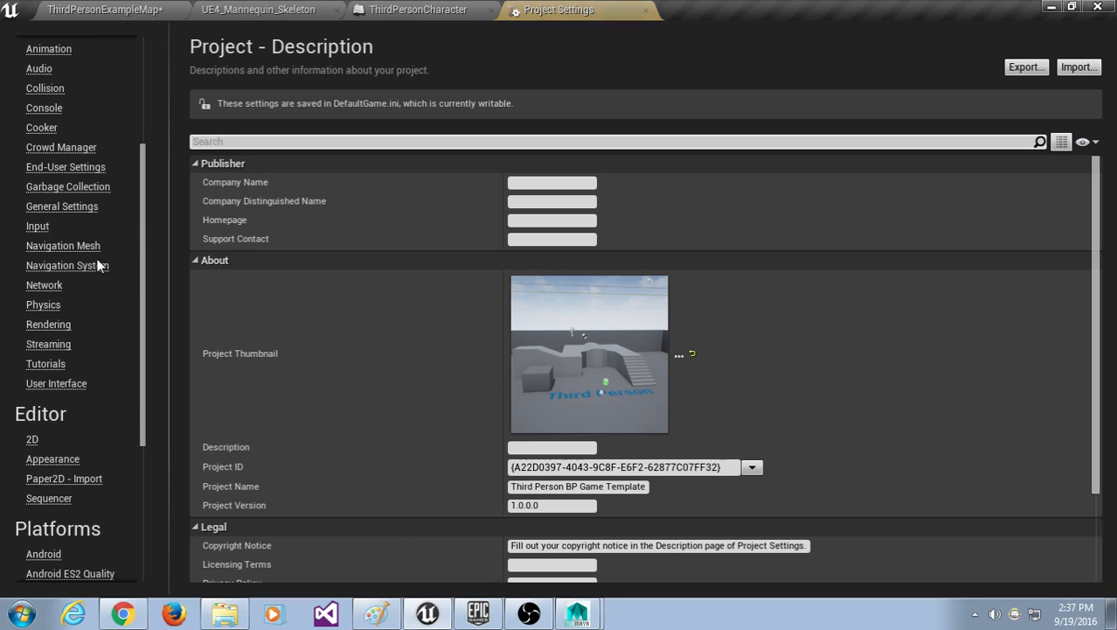
scroll(105, 150, up, 2)
scroll(106, 147, up, 2)
scroll(106, 147, down, 5)
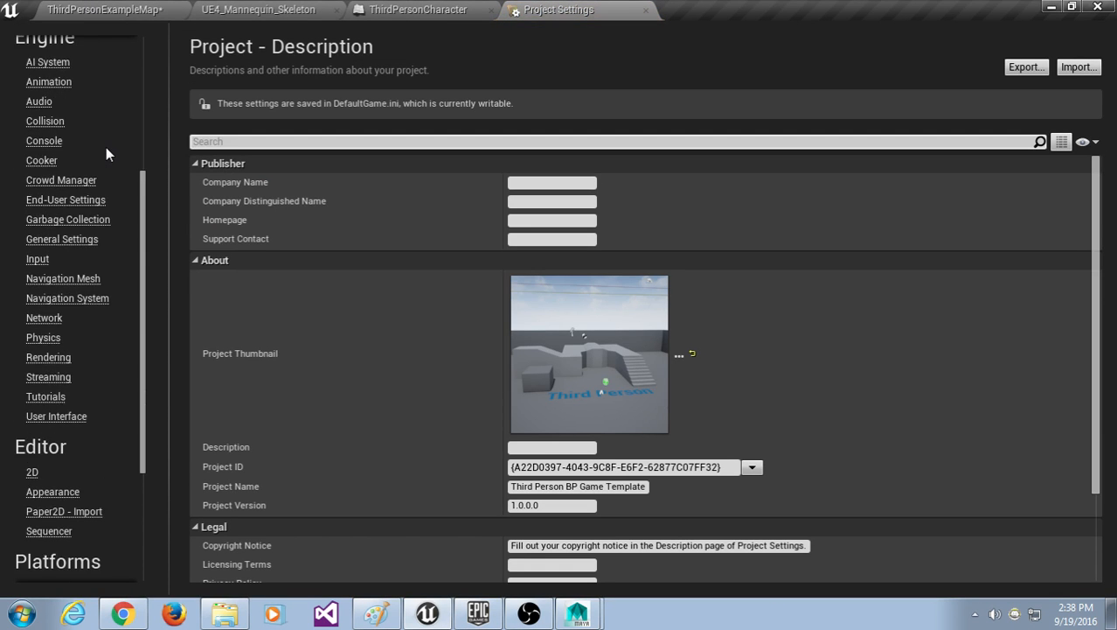
scroll(109, 153, up, 5)
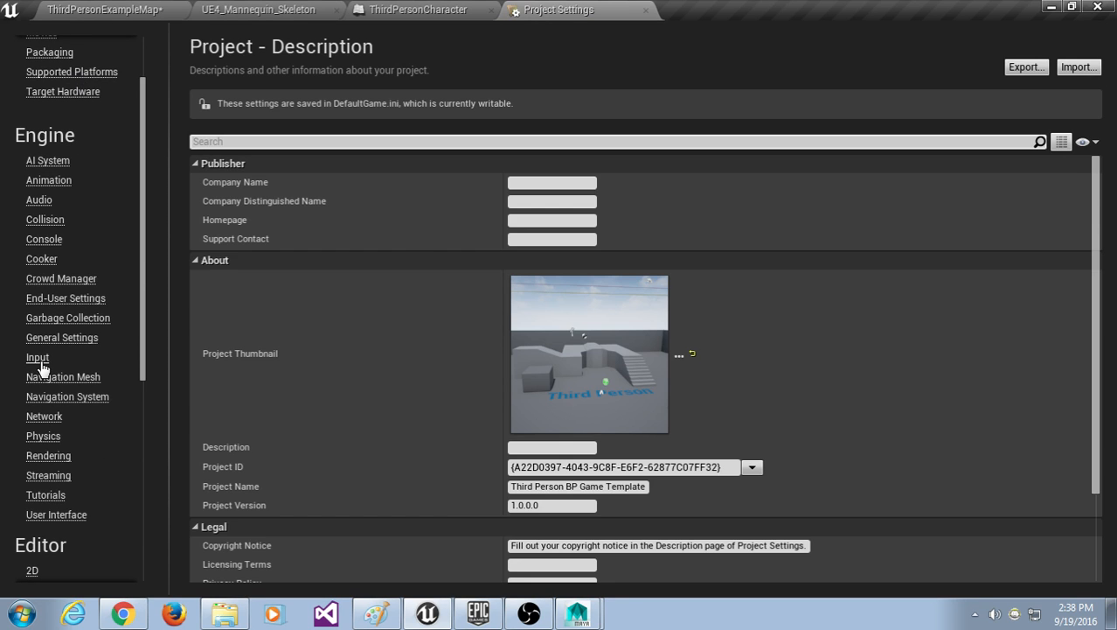
click(38, 363)
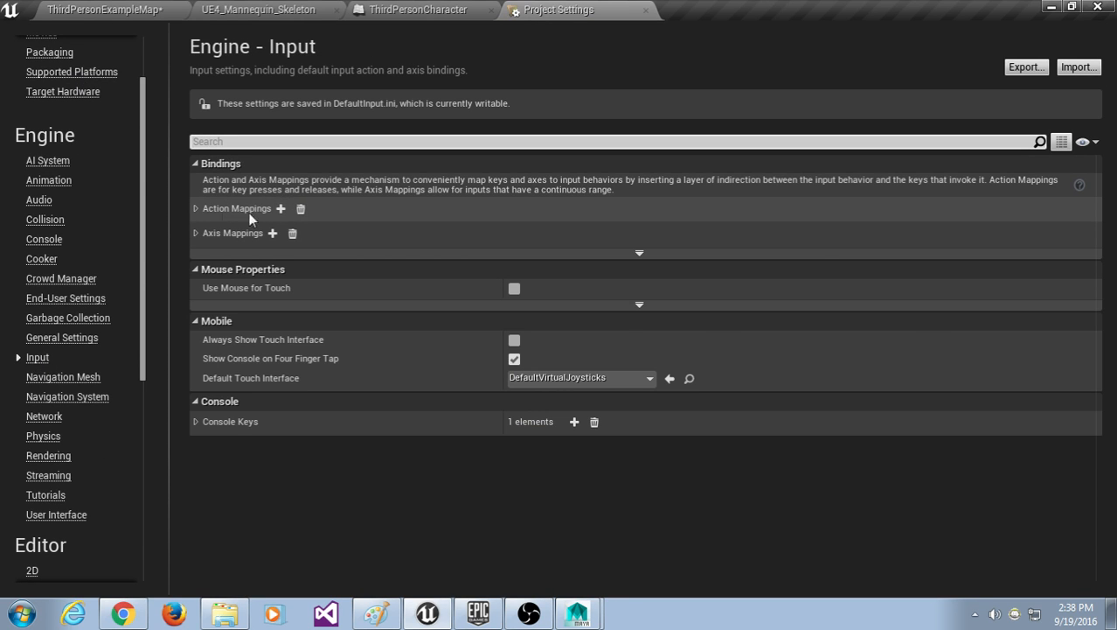
click(196, 211)
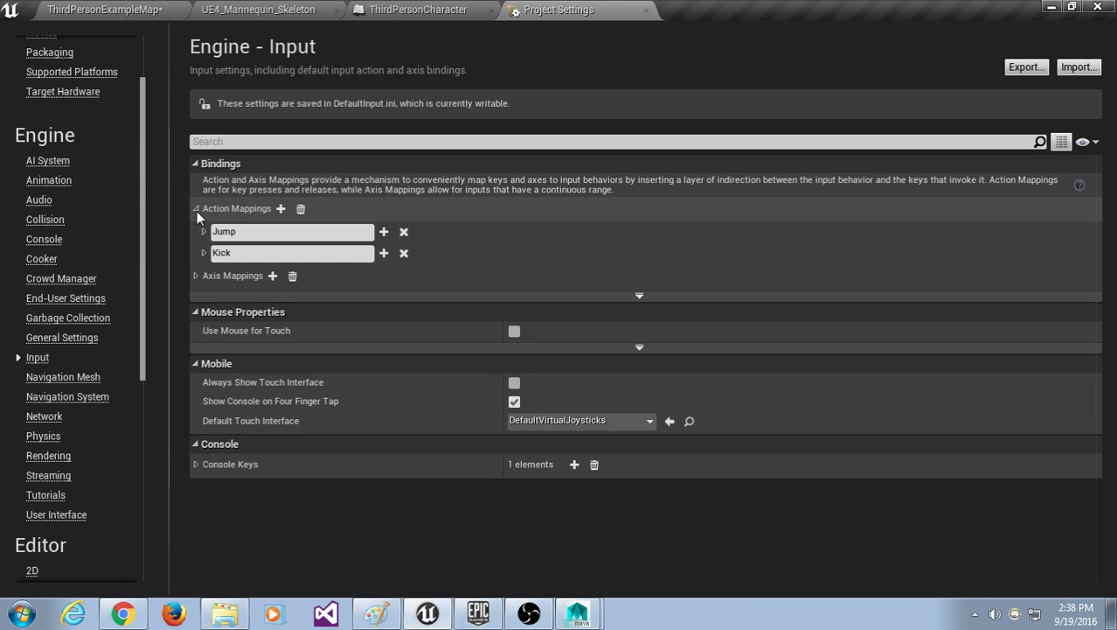
Step: Expand Kick to confirm it is bound to E, then close Project Settings
click(213, 234)
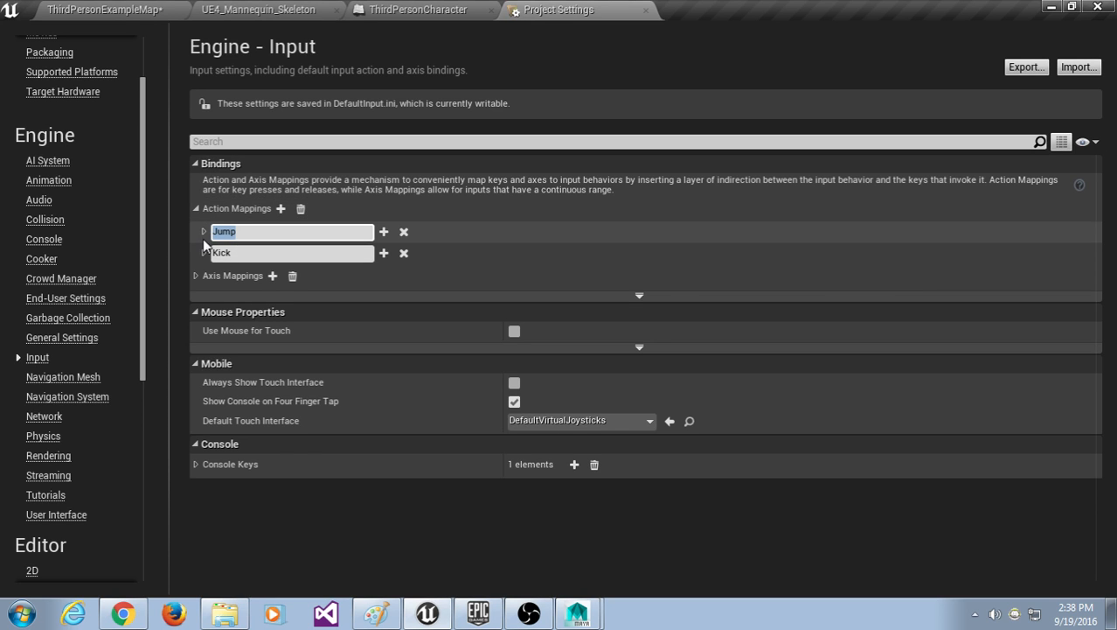
key(Tab)
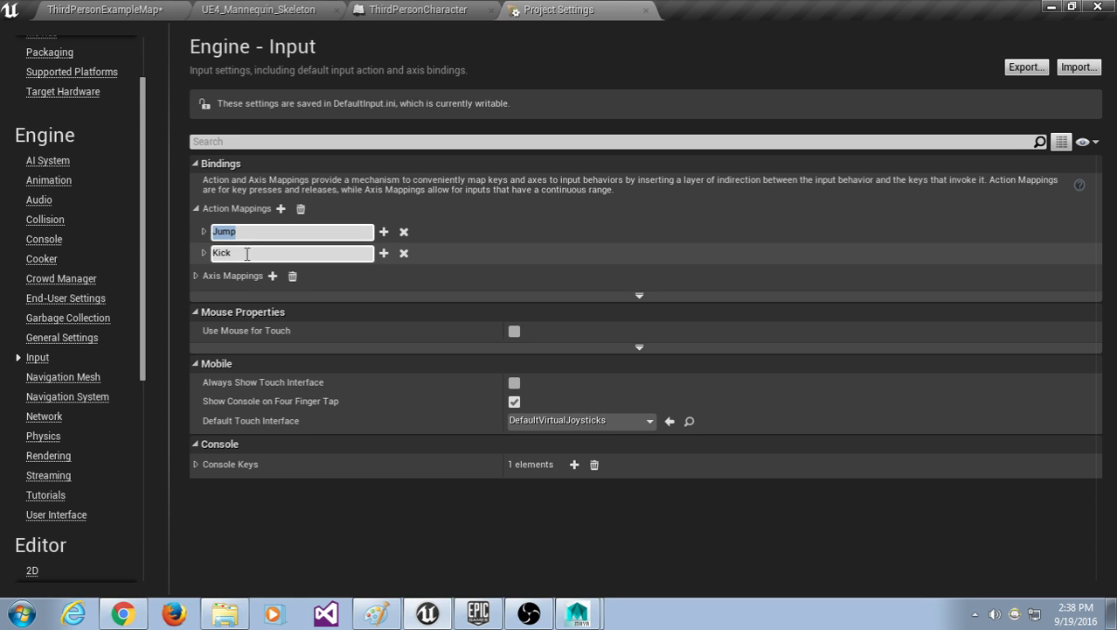
click(204, 253)
click(228, 274)
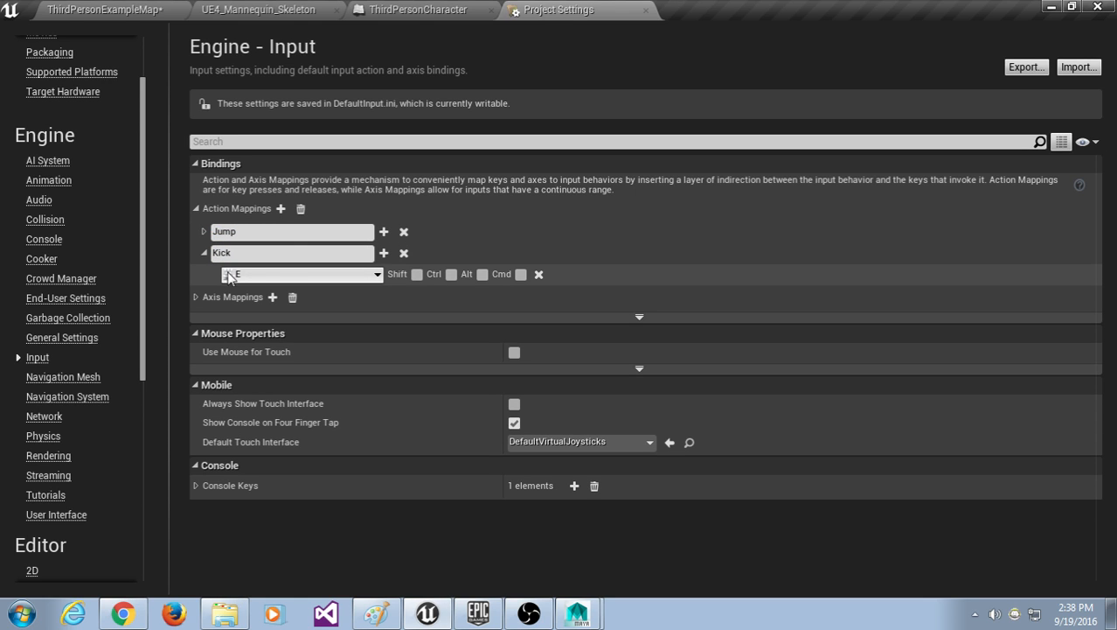
key(e)
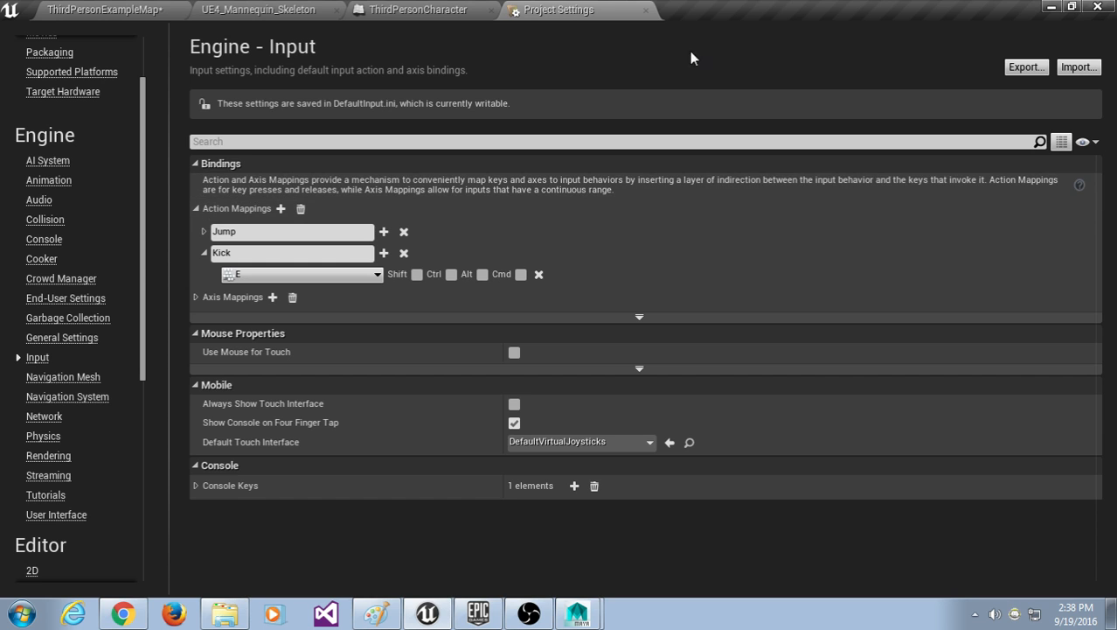
click(645, 12)
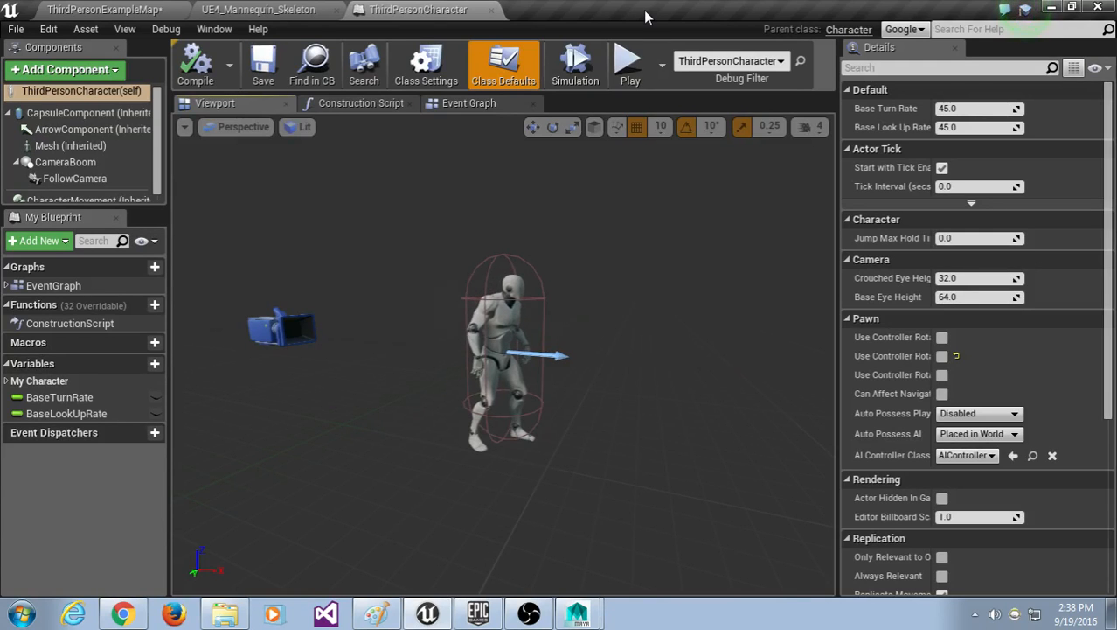
click(486, 106)
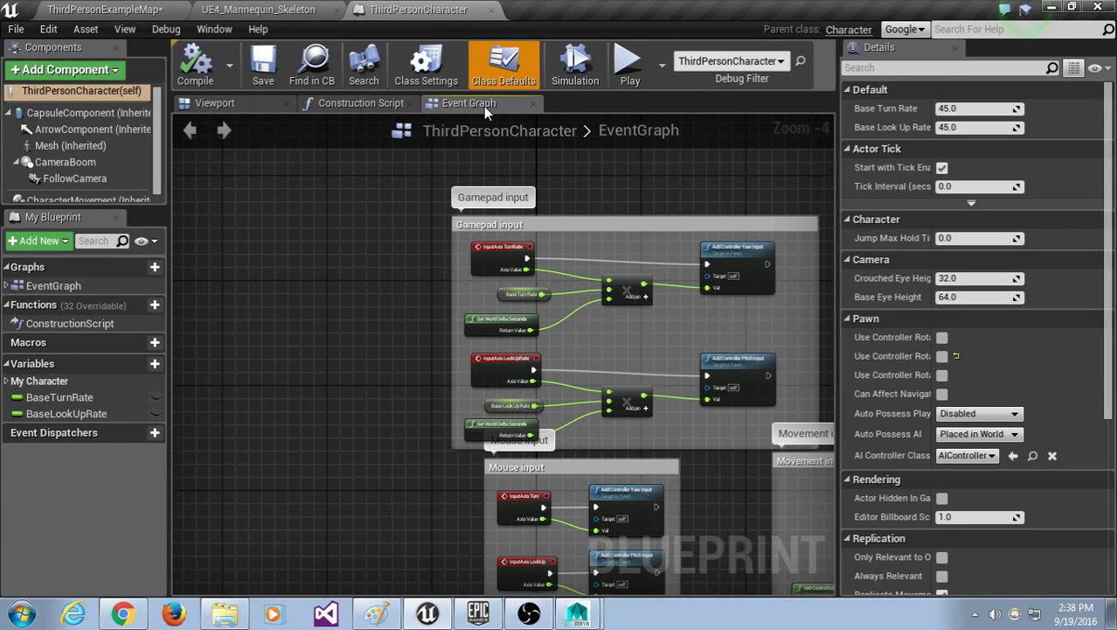
right_drag(419, 428, 414, 342)
scroll(432, 387, up, 1)
scroll(438, 381, down, 4)
scroll(439, 374, up, 3)
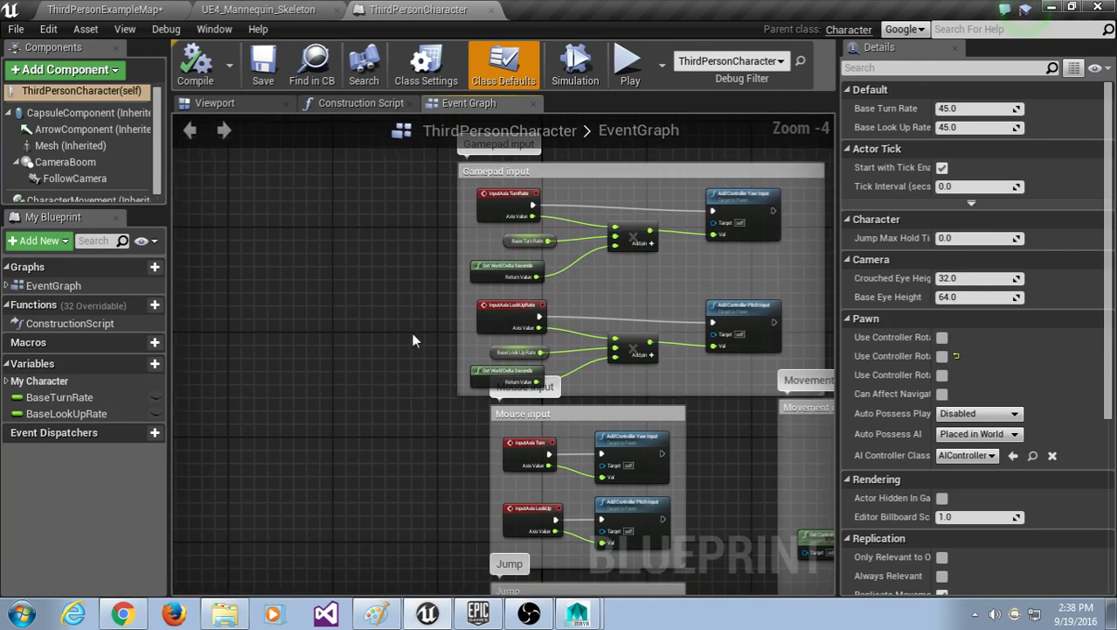
click(100, 5)
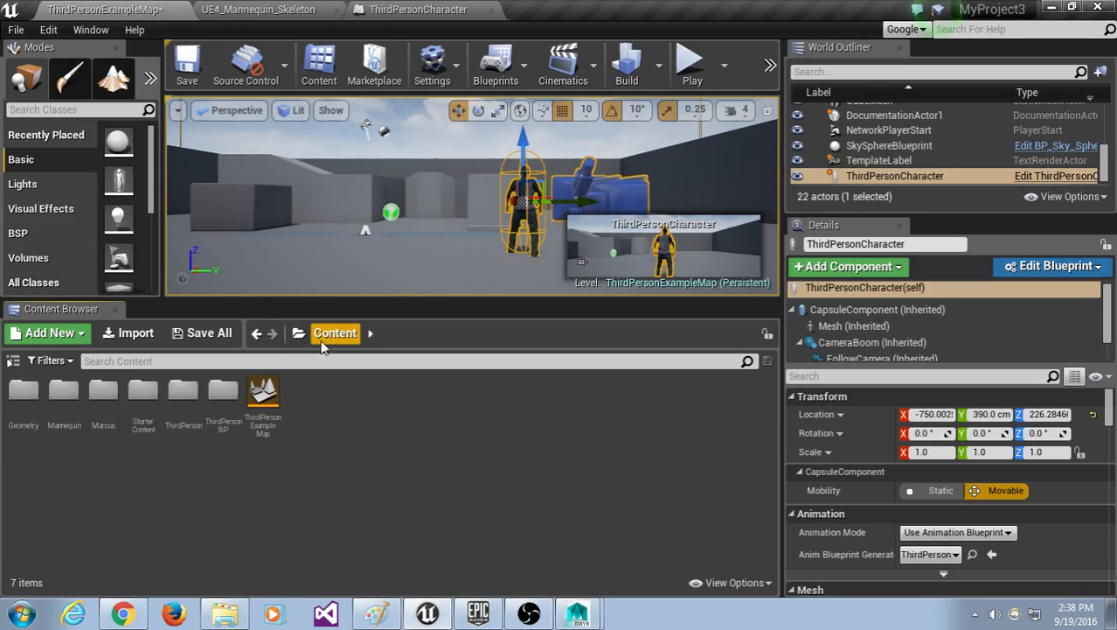
click(274, 361)
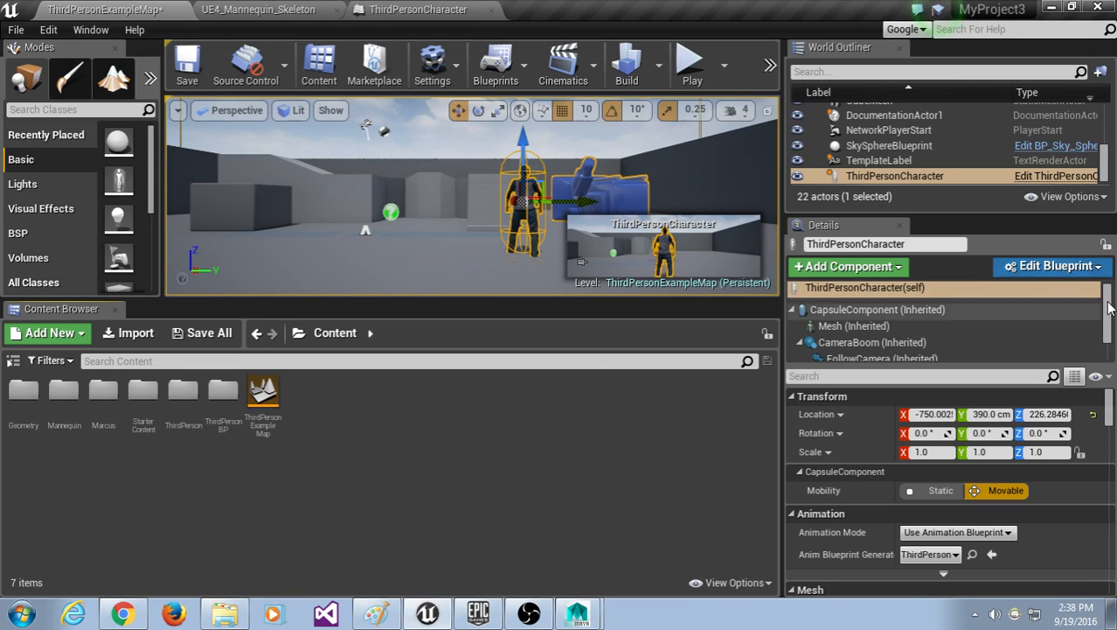
click(1090, 269)
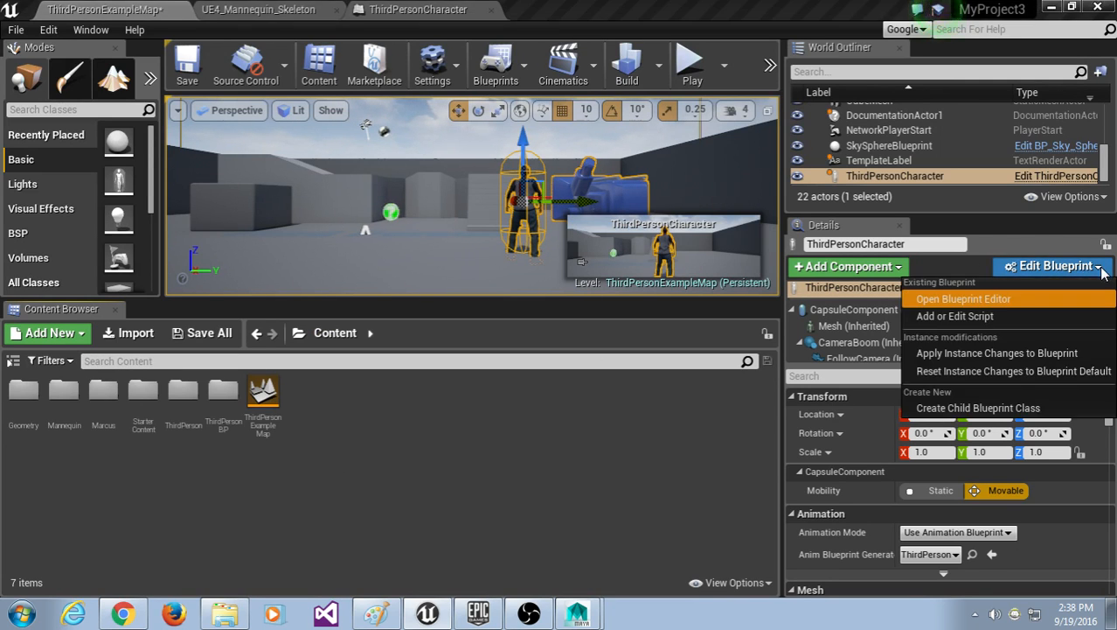
click(1001, 296)
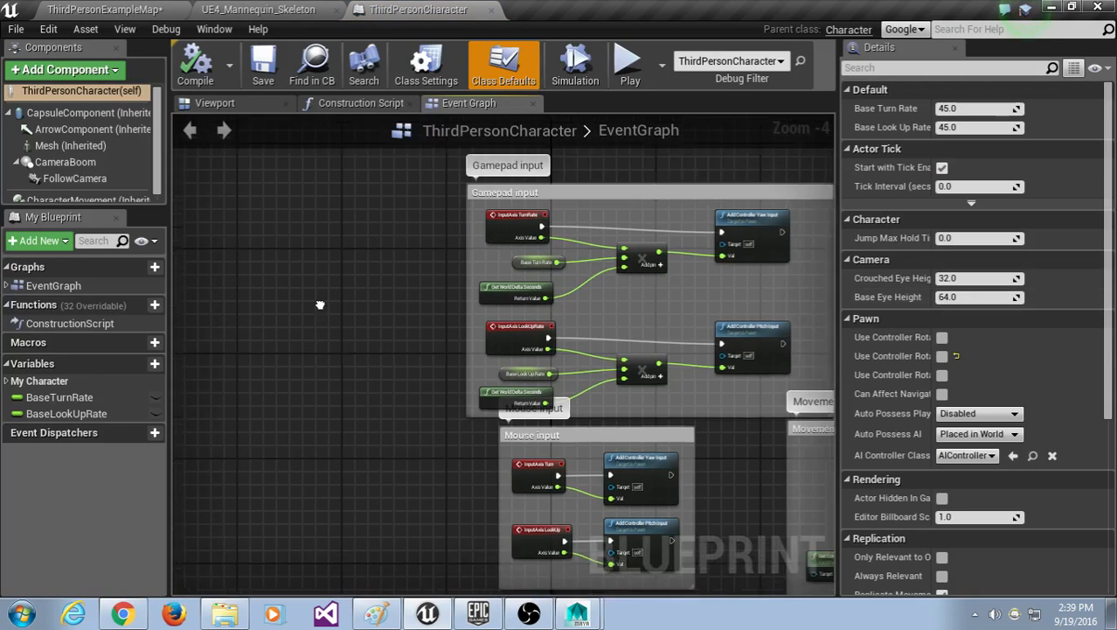
scroll(347, 292, up, 3)
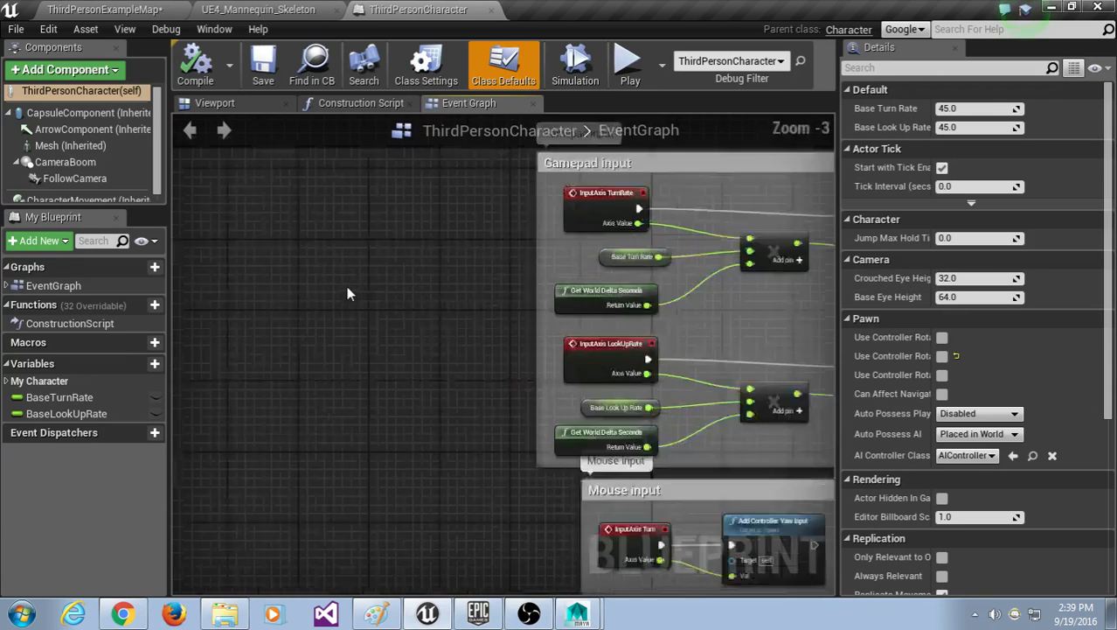
scroll(331, 314, down, 1)
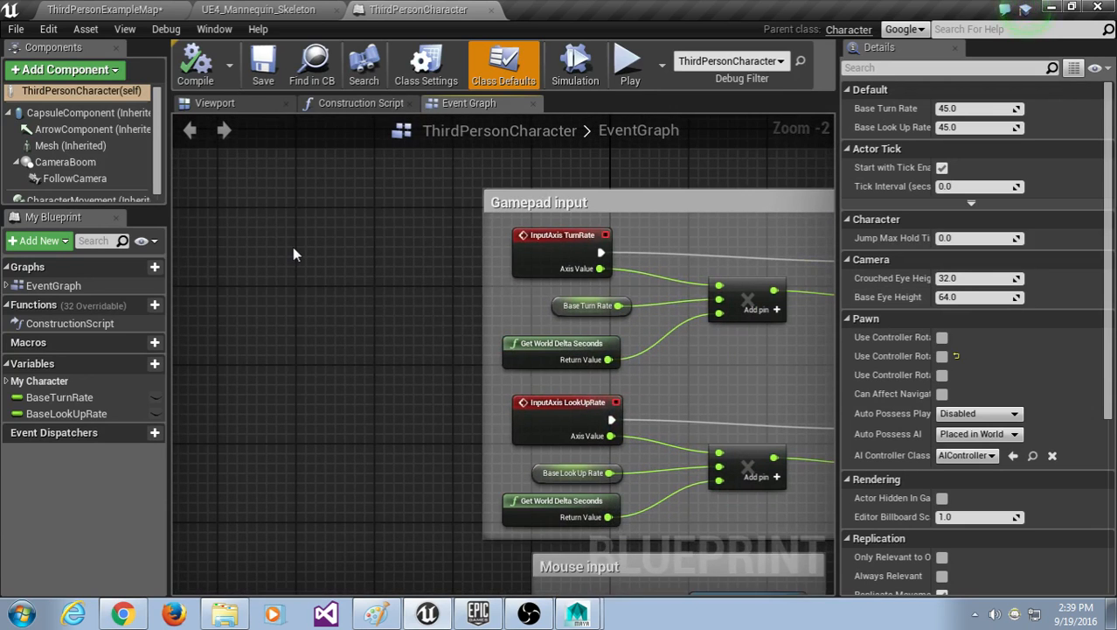
right_click(295, 248)
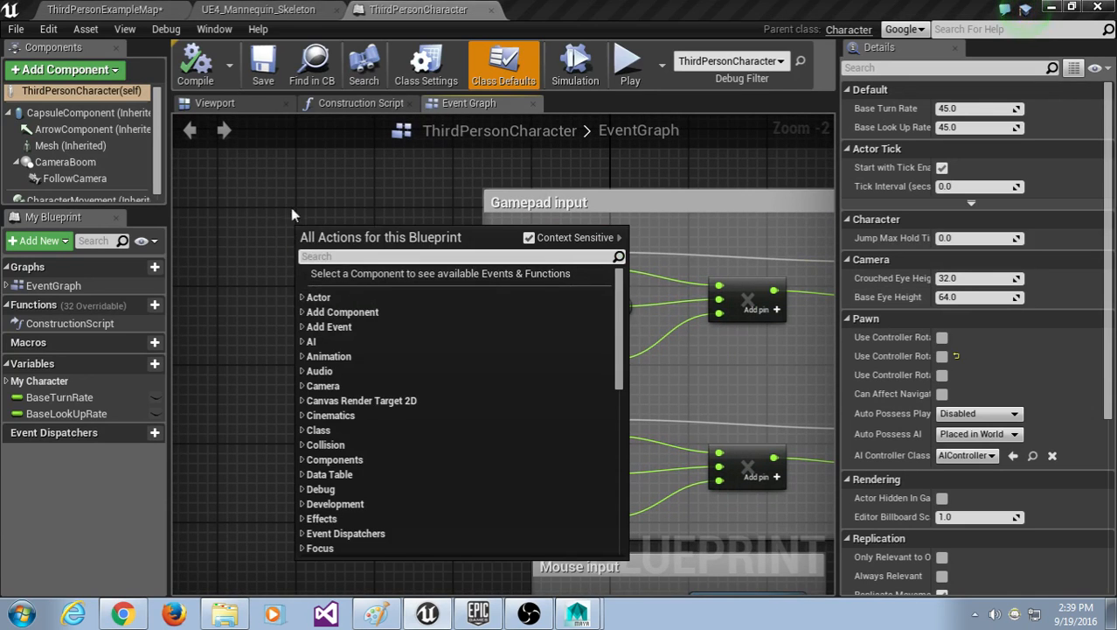
click(290, 207)
scroll(437, 276, down, 7)
scroll(469, 280, down, 3)
scroll(446, 302, up, 10)
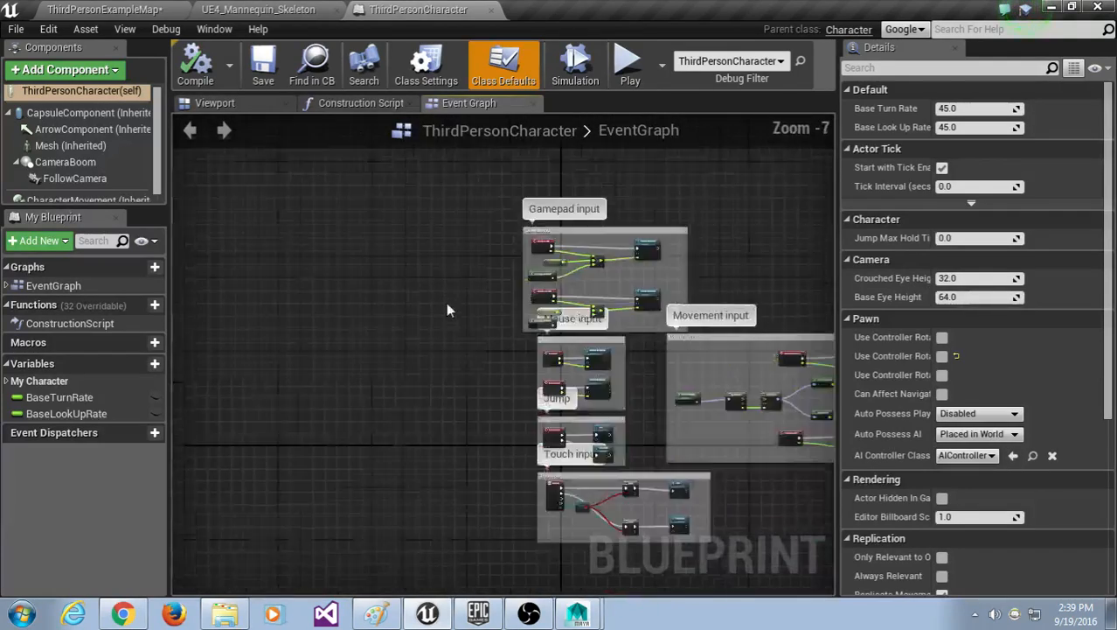
right_drag(630, 227, 321, 345)
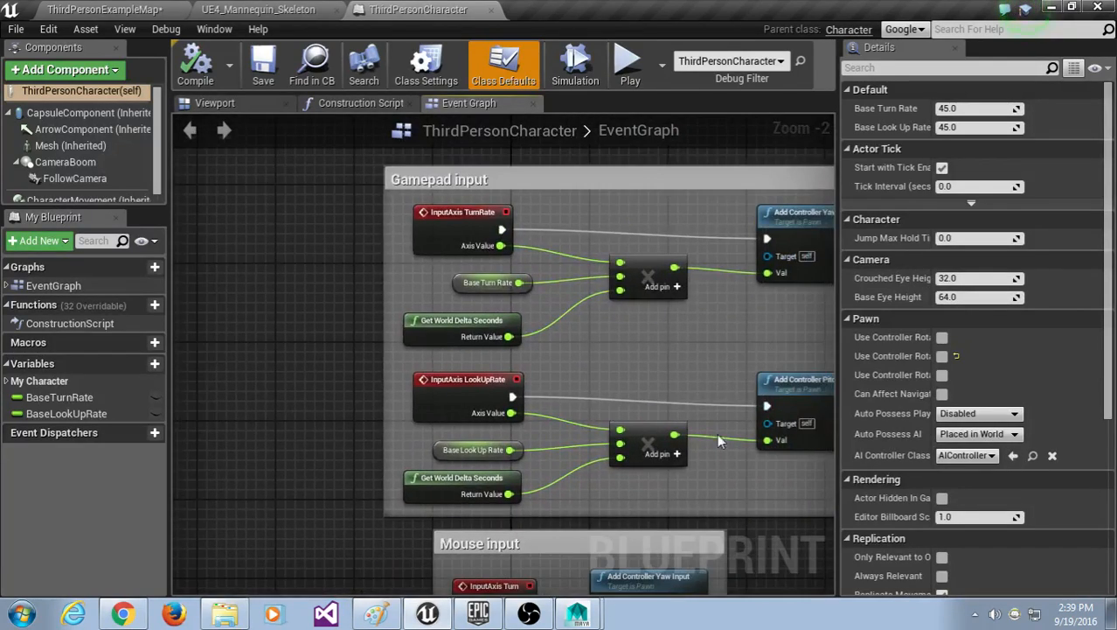
right_drag(716, 434, 652, 229)
right_drag(636, 417, 523, 249)
right_drag(680, 372, 636, 242)
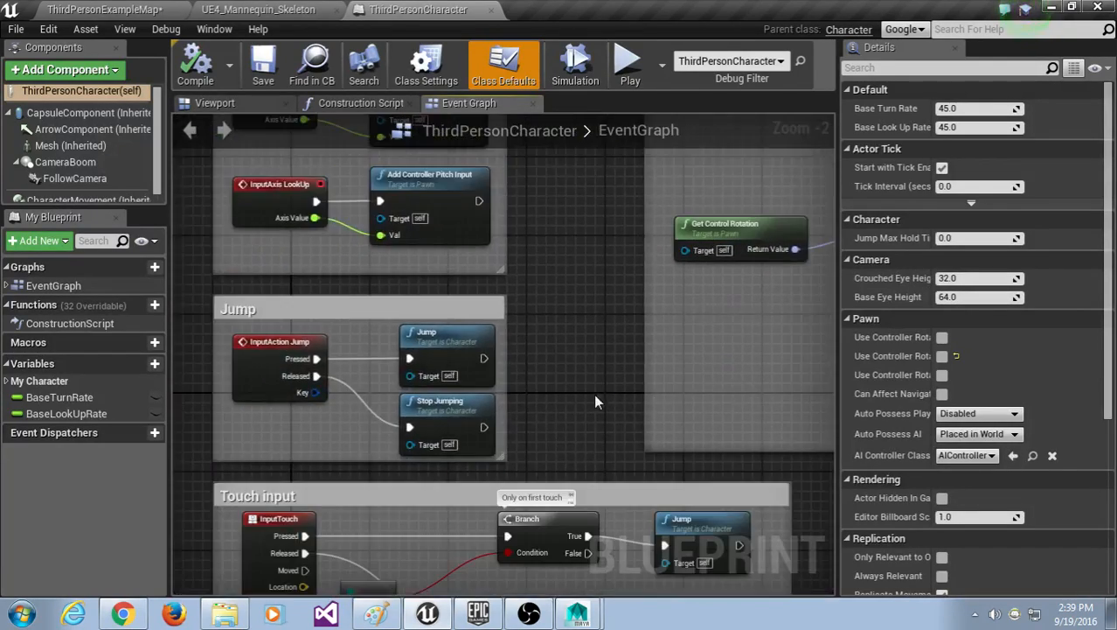
right_drag(595, 395, 693, 245)
right_drag(281, 179, 479, 310)
scroll(289, 193, down, 4)
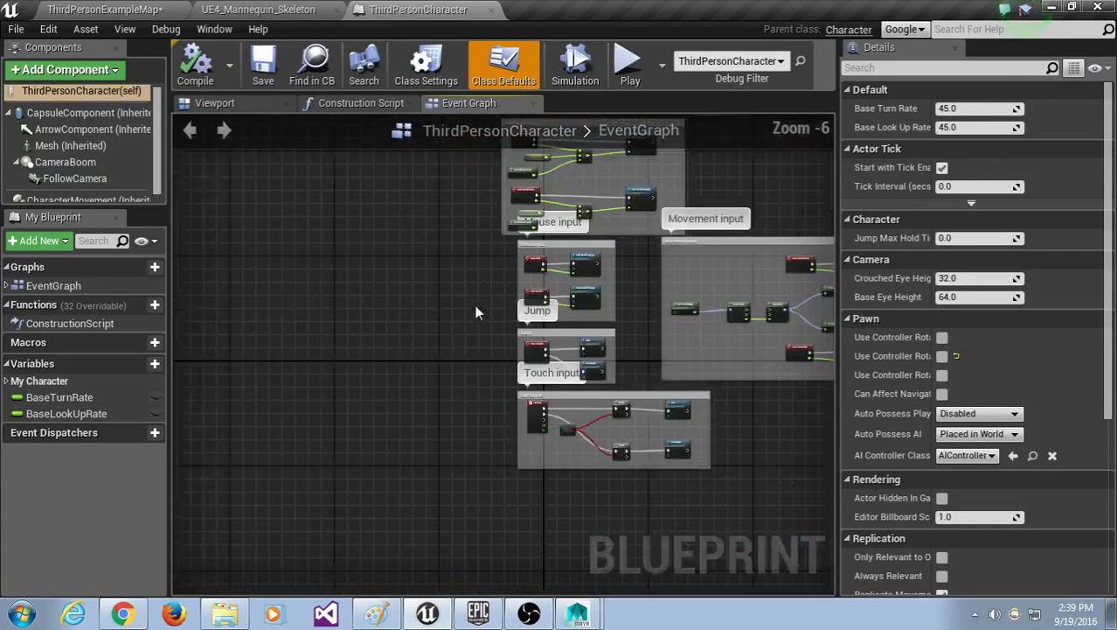
right_drag(417, 167, 486, 259)
scroll(466, 322, up, 2)
right_drag(456, 323, 476, 363)
right_drag(496, 312, 526, 295)
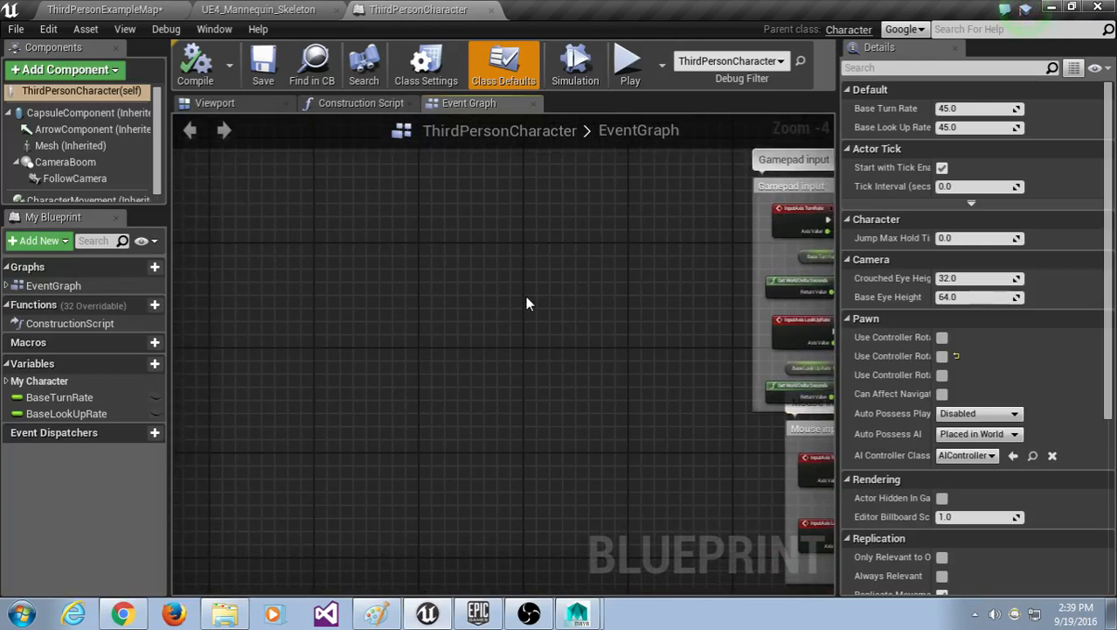
Step: Place an InputAction Kick event node in the event graph, found by searching 'kick'
right_click(374, 251)
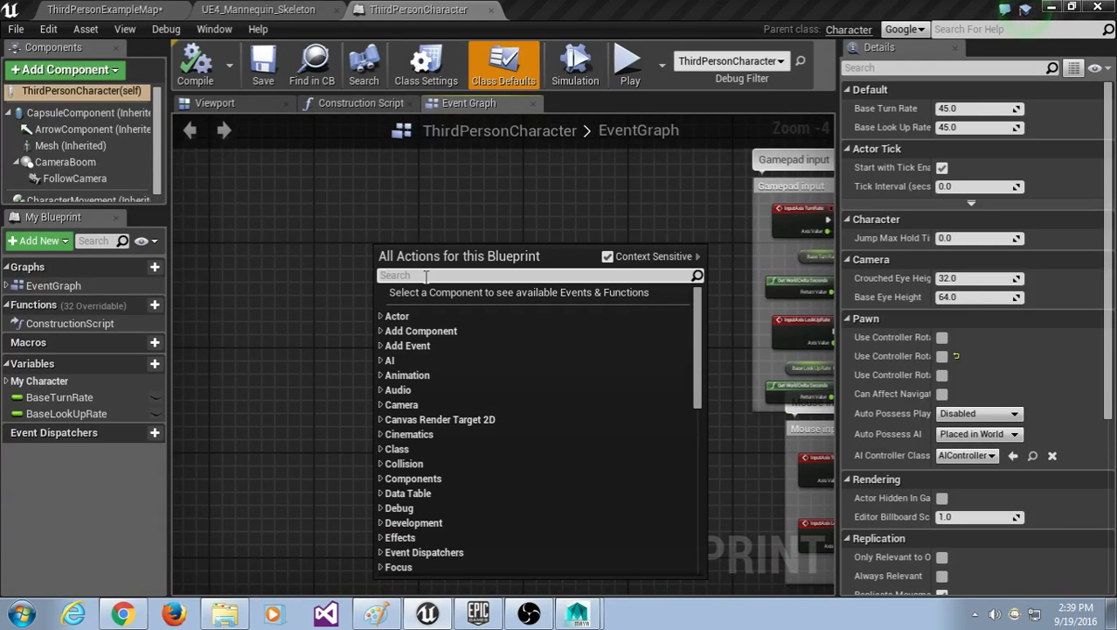
text(kick)
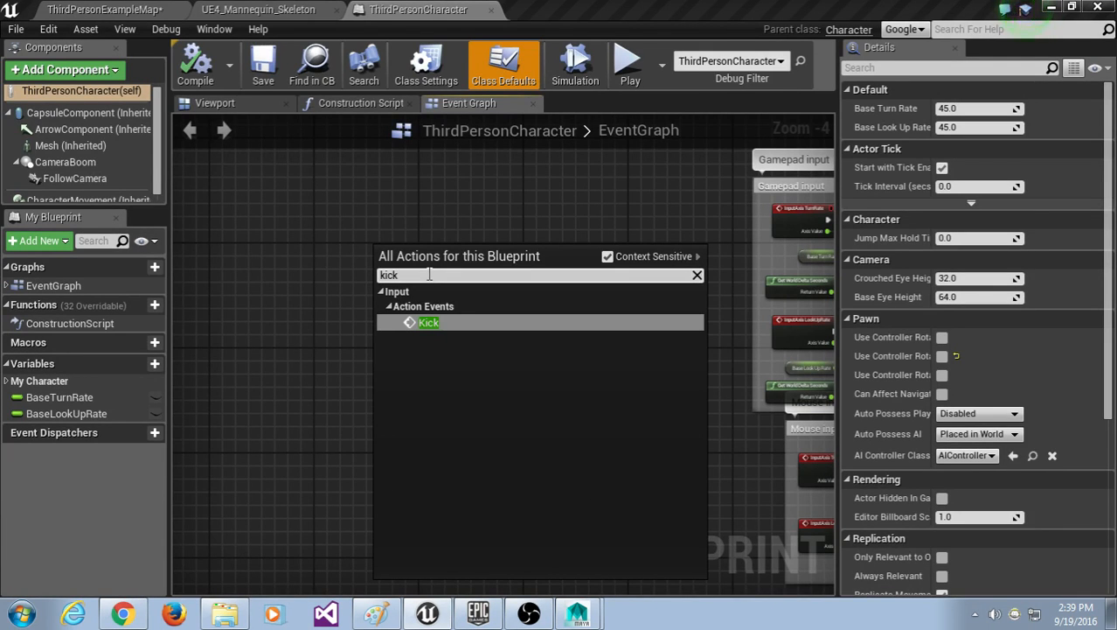
click(451, 322)
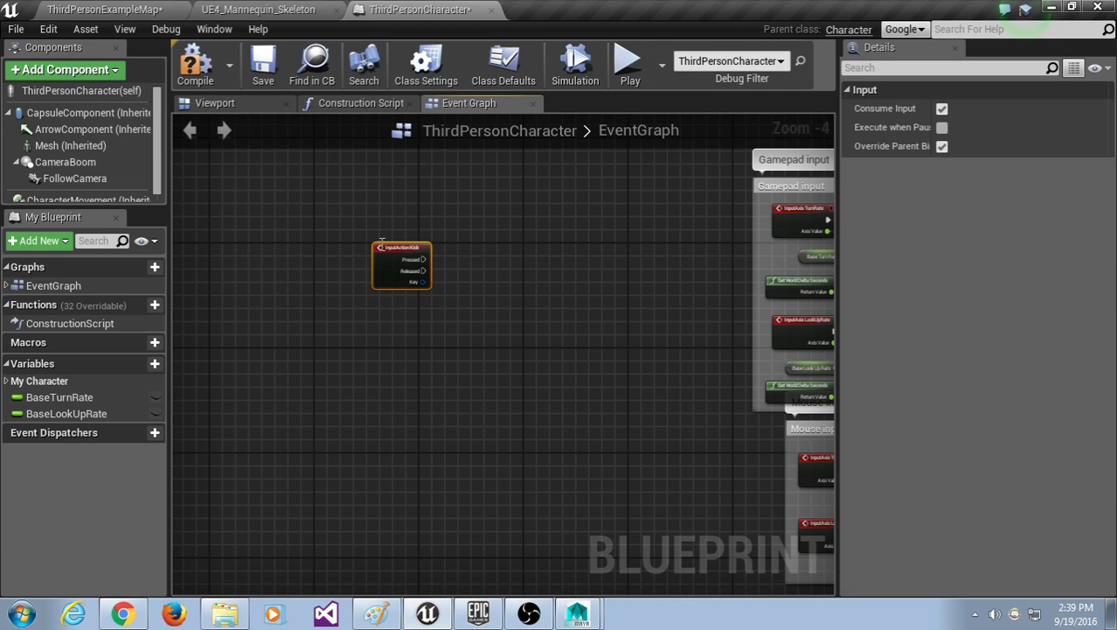
drag(387, 249, 368, 243)
scroll(387, 315, up, 4)
right_drag(513, 263, 459, 327)
scroll(459, 327, down, 1)
scroll(475, 329, down, 1)
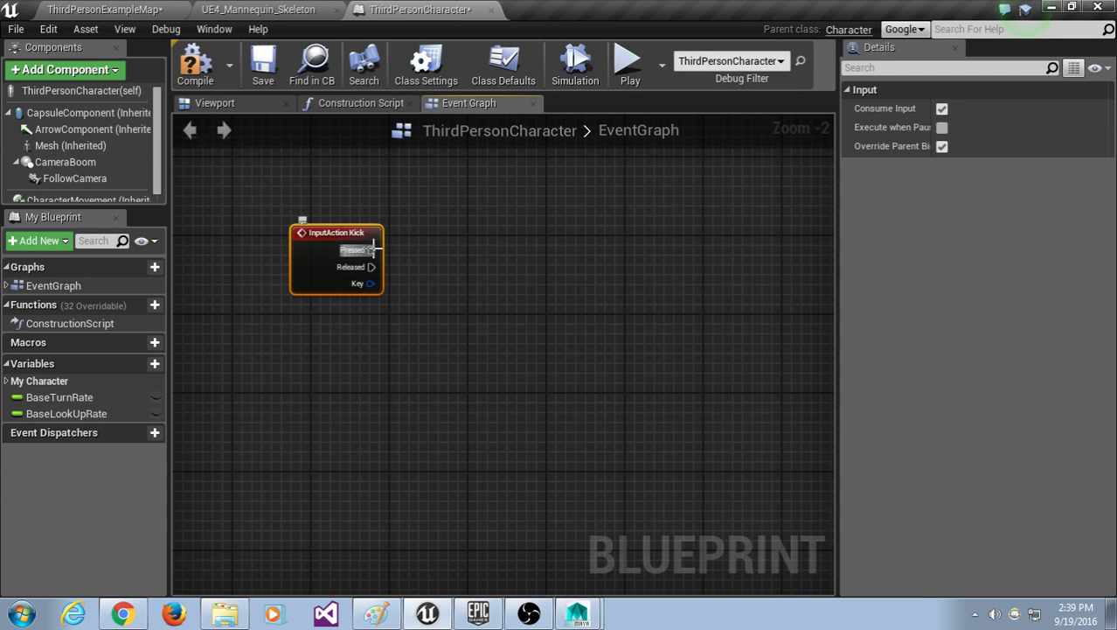
Step: Drag a wire from the Kick node's Pressed output and search the actions for 'montage'
drag(373, 250, 474, 290)
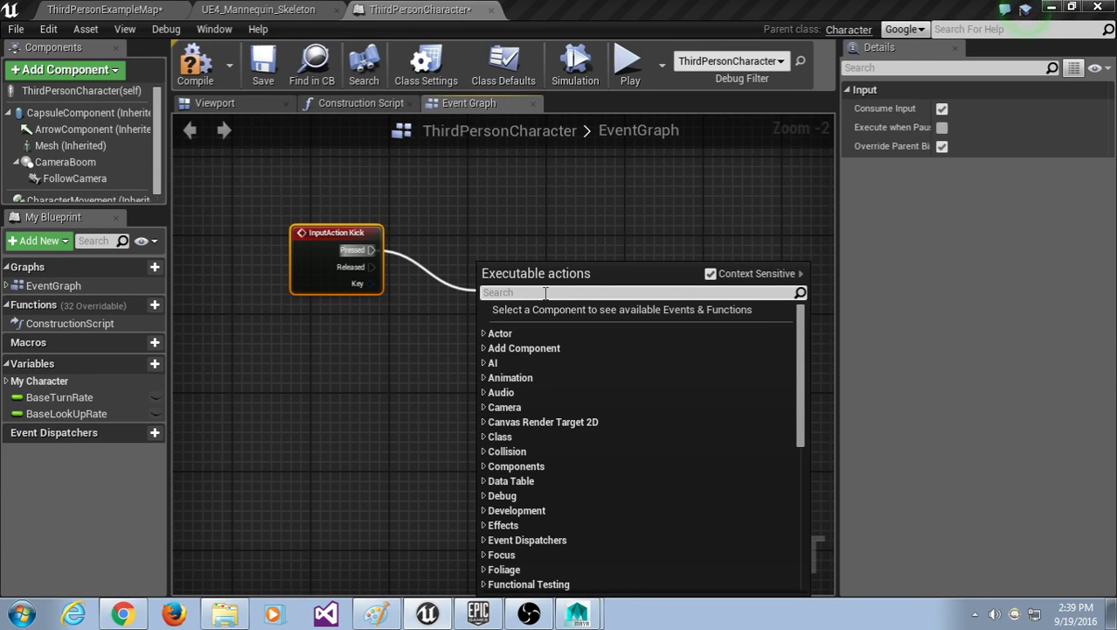
text(montage)
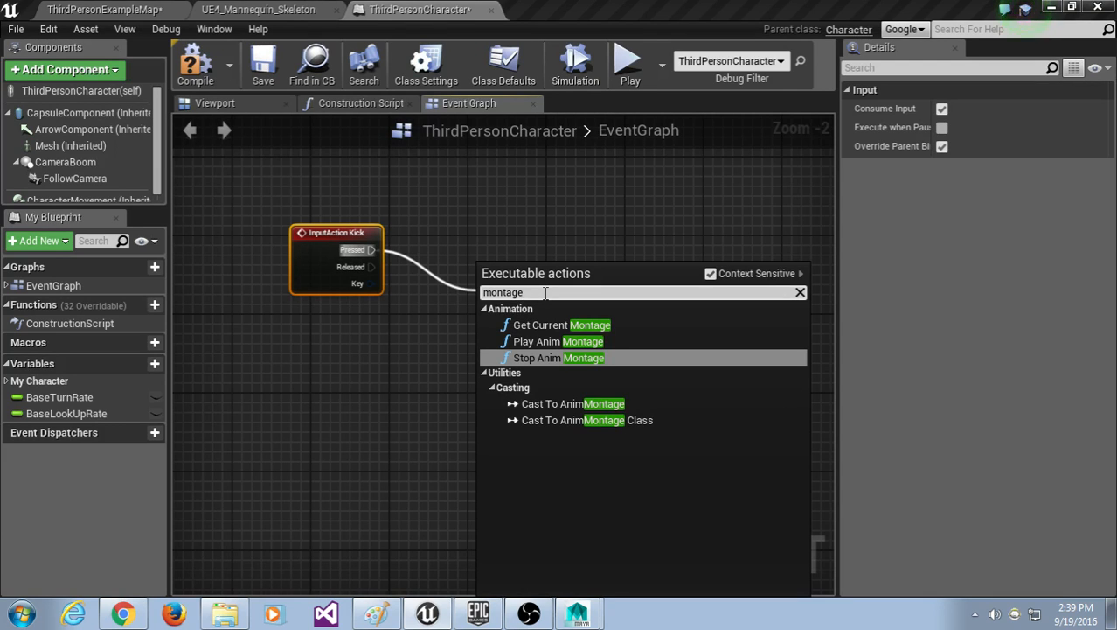
Step: Add a Play Anim Montage node wired to Pressed and set its montage to Kick
click(553, 342)
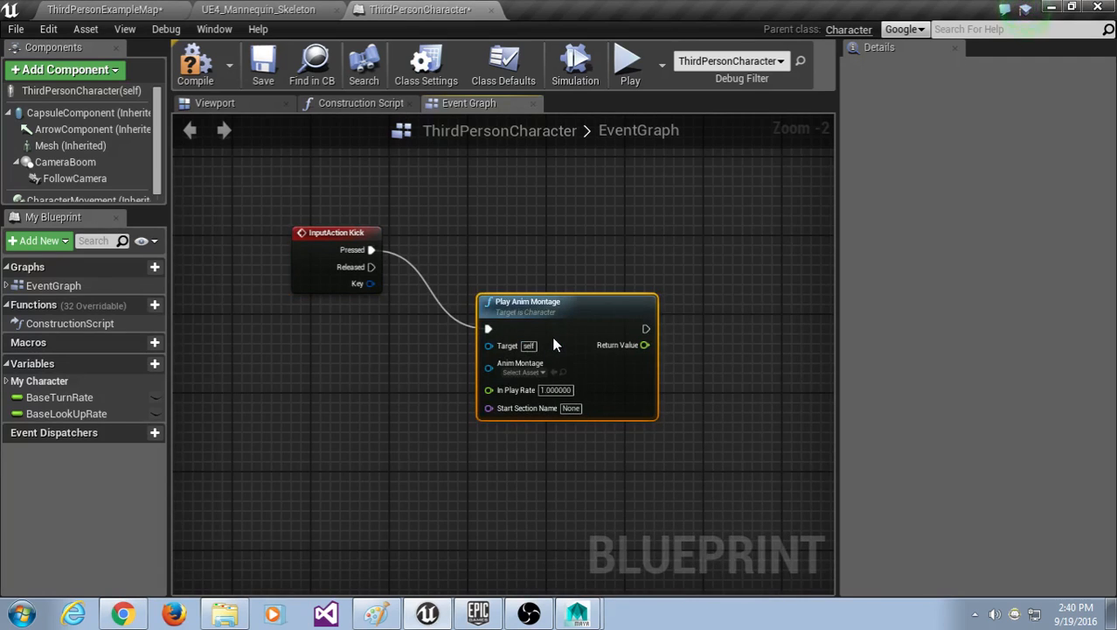
drag(525, 300, 506, 280)
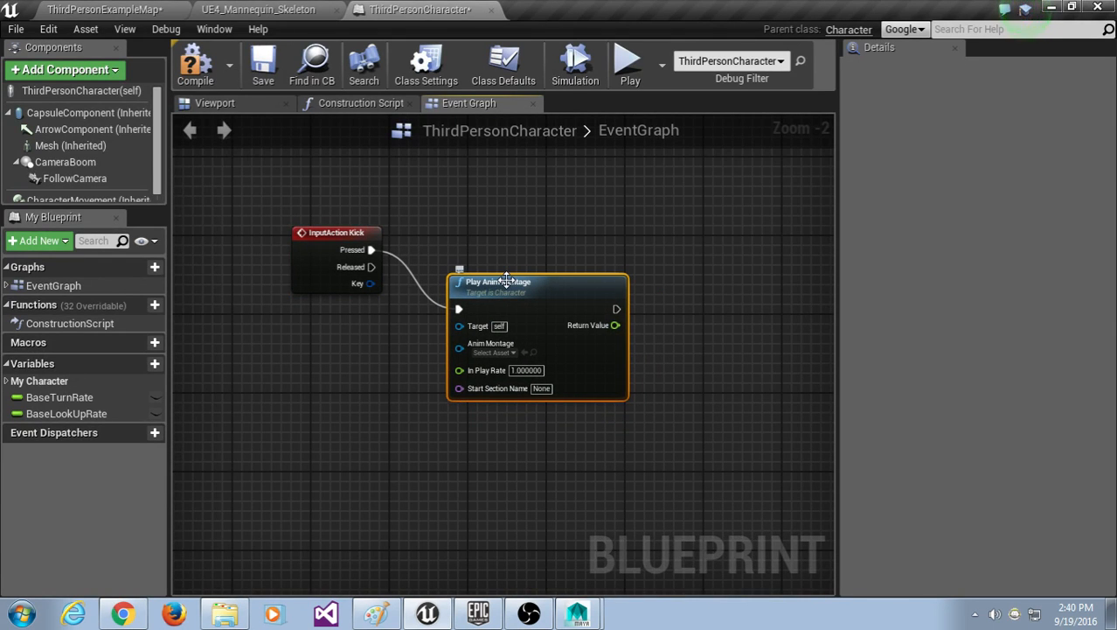
click(498, 353)
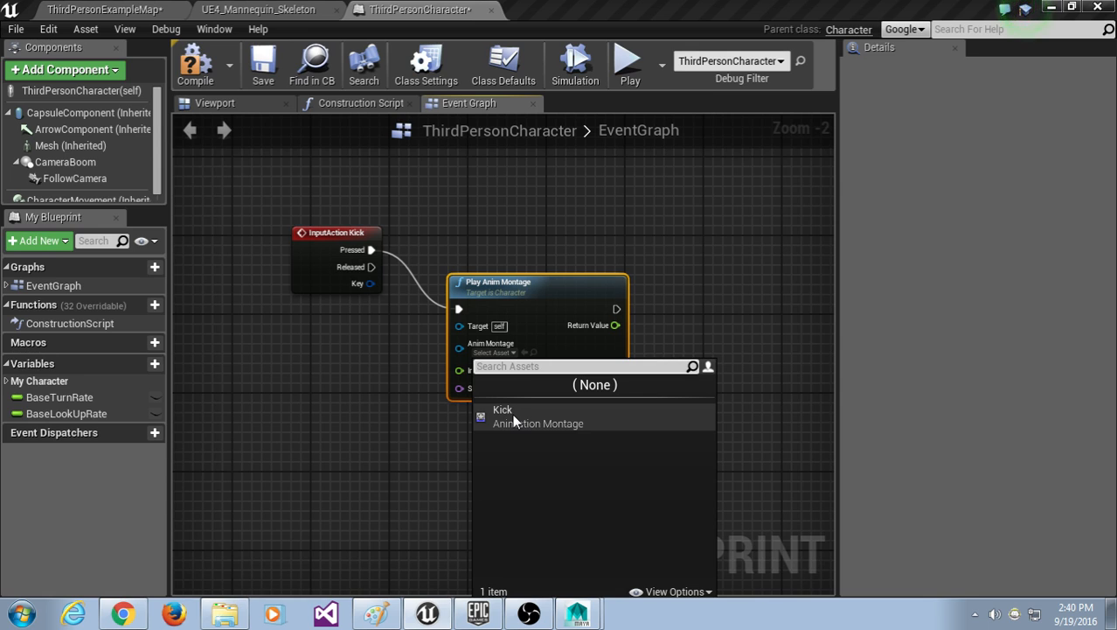
click(513, 414)
drag(537, 279, 546, 269)
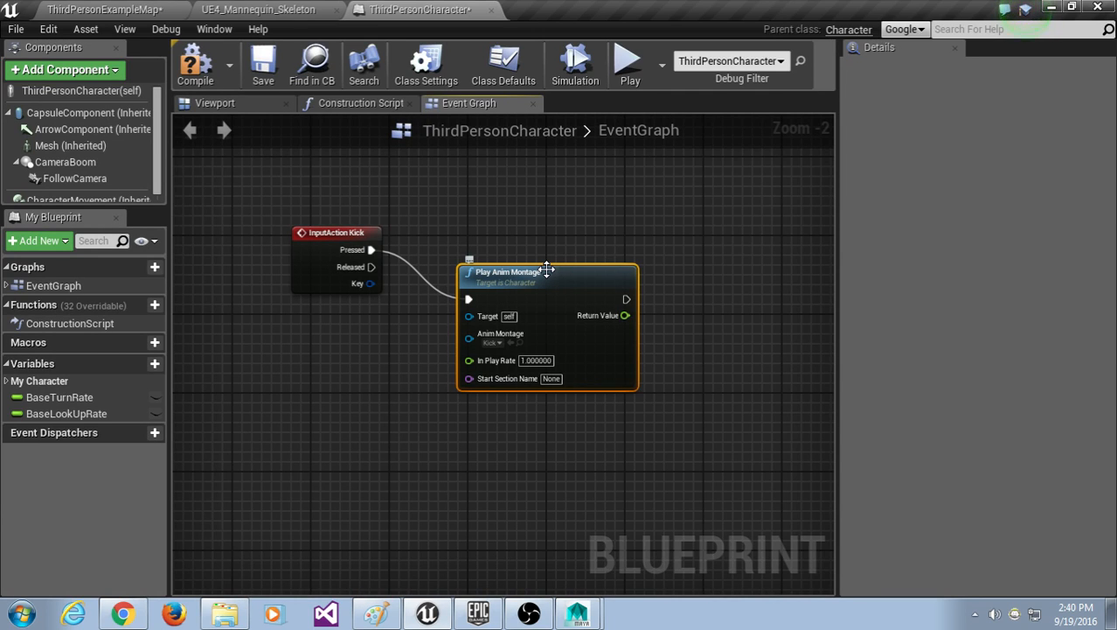
click(145, 617)
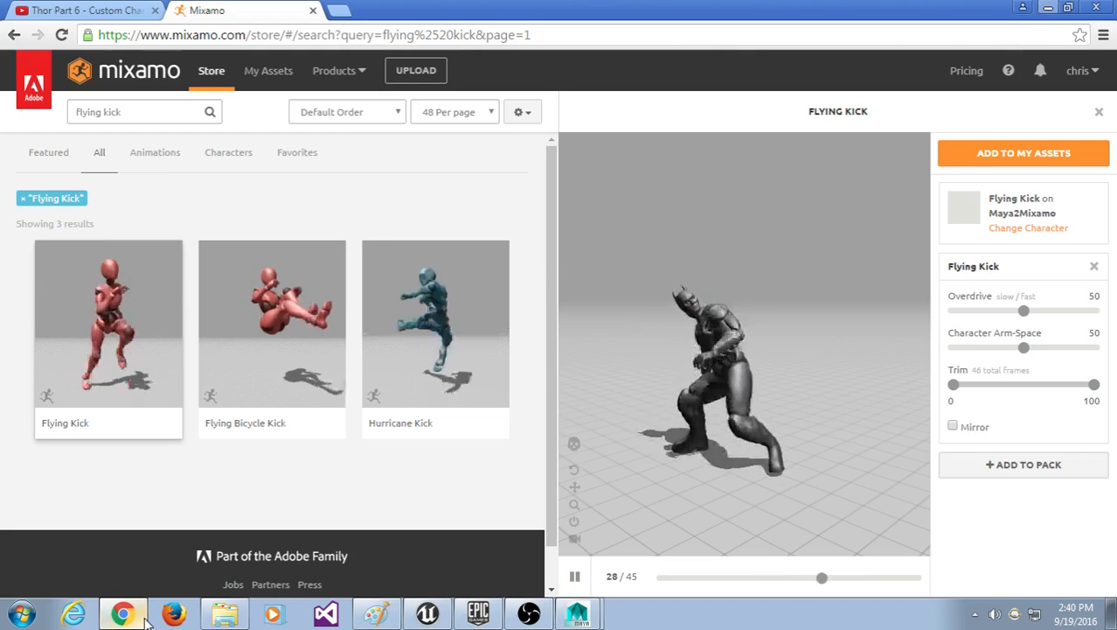
click(146, 617)
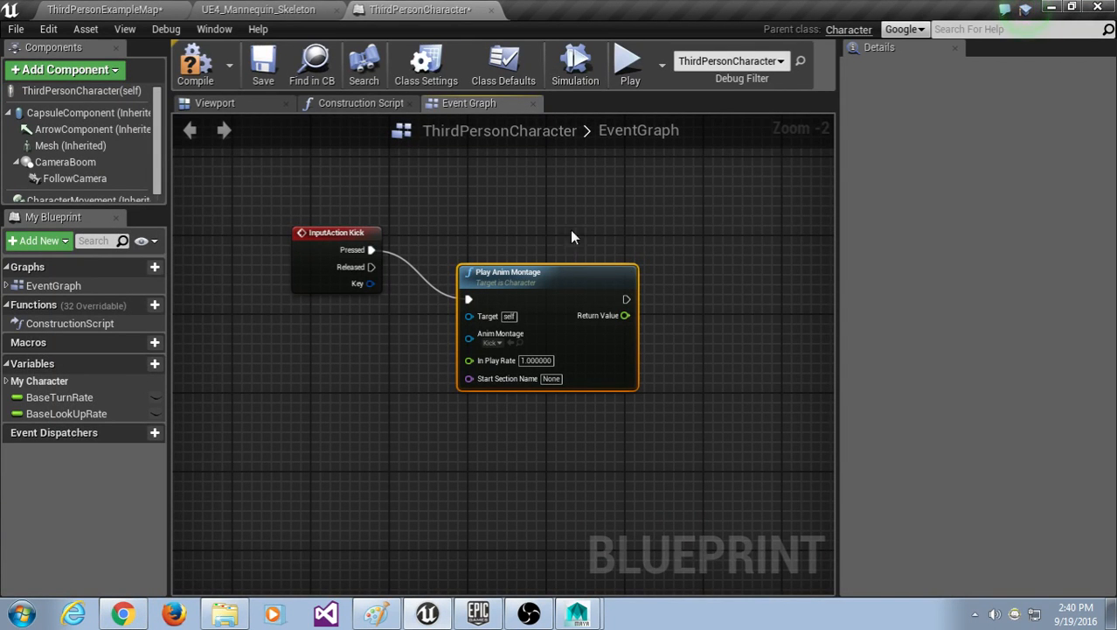
Step: Compile the ThirdPersonCharacter Blueprint, check the KickAnim and level tabs, then return to the EventGraph
click(199, 79)
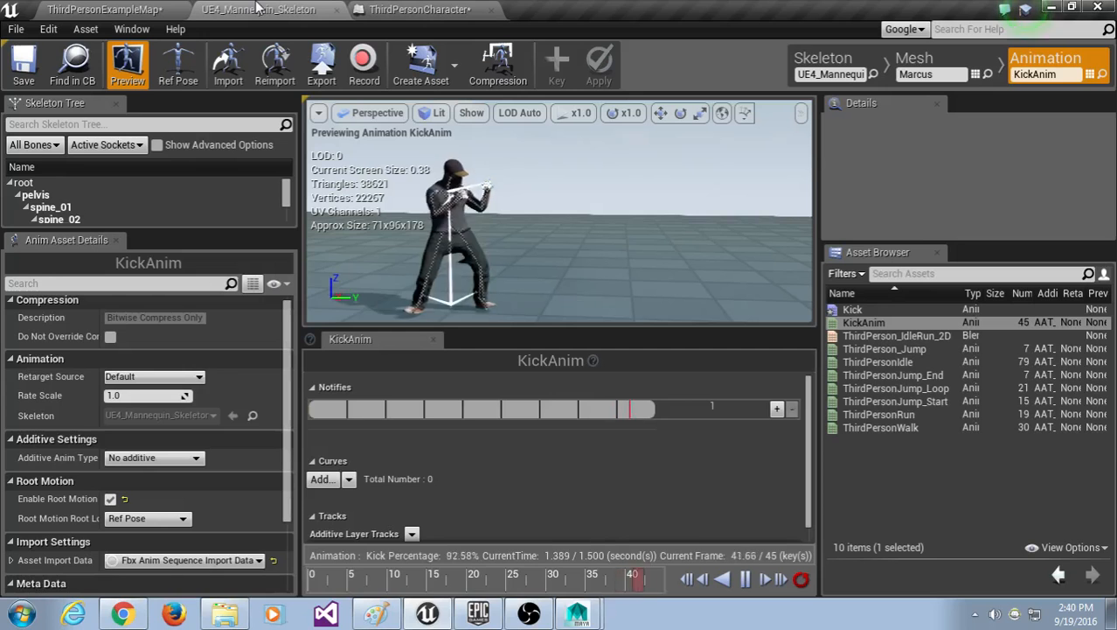
click(253, 9)
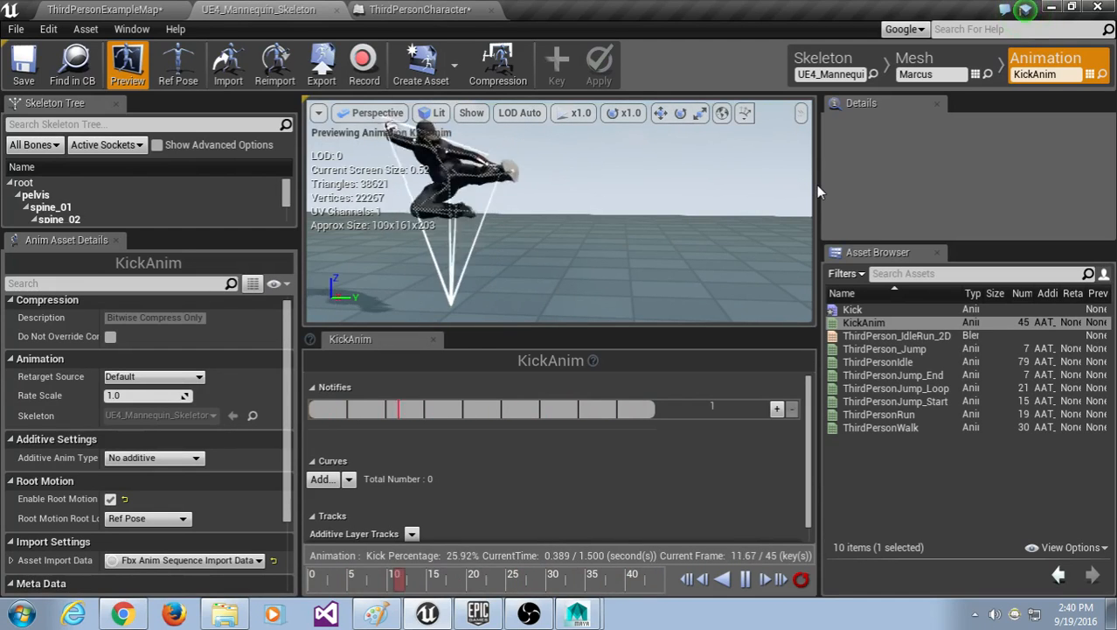
click(129, 8)
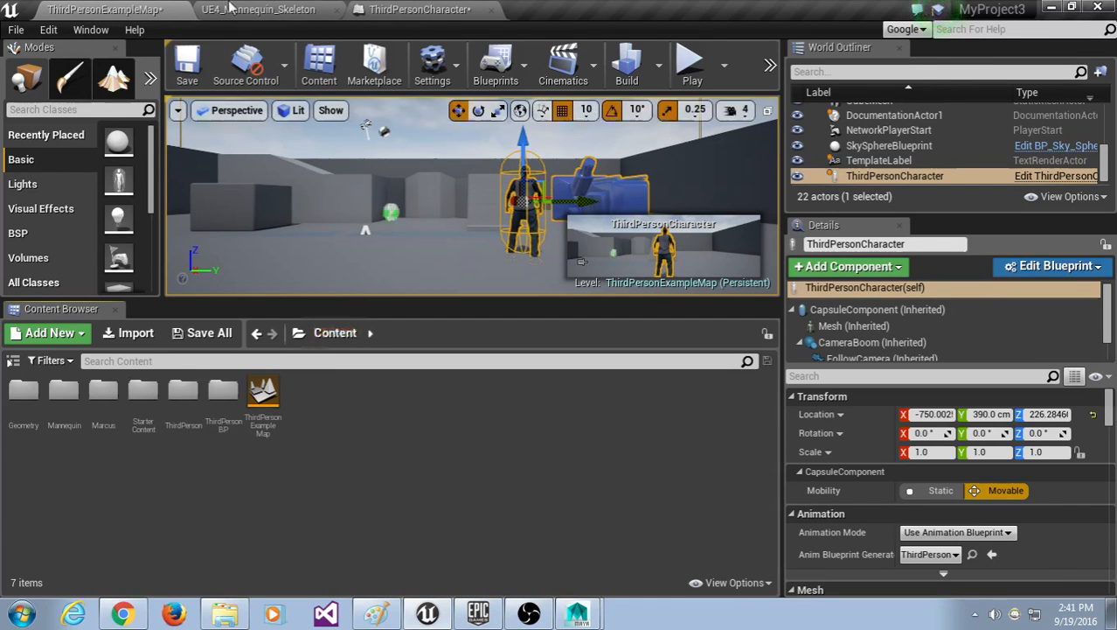
click(257, 8)
click(420, 11)
drag(635, 221, 294, 431)
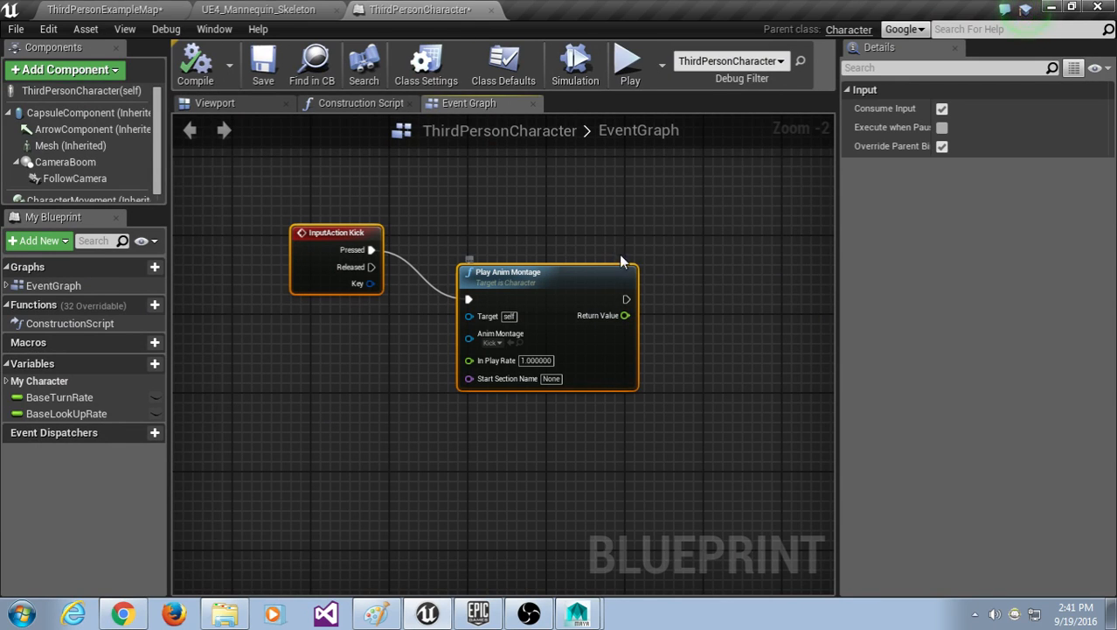
click(630, 220)
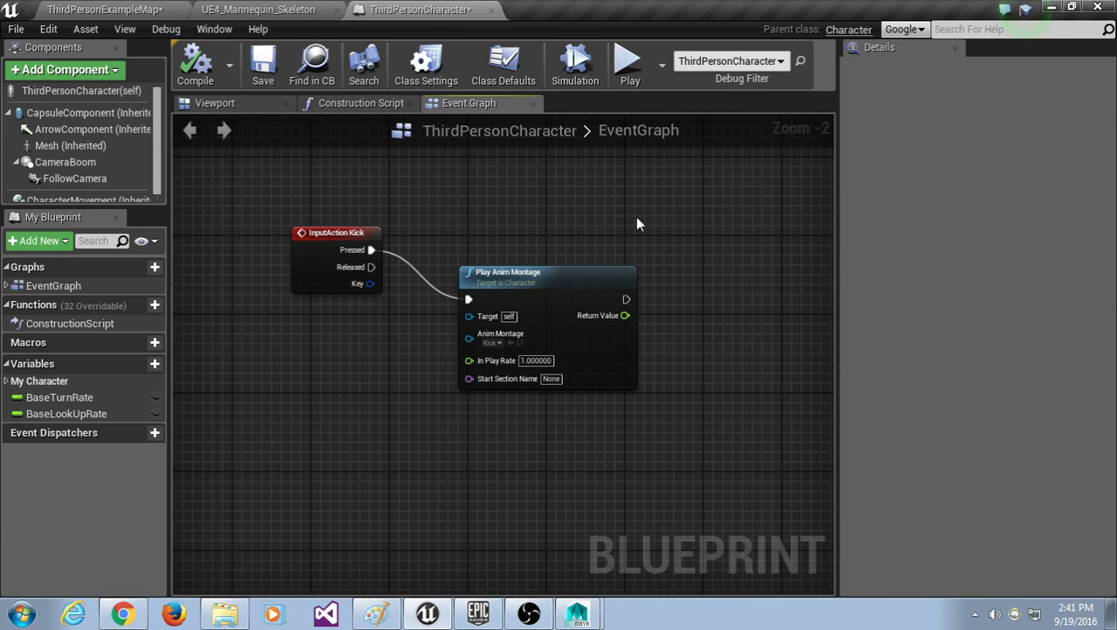
Step: Switch to the ThirdPersonExampleMap level editor and search the Content Browser for the ThirdPerson assets
click(257, 9)
click(130, 9)
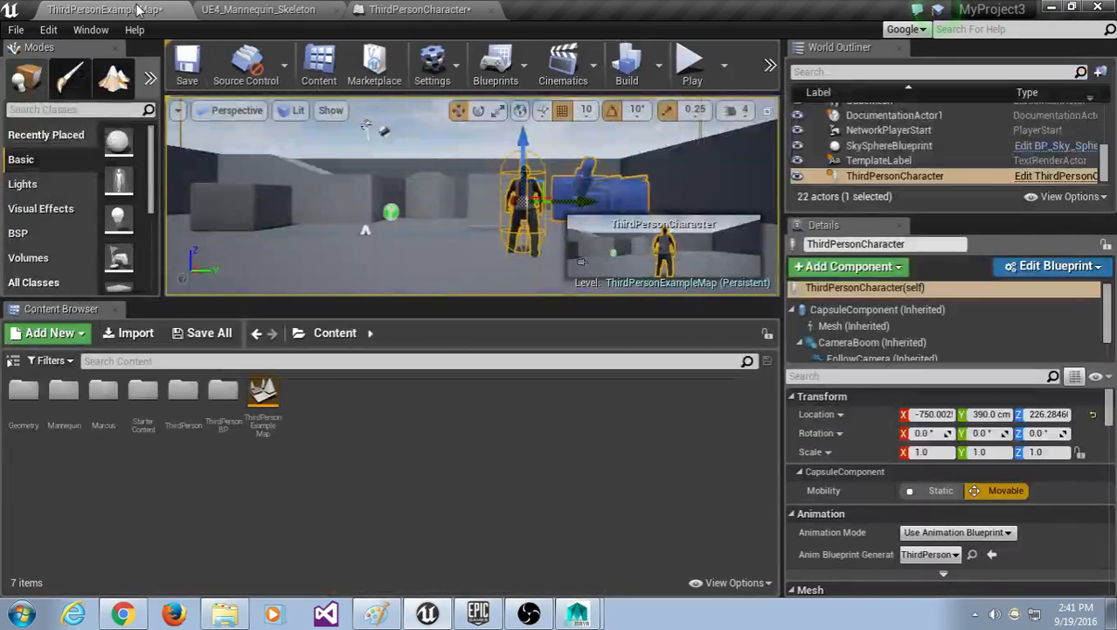
click(385, 361)
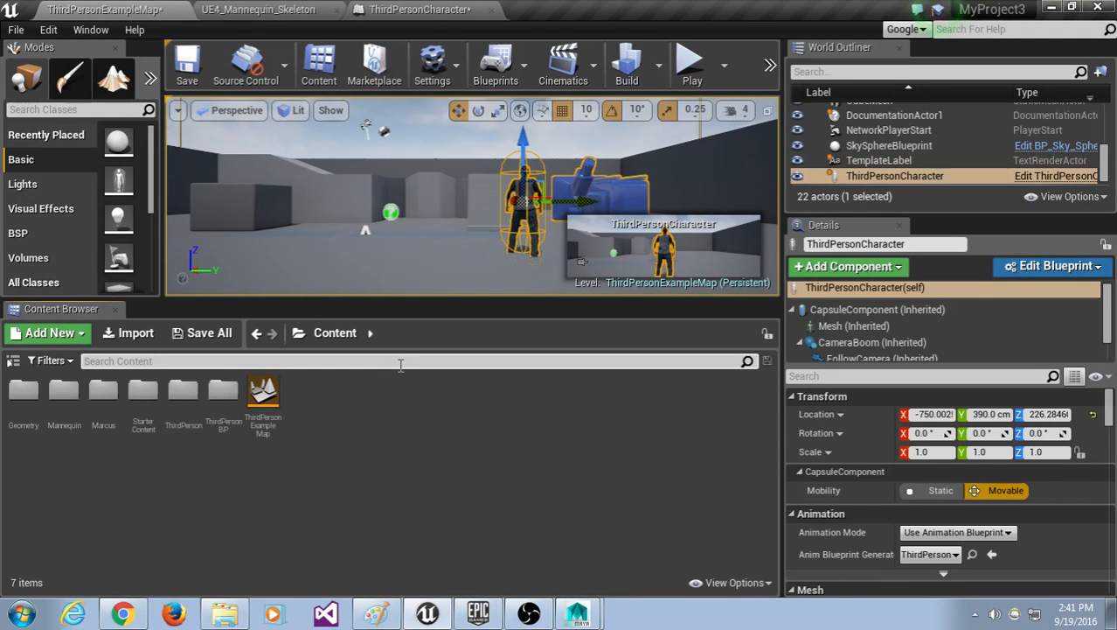
text(thri)
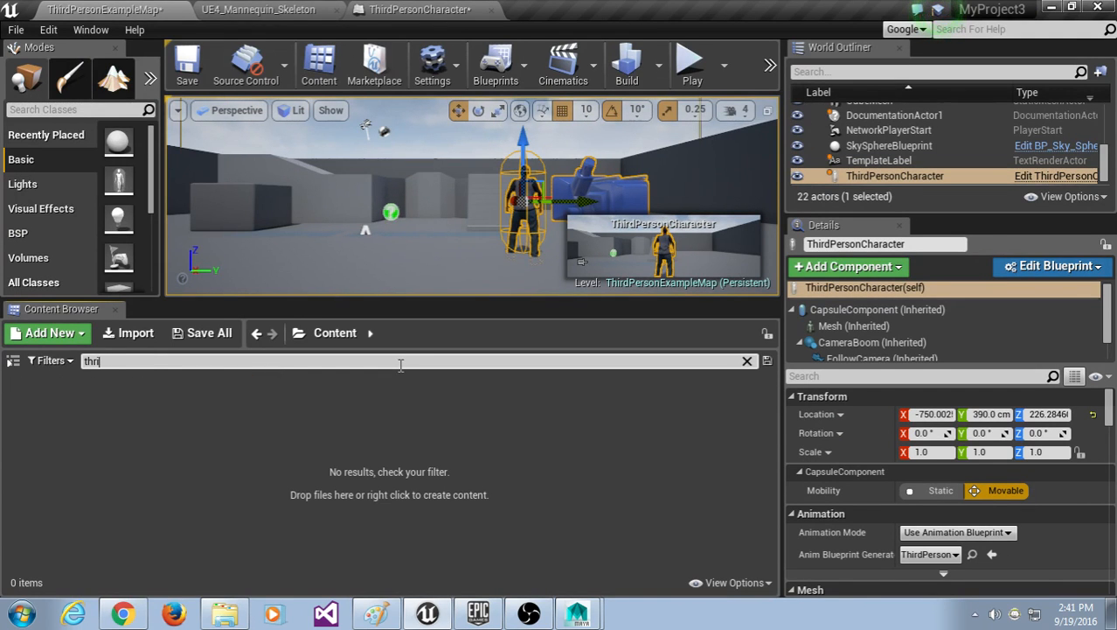
text(shird)
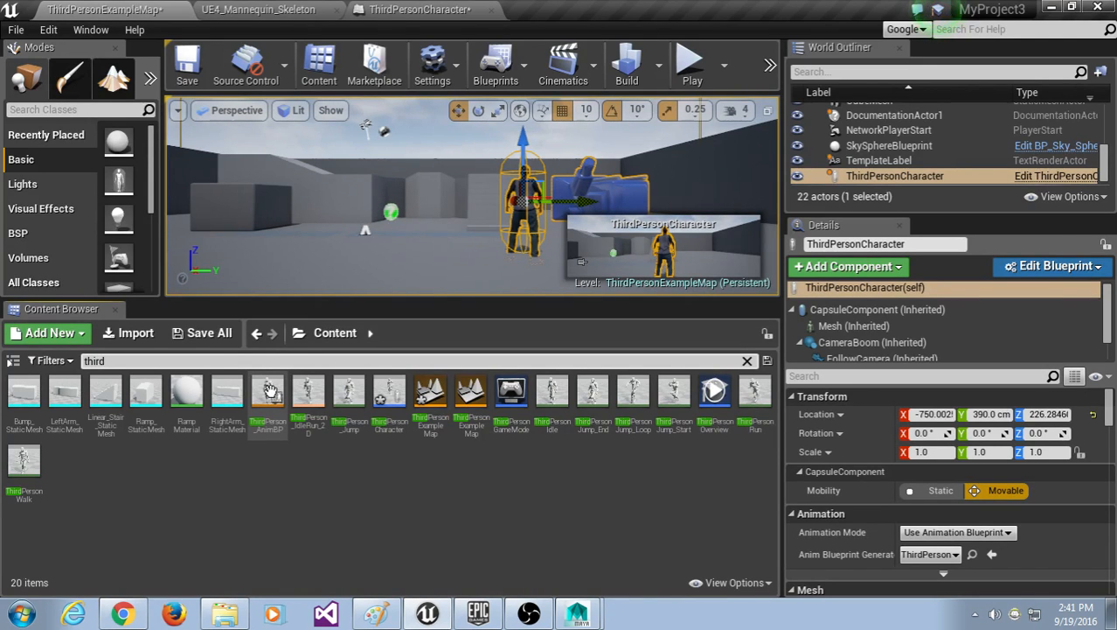
double_click(271, 389)
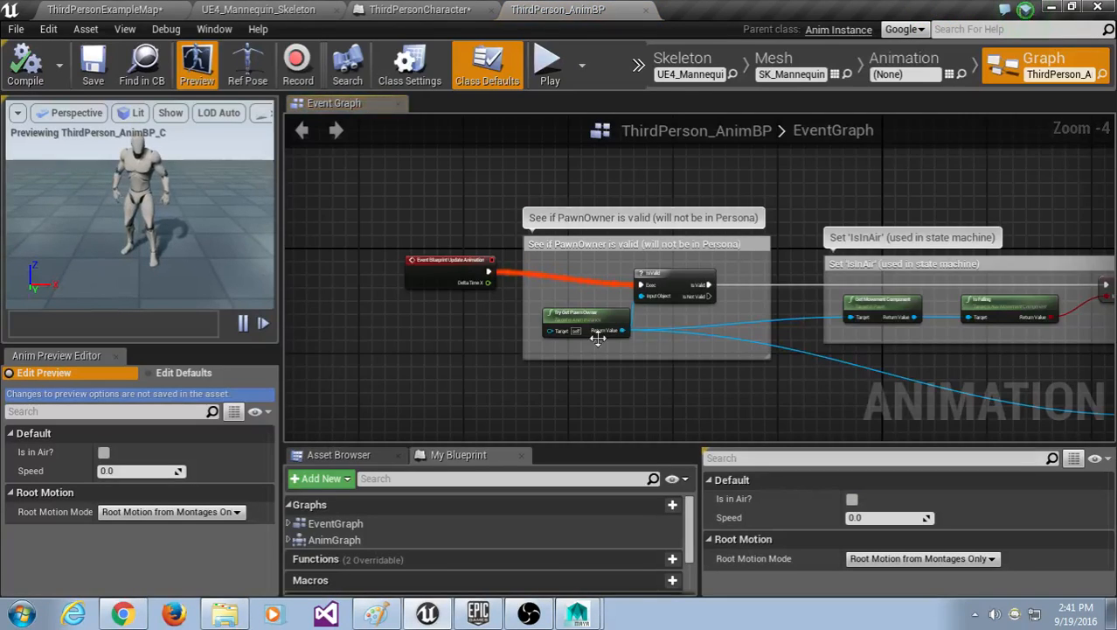
scroll(743, 363, down, 3)
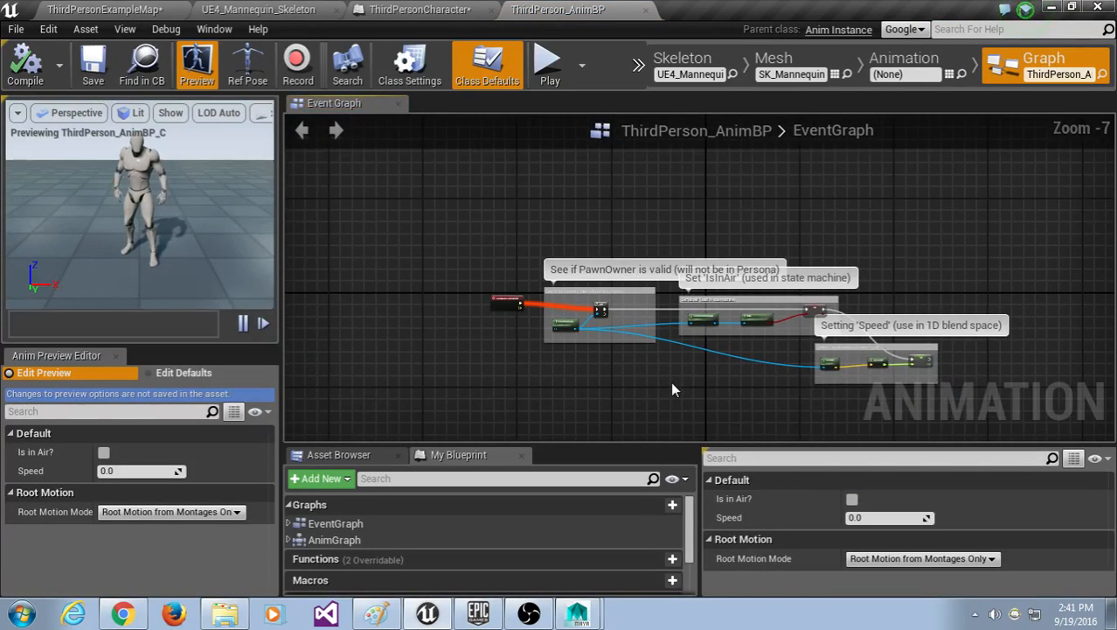
scroll(615, 356, up, 1)
scroll(615, 356, up, 1)
right_drag(626, 358, 631, 396)
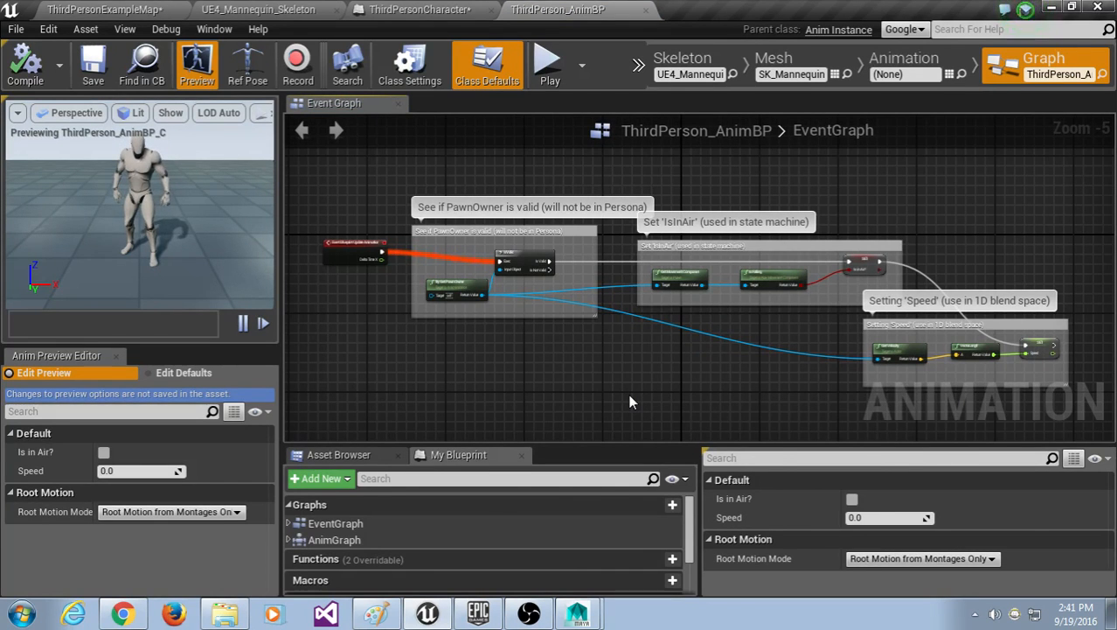
click(135, 11)
click(368, 360)
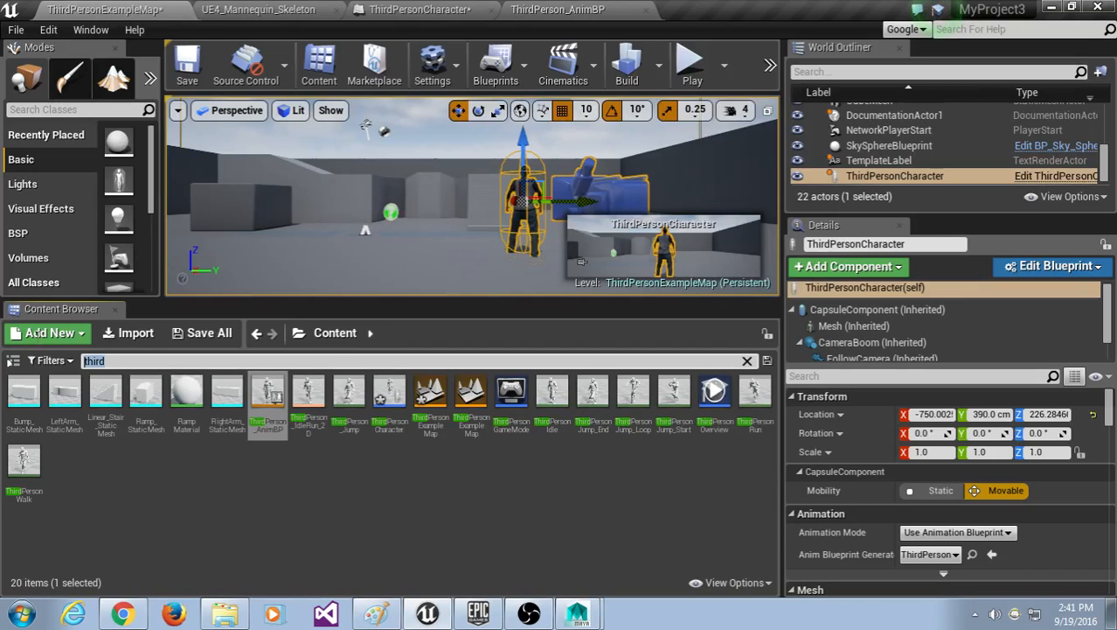
text(thi)
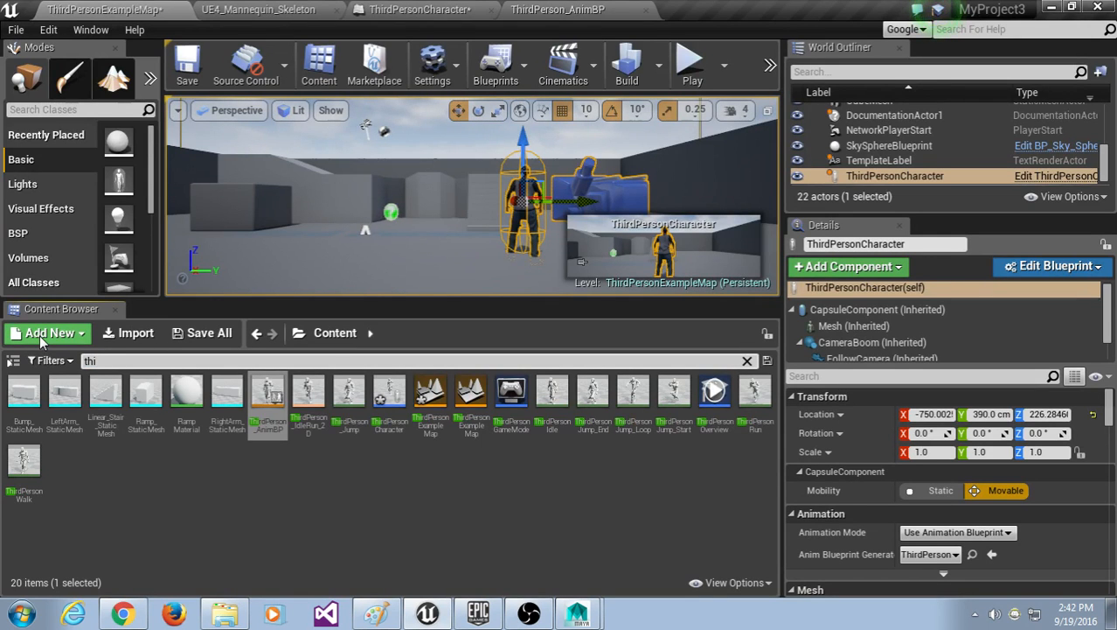
double_click(265, 423)
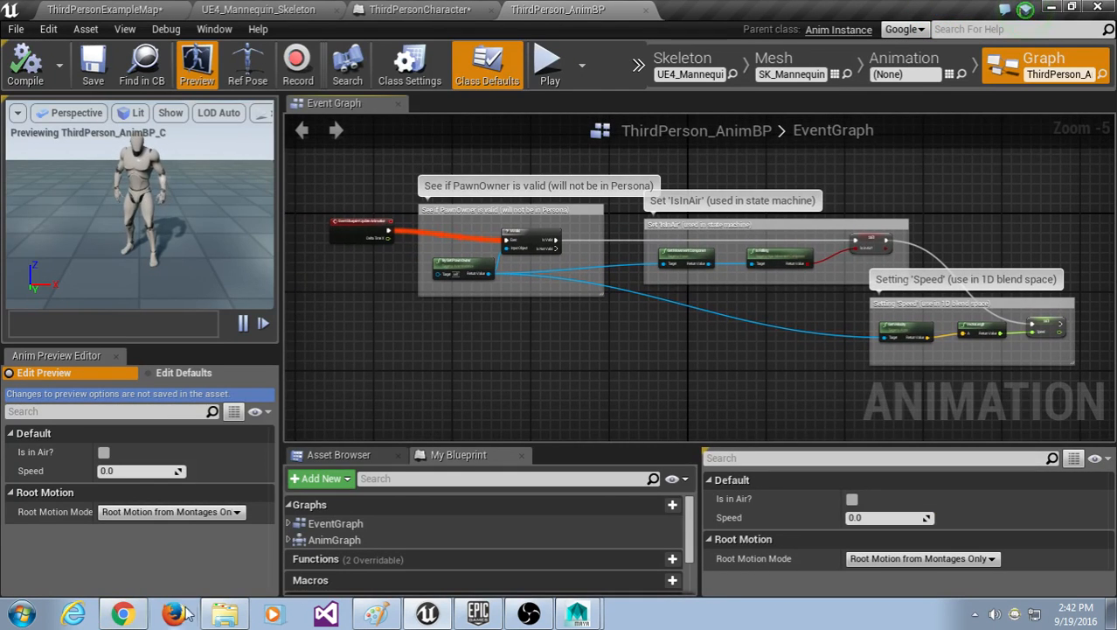
click(375, 614)
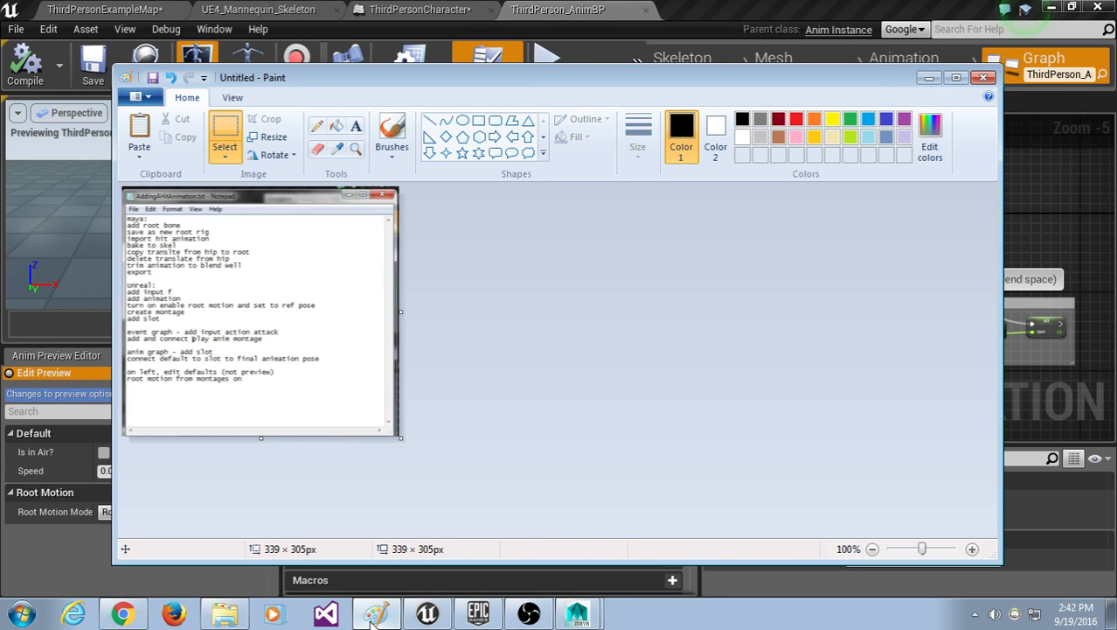
click(375, 614)
click(122, 614)
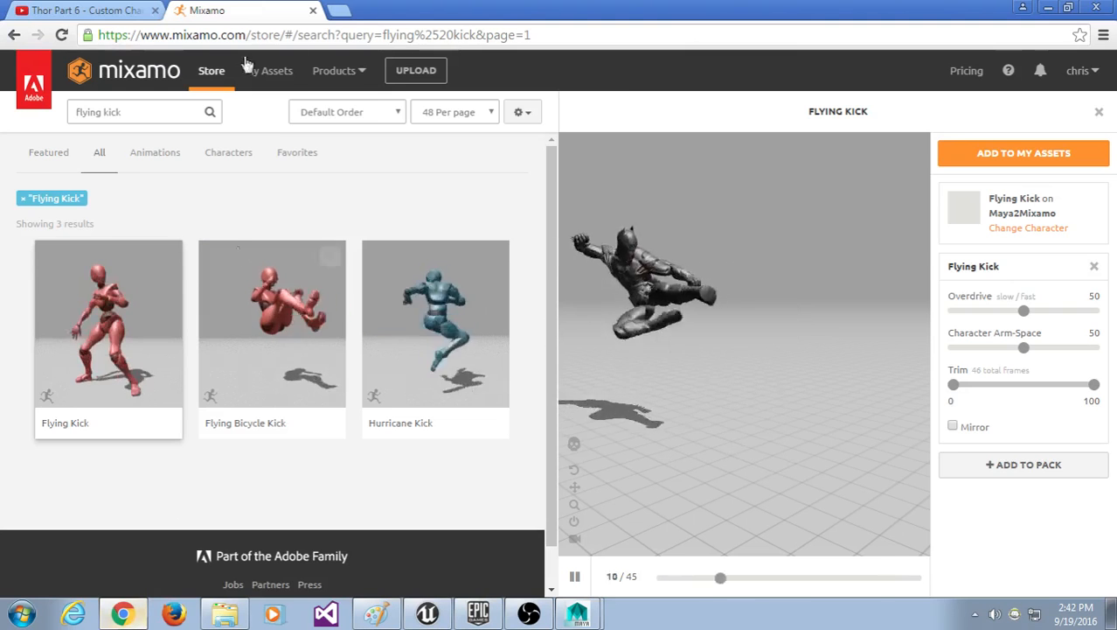
click(115, 14)
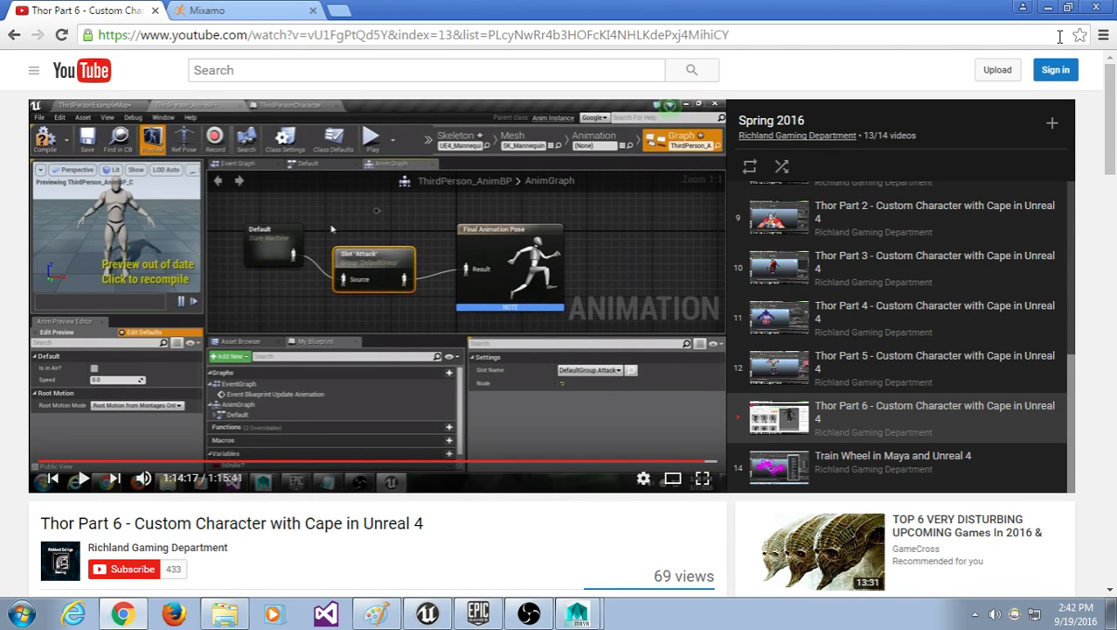
click(1049, 10)
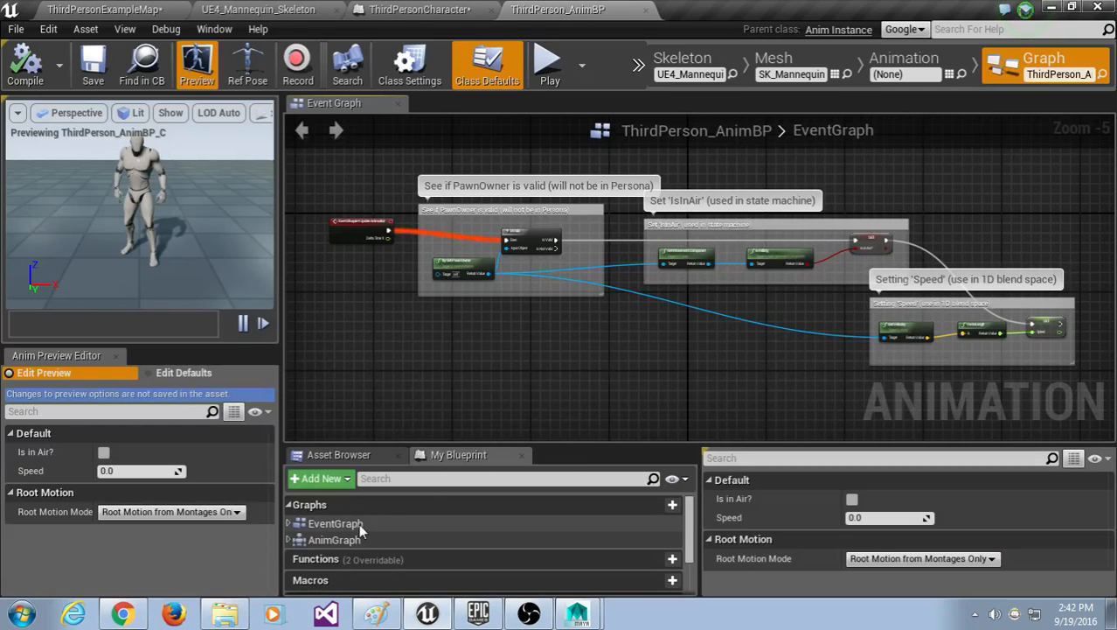
Step: Open the AnimGraph and inspect its Default state machine and Final Animation Pose nodes
double_click(334, 539)
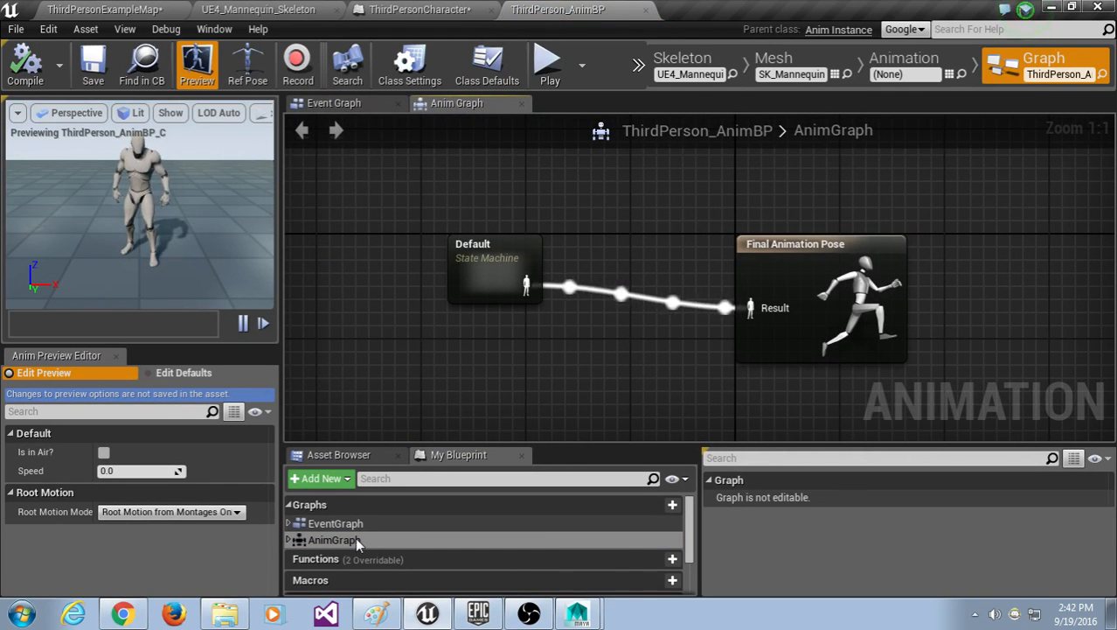
right_drag(554, 385, 517, 377)
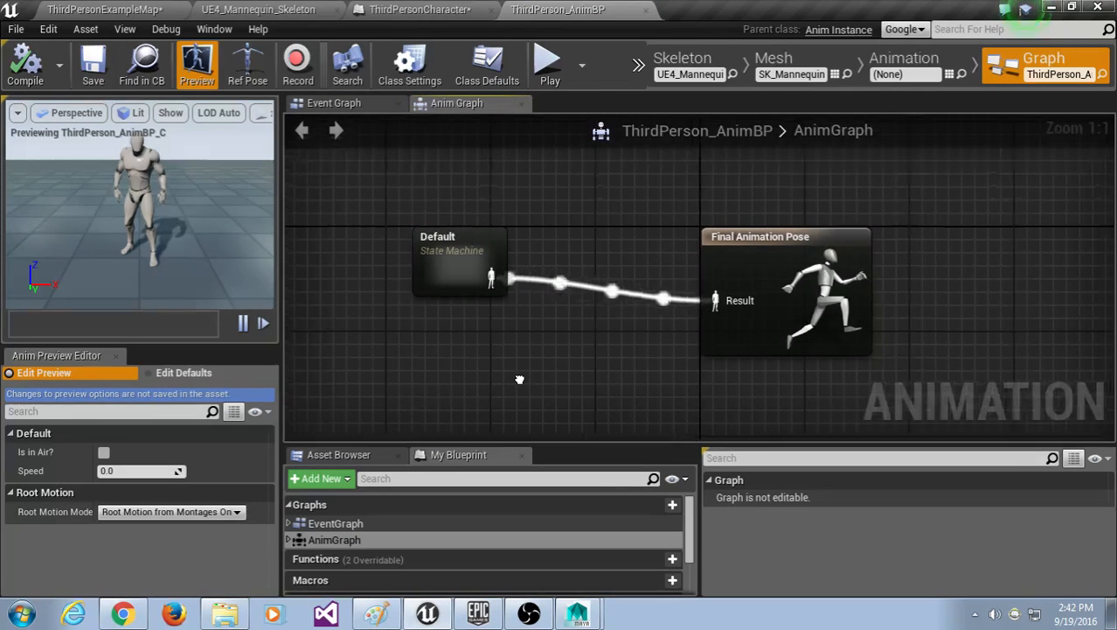
click(456, 236)
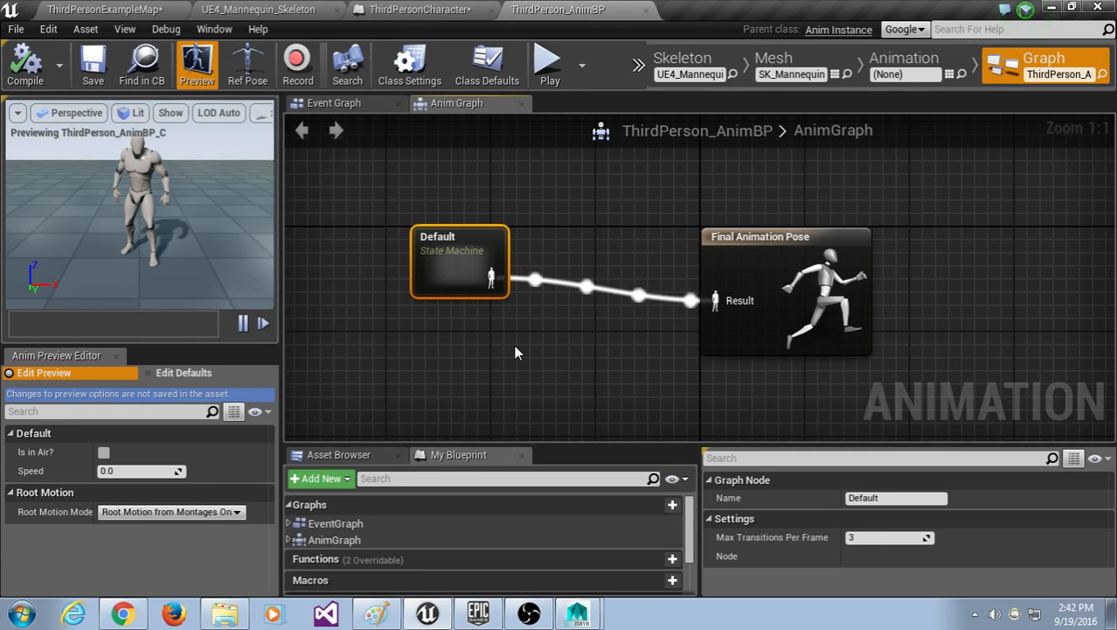
click(751, 247)
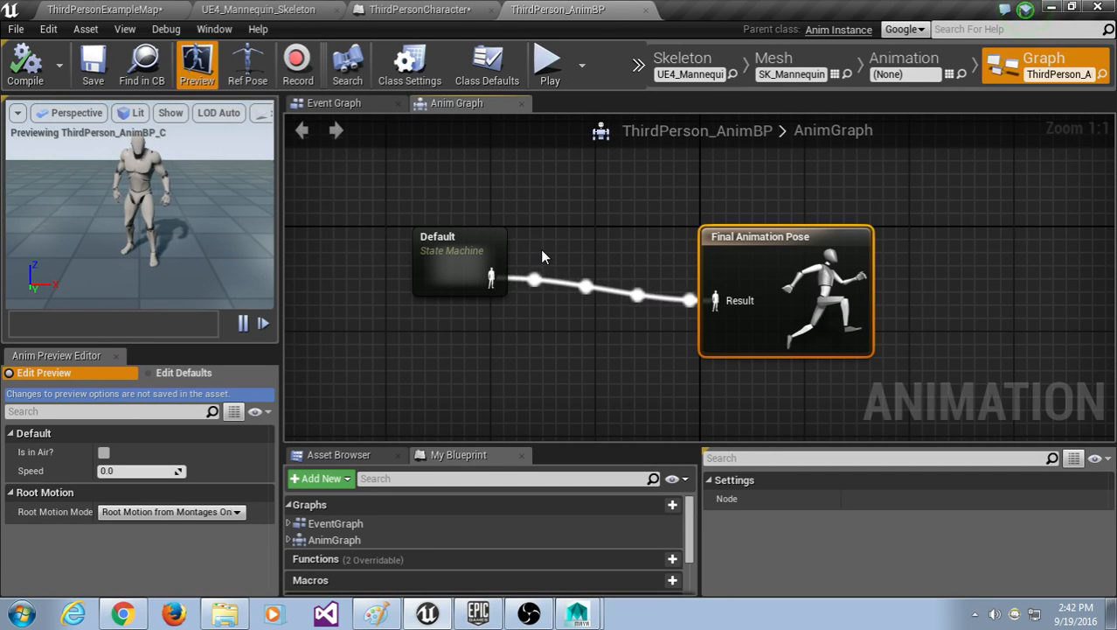
click(123, 614)
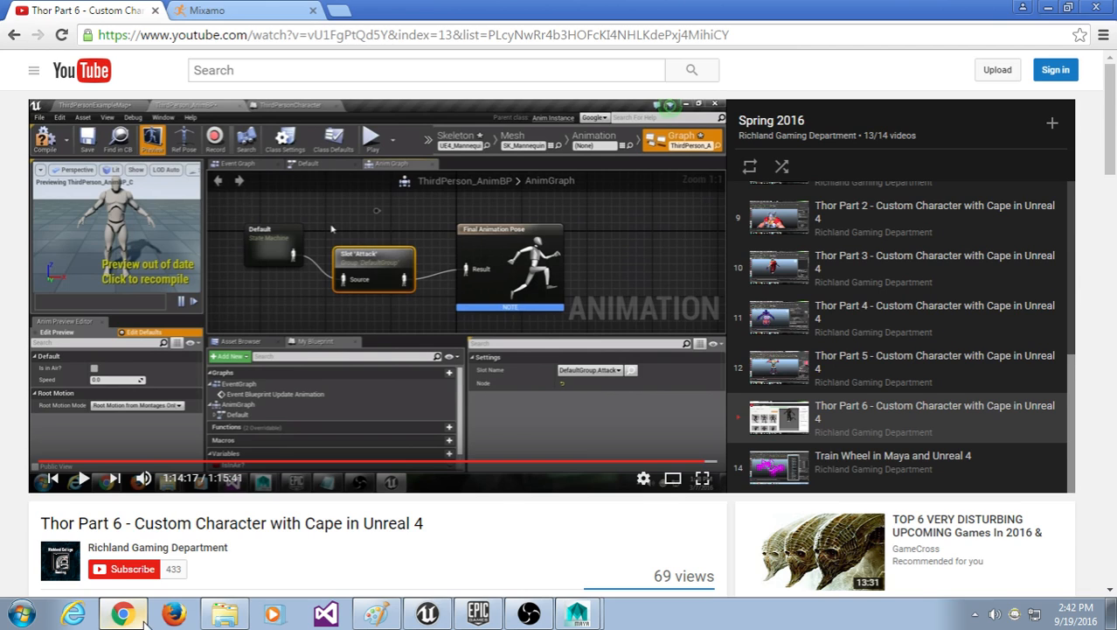
click(144, 615)
Step: Search the node list for 'slot', dismiss it, and return to the ThirdPersonCharacter Blueprint
right_click(546, 220)
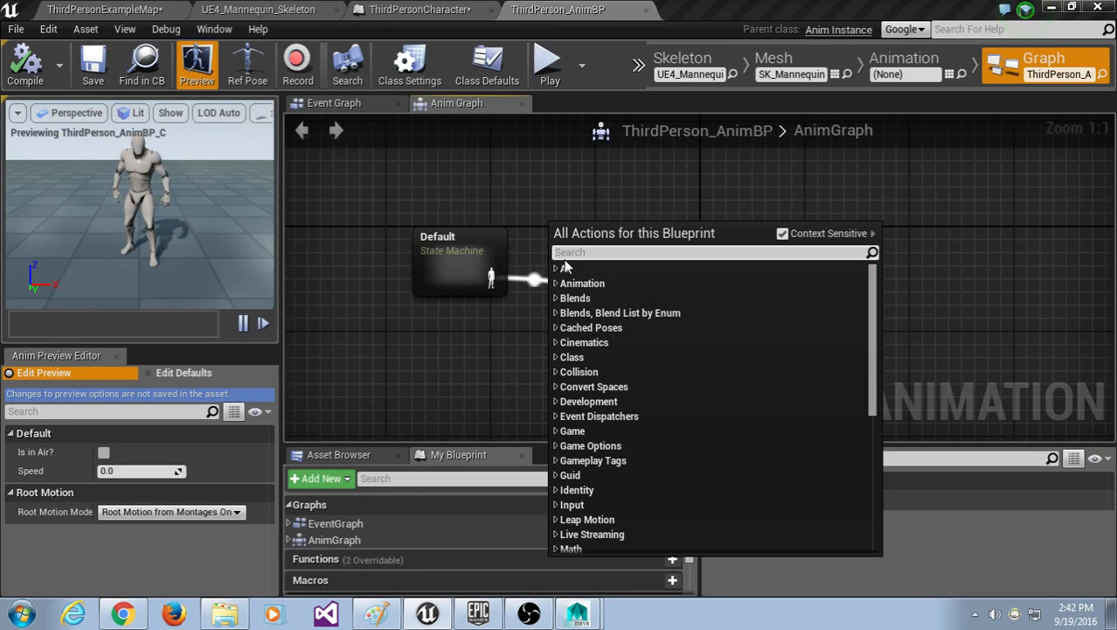
text(slot)
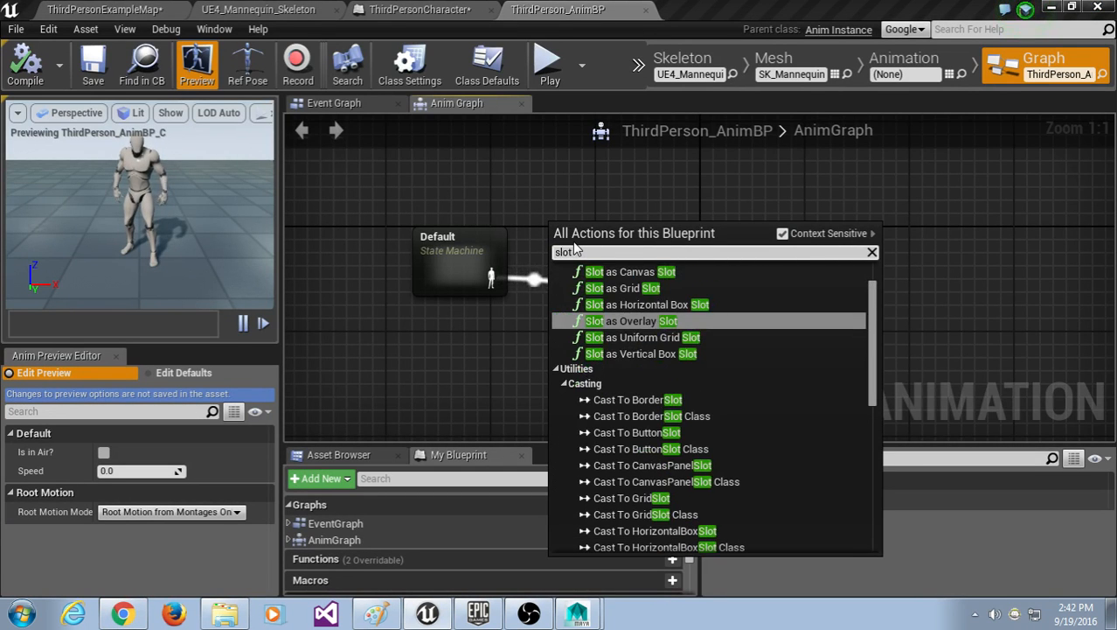
click(592, 193)
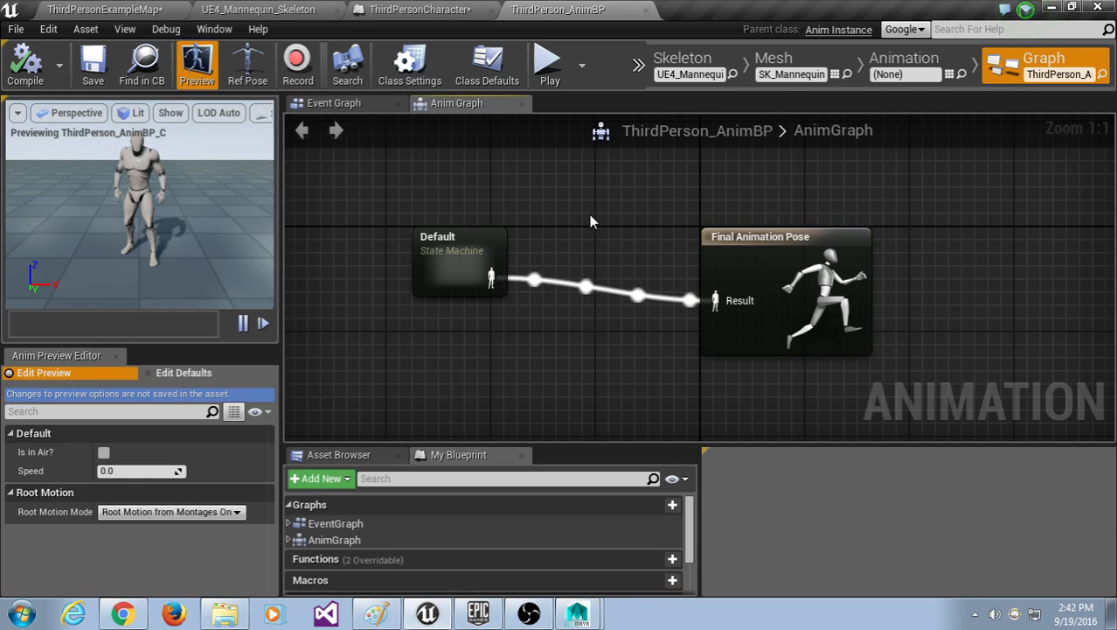
click(423, 9)
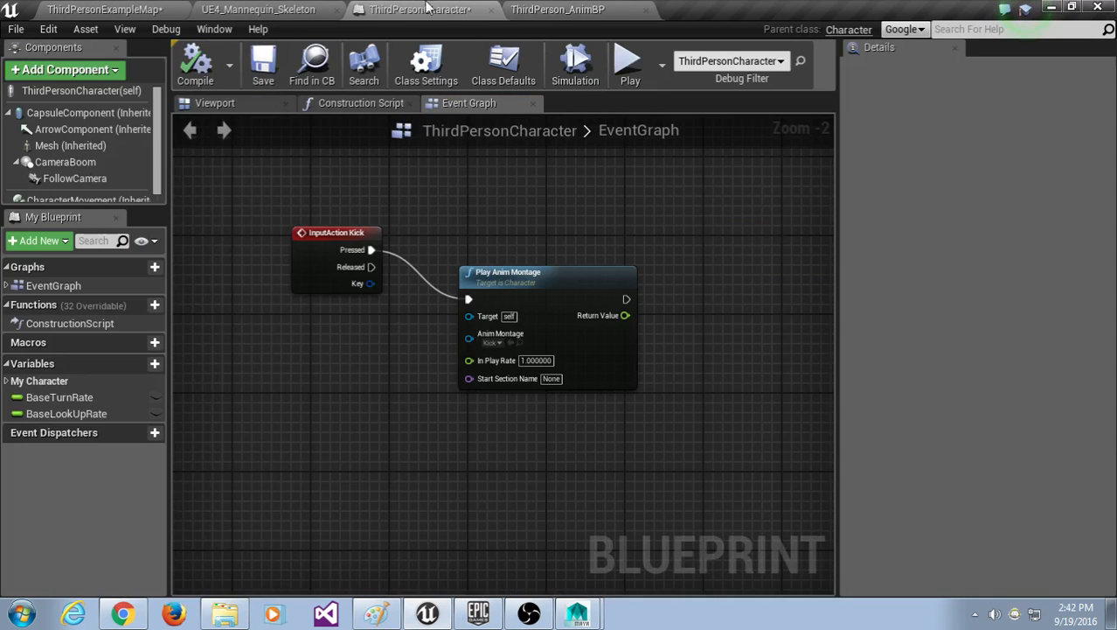
Step: Open the Kick montage from the mannequin skeleton editor and check its slot list, keeping DefaultSlot
click(295, 7)
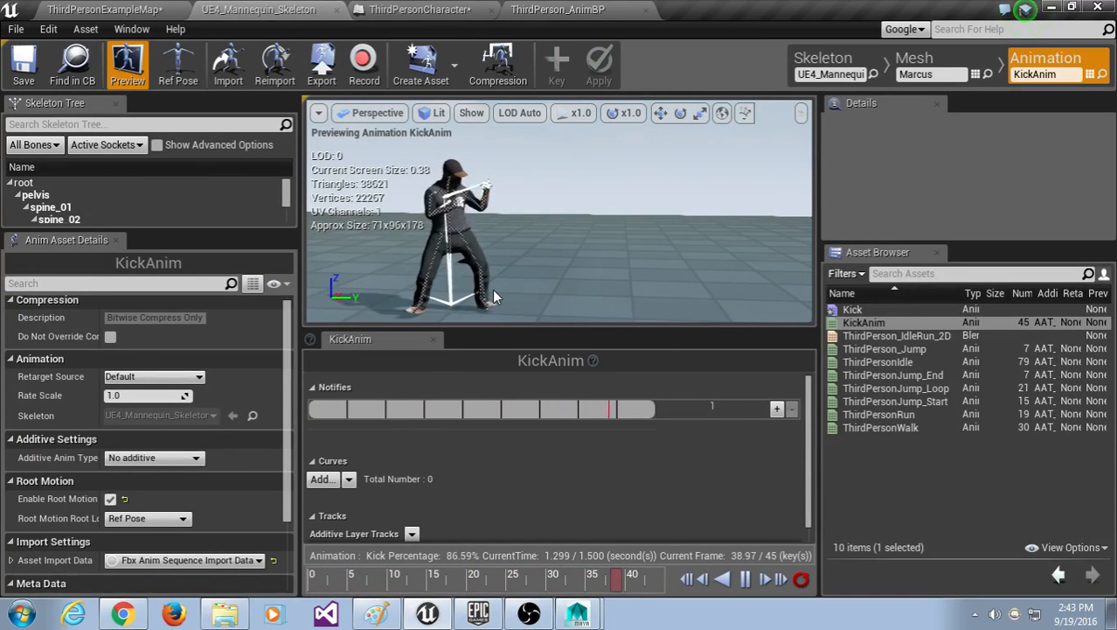
click(903, 309)
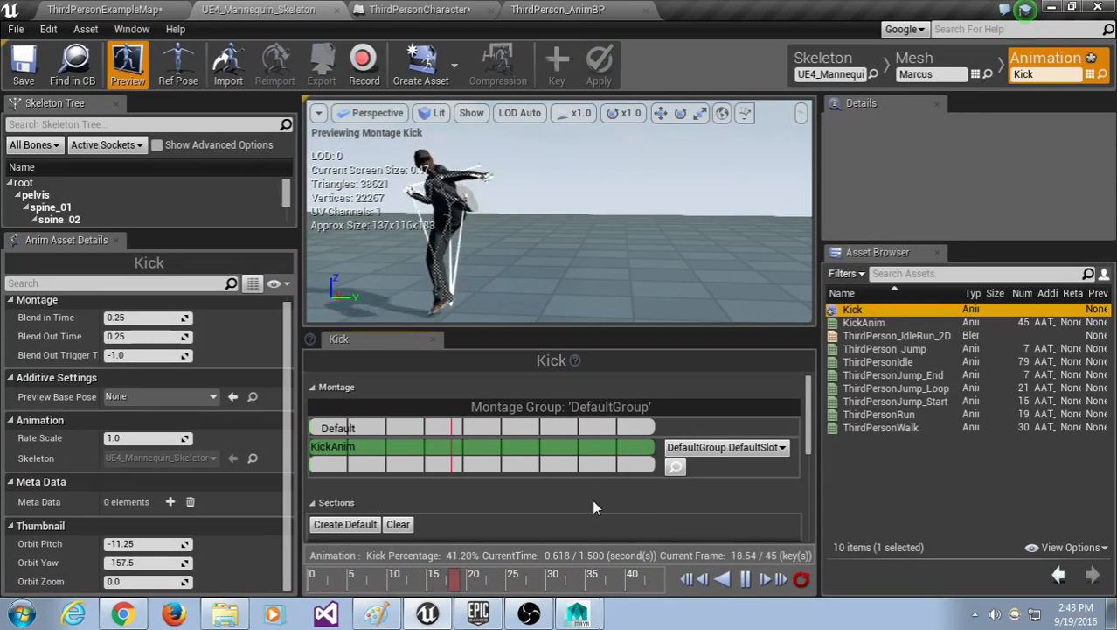
click(781, 448)
click(759, 464)
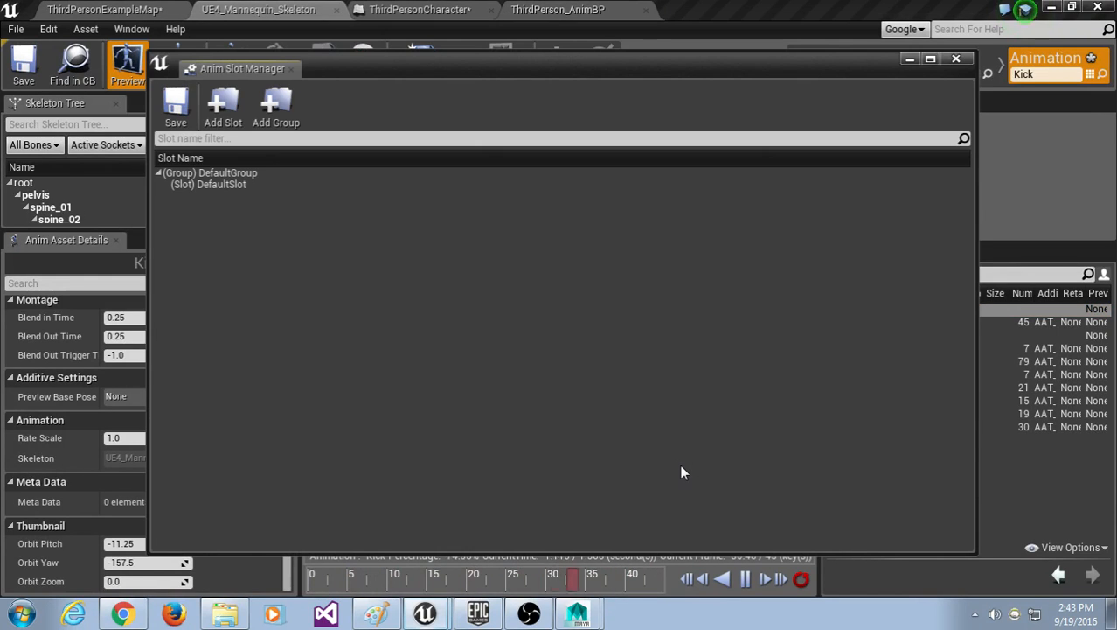
Step: In the Anim Slot Manager, add a 'kick' slot under DefaultGroup next to DefaultSlot, then close it
click(676, 467)
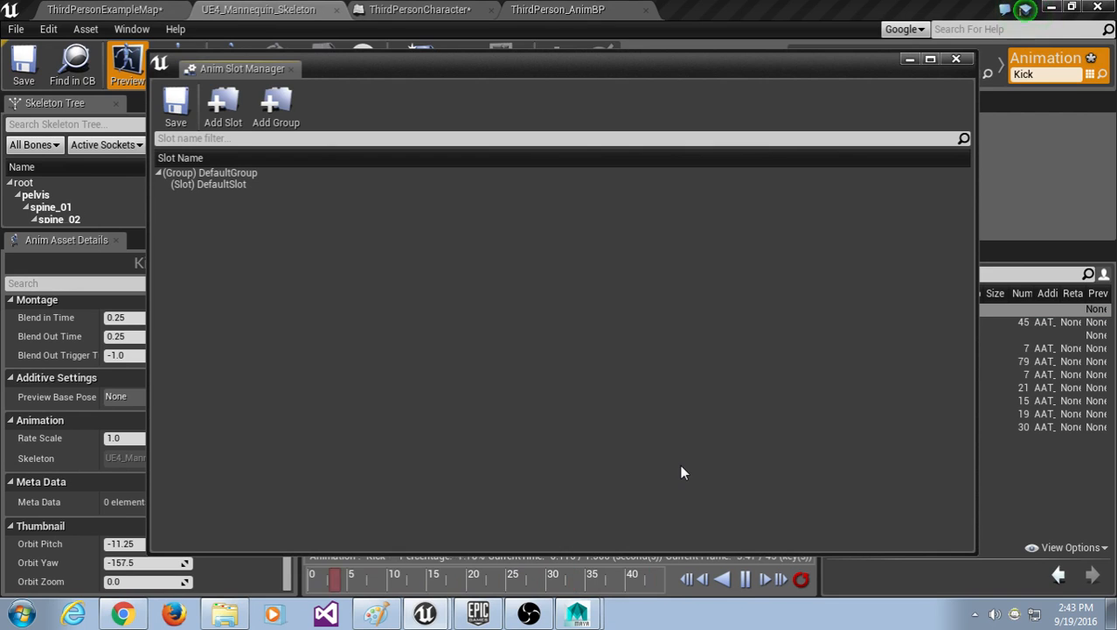
drag(389, 66, 386, 63)
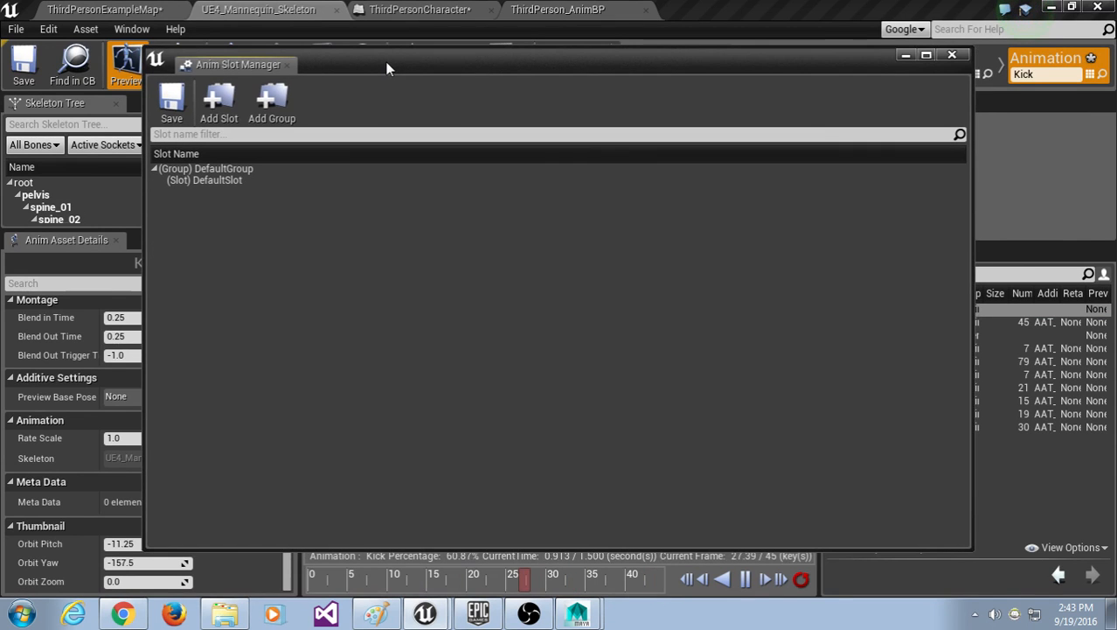
click(225, 106)
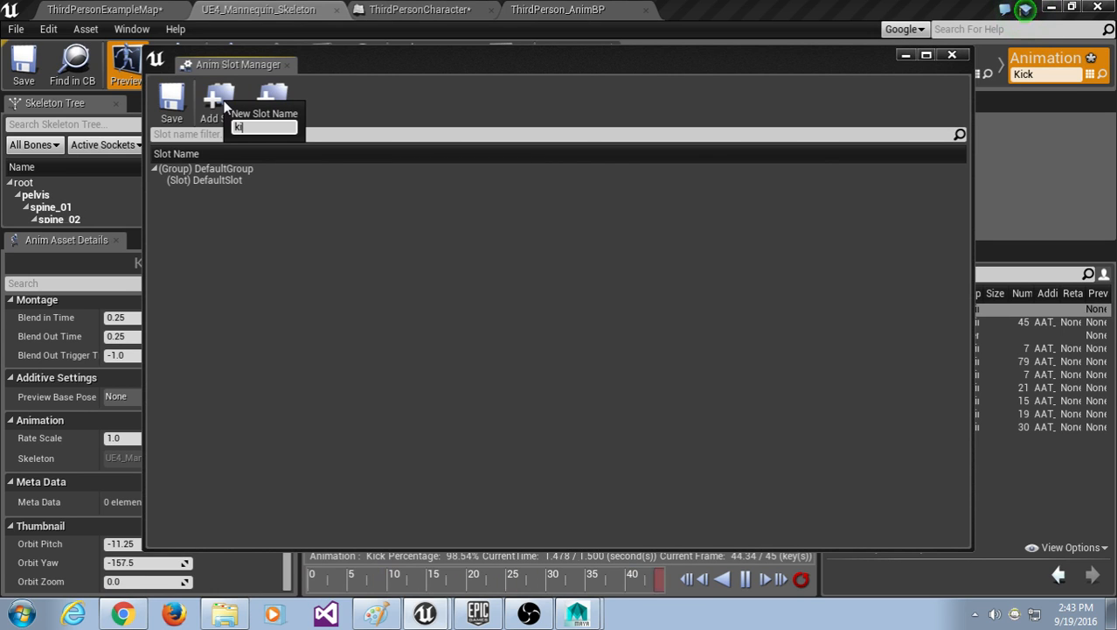
text(ki)
key(BackSpace)
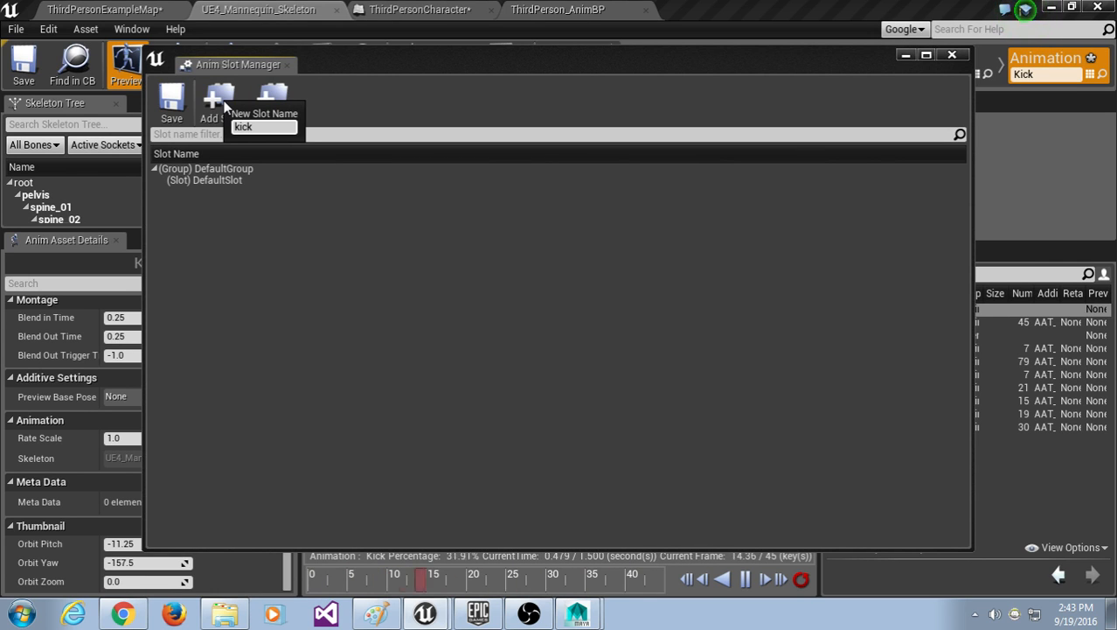
key(Return)
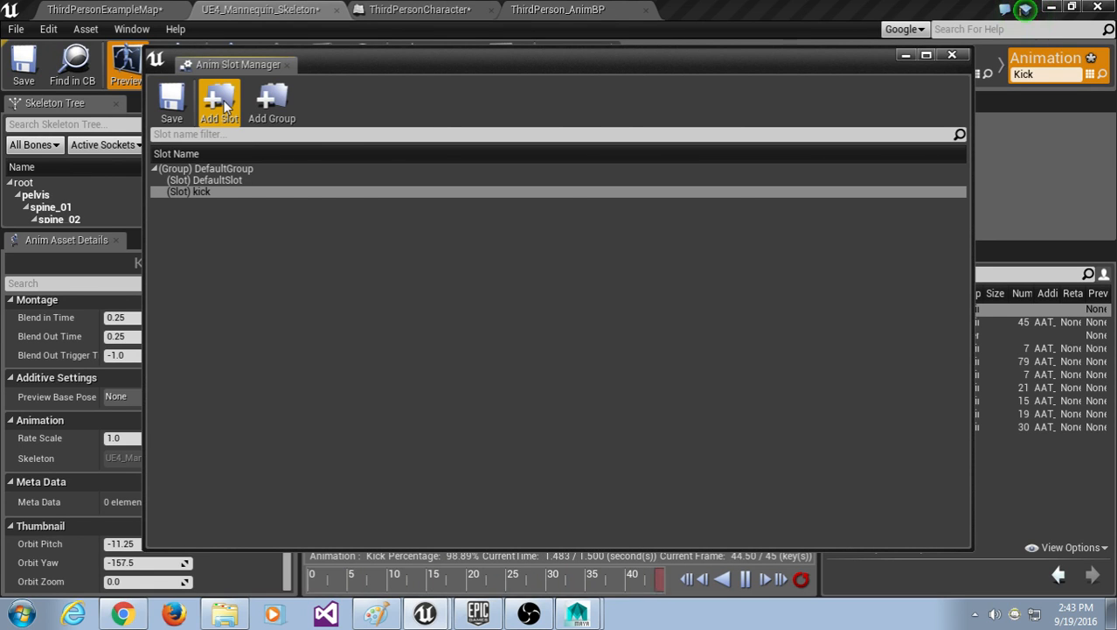
click(953, 56)
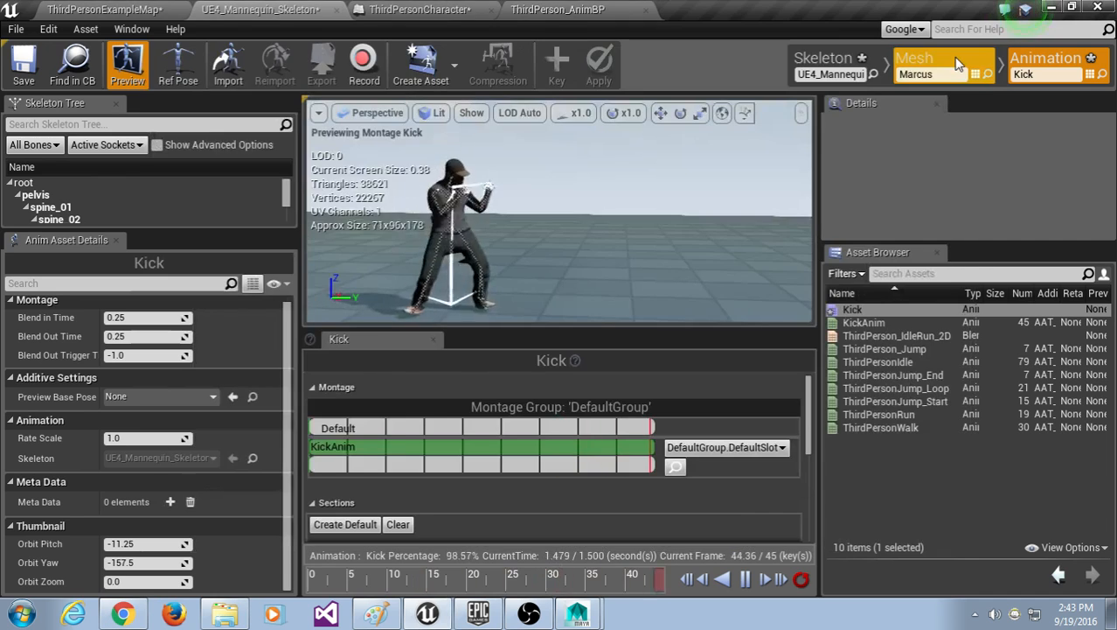
Step: Assign the KickAnim montage track to DefaultGroup.kick and go back to ThirdPerson_AnimBP's AnimGraph
click(738, 447)
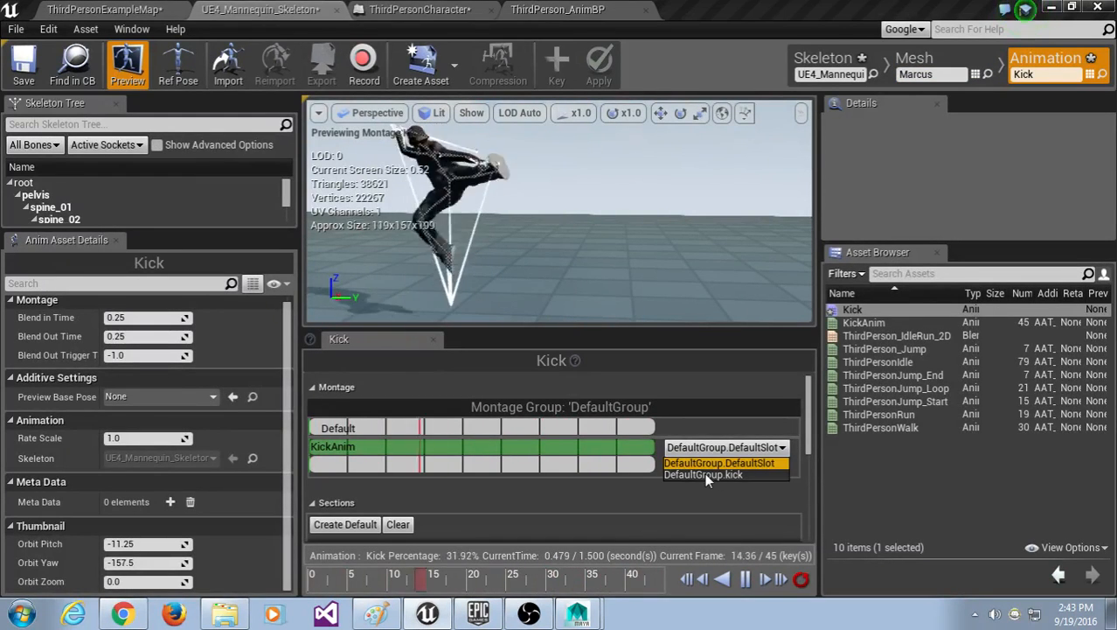
click(704, 474)
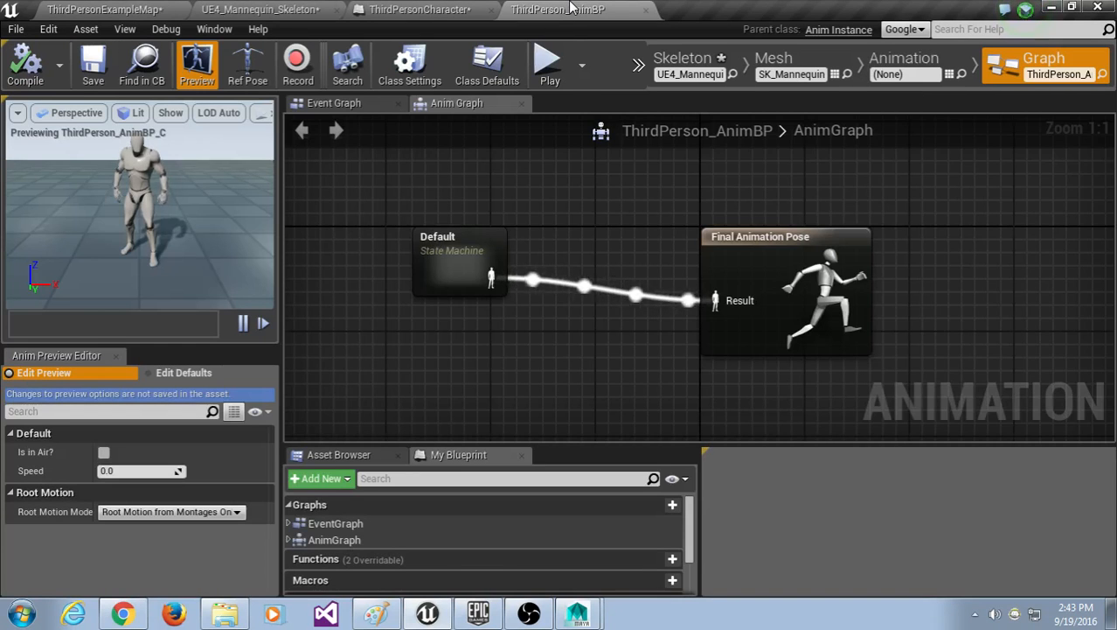
click(569, 8)
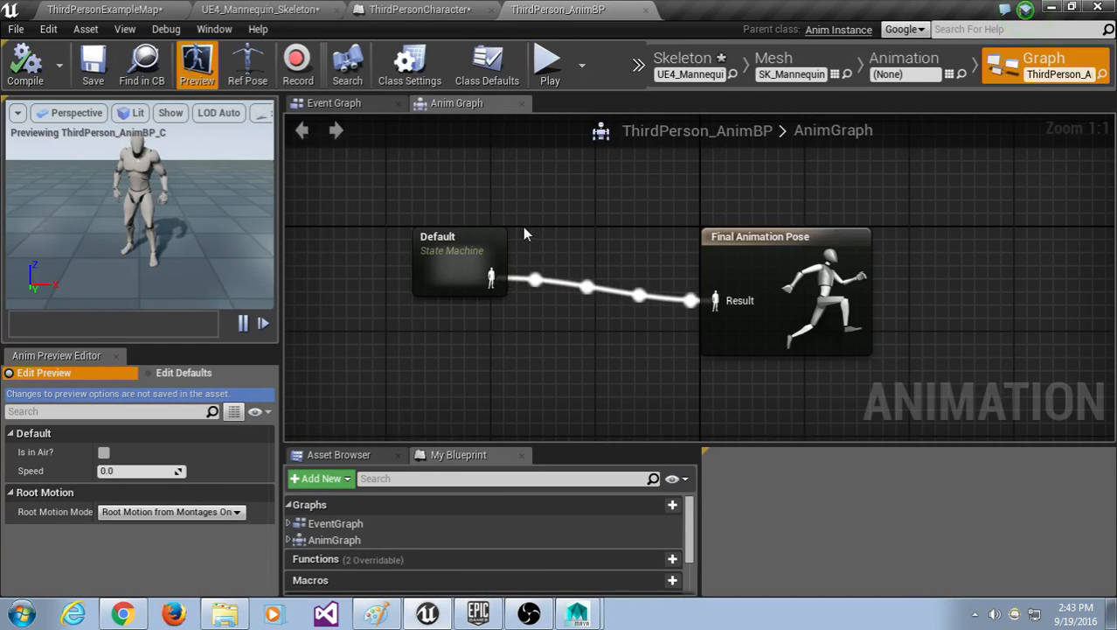
Step: Search the AnimGraph's node list for kick and slot nodes, consulting the reference tutorial
right_click(533, 210)
text(kick)
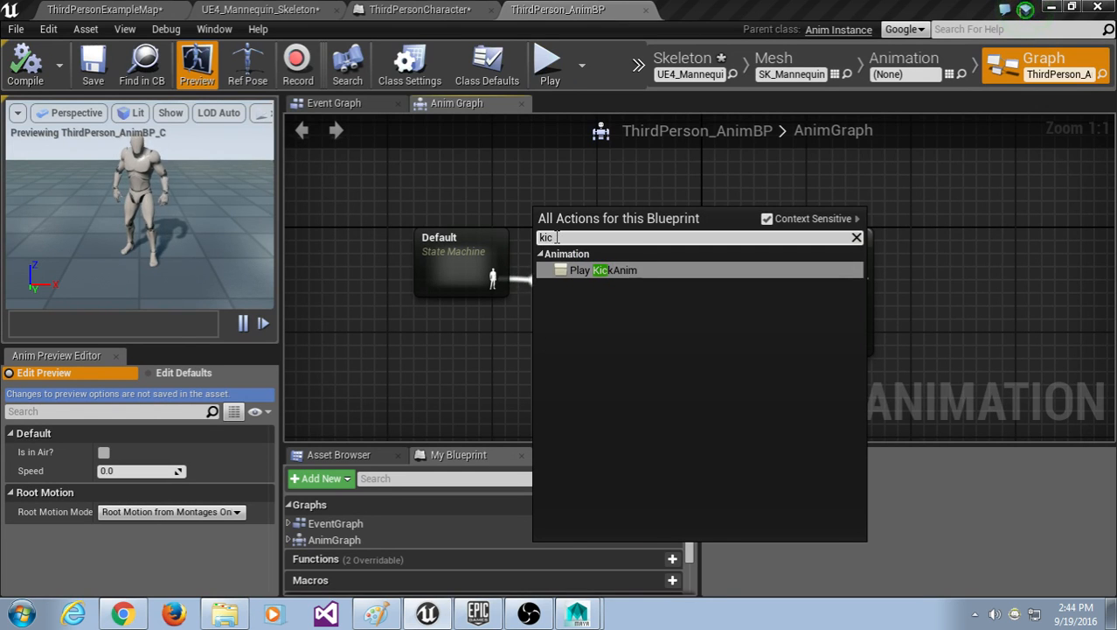
key(BackSpace)
key(BackSpace)
key(BackSpace)
text(slot)
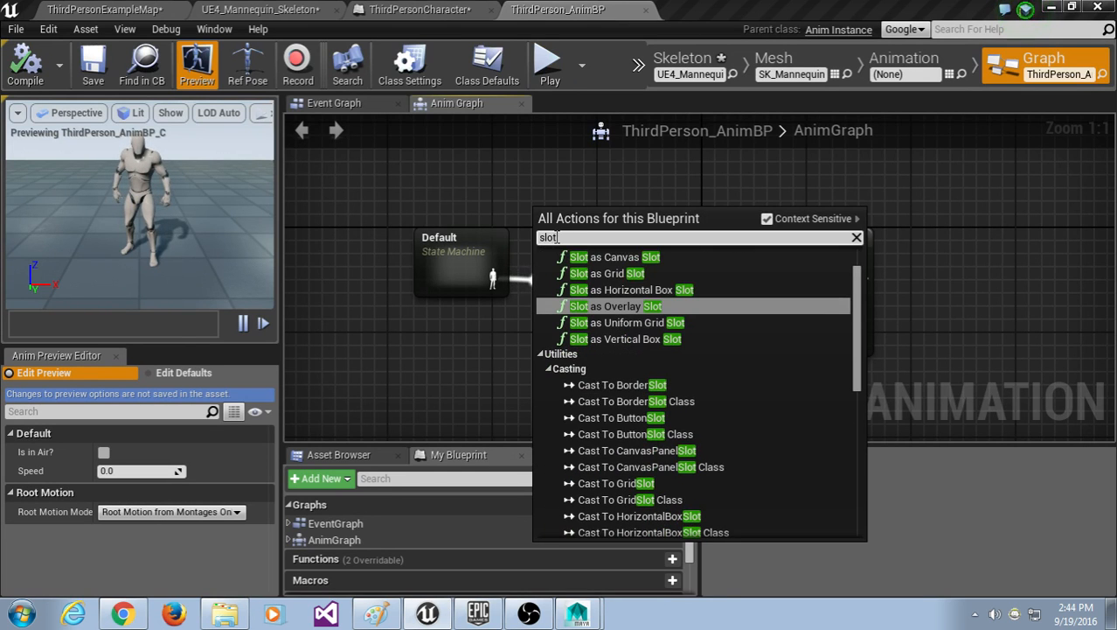
key(BackSpace)
key(BackSpace)
key(BackSpace)
key(BackSpace)
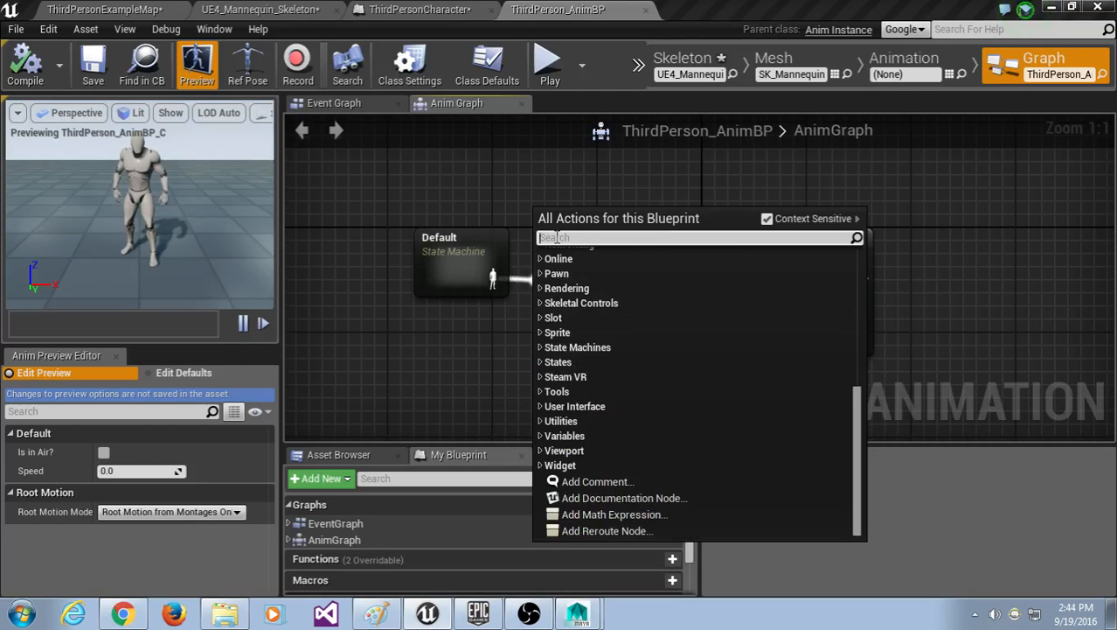
text(slot)
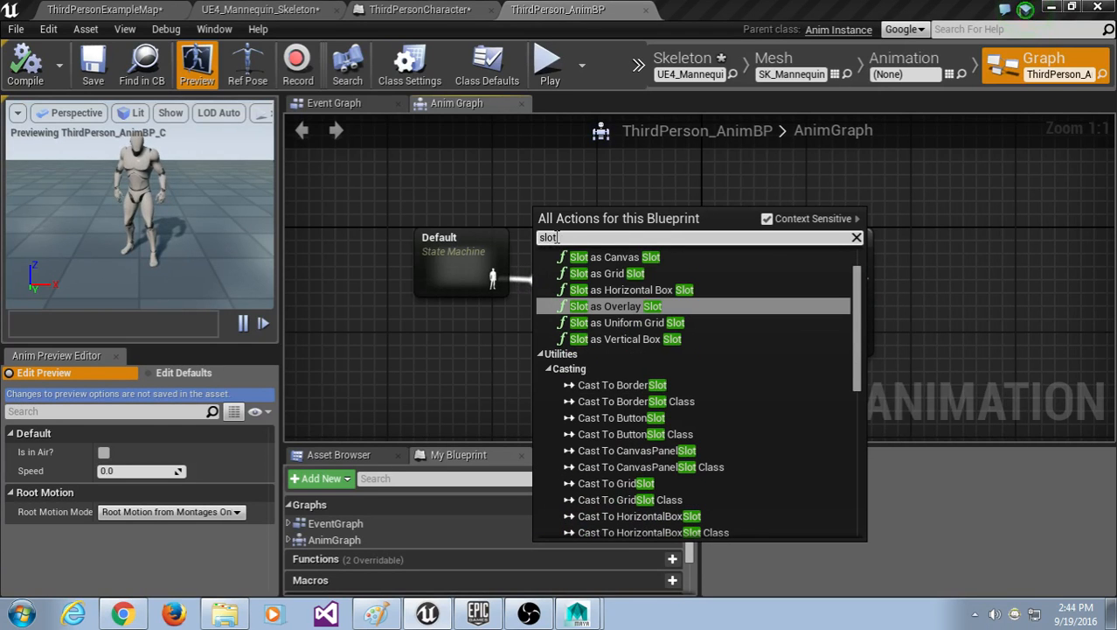
drag(858, 334, 892, 188)
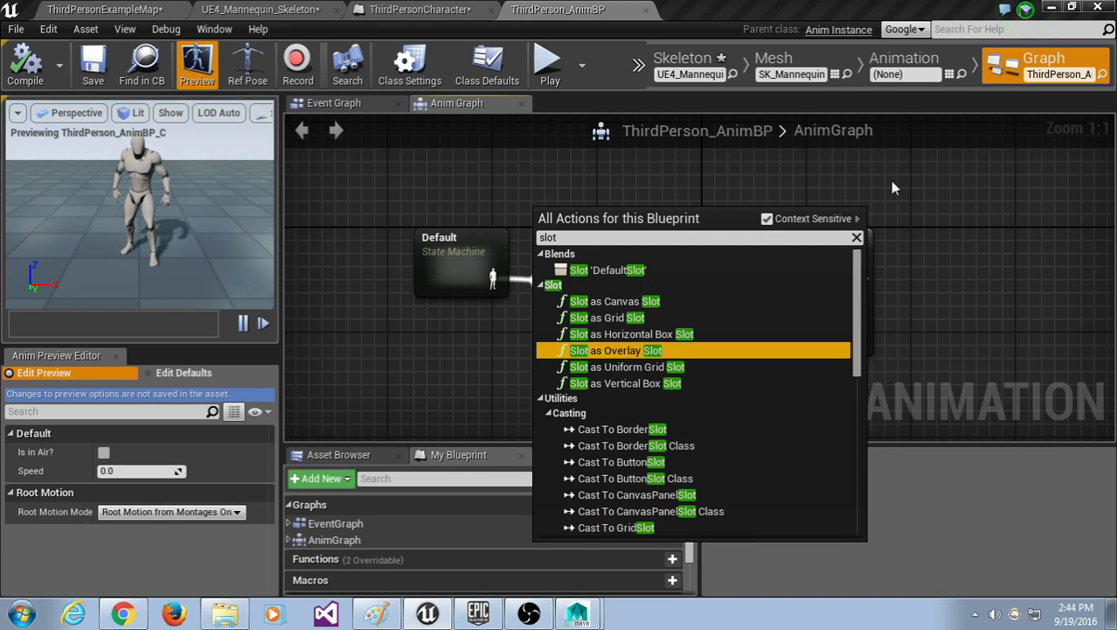
click(121, 614)
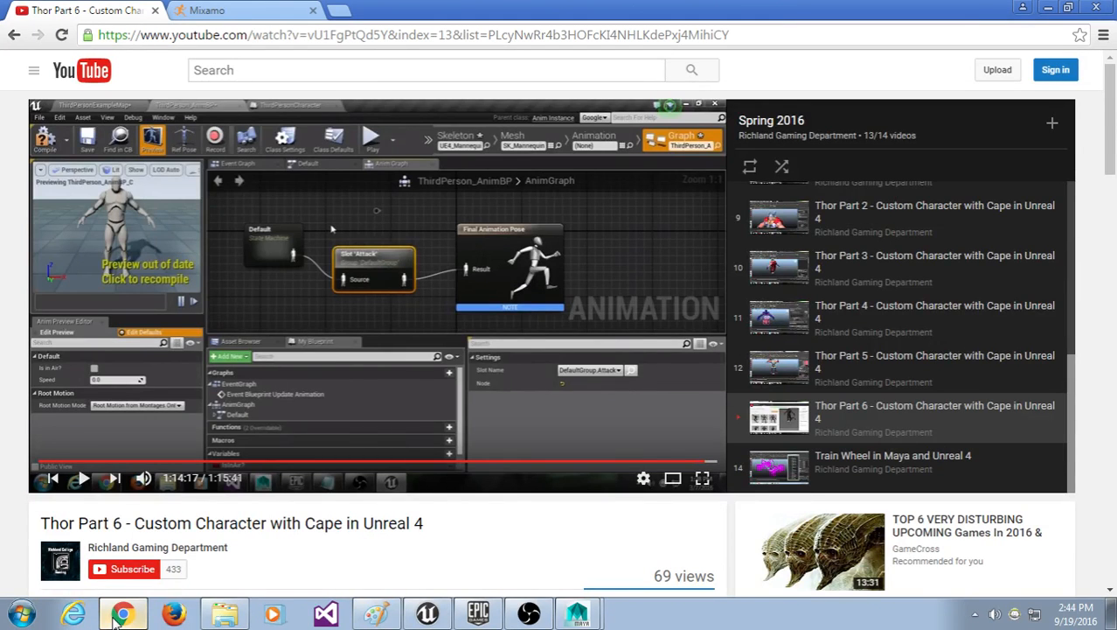
click(119, 617)
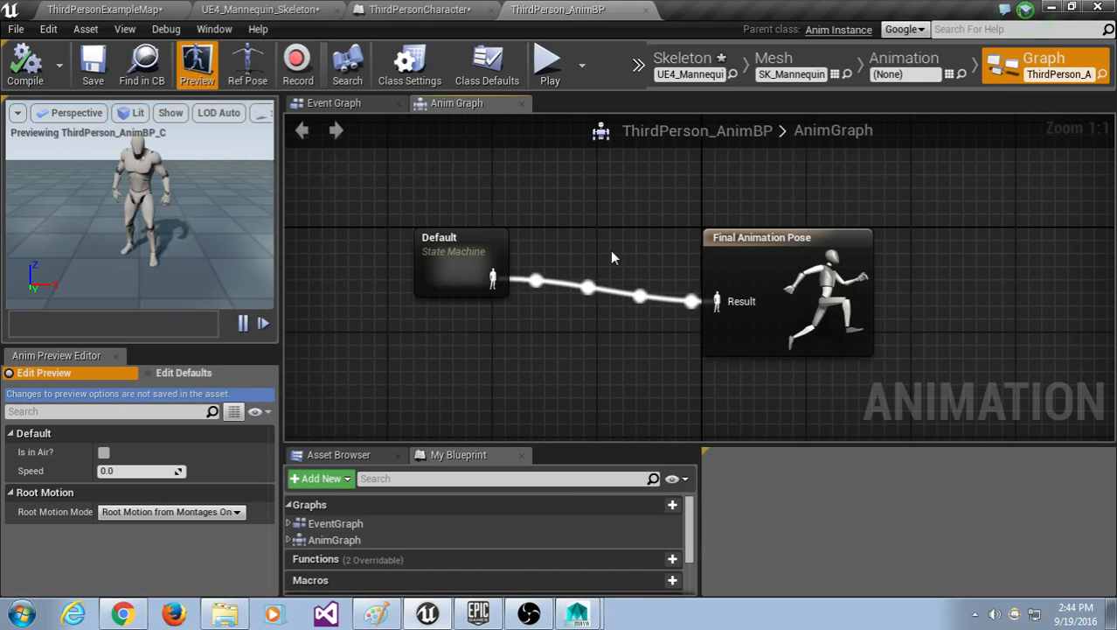
Step: Place a Slot as Overlay Slot node from a 'slot' search, then delete the mistaken node
right_click(556, 227)
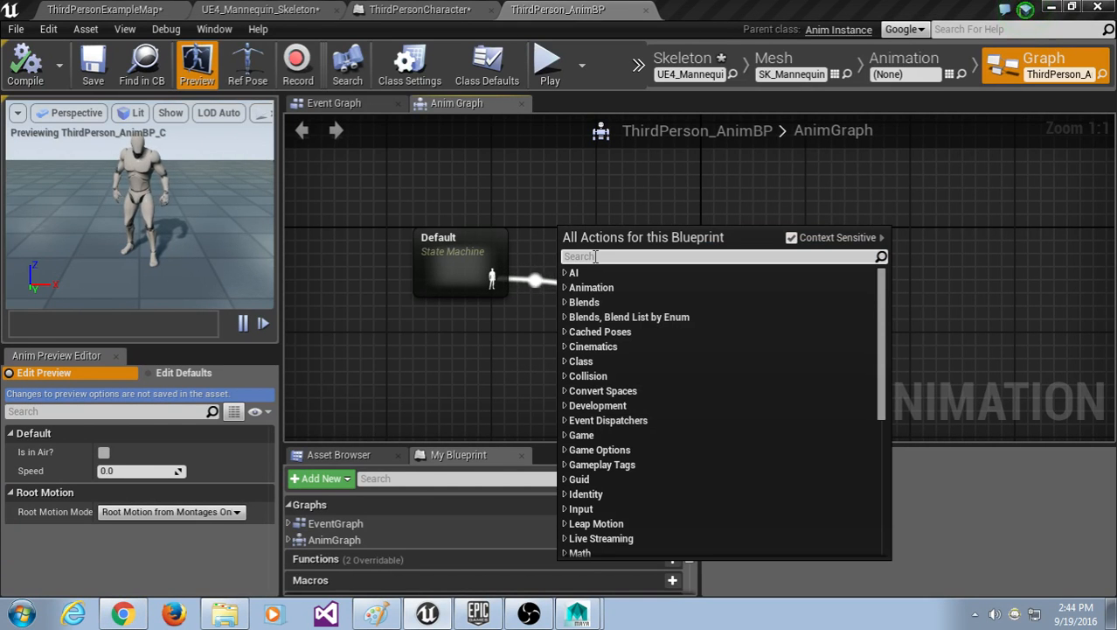
text(source)
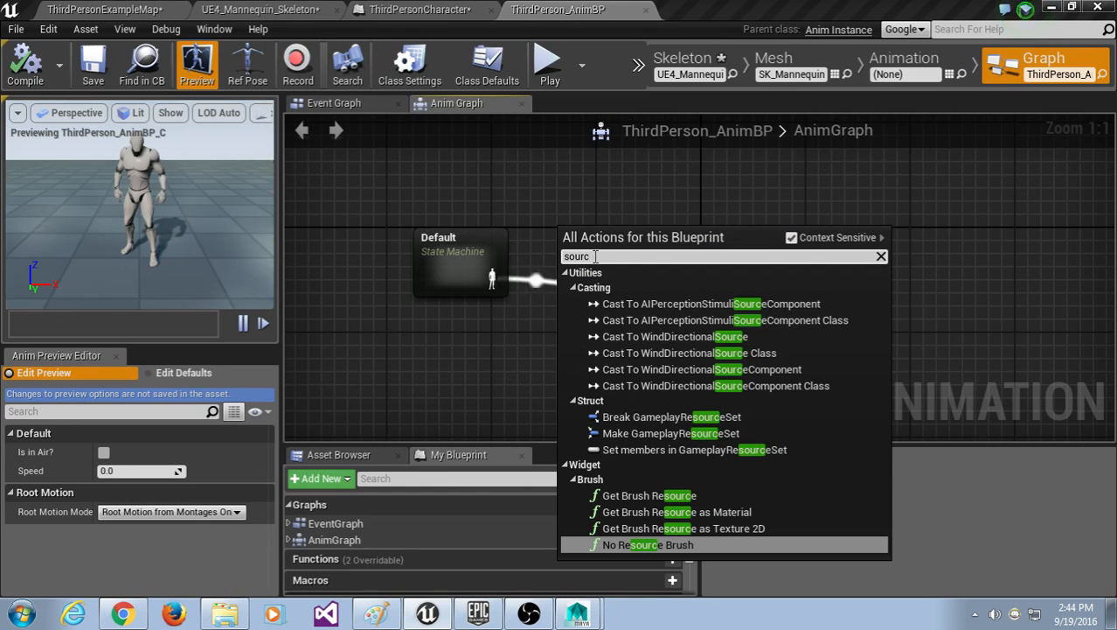
key(BackSpace)
key(BackSpace)
key(BackSpace)
key(BackSpace)
key(BackSpace)
key(BackSpace)
text(slot)
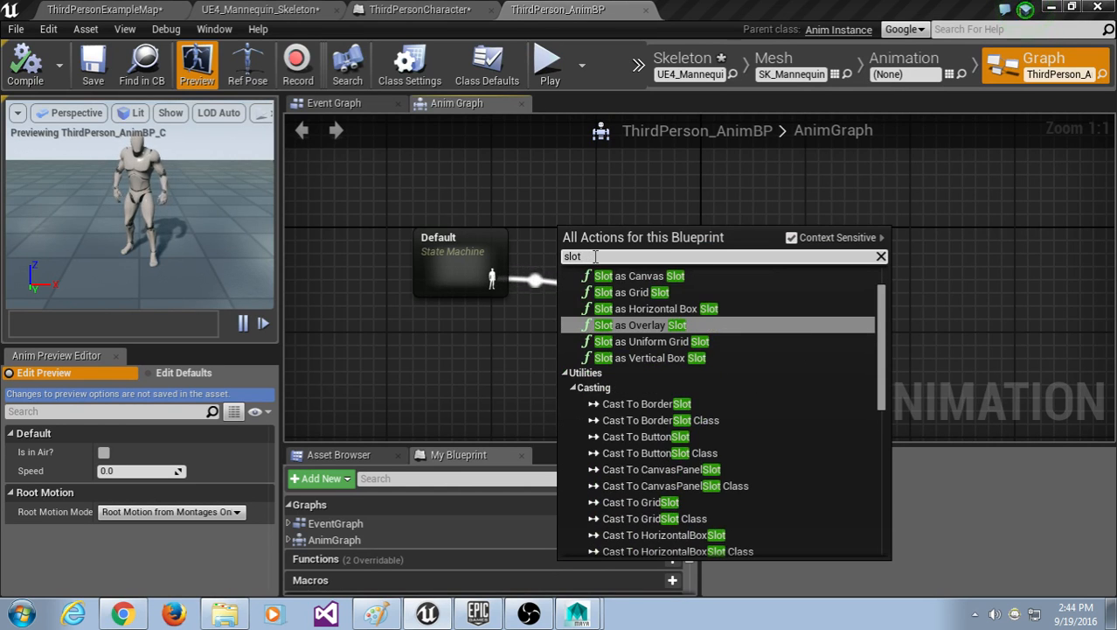
key(Return)
click(603, 224)
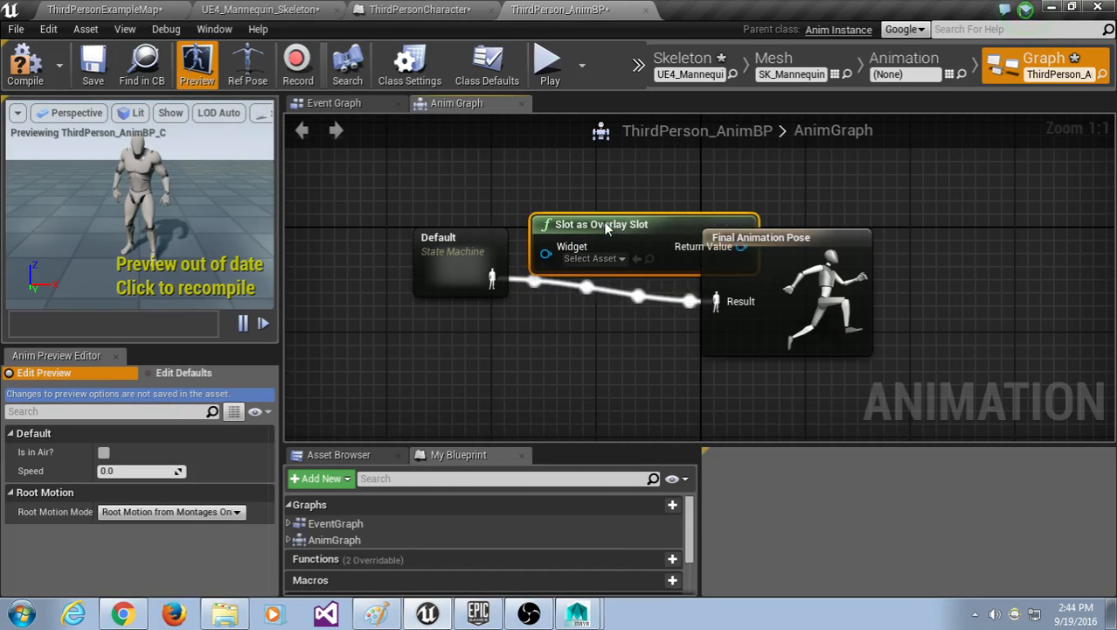
key(Delete)
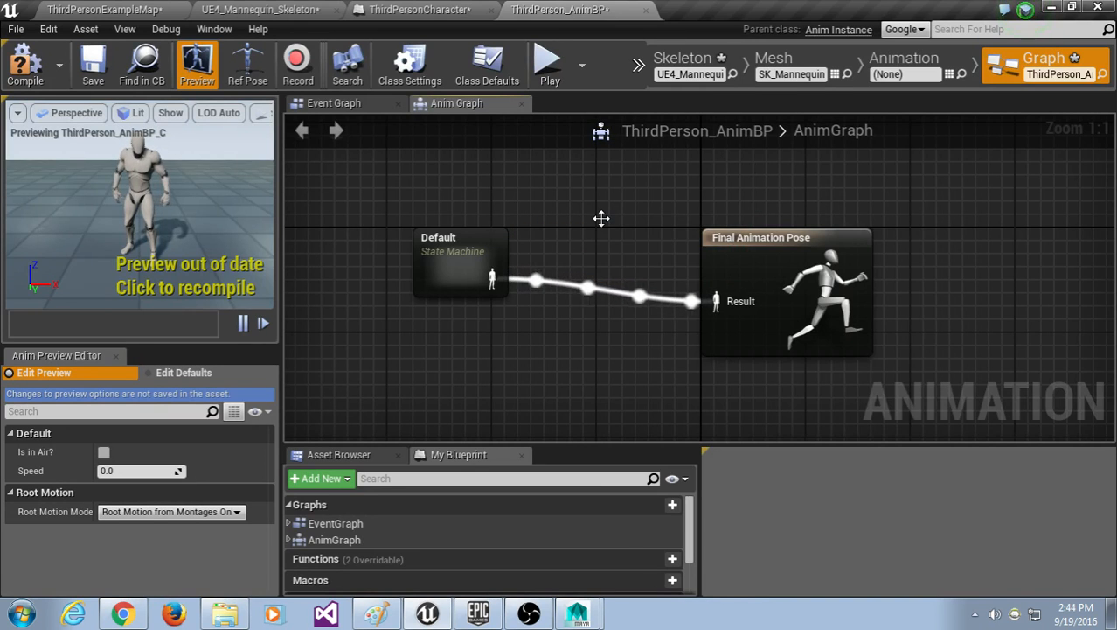
Step: Search 'default' and add the Slot 'DefaultSlot' animation node to the AnimGraph
right_click(601, 218)
text(def)
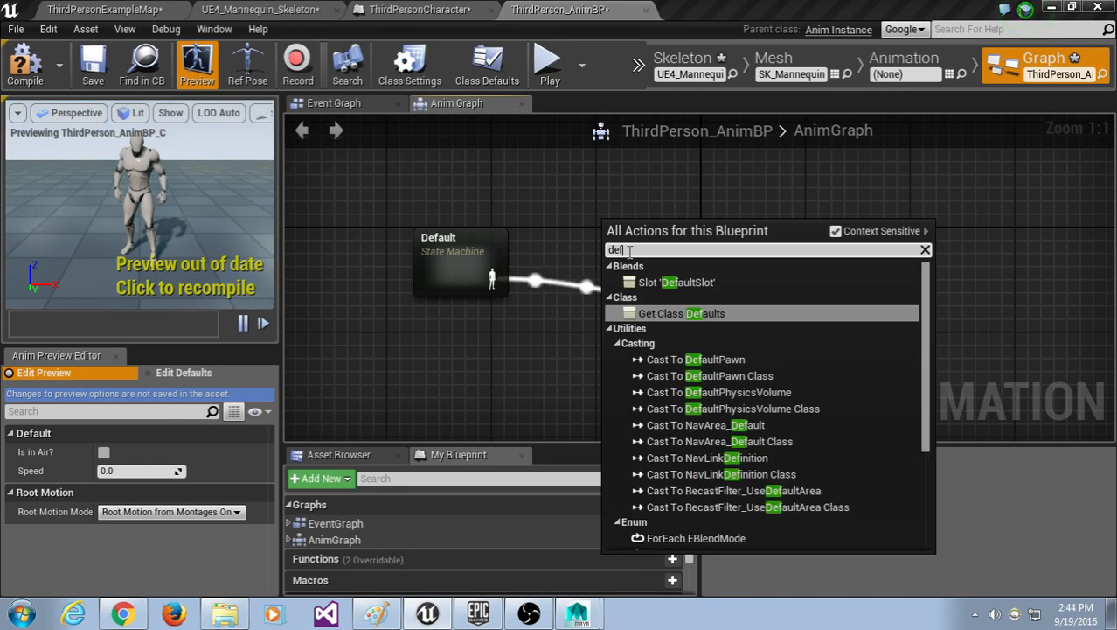
text(ault)
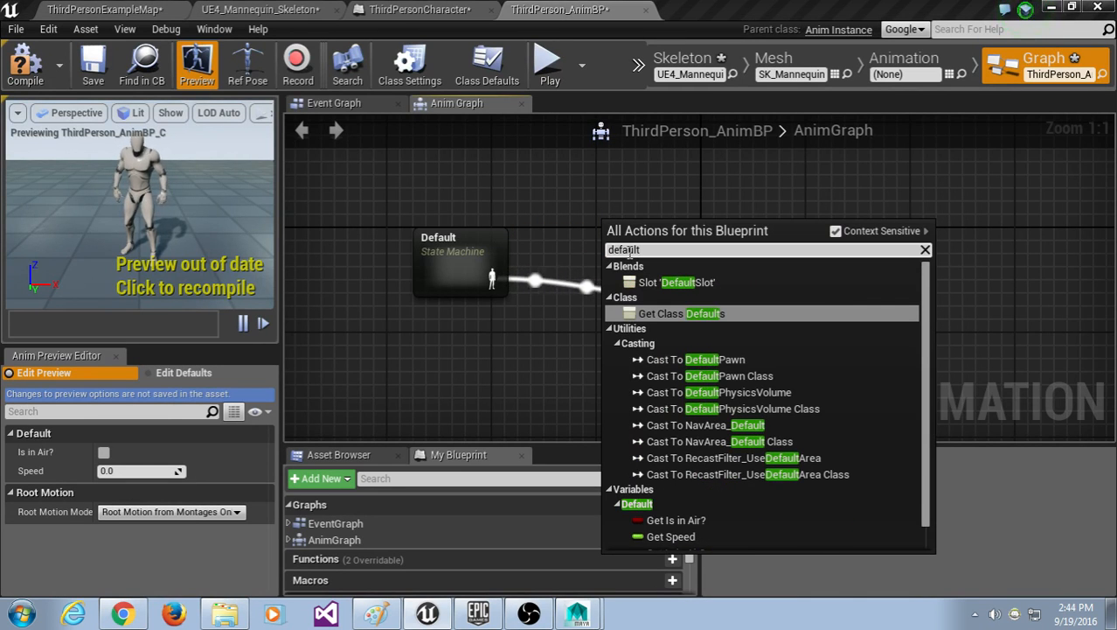
click(574, 199)
right_click(574, 200)
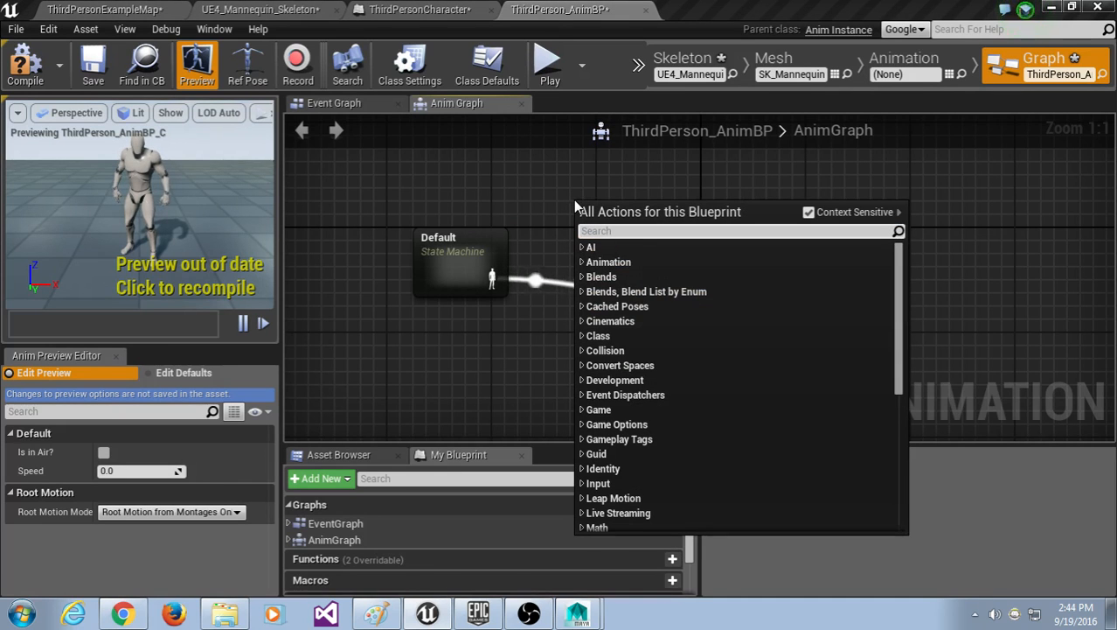
text(defaul)
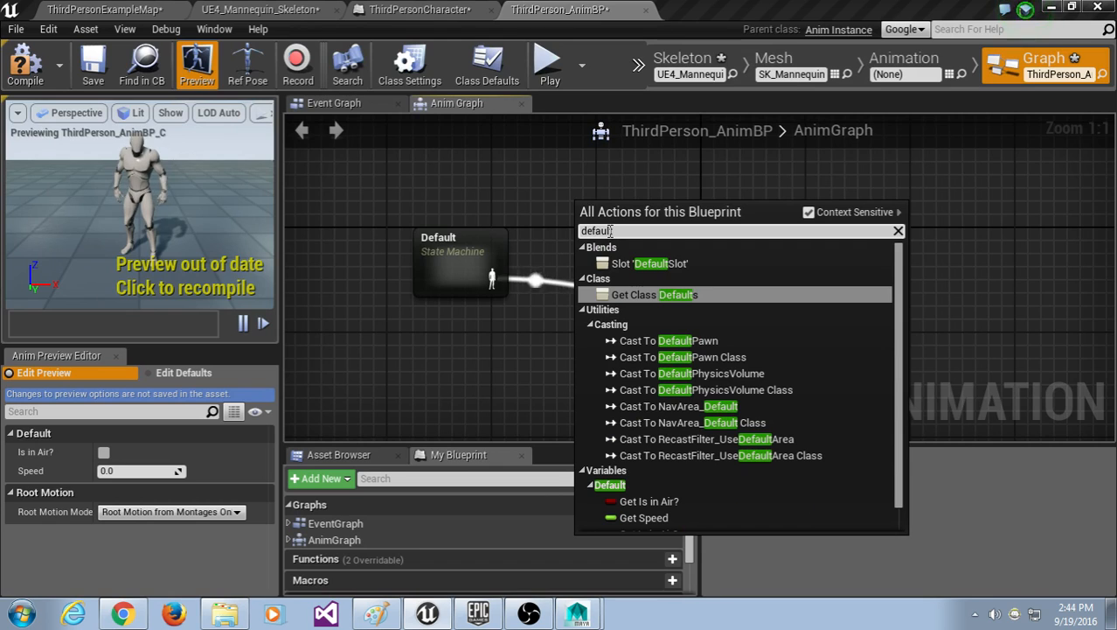
text(t)
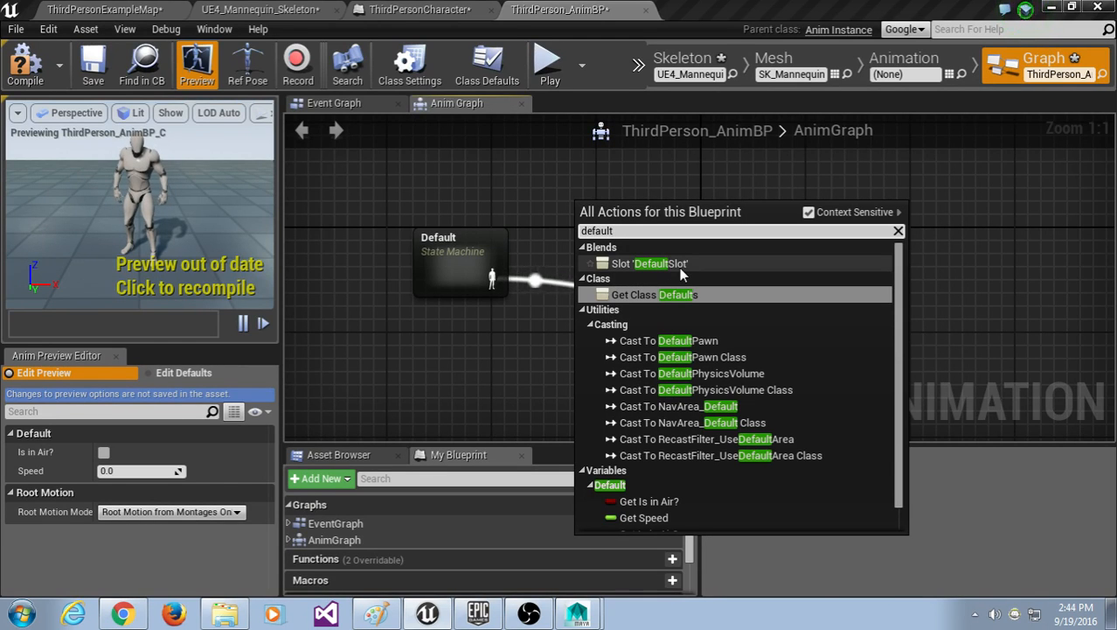
click(680, 266)
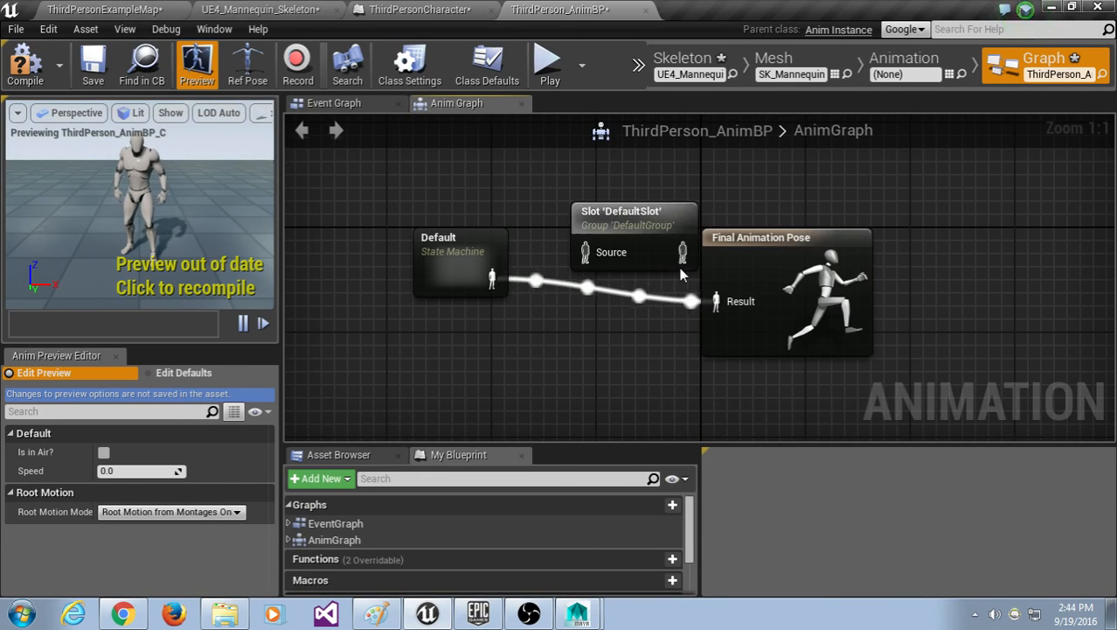
Step: Set the slot node's Slot Name to DefaultGroup.kick and spread the Default and Final Animation Pose nodes apart
drag(615, 217, 588, 204)
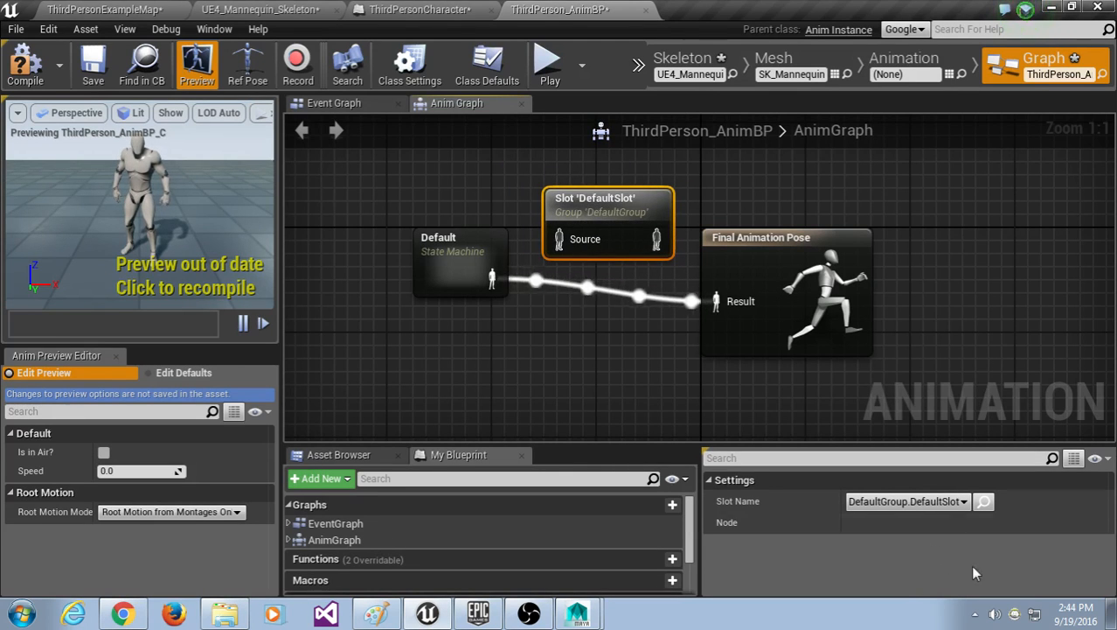
click(909, 501)
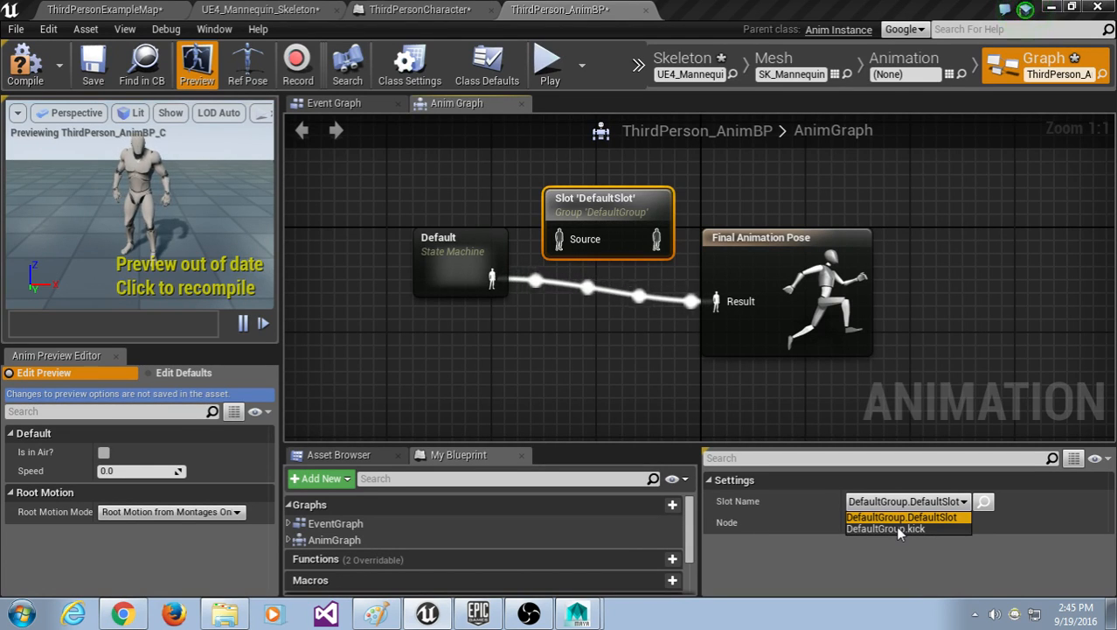
click(895, 527)
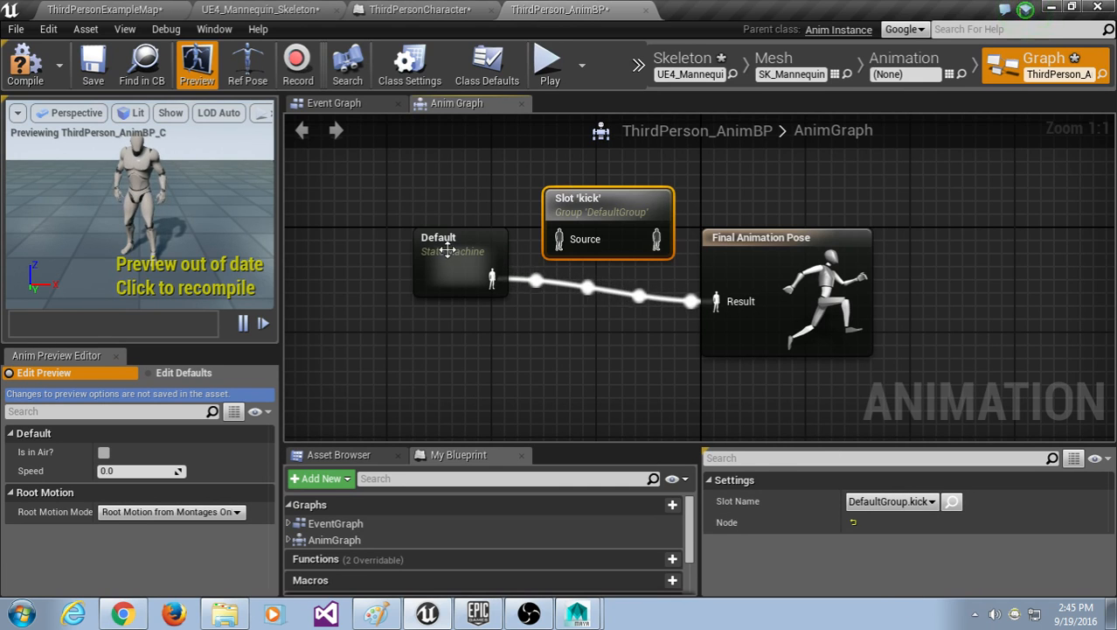
drag(447, 251, 381, 264)
drag(807, 252, 858, 239)
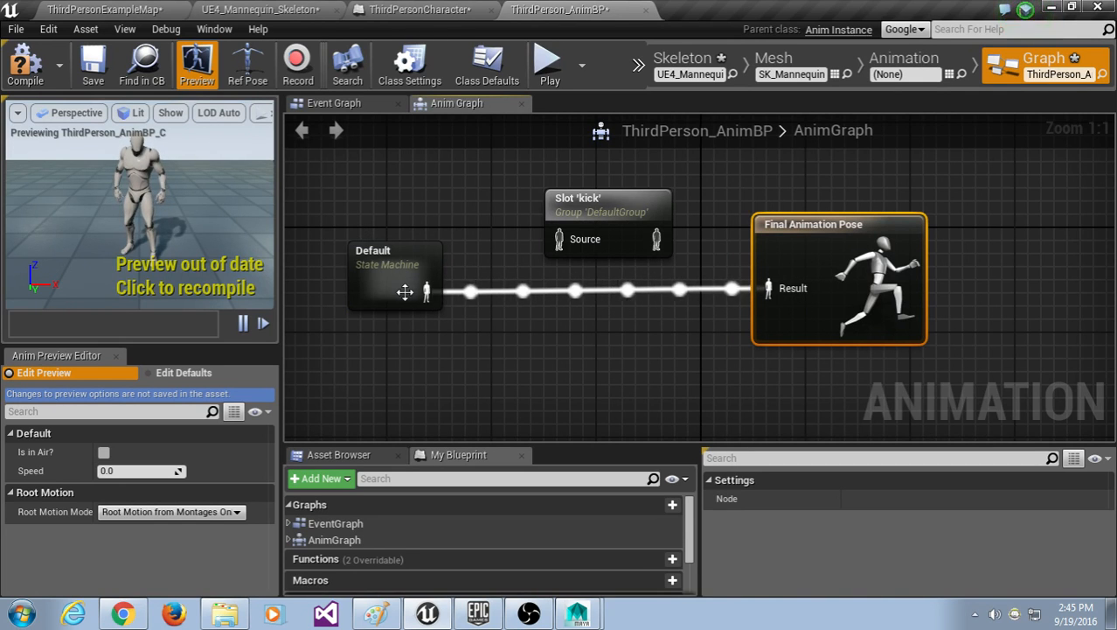
Step: Wire Default into the slot's Source and the slot into Final Animation Pose Result, then compile
drag(411, 297, 573, 245)
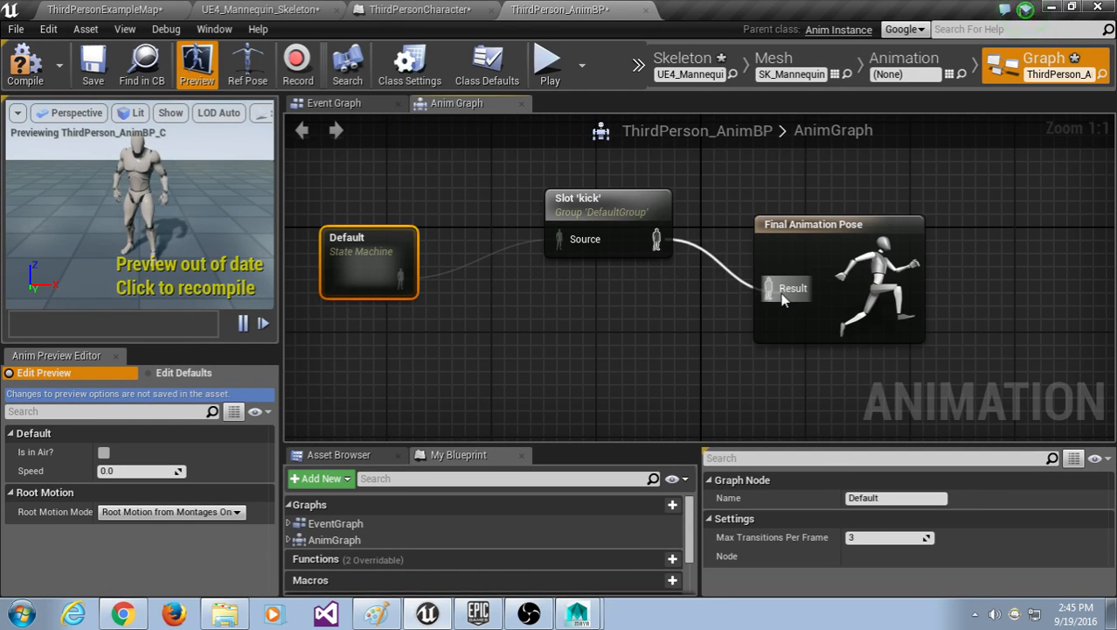
drag(814, 230, 825, 227)
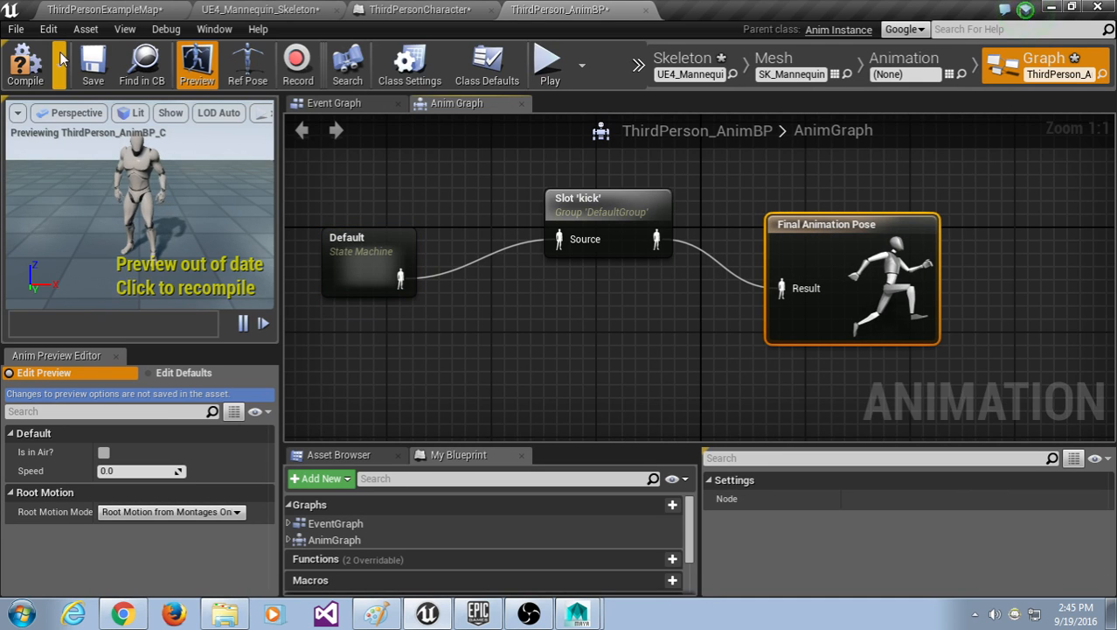
click(26, 63)
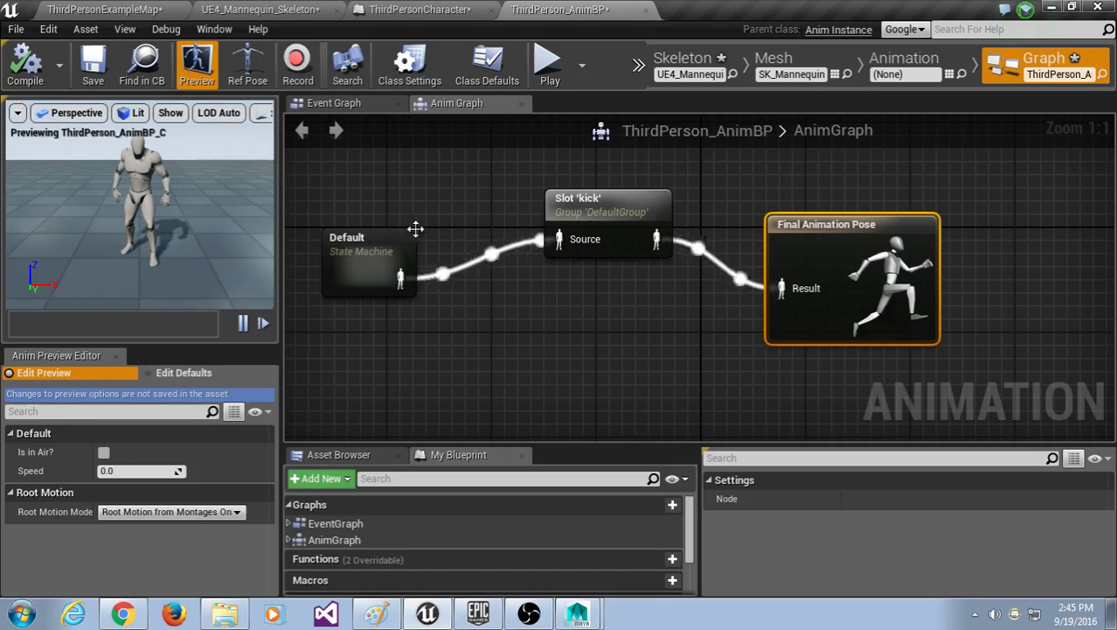
Step: Nudge the Default, Slot 'kick' and Final Animation Pose nodes into line and inspect the slot setting
drag(369, 246, 377, 267)
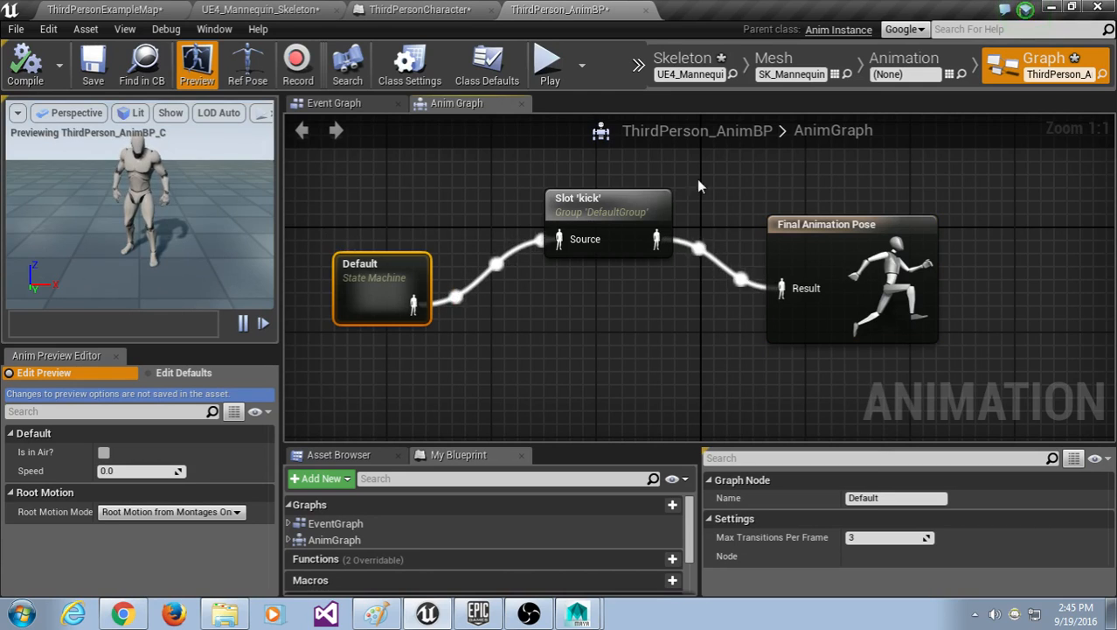
drag(618, 198, 629, 198)
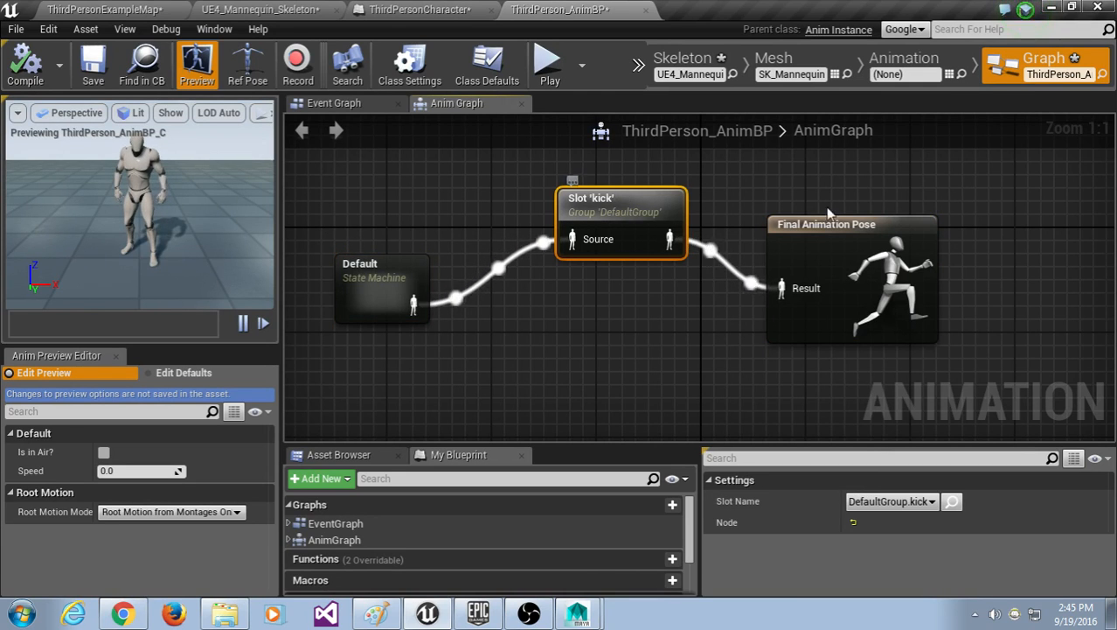
mouse_move(846, 227)
mouse_down()
mouse_move(843, 236)
mouse_move(859, 212)
mouse_move(840, 225)
mouse_up()
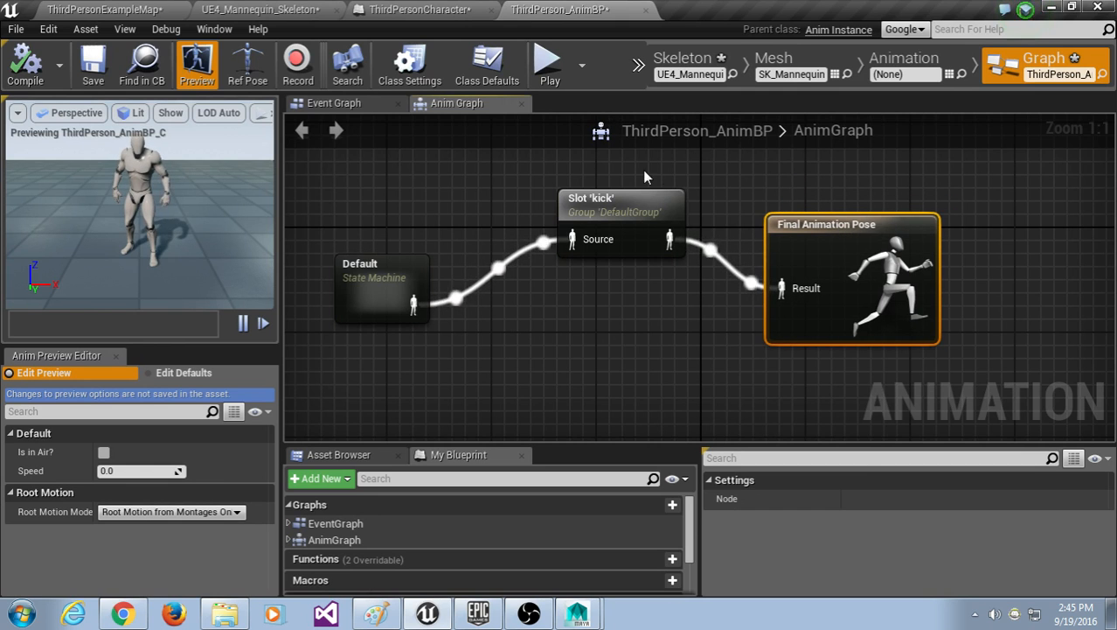
click(612, 203)
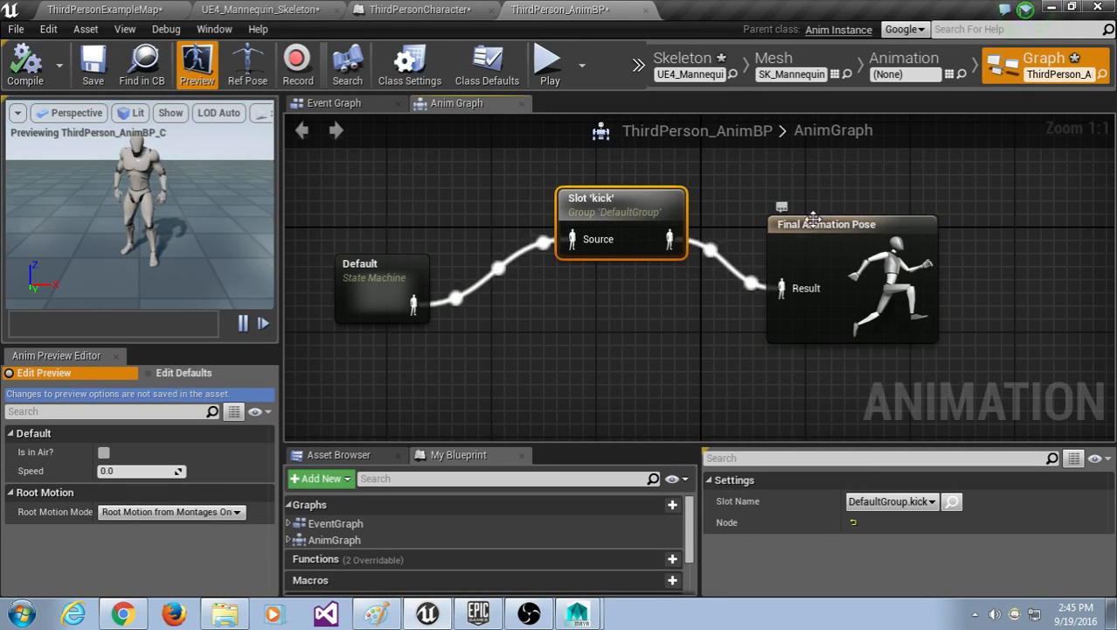
Step: Nudge Final Animation Pose right and down to straighten the kick slot chain
drag(813, 219, 850, 230)
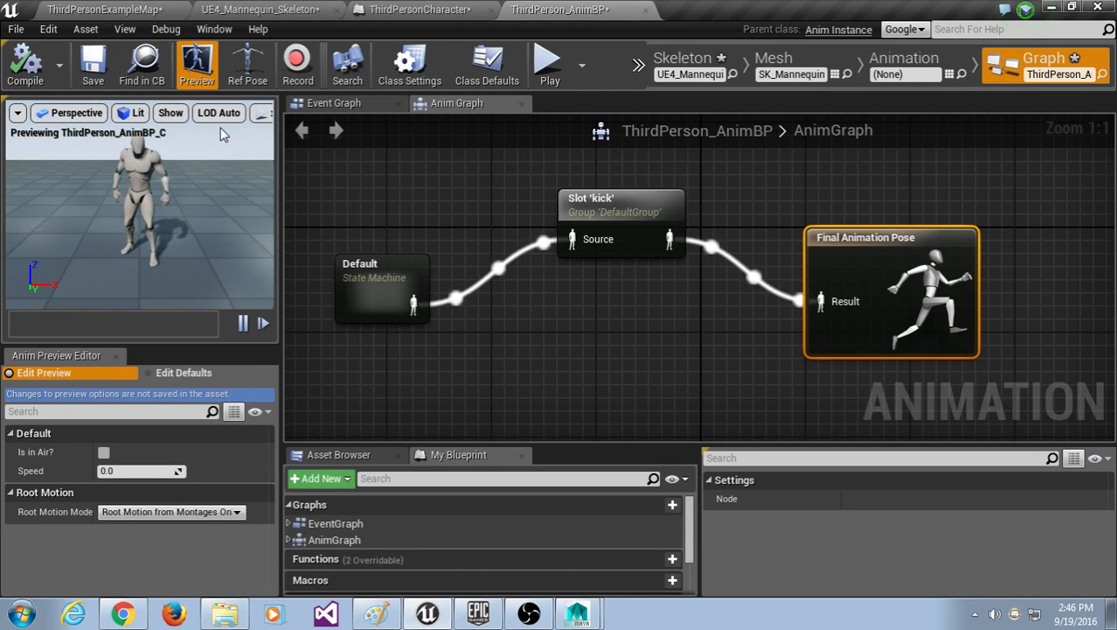
Step: Play ThirdPersonExampleMap and test flying kicks while running and from idle
click(130, 9)
click(687, 72)
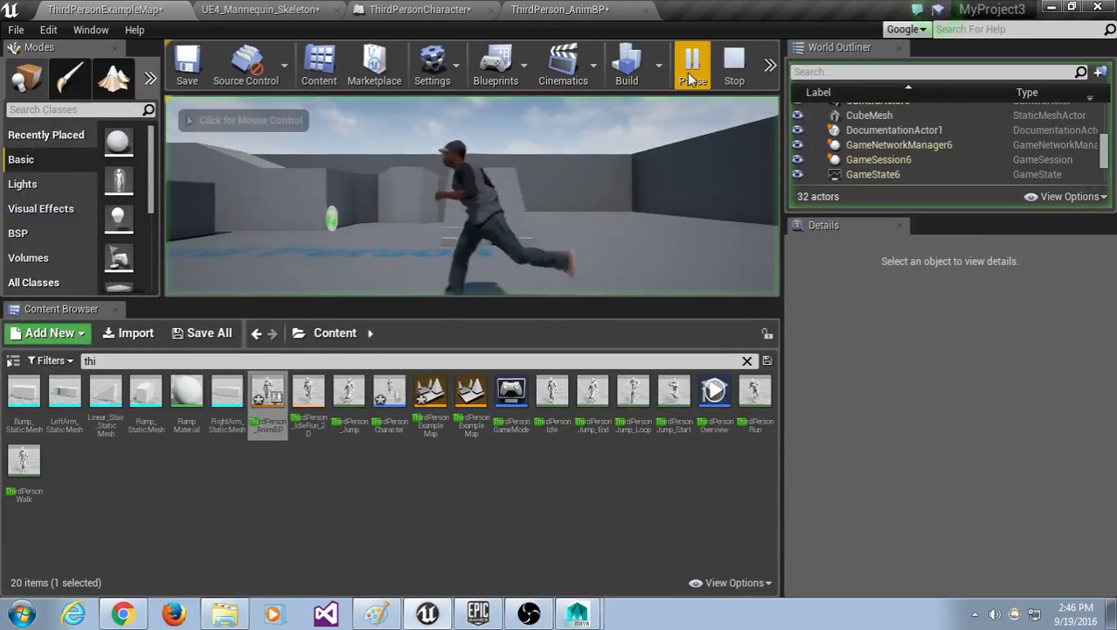
key(F11)
key(d)
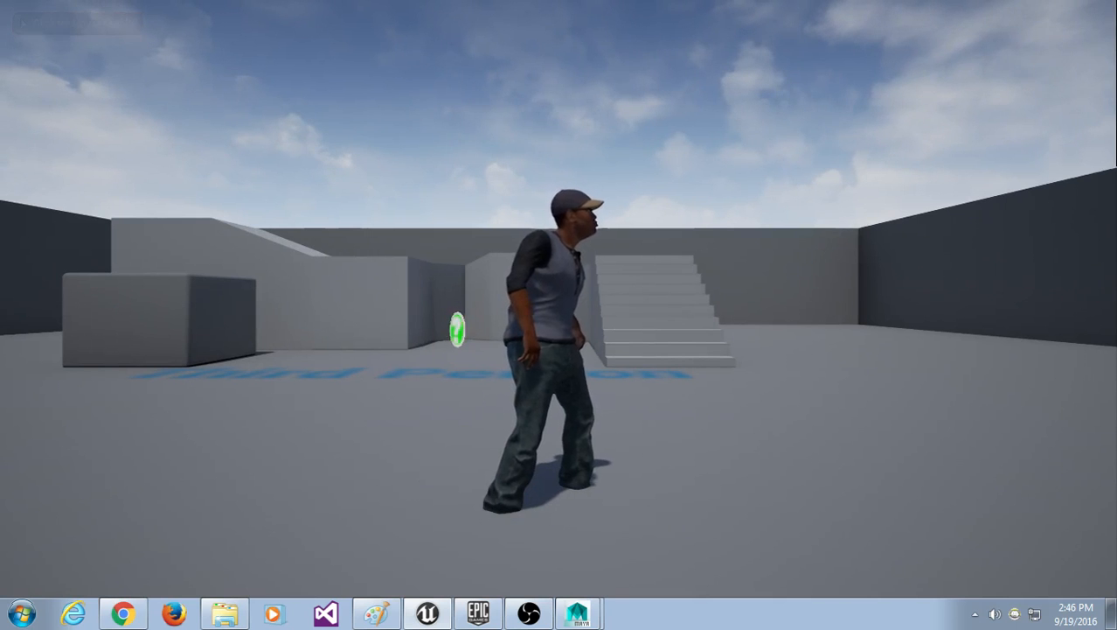
key(f)
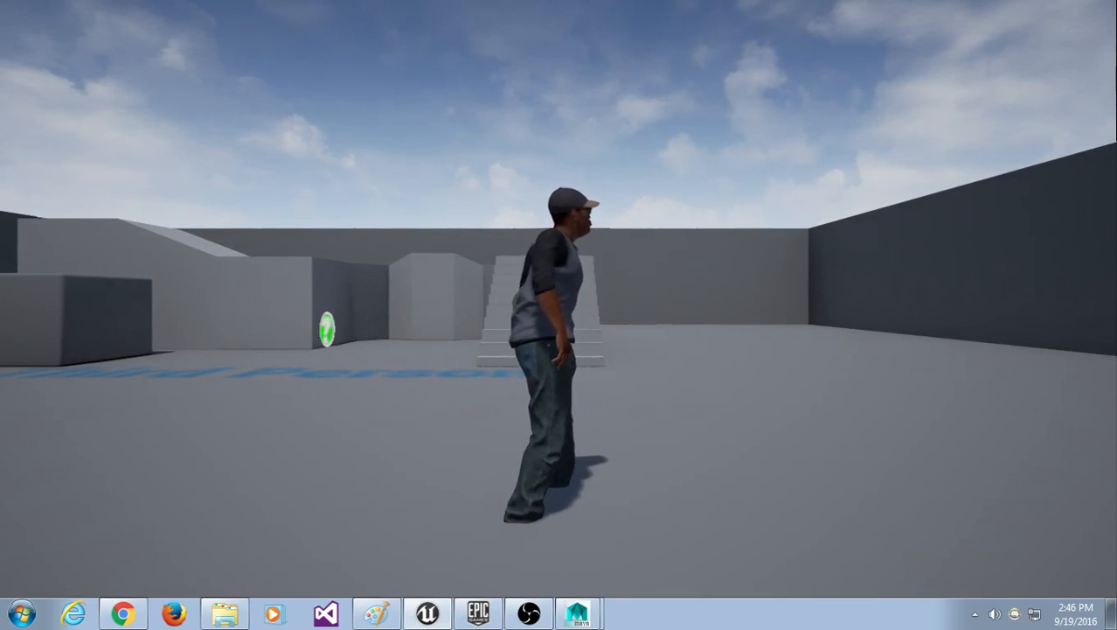
key(f)
key(w)
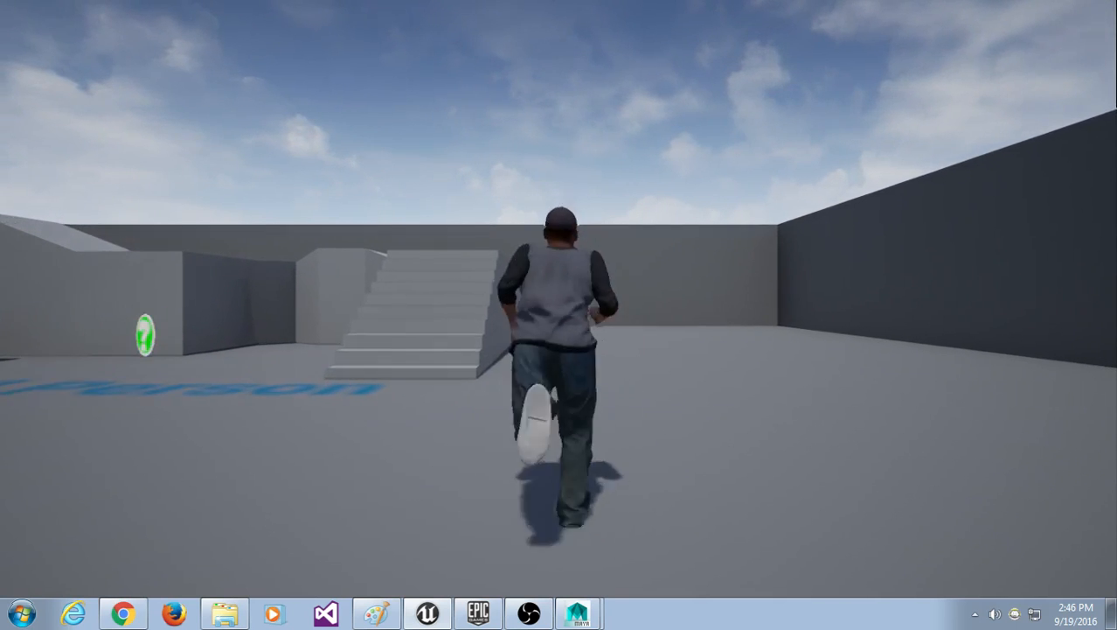
key(a)
key(f)
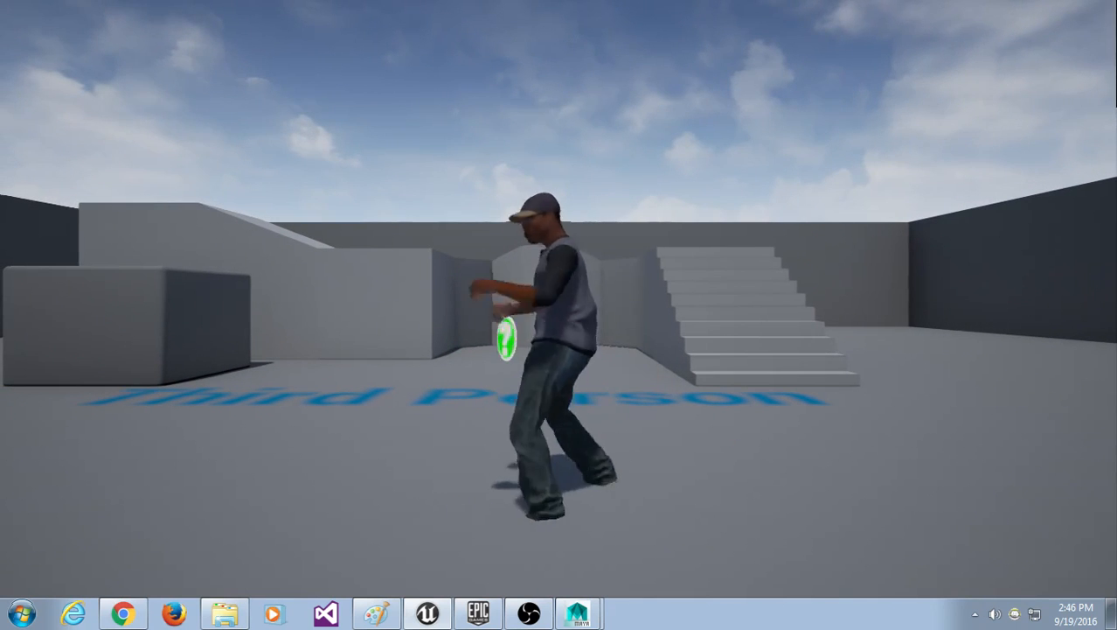
key(f)
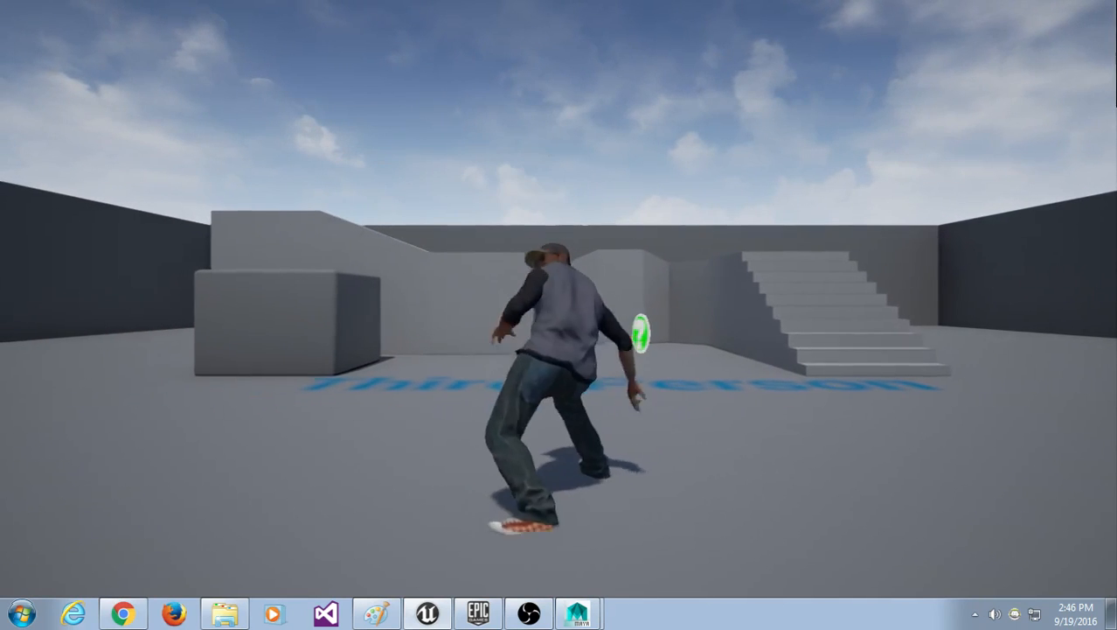
key(f)
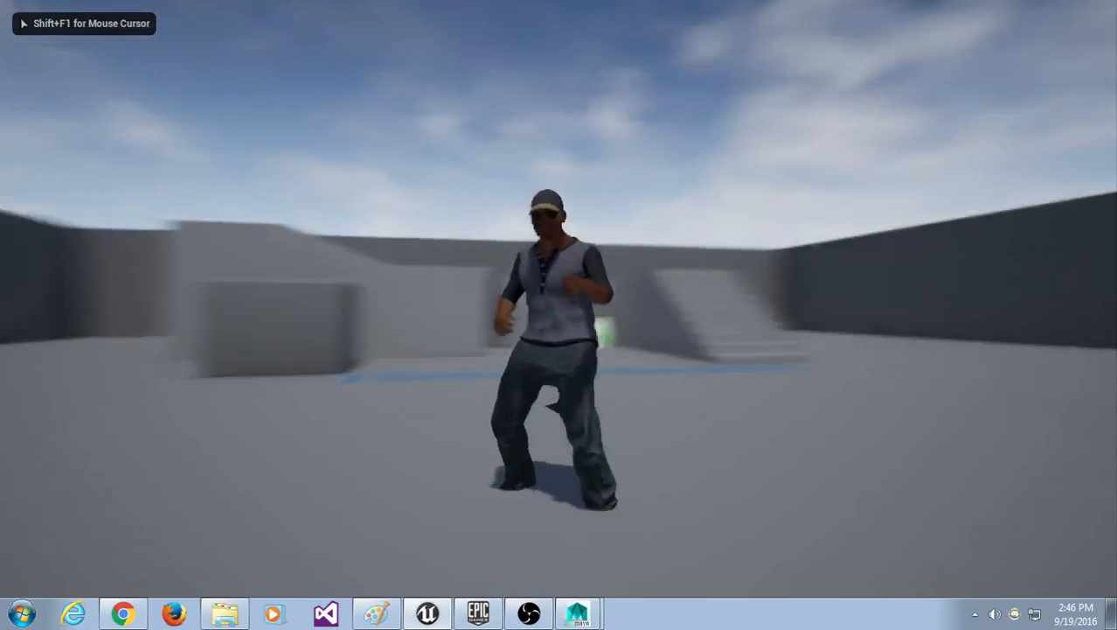
Step: Keep running left and right with flying kicks mid-run, then stop the play session
key(a)
key(f)
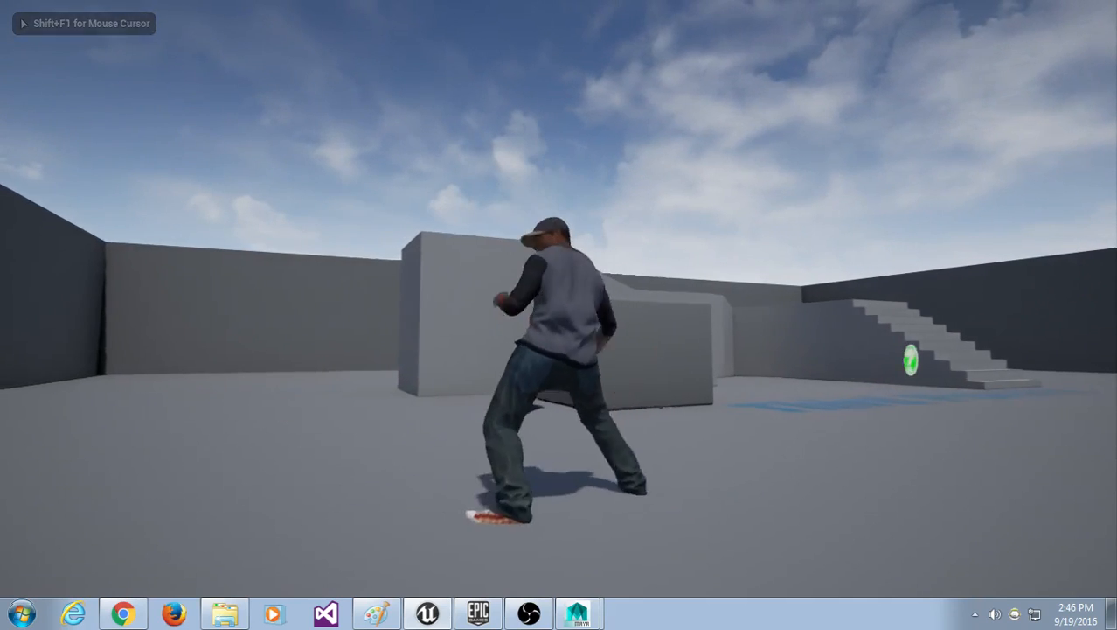
key(d)
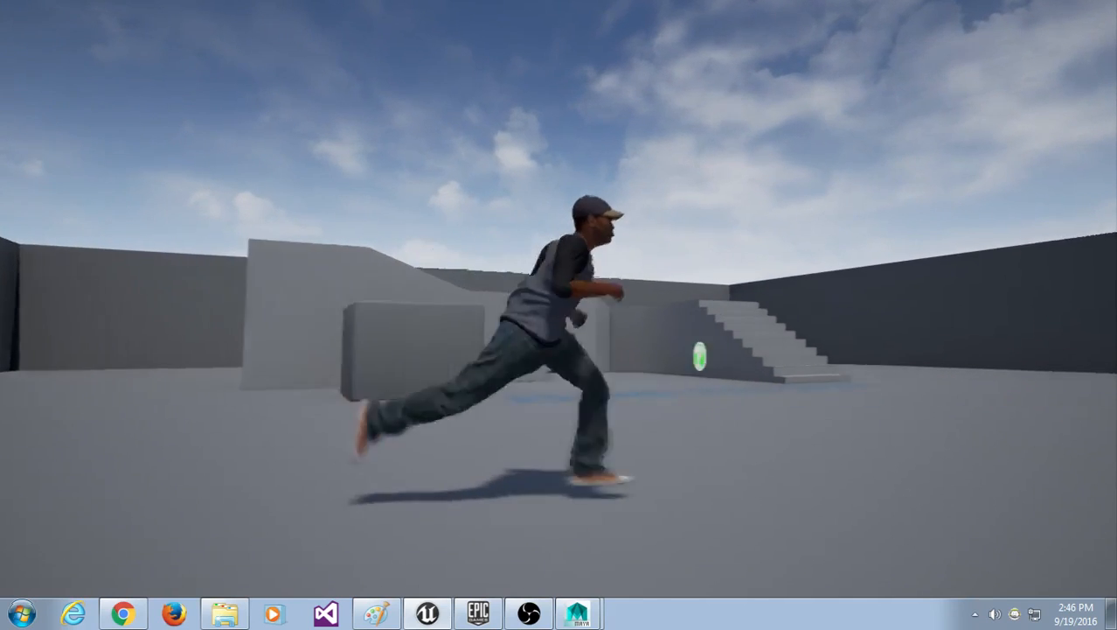
key(f)
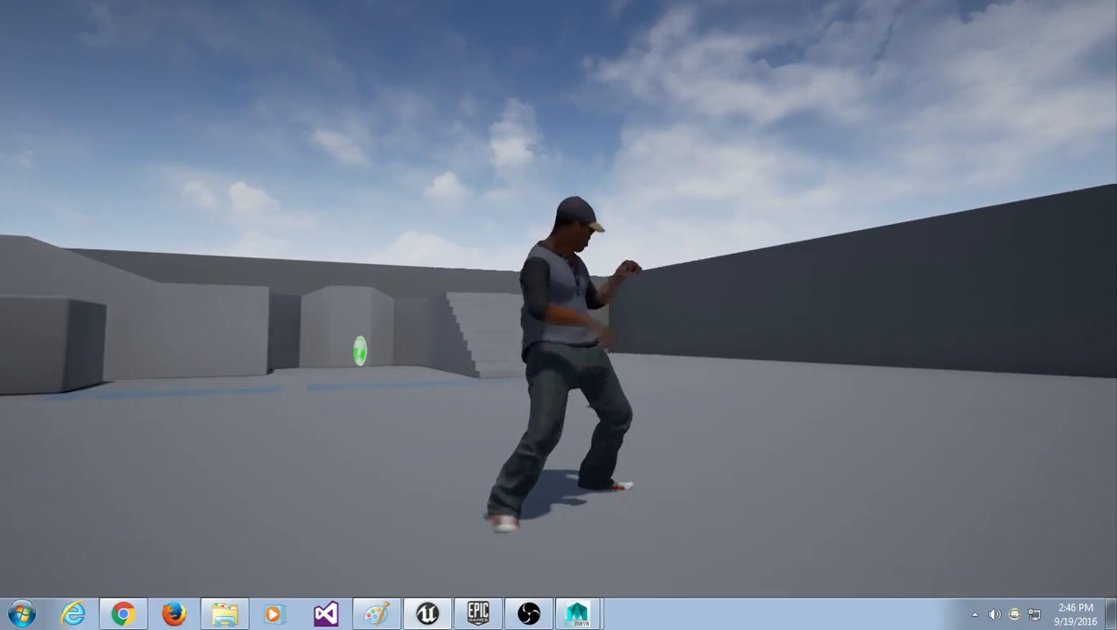
key(a)
key(f)
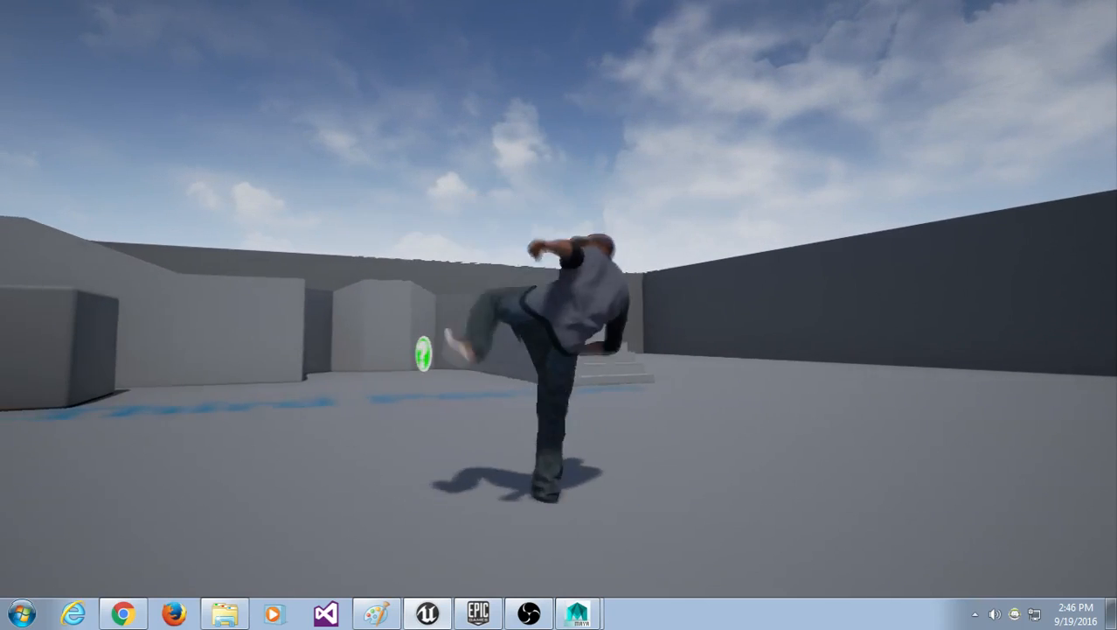
key(a)
key(f)
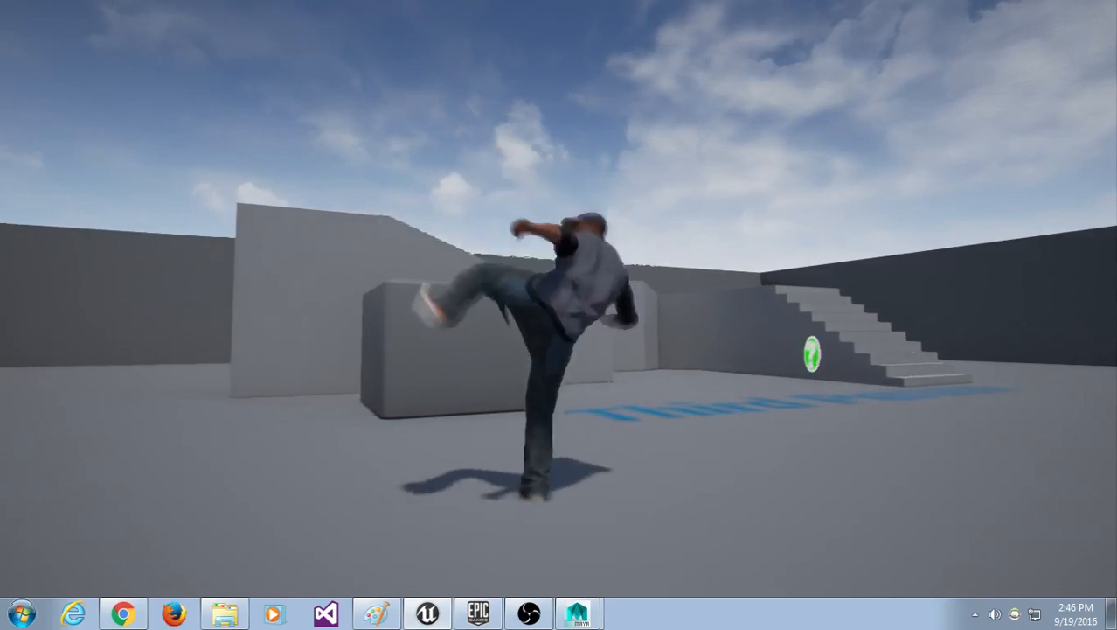
key(a)
key(d)
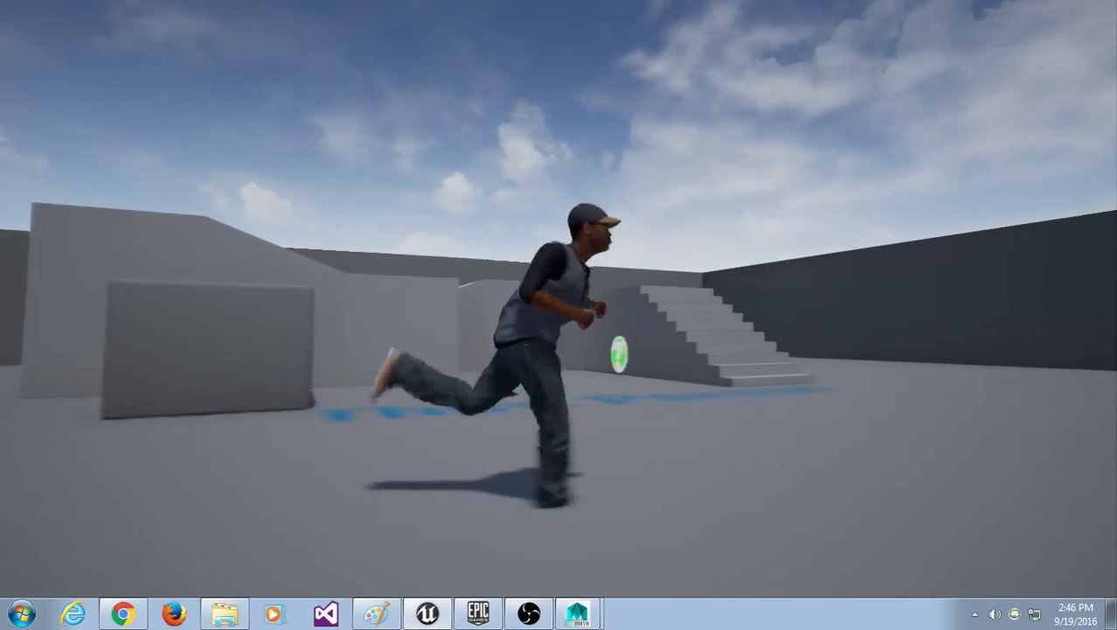
key(Escape)
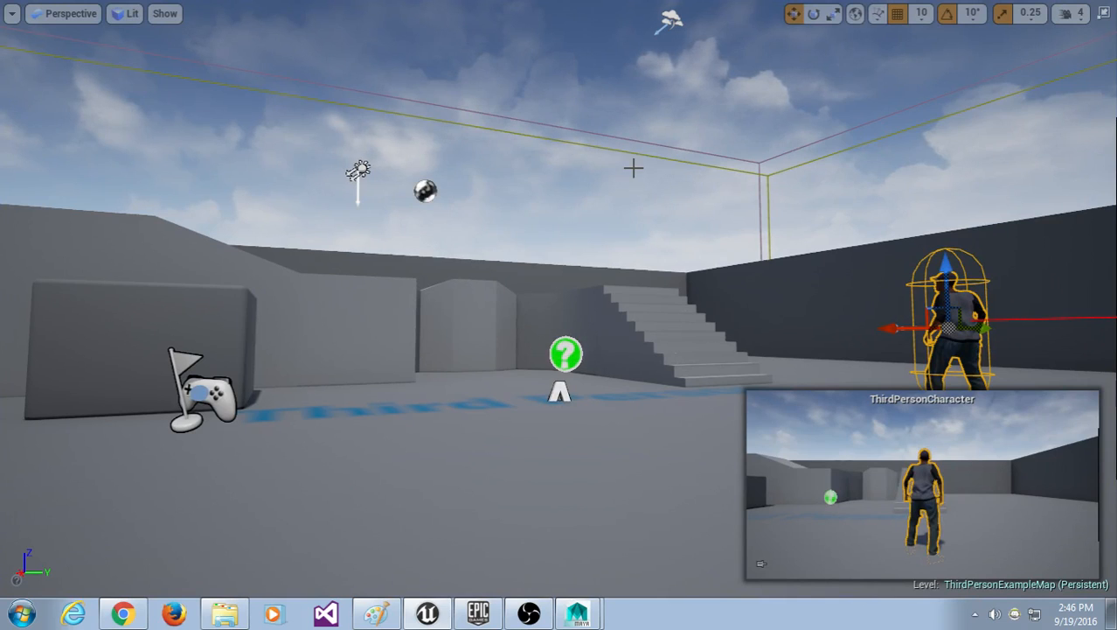
Step: Restore the editor layout and view ThirdPerson_AnimBP's class defaults: Speed 0.0, Is in Air off
click(511, 178)
key(F11)
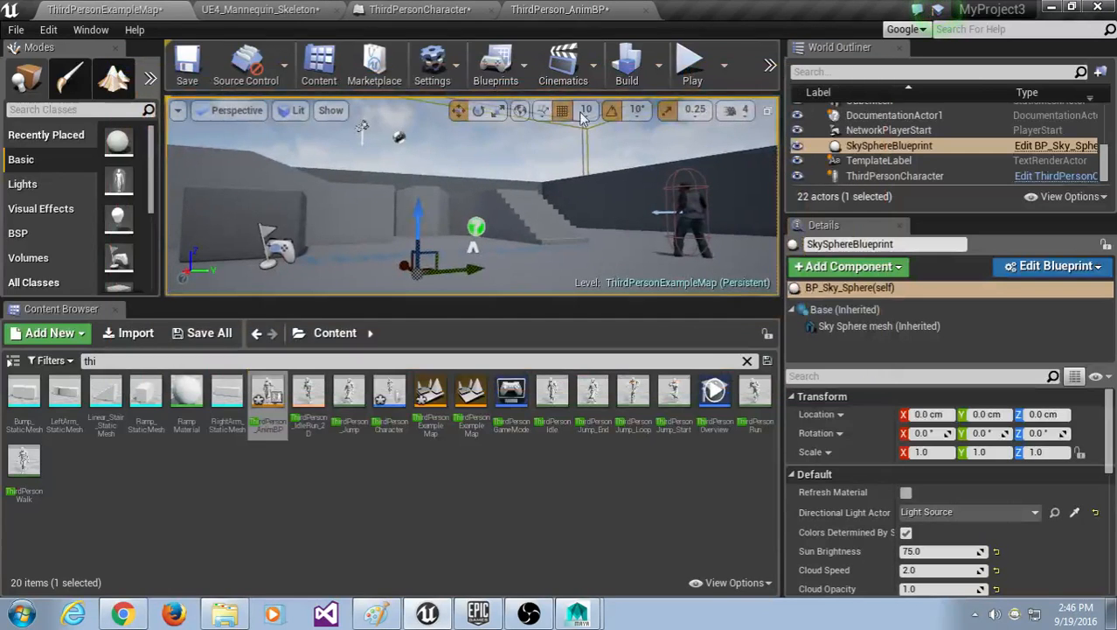
click(560, 8)
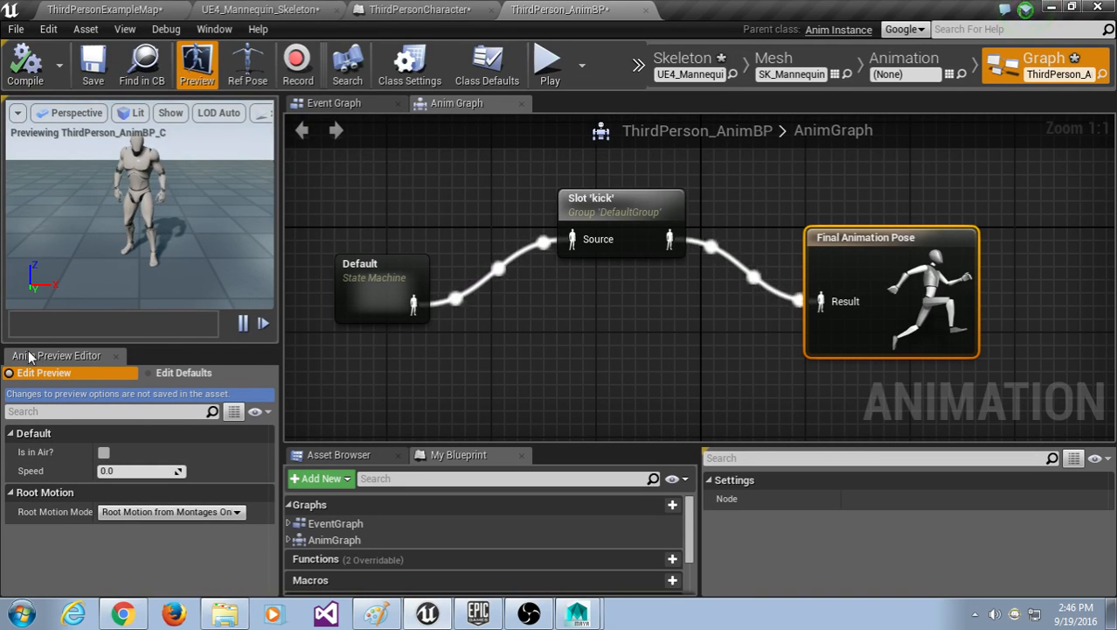
click(163, 372)
click(110, 372)
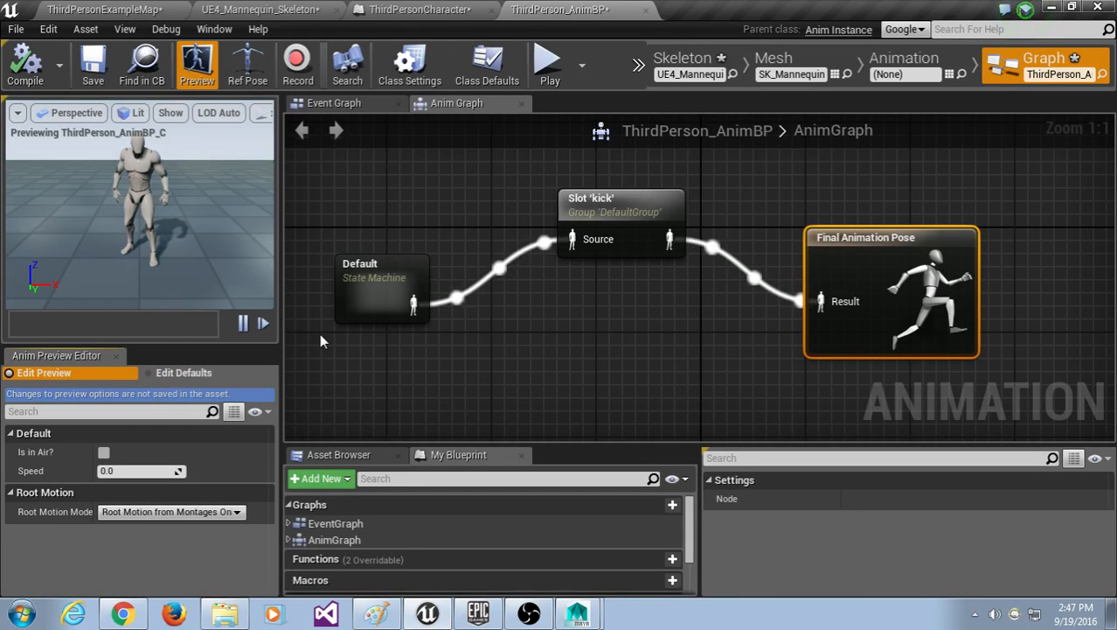
click(164, 371)
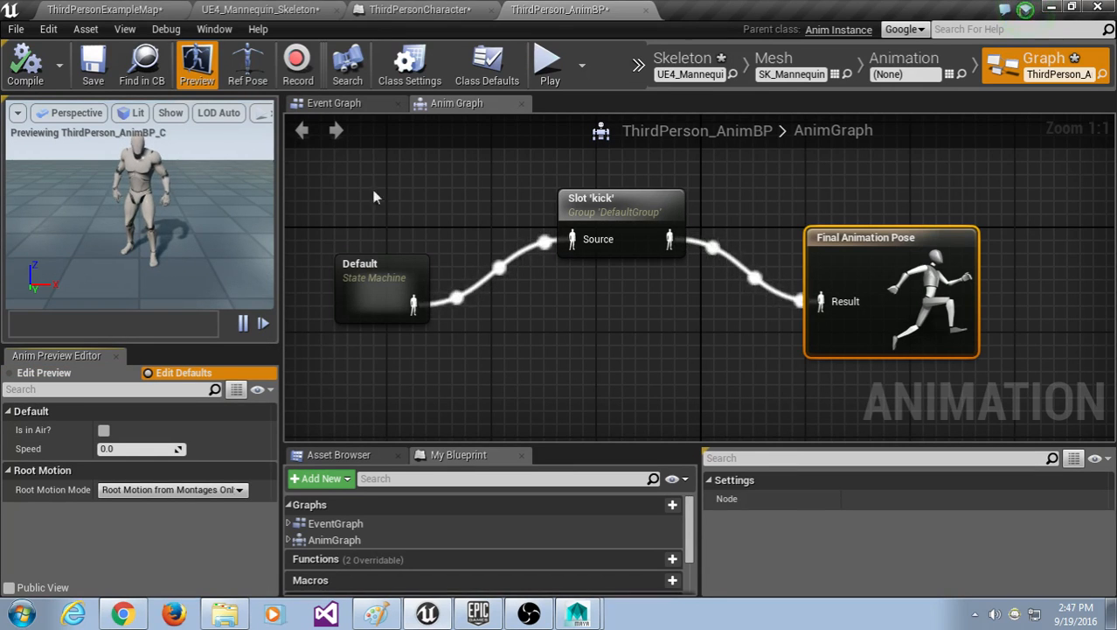
right_click(466, 178)
text(defaul)
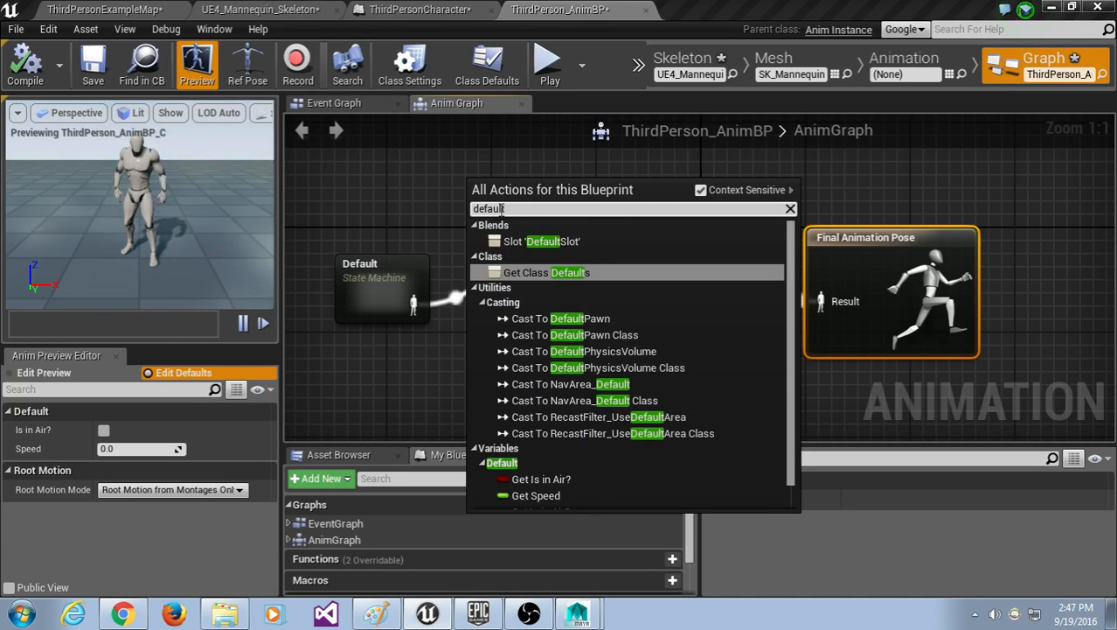
text(t)
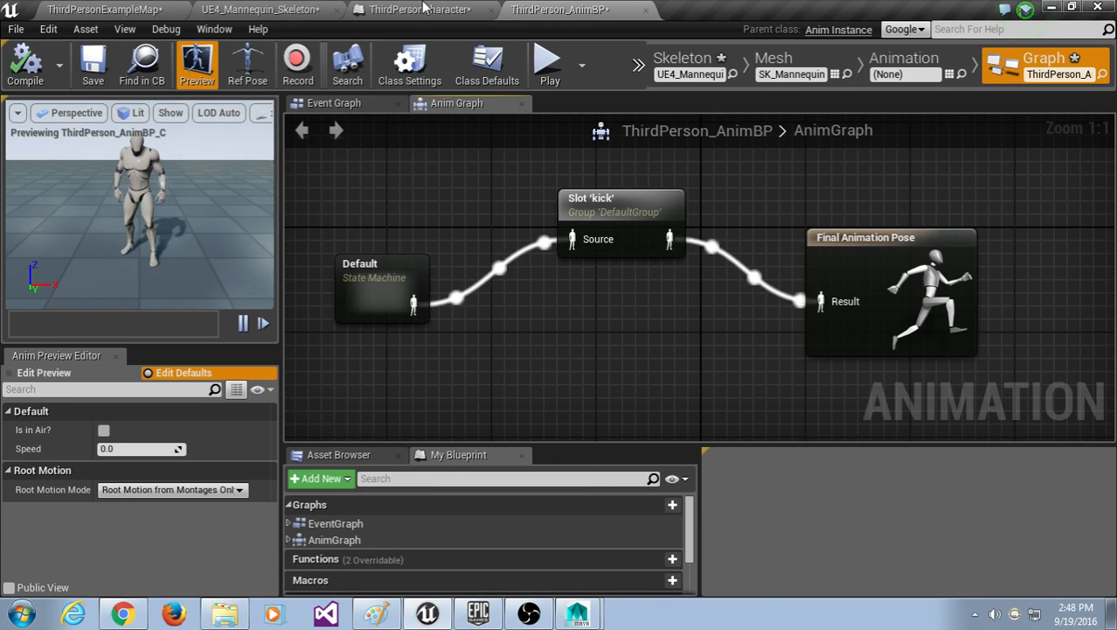
Step: Launch the standalone MyProject3 preview and run left and right, ending with a leaping kick
click(551, 66)
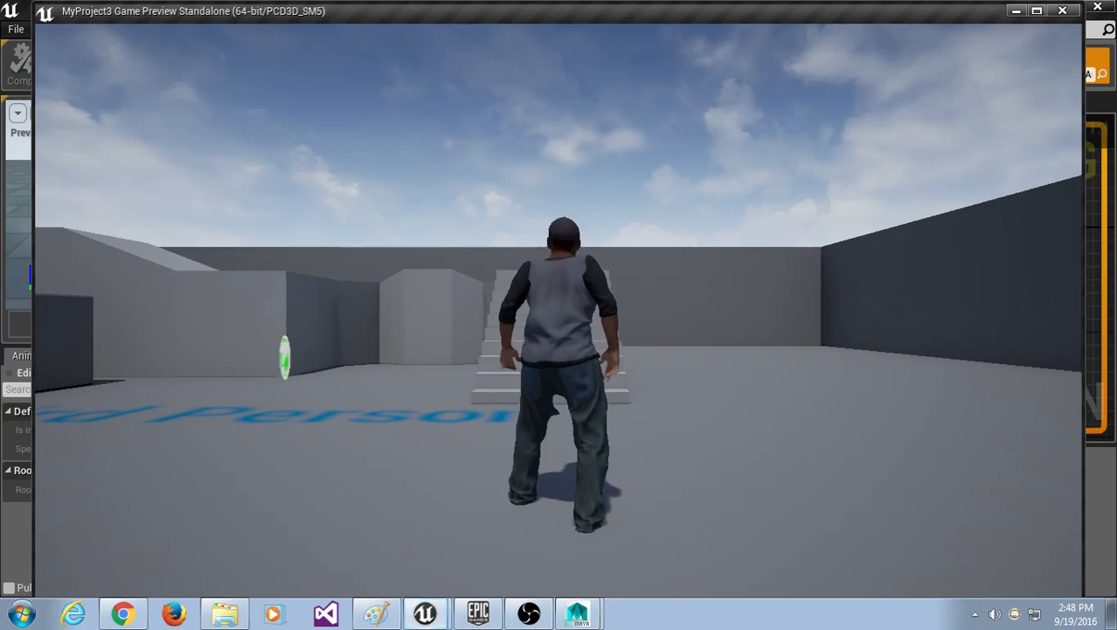
key(a)
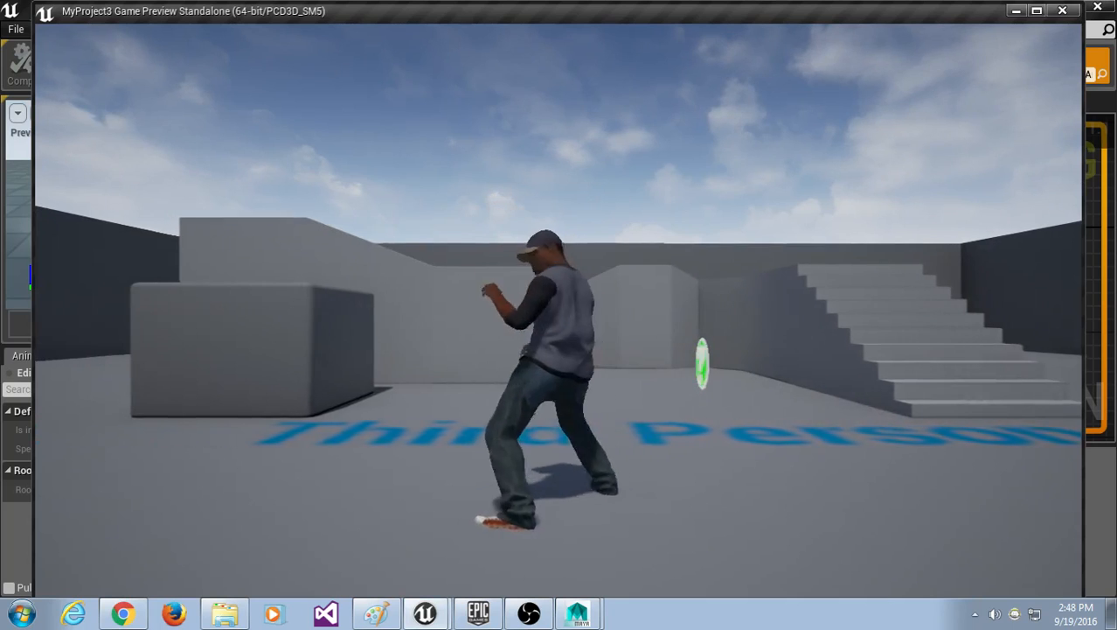
key(a)
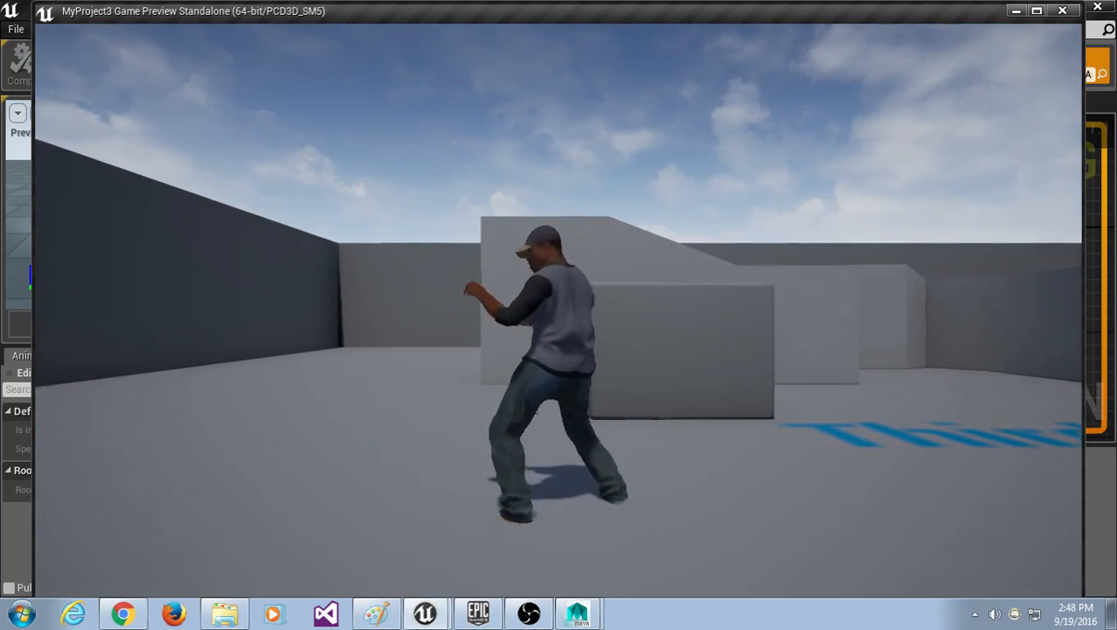
key(a)
key(d)
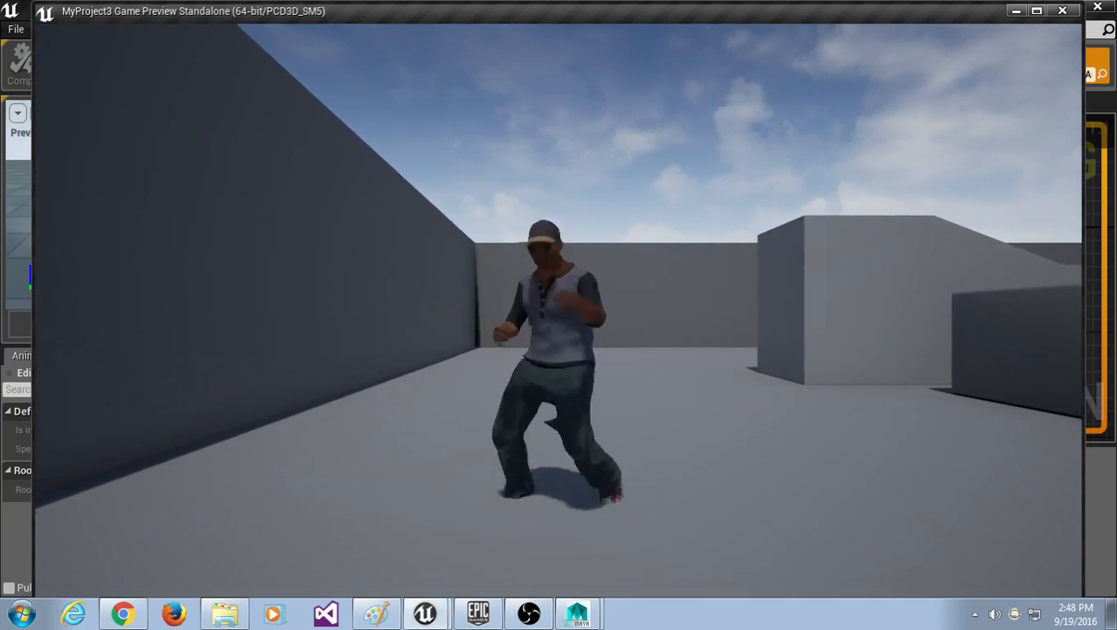
key(d)
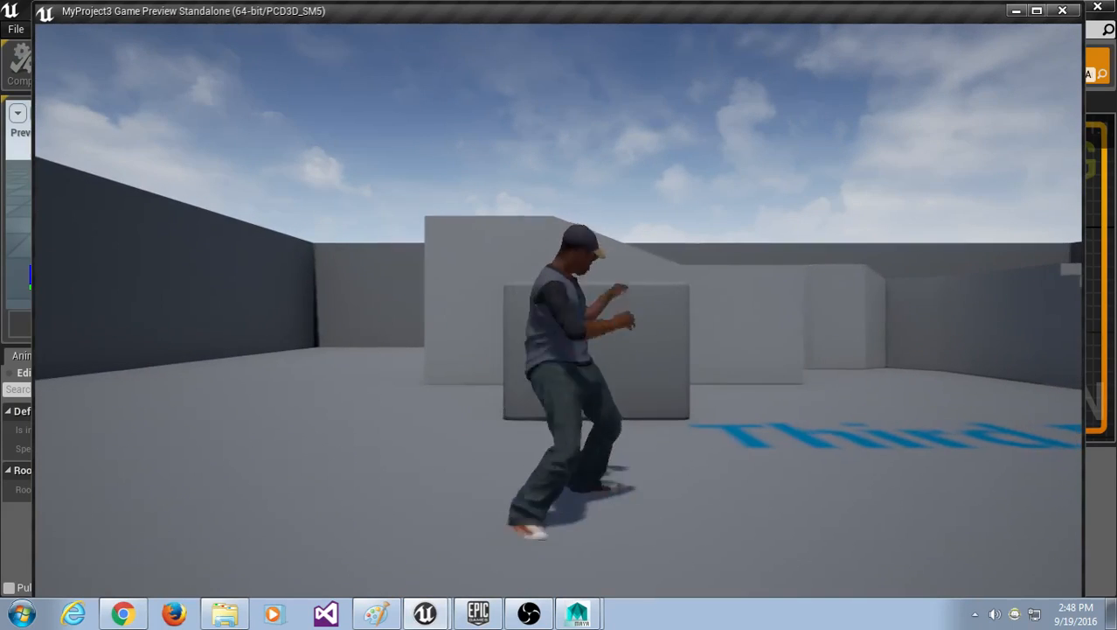
key(d)
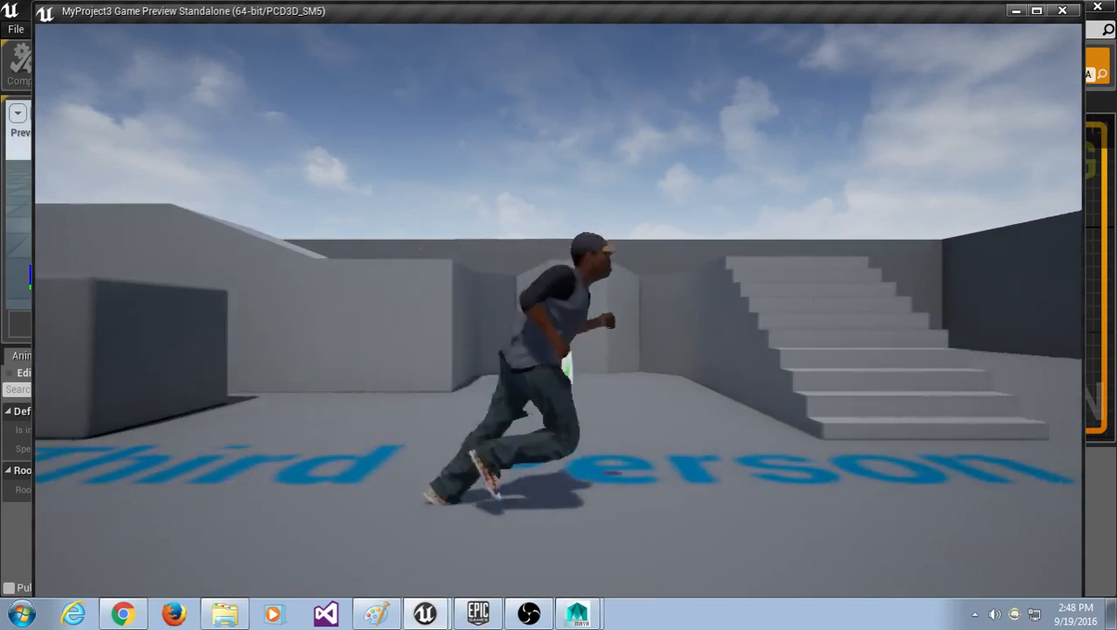
key(d)
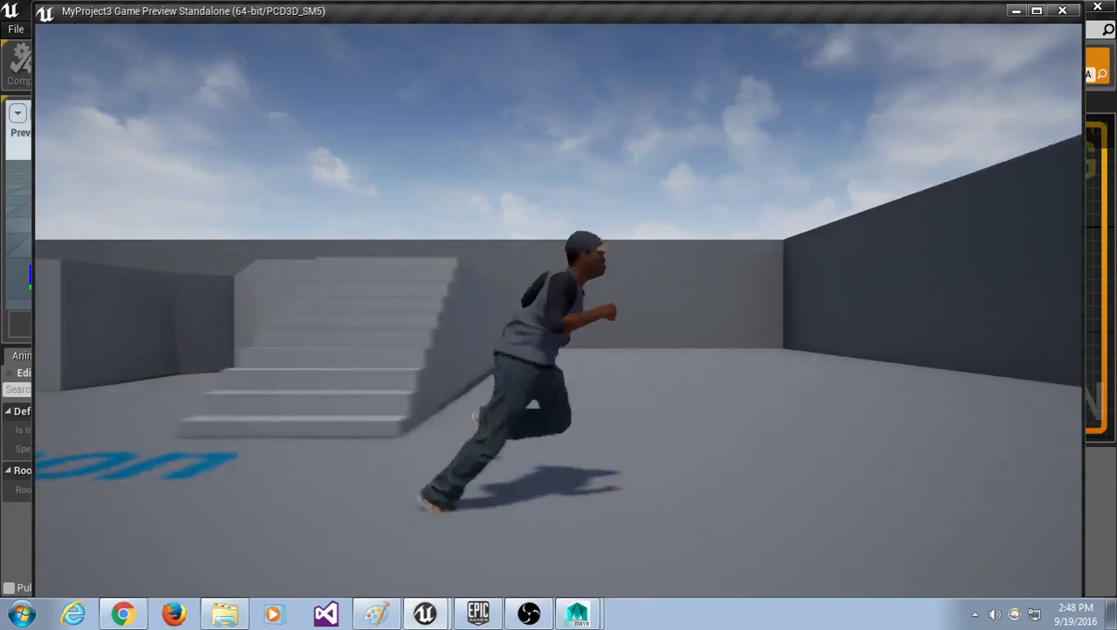
key(f)
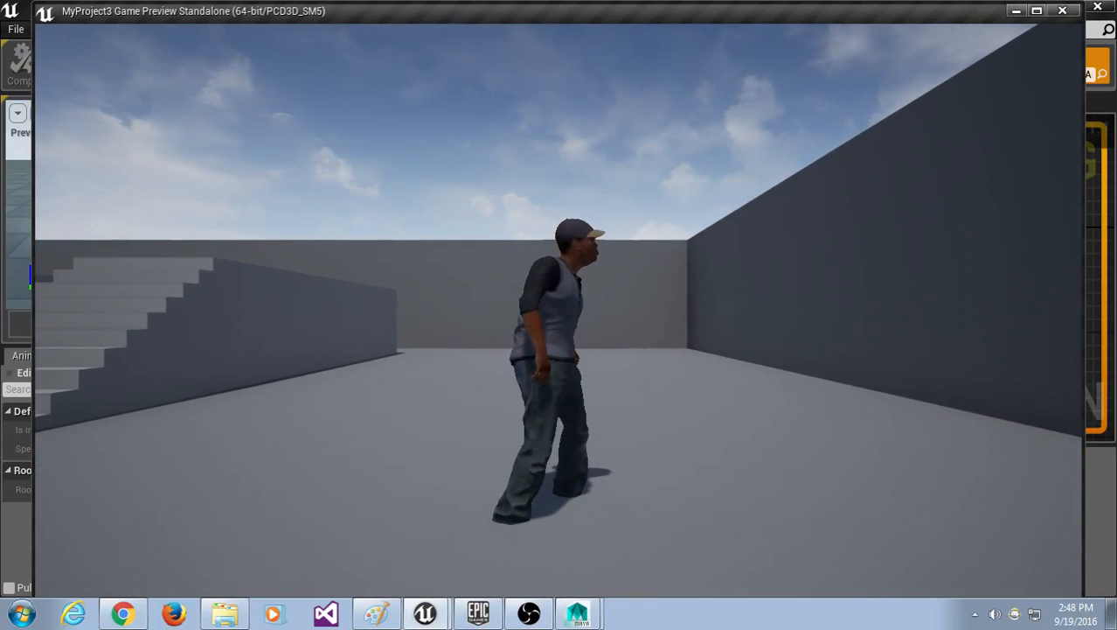